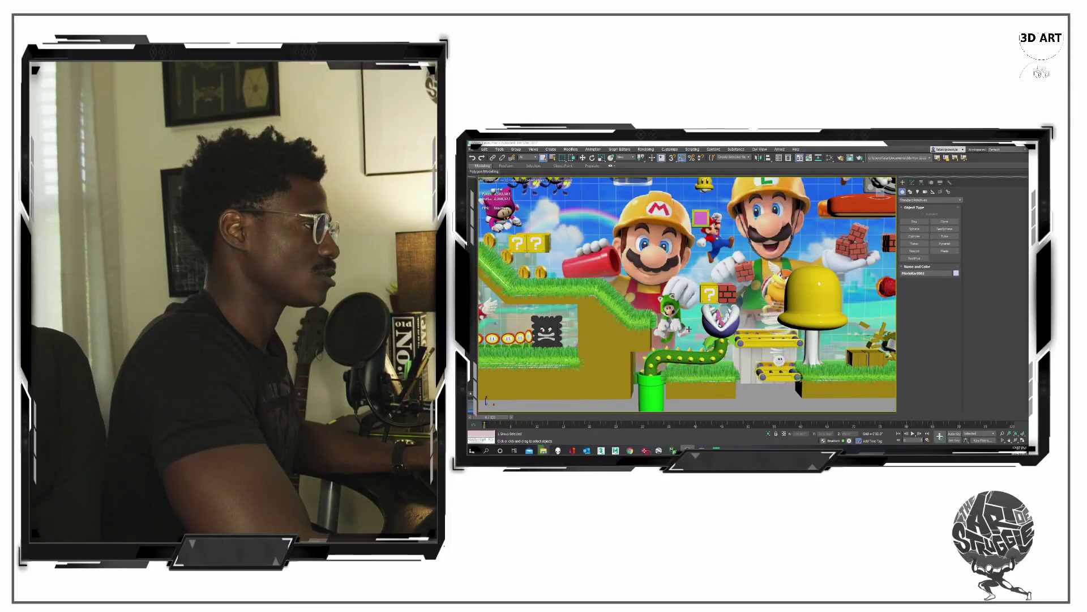
Examine the Mario level scene and the character reference image planes beside it from several distances and angles.
{"action": "scroll", "coordinate": [687, 294], "scroll_direction": "down", "scroll_amount": 5}
{"action": "mouse_move", "coordinate": [702, 301]}
{"action": "middle_mouse_down", "text": "alt"}
{"action": "mouse_move", "coordinate": [666, 305]}
{"action": "mouse_move", "coordinate": [756, 320]}
{"action": "mouse_move", "coordinate": [689, 303]}
{"action": "mouse_move", "coordinate": [718, 298]}
{"action": "mouse_move", "coordinate": [687, 304]}
{"action": "middle_mouse_up", "text": "alt"}
{"action": "scroll", "coordinate": [688, 296], "scroll_direction": "down", "scroll_amount": 4}
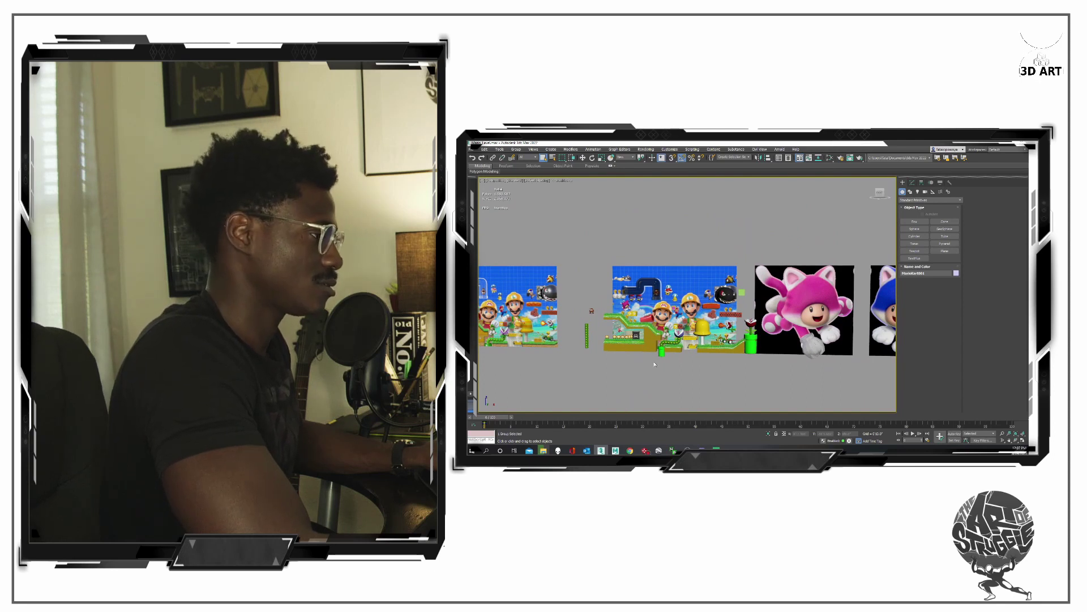
{"action": "middle_click_drag", "start_coordinate": [654, 364], "coordinate": [894, 306], "text": "alt"}
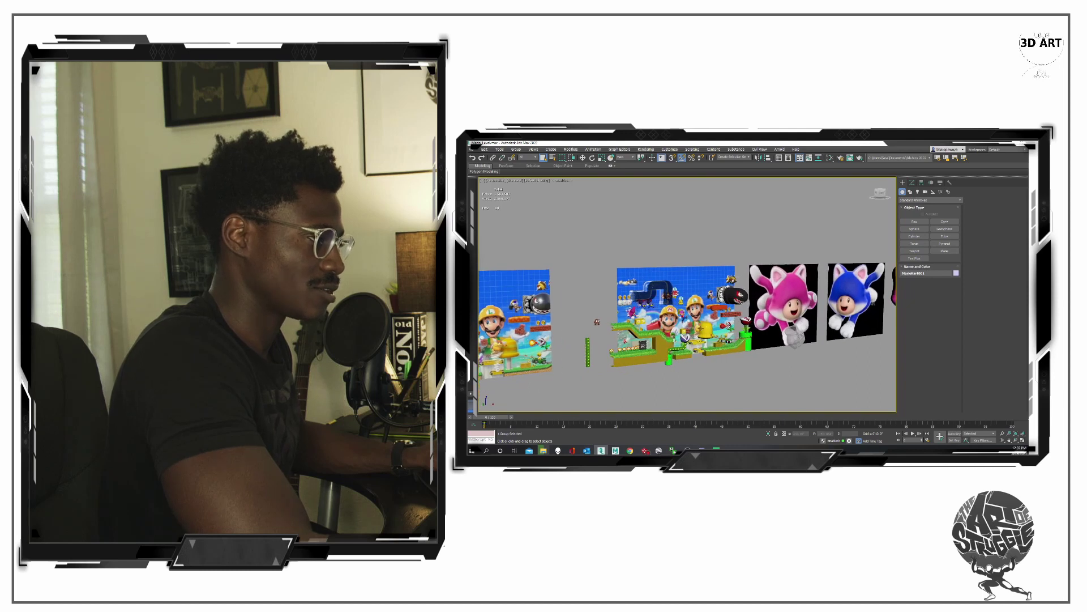
{"action": "scroll", "coordinate": [672, 337], "scroll_direction": "up", "scroll_amount": 5}
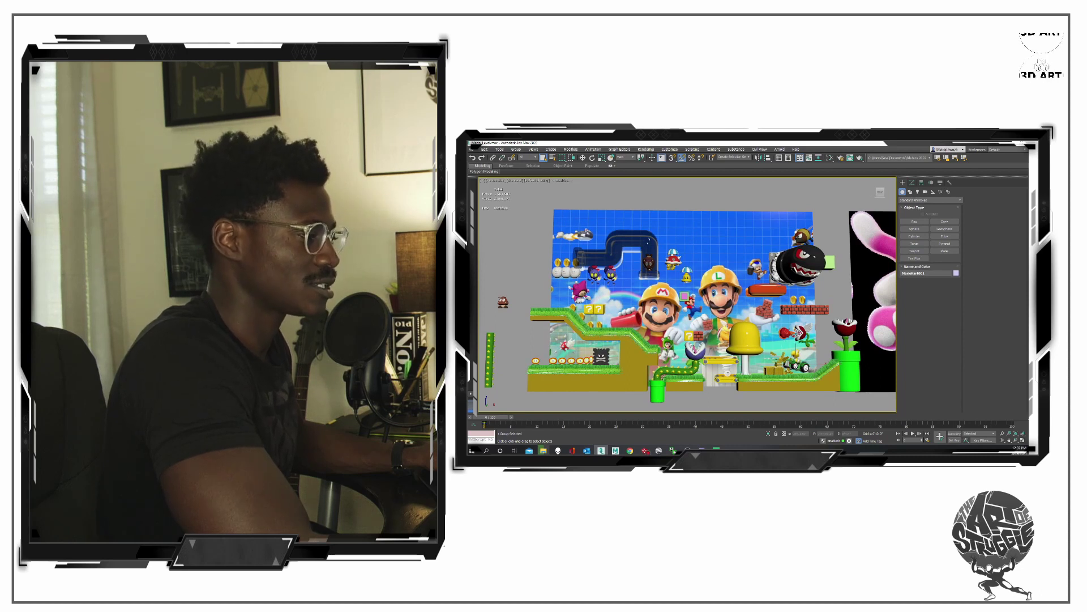
{"action": "scroll", "coordinate": [646, 306], "scroll_direction": "up", "scroll_amount": 4}
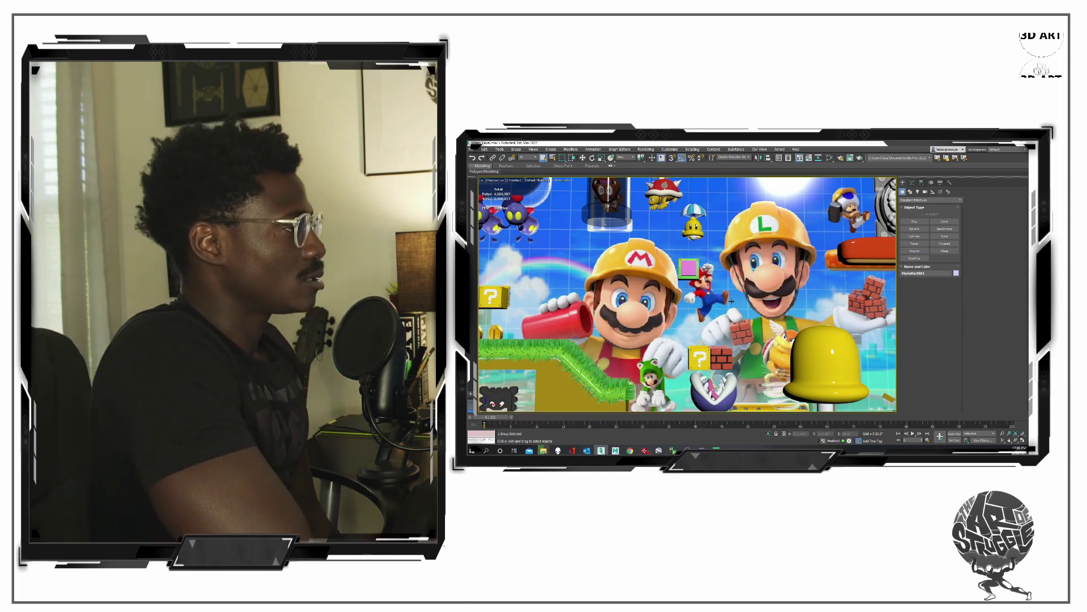
{"action": "scroll", "coordinate": [696, 297], "scroll_direction": "down", "scroll_amount": 5}
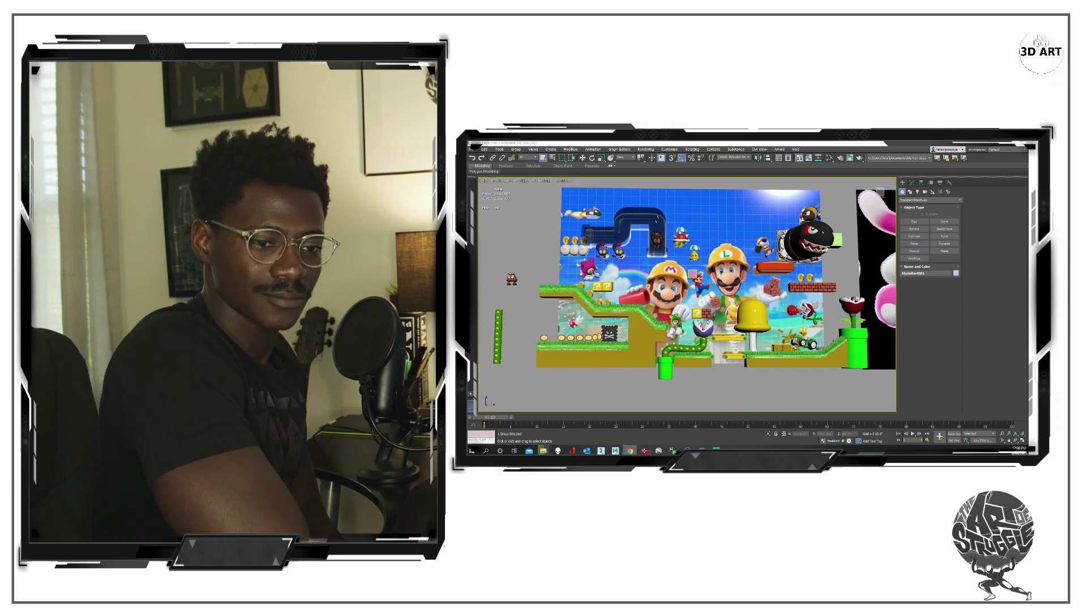
Switch to Chrome and search Google Images for "mario", accepting the corrected spelling.
{"action": "key", "text": "alt+Tab"}
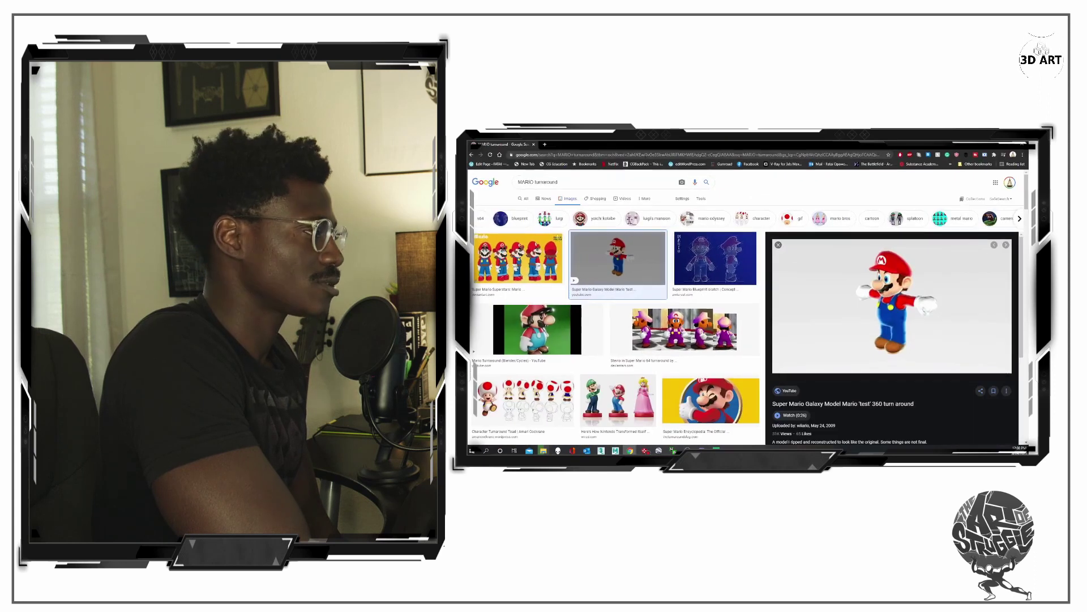
{"action": "left_click_drag", "start_coordinate": [560, 183], "coordinate": [510, 181]}
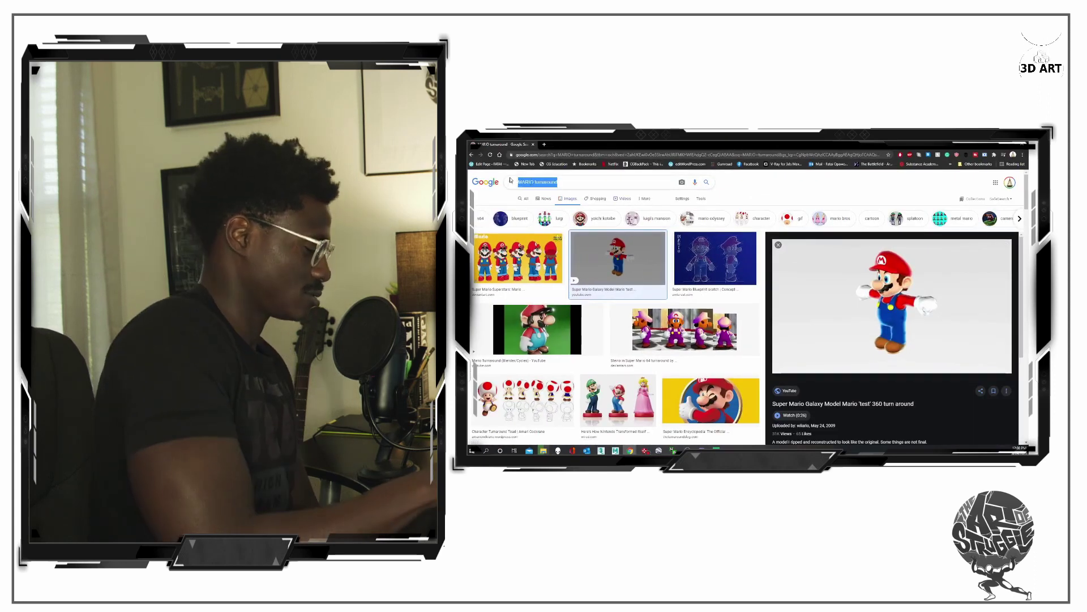
{"action": "type", "text": "mrio"}
{"action": "key", "text": "Return"}
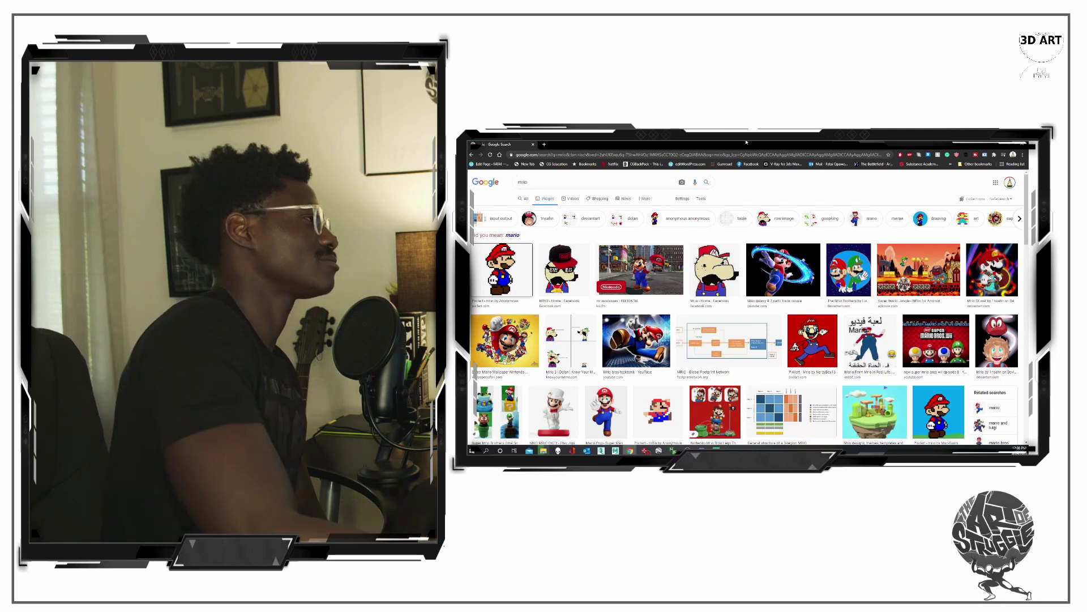
{"action": "left_click", "coordinate": [513, 234]}
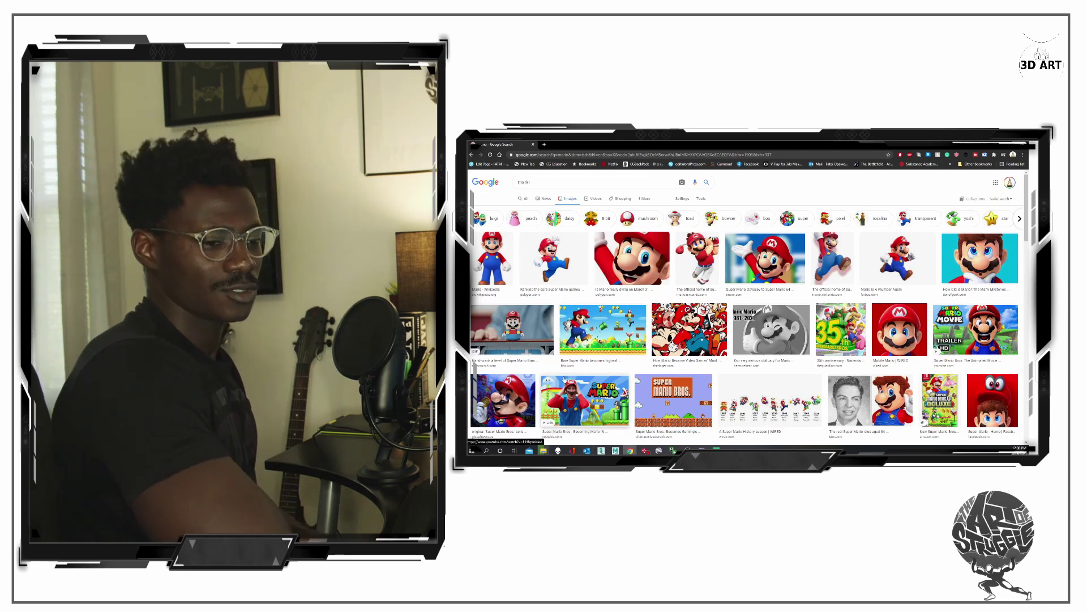
Preview the Wikipedia Mario image and limit the image results to large size.
{"action": "left_click", "coordinate": [491, 258]}
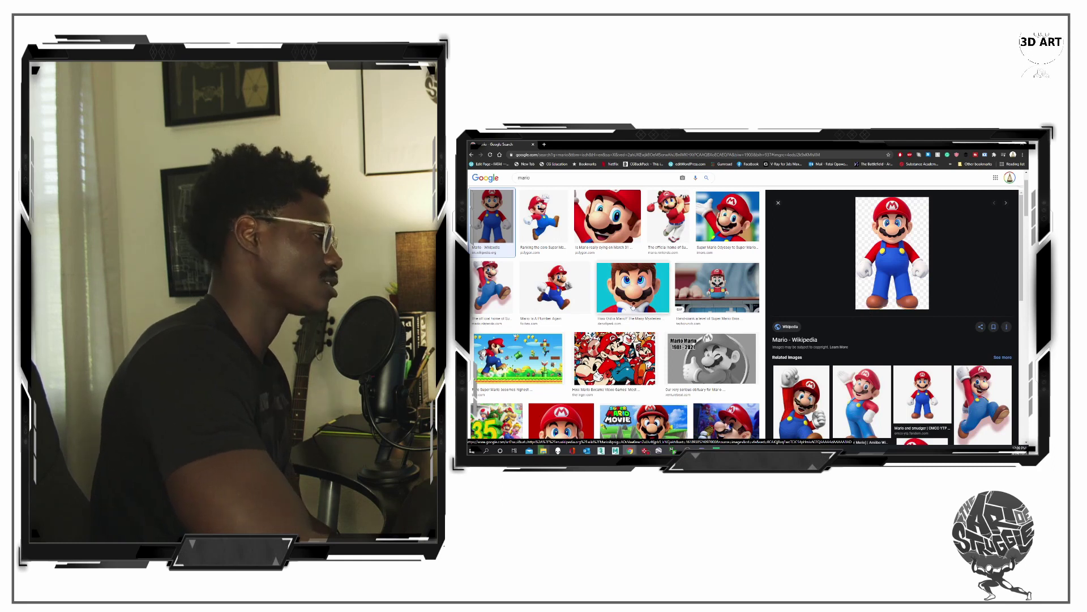
{"action": "scroll", "coordinate": [541, 300], "scroll_direction": "up", "scroll_amount": 2}
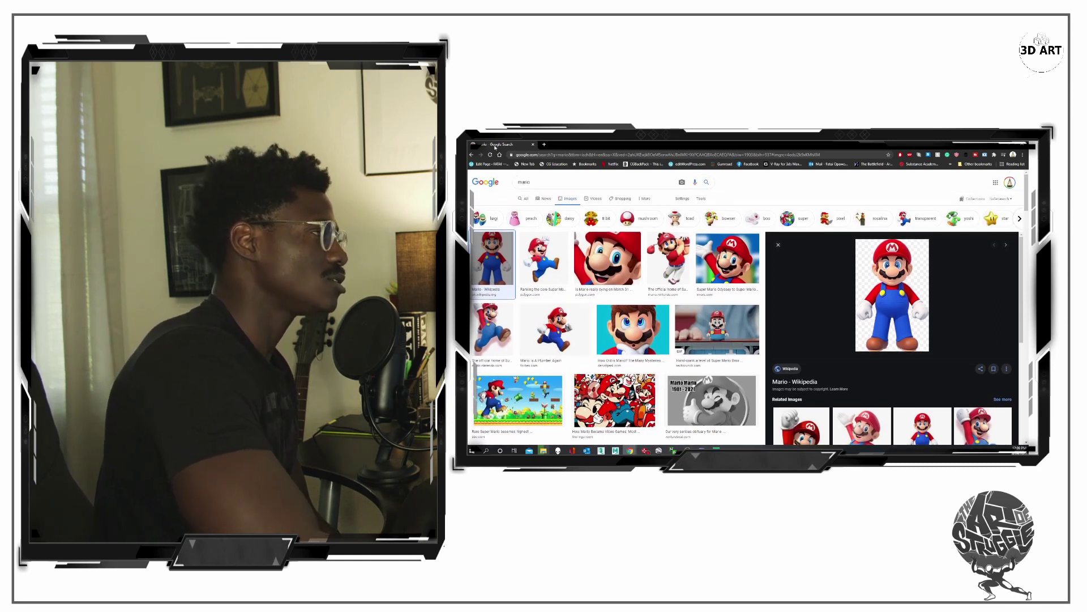
{"action": "left_click", "coordinate": [702, 199]}
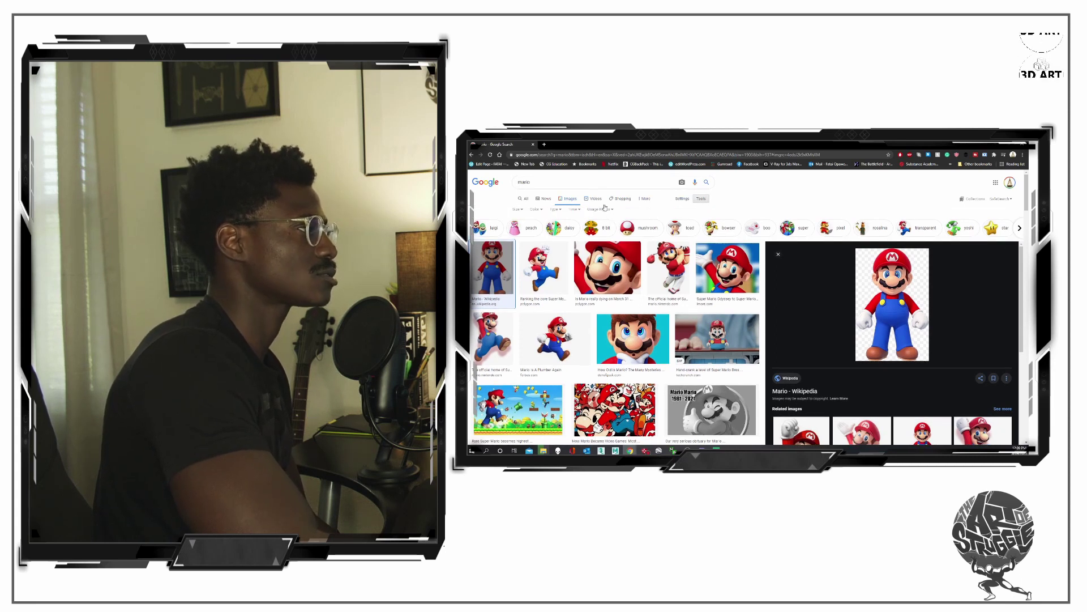
{"action": "left_click", "coordinate": [518, 209]}
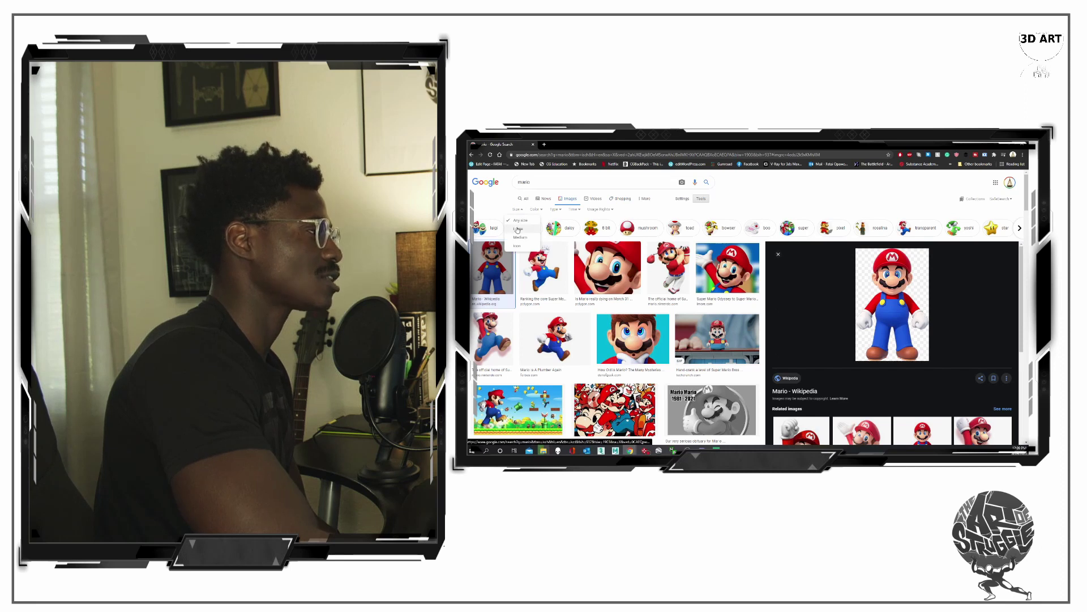
{"action": "left_click", "coordinate": [516, 229]}
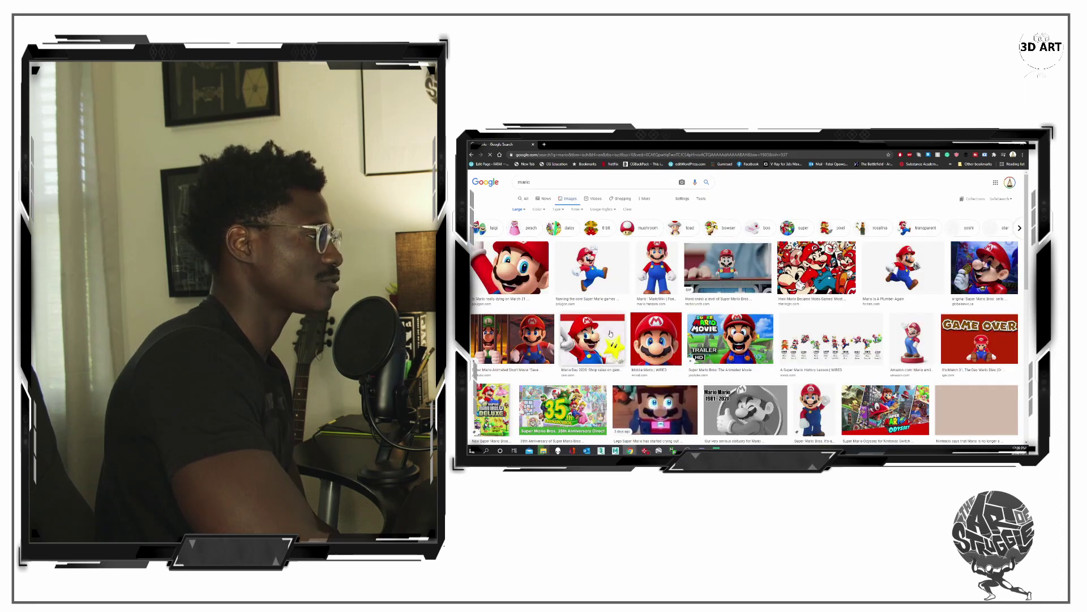
Preview the full-body front view of Mario from Mario Wiki and start saving the image to disk.
{"action": "left_click", "coordinate": [658, 270]}
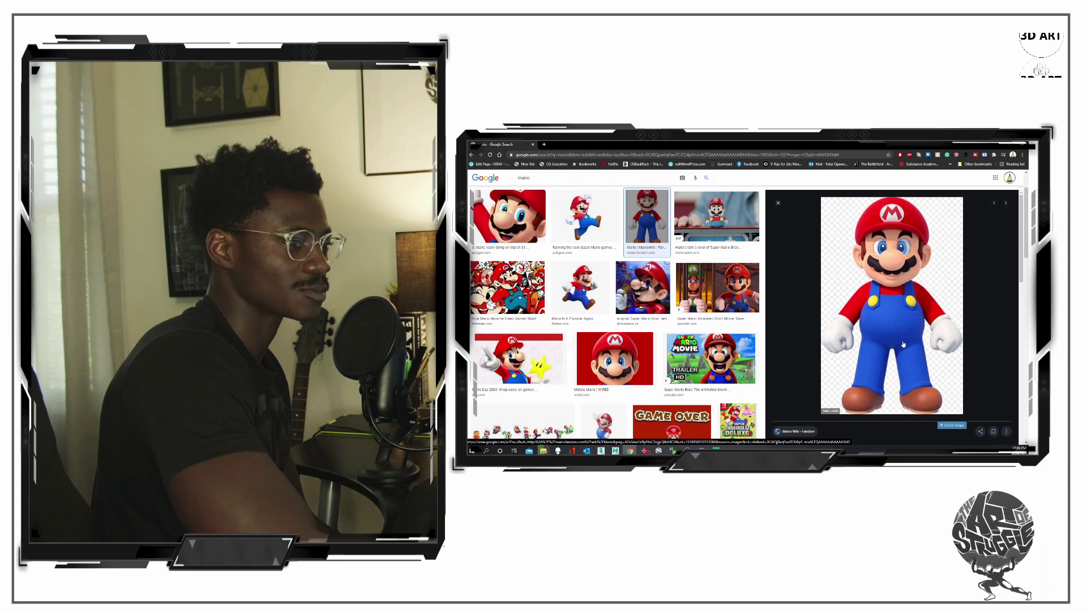
{"action": "right_click", "coordinate": [900, 300]}
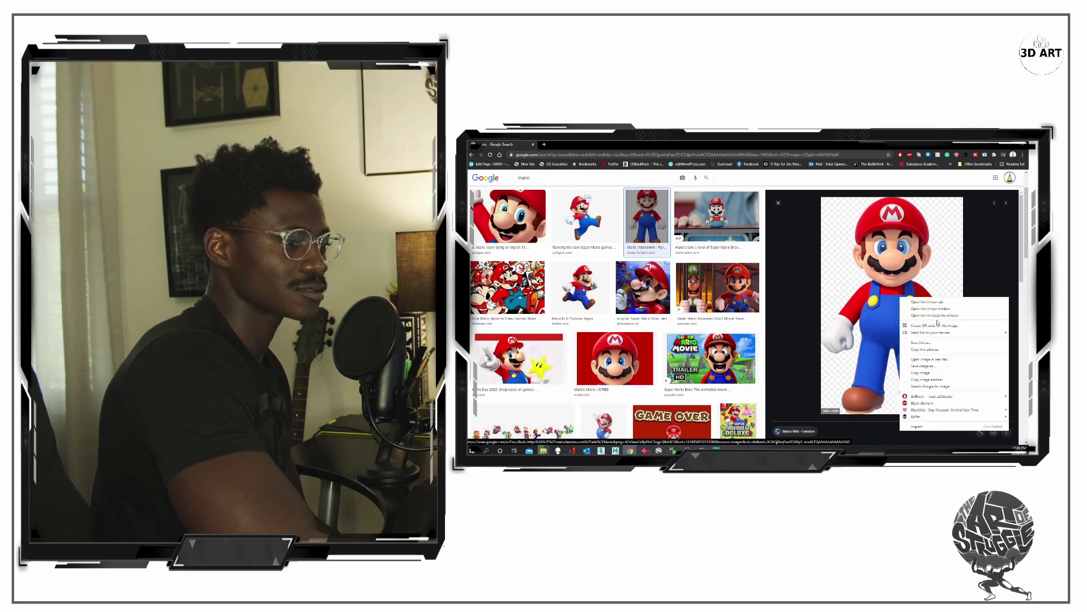
{"action": "left_click", "coordinate": [922, 366]}
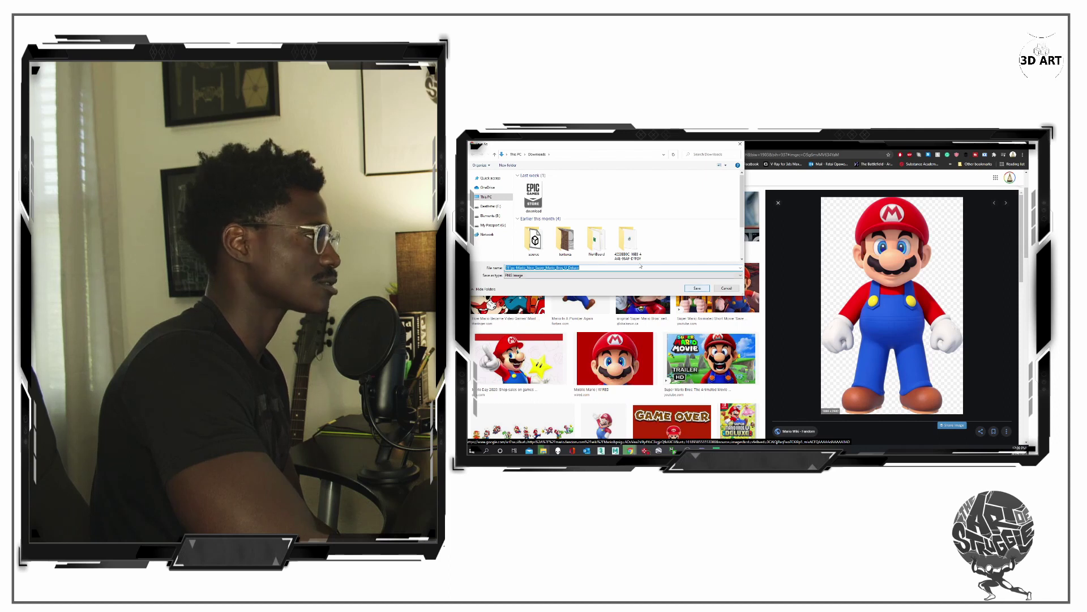
Look through the Desktop, Elements and My Passport locations, then set the save location to the drive containing the Assets folder.
{"action": "left_click", "coordinate": [483, 197]}
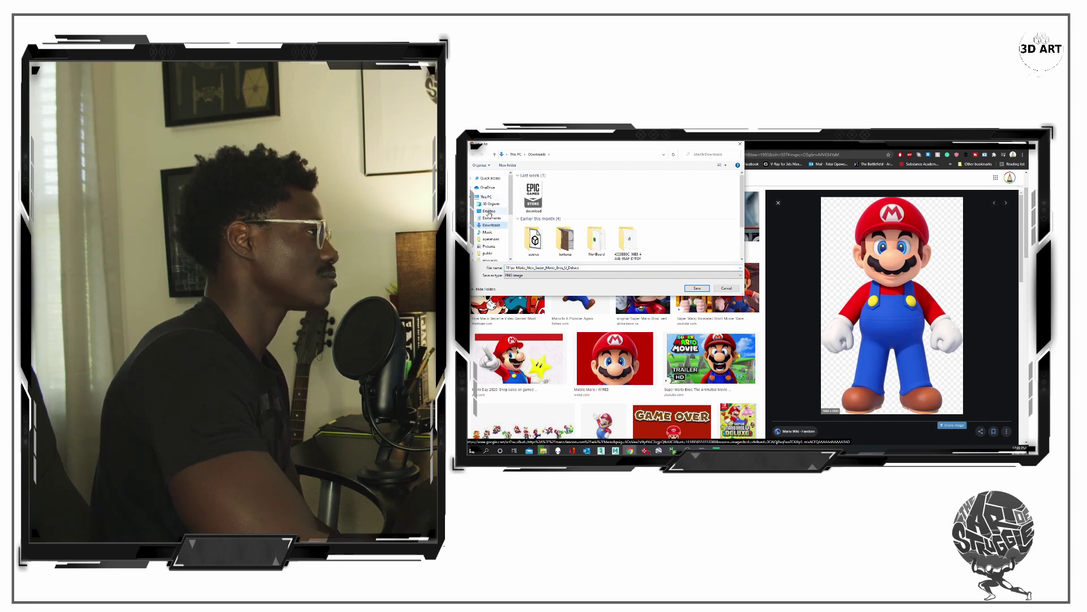
{"action": "left_click", "coordinate": [488, 211]}
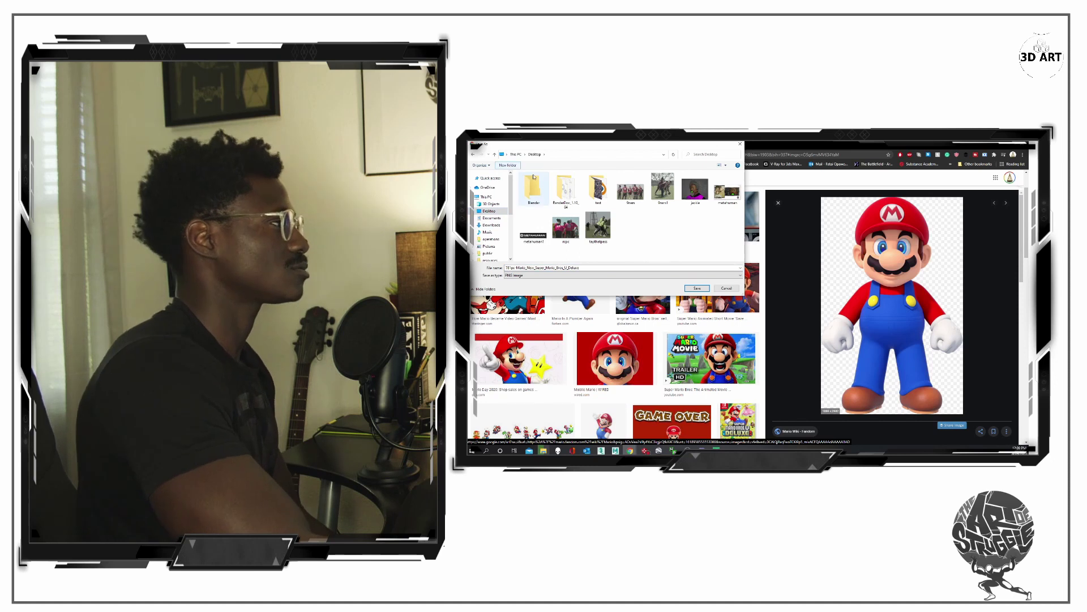
{"action": "scroll", "coordinate": [512, 208], "scroll_direction": "down", "scroll_amount": 5}
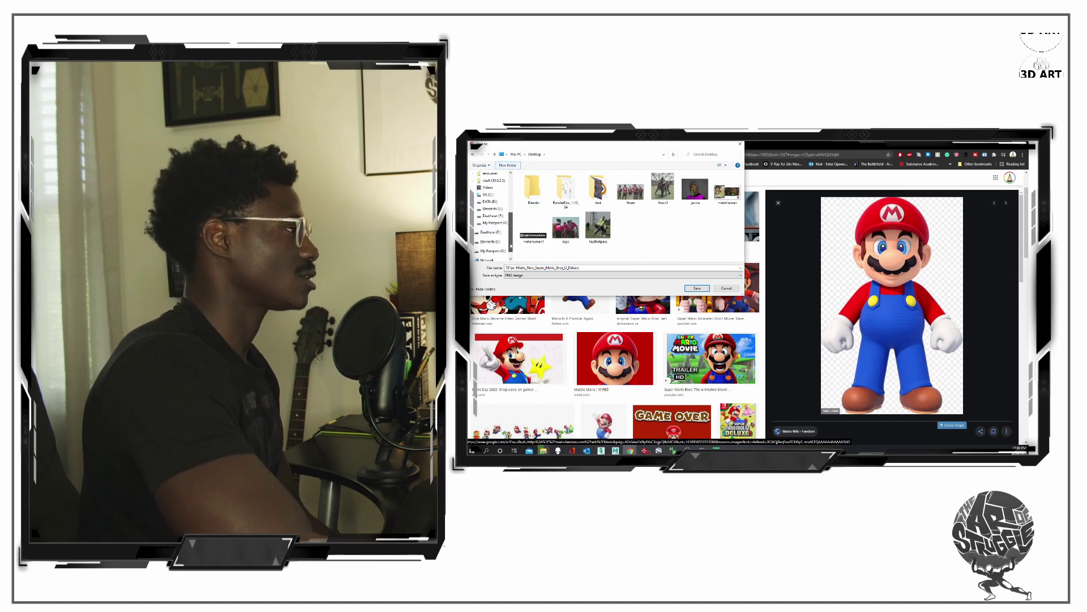
{"action": "left_click", "coordinate": [490, 241]}
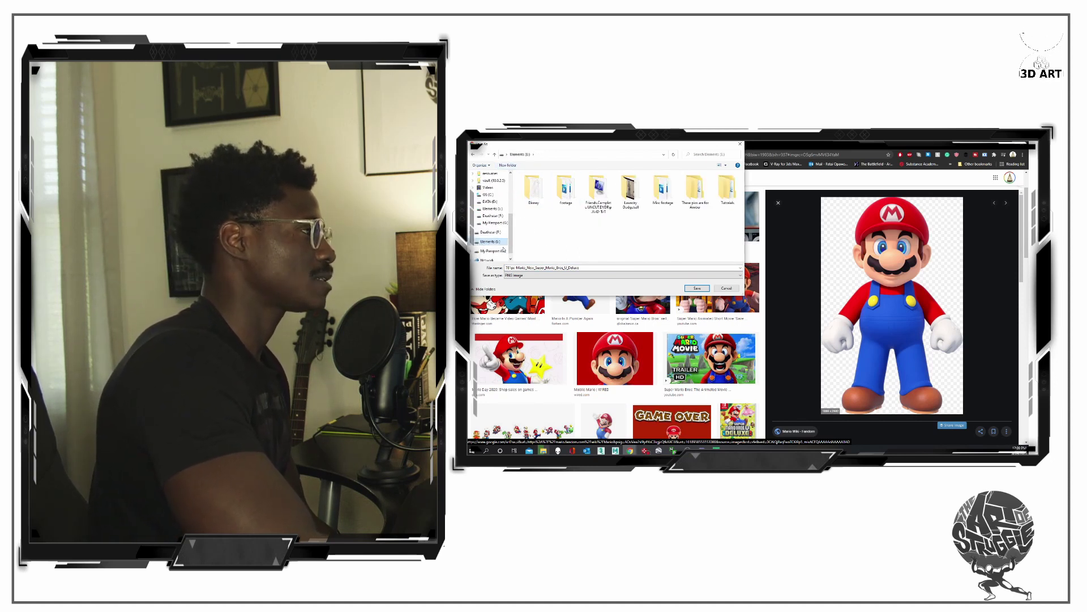
{"action": "left_click", "coordinate": [490, 250]}
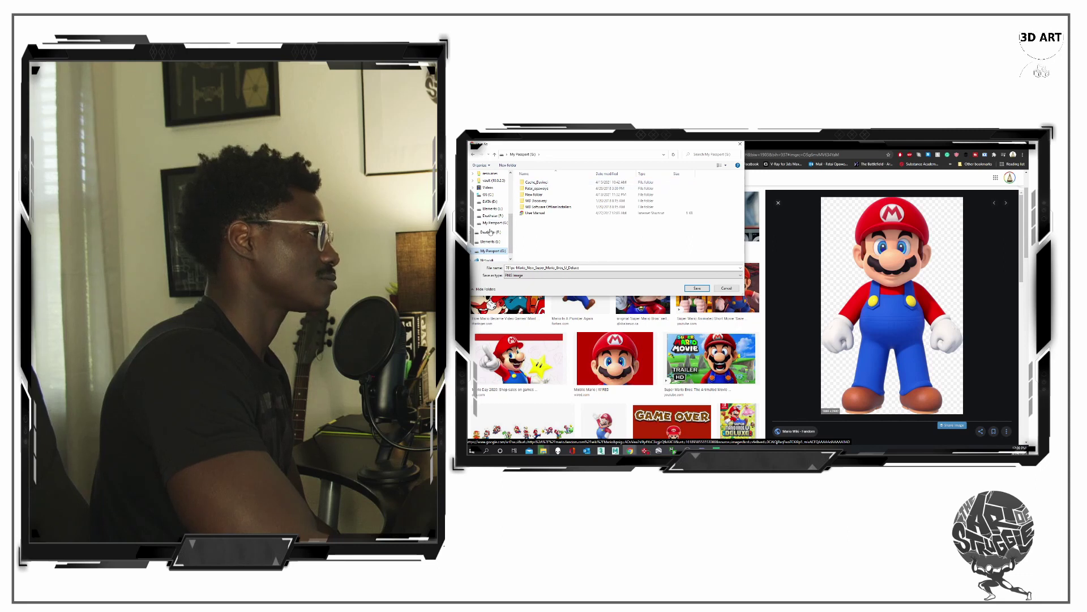
{"action": "left_click", "coordinate": [489, 232]}
{"action": "scroll", "coordinate": [490, 221], "scroll_direction": "up", "scroll_amount": 2}
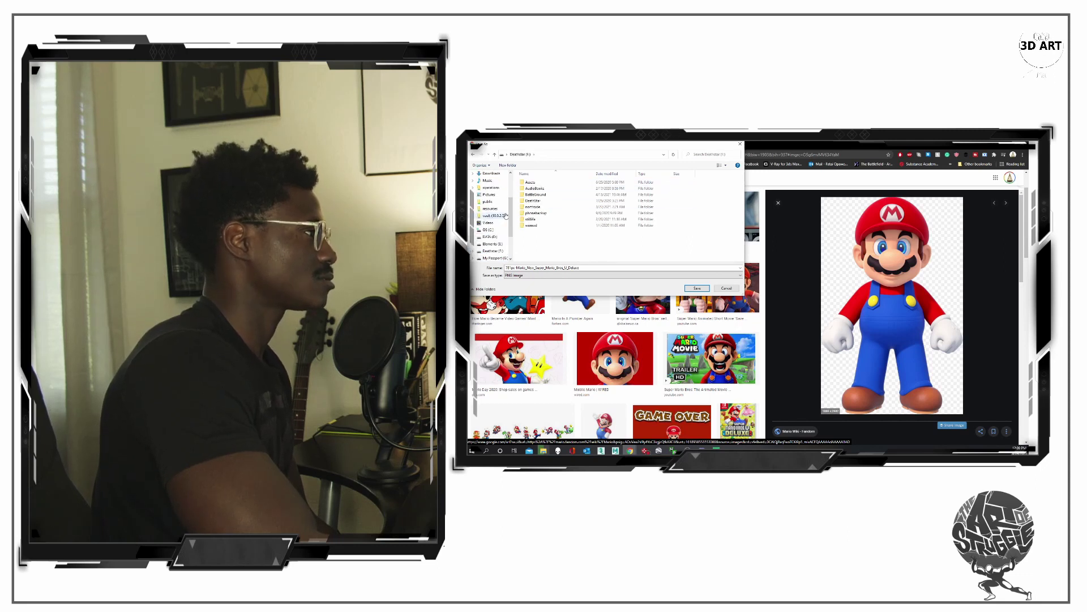
Save the front-view Mario image as PNG in the reference image folder under Assets > 3D Models > Mario_Level.
{"action": "double_click", "coordinate": [549, 183]}
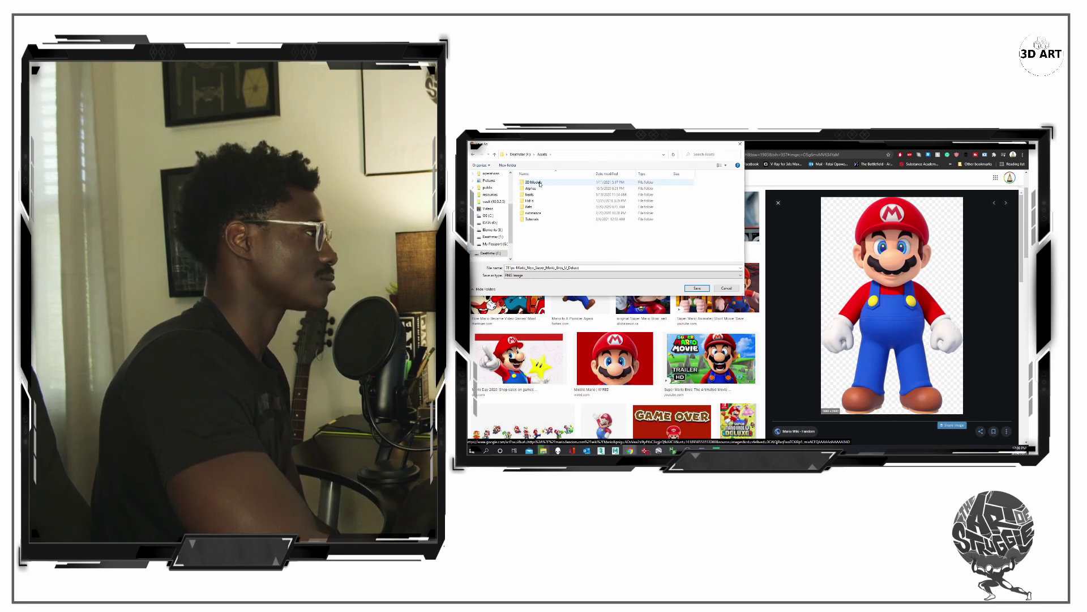
{"action": "double_click", "coordinate": [538, 183]}
{"action": "scroll", "coordinate": [540, 214], "scroll_direction": "down", "scroll_amount": 3}
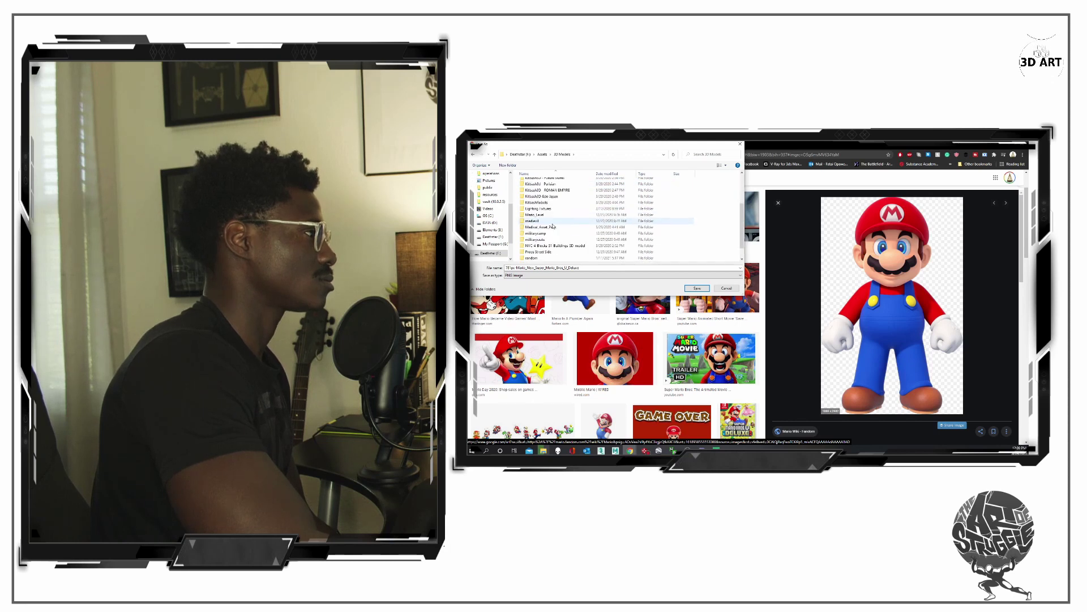
{"action": "left_click", "coordinate": [542, 216]}
{"action": "double_click", "coordinate": [541, 215]}
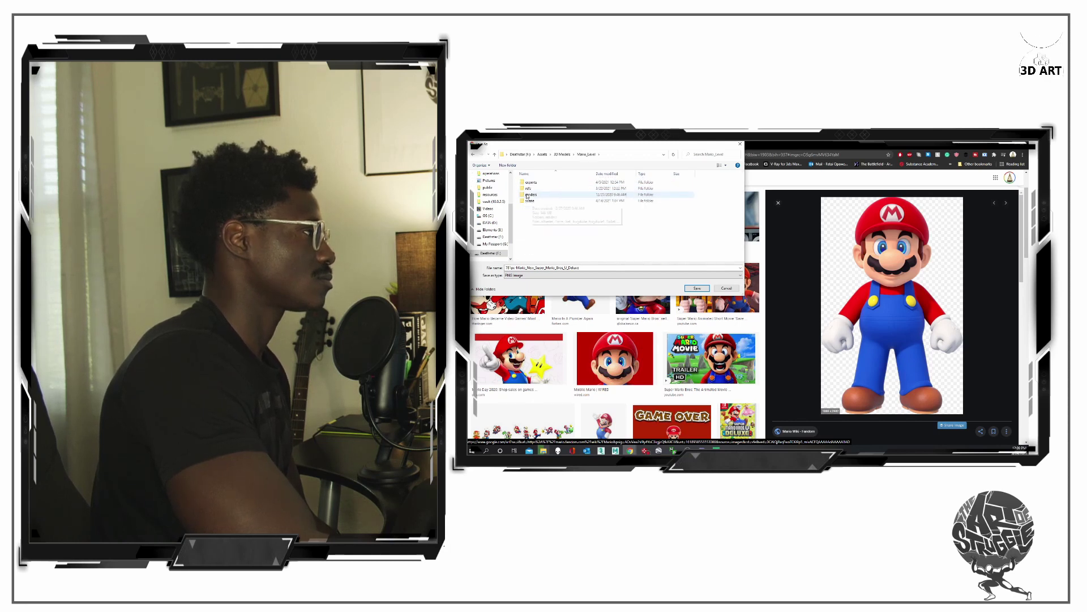
{"action": "left_click", "coordinate": [540, 201]}
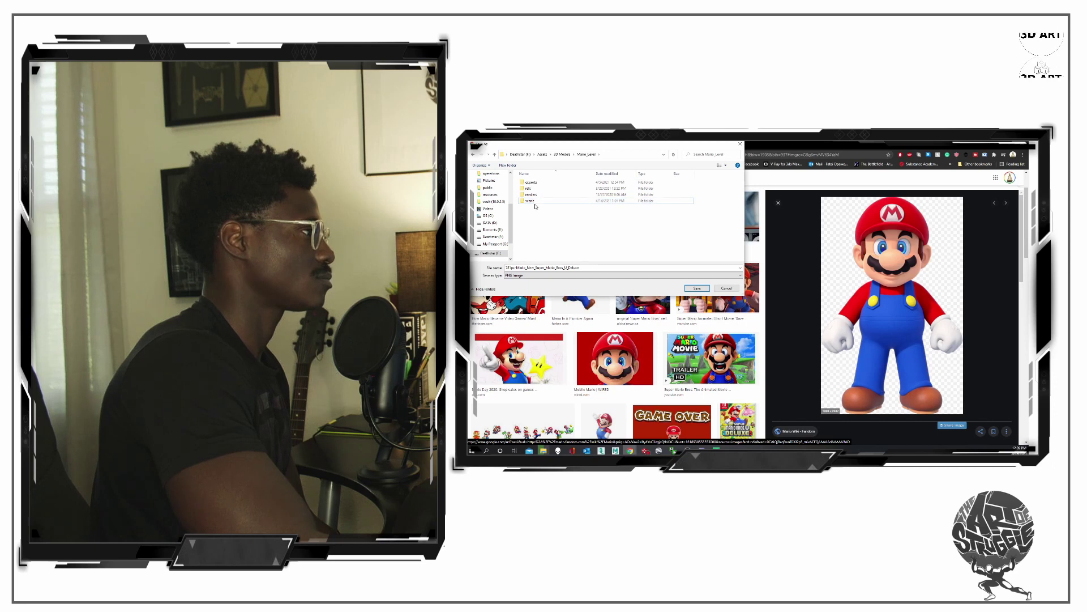
{"action": "double_click", "coordinate": [528, 188]}
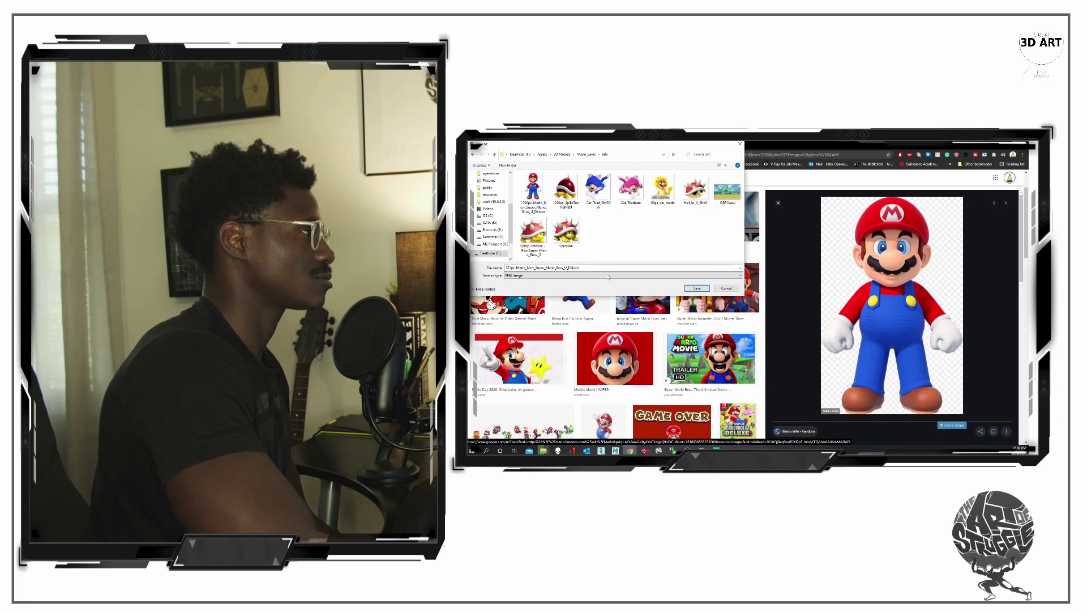
{"action": "left_click", "coordinate": [698, 289]}
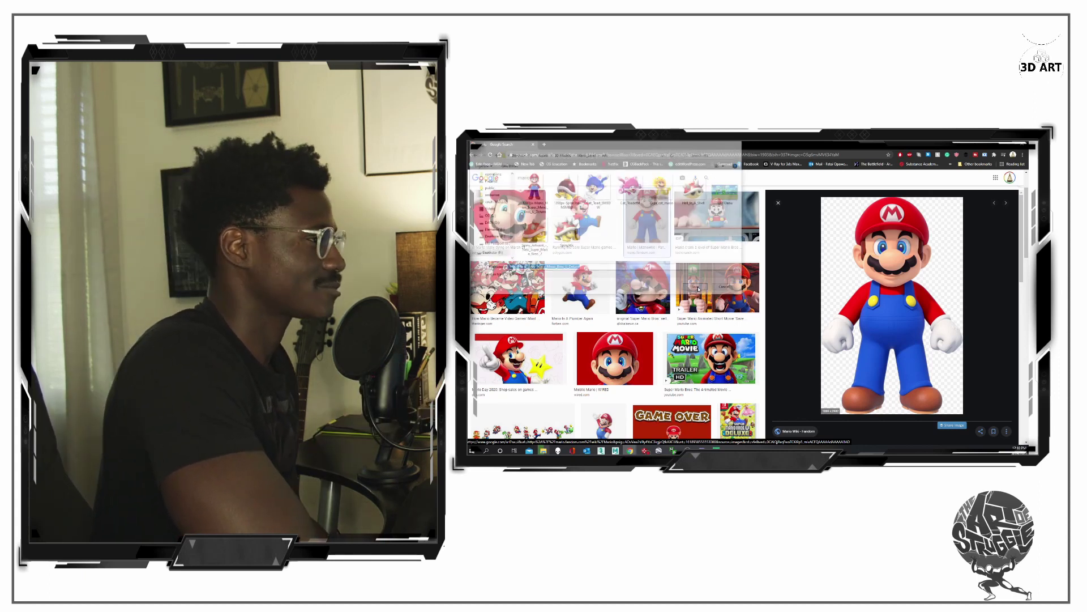
Find the Happy Mar10 Day image of jumping Mario in the results, preview it and save the picture to disk.
{"action": "scroll", "coordinate": [585, 308], "scroll_direction": "down", "scroll_amount": 2}
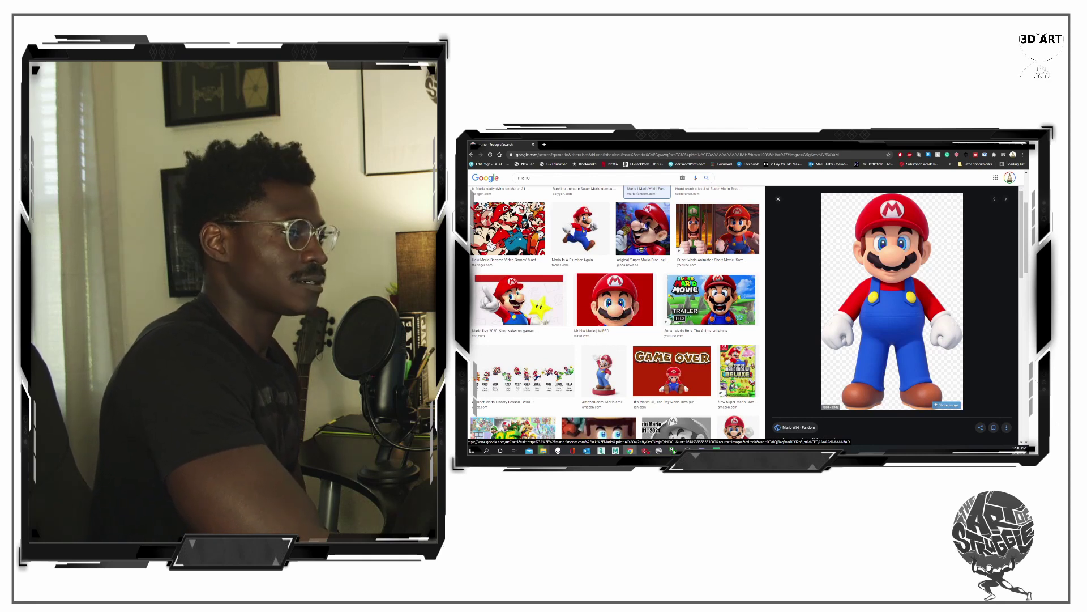
{"action": "scroll", "coordinate": [687, 314], "scroll_direction": "down", "scroll_amount": 6}
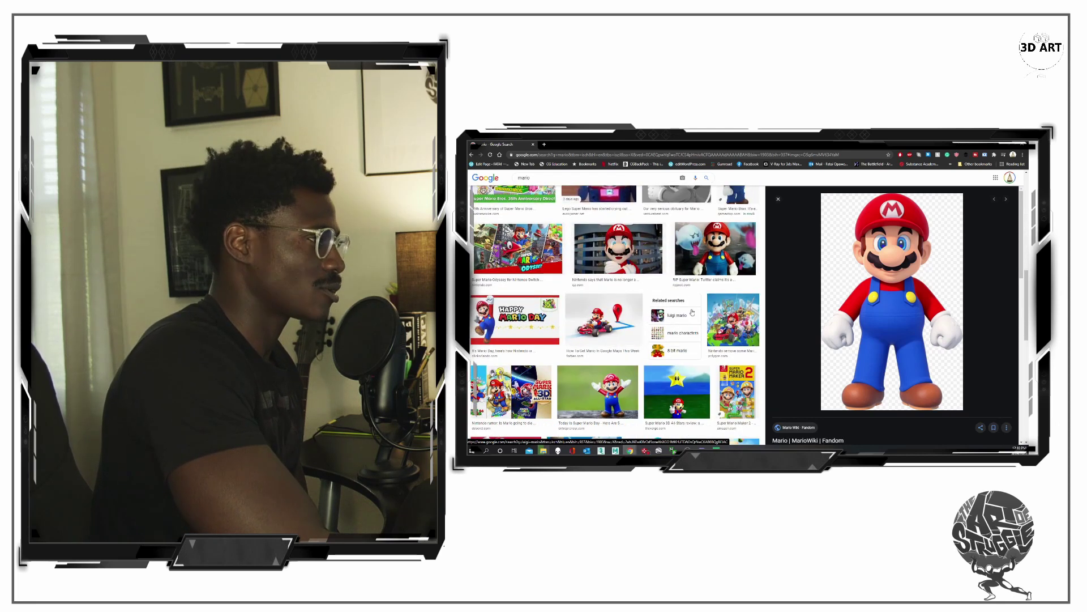
{"action": "scroll", "coordinate": [687, 314], "scroll_direction": "up", "scroll_amount": 2}
{"action": "scroll", "coordinate": [687, 315], "scroll_direction": "down", "scroll_amount": 4}
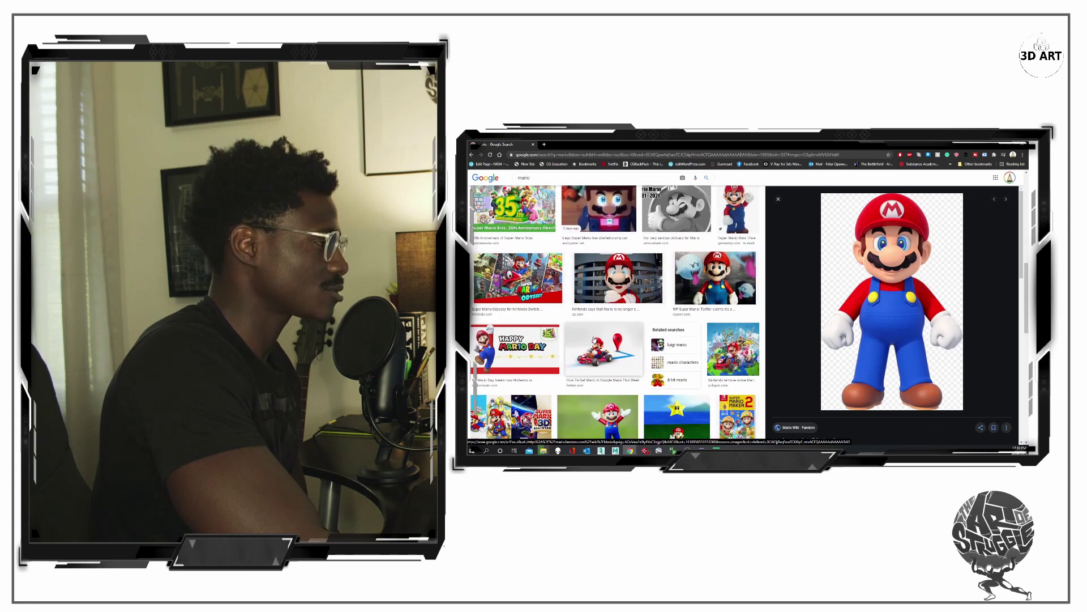
{"action": "left_click", "coordinate": [497, 338]}
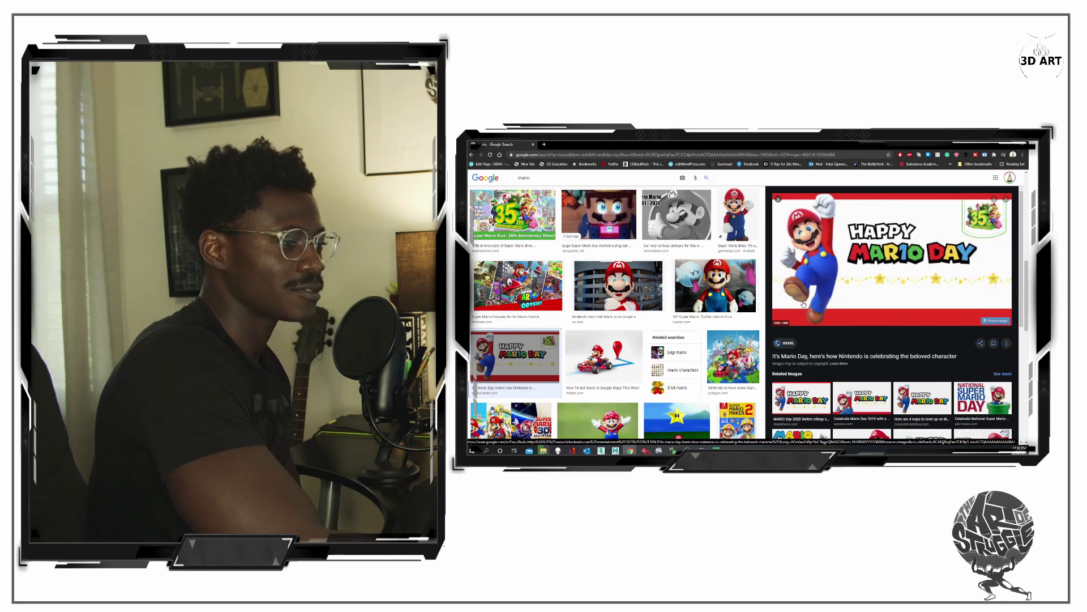
{"action": "right_click", "coordinate": [808, 277]}
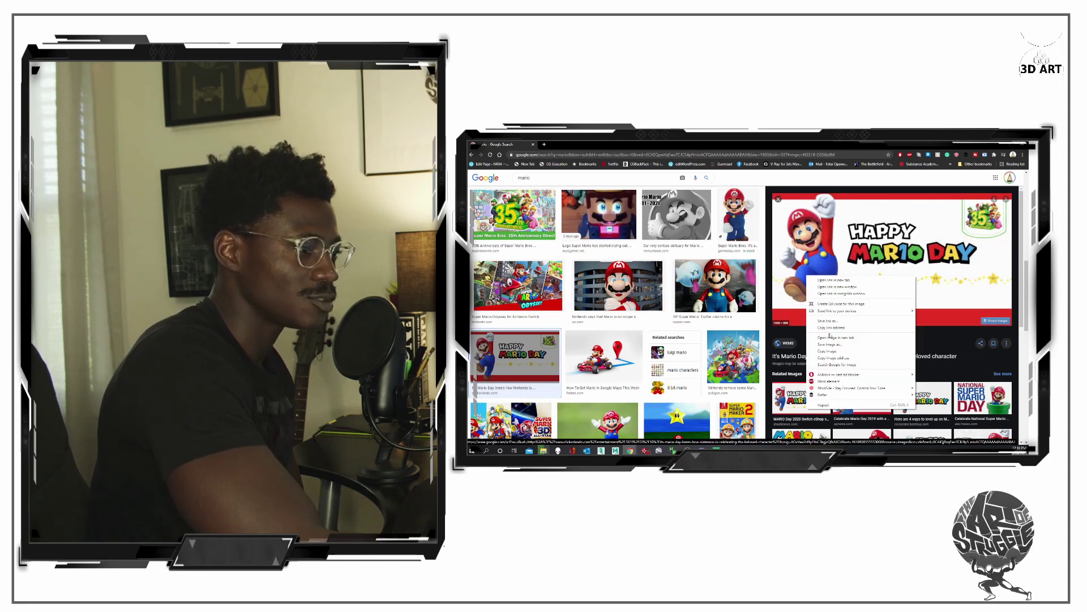
{"action": "left_click", "coordinate": [830, 344]}
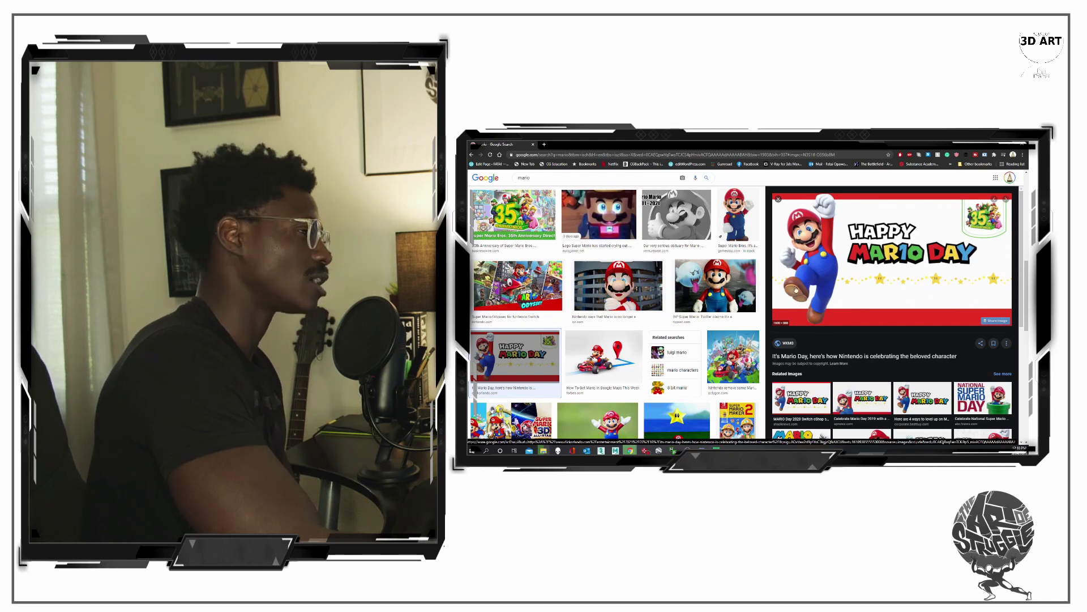
{"action": "right_click", "coordinate": [837, 291]}
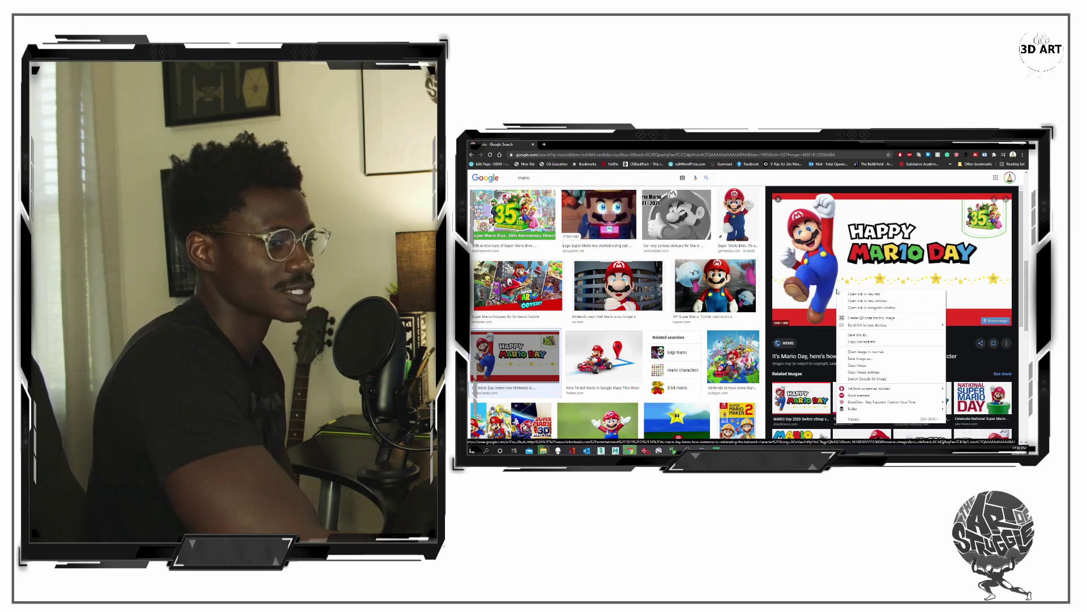
{"action": "left_click", "coordinate": [857, 358]}
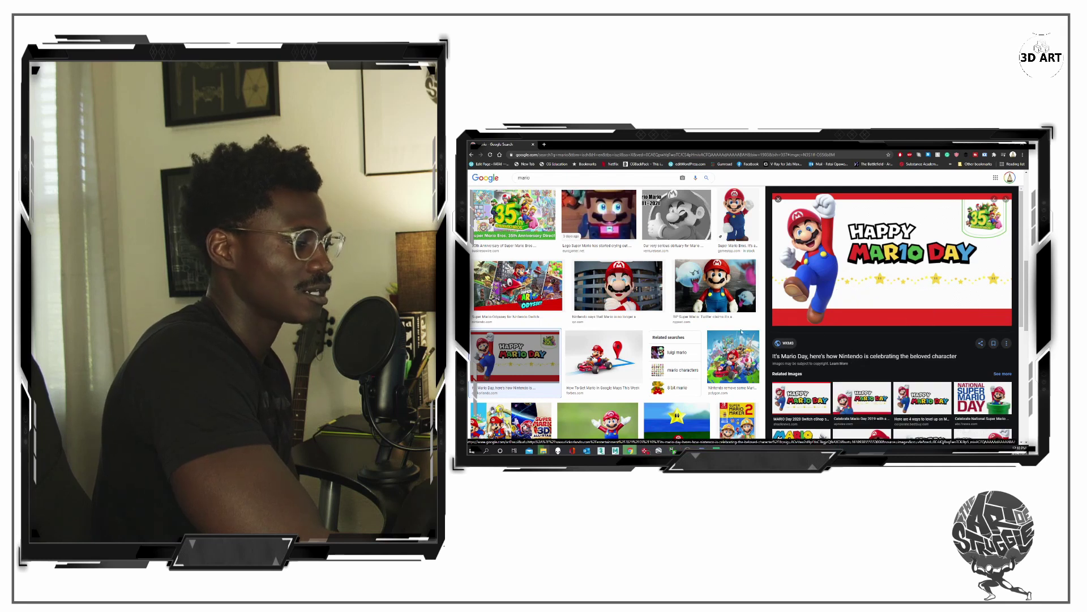
Preview the LRM group image of Mario, Luigi, Peach and Toad and save it in the Mario_Level reference folder.
{"action": "scroll", "coordinate": [708, 340], "scroll_direction": "down", "scroll_amount": 5}
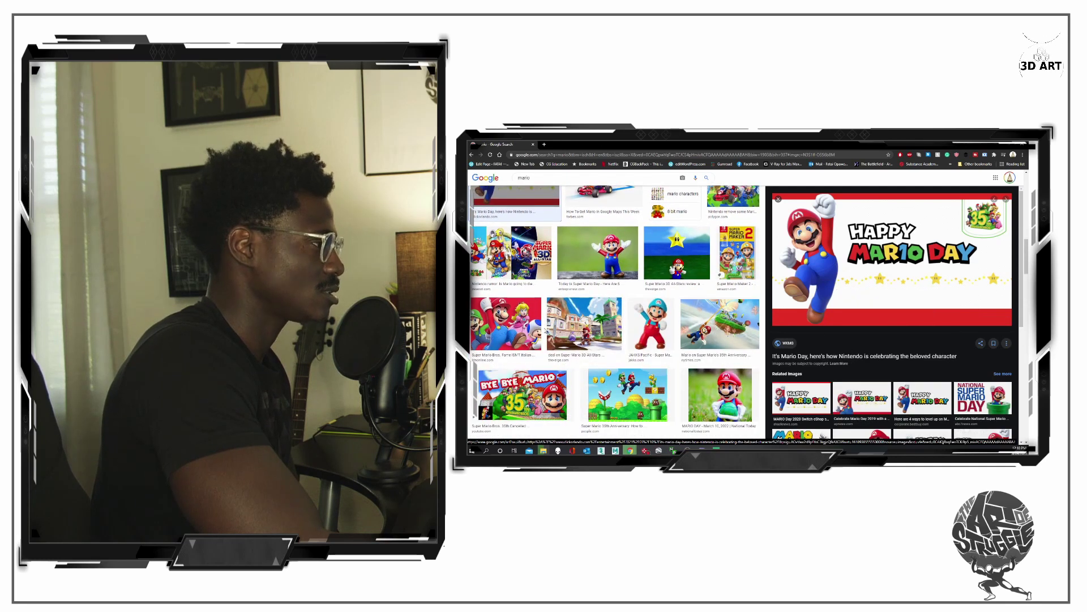
{"action": "scroll", "coordinate": [544, 330], "scroll_direction": "down", "scroll_amount": 2}
{"action": "left_click", "coordinate": [517, 265]}
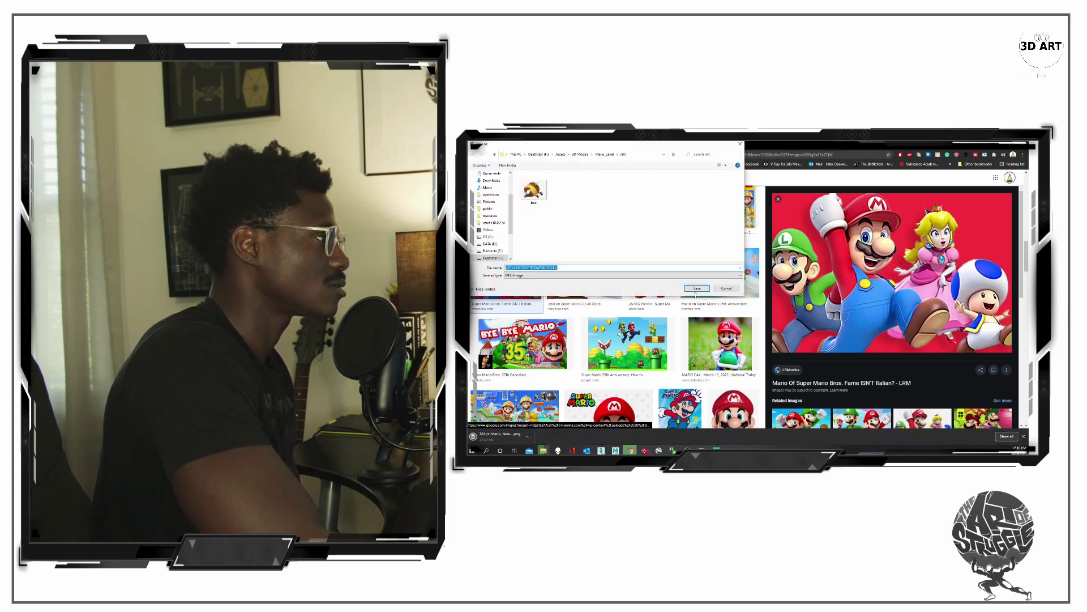
{"action": "left_click", "coordinate": [700, 289]}
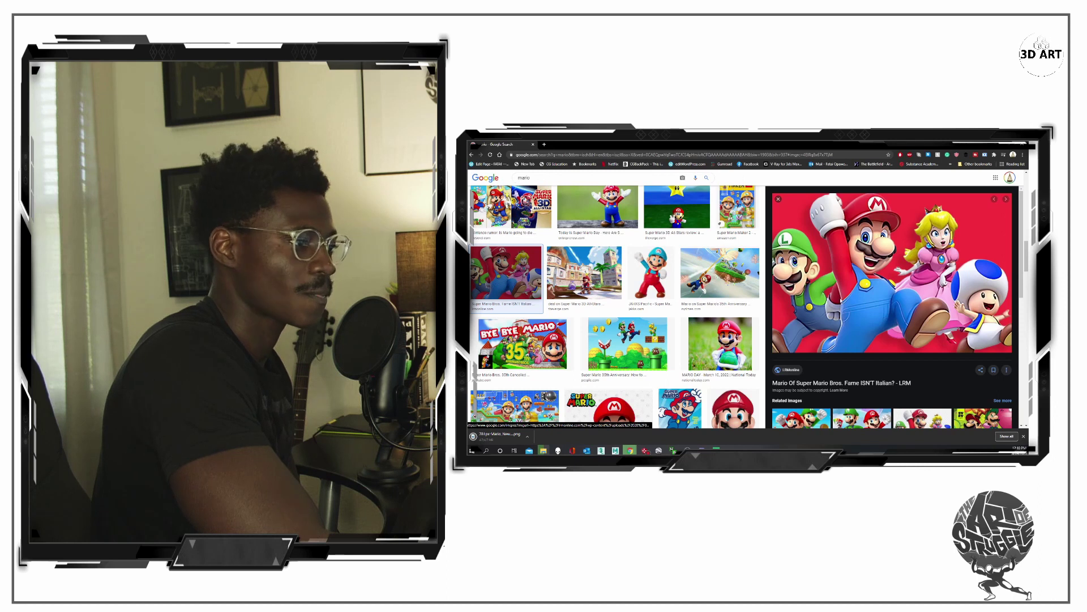
{"action": "scroll", "coordinate": [846, 290], "scroll_direction": "down", "scroll_amount": 1}
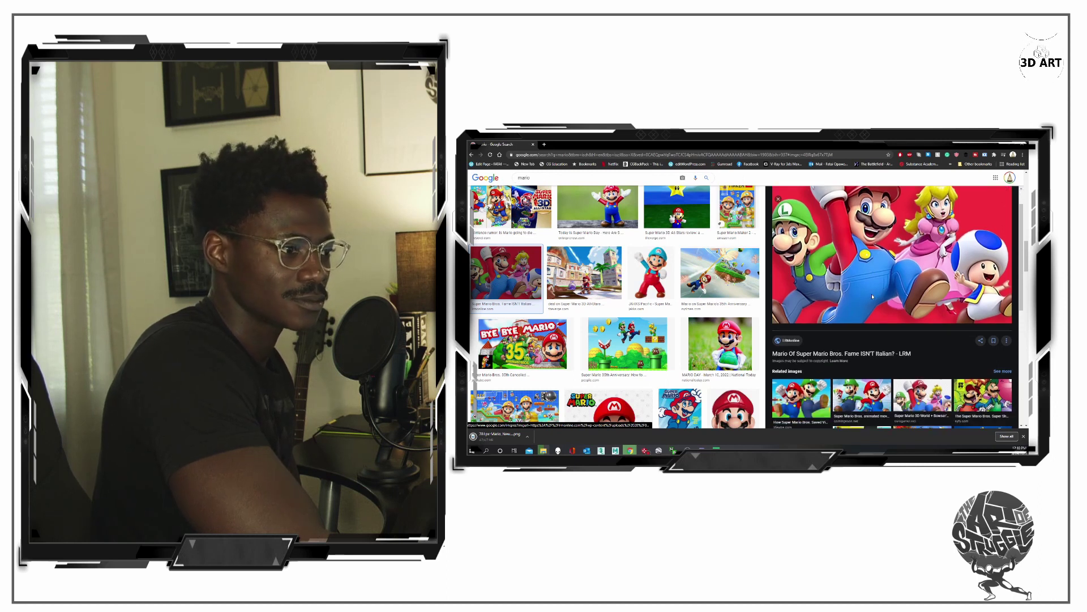
{"action": "right_click", "coordinate": [922, 310]}
{"action": "left_click", "coordinate": [930, 327]}
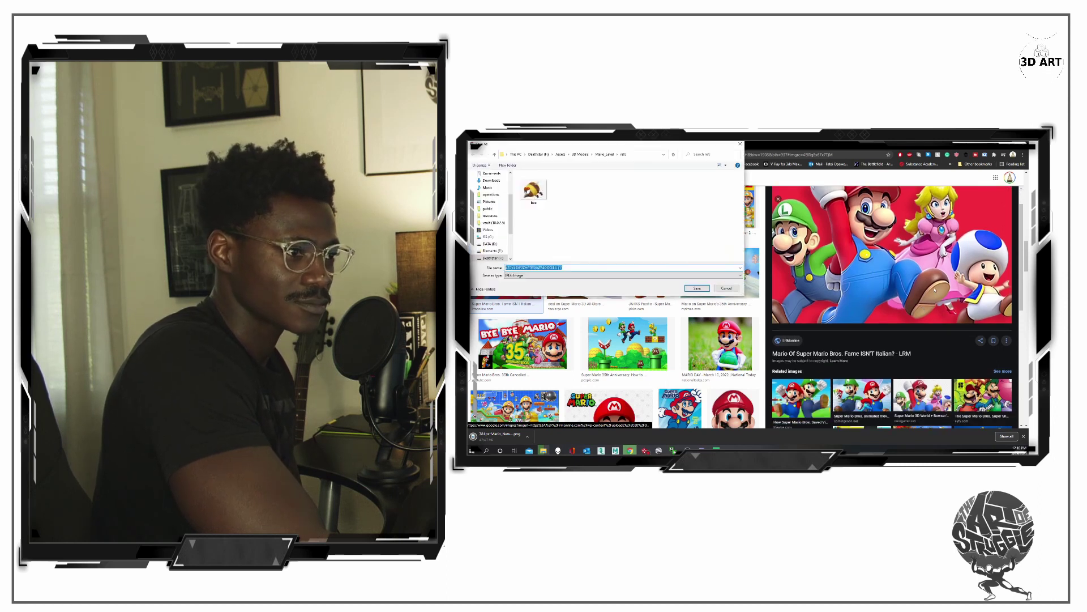
{"action": "left_click", "coordinate": [696, 289]}
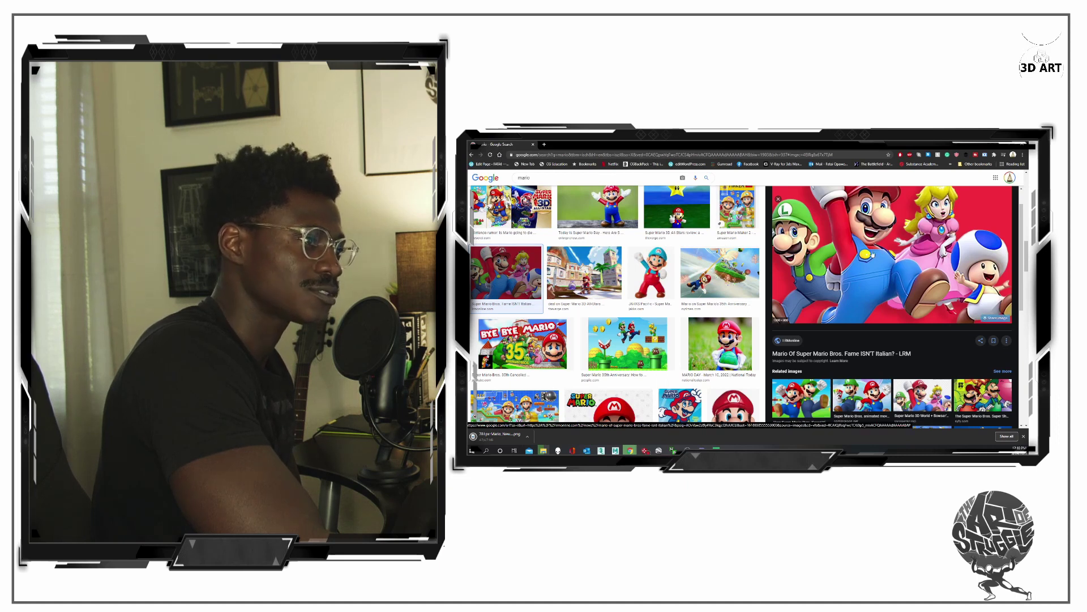
Find The New York Times image of running Mario on a dark stage, preview it and save it to disk.
{"action": "scroll", "coordinate": [878, 249], "scroll_direction": "down", "scroll_amount": 3}
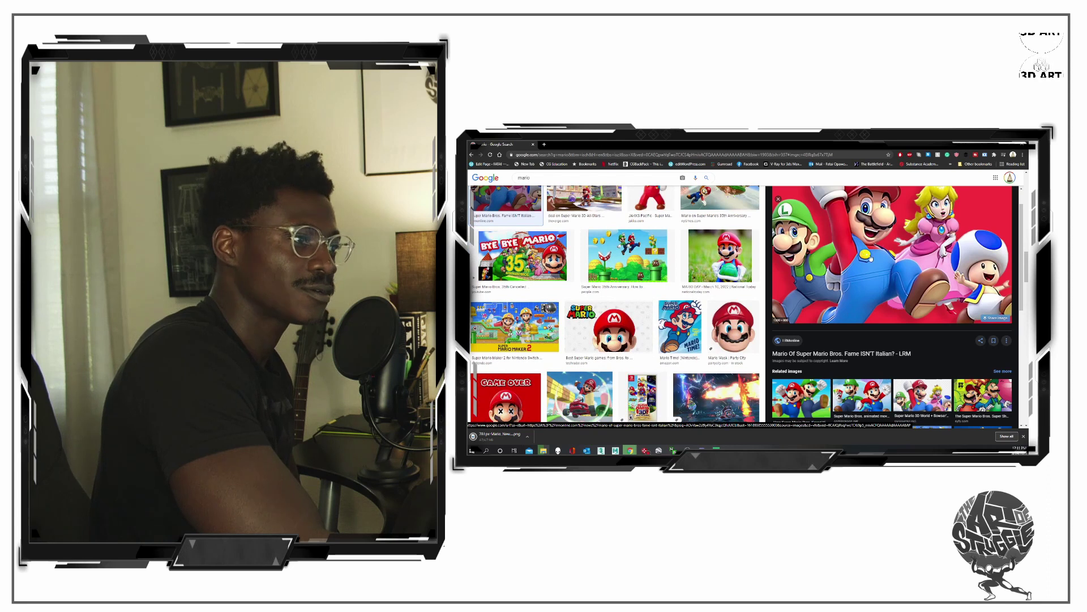
{"action": "scroll", "coordinate": [603, 308], "scroll_direction": "down", "scroll_amount": 3}
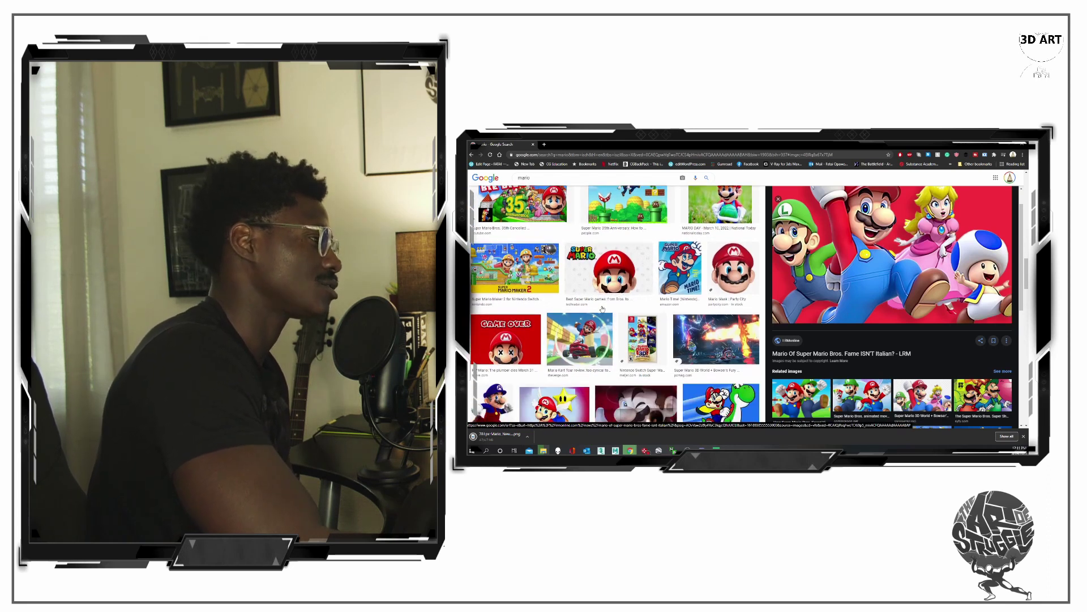
{"action": "scroll", "coordinate": [602, 309], "scroll_direction": "down", "scroll_amount": 3}
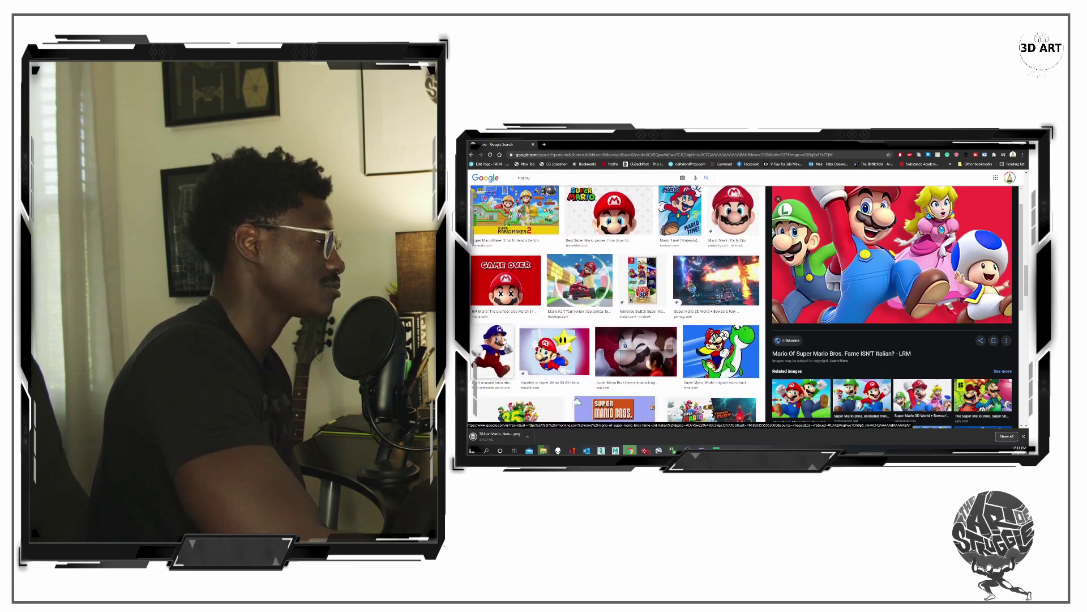
{"action": "scroll", "coordinate": [577, 402], "scroll_direction": "down", "scroll_amount": 3}
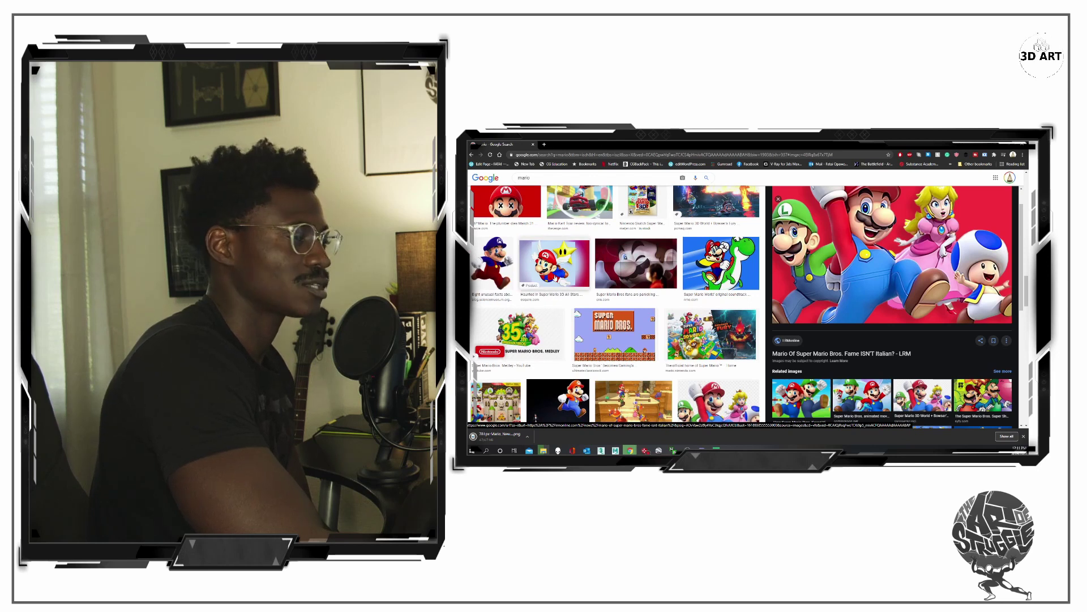
{"action": "scroll", "coordinate": [571, 275], "scroll_direction": "down", "scroll_amount": 3}
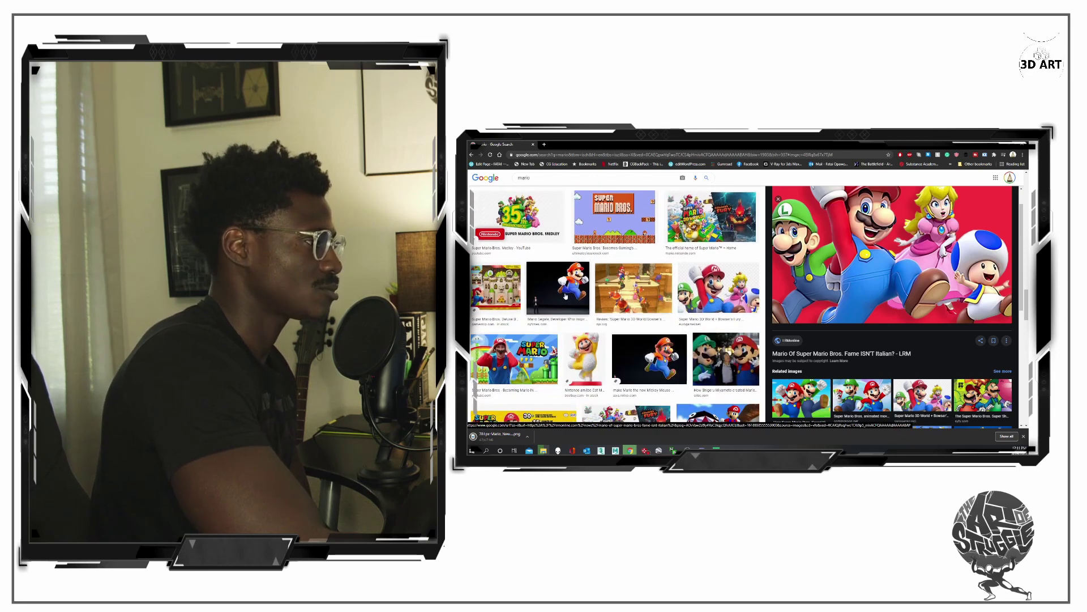
{"action": "left_click", "coordinate": [566, 295]}
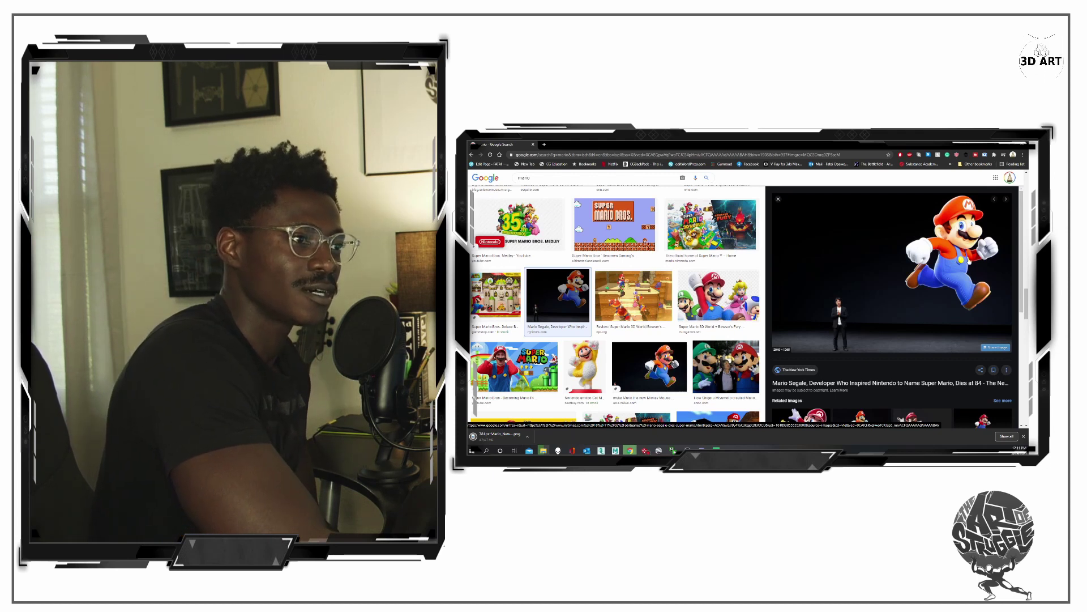
{"action": "right_click", "coordinate": [936, 257]}
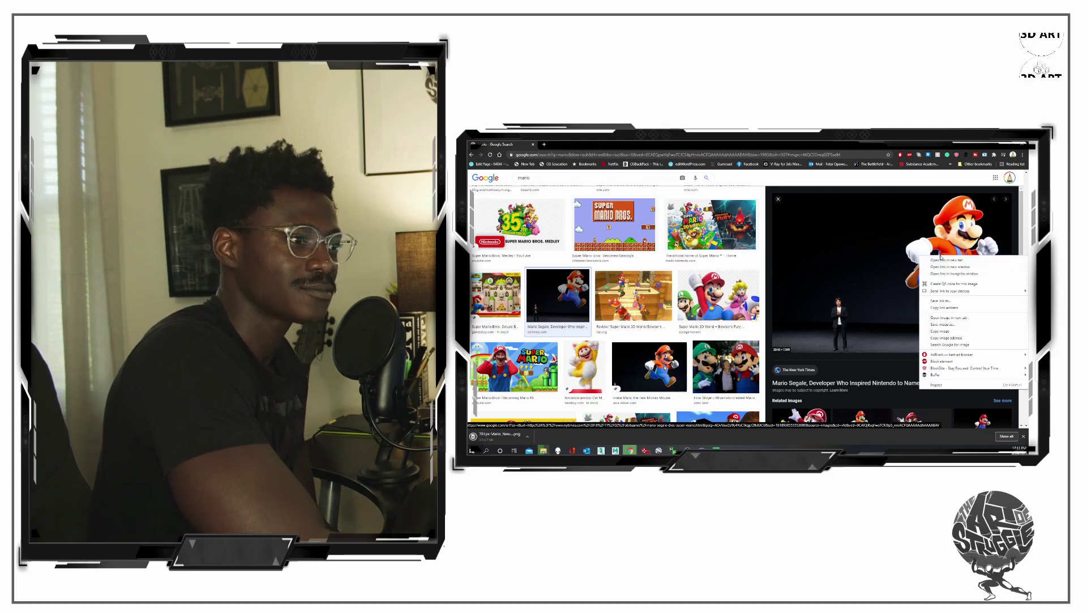
{"action": "left_click", "coordinate": [932, 327]}
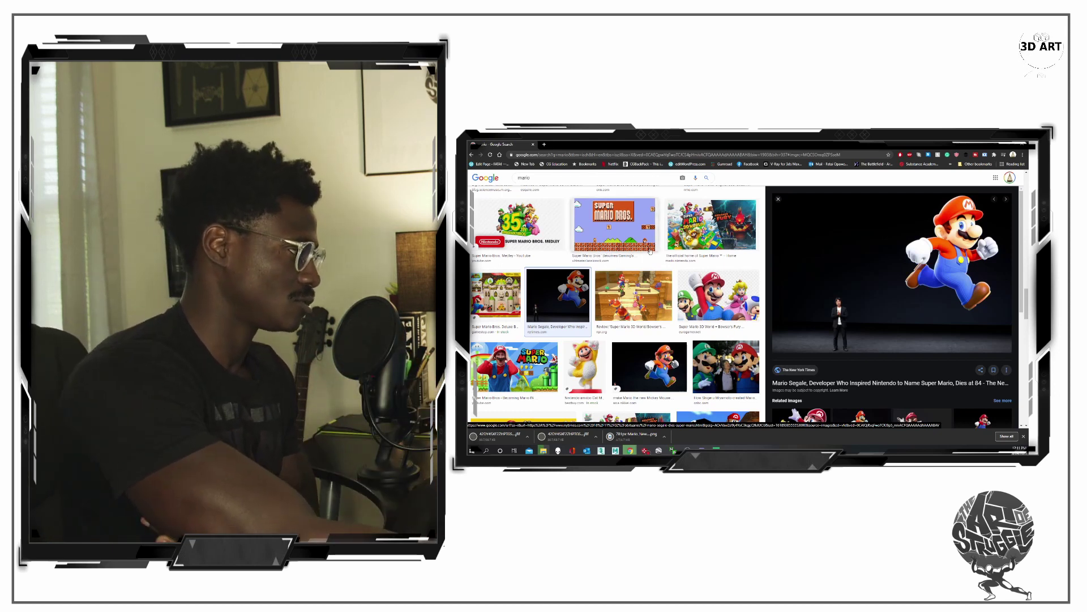
Preview the jumping Mario image on a yellow background from the Amazon shipping article and save it as a reference.
{"action": "scroll", "coordinate": [674, 334], "scroll_direction": "down", "scroll_amount": 3}
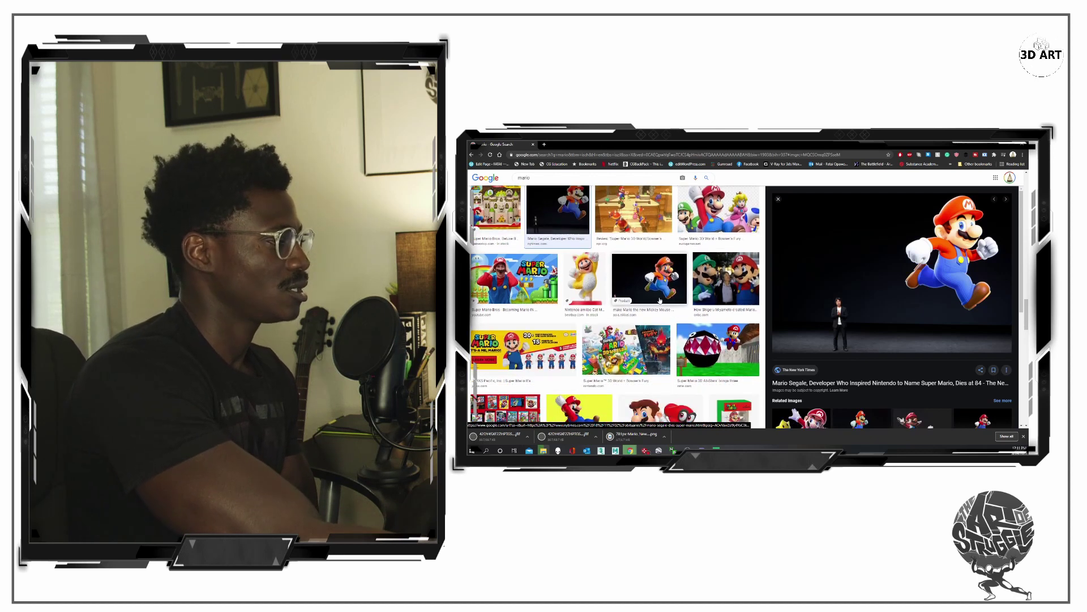
{"action": "scroll", "coordinate": [591, 313], "scroll_direction": "down", "scroll_amount": 3}
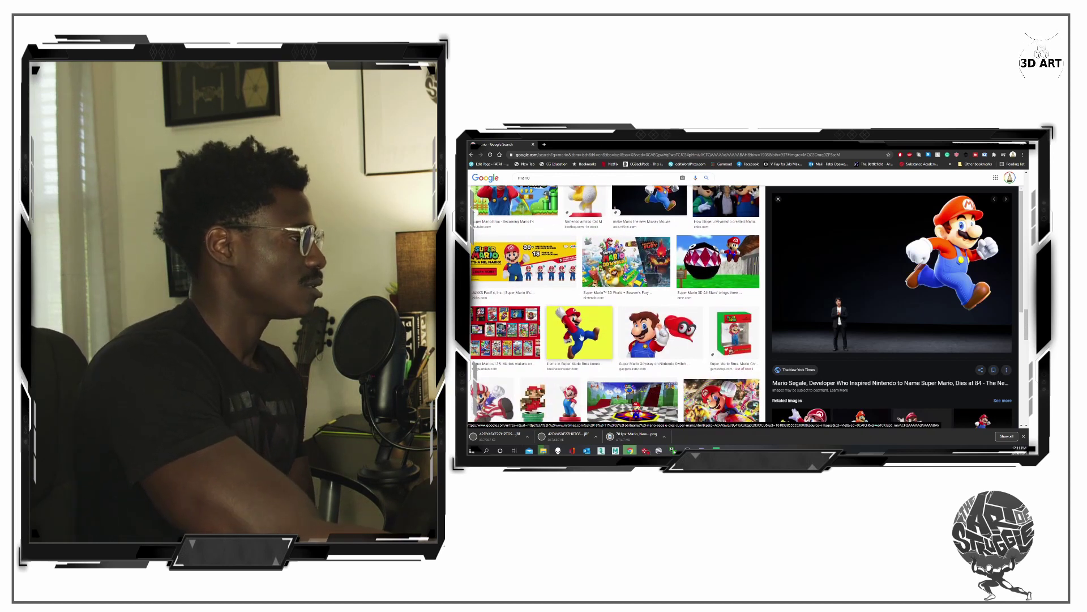
{"action": "left_click", "coordinate": [581, 334]}
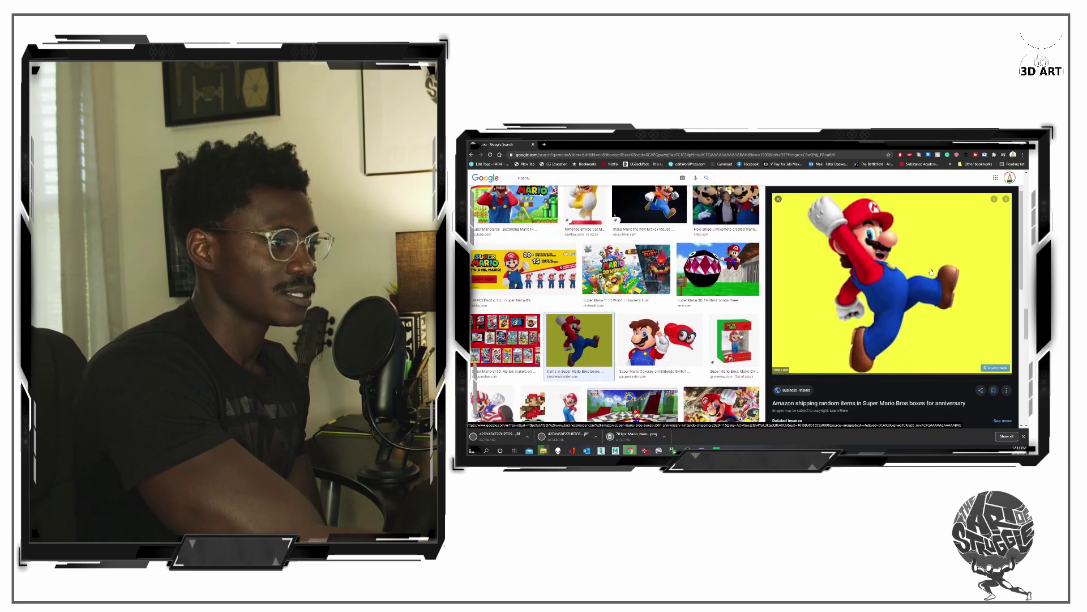
{"action": "right_click", "coordinate": [887, 289]}
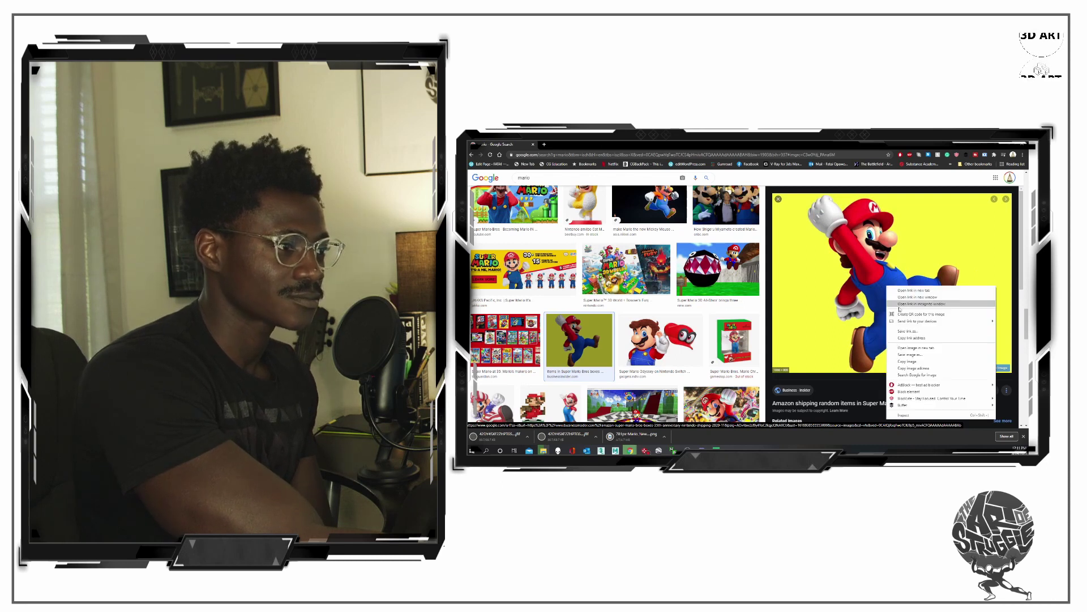
{"action": "left_click", "coordinate": [912, 354]}
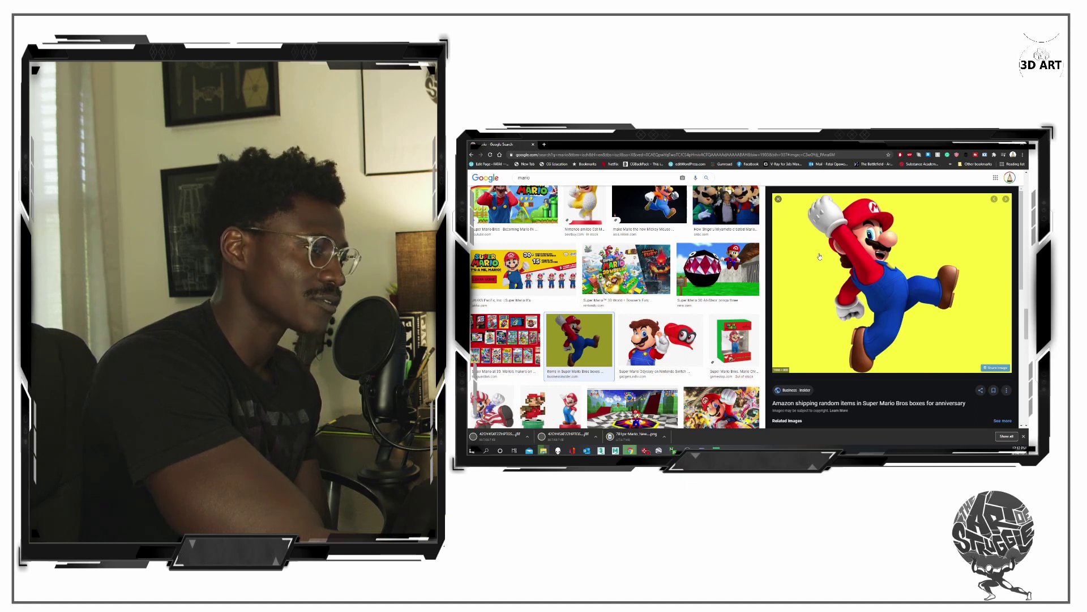
Preview the YouTube image "What happens when Mario shaves?" and save this face close-up as a reference.
{"action": "scroll", "coordinate": [607, 372], "scroll_direction": "down", "scroll_amount": 3}
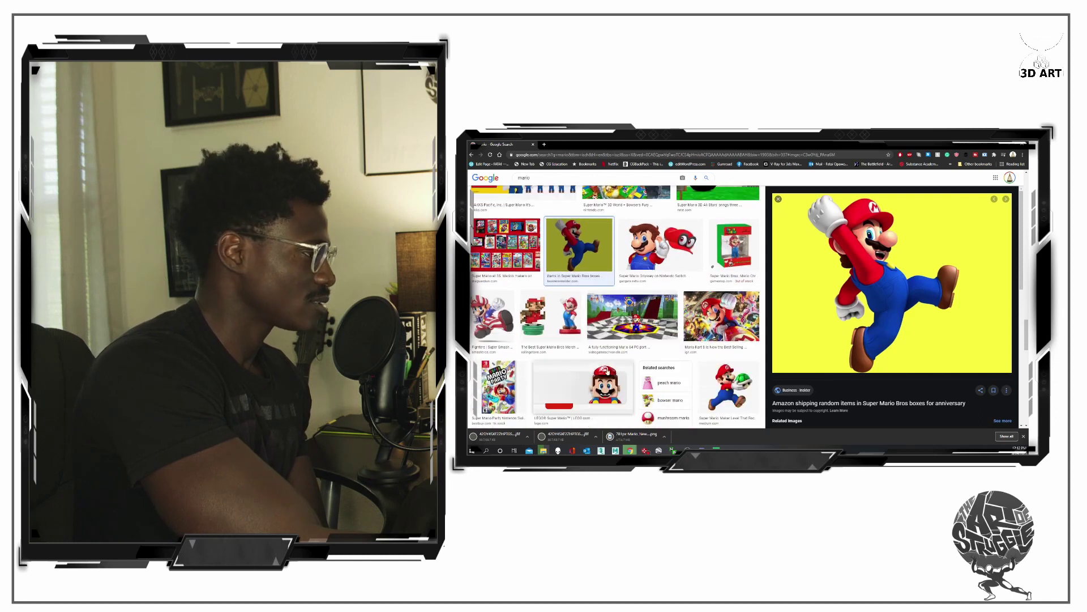
{"action": "scroll", "coordinate": [607, 371], "scroll_direction": "down", "scroll_amount": 3}
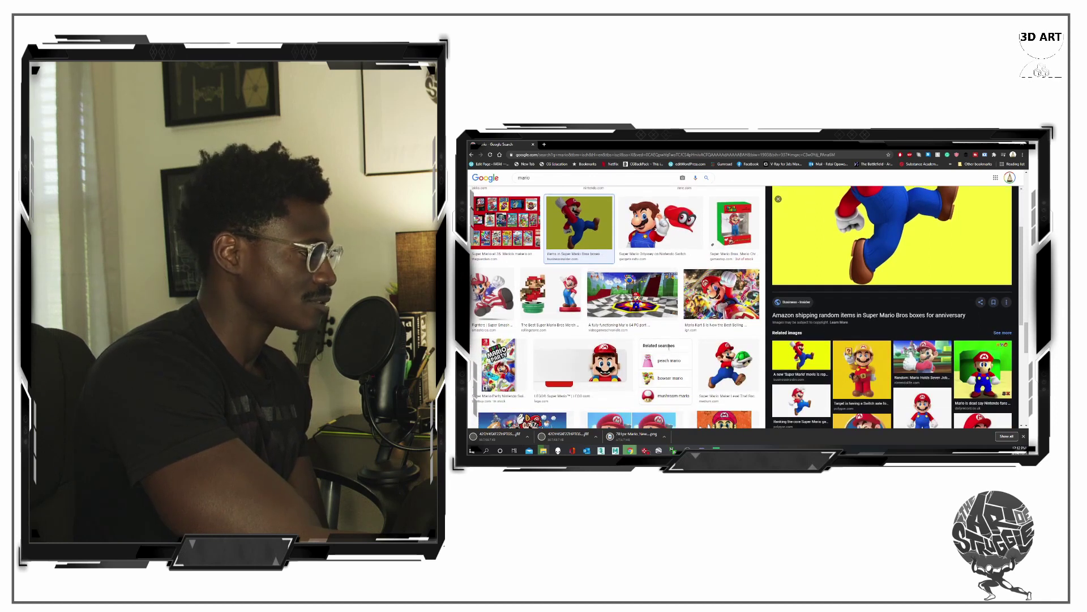
{"action": "scroll", "coordinate": [669, 348], "scroll_direction": "down", "scroll_amount": 3}
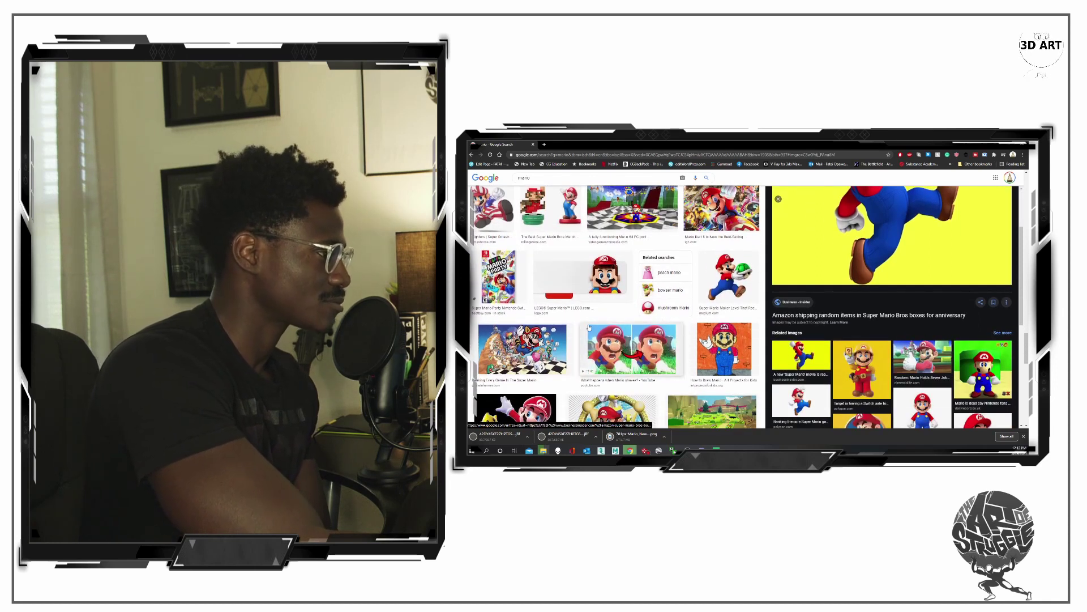
{"action": "left_click", "coordinate": [651, 355]}
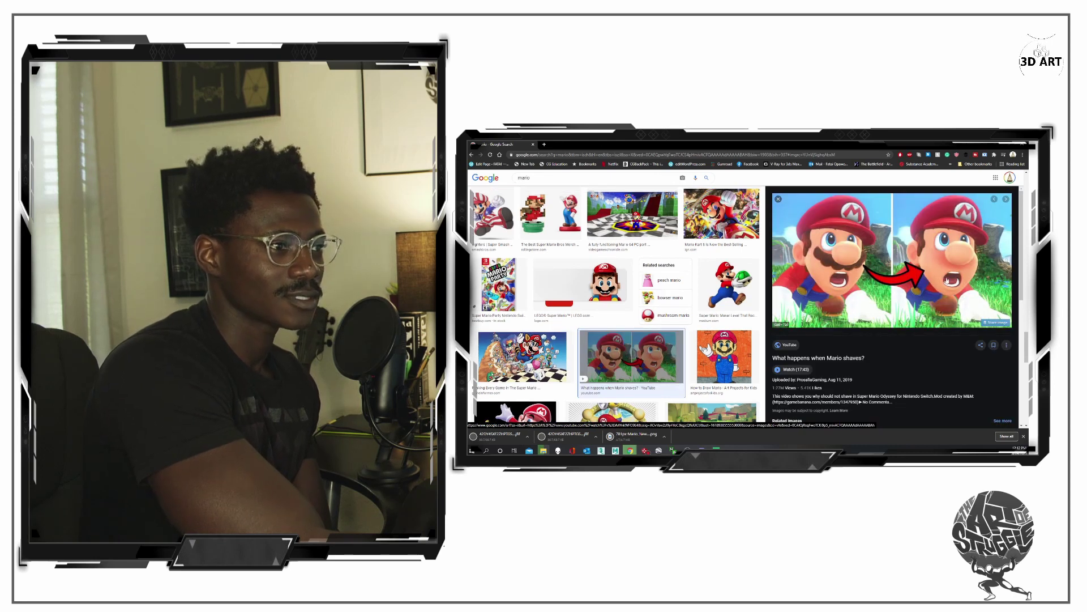
{"action": "right_click", "coordinate": [888, 269]}
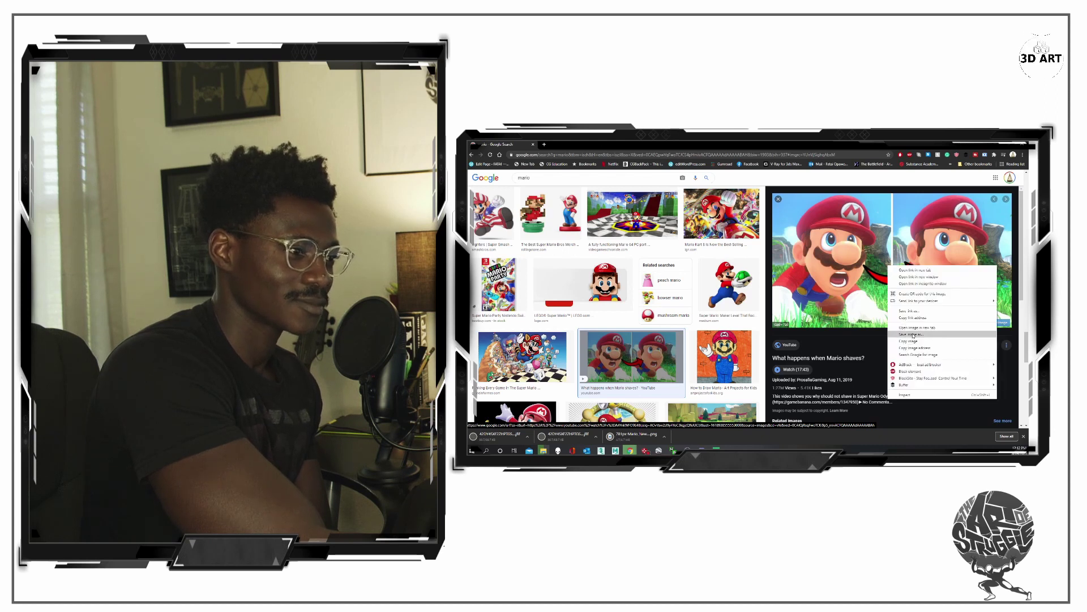
{"action": "left_click", "coordinate": [914, 335]}
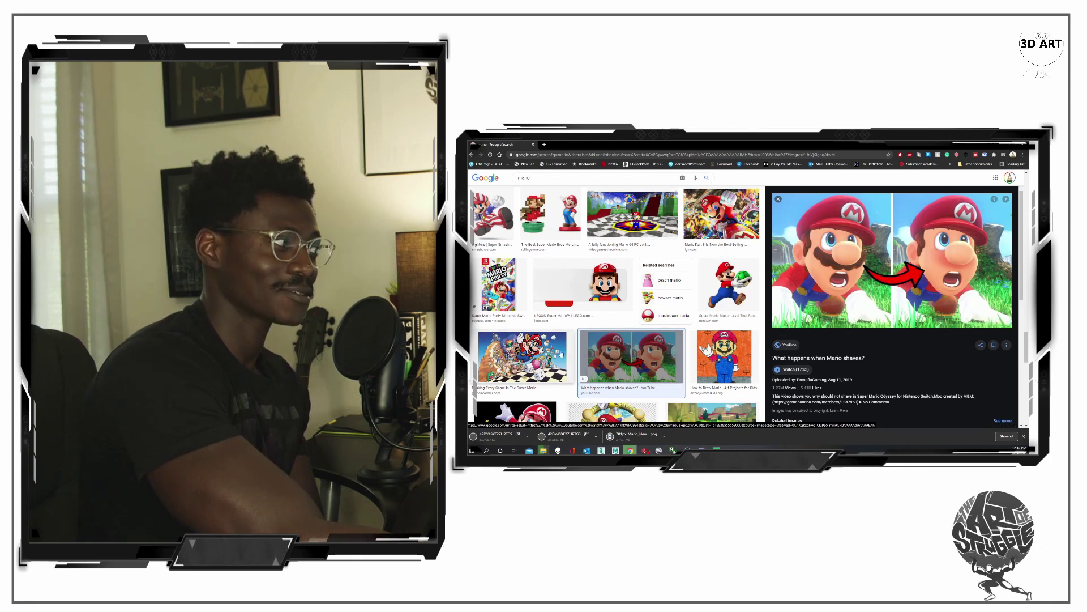
Find the Twitter image of Mario wearing a green scarf on a red background, preview it and save it as a reference.
{"action": "scroll", "coordinate": [581, 354], "scroll_direction": "down", "scroll_amount": 3}
{"action": "scroll", "coordinate": [580, 354], "scroll_direction": "down", "scroll_amount": 1}
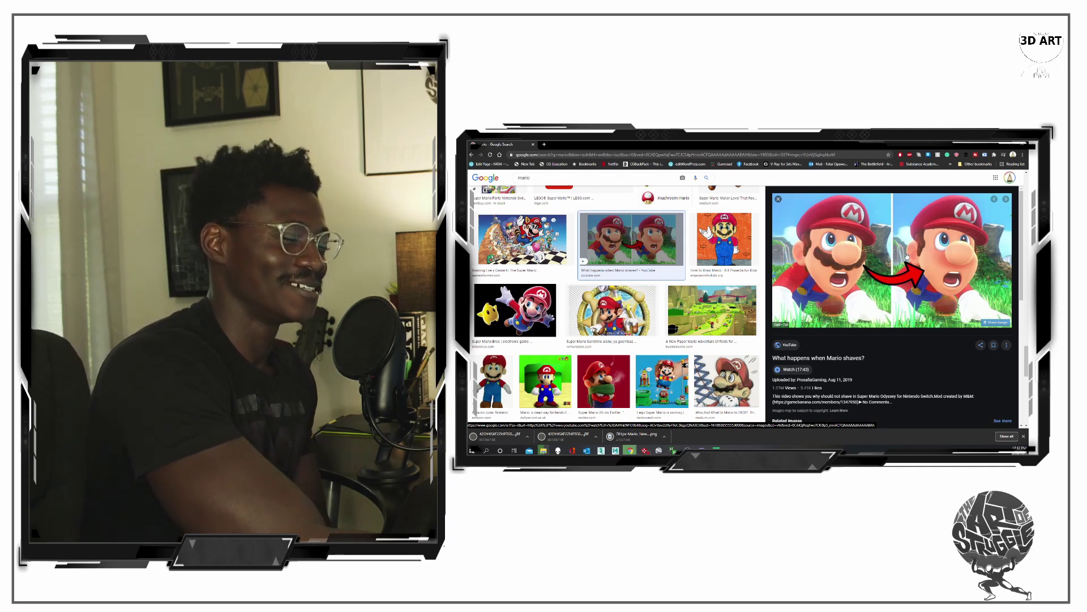
{"action": "scroll", "coordinate": [589, 311], "scroll_direction": "down", "scroll_amount": 2}
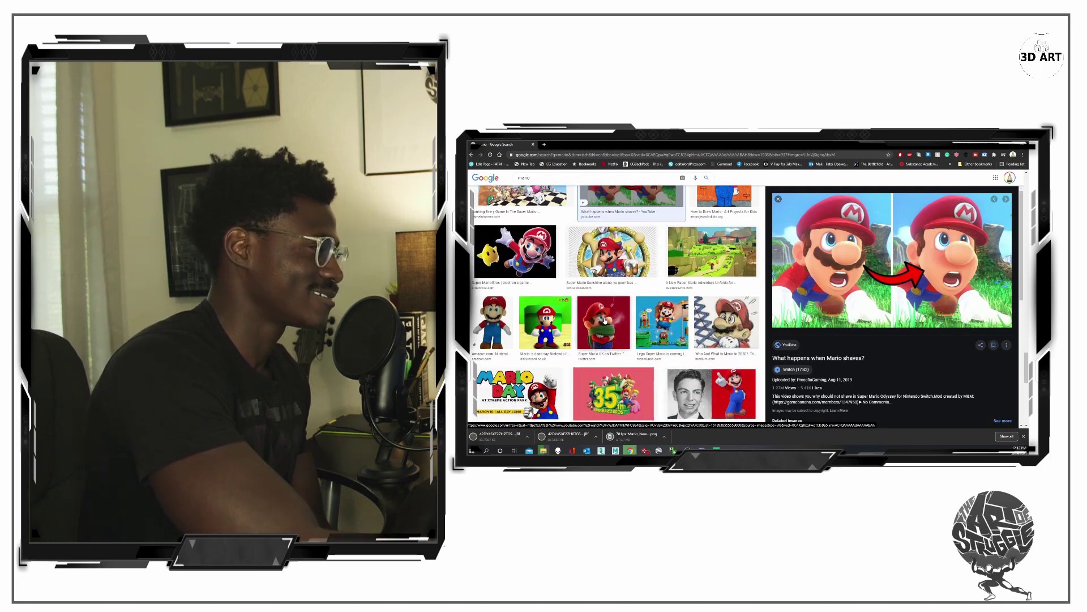
{"action": "left_click", "coordinate": [605, 320]}
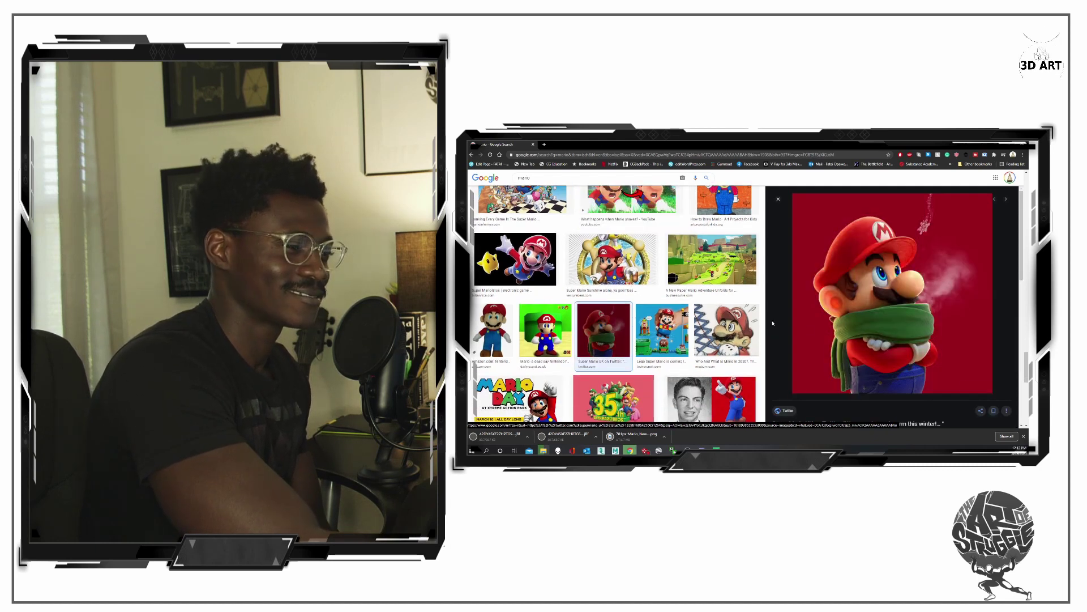
{"action": "right_click", "coordinate": [822, 295]}
{"action": "key", "text": "v"}
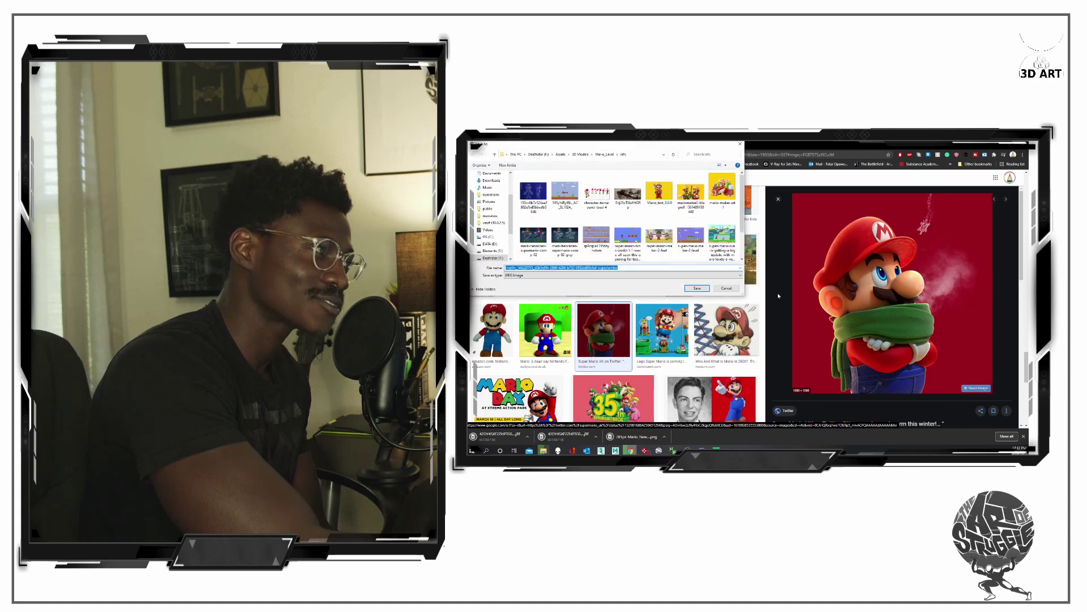
{"action": "left_click", "coordinate": [697, 289]}
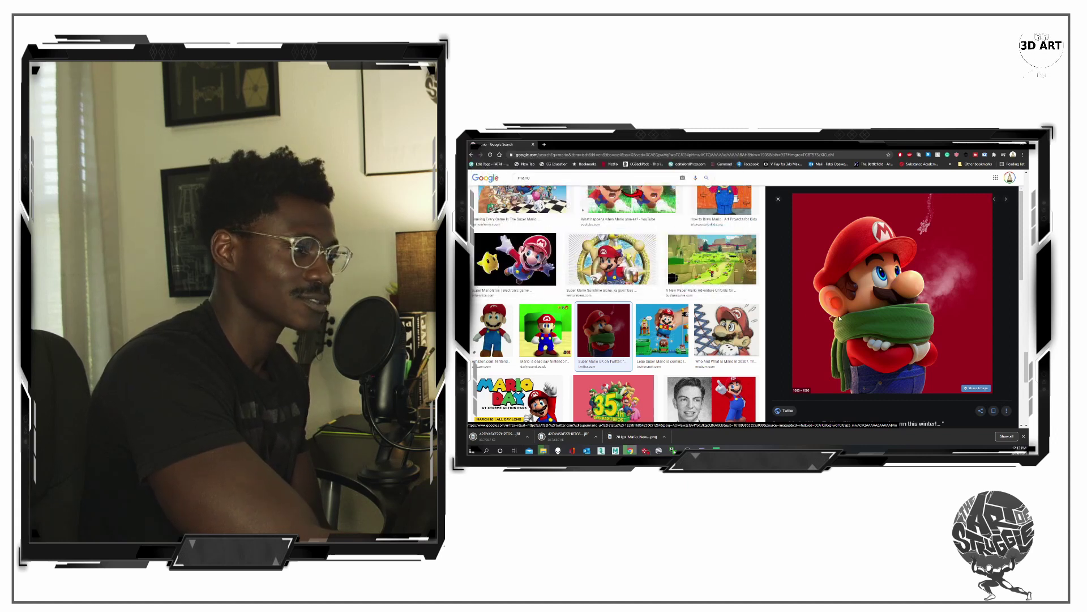
{"action": "right_click", "coordinate": [810, 322]}
{"action": "key", "text": "v"}
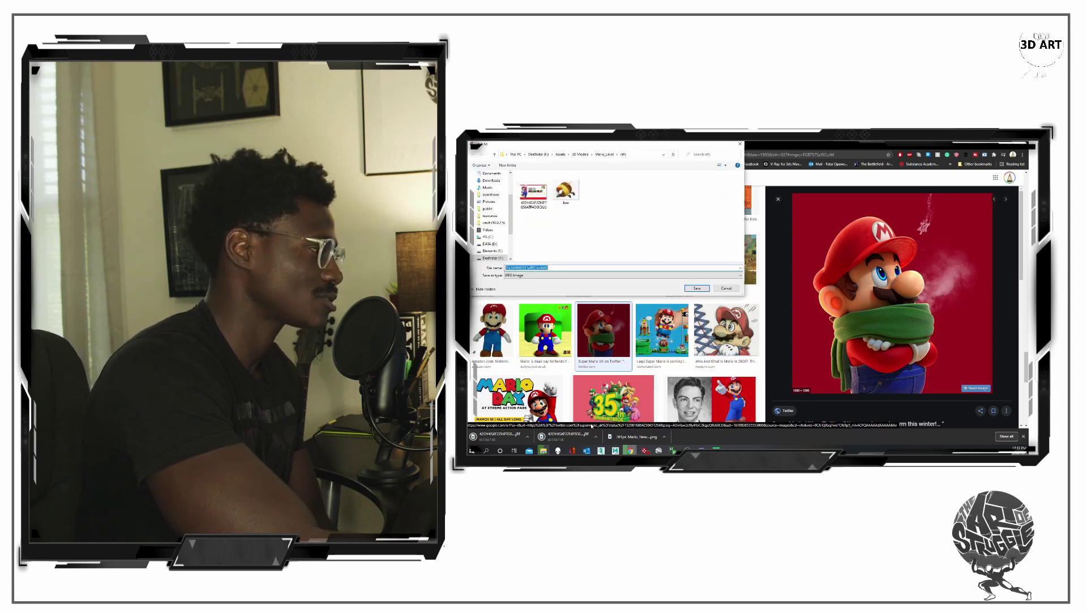
{"action": "left_click", "coordinate": [708, 290]}
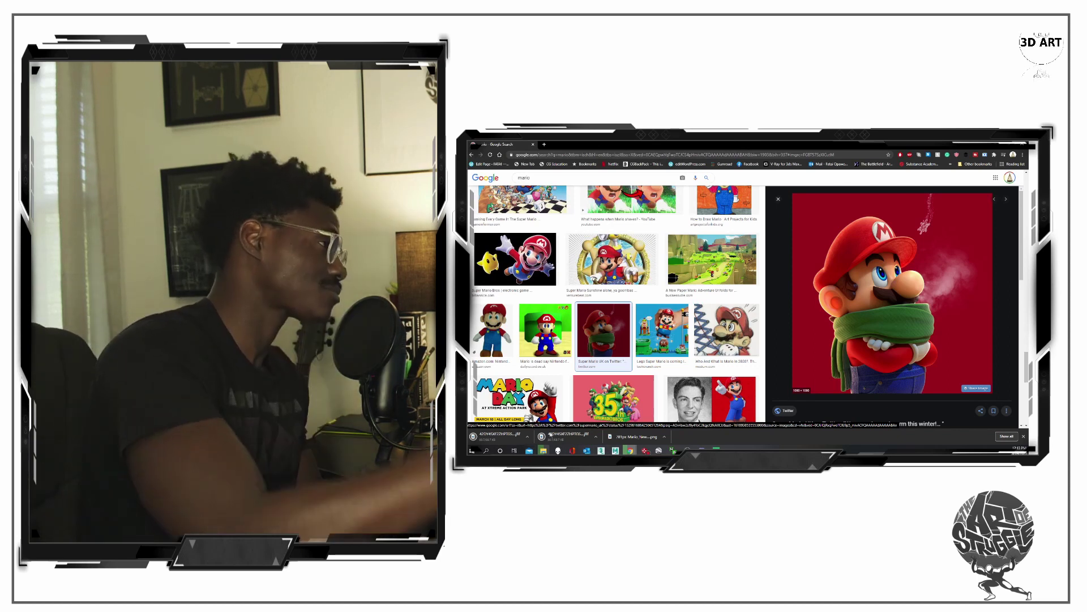
Preview the Britannica image of flying Mario with a yellow star and save it as a reference.
{"action": "left_click", "coordinate": [515, 258]}
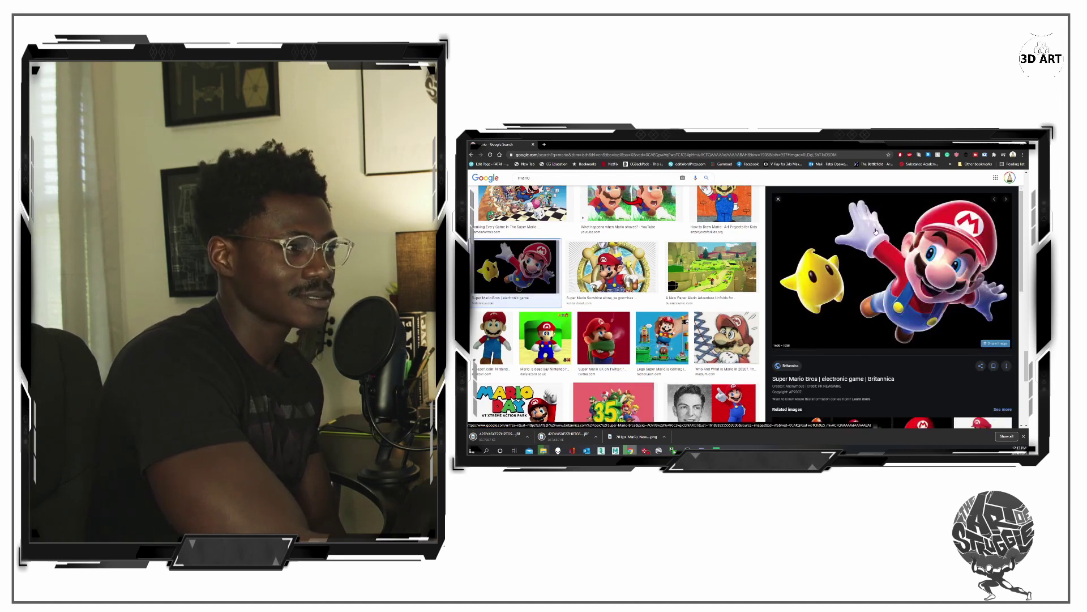
{"action": "right_click", "coordinate": [912, 308]}
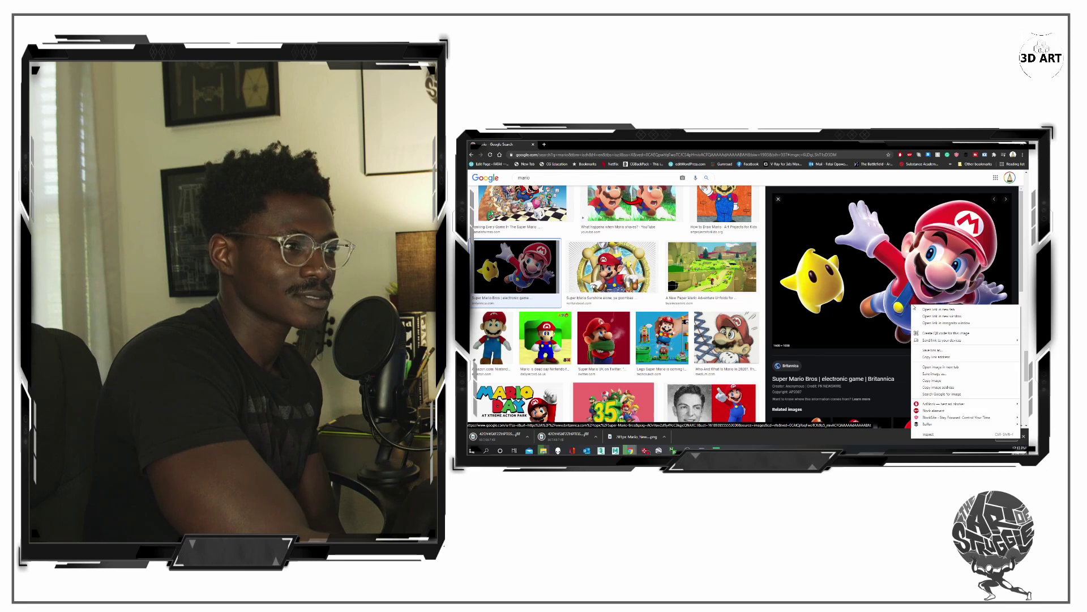
{"action": "left_click", "coordinate": [940, 375]}
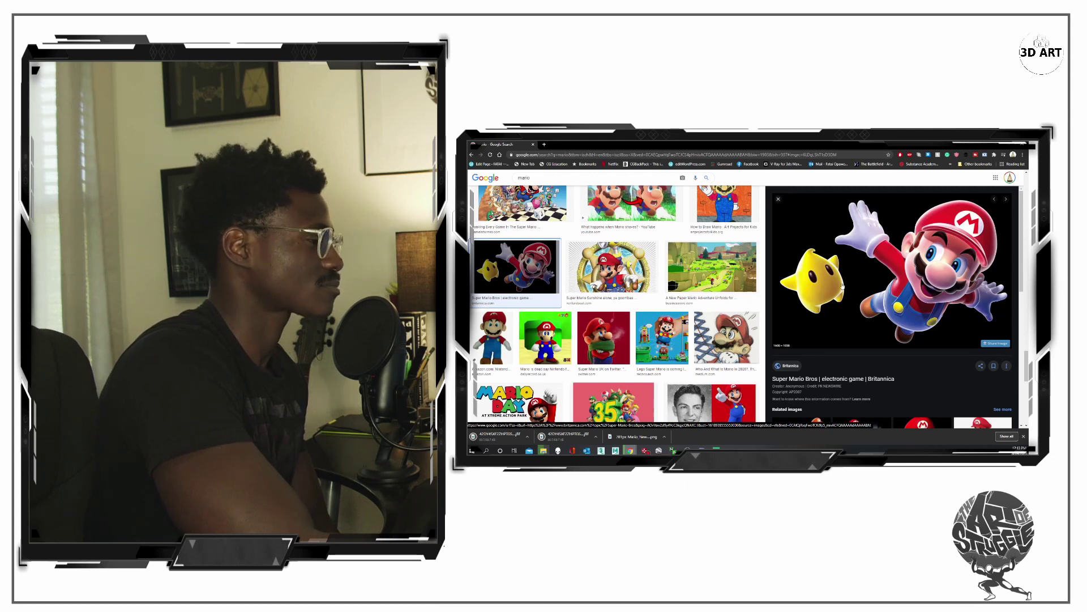
Find the Polygon image of shirtless Mario on the beach, preview it and save it in the Mario_Level reference folder.
{"action": "scroll", "coordinate": [842, 286], "scroll_direction": "down", "scroll_amount": 3}
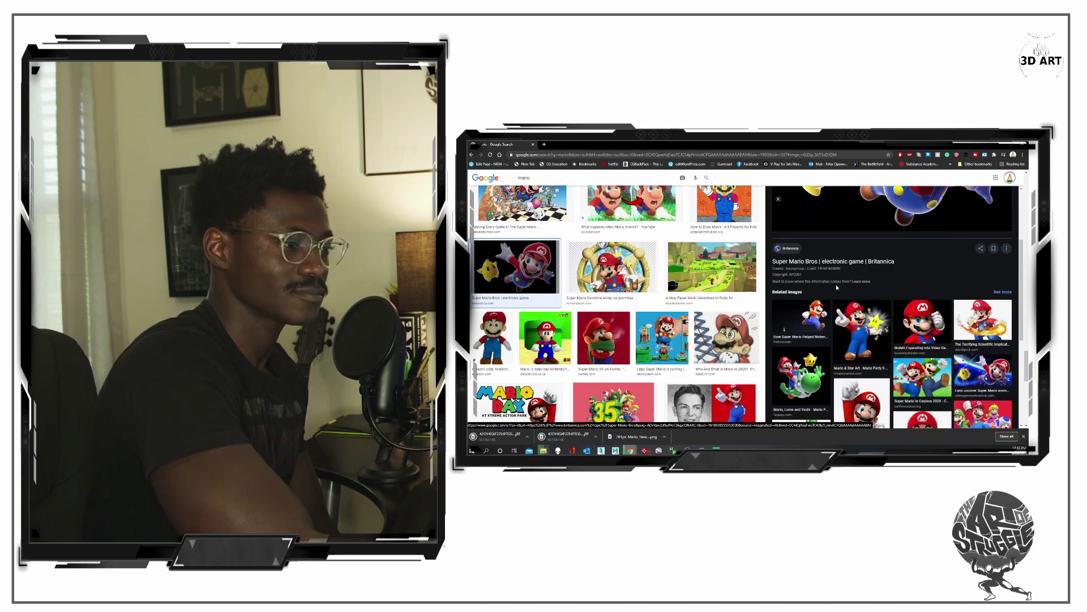
{"action": "scroll", "coordinate": [837, 287], "scroll_direction": "down", "scroll_amount": 5}
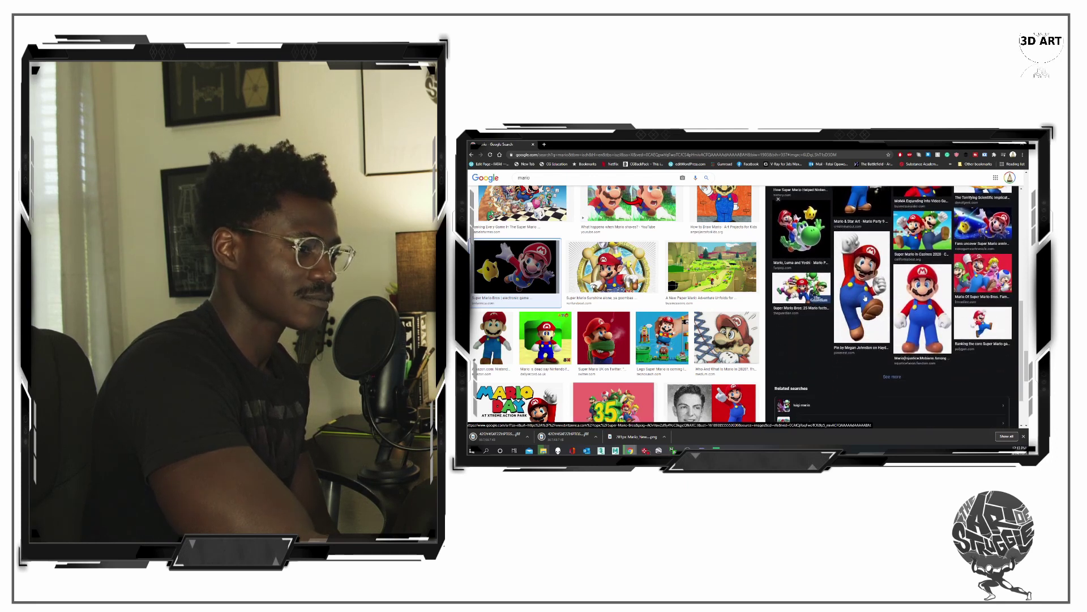
{"action": "scroll", "coordinate": [603, 294], "scroll_direction": "down", "scroll_amount": 2}
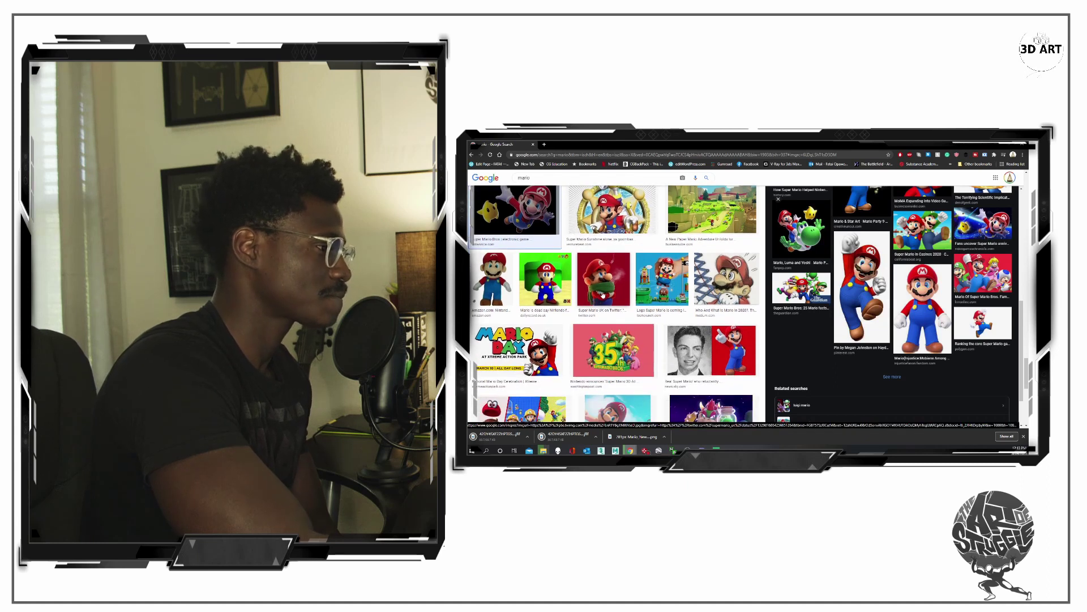
{"action": "scroll", "coordinate": [604, 290], "scroll_direction": "down", "scroll_amount": 4}
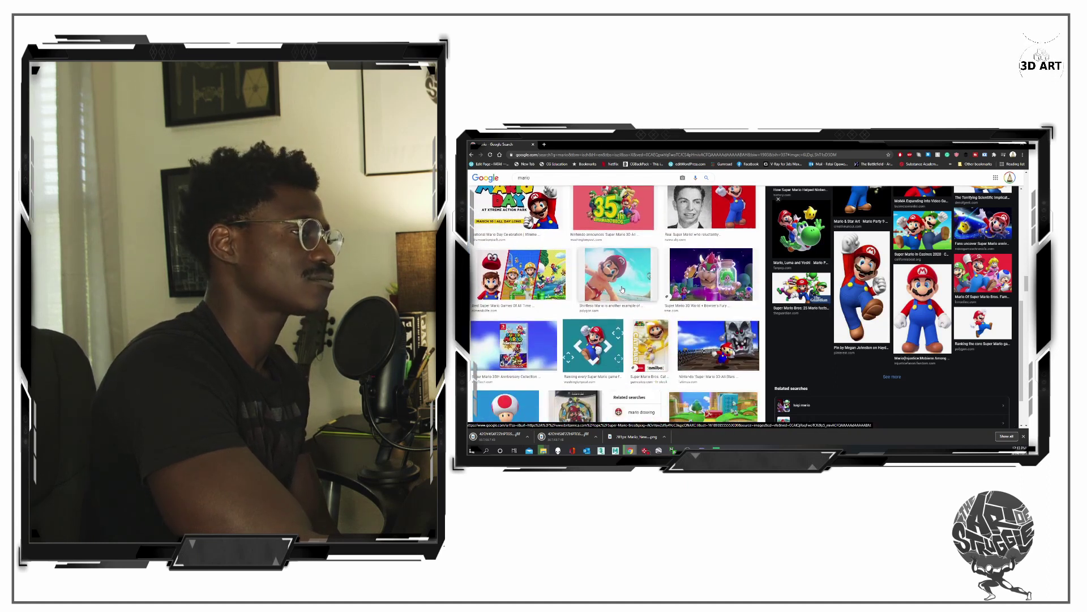
{"action": "left_click", "coordinate": [623, 289]}
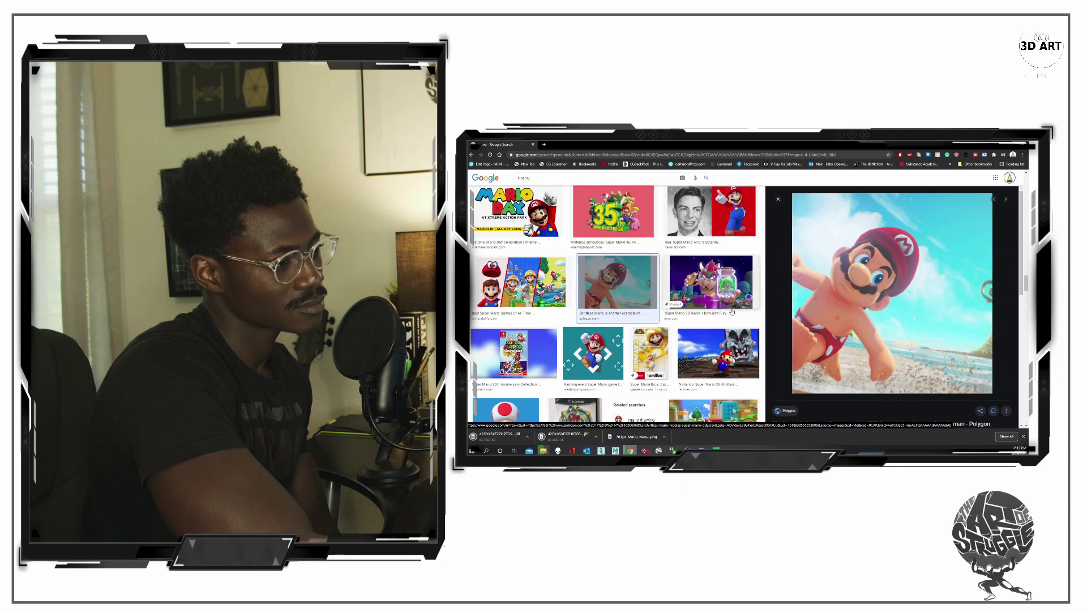
{"action": "right_click", "coordinate": [856, 309]}
{"action": "key", "text": "v"}
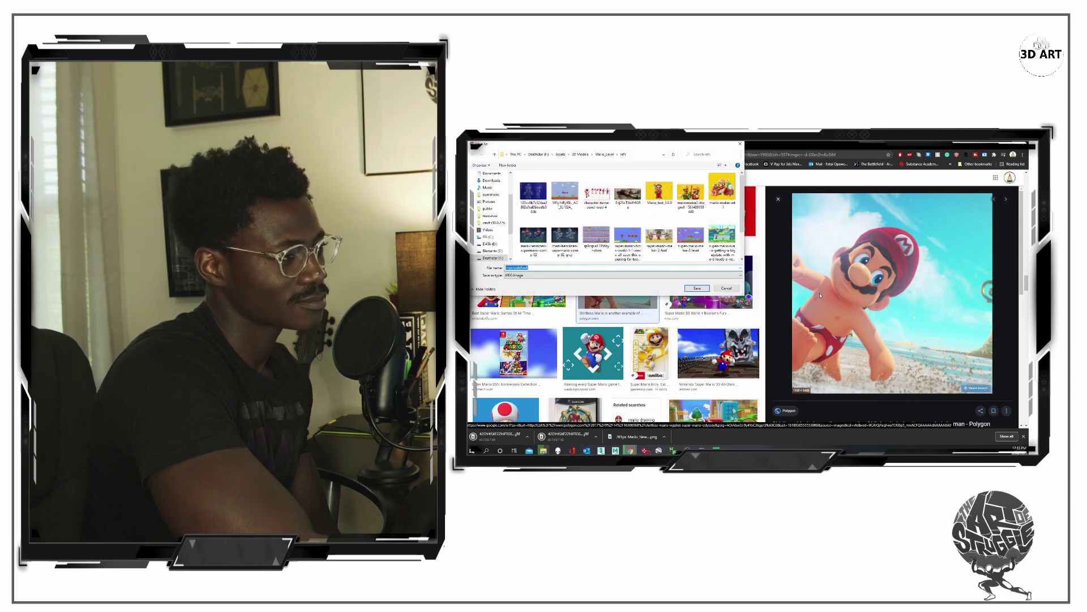
{"action": "left_click", "coordinate": [697, 289]}
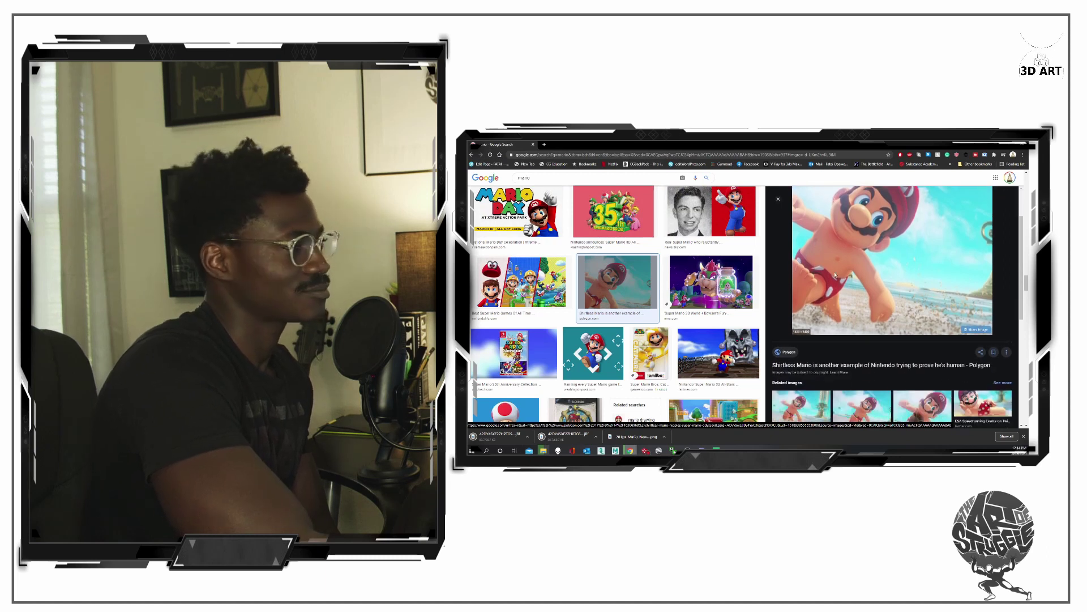
Compare the related beach Mario images, including the EKGAMING picture and the wider Polygon version.
{"action": "scroll", "coordinate": [856, 281], "scroll_direction": "down", "scroll_amount": 3}
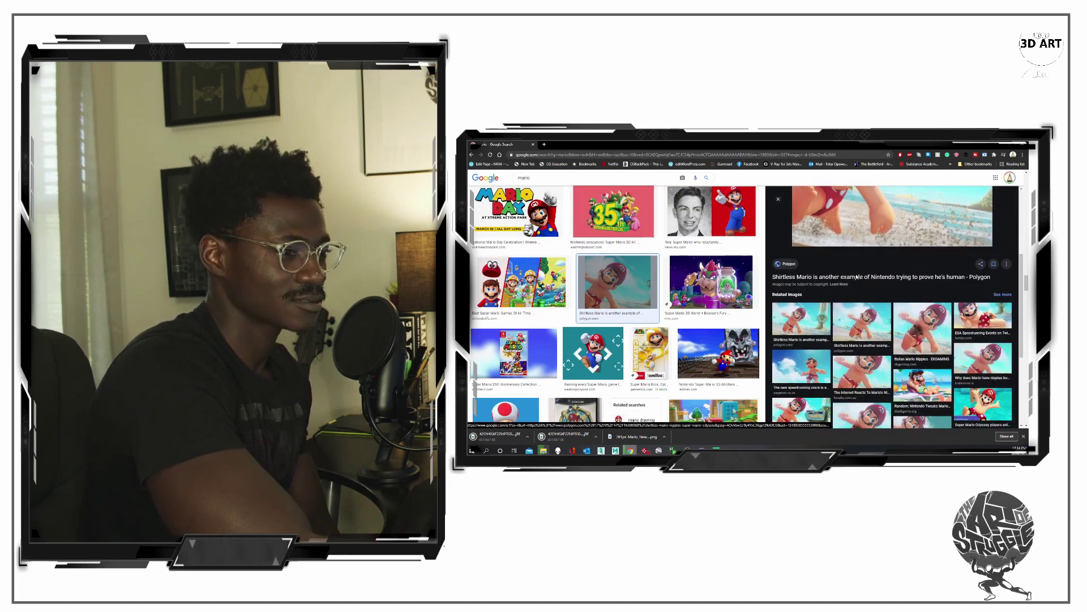
{"action": "left_click", "coordinate": [907, 329]}
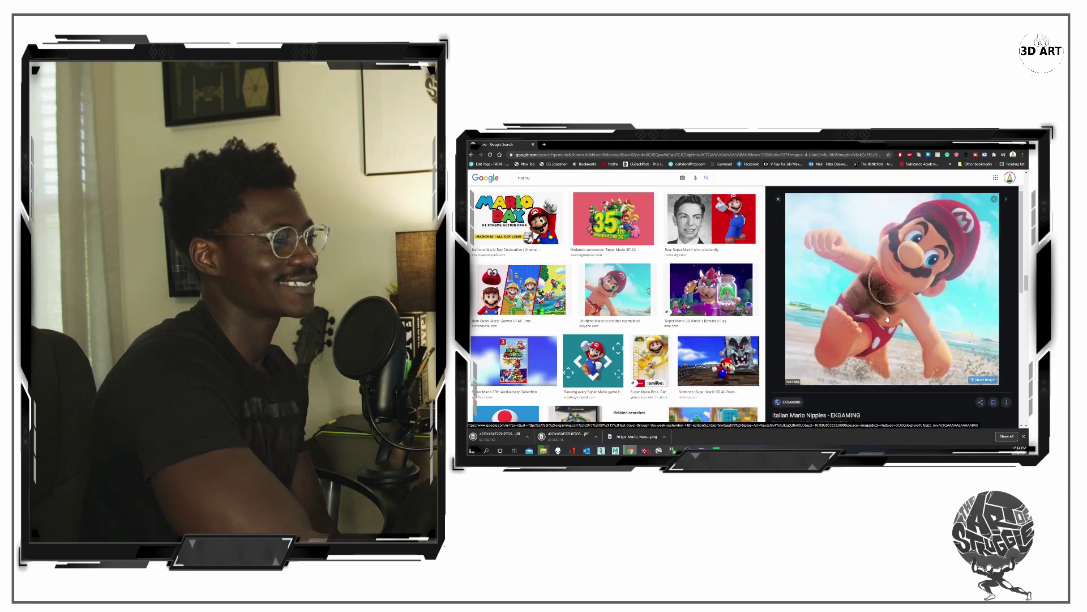
{"action": "scroll", "coordinate": [868, 331], "scroll_direction": "down", "scroll_amount": 3}
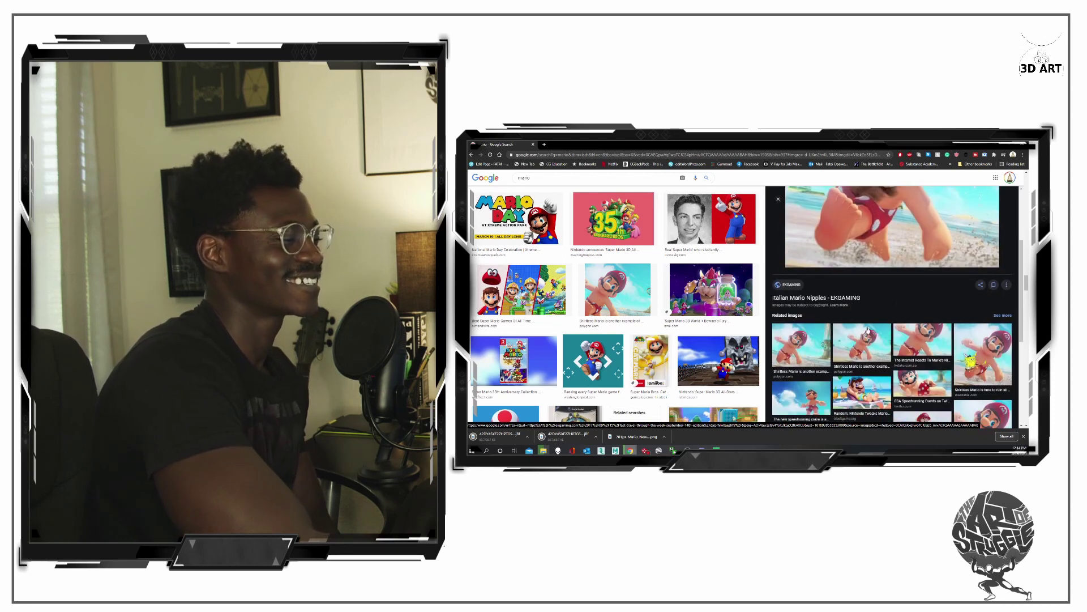
{"action": "left_click", "coordinate": [797, 339]}
{"action": "scroll", "coordinate": [854, 284], "scroll_direction": "down", "scroll_amount": 5}
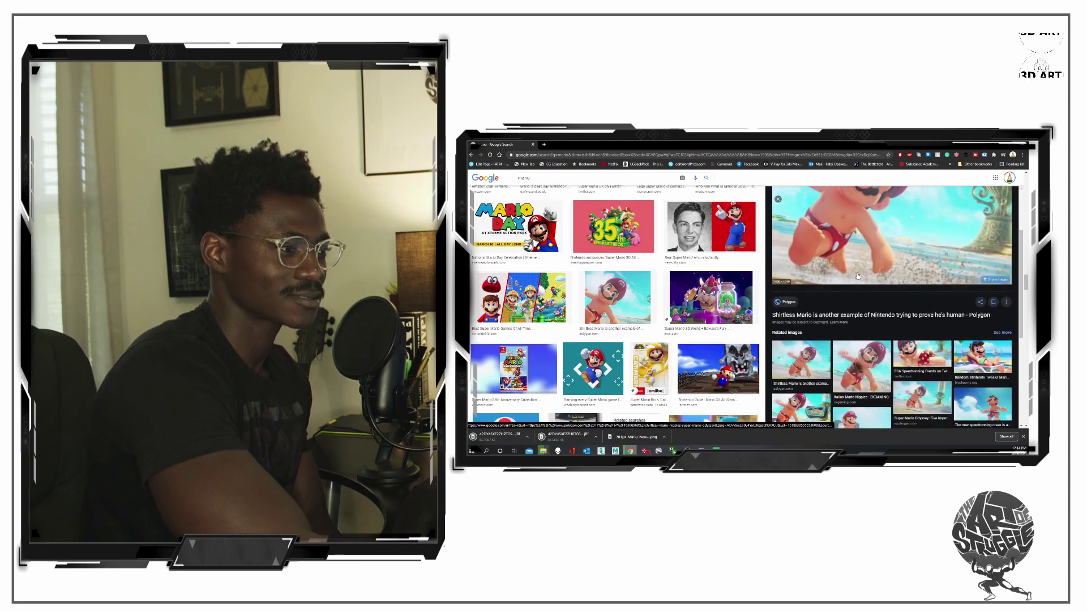
{"action": "scroll", "coordinate": [854, 283], "scroll_direction": "up", "scroll_amount": 5}
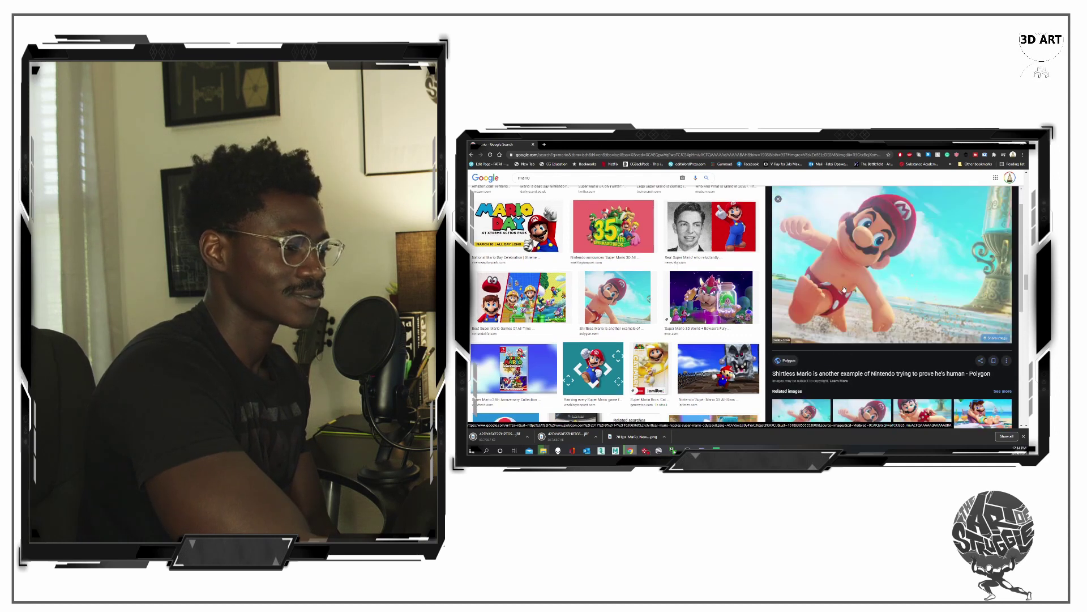
{"action": "right_click", "coordinate": [845, 290]}
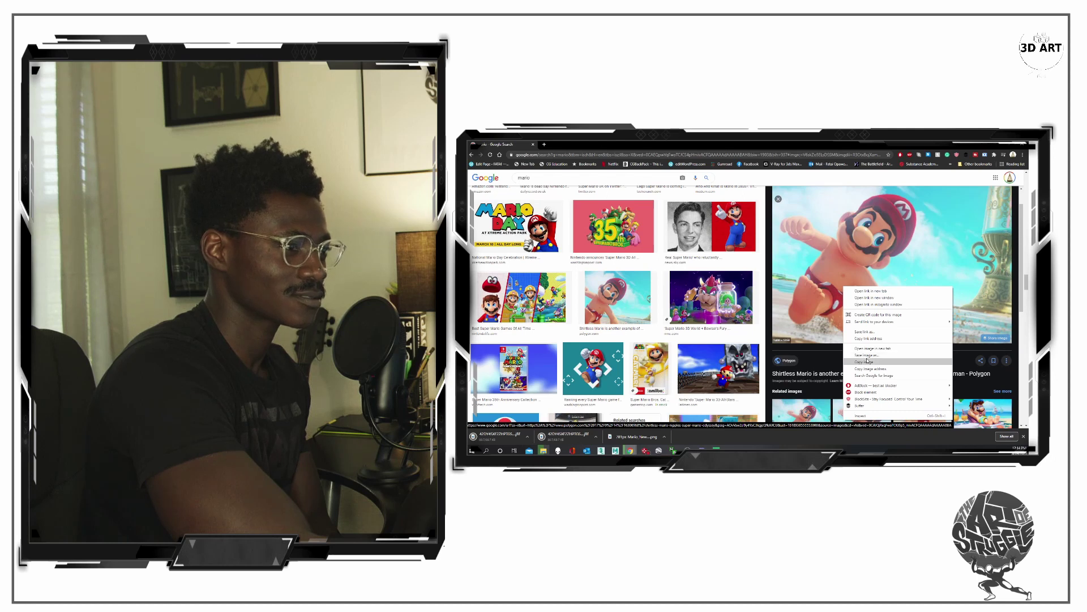
{"action": "key", "text": "Escape"}
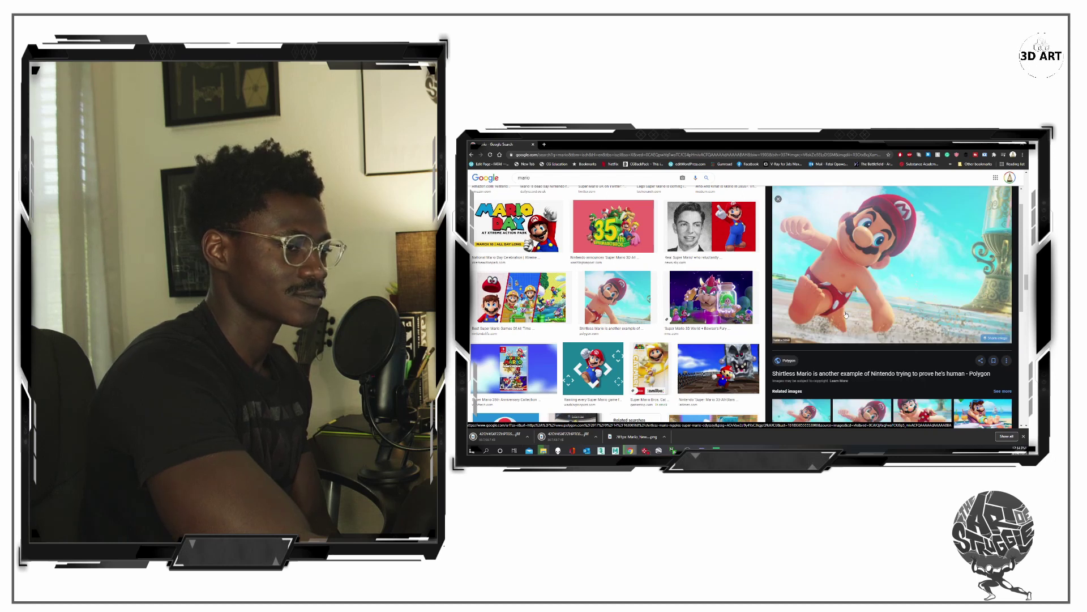
Find IGN's Super Mario 3D All-Stars Port Analysis image of three Marios, preview it and save it as a reference.
{"action": "scroll", "coordinate": [581, 323], "scroll_direction": "down", "scroll_amount": 3}
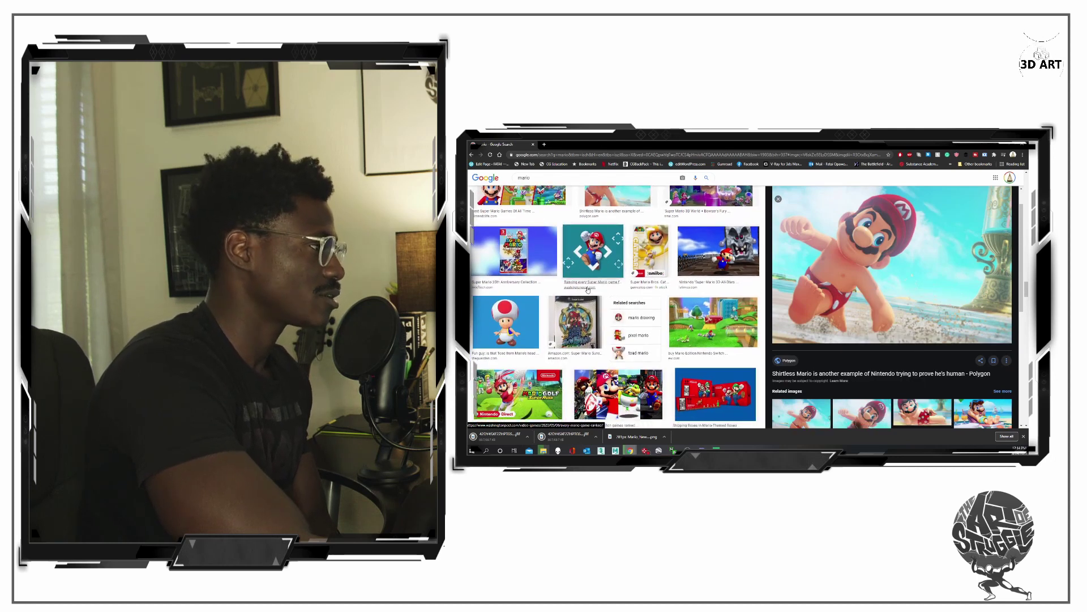
{"action": "scroll", "coordinate": [589, 295], "scroll_direction": "down", "scroll_amount": 5}
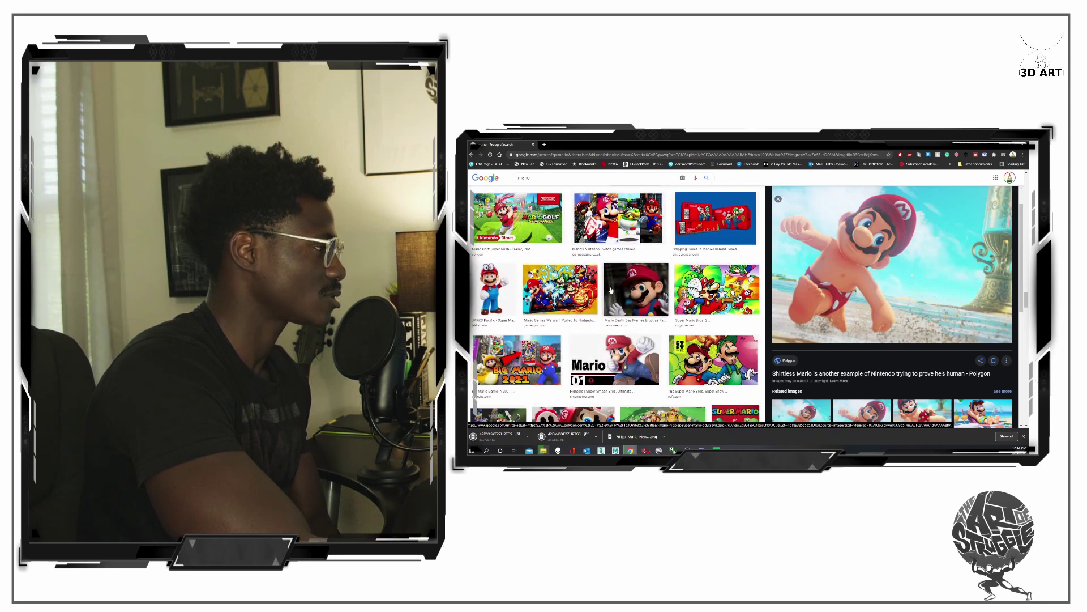
{"action": "scroll", "coordinate": [611, 291], "scroll_direction": "down", "scroll_amount": 5}
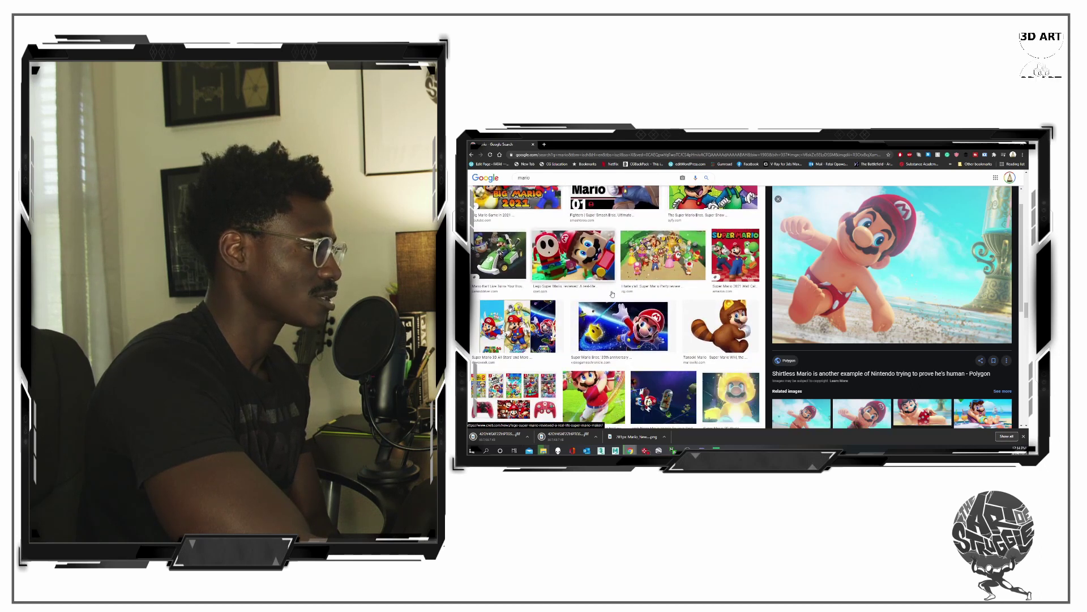
{"action": "scroll", "coordinate": [613, 296], "scroll_direction": "down", "scroll_amount": 2}
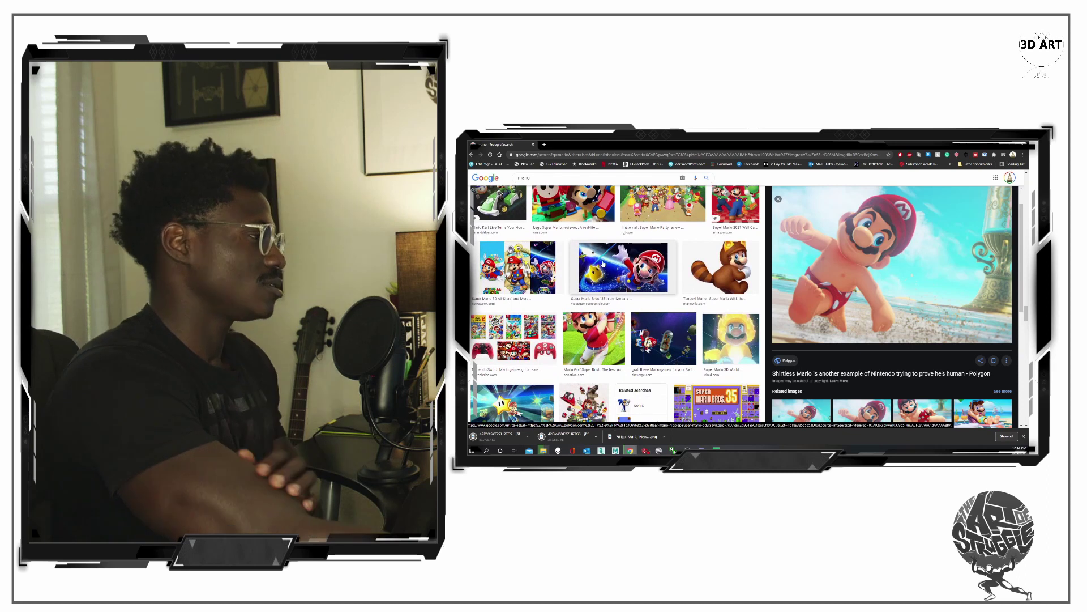
{"action": "scroll", "coordinate": [611, 219], "scroll_direction": "down", "scroll_amount": 5}
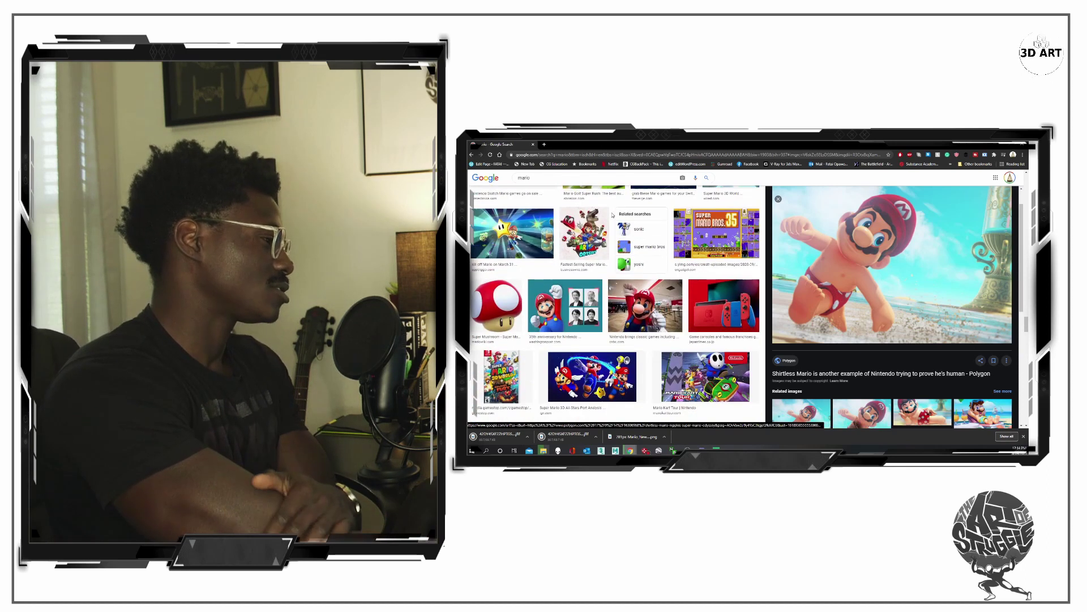
{"action": "scroll", "coordinate": [652, 237], "scroll_direction": "down", "scroll_amount": 3}
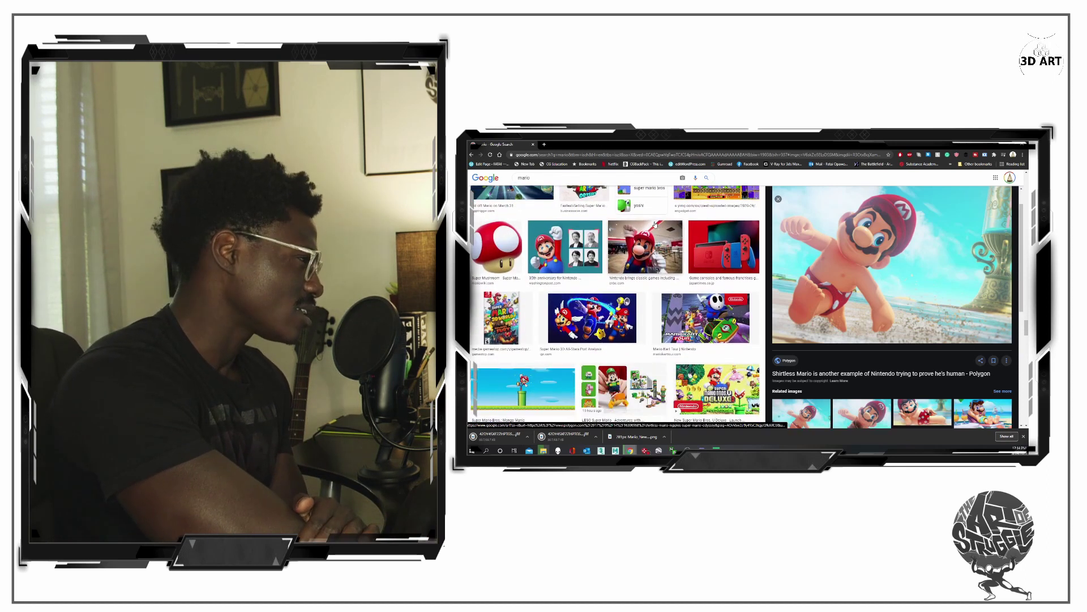
{"action": "left_click", "coordinate": [594, 273]}
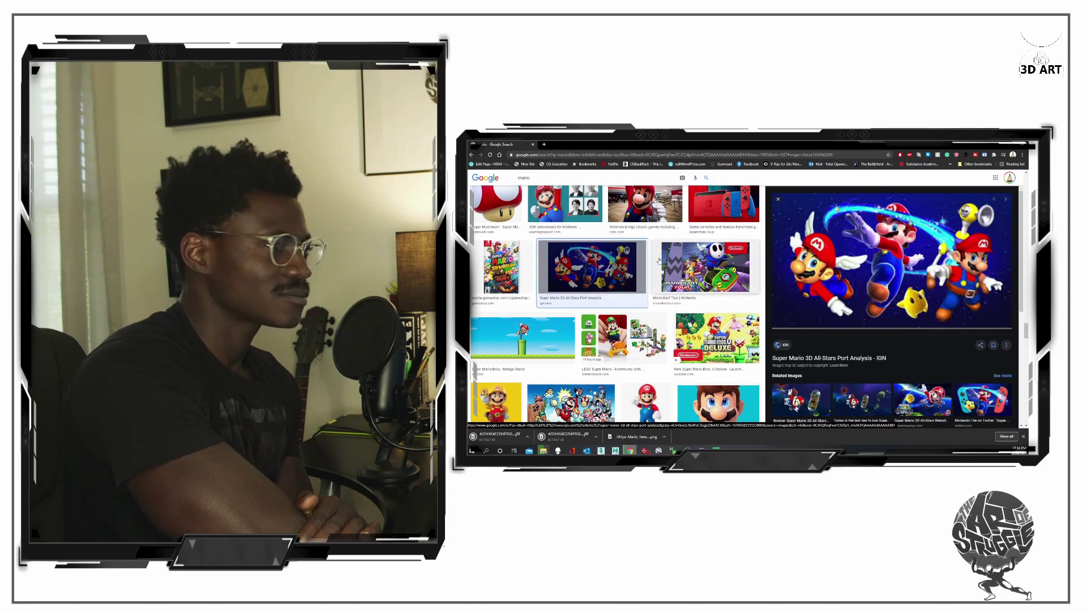
{"action": "right_click", "coordinate": [861, 281]}
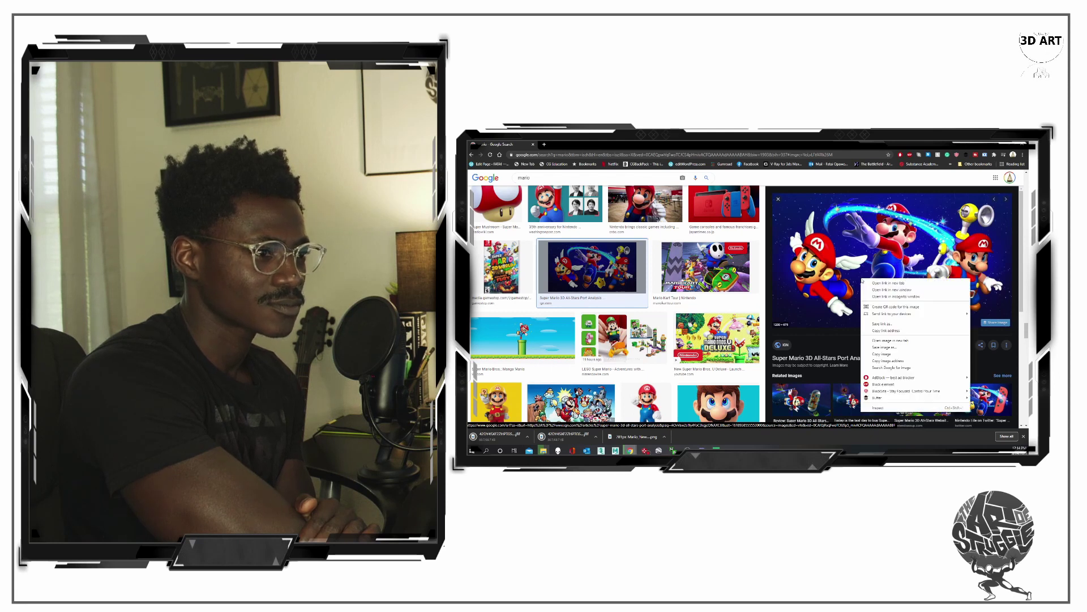
{"action": "left_click", "coordinate": [890, 352]}
Browse further through the Mario image results for other usable poses and face close-ups.
{"action": "scroll", "coordinate": [616, 306], "scroll_direction": "down", "scroll_amount": 3}
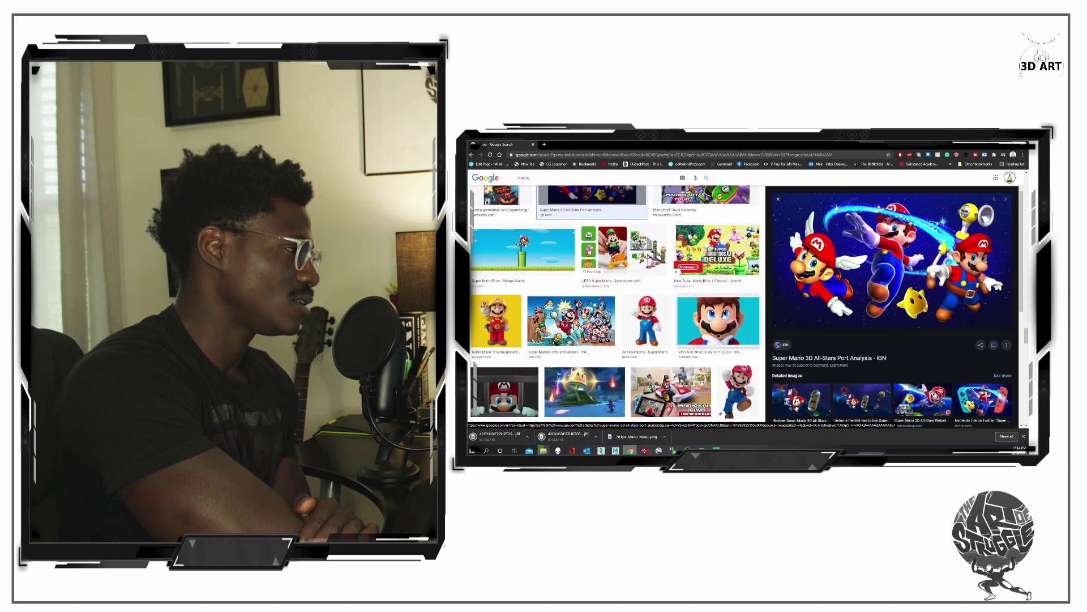
{"action": "scroll", "coordinate": [718, 315], "scroll_direction": "down", "scroll_amount": 5}
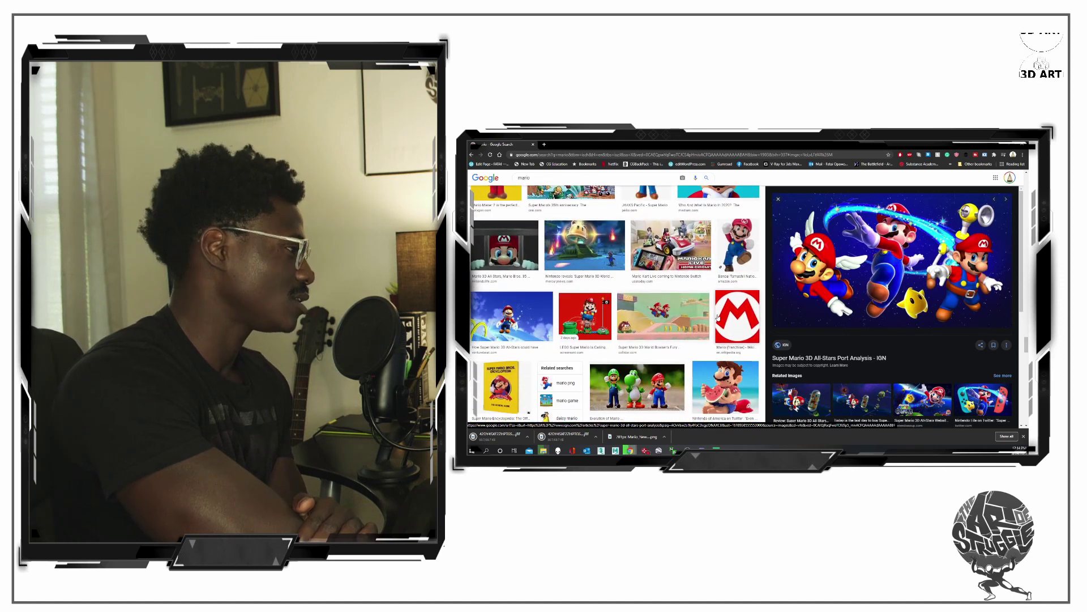
{"action": "scroll", "coordinate": [718, 315], "scroll_direction": "down", "scroll_amount": 3}
{"action": "scroll", "coordinate": [716, 316], "scroll_direction": "down", "scroll_amount": 2}
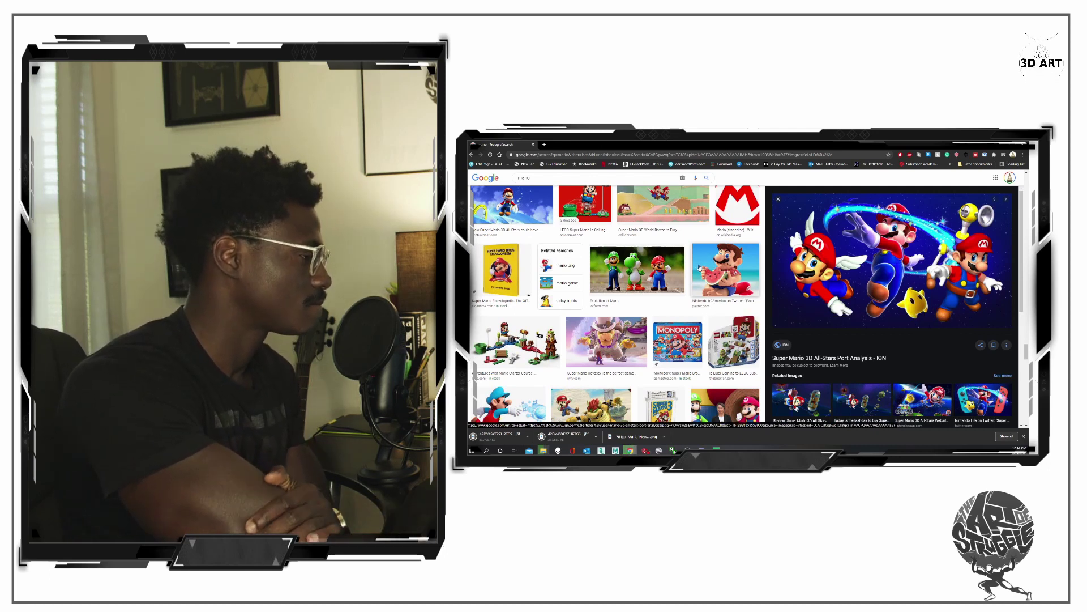
{"action": "scroll", "coordinate": [707, 271], "scroll_direction": "down", "scroll_amount": 3}
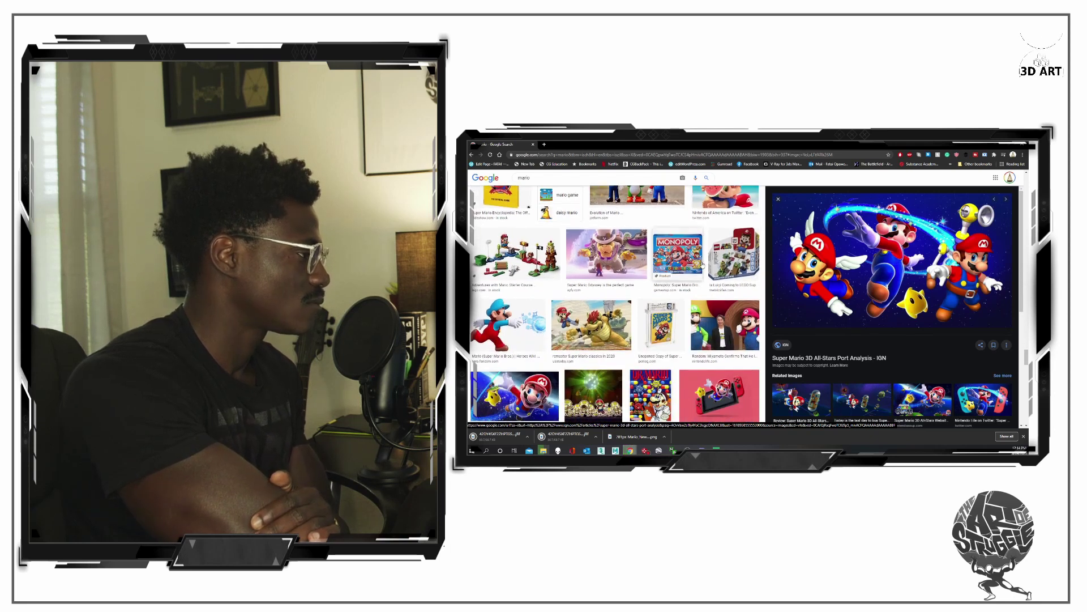
{"action": "scroll", "coordinate": [702, 264], "scroll_direction": "down", "scroll_amount": 3}
{"action": "scroll", "coordinate": [703, 263], "scroll_direction": "down", "scroll_amount": 10}
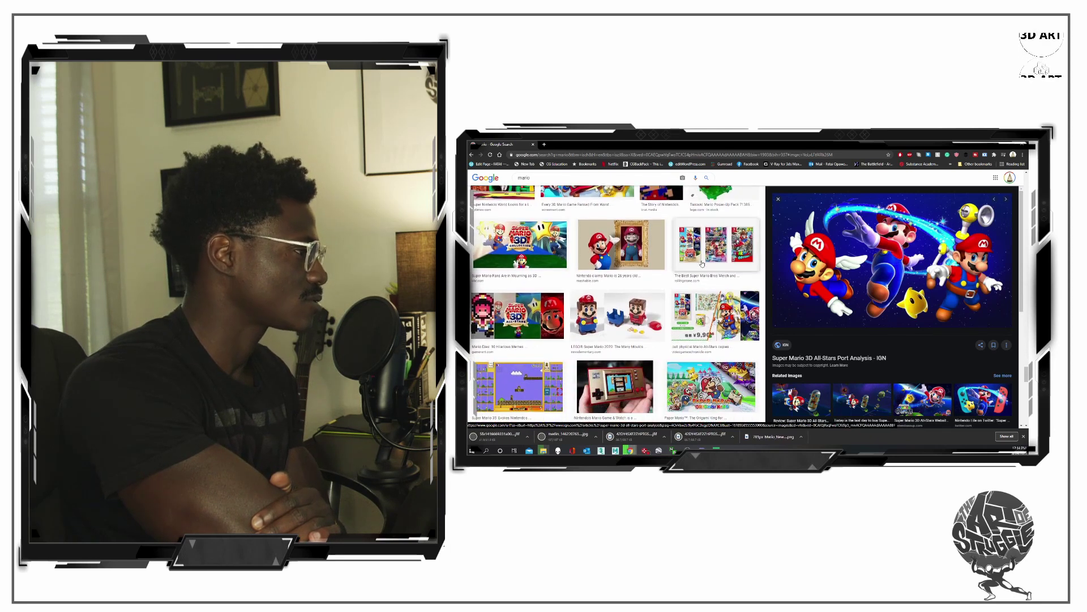
{"action": "scroll", "coordinate": [700, 268], "scroll_direction": "down", "scroll_amount": 3}
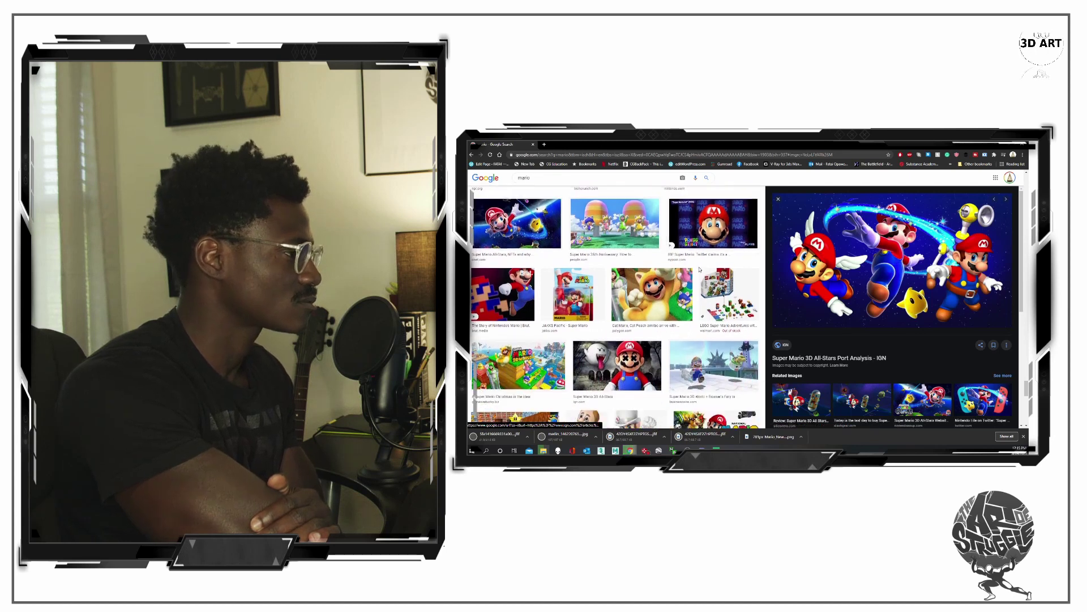
{"action": "scroll", "coordinate": [702, 262], "scroll_direction": "down", "scroll_amount": 3}
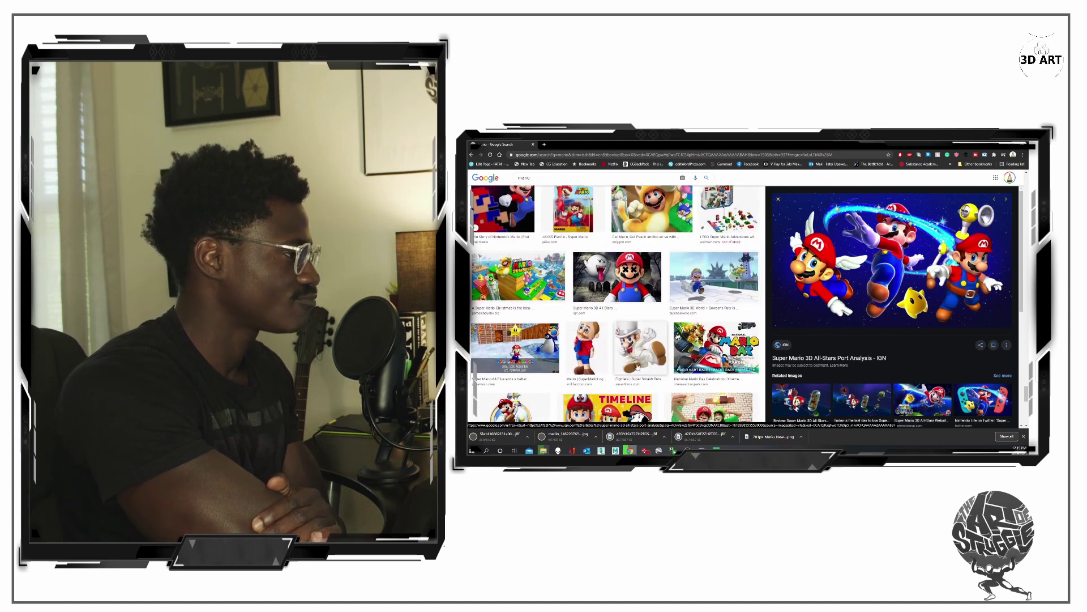
{"action": "scroll", "coordinate": [636, 357], "scroll_direction": "down", "scroll_amount": 3}
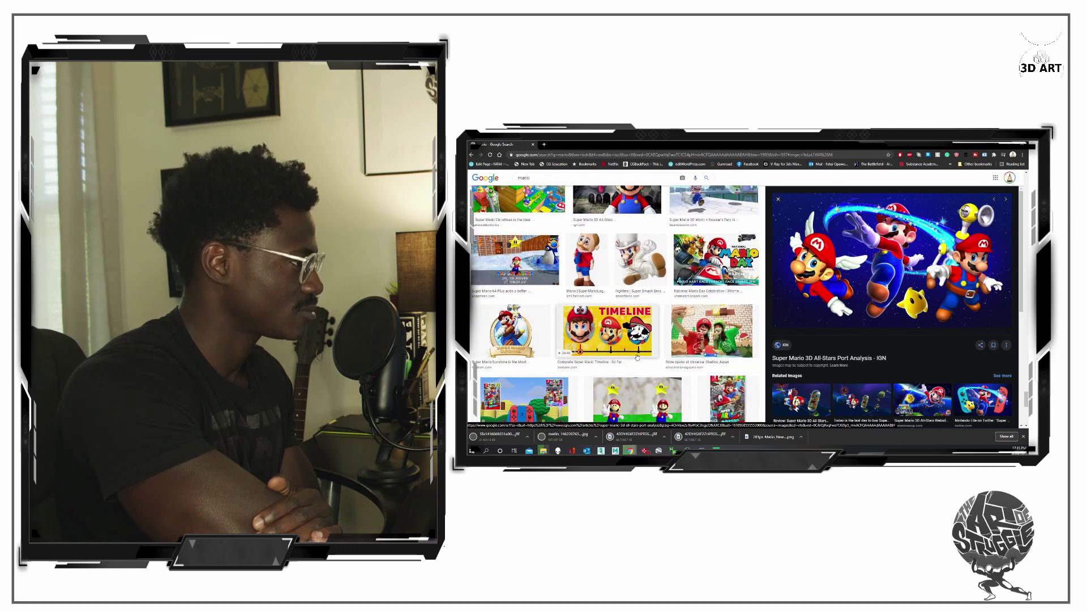
{"action": "scroll", "coordinate": [637, 335], "scroll_direction": "down", "scroll_amount": 9}
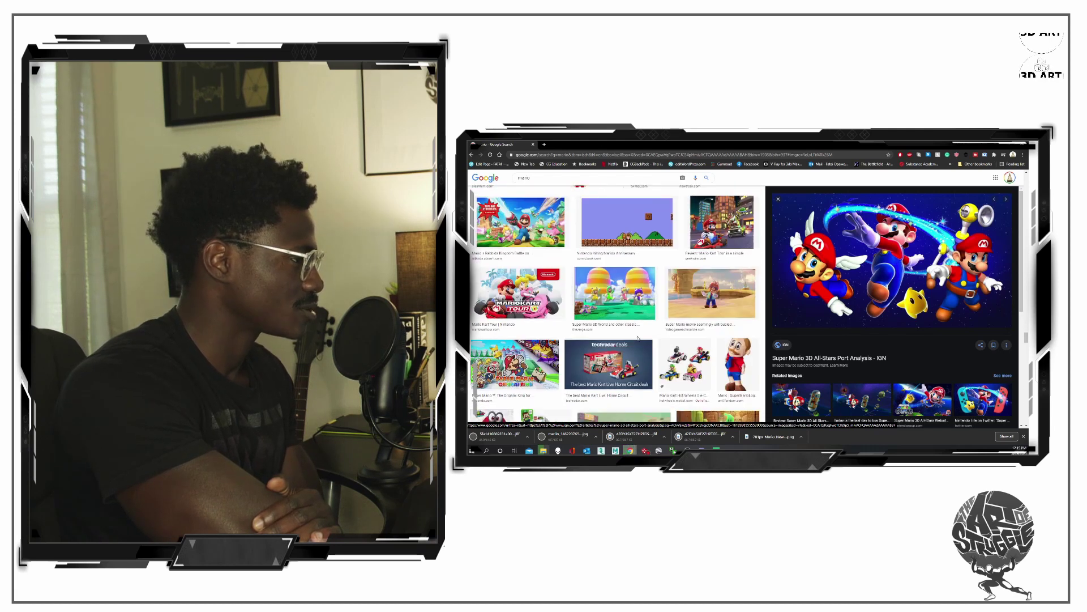
{"action": "scroll", "coordinate": [638, 336], "scroll_direction": "down", "scroll_amount": 5}
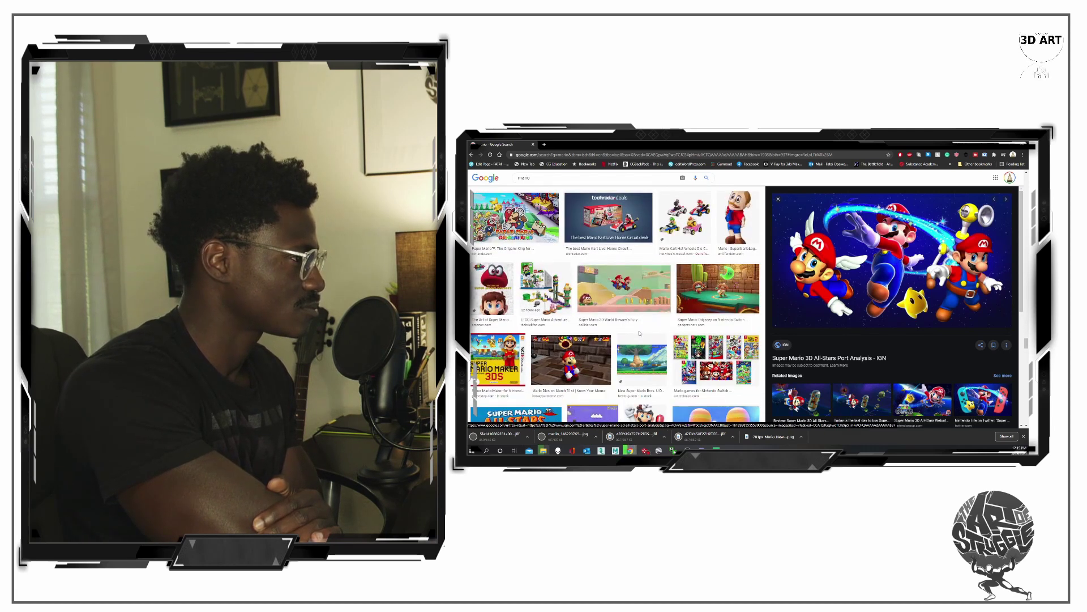
{"action": "scroll", "coordinate": [629, 283], "scroll_direction": "down", "scroll_amount": 5}
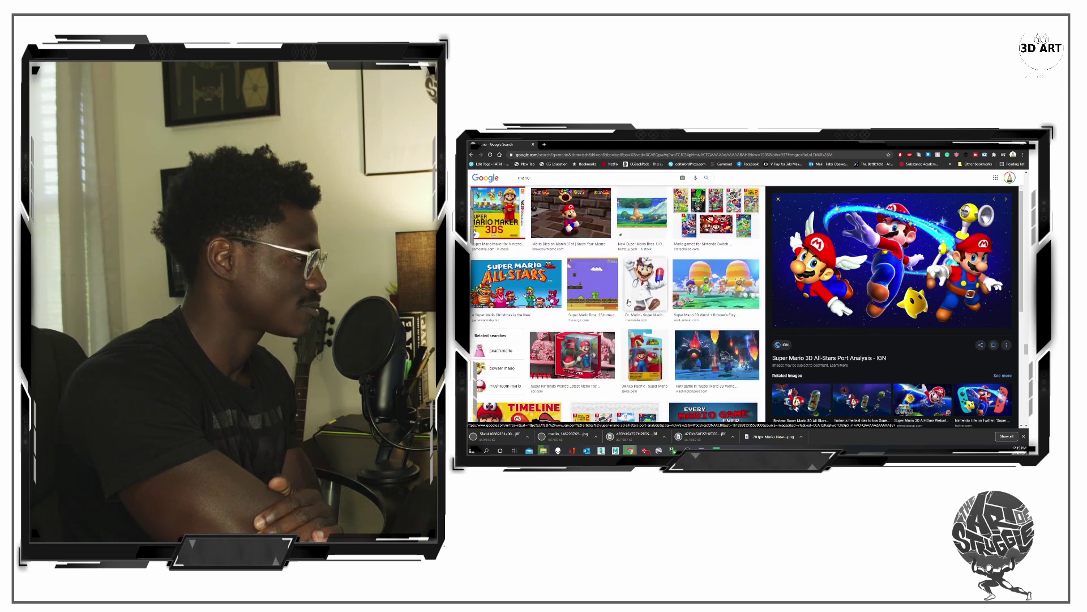
{"action": "scroll", "coordinate": [628, 301], "scroll_direction": "down", "scroll_amount": 6}
{"action": "scroll", "coordinate": [740, 219], "scroll_direction": "down", "scroll_amount": 1}
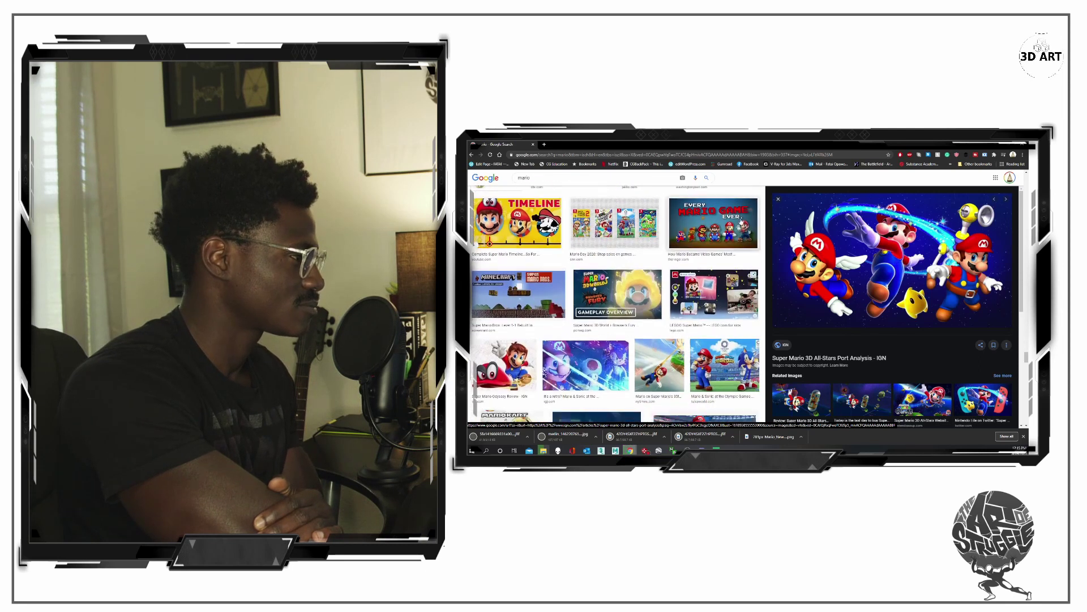
{"action": "scroll", "coordinate": [741, 223], "scroll_direction": "down", "scroll_amount": 2}
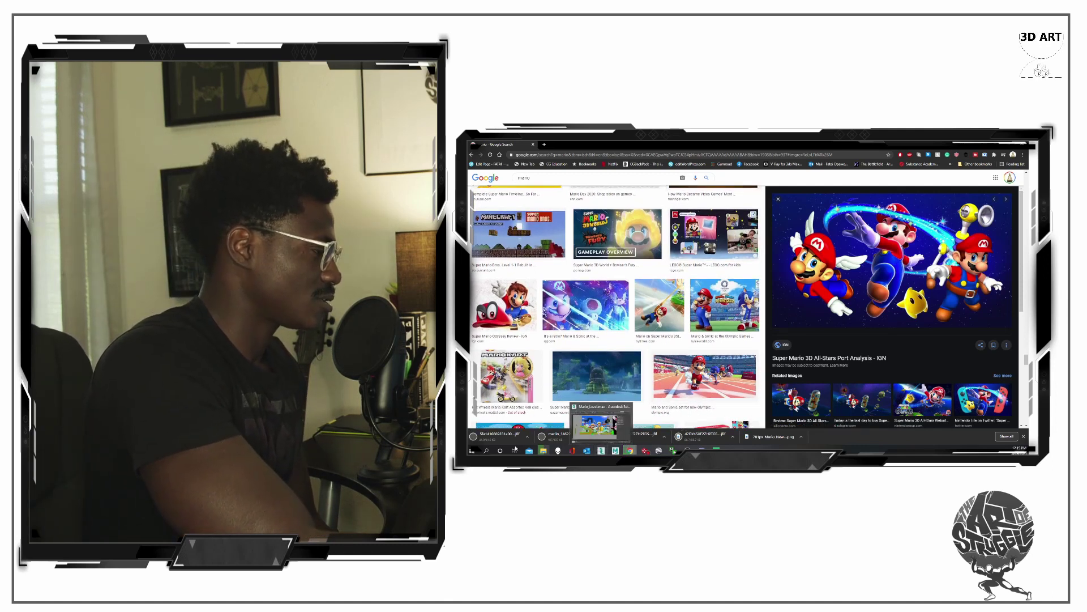
Switch to the Mario_Level scene in 3ds Max and clear the selection, with the whole row of level and character planes in view.
{"action": "left_click", "coordinate": [598, 433]}
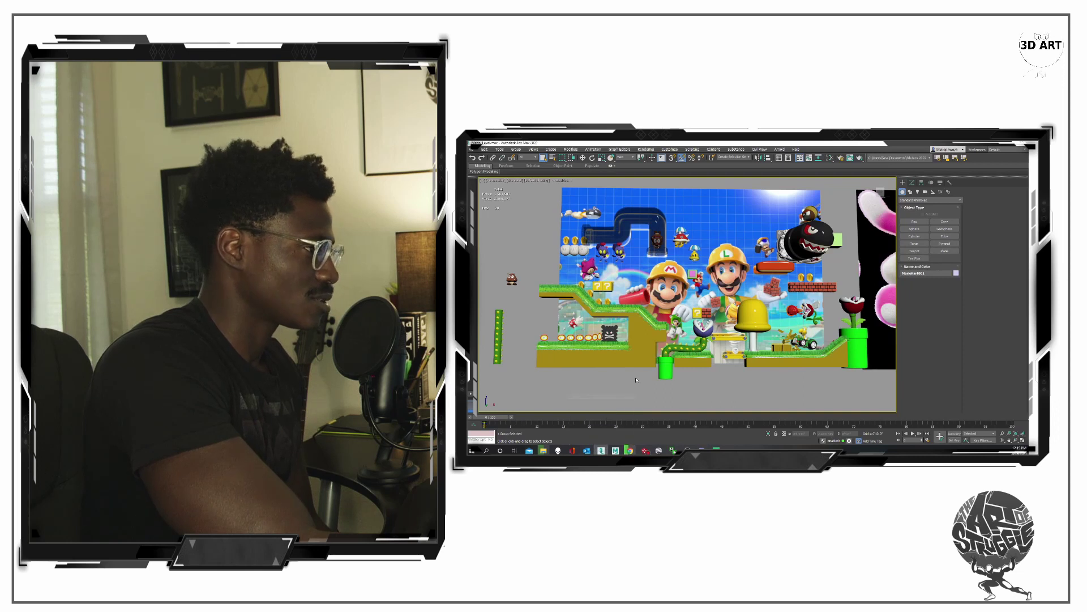
{"action": "middle_click_drag", "start_coordinate": [739, 303], "coordinate": [541, 311]}
{"action": "scroll", "coordinate": [541, 312], "scroll_direction": "down", "scroll_amount": 4}
{"action": "scroll", "coordinate": [649, 261], "scroll_direction": "down", "scroll_amount": 6}
{"action": "left_click_drag", "start_coordinate": [637, 210], "coordinate": [747, 365]}
{"action": "left_click", "coordinate": [701, 346]}
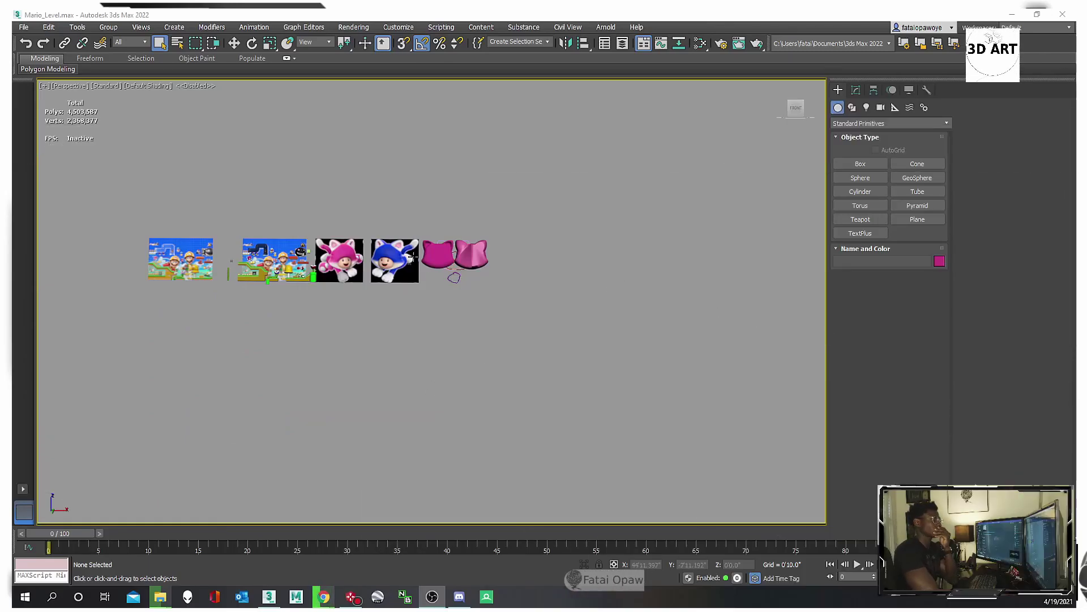
{"action": "middle_click_drag", "start_coordinate": [436, 274], "coordinate": [502, 297]}
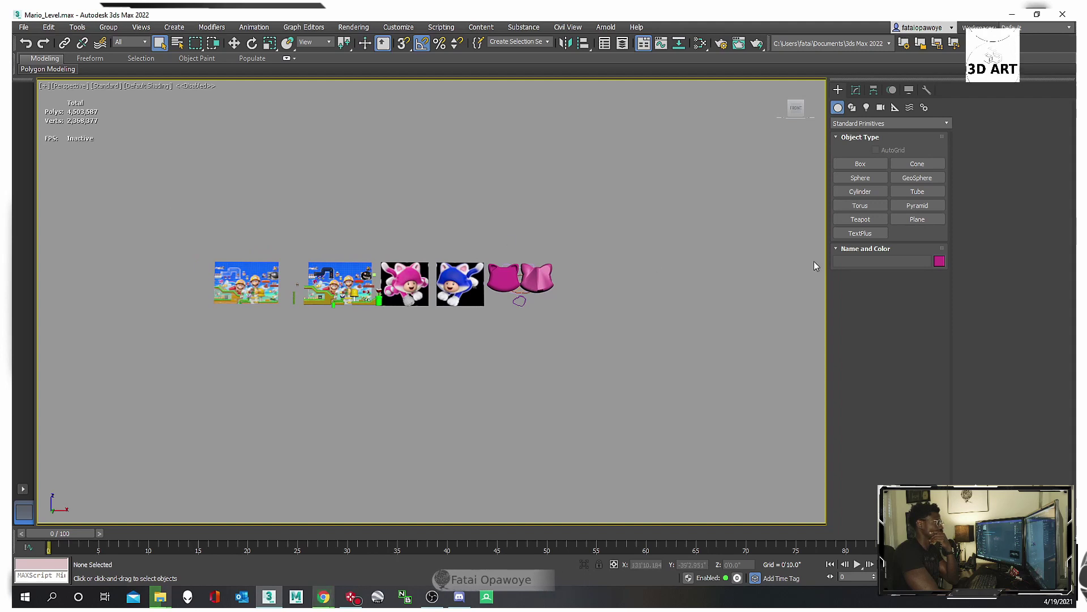
Create a plane primitive in the perspective view, across the ground of the level beside the Goomba.
{"action": "left_click", "coordinate": [917, 219]}
{"action": "scroll", "coordinate": [421, 319], "scroll_direction": "up", "scroll_amount": 5}
{"action": "middle_click_drag", "start_coordinate": [565, 250], "coordinate": [865, 241]}
{"action": "scroll", "coordinate": [490, 232], "scroll_direction": "up", "scroll_amount": 5}
{"action": "middle_click_drag", "start_coordinate": [490, 233], "coordinate": [604, 233]}
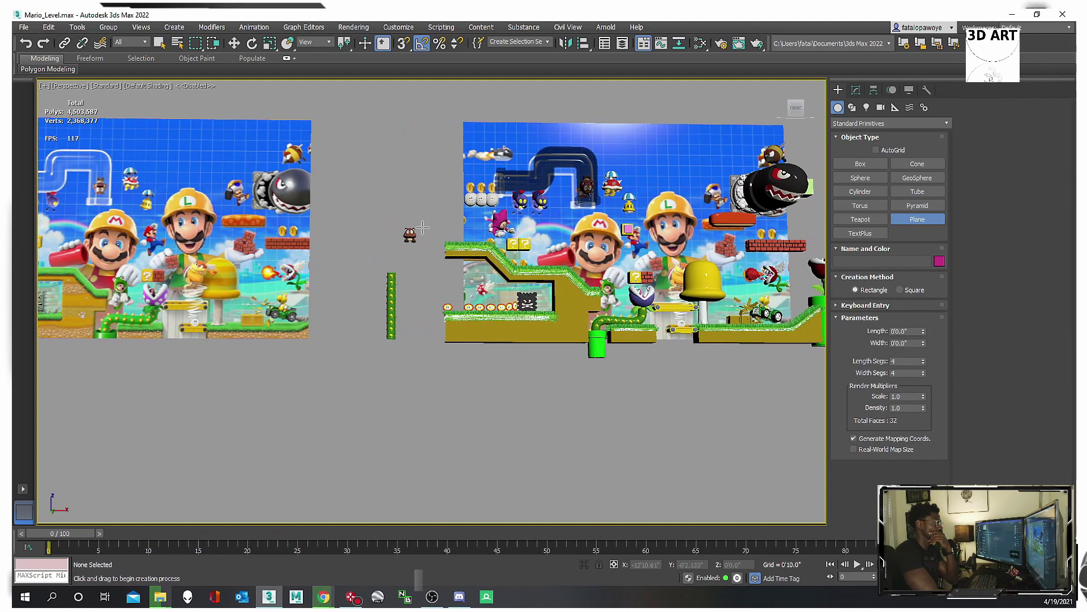
{"action": "left_click_drag", "start_coordinate": [422, 226], "coordinate": [516, 342]}
{"action": "right_click", "coordinate": [508, 327]}
{"action": "middle_click_drag", "start_coordinate": [502, 300], "coordinate": [507, 319]}
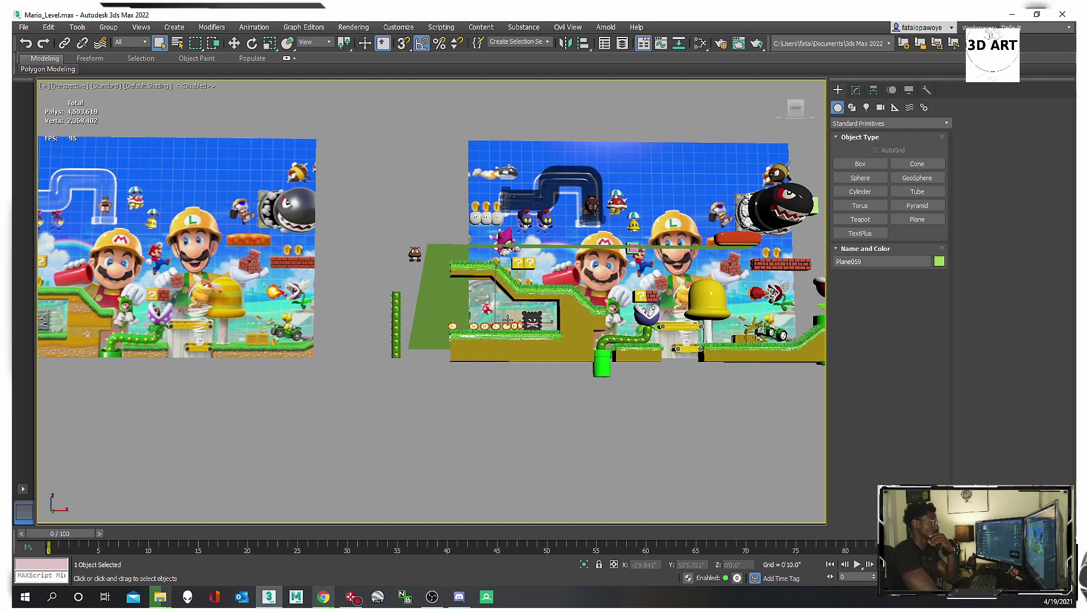
{"action": "right_click", "coordinate": [463, 324]}
{"action": "left_click", "coordinate": [409, 349]}
In the front view, create an upright rectangular plane about 8' long and 5'6" wide over the Mario figure.
{"action": "key", "text": "f"}
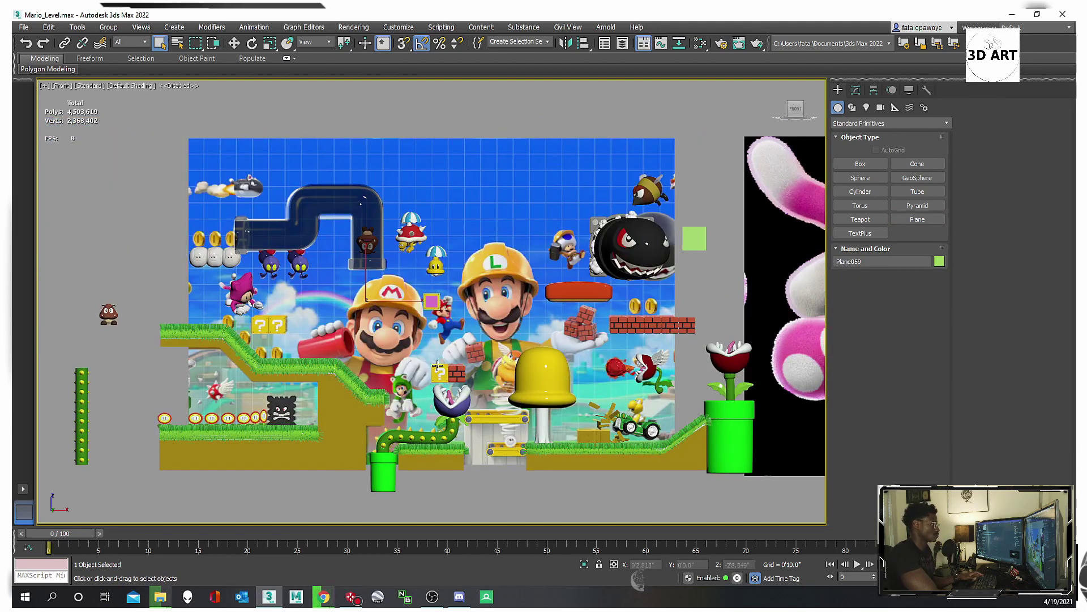
{"action": "middle_click_drag", "start_coordinate": [412, 347], "coordinate": [570, 299]}
{"action": "left_click", "coordinate": [913, 220]}
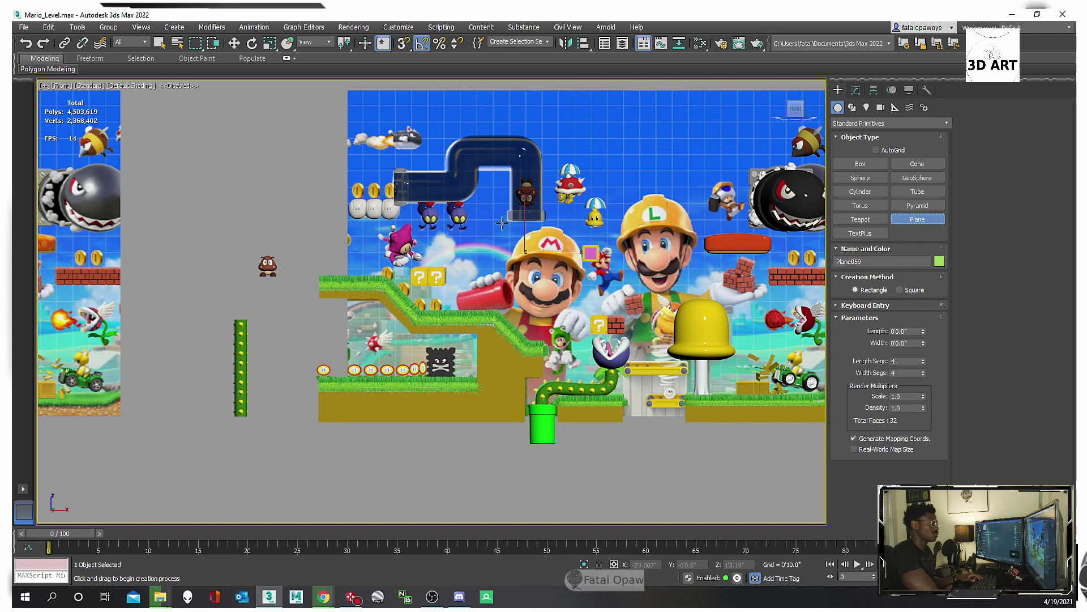
{"action": "left_click_drag", "start_coordinate": [480, 225], "coordinate": [611, 413]}
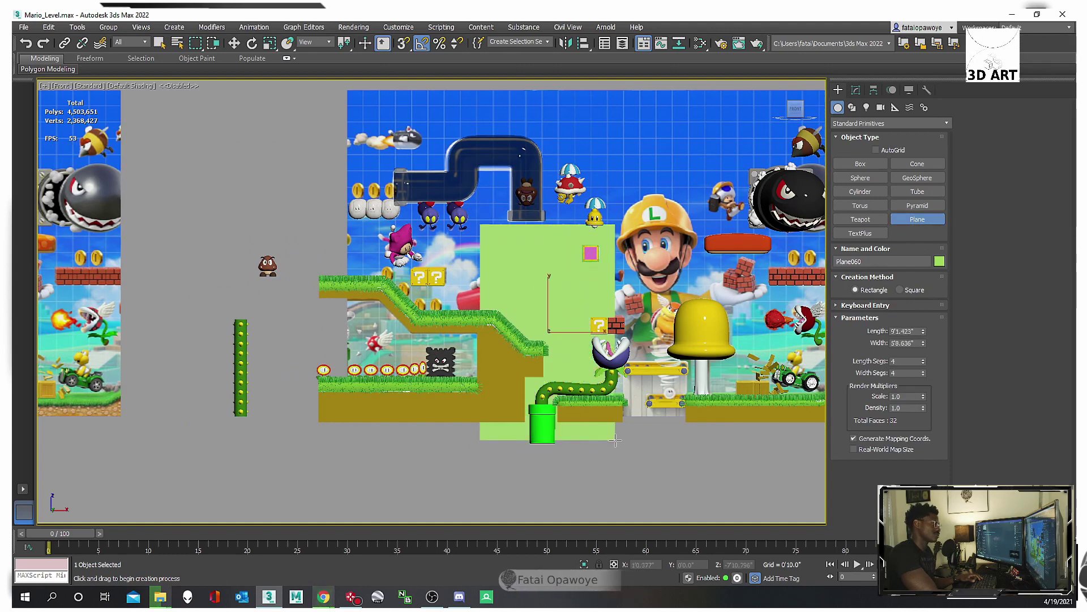
Move the upright plane along X into the empty space beyond the pink cat-hood models.
{"action": "scroll", "coordinate": [583, 333], "scroll_direction": "down", "scroll_amount": 10}
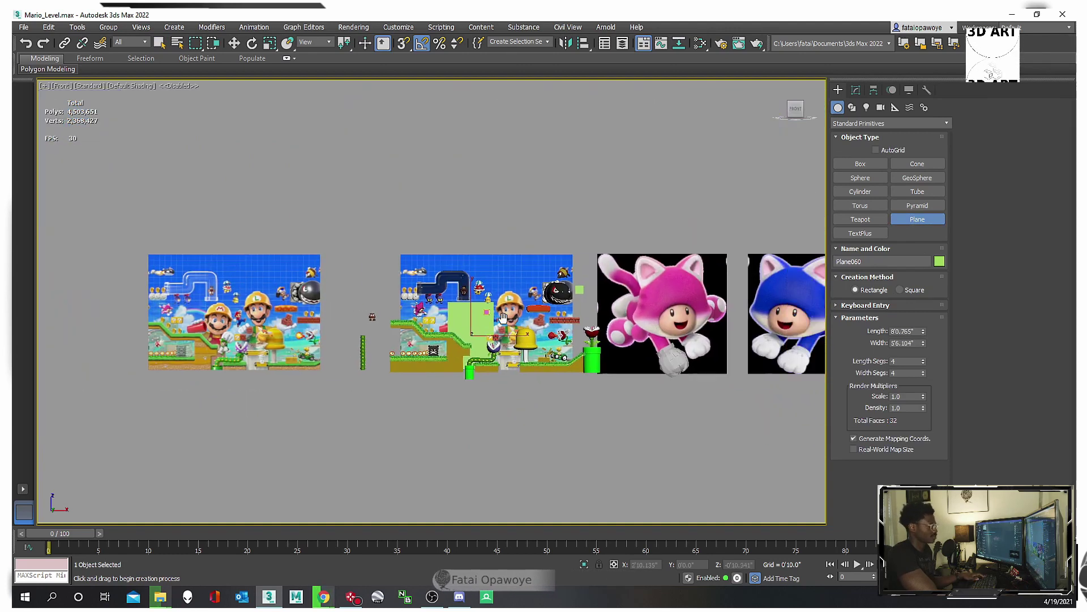
{"action": "key", "text": "w"}
{"action": "middle_click_drag", "start_coordinate": [490, 297], "coordinate": [393, 302]}
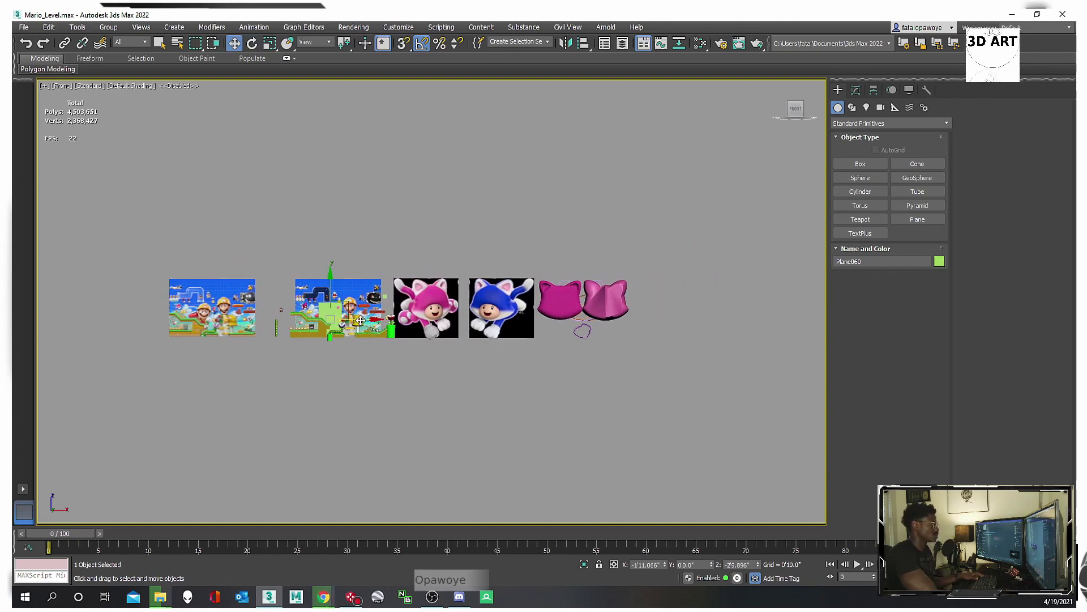
{"action": "left_click_drag", "start_coordinate": [363, 326], "coordinate": [765, 329]}
{"action": "middle_click_drag", "start_coordinate": [764, 329], "coordinate": [678, 334]}
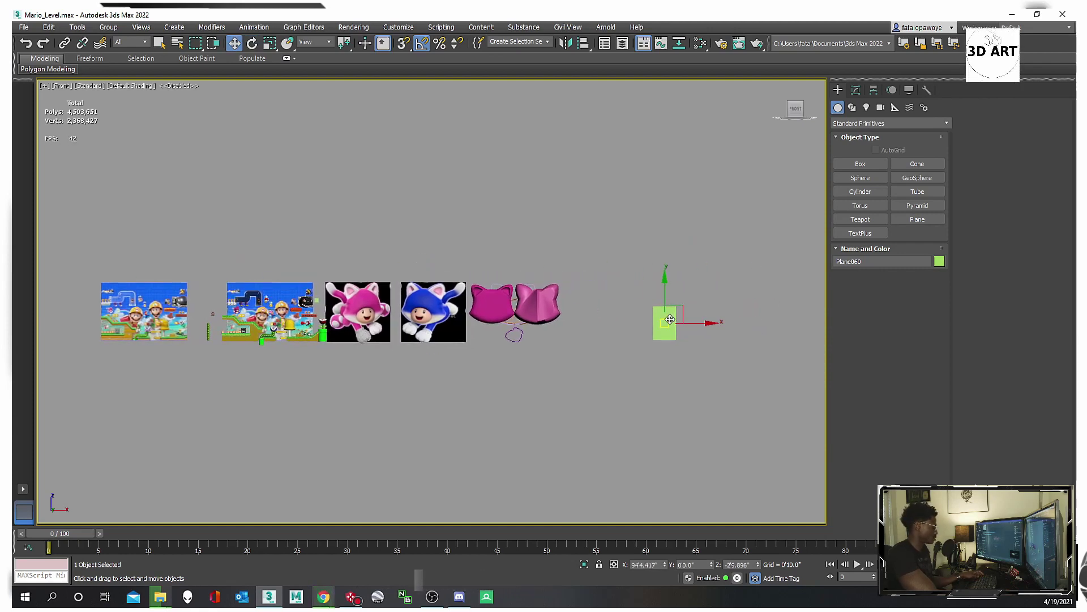
Isolate the upright plane and zero its X and Z position so it sits at the world origin.
{"action": "key", "text": "alt+q"}
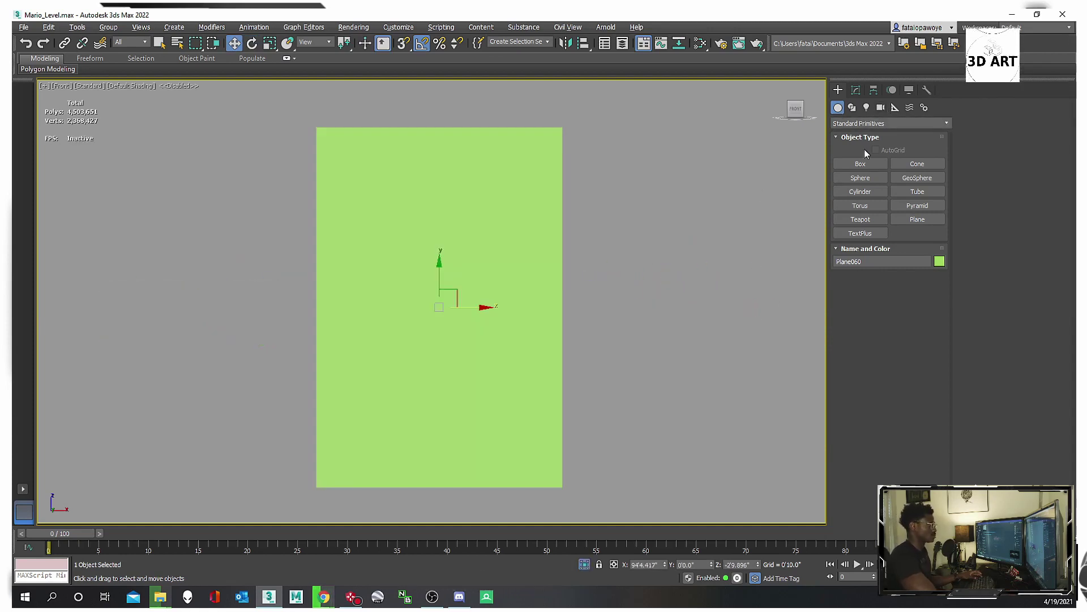
{"action": "middle_click_drag", "start_coordinate": [508, 322], "coordinate": [488, 277]}
{"action": "scroll", "coordinate": [488, 277], "scroll_direction": "down", "scroll_amount": 3}
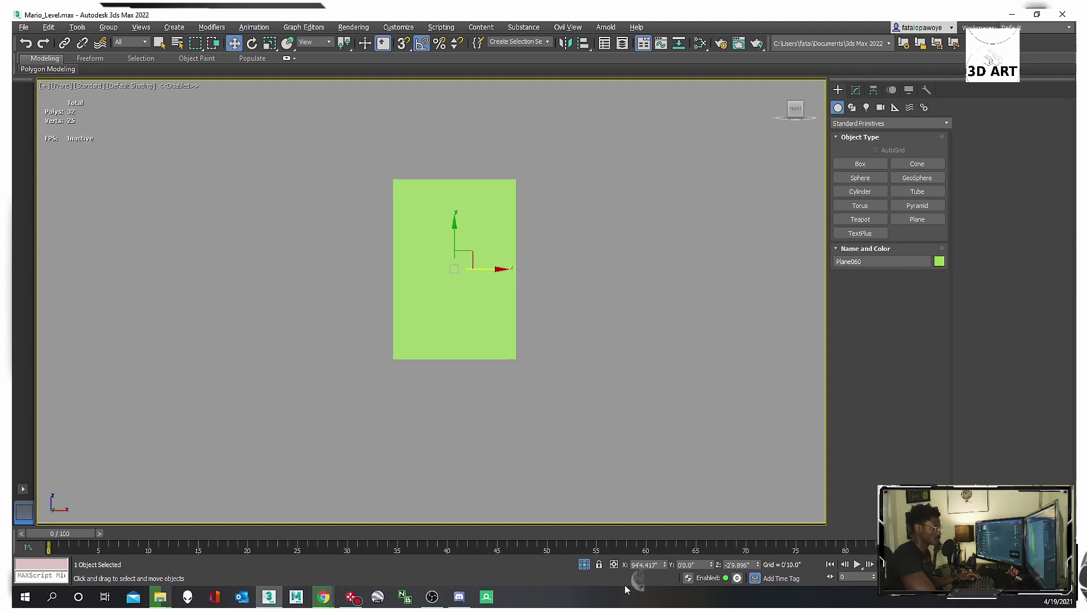
{"action": "right_click", "coordinate": [665, 565]}
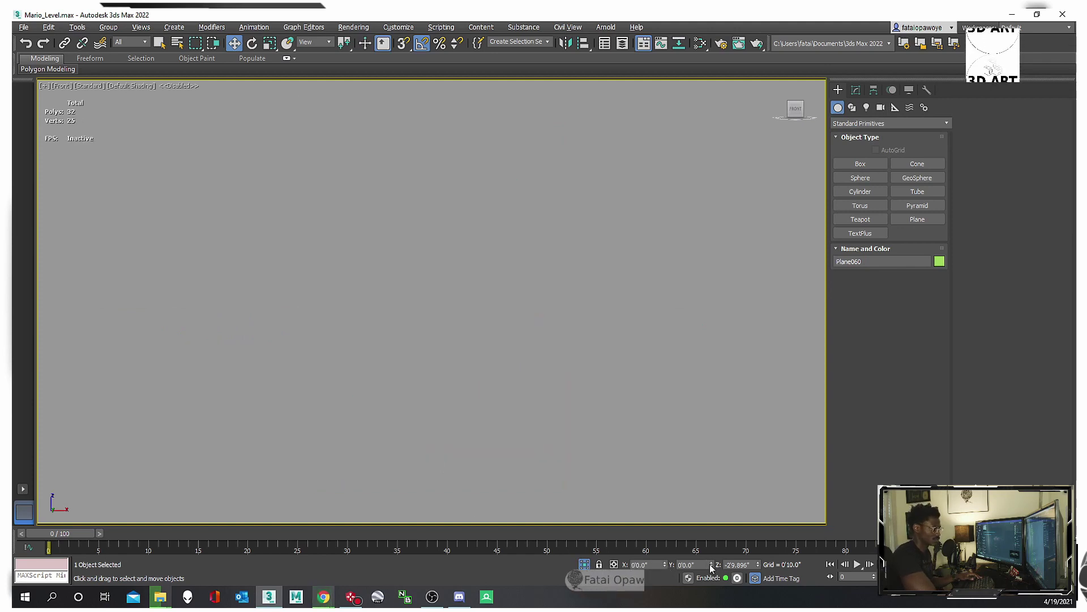
{"action": "right_click", "coordinate": [758, 565]}
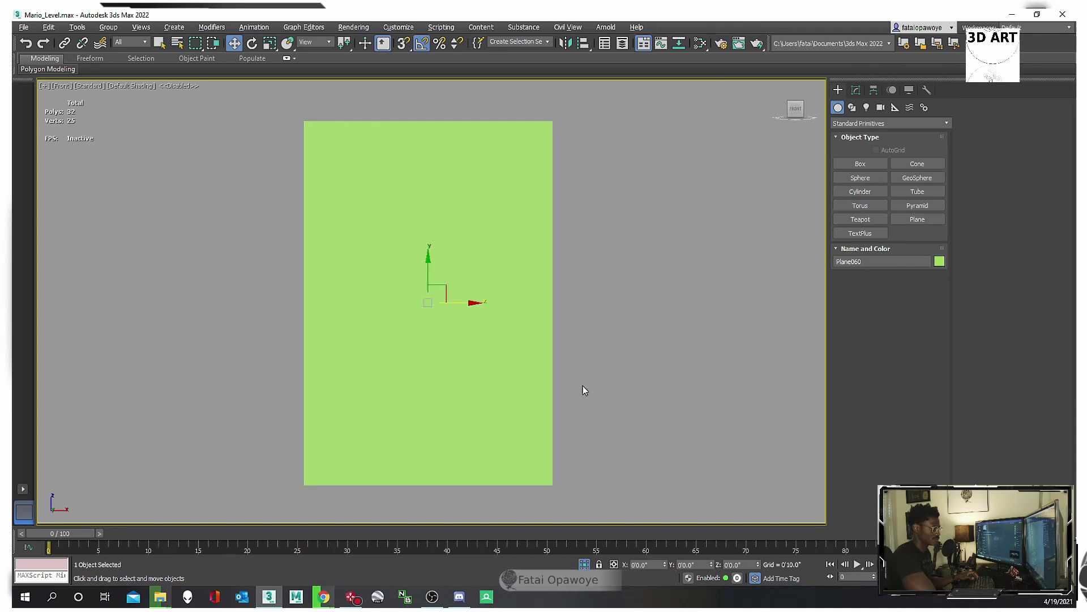
Turn on the grid in the front view and frame the isolated plane against it.
{"action": "key", "text": "g"}
{"action": "middle_click_drag", "start_coordinate": [488, 334], "coordinate": [403, 224]}
{"action": "scroll", "coordinate": [434, 362], "scroll_direction": "up", "scroll_amount": 2}
{"action": "scroll", "coordinate": [404, 225], "scroll_direction": "up", "scroll_amount": 2}
{"action": "left_click_drag", "start_coordinate": [192, 303], "coordinate": [193, 302]}
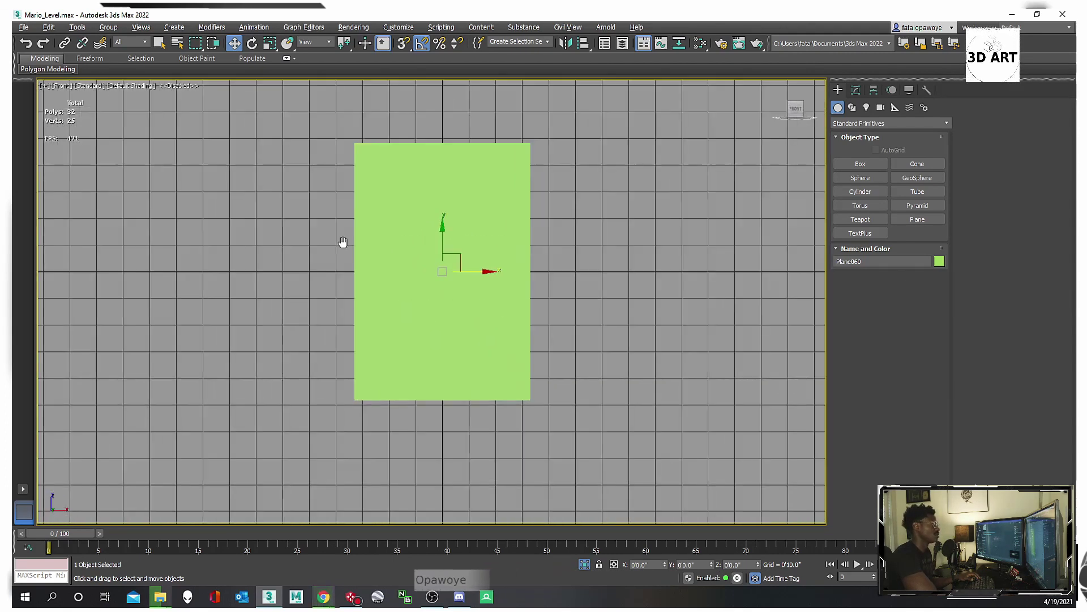
{"action": "scroll", "coordinate": [342, 242], "scroll_direction": "down", "scroll_amount": 2}
Save only the selected plane as a separate 3ds Max file named Mario_Char_Base in the Mario_Level scene folder.
{"action": "left_click", "coordinate": [23, 28]}
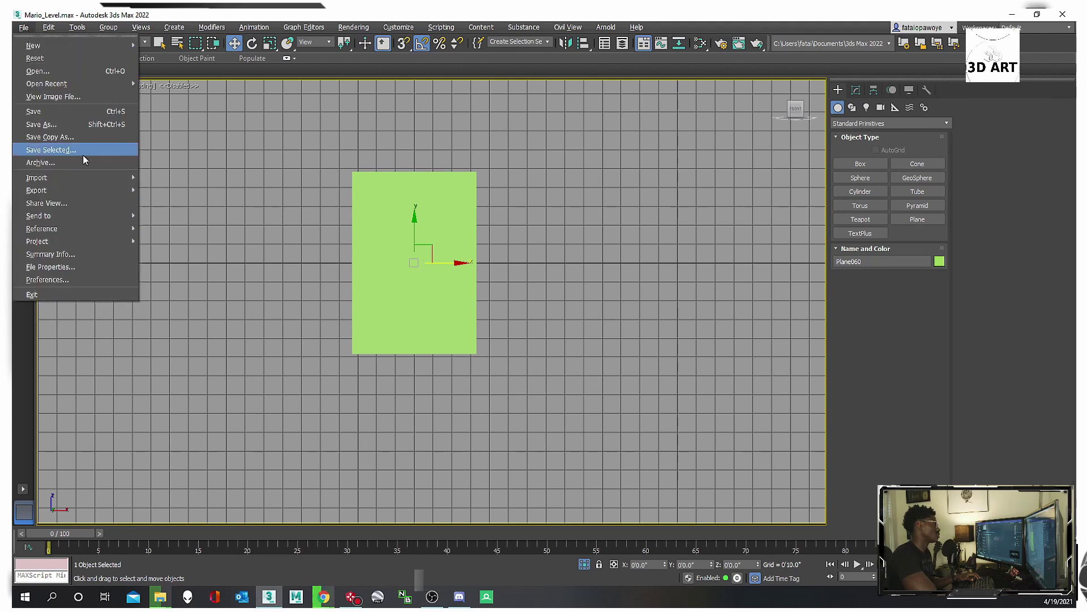
{"action": "left_click", "coordinate": [88, 125]}
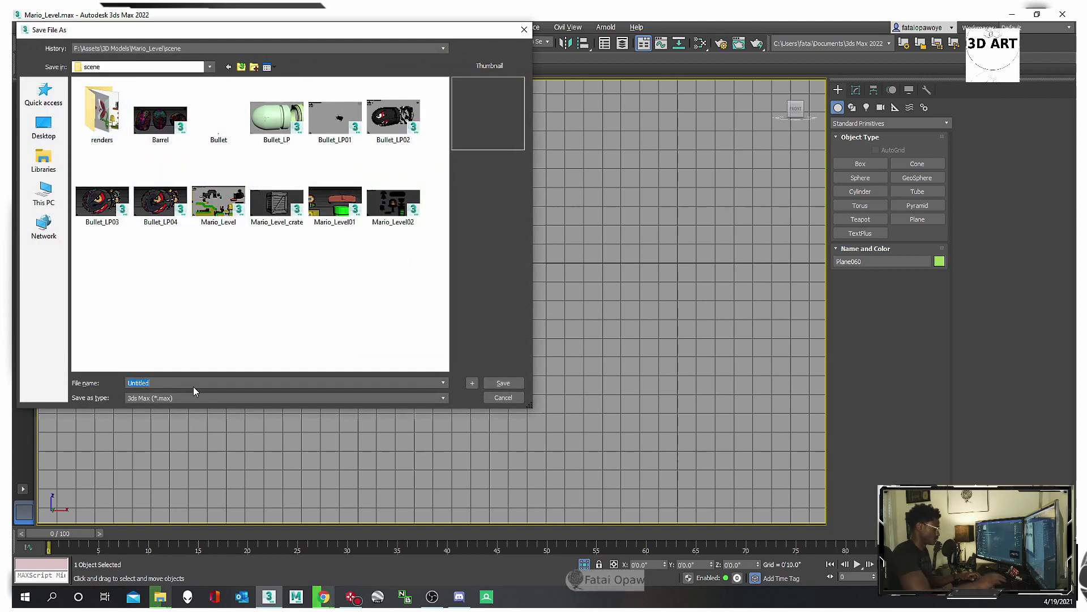
{"action": "type", "text": "Mario"}
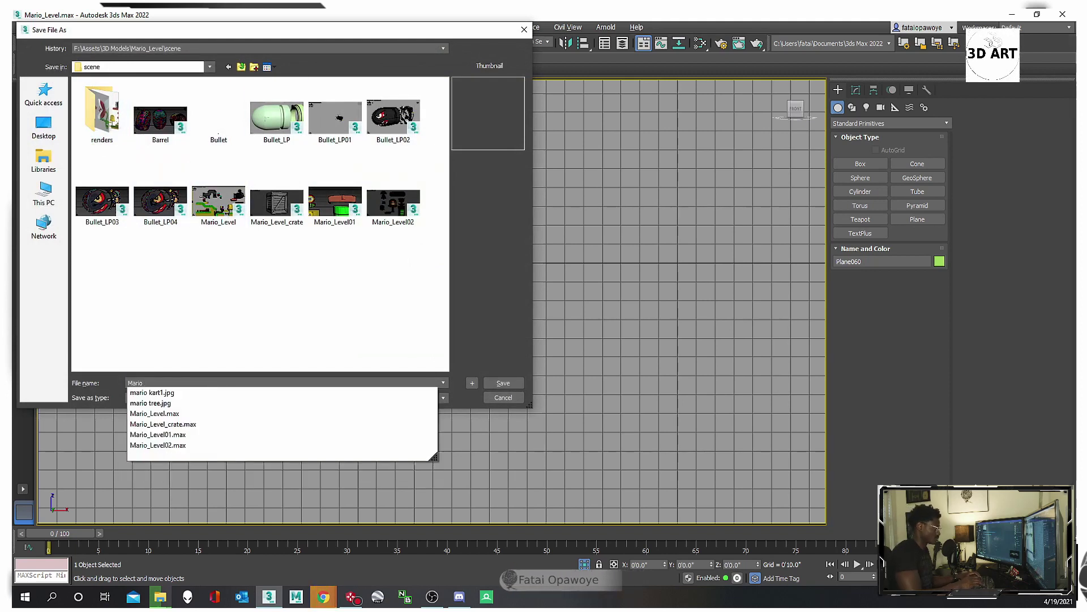
{"action": "type", "text": "_"}
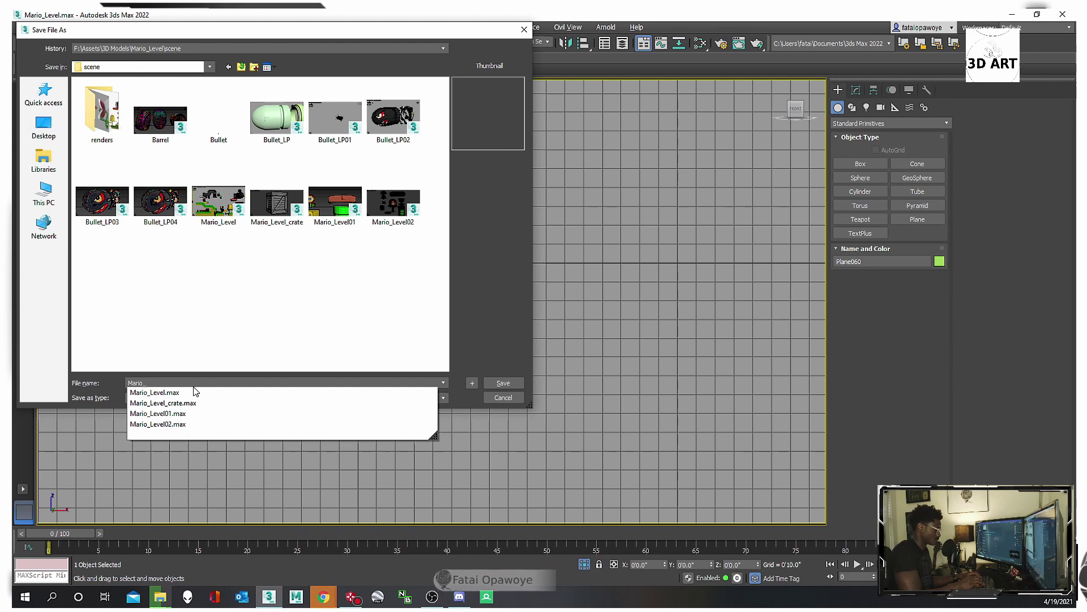
{"action": "type", "text": "Char_Base"}
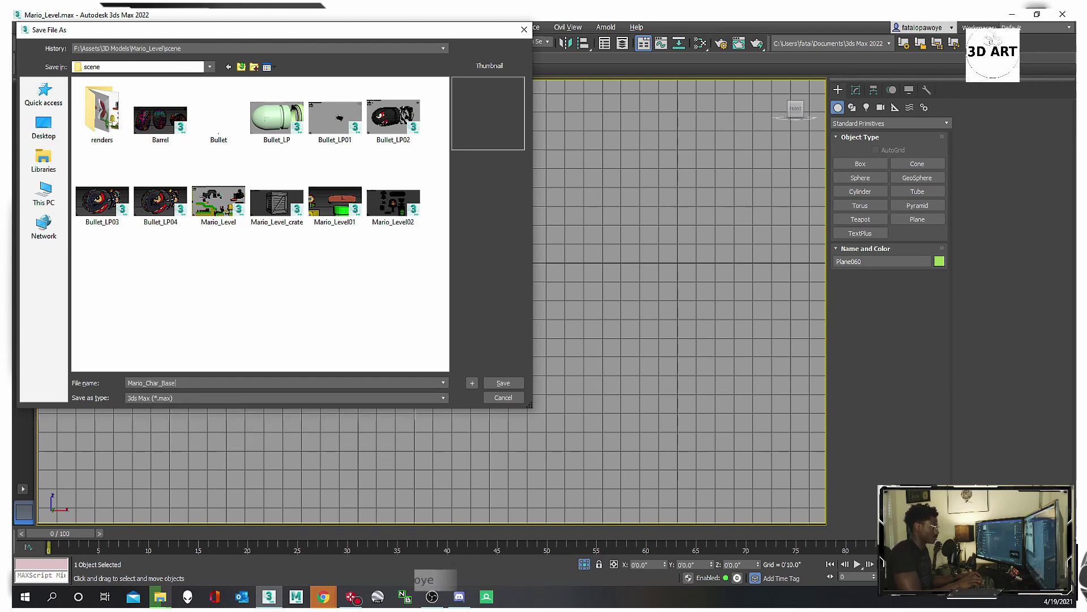
{"action": "key", "text": "Return"}
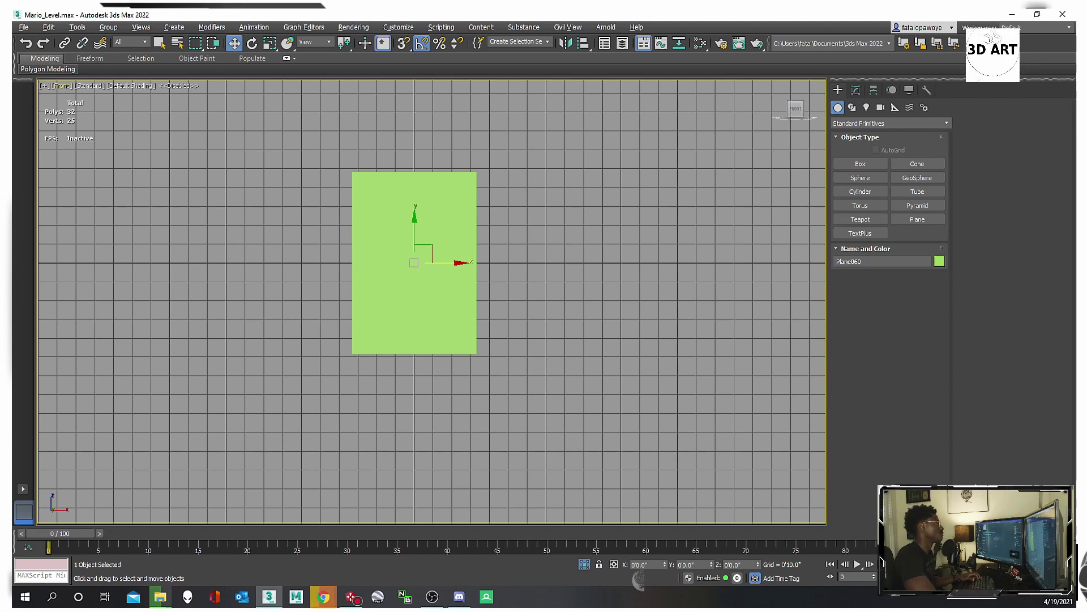
Open the Mario_Char_Base scene from the scene folder and continue past the missing external files.
{"action": "left_click", "coordinate": [25, 26]}
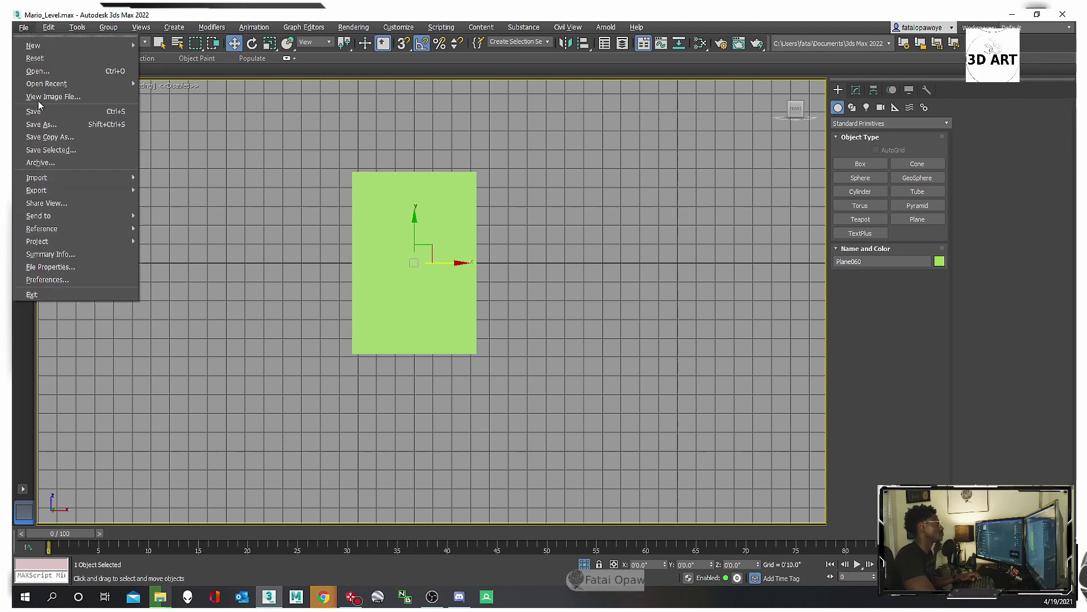
{"action": "left_click", "coordinate": [40, 70]}
{"action": "left_click", "coordinate": [537, 319]}
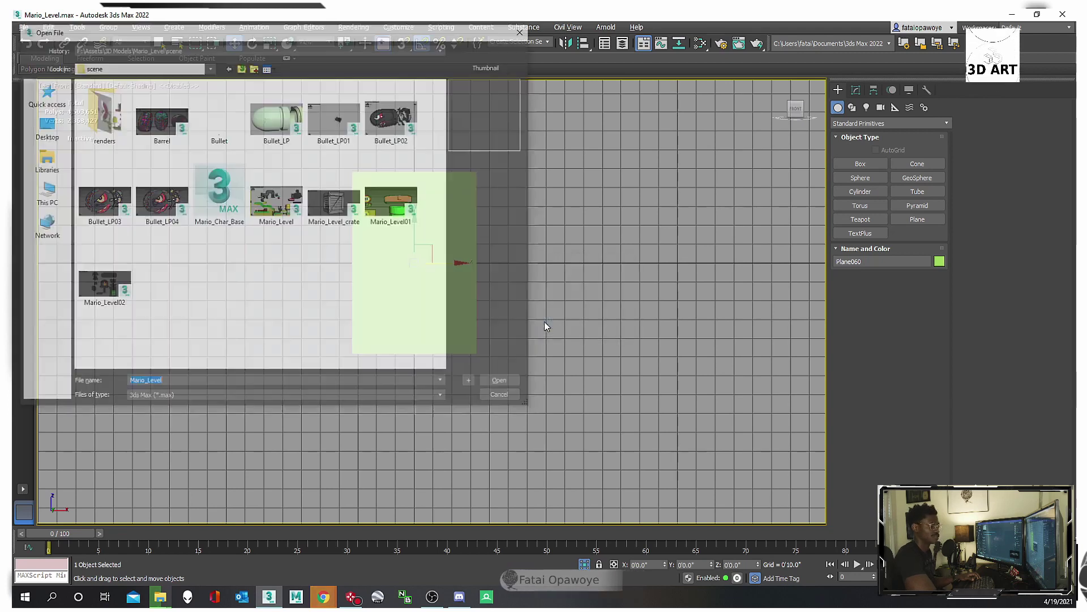
{"action": "double_click", "coordinate": [228, 188]}
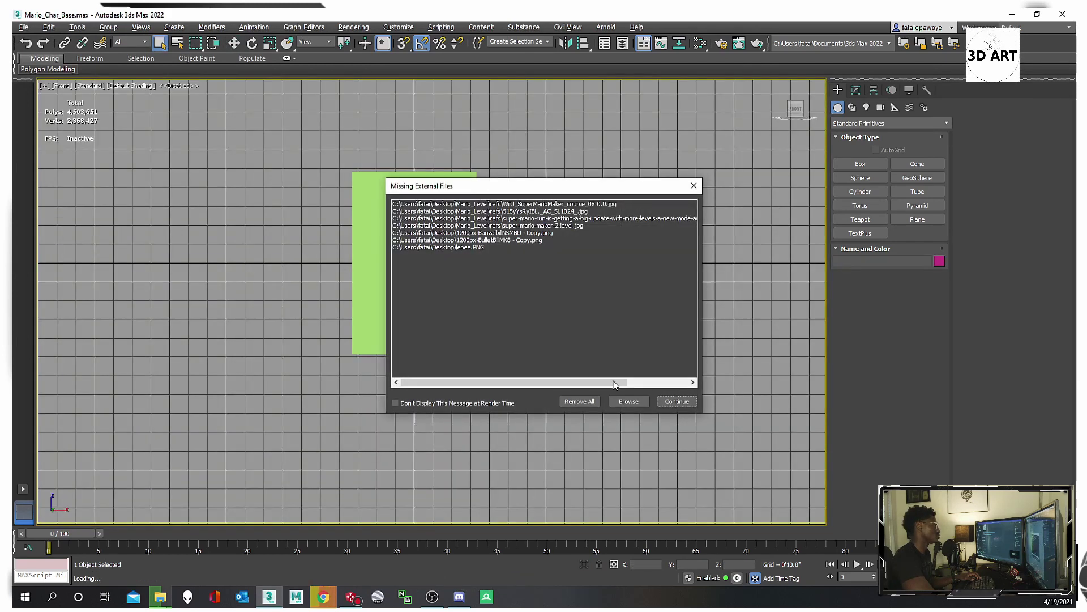
{"action": "left_click", "coordinate": [677, 401]}
{"action": "left_click", "coordinate": [592, 316]}
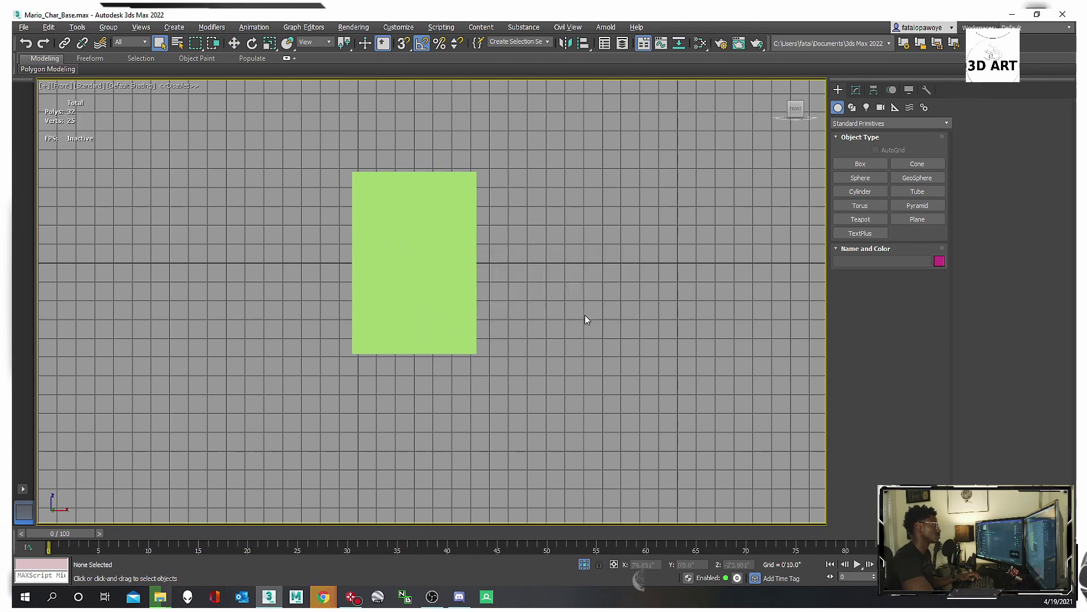
Unhide all objects in the scene, activate the Move tool and turn off the grid in the front view.
{"action": "left_click_drag", "start_coordinate": [570, 439], "coordinate": [571, 439]}
{"action": "right_click", "coordinate": [584, 320]}
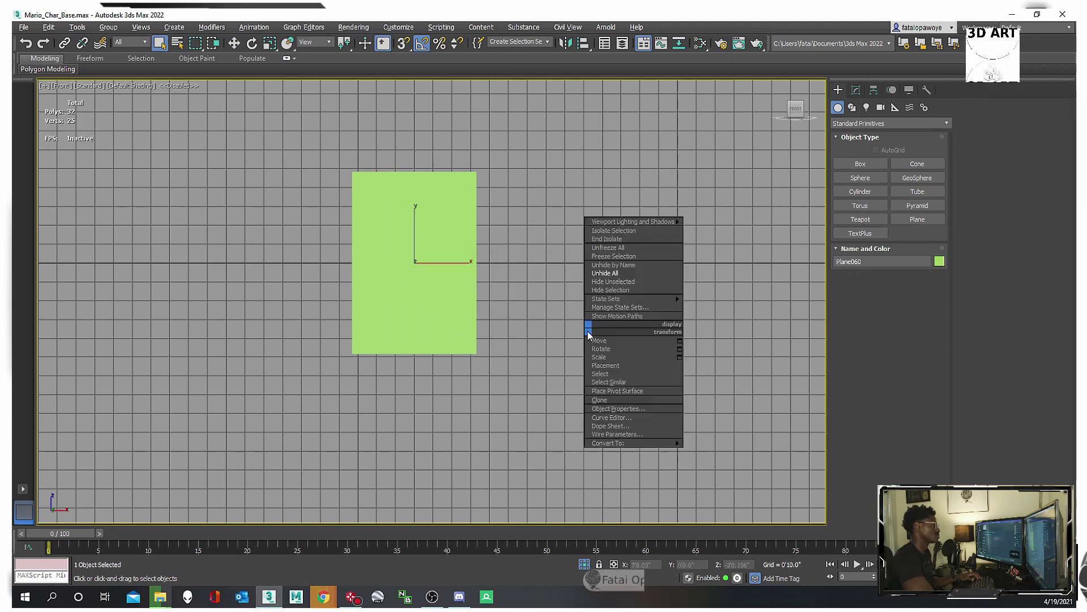
{"action": "left_click", "coordinate": [601, 275]}
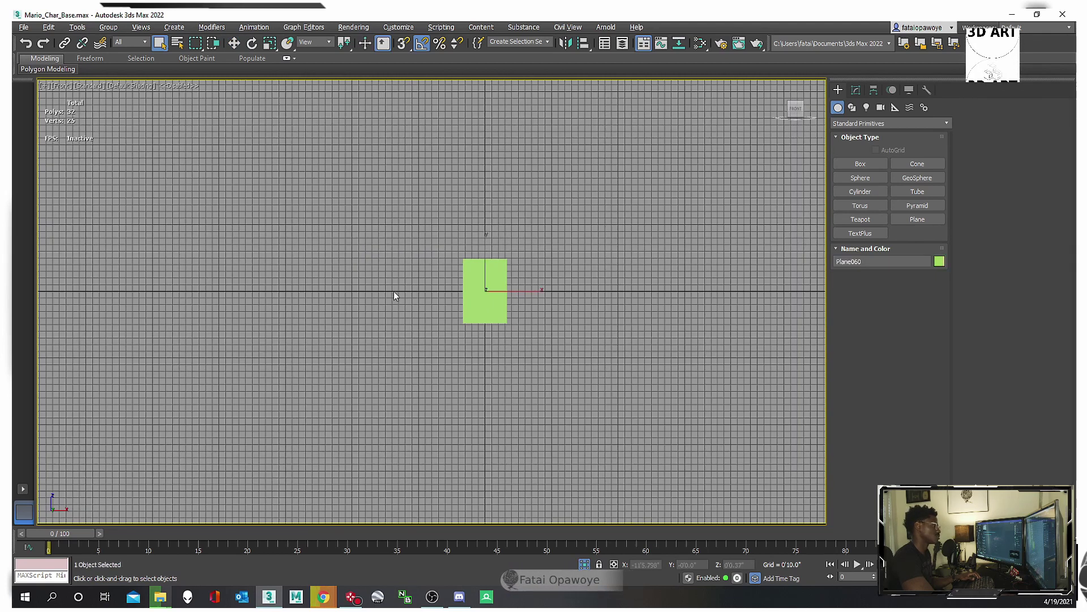
{"action": "scroll", "coordinate": [365, 327], "scroll_direction": "down", "scroll_amount": 5}
{"action": "scroll", "coordinate": [365, 327], "scroll_direction": "up", "scroll_amount": 5}
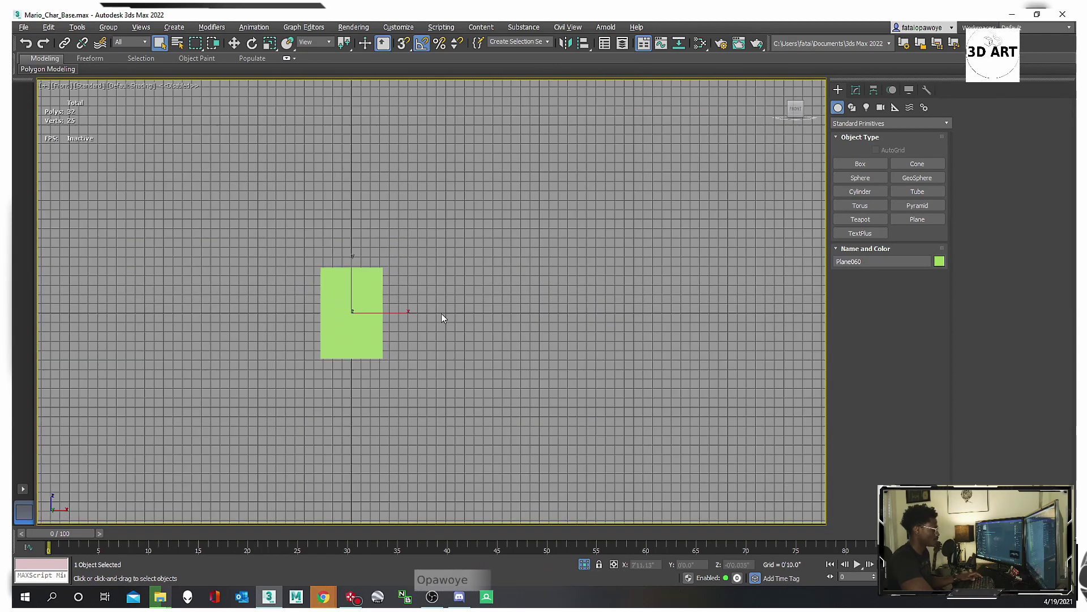
{"action": "key", "text": "w"}
{"action": "middle_click_drag", "start_coordinate": [357, 324], "coordinate": [341, 296]}
{"action": "key", "text": "g"}
{"action": "scroll", "coordinate": [402, 327], "scroll_direction": "up", "scroll_amount": 3}
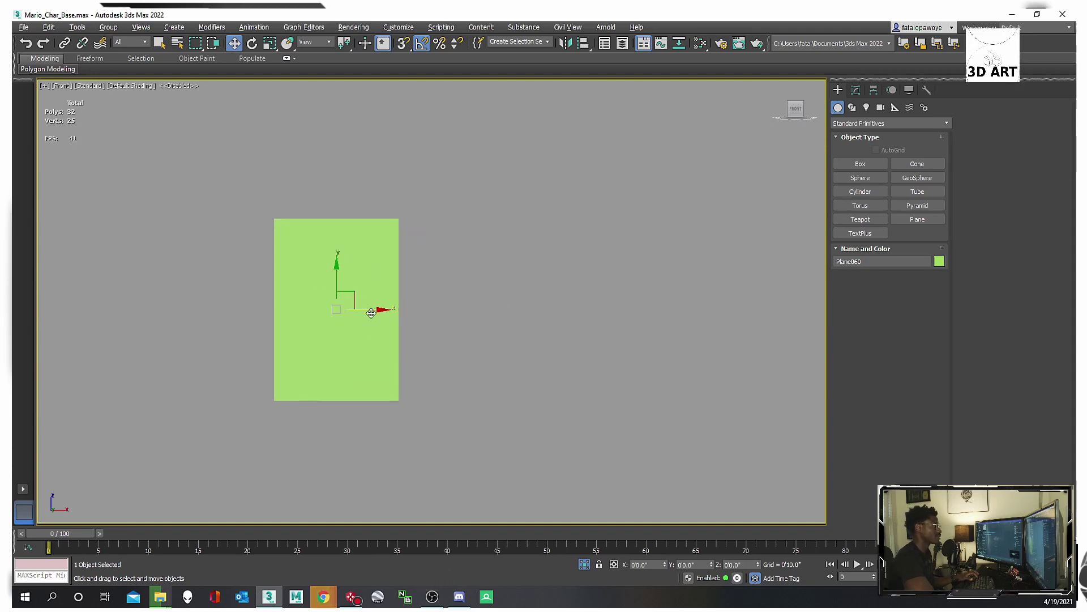
Clone the plane as a single copy along X, placed just beside the original.
{"action": "mouse_move", "coordinate": [371, 312]}
{"action": "left_mouse_down", "text": "shift"}
{"action": "mouse_move", "coordinate": [546, 322]}
{"action": "mouse_move", "coordinate": [517, 328]}
{"action": "left_mouse_up", "text": "shift"}
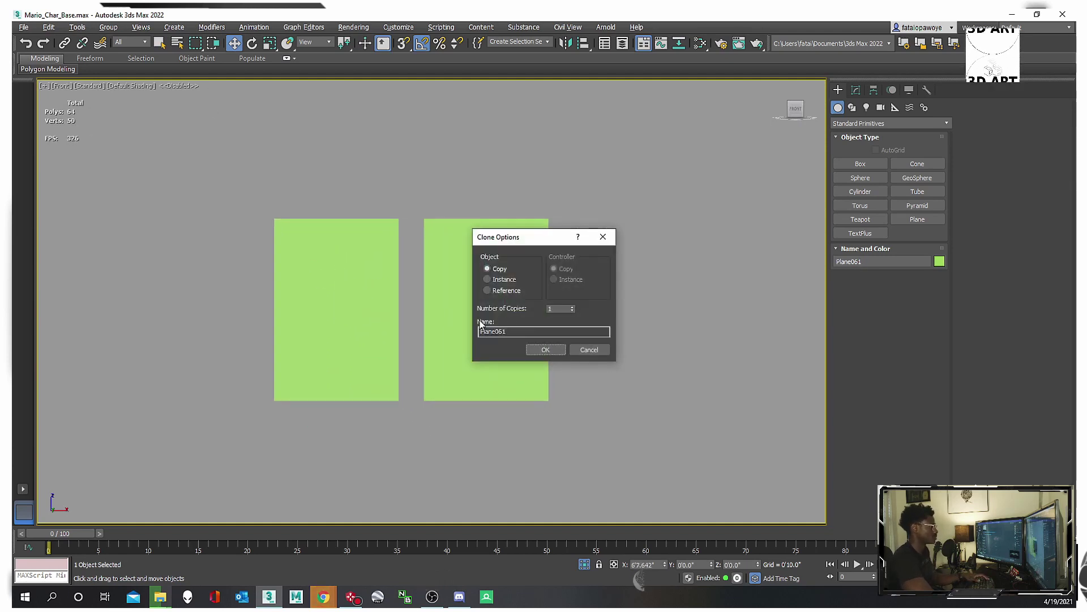
{"action": "left_click", "coordinate": [531, 349]}
Switch the front view to wireframe and set the original plane's length and width segments to 1.
{"action": "key", "text": "F3"}
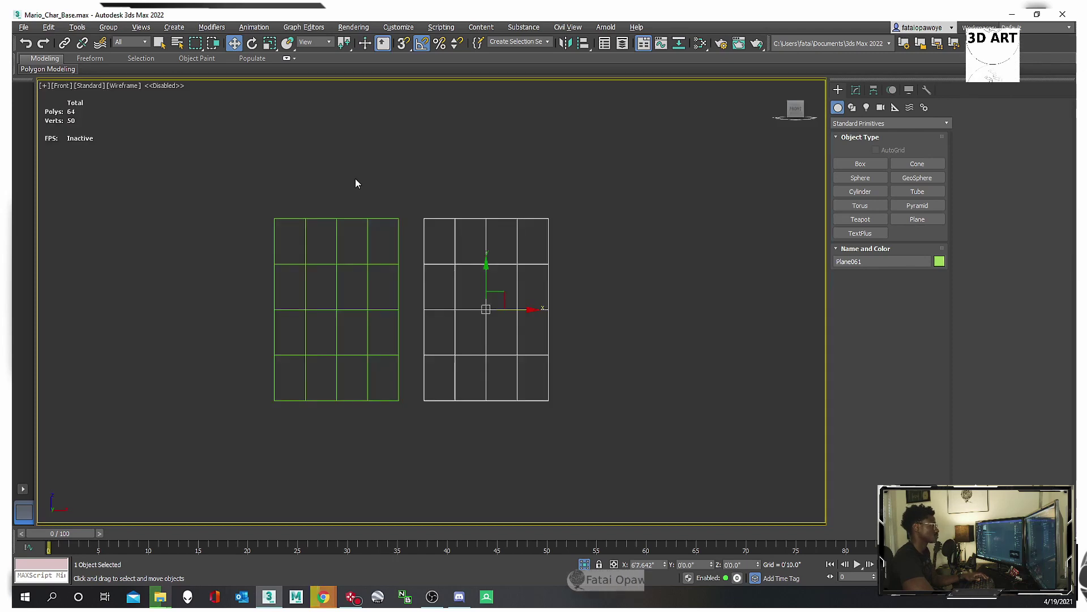
{"action": "left_click", "coordinate": [413, 238]}
{"action": "left_click", "coordinate": [337, 264]}
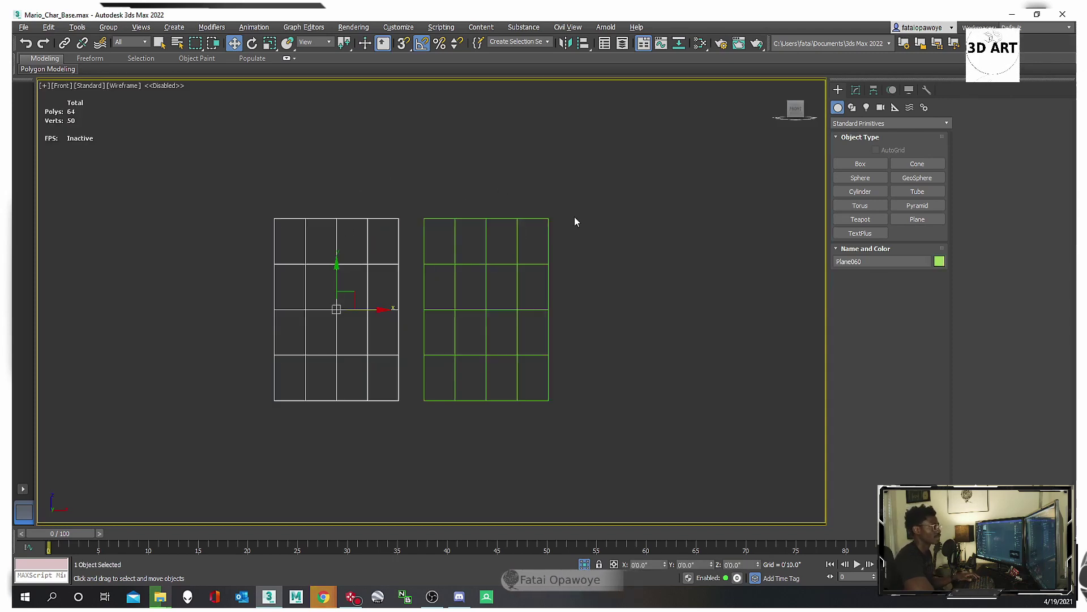
{"action": "left_click", "coordinate": [855, 89]}
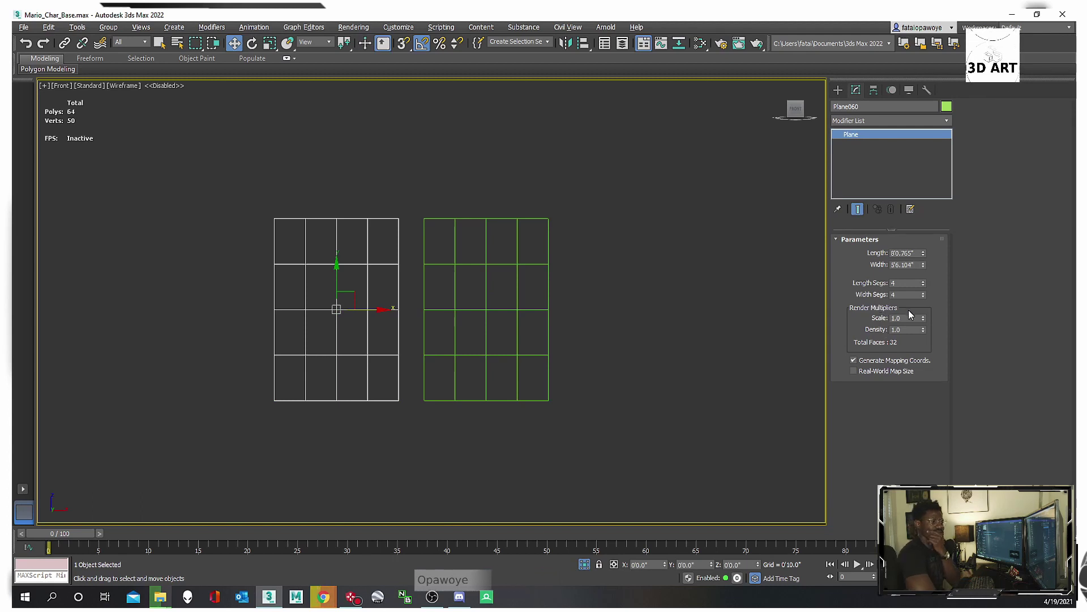
{"action": "right_click", "coordinate": [922, 292]}
{"action": "left_click", "coordinate": [923, 285]}
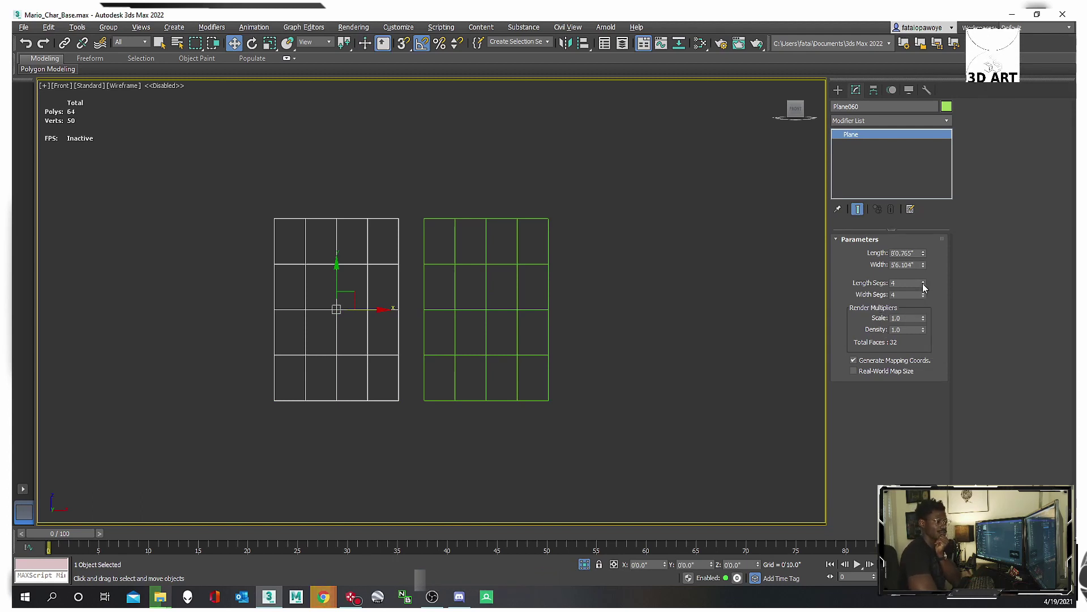
Delete the segmented copy of the plane and reselect the original plane.
{"action": "left_click", "coordinate": [504, 283]}
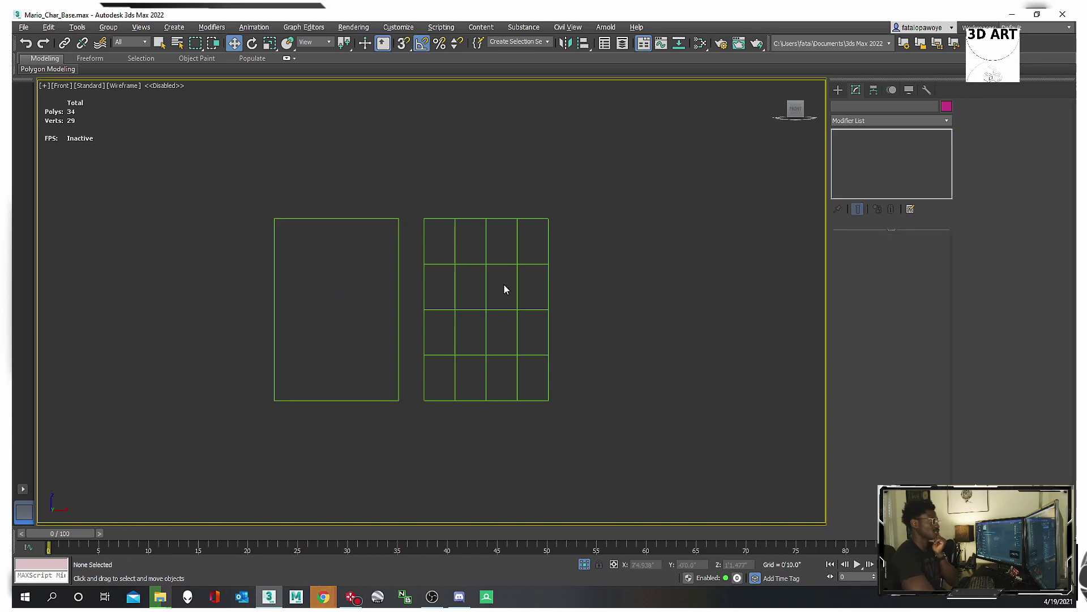
{"action": "left_click", "coordinate": [456, 321]}
{"action": "key", "text": "Delete"}
{"action": "left_click_drag", "start_coordinate": [465, 299], "coordinate": [201, 362]}
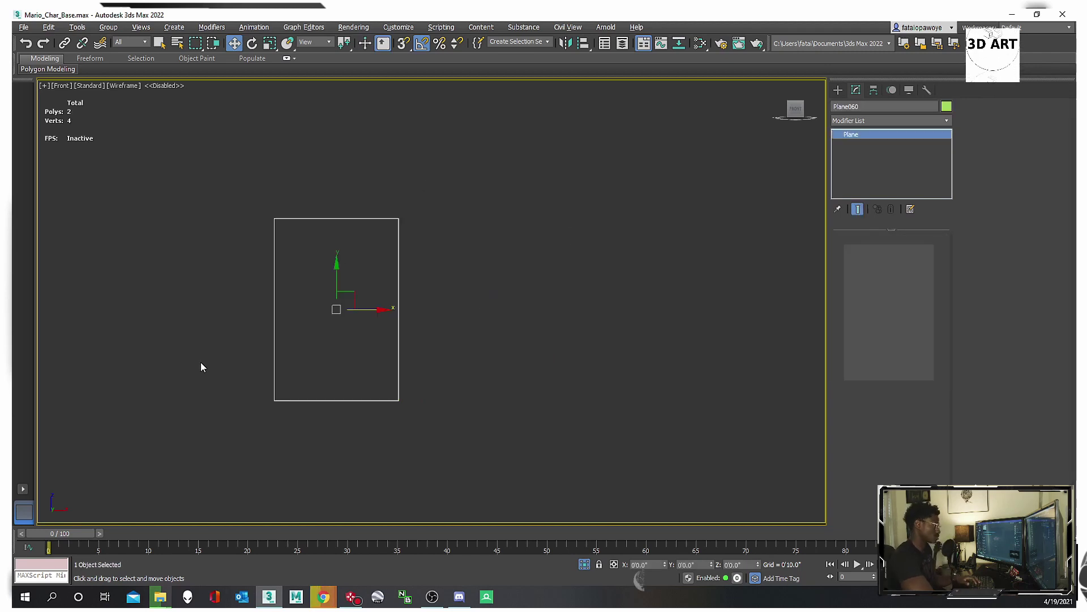
Open the Slate Material Editor and enlarge its window to give the env node view more room.
{"action": "scroll", "coordinate": [425, 399], "scroll_direction": "down", "scroll_amount": 3}
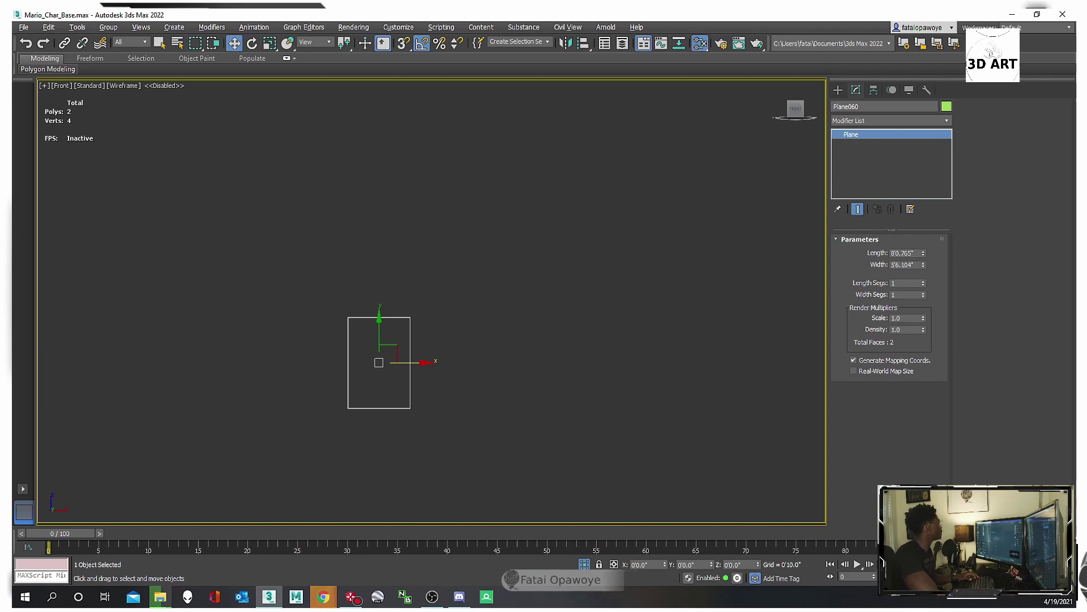
{"action": "key", "text": "m"}
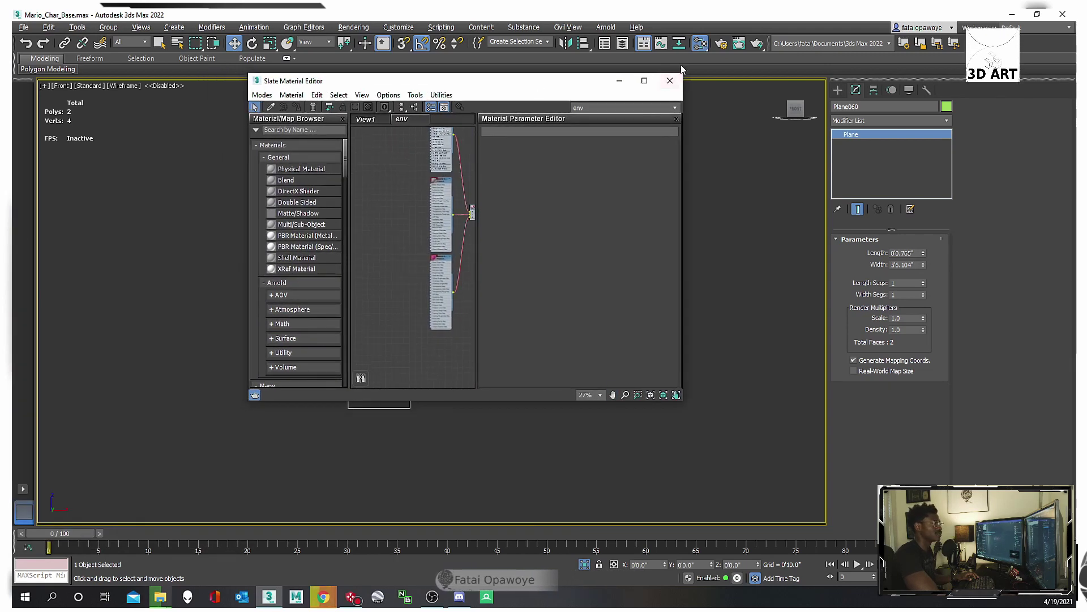
{"action": "middle_click_drag", "start_coordinate": [421, 236], "coordinate": [388, 274]}
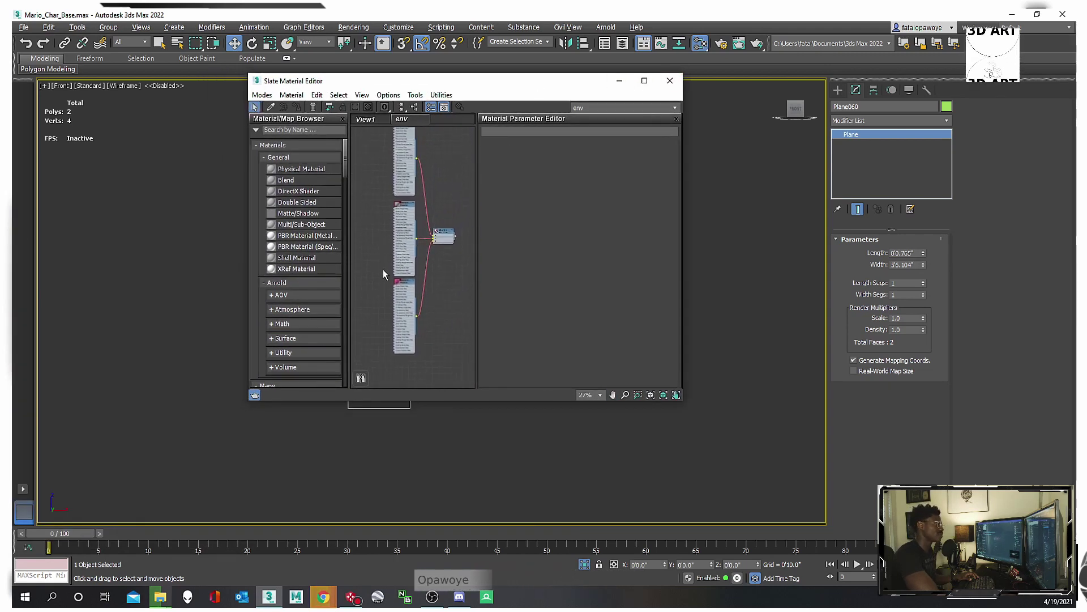
{"action": "scroll", "coordinate": [402, 283], "scroll_direction": "down", "scroll_amount": 3}
{"action": "left_click_drag", "start_coordinate": [508, 91], "coordinate": [0, 138]}
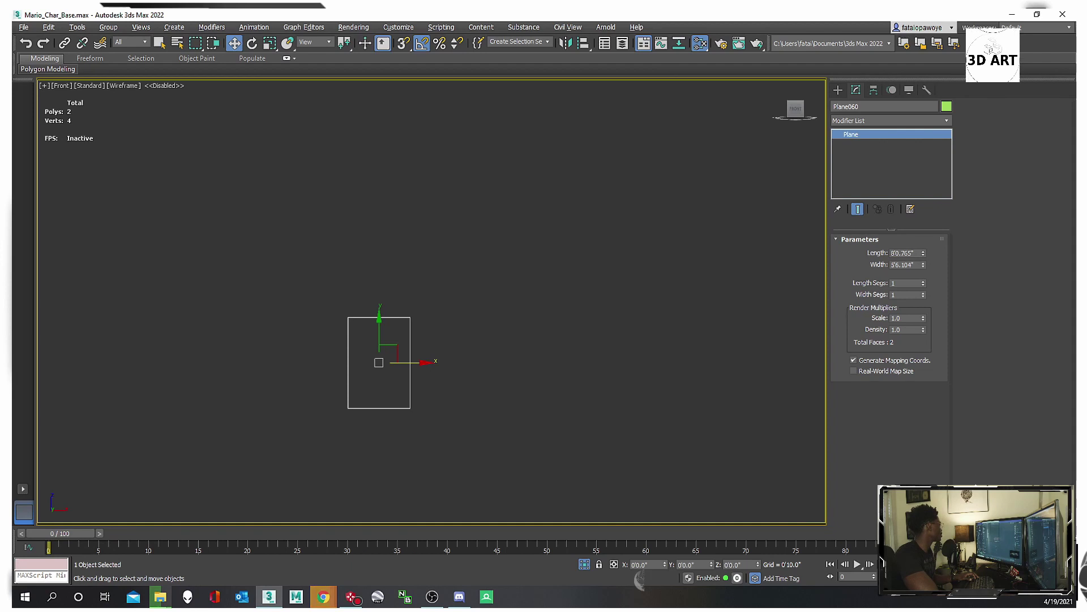
{"action": "left_click_drag", "start_coordinate": [0, 194], "coordinate": [560, 120]}
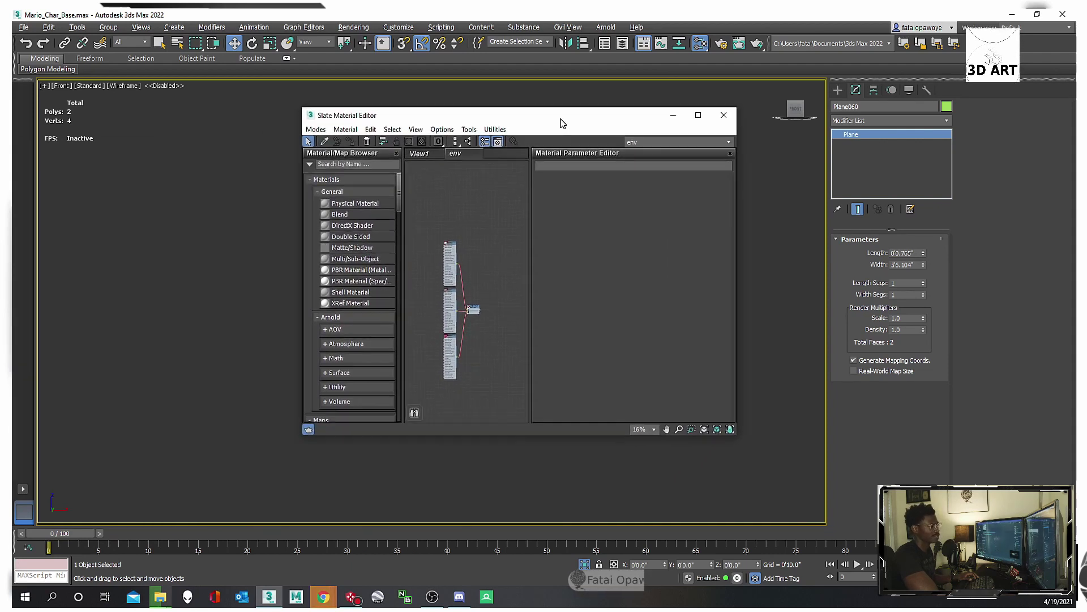
{"action": "scroll", "coordinate": [469, 283], "scroll_direction": "up", "scroll_amount": 5}
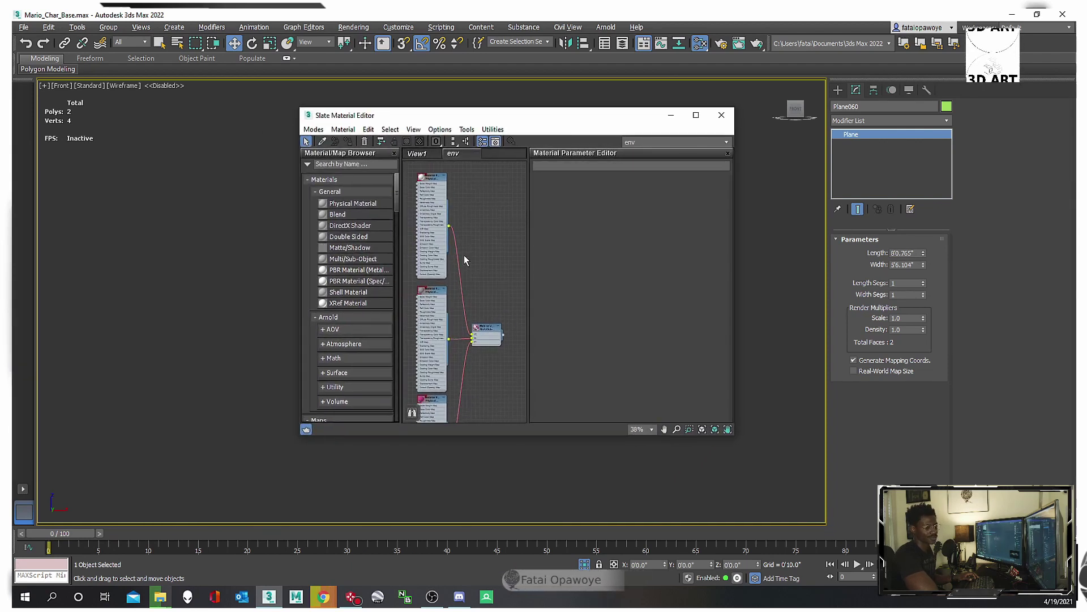
{"action": "mouse_move", "coordinate": [469, 291]}
{"action": "middle_mouse_down"}
{"action": "mouse_move", "coordinate": [494, 238]}
{"action": "mouse_move", "coordinate": [470, 302]}
{"action": "mouse_move", "coordinate": [466, 292]}
{"action": "middle_mouse_up"}
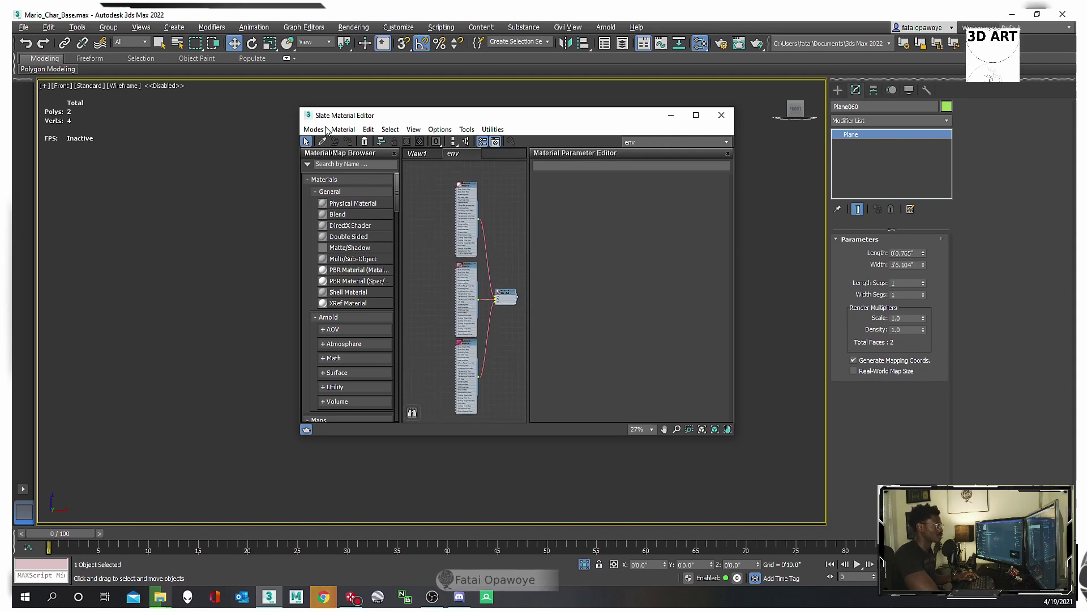
{"action": "left_click_drag", "start_coordinate": [300, 108], "coordinate": [162, 106]}
{"action": "middle_click_drag", "start_coordinate": [381, 309], "coordinate": [407, 299]}
{"action": "left_click_drag", "start_coordinate": [425, 113], "coordinate": [554, 130]}
Delete all material nodes from both the env view and View1 in the Slate Material Editor.
{"action": "scroll", "coordinate": [491, 259], "scroll_direction": "down", "scroll_amount": 8}
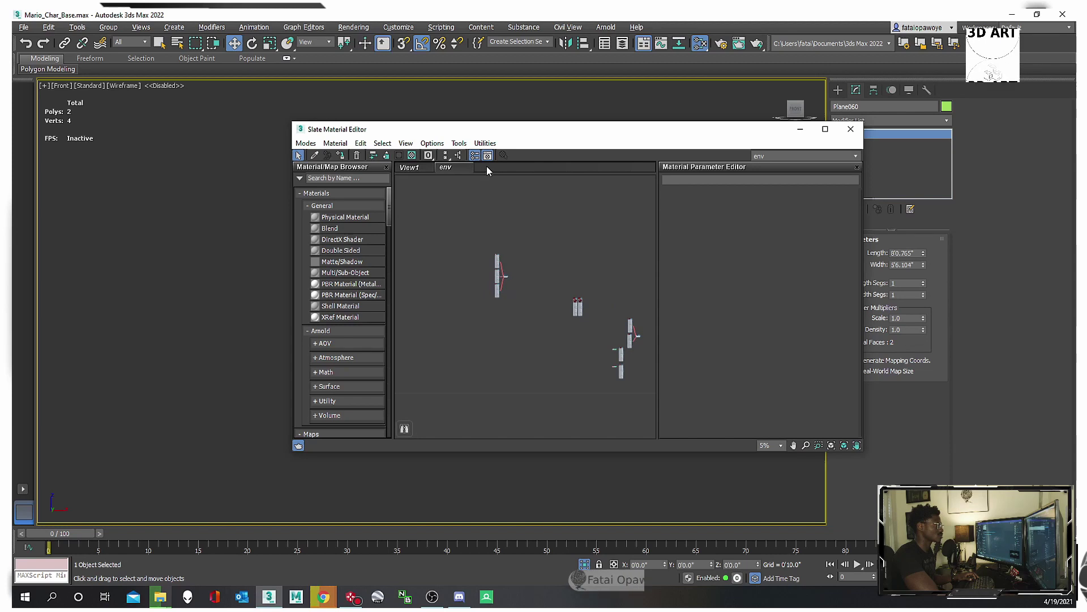
{"action": "middle_click_drag", "start_coordinate": [447, 217], "coordinate": [394, 209]}
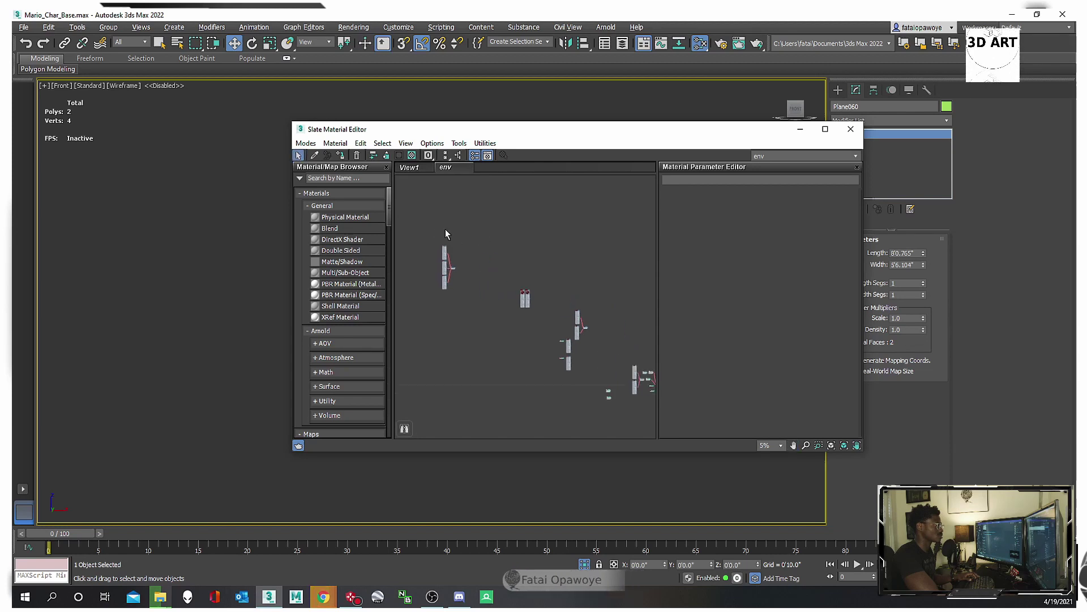
{"action": "key", "text": "Delete"}
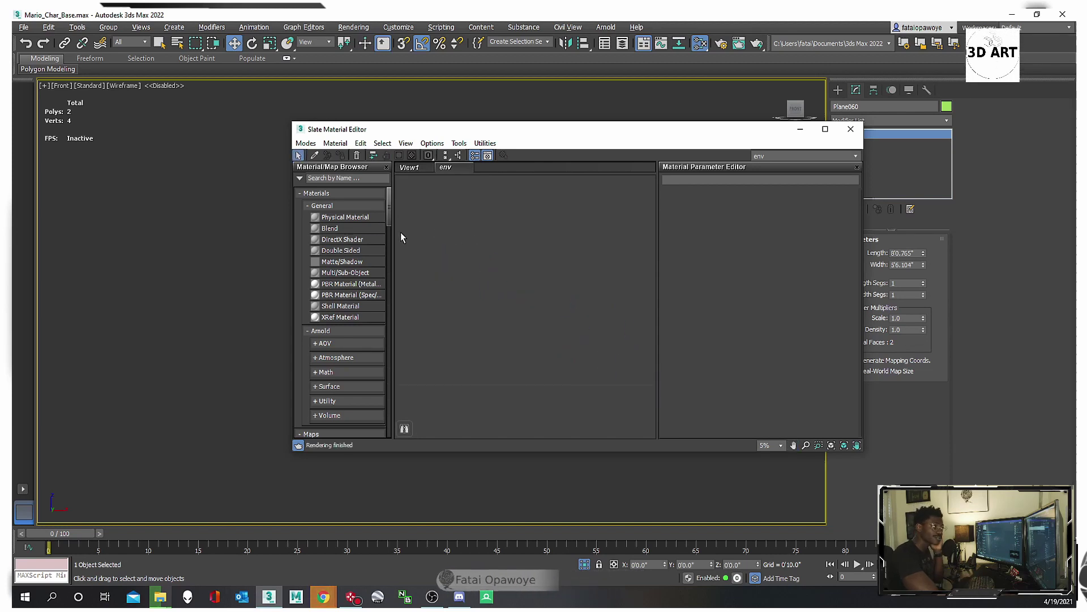
{"action": "left_click", "coordinate": [420, 168]}
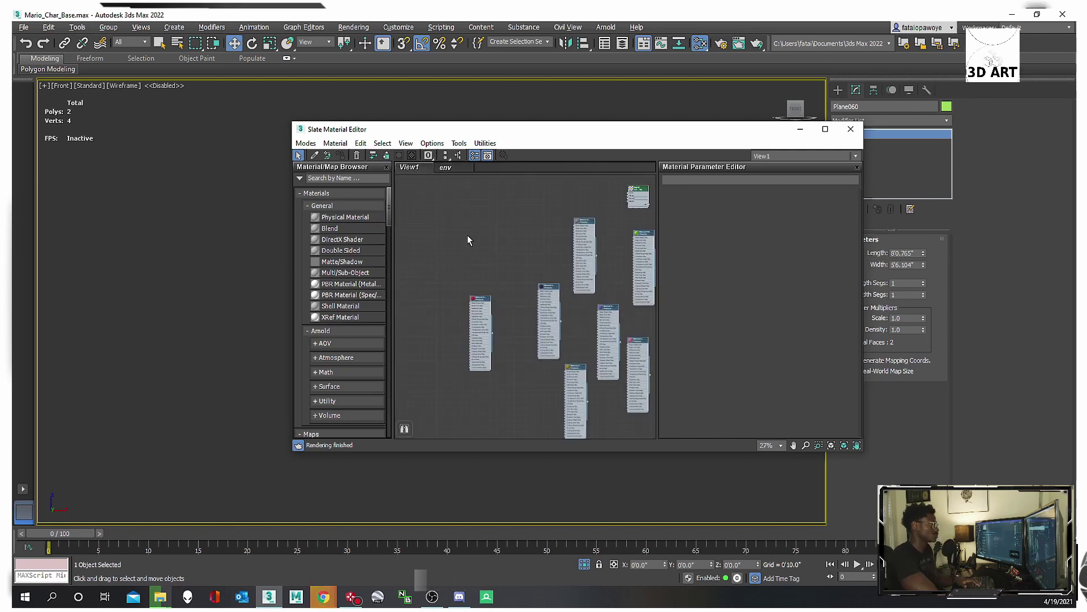
{"action": "key", "text": "ctrl+a"}
{"action": "key", "text": "Delete"}
Add a Physical Material named Ref and a BlendedBoxMap node to View1.
{"action": "left_click_drag", "start_coordinate": [338, 217], "coordinate": [520, 227]}
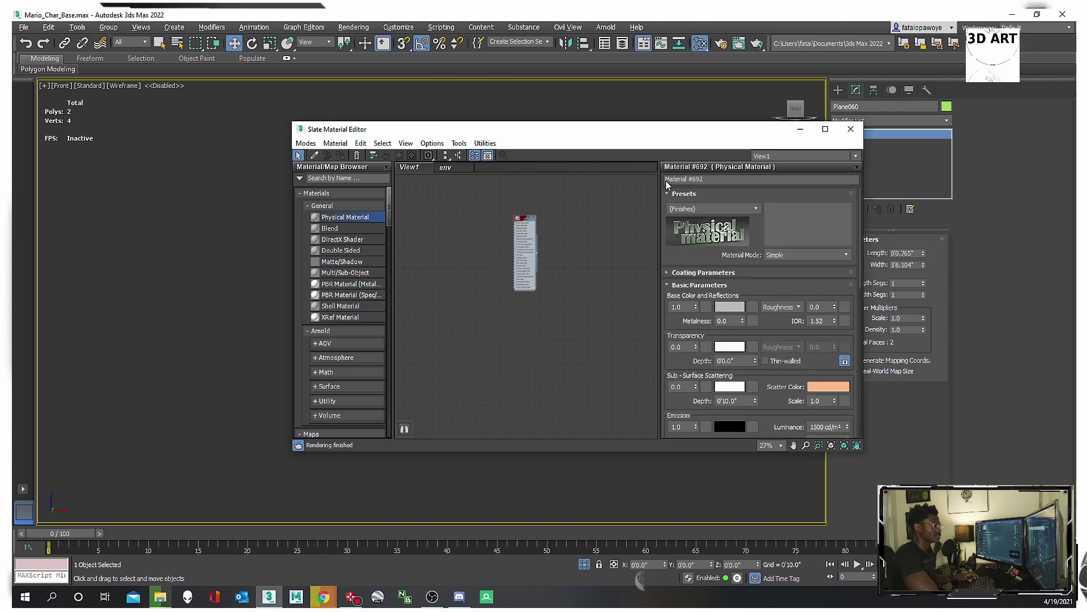
{"action": "left_click", "coordinate": [708, 180]}
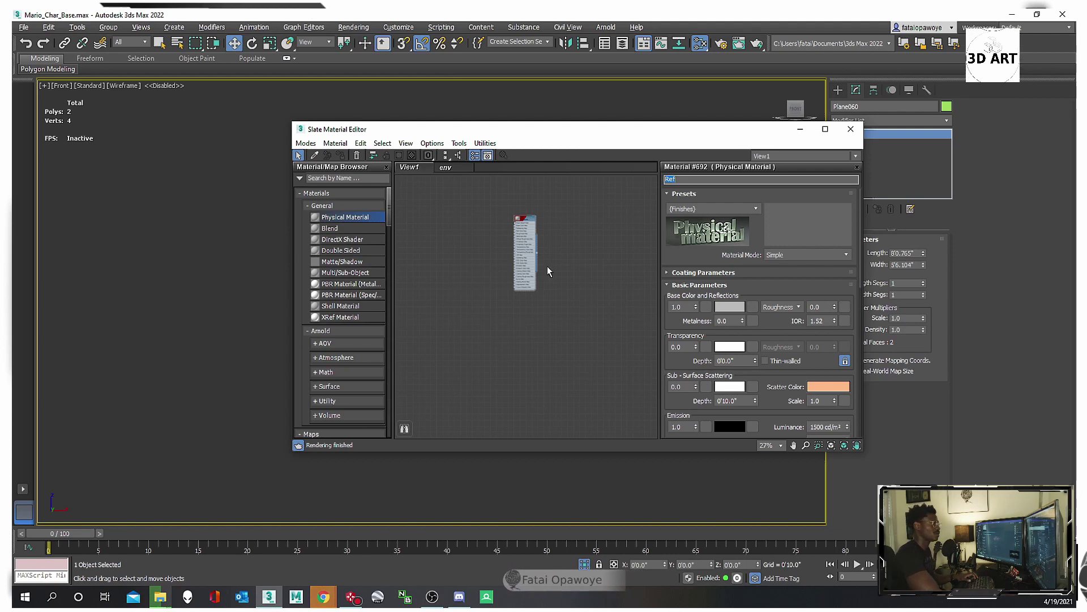
{"action": "right_click", "coordinate": [423, 222]}
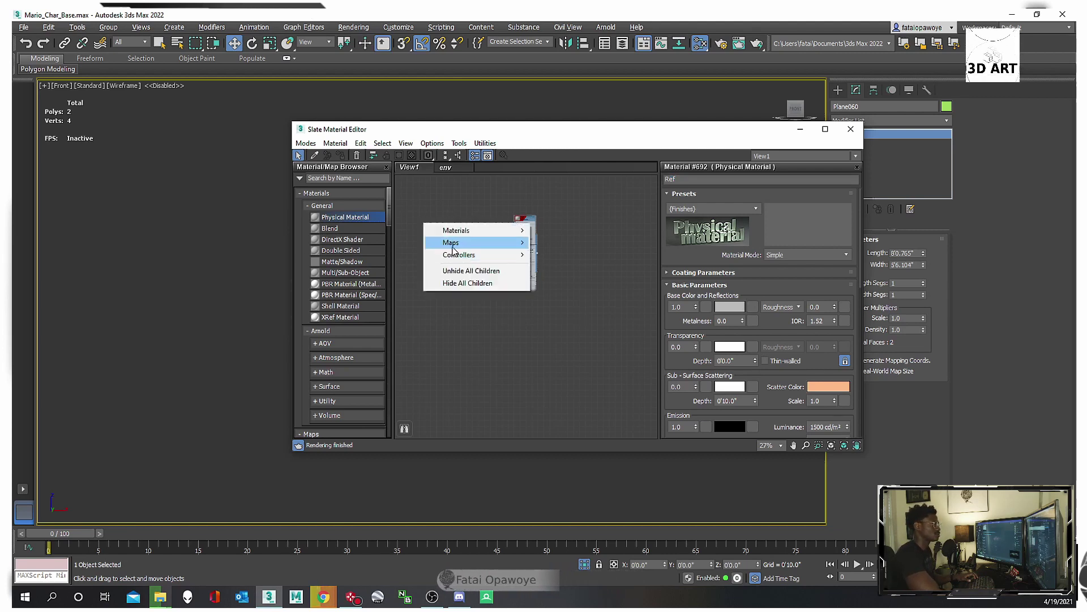
{"action": "mouse_move", "coordinate": [450, 243]}
{"action": "mouse_move", "coordinate": [575, 268]}
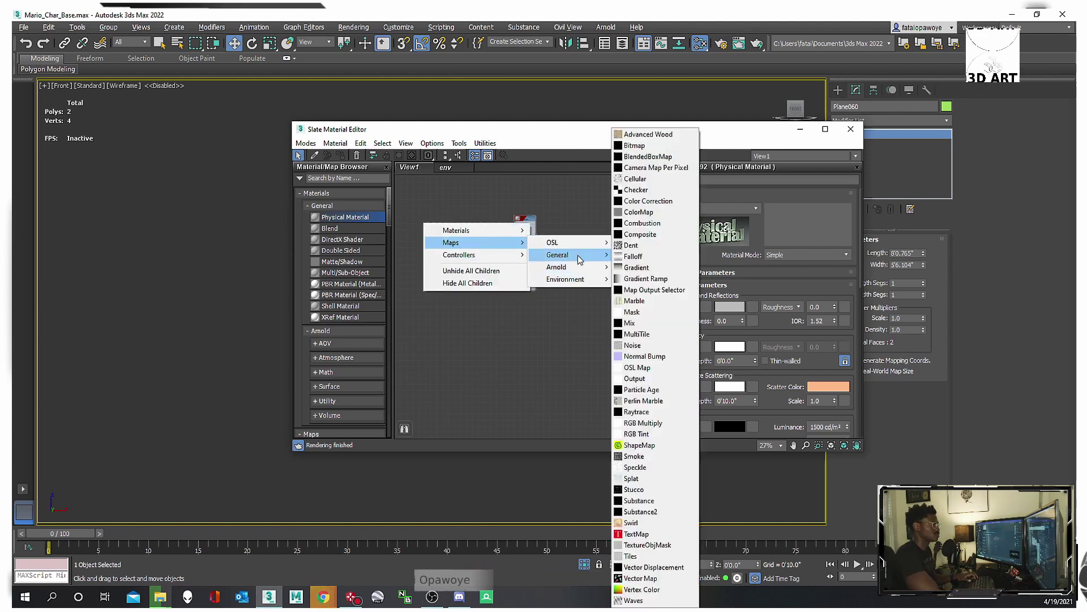
{"action": "left_click", "coordinate": [668, 158]}
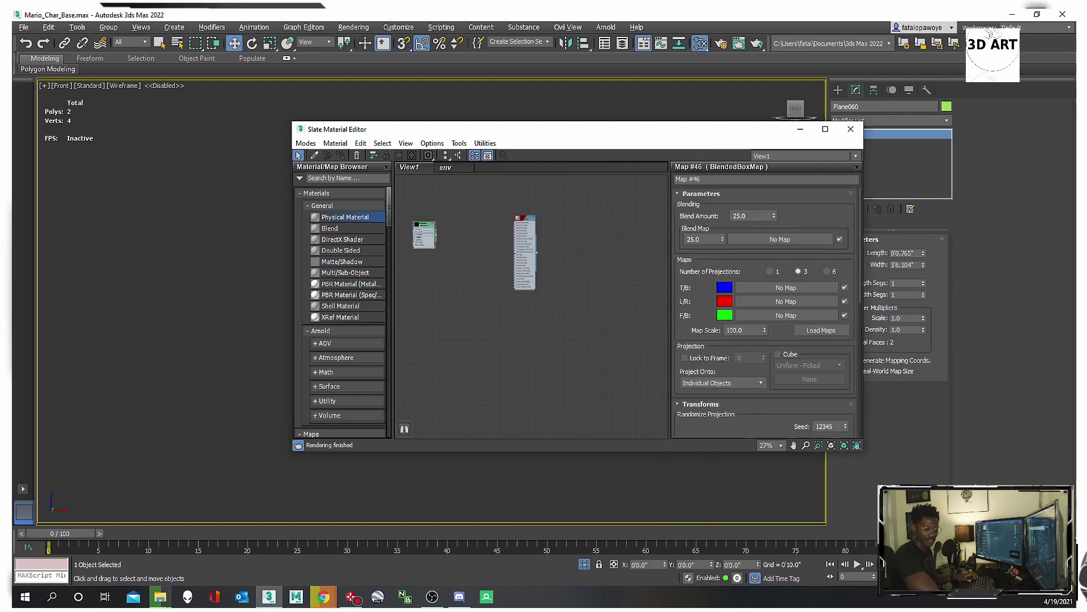
{"action": "key", "text": "alt+Tab"}
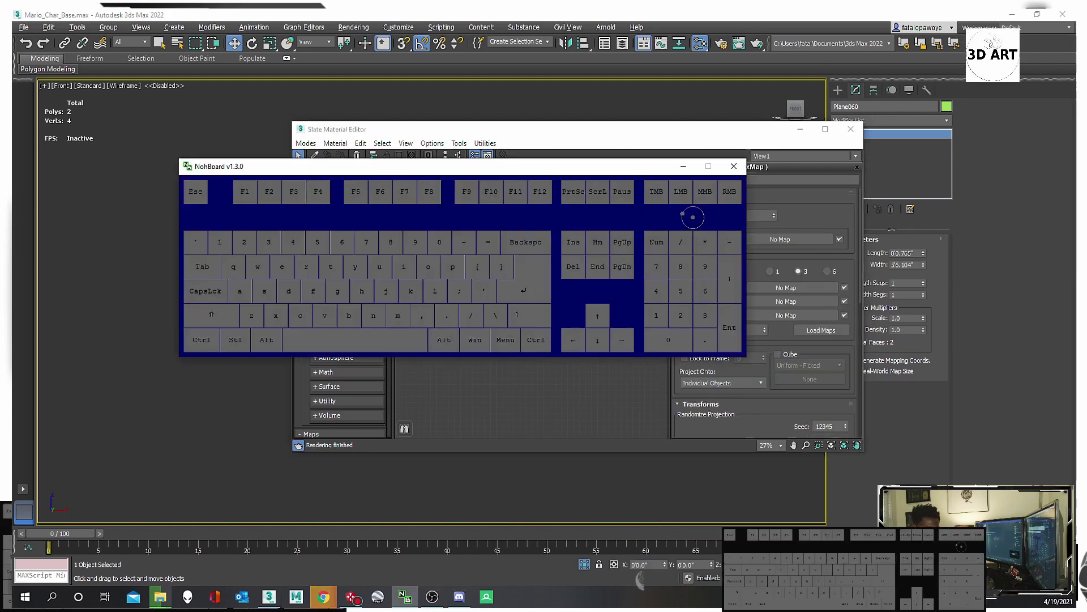
{"action": "key", "text": "alt+Tab"}
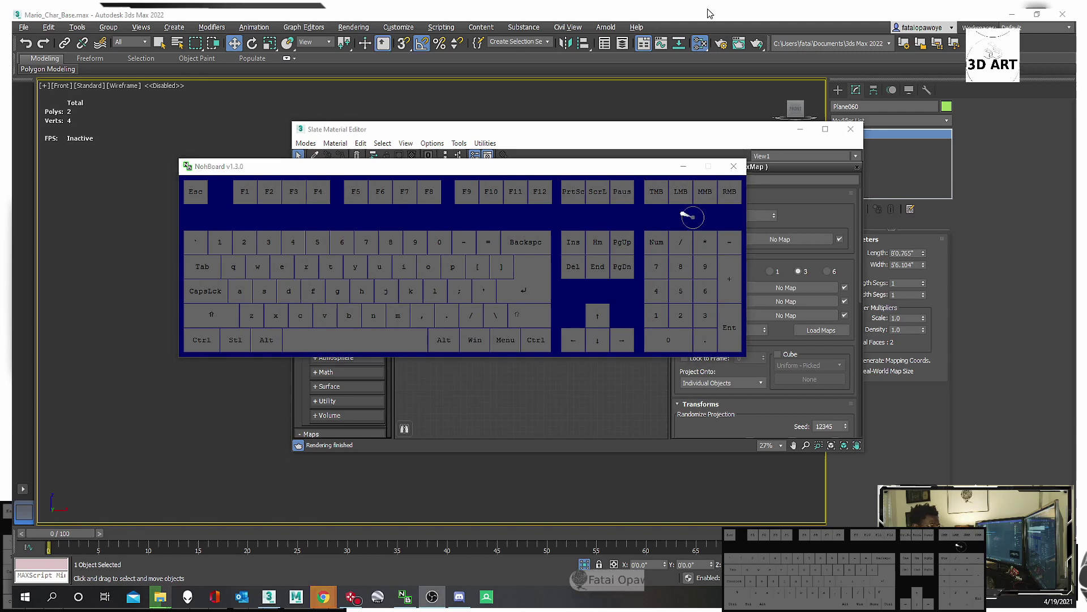
{"action": "left_click", "coordinate": [685, 165]}
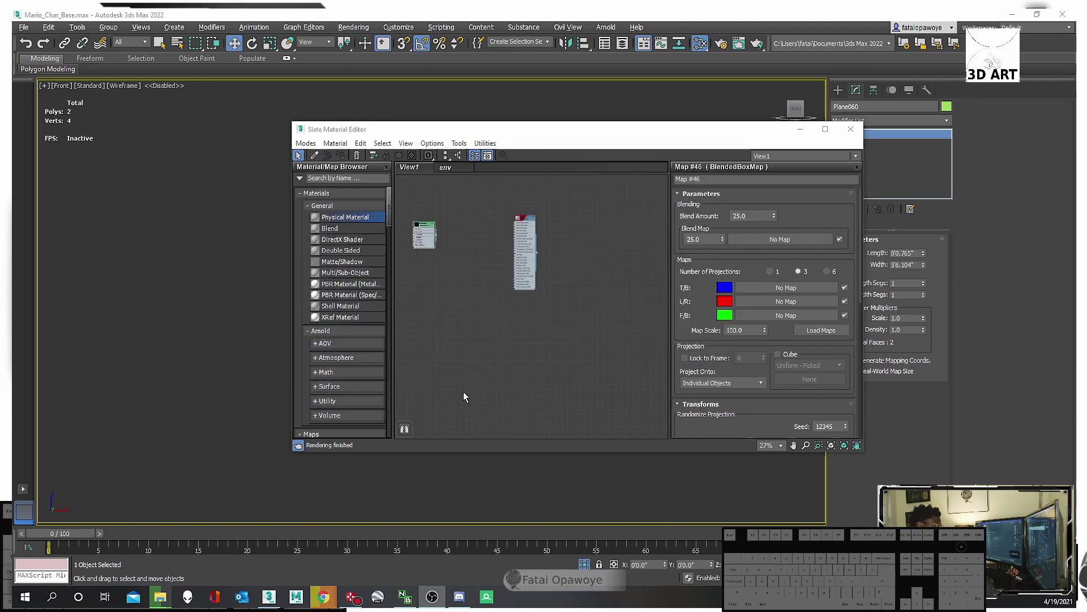
Delete the Ref material and the BlendedBoxMap node from View1.
{"action": "scroll", "coordinate": [447, 307], "scroll_direction": "up", "scroll_amount": 5}
{"action": "middle_click_drag", "start_coordinate": [426, 311], "coordinate": [526, 378]}
{"action": "key", "text": "Delete"}
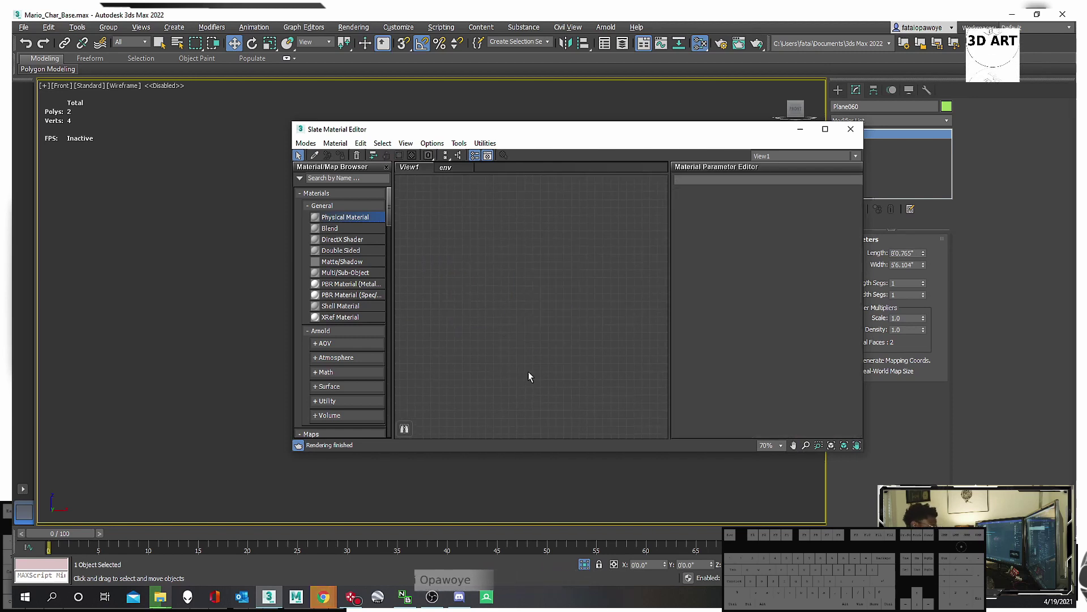
Start adding a general Bitmap map to View1 and browse this PC's drives for the Mario reference image.
{"action": "right_click", "coordinate": [488, 325]}
{"action": "mouse_move", "coordinate": [538, 342]}
{"action": "mouse_move", "coordinate": [657, 355]}
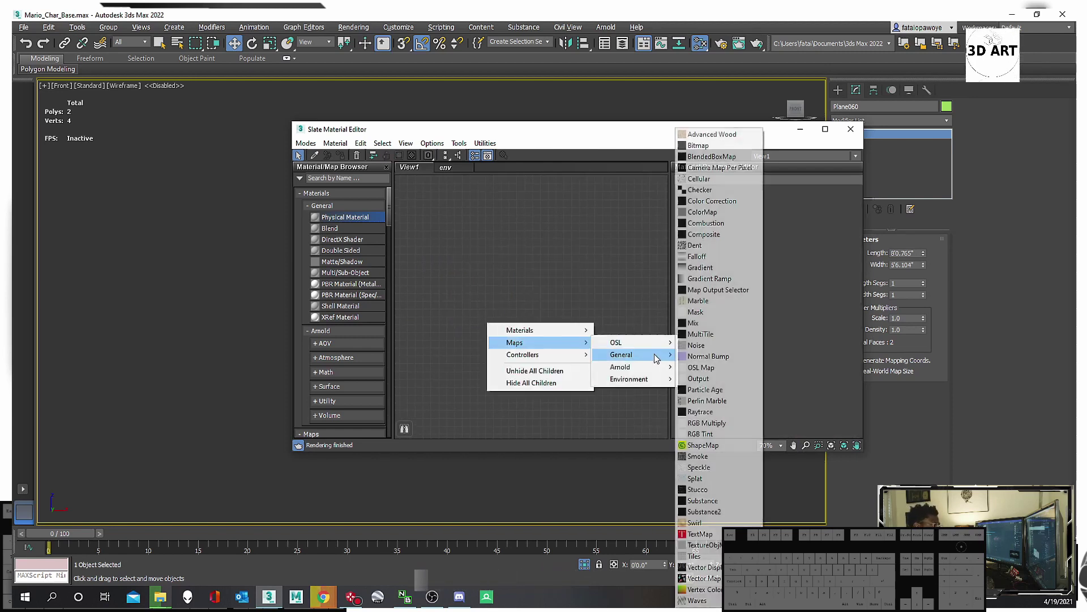
{"action": "left_click", "coordinate": [725, 148]}
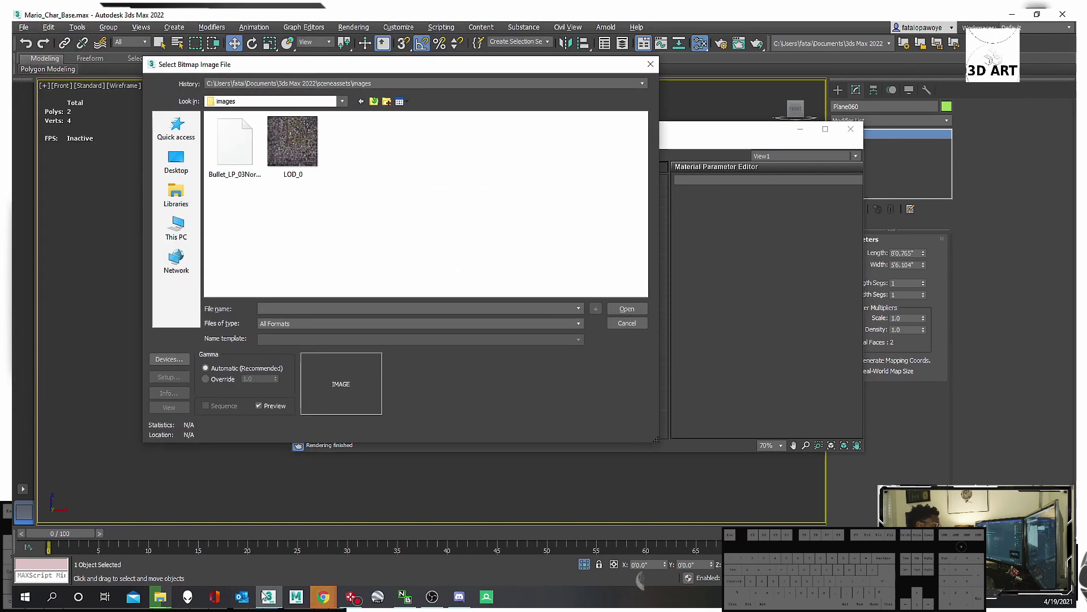
{"action": "mouse_move", "coordinate": [159, 599]}
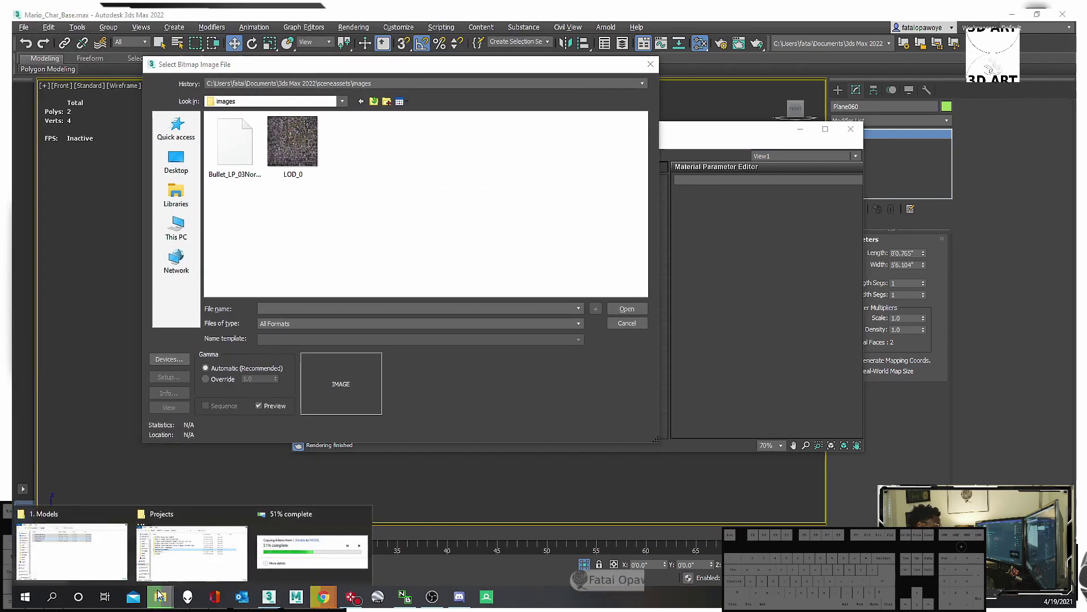
{"action": "left_click", "coordinate": [177, 232]}
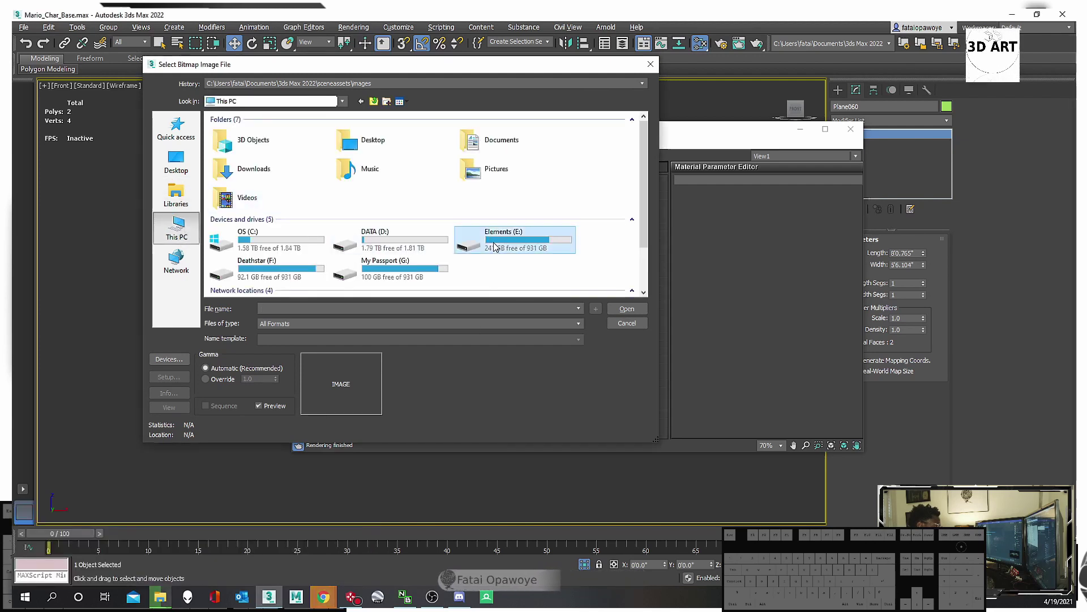
{"action": "double_click", "coordinate": [494, 247]}
{"action": "left_click", "coordinate": [361, 101]}
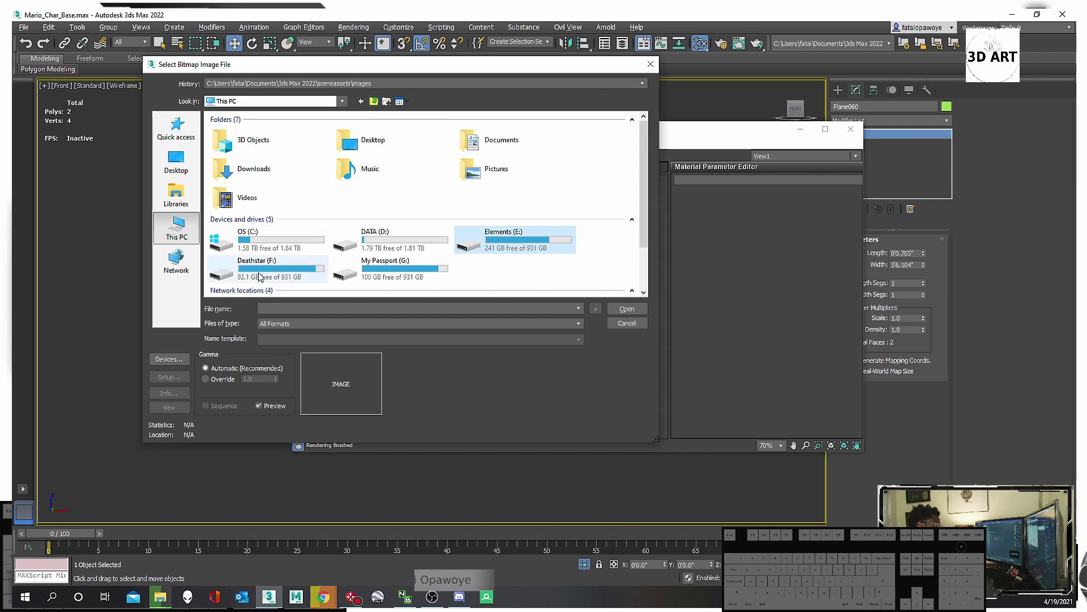
Load 1200px-Mario_New_Super_Mario_Bros_U_Deluxe.png from Assets, 3D Models, Mario_Level, refs on the Deathstar (F:) drive as the bitmap image.
{"action": "double_click", "coordinate": [258, 276]}
{"action": "double_click", "coordinate": [256, 140]}
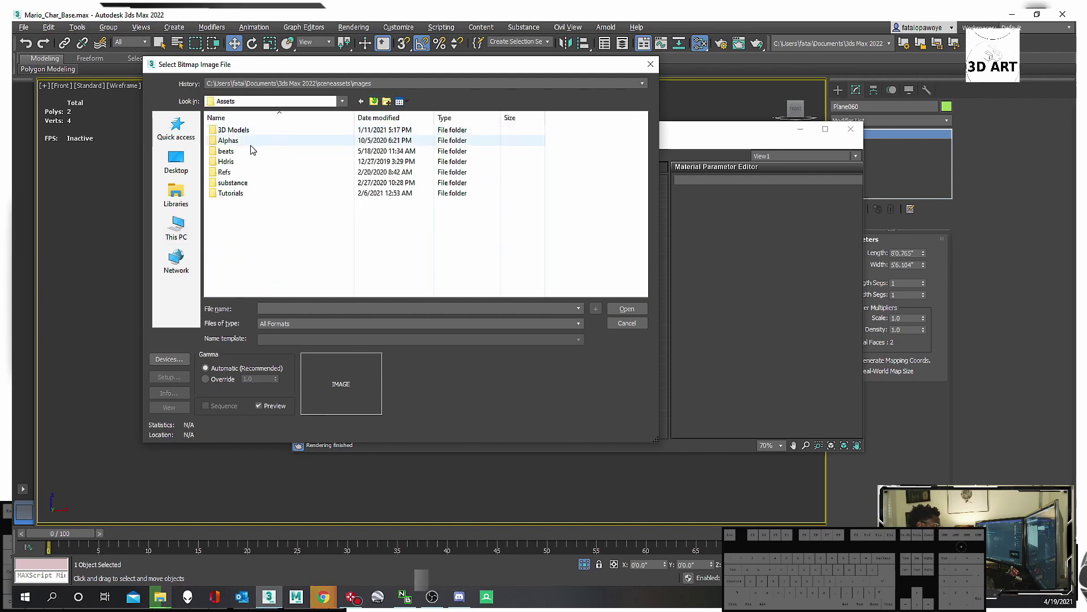
{"action": "double_click", "coordinate": [233, 130]}
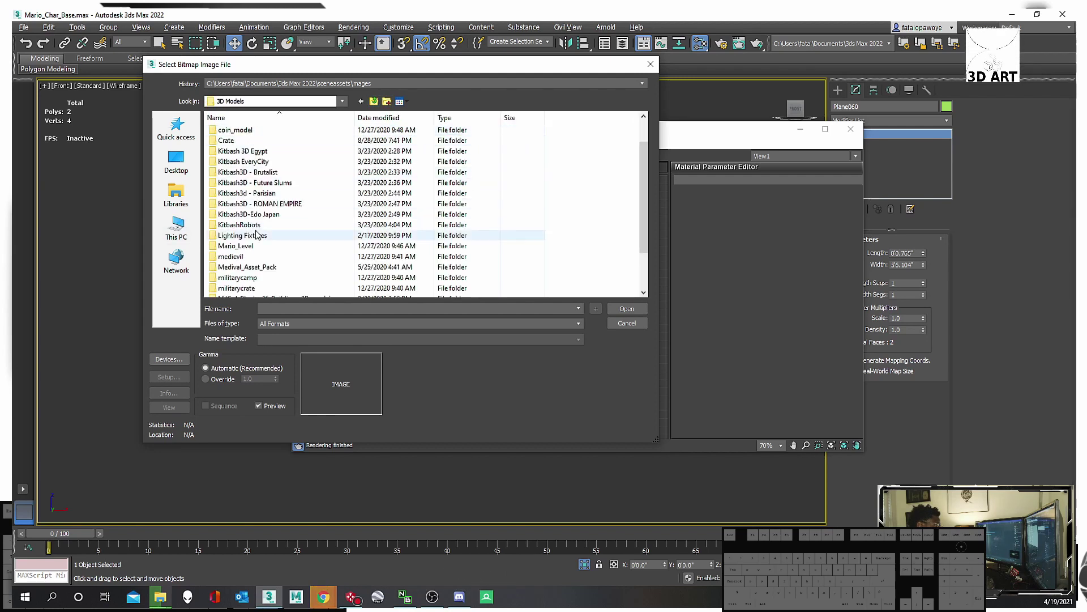
{"action": "scroll", "coordinate": [258, 235], "scroll_direction": "down", "scroll_amount": 1}
{"action": "double_click", "coordinate": [250, 215]}
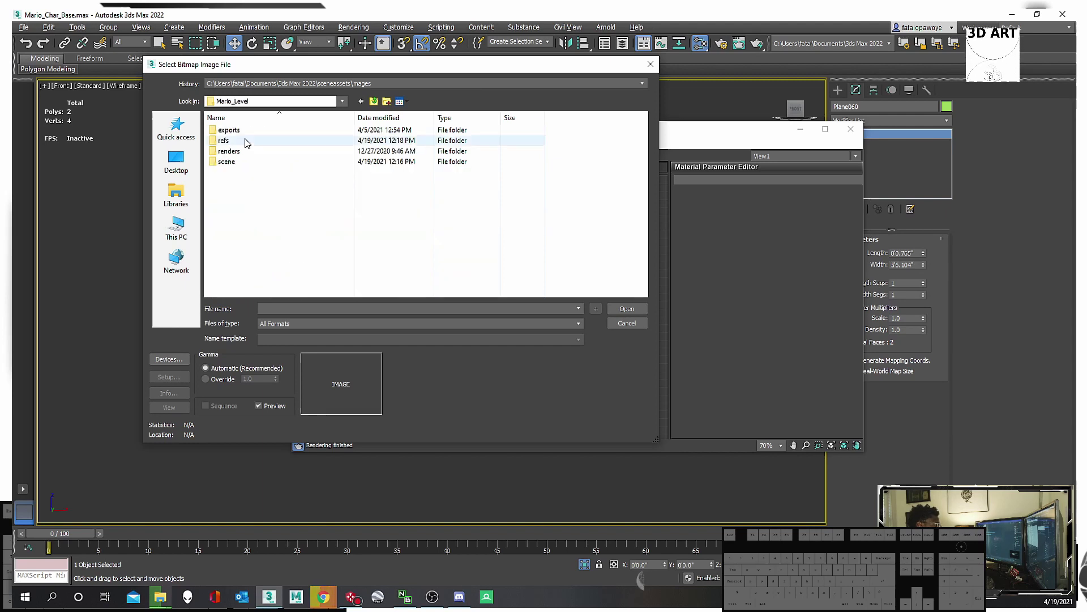
{"action": "double_click", "coordinate": [224, 140]}
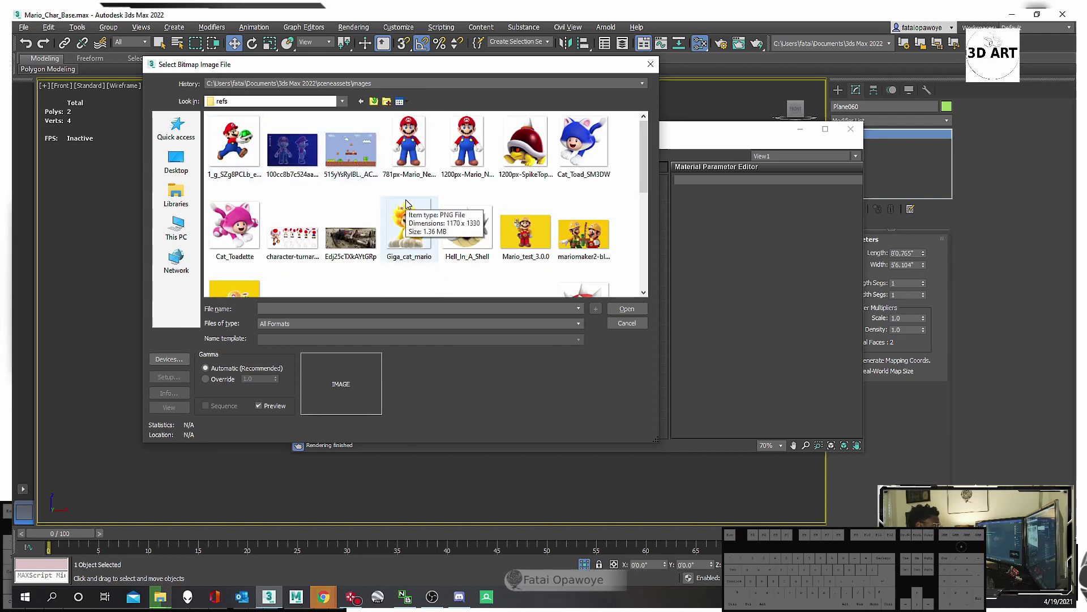
{"action": "left_click", "coordinate": [453, 150]}
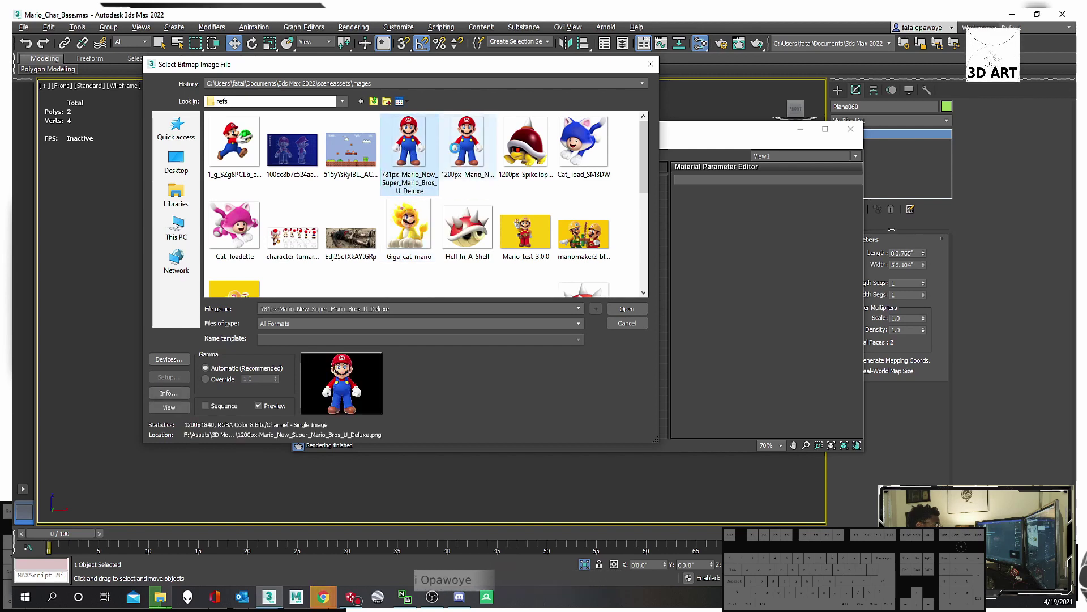
{"action": "double_click", "coordinate": [456, 152]}
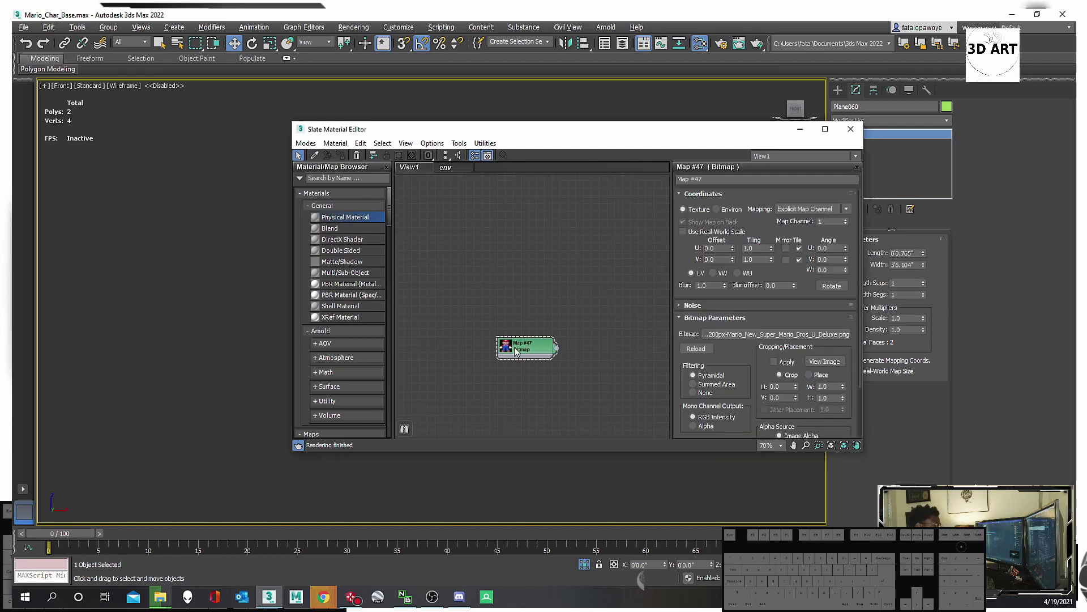
Connect the Mario bitmap to the Base Color Map of the Ref physical material and open that material's parameters.
{"action": "scroll", "coordinate": [512, 348], "scroll_direction": "down", "scroll_amount": 4}
{"action": "middle_click_drag", "start_coordinate": [499, 344], "coordinate": [492, 319]}
{"action": "scroll", "coordinate": [493, 318], "scroll_direction": "up", "scroll_amount": 5}
{"action": "left_click_drag", "start_coordinate": [499, 317], "coordinate": [524, 317]}
{"action": "middle_click_drag", "start_coordinate": [524, 319], "coordinate": [497, 283]}
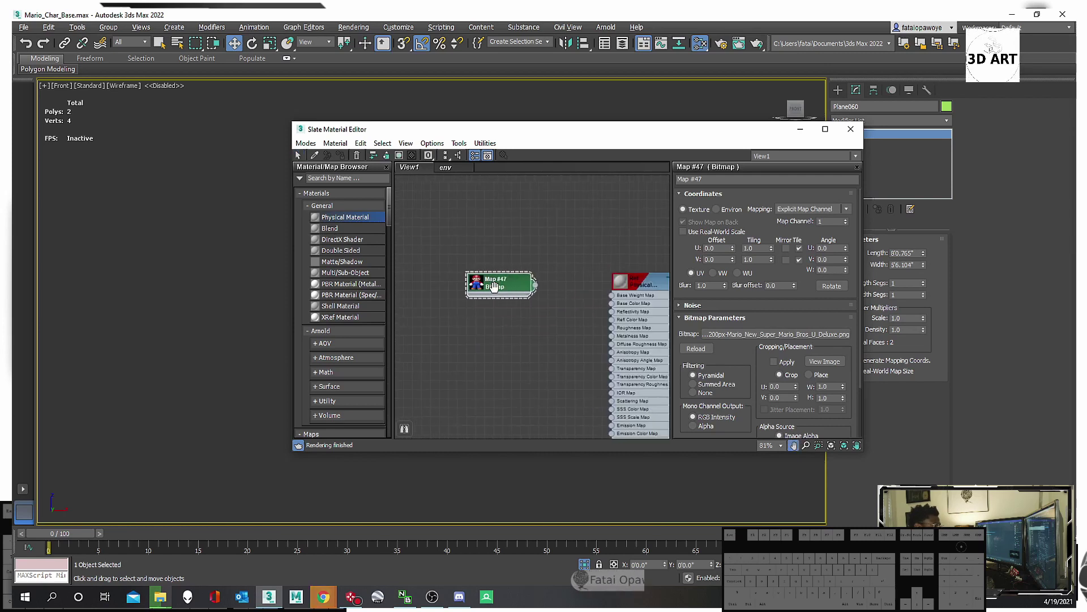
{"action": "left_click_drag", "start_coordinate": [530, 285], "coordinate": [606, 304]}
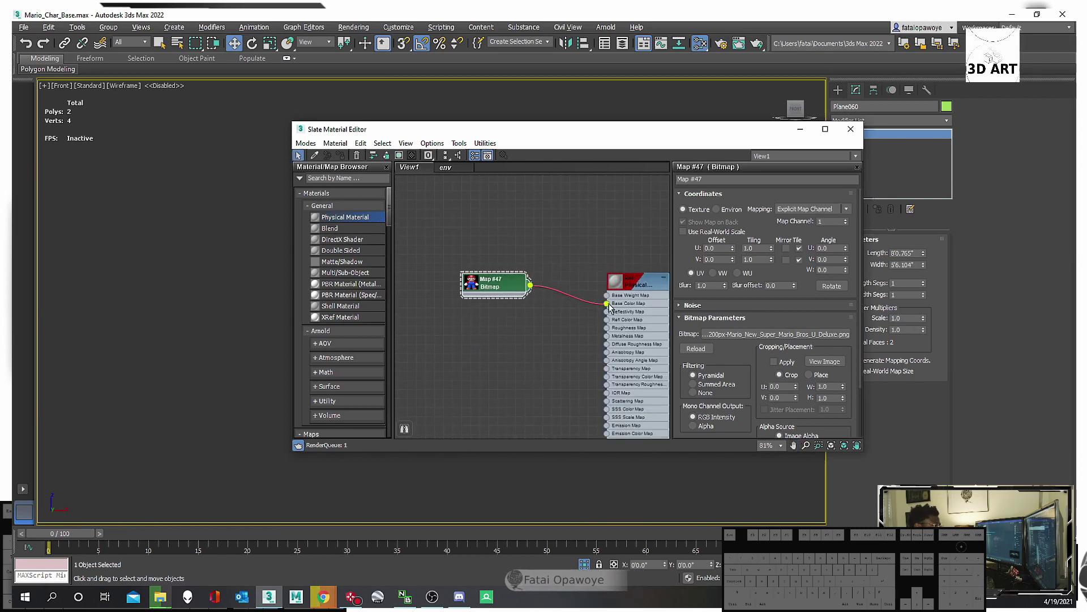
{"action": "double_click", "coordinate": [631, 280]}
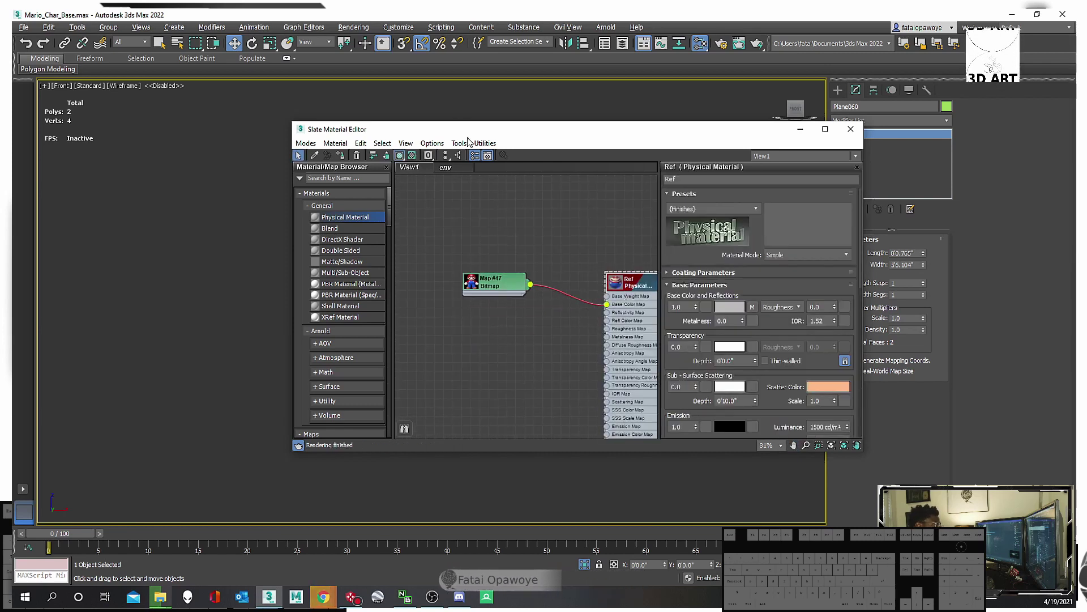
Move the Slate Material Editor off the reference plane and switch the Front viewport from wireframe to shaded display.
{"action": "left_click_drag", "start_coordinate": [472, 132], "coordinate": [667, 277]}
{"action": "middle_click_drag", "start_coordinate": [384, 294], "coordinate": [292, 295]}
{"action": "scroll", "coordinate": [300, 299], "scroll_direction": "up", "scroll_amount": 5}
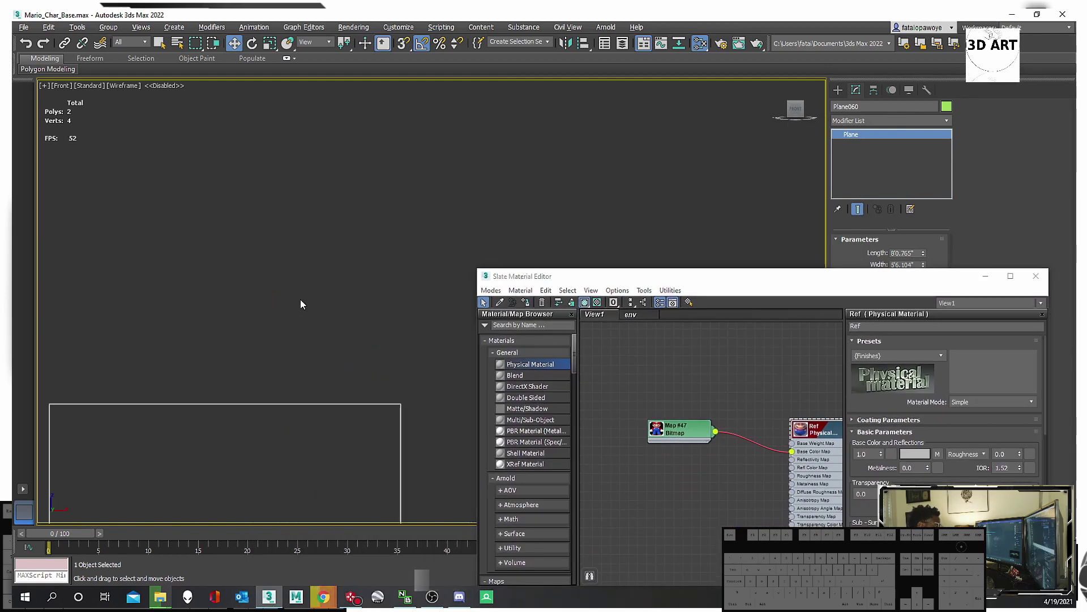
{"action": "middle_click_drag", "start_coordinate": [258, 343], "coordinate": [343, 156]}
{"action": "scroll", "coordinate": [314, 286], "scroll_direction": "down", "scroll_amount": 2}
{"action": "mouse_move", "coordinate": [317, 283]}
{"action": "middle_mouse_down"}
{"action": "mouse_move", "coordinate": [303, 206]}
{"action": "mouse_move", "coordinate": [300, 261]}
{"action": "middle_mouse_up"}
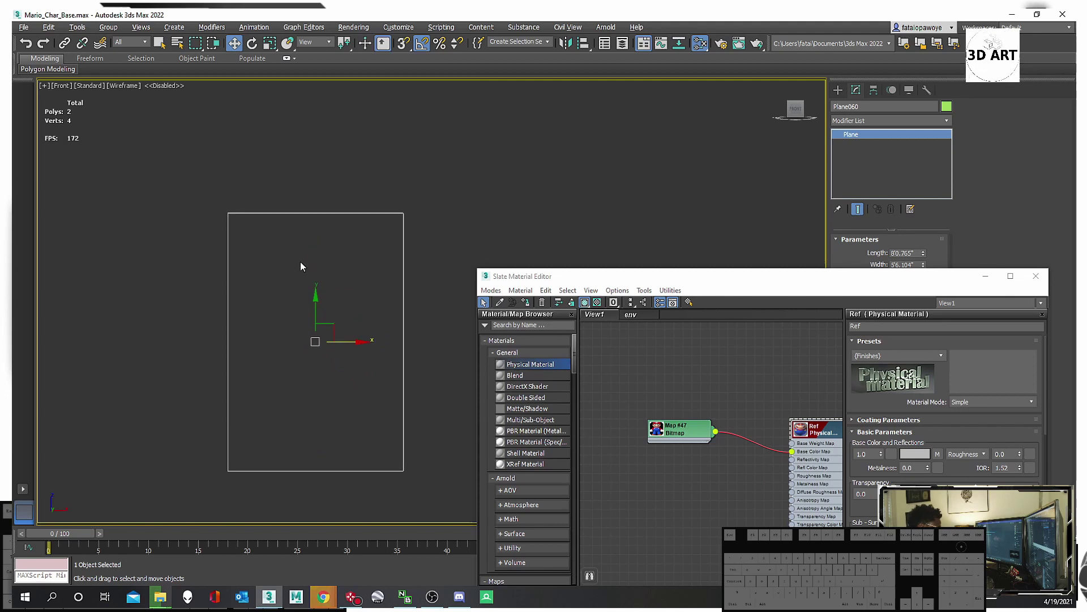
{"action": "key", "text": "F3"}
{"action": "scroll", "coordinate": [402, 273], "scroll_direction": "down", "scroll_amount": 2}
{"action": "middle_click_drag", "start_coordinate": [385, 308], "coordinate": [359, 284]}
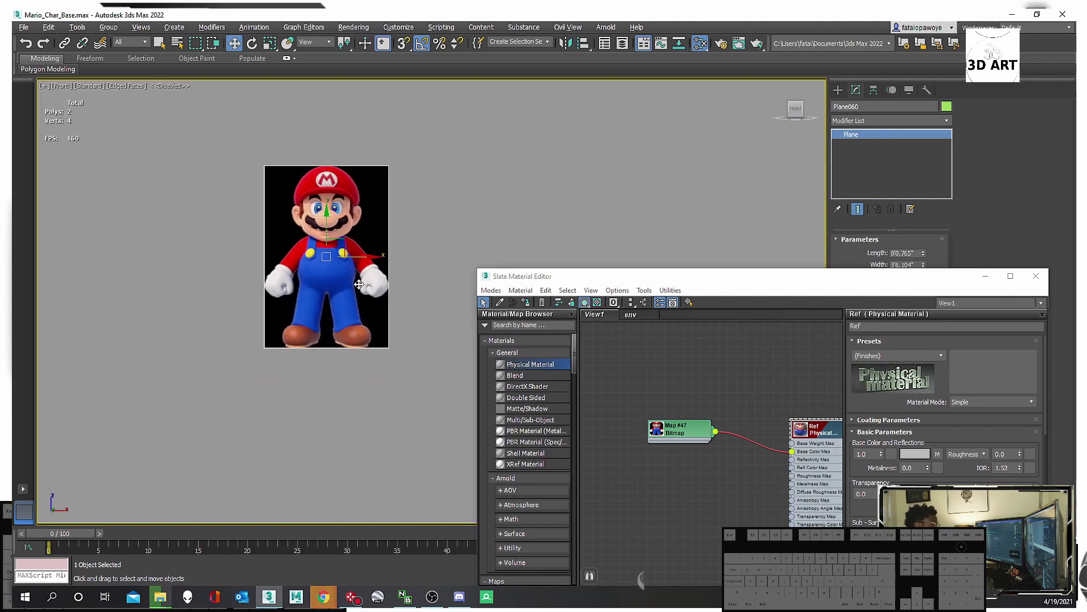
Inspect the Mario image on the plane up close and move the Slate Material Editor down clear of it.
{"action": "scroll", "coordinate": [331, 272], "scroll_direction": "up", "scroll_amount": 5}
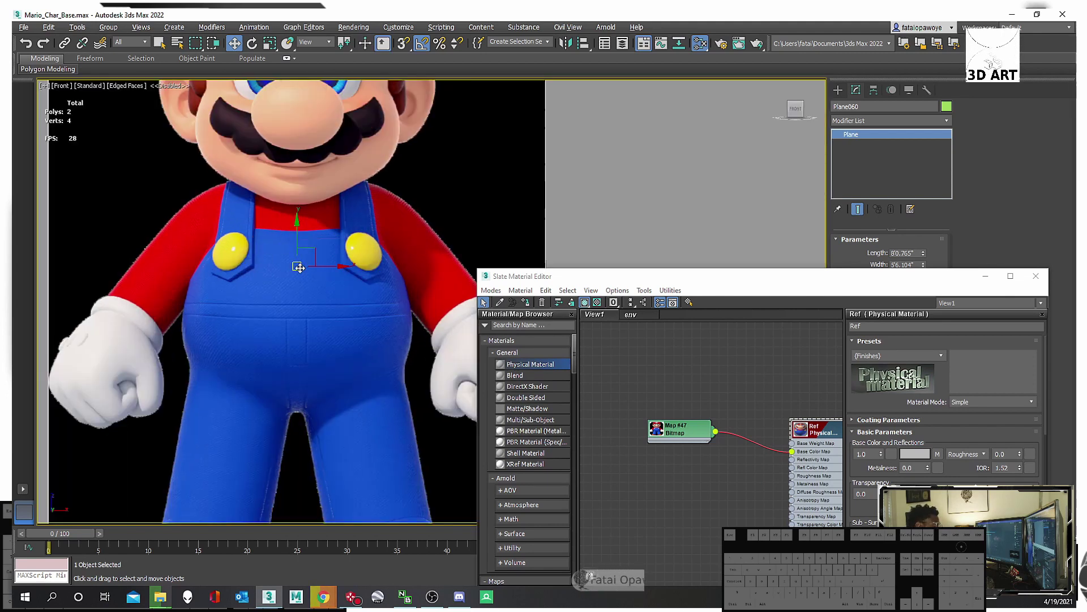
{"action": "scroll", "coordinate": [296, 266], "scroll_direction": "down", "scroll_amount": 1}
{"action": "scroll", "coordinate": [296, 270], "scroll_direction": "down", "scroll_amount": 3}
{"action": "left_click_drag", "start_coordinate": [679, 282], "coordinate": [376, 373]}
{"action": "middle_click_drag", "start_coordinate": [427, 221], "coordinate": [456, 295]}
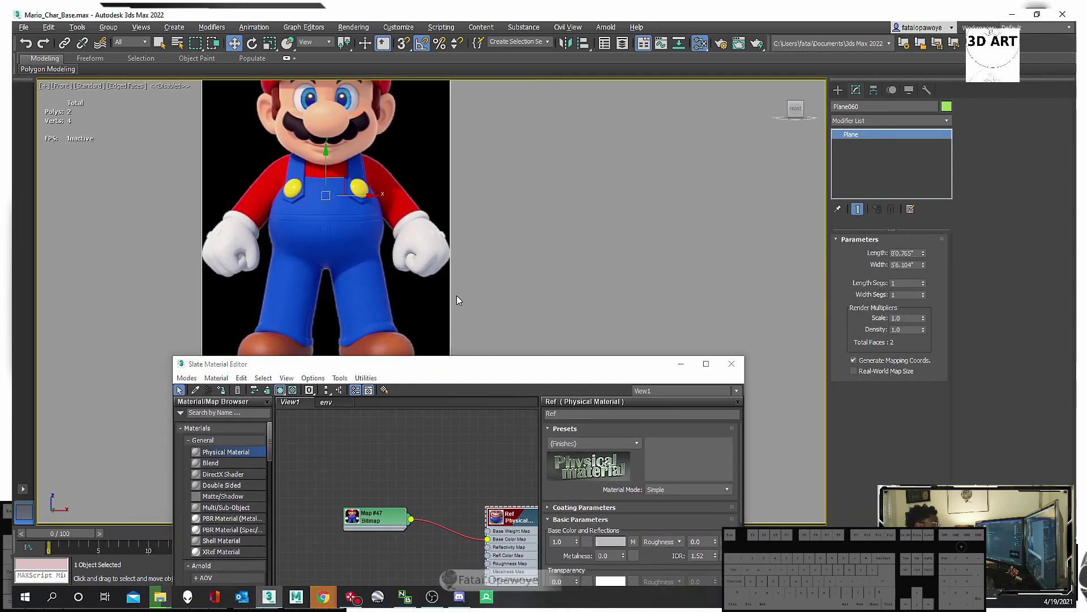
{"action": "left_click_drag", "start_coordinate": [489, 369], "coordinate": [427, 398]}
{"action": "middle_click_drag", "start_coordinate": [393, 242], "coordinate": [440, 303]}
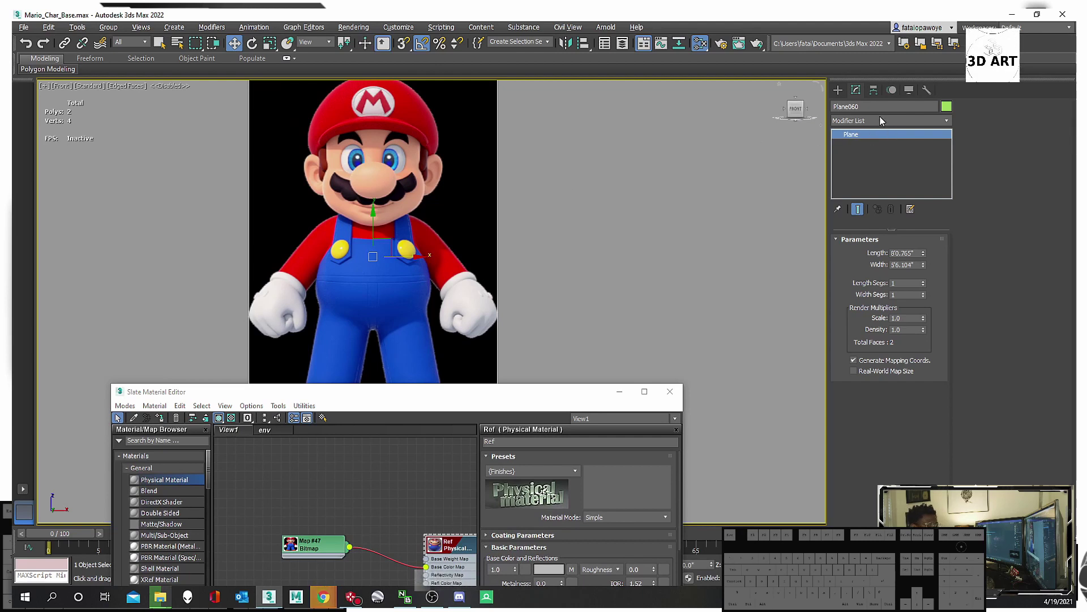
Add a UVW Map modifier to the plane and bitmap-fit it to the 1200px-Mario_New_Super_Mario_Bros_U_Deluxe image.
{"action": "left_click", "coordinate": [866, 123]}
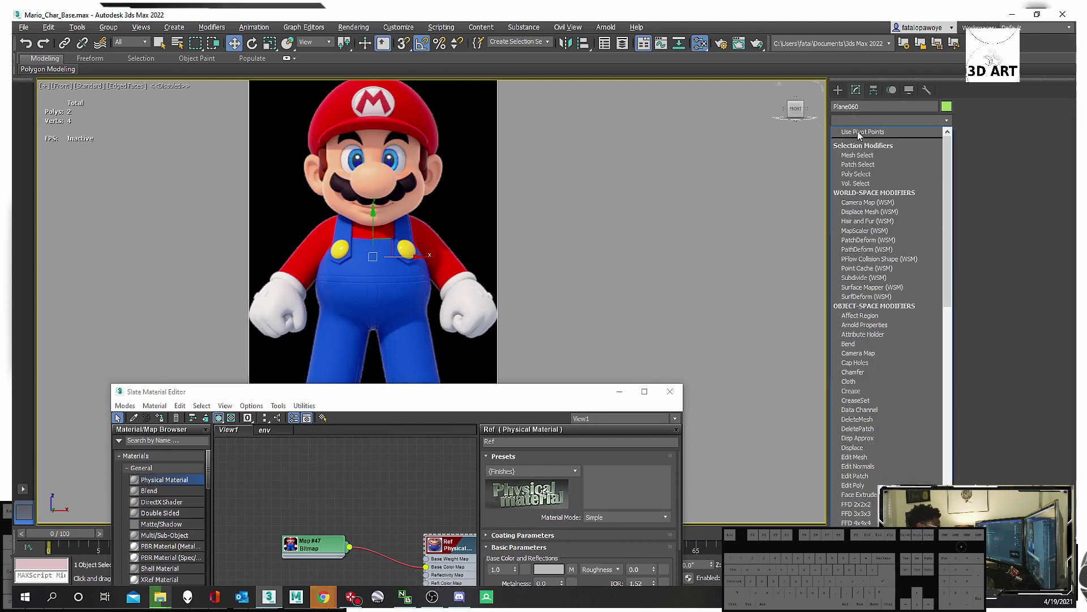
{"action": "type", "text": "u"}
{"action": "left_click", "coordinate": [861, 480]}
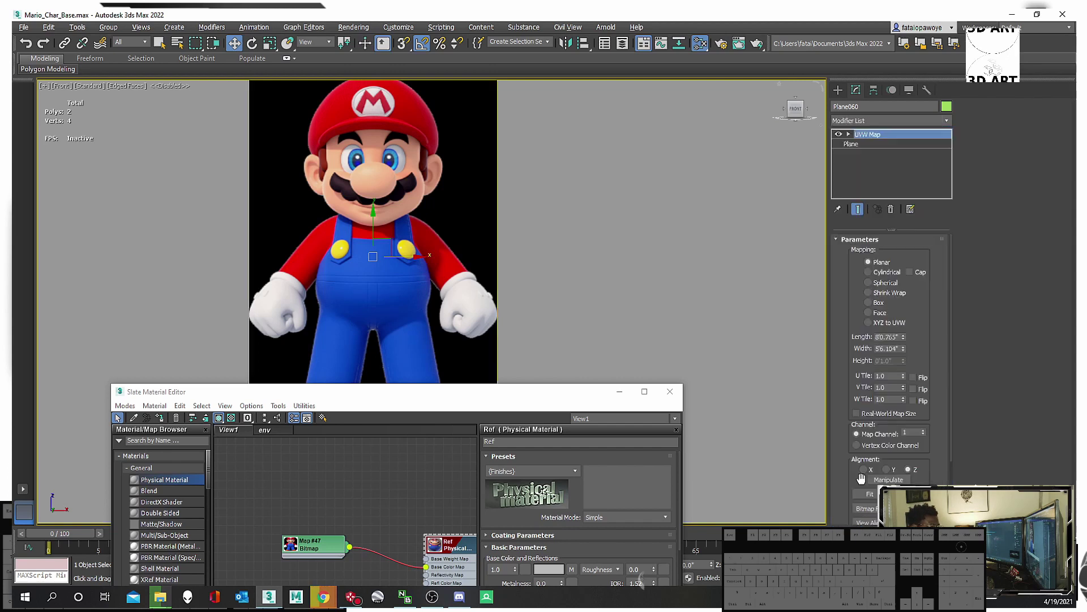
{"action": "scroll", "coordinate": [950, 367], "scroll_direction": "down", "scroll_amount": 3}
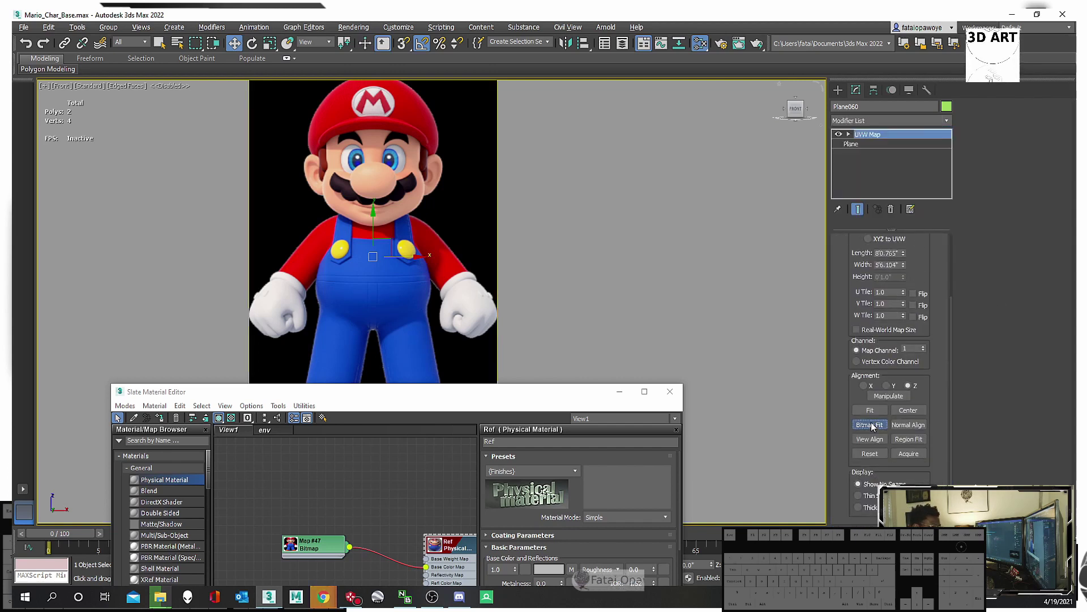
{"action": "left_click", "coordinate": [870, 426]}
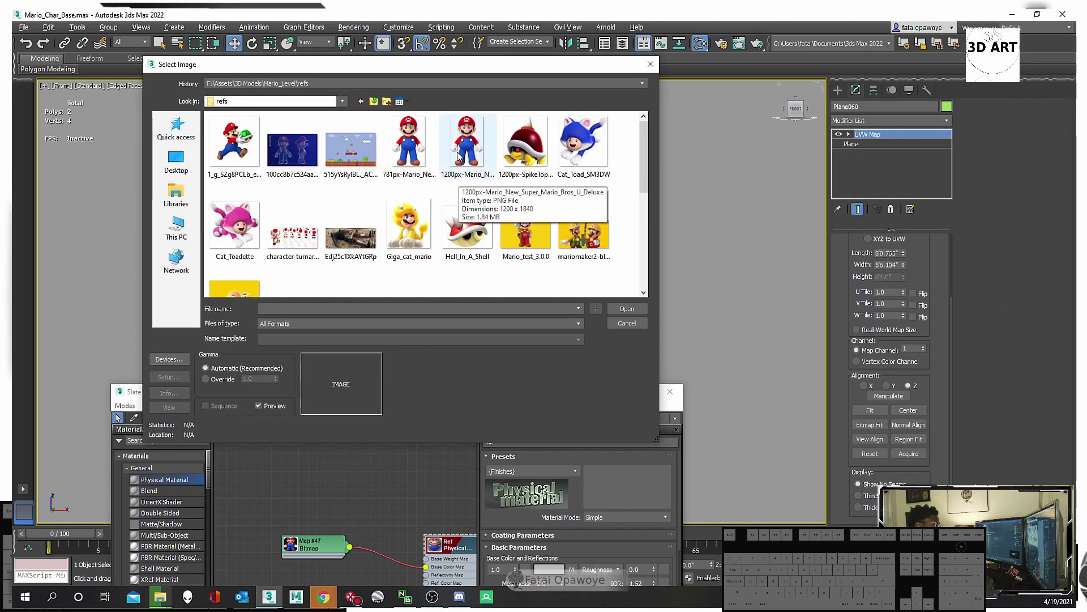
{"action": "left_click", "coordinate": [458, 155]}
{"action": "left_click", "coordinate": [623, 309]}
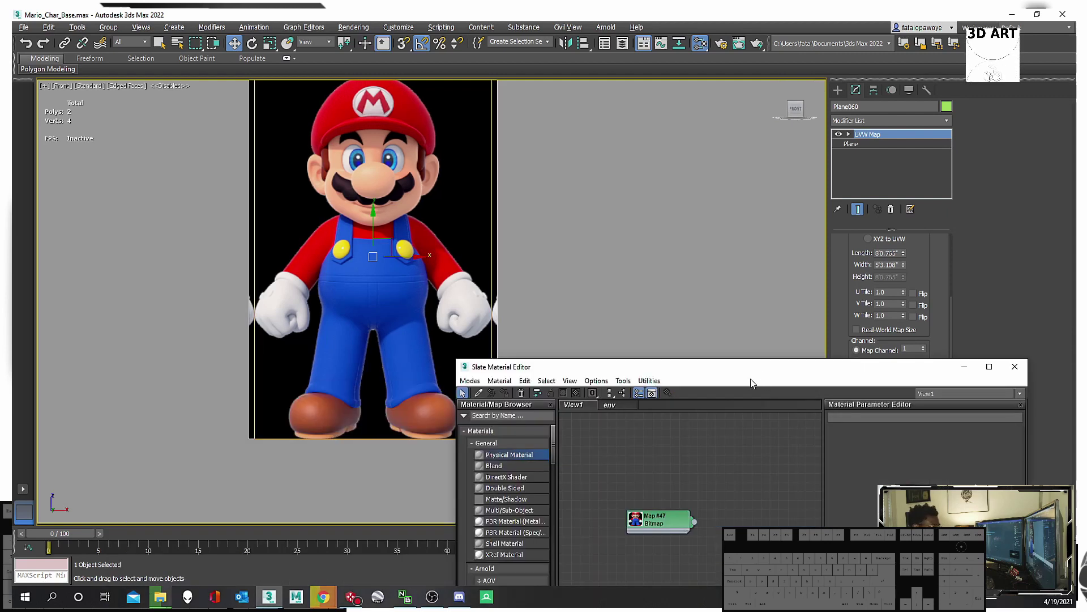
Minimise the Slate Material Editor to clear the view of the Mario reference plane.
{"action": "left_click_drag", "start_coordinate": [656, 370], "coordinate": [356, 313]}
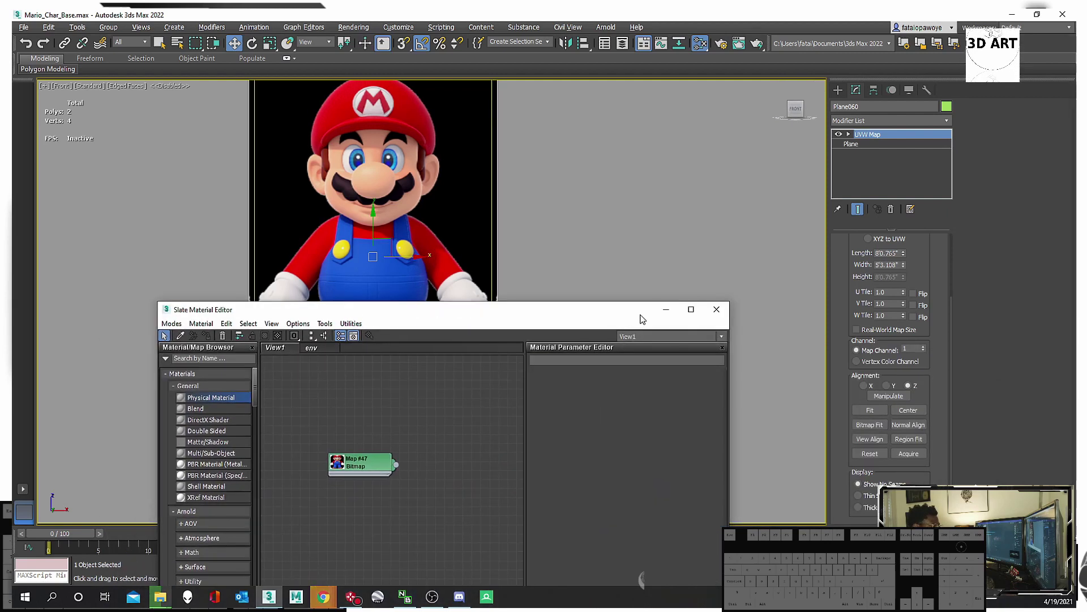
{"action": "left_click", "coordinate": [661, 312]}
{"action": "scroll", "coordinate": [258, 338], "scroll_direction": "up", "scroll_amount": 5}
{"action": "scroll", "coordinate": [247, 287], "scroll_direction": "down", "scroll_amount": 6}
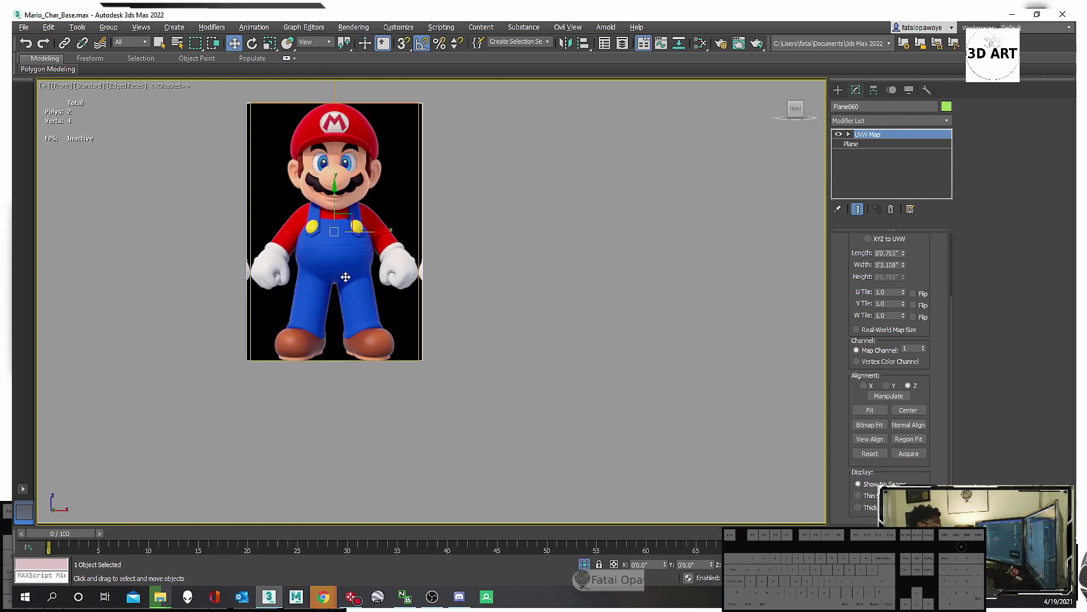
Narrow the base plane's width to 5'3.493" to trim the repeated glove edges, and deselect the plane.
{"action": "scroll", "coordinate": [430, 245], "scroll_direction": "up", "scroll_amount": 6}
{"action": "scroll", "coordinate": [522, 323], "scroll_direction": "up", "scroll_amount": 4}
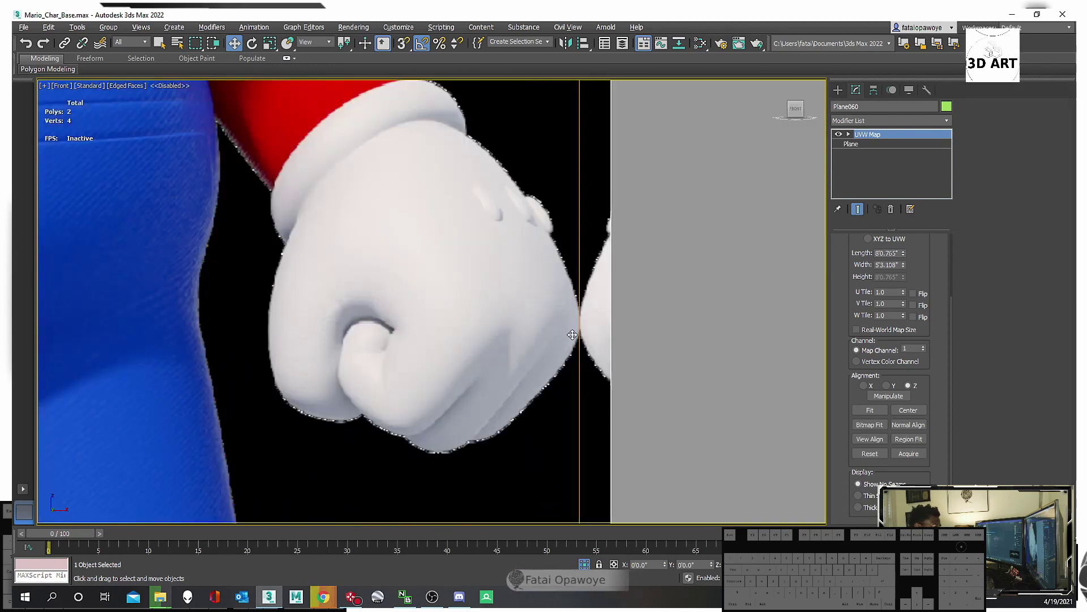
{"action": "left_click", "coordinate": [858, 145]}
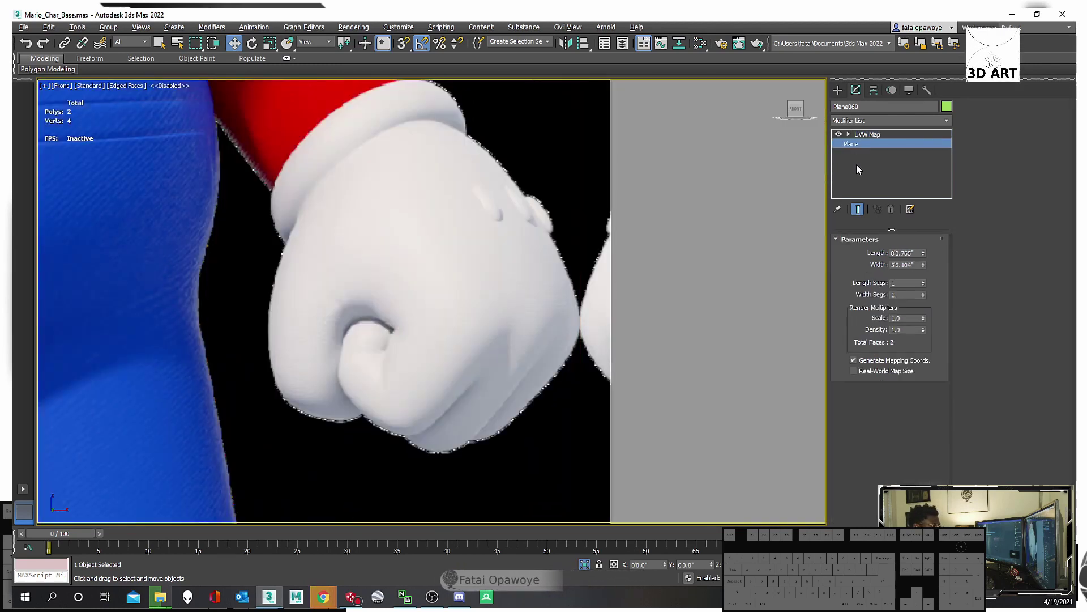
{"action": "left_click", "coordinate": [923, 267]}
{"action": "left_click_drag", "start_coordinate": [923, 269], "coordinate": [923, 264]}
{"action": "scroll", "coordinate": [560, 317], "scroll_direction": "down", "scroll_amount": 10}
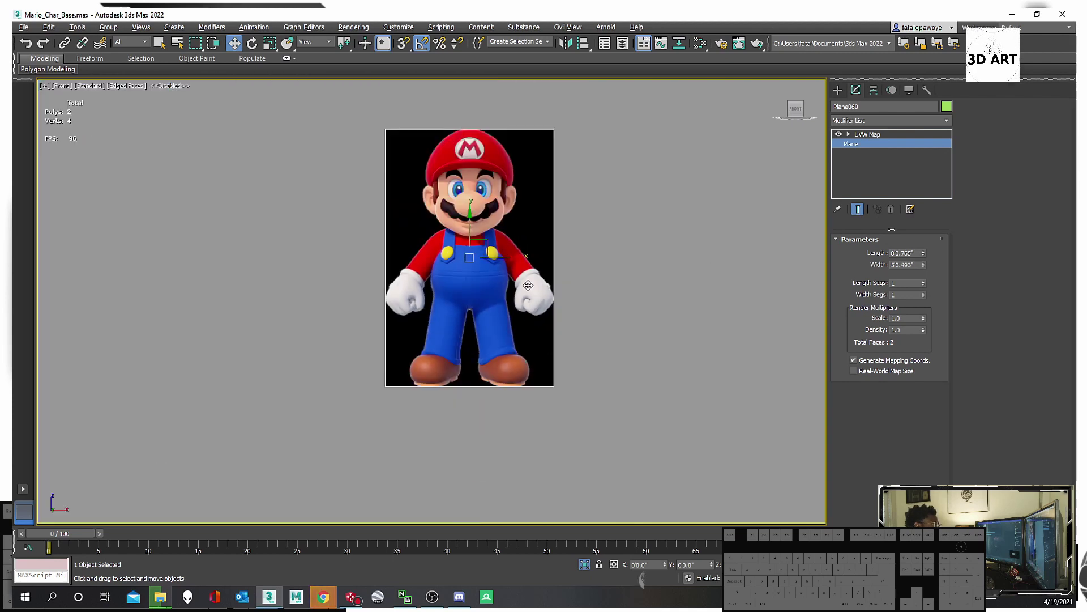
{"action": "scroll", "coordinate": [586, 250], "scroll_direction": "up", "scroll_amount": 3}
{"action": "left_click", "coordinate": [619, 164]}
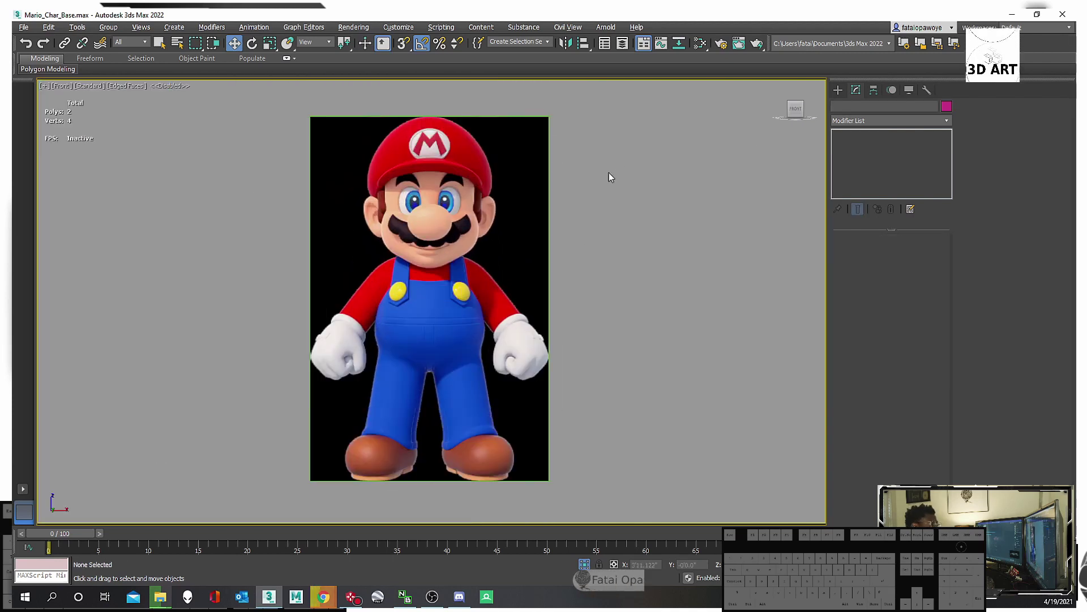
Select the Mario plane and freeze it in its object properties.
{"action": "left_click", "coordinate": [838, 89]}
{"action": "left_click", "coordinate": [501, 152]}
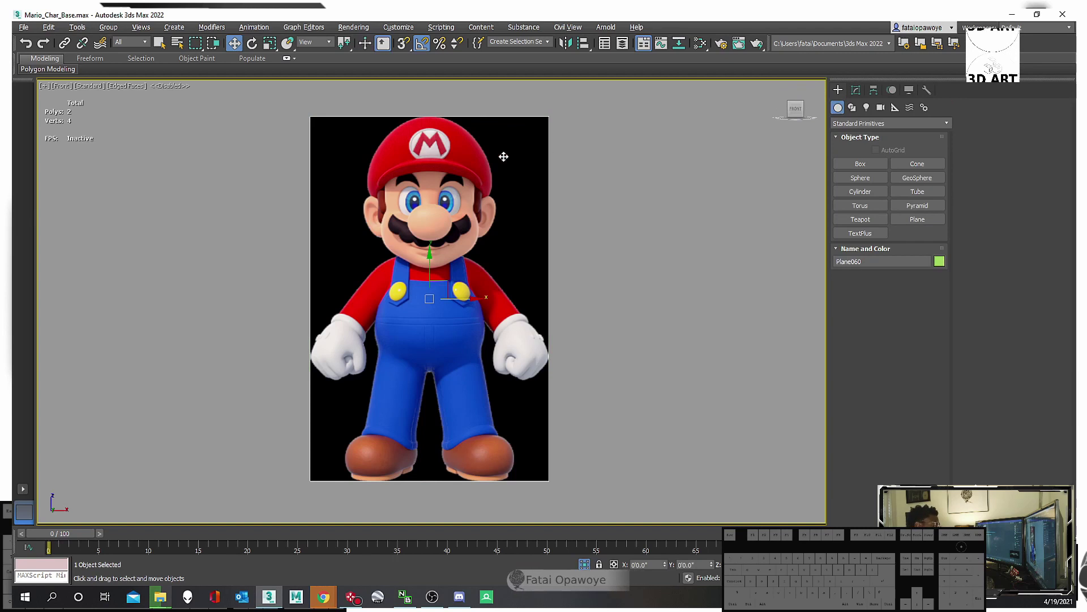
{"action": "right_click", "coordinate": [431, 209]}
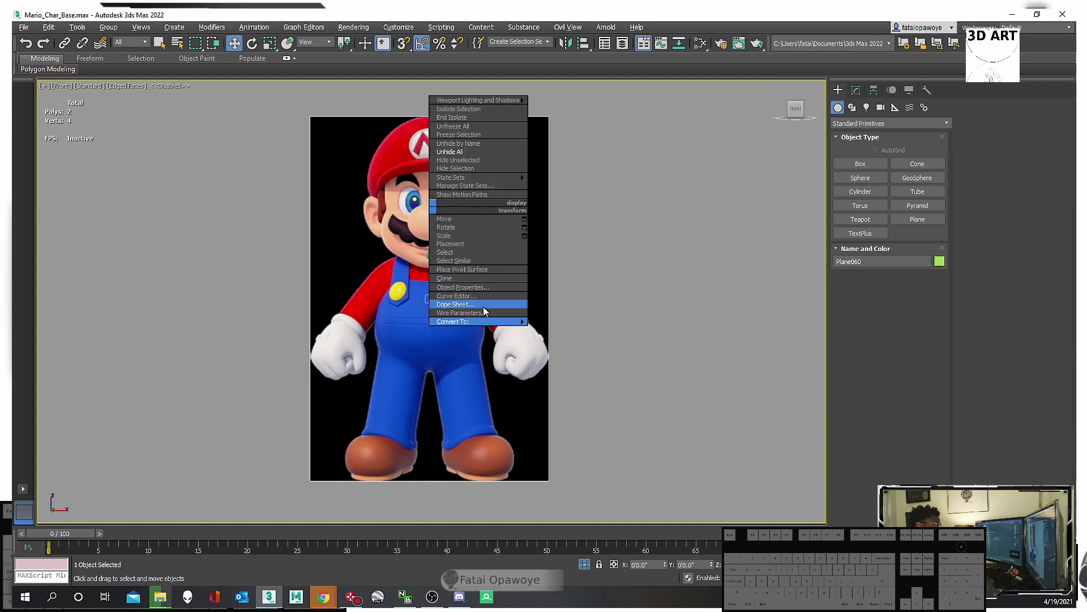
{"action": "left_click", "coordinate": [486, 287]}
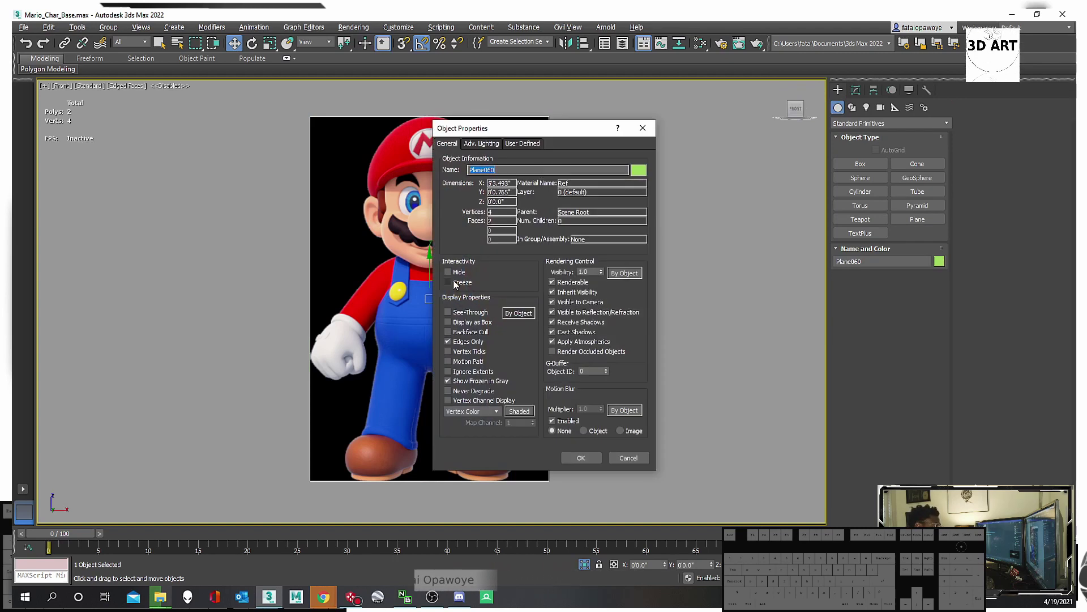
{"action": "left_click_drag", "start_coordinate": [525, 136], "coordinate": [744, 119]}
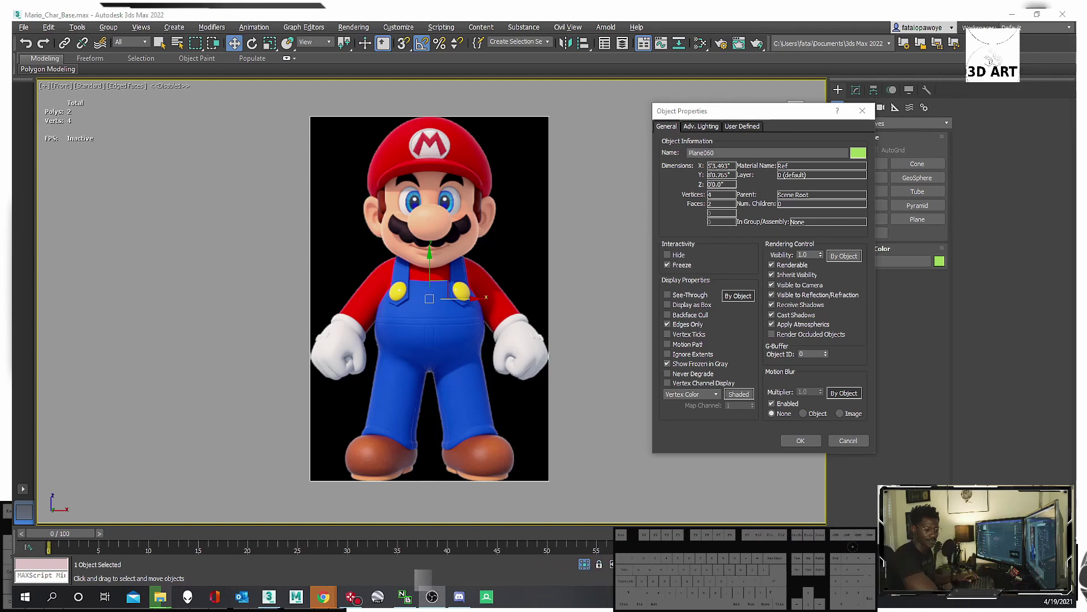
{"action": "left_click", "coordinate": [801, 441]}
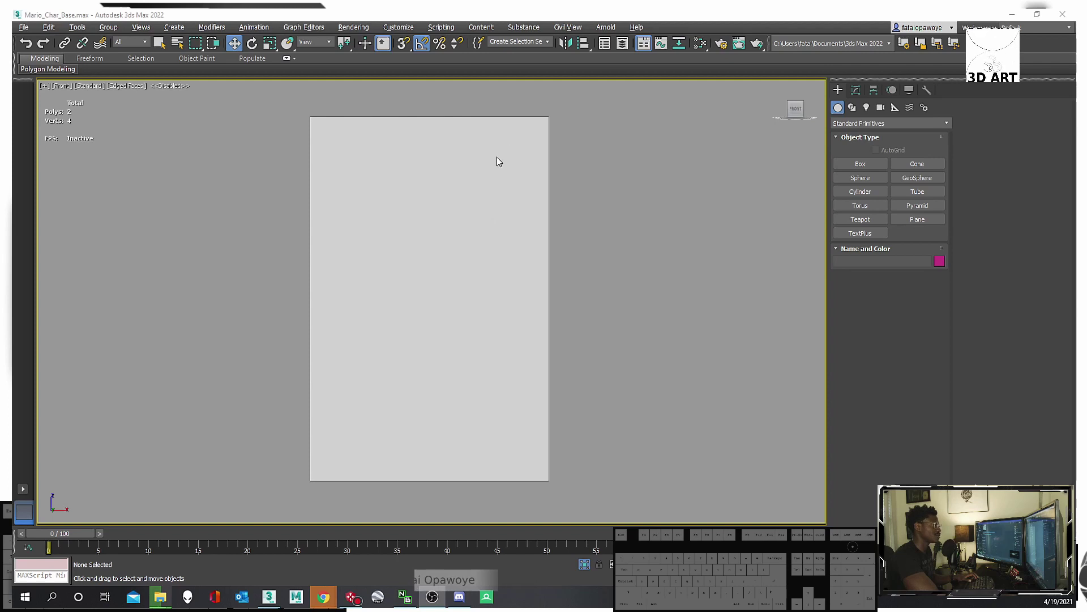
Unfreeze the plane, then freeze it again with Show Frozen in Gray turned off in its object properties.
{"action": "right_click", "coordinate": [519, 202]}
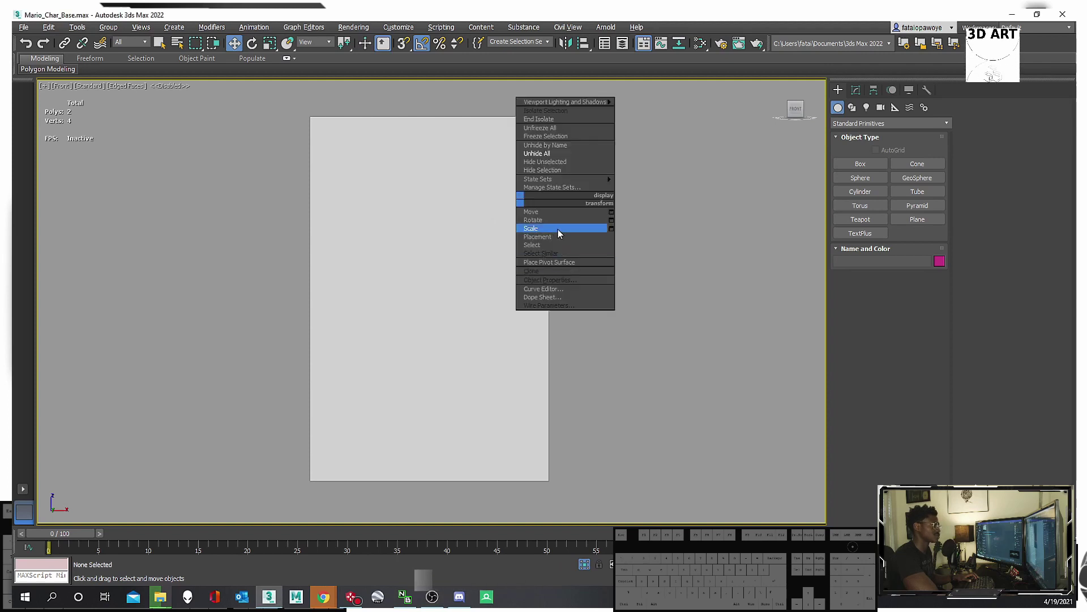
{"action": "left_click", "coordinate": [568, 130]}
{"action": "left_click", "coordinate": [496, 167]}
{"action": "right_click", "coordinate": [496, 167]}
{"action": "left_click", "coordinate": [521, 245]}
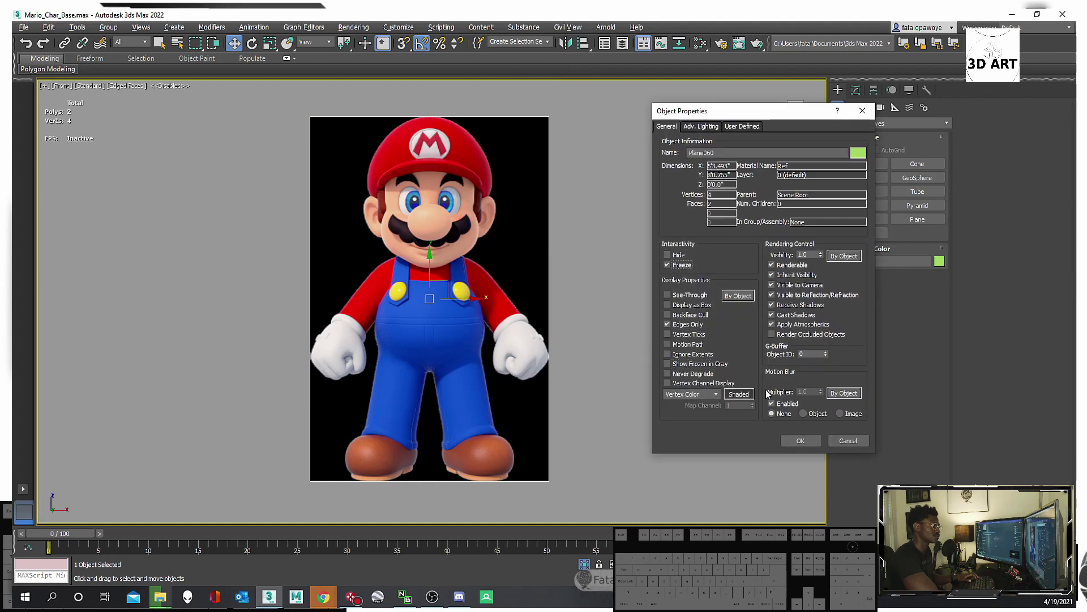
{"action": "left_click", "coordinate": [799, 441]}
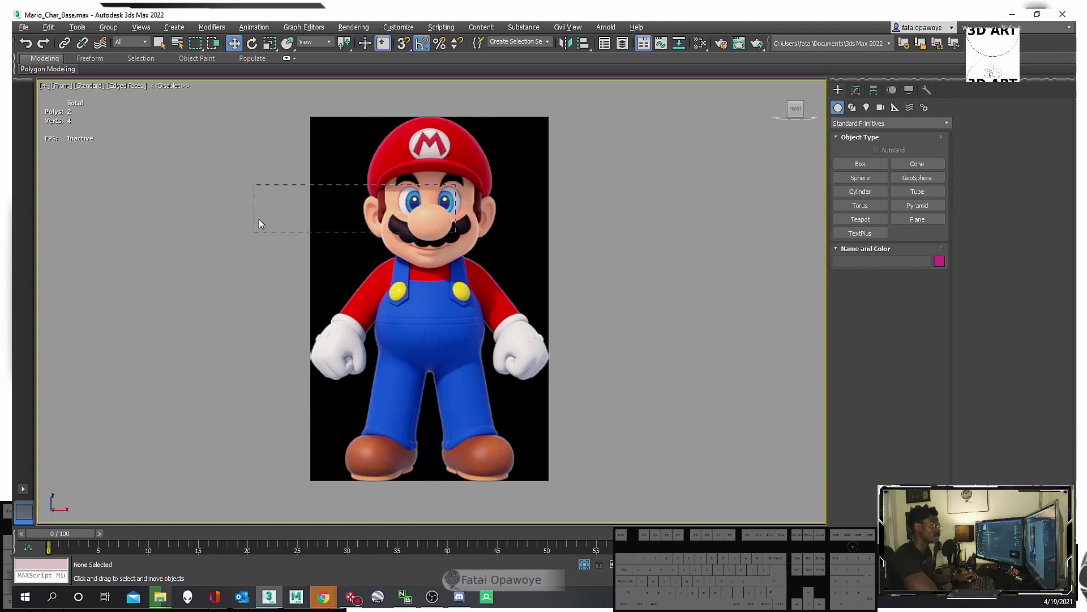
Test the frozen Mario plane with selection windows across it.
{"action": "left_click_drag", "start_coordinate": [283, 114], "coordinate": [617, 470]}
{"action": "left_click_drag", "start_coordinate": [583, 287], "coordinate": [241, 525]}
{"action": "middle_click_drag", "start_coordinate": [473, 394], "coordinate": [467, 376]}
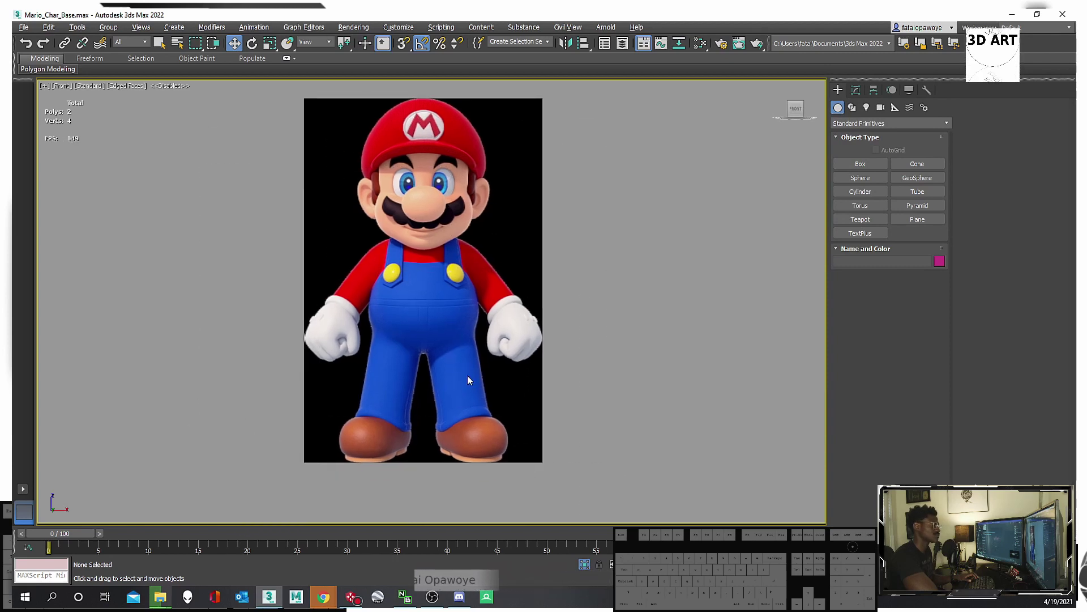
{"action": "middle_click_drag", "start_coordinate": [601, 205], "coordinate": [585, 229]}
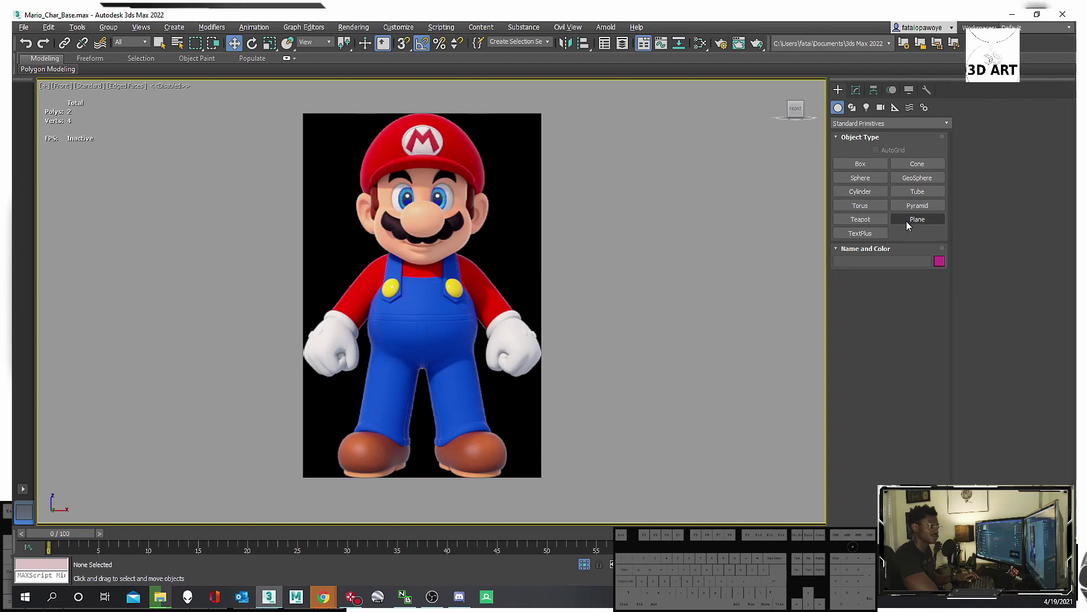
{"action": "middle_click_drag", "start_coordinate": [533, 481], "coordinate": [532, 470]}
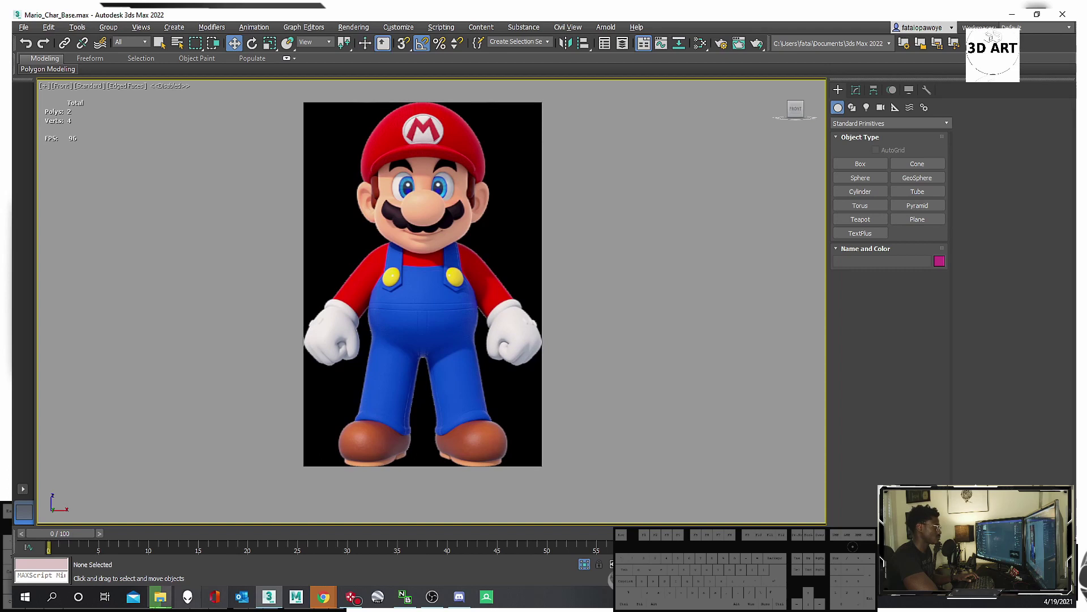
Search the computer for "pure re" and close the search.
{"action": "left_click", "coordinate": [51, 596]}
{"action": "type", "text": "pure"}
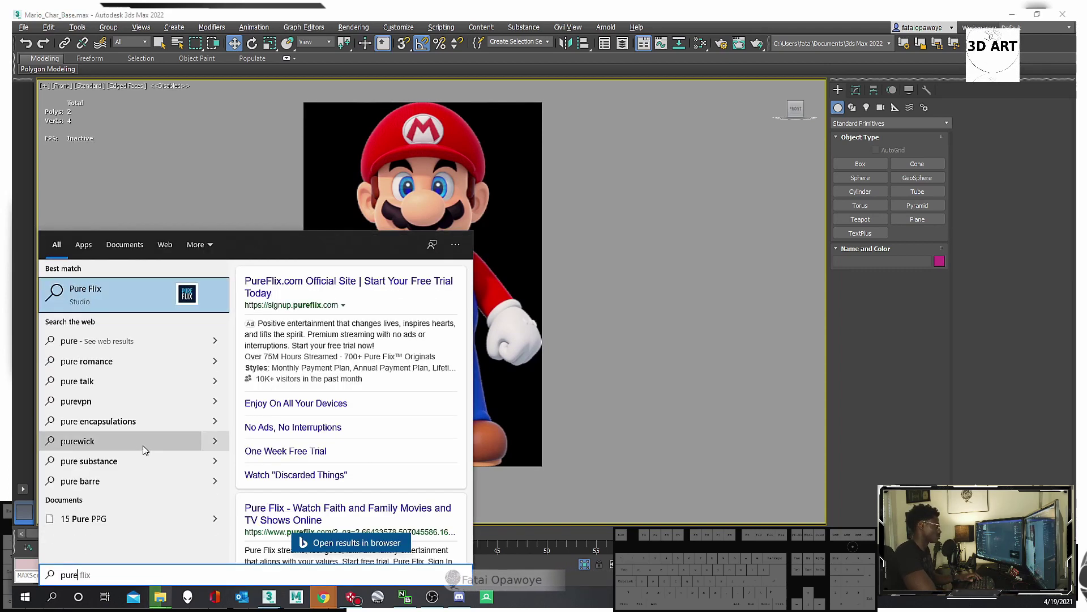
{"action": "type", "text": " re"}
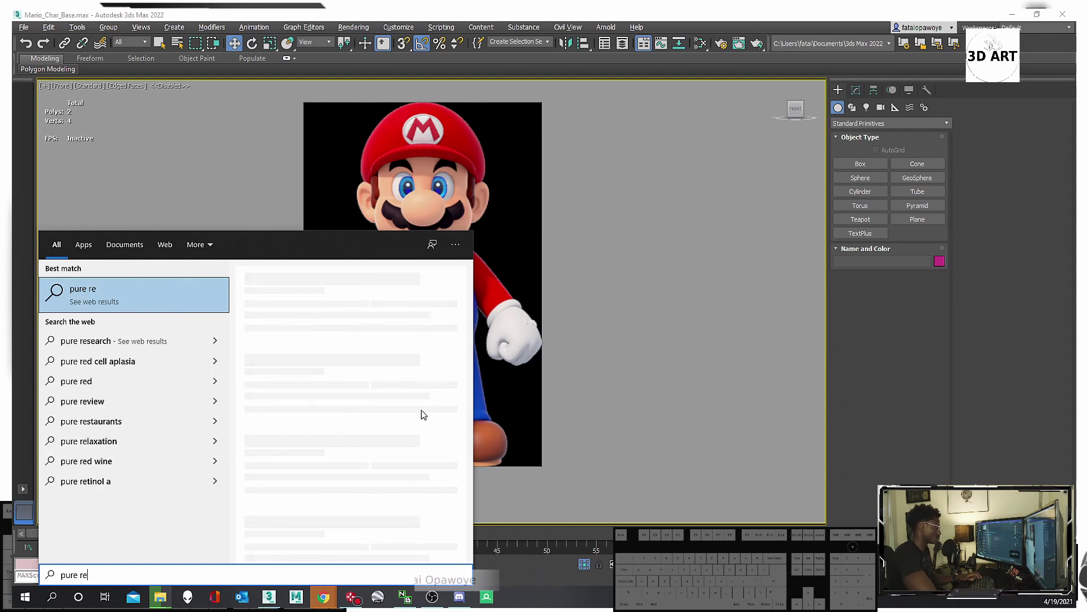
{"action": "left_click", "coordinate": [618, 382]}
Unfreeze the Mario reference plane.
{"action": "middle_click_drag", "start_coordinate": [471, 334], "coordinate": [374, 362]}
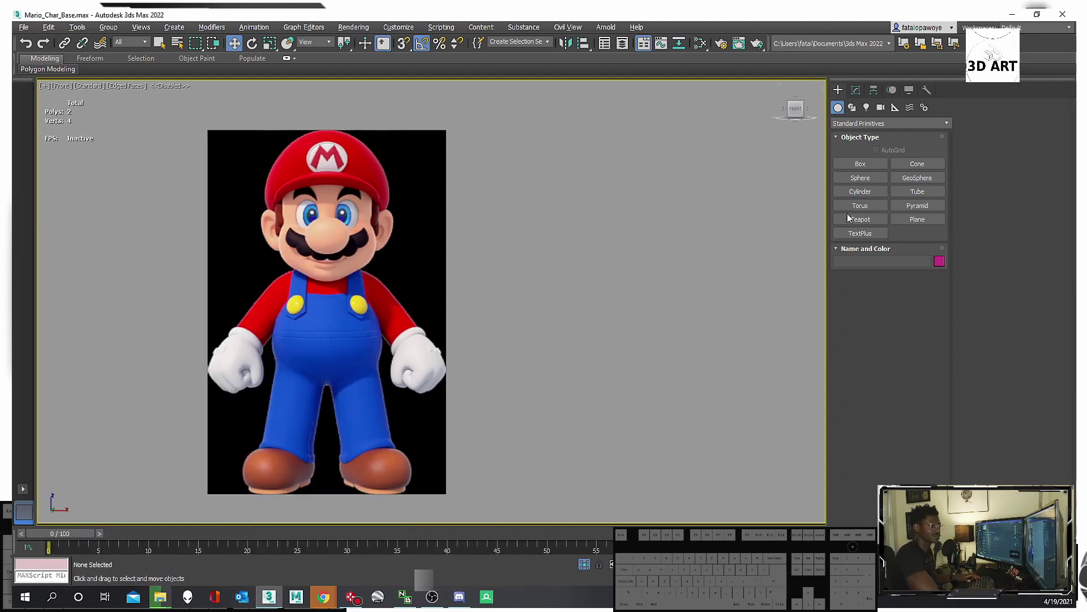
{"action": "right_click", "coordinate": [619, 351]}
{"action": "left_click", "coordinate": [664, 280]}
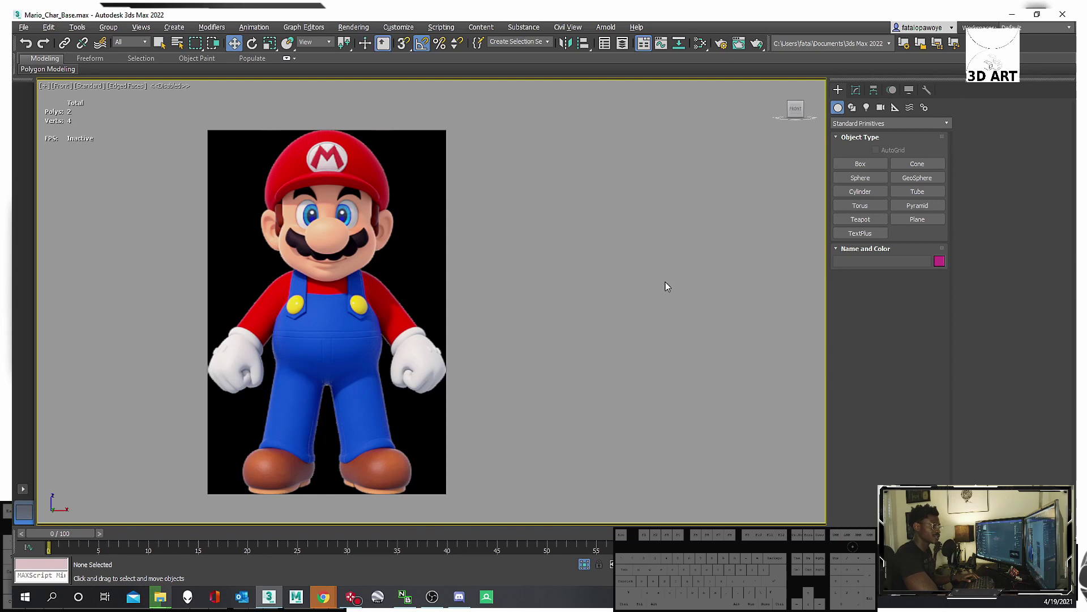
Clone the Mario plane along X as three copies placed side by side in a row.
{"action": "left_click", "coordinate": [376, 271]}
{"action": "scroll", "coordinate": [257, 304], "scroll_direction": "down", "scroll_amount": 4}
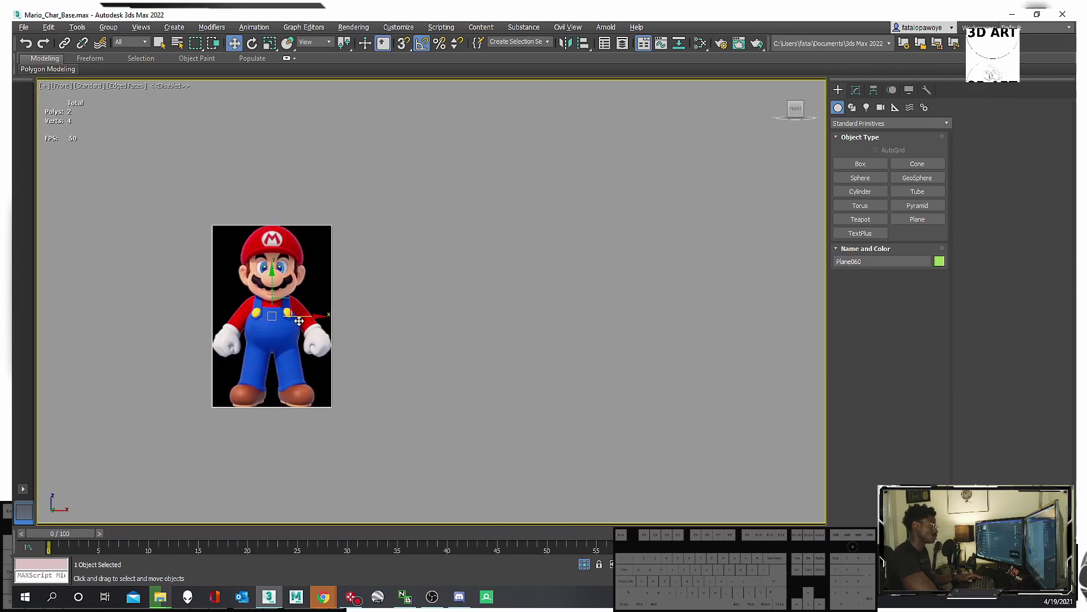
{"action": "mouse_move", "coordinate": [299, 320]}
{"action": "left_mouse_down", "text": "shift"}
{"action": "mouse_move", "coordinate": [432, 346]}
{"action": "mouse_move", "coordinate": [424, 356]}
{"action": "left_mouse_up", "text": "shift"}
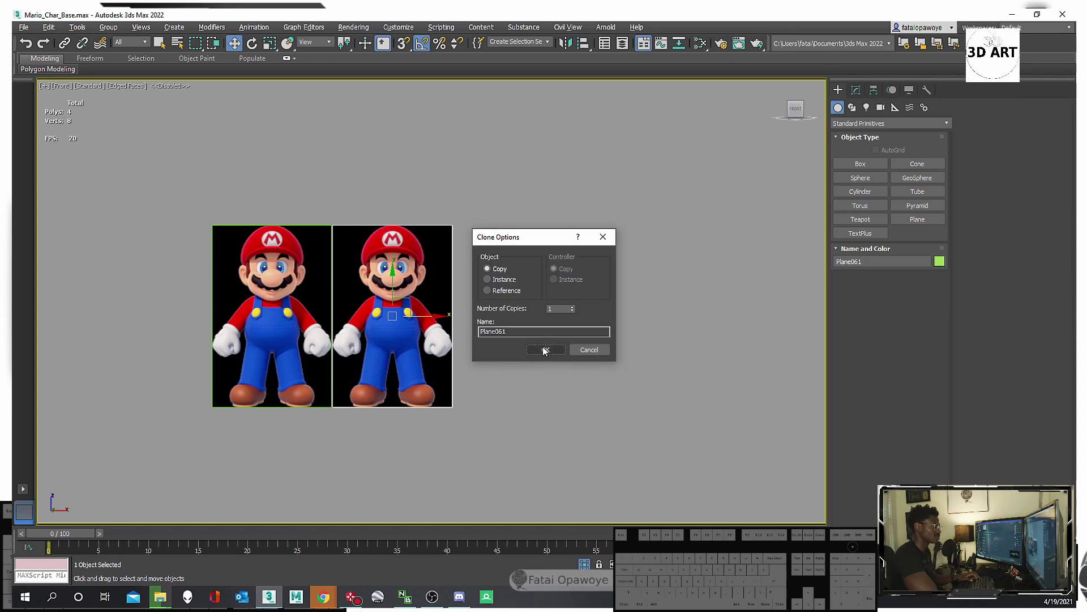
{"action": "left_click", "coordinate": [573, 307]}
{"action": "left_click", "coordinate": [572, 306]}
{"action": "left_click", "coordinate": [545, 350]}
{"action": "mouse_move", "coordinate": [543, 352]}
{"action": "middle_mouse_down"}
{"action": "mouse_move", "coordinate": [425, 309]}
{"action": "mouse_move", "coordinate": [399, 266]}
{"action": "middle_mouse_up"}
Select the second plane in the row and add a new Physical Material node in the Slate Material Editor.
{"action": "left_click", "coordinate": [355, 399]}
{"action": "key", "text": "m"}
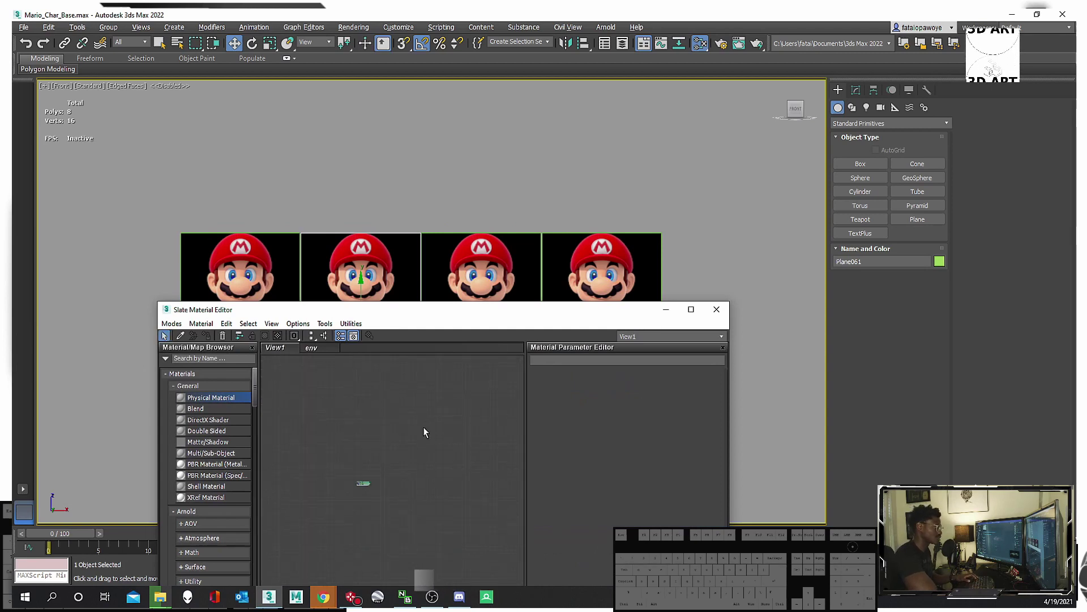
{"action": "left_click_drag", "start_coordinate": [525, 317], "coordinate": [579, 222]}
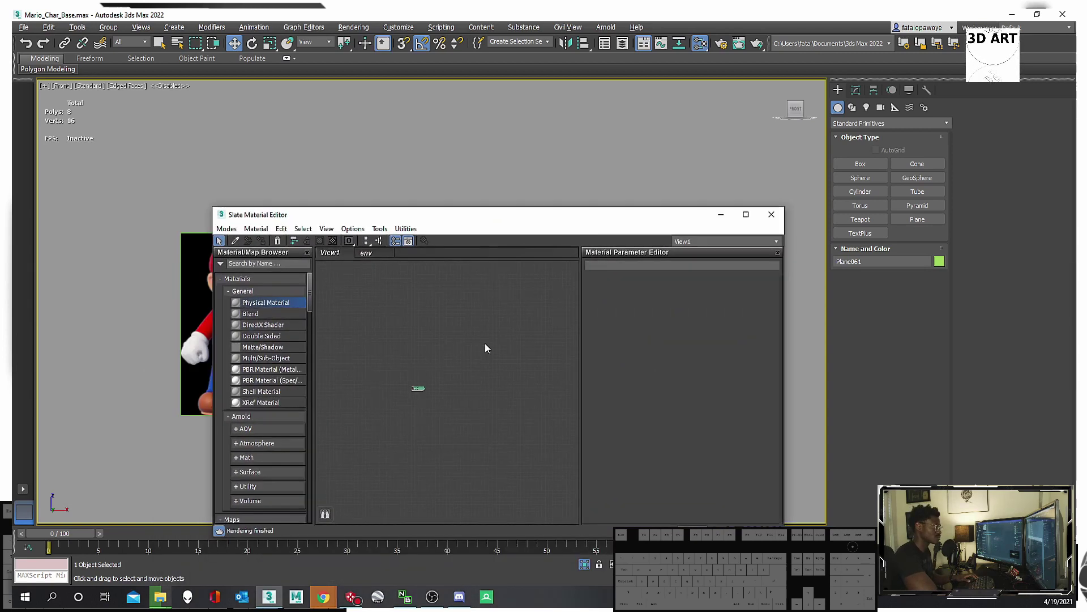
{"action": "mouse_move", "coordinate": [444, 380]}
{"action": "middle_mouse_down"}
{"action": "mouse_move", "coordinate": [477, 362]}
{"action": "mouse_move", "coordinate": [440, 379]}
{"action": "middle_mouse_up"}
{"action": "scroll", "coordinate": [515, 341], "scroll_direction": "up", "scroll_amount": 3}
{"action": "left_click_drag", "start_coordinate": [476, 484], "coordinate": [453, 478]}
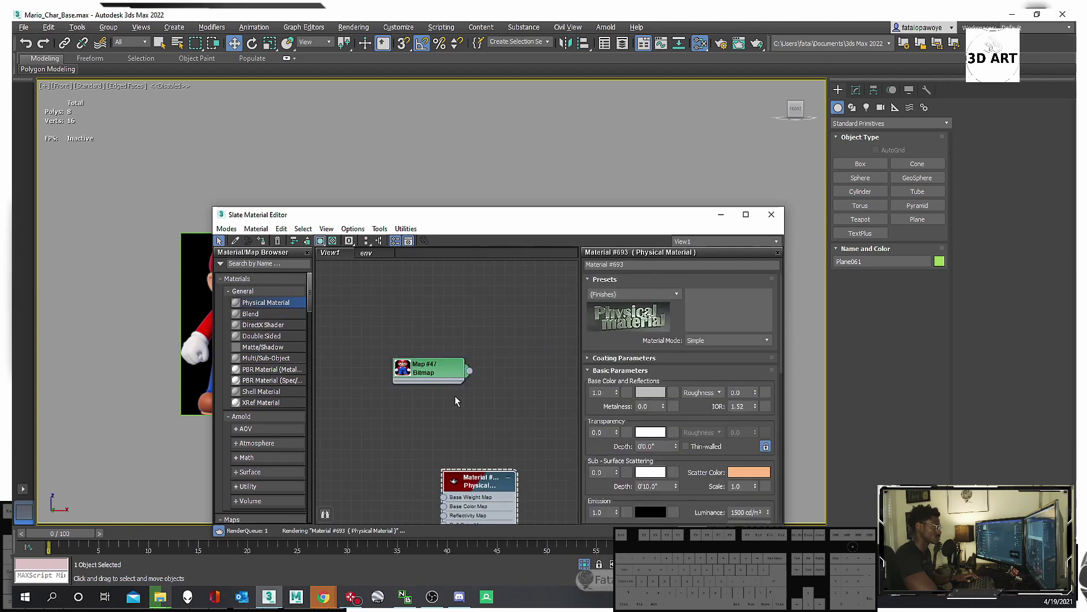
{"action": "scroll", "coordinate": [420, 389], "scroll_direction": "down", "scroll_amount": 3}
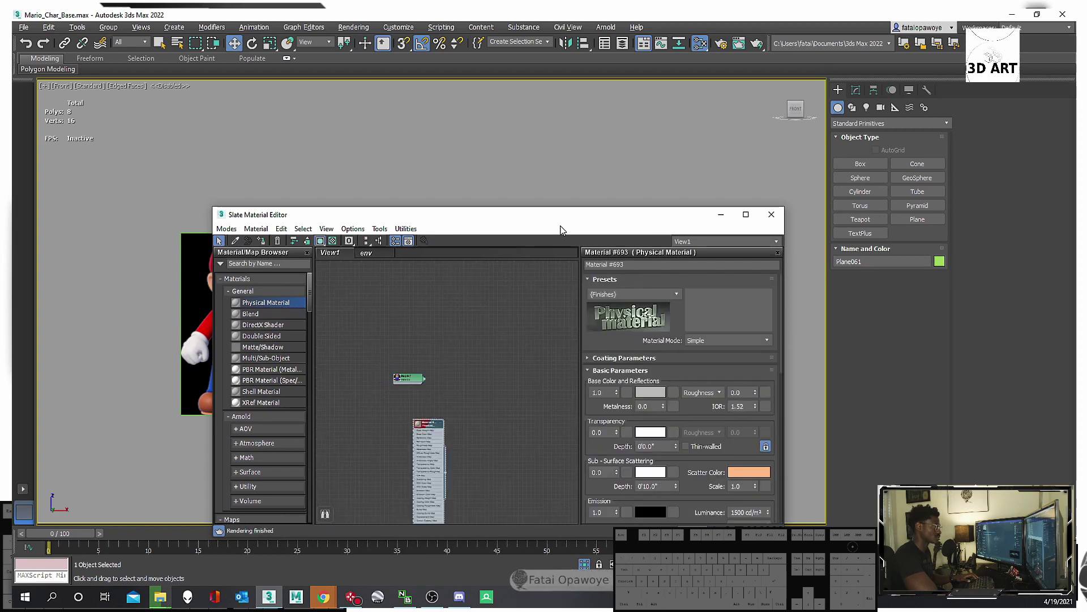
Move the Slate Material Editor clear of the first two planes and duplicate the Mario bitmap node.
{"action": "left_click_drag", "start_coordinate": [561, 218], "coordinate": [770, 178]}
{"action": "middle_click_drag", "start_coordinate": [613, 358], "coordinate": [634, 321]}
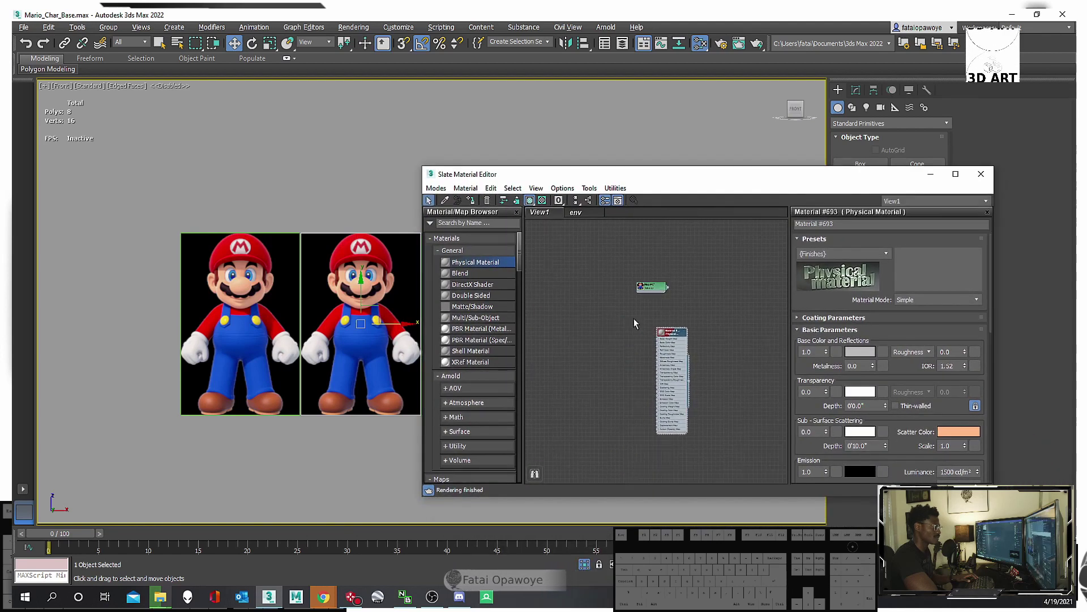
{"action": "left_click_drag", "start_coordinate": [654, 287], "coordinate": [596, 382], "text": "shift"}
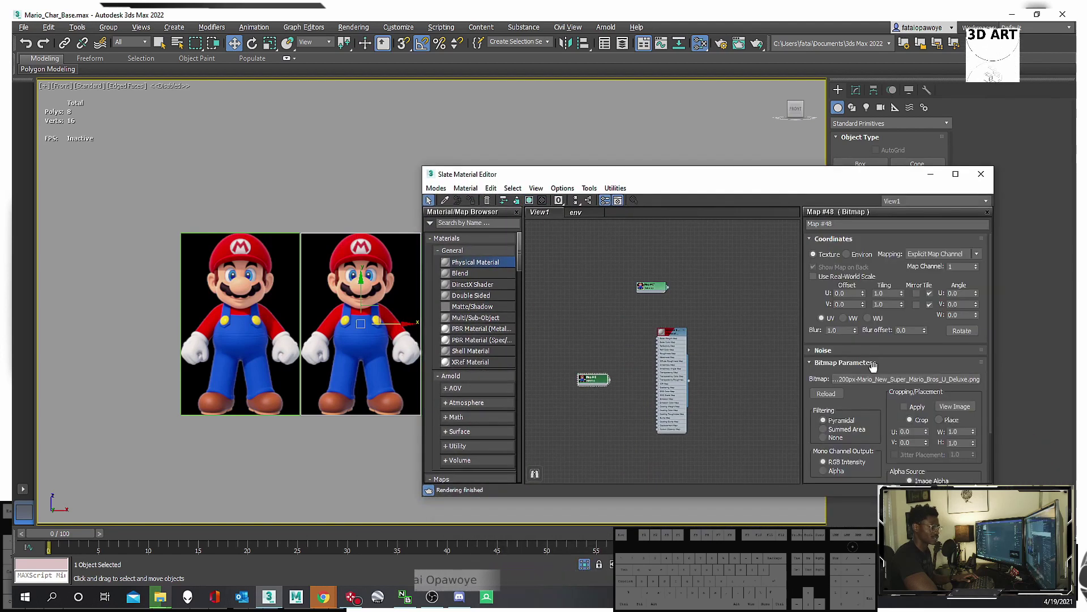
Open the duplicated bitmap's image selection, browse the refs folder, and list All Files (*.*).
{"action": "left_click", "coordinate": [886, 379]}
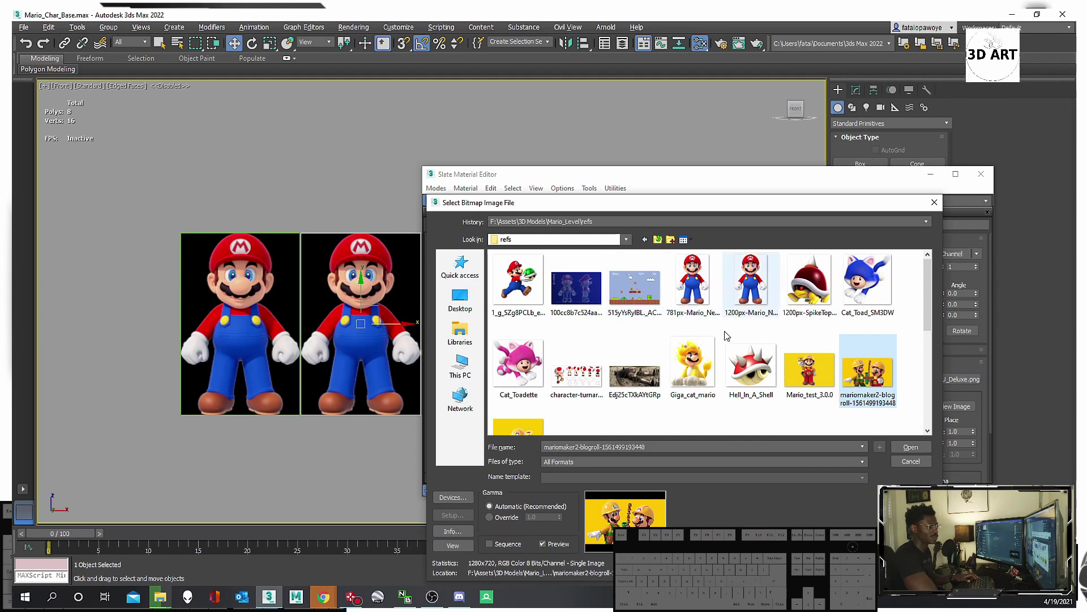
{"action": "scroll", "coordinate": [679, 317], "scroll_direction": "down", "scroll_amount": 3}
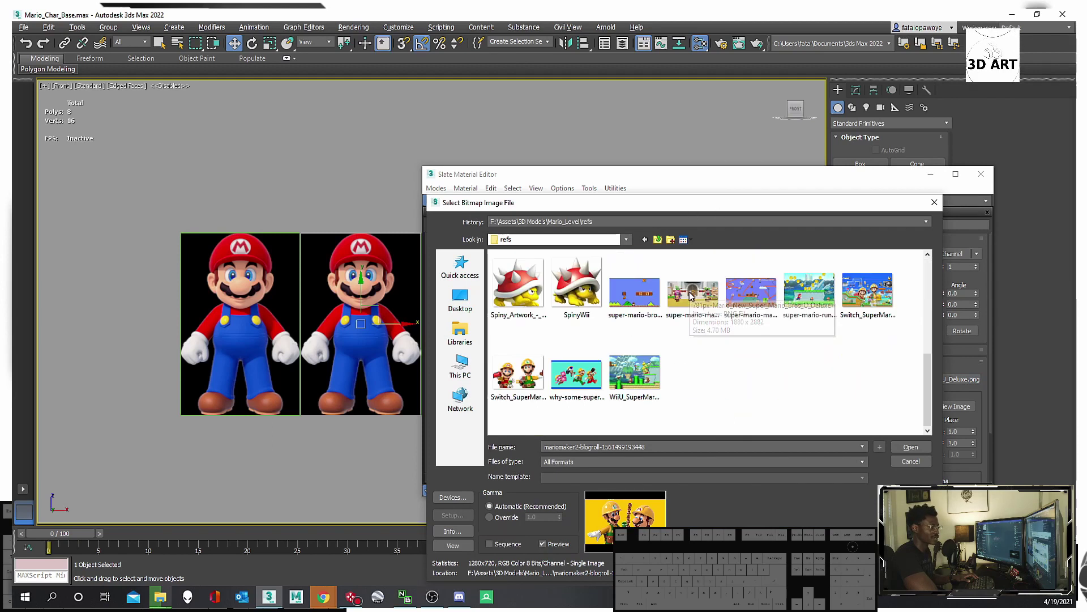
{"action": "scroll", "coordinate": [623, 345], "scroll_direction": "up", "scroll_amount": 3}
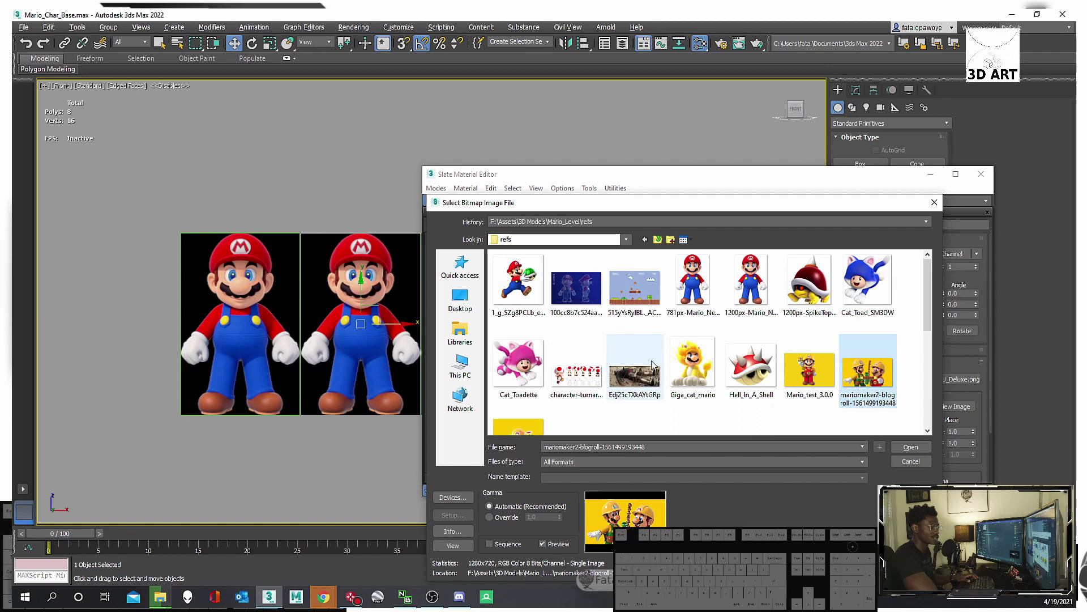
{"action": "scroll", "coordinate": [732, 385], "scroll_direction": "down", "scroll_amount": 5}
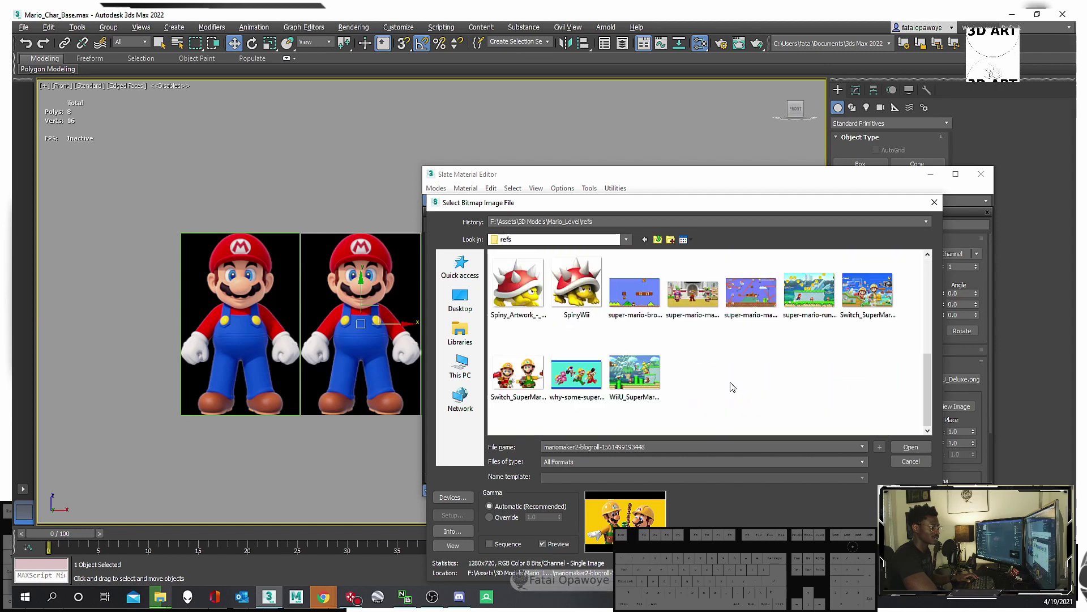
{"action": "scroll", "coordinate": [734, 374], "scroll_direction": "up", "scroll_amount": 5}
{"action": "scroll", "coordinate": [736, 333], "scroll_direction": "down", "scroll_amount": 5}
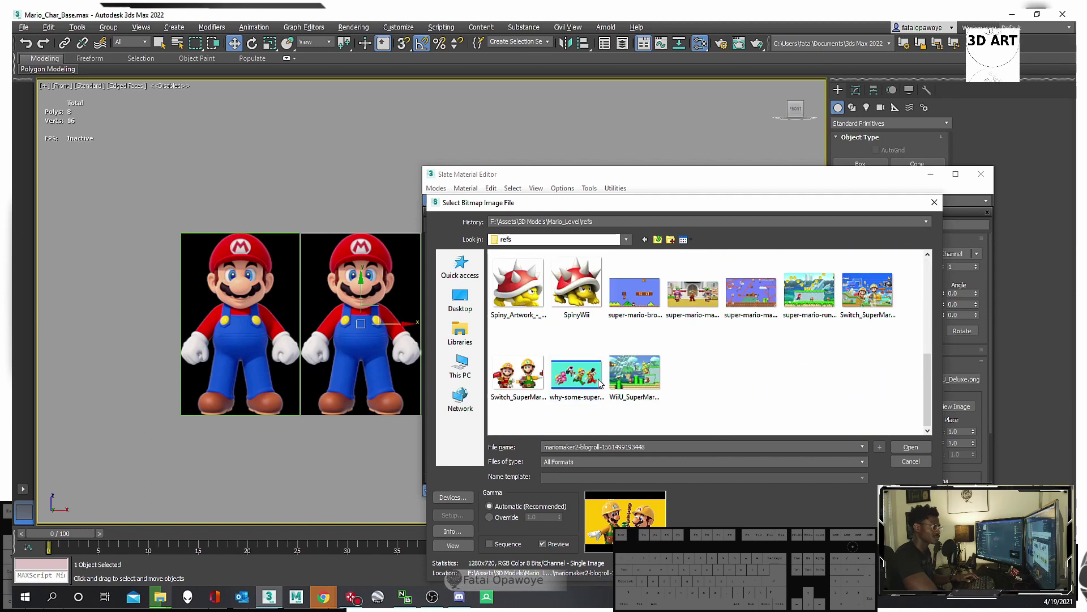
{"action": "left_click", "coordinate": [587, 461]}
{"action": "left_click", "coordinate": [587, 452]}
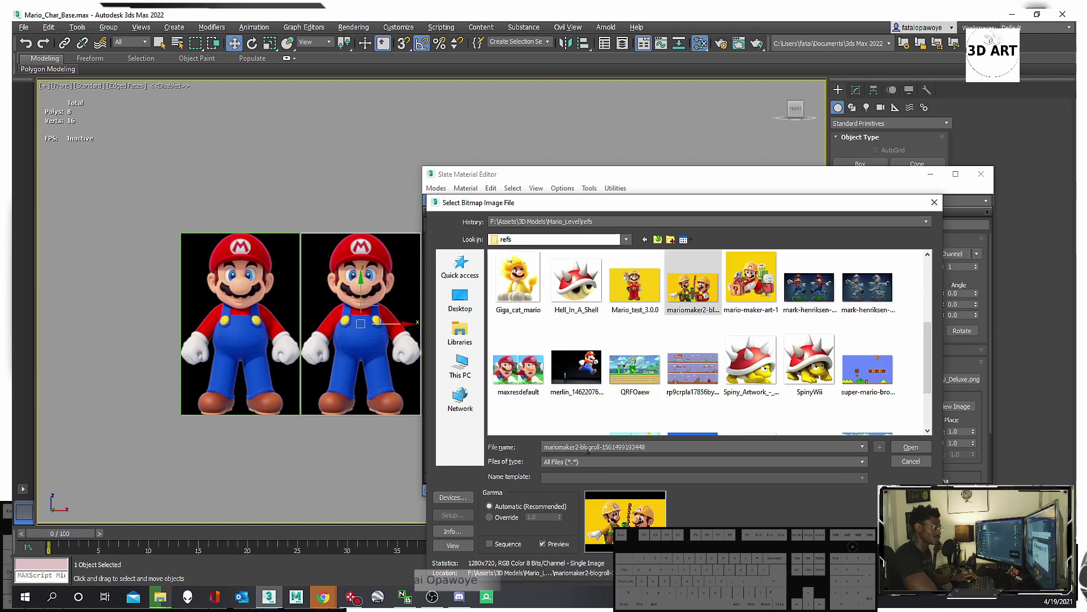
Try to load the jumping Mario image with the yellow background from the refs folder into the duplicated bitmap.
{"action": "scroll", "coordinate": [849, 363], "scroll_direction": "down", "scroll_amount": 2}
{"action": "left_click_drag", "start_coordinate": [932, 386], "coordinate": [936, 279]}
{"action": "left_click", "coordinate": [580, 296]}
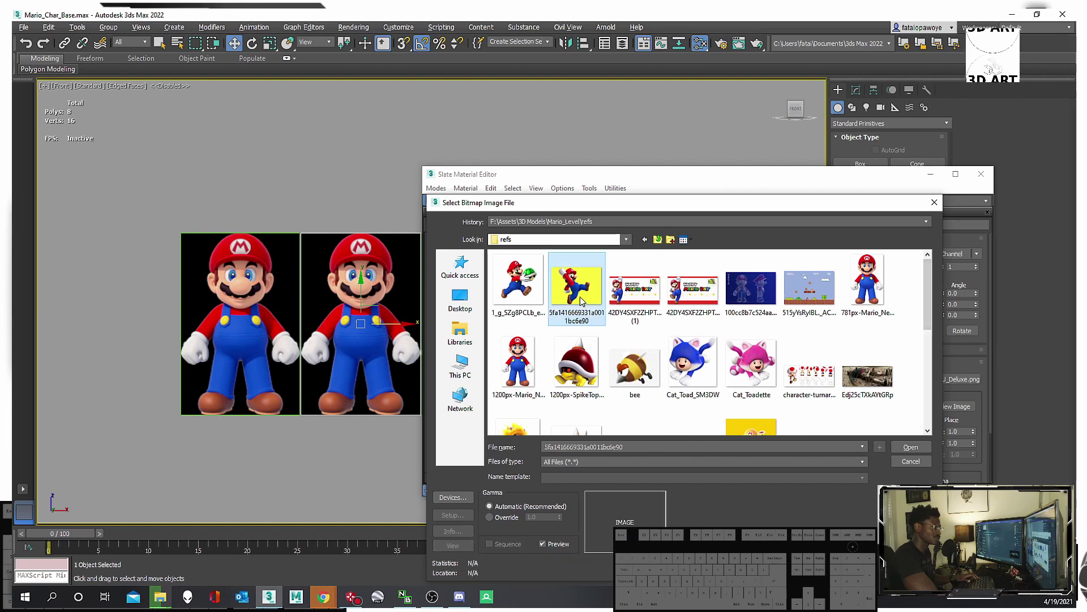
{"action": "double_click", "coordinate": [584, 299]}
{"action": "left_click", "coordinate": [649, 310]}
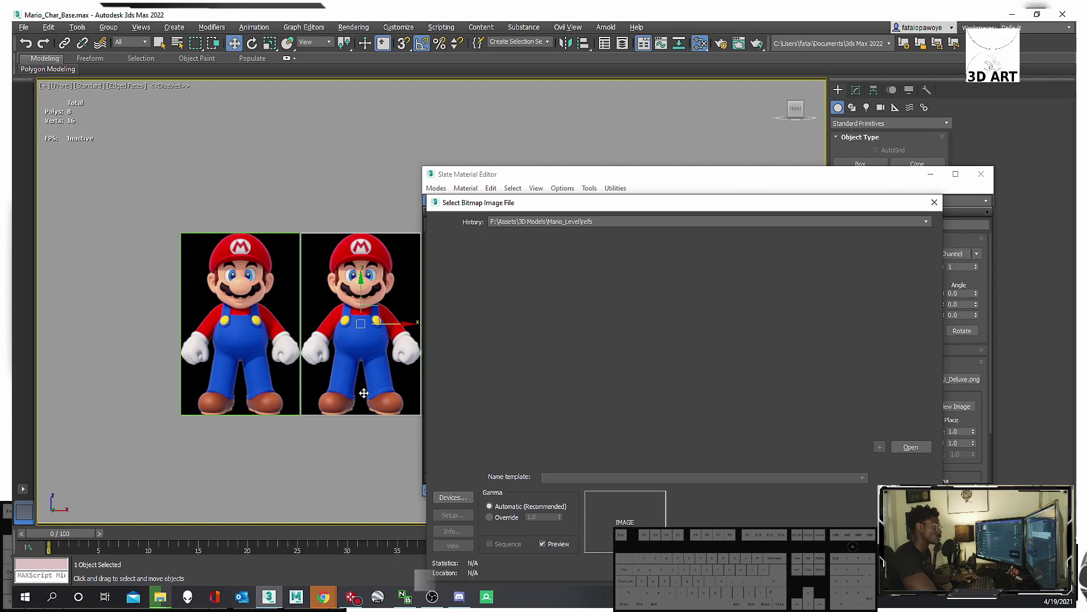
Switch to the Chrome Mario image search and save the pending Jumpman and Screen_Shot_2017_09_14 JPEG images into the refs folder.
{"action": "mouse_move", "coordinate": [330, 600]}
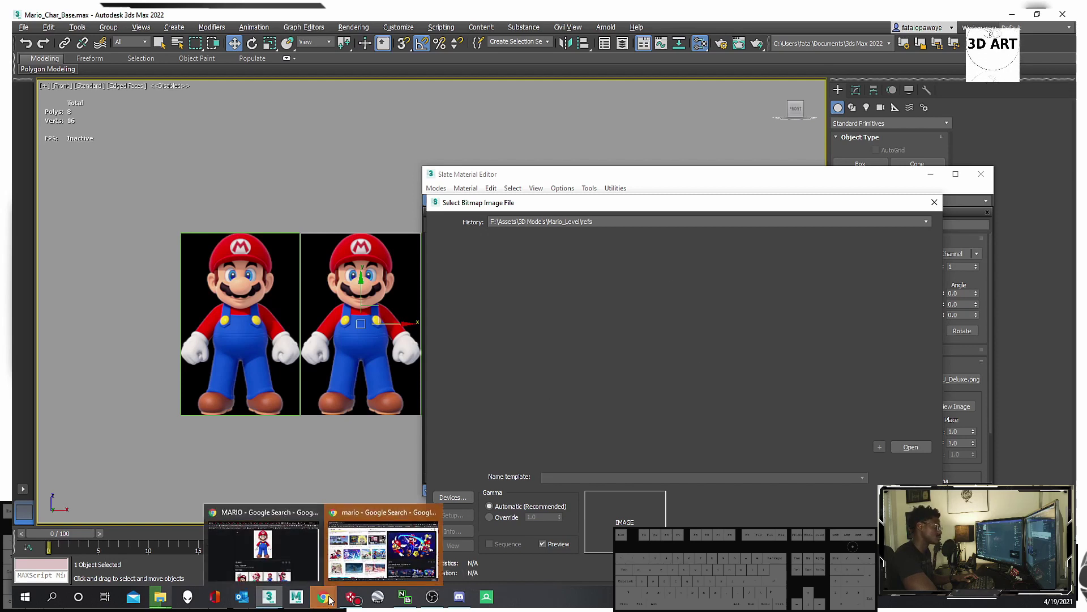
{"action": "left_click", "coordinate": [378, 543]}
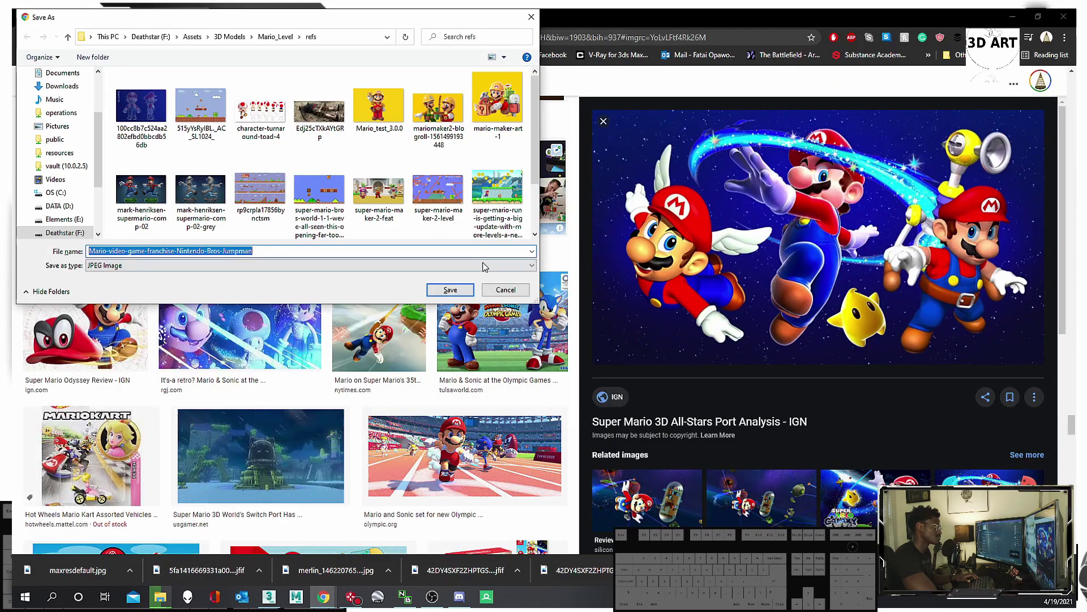
{"action": "left_click", "coordinate": [453, 291]}
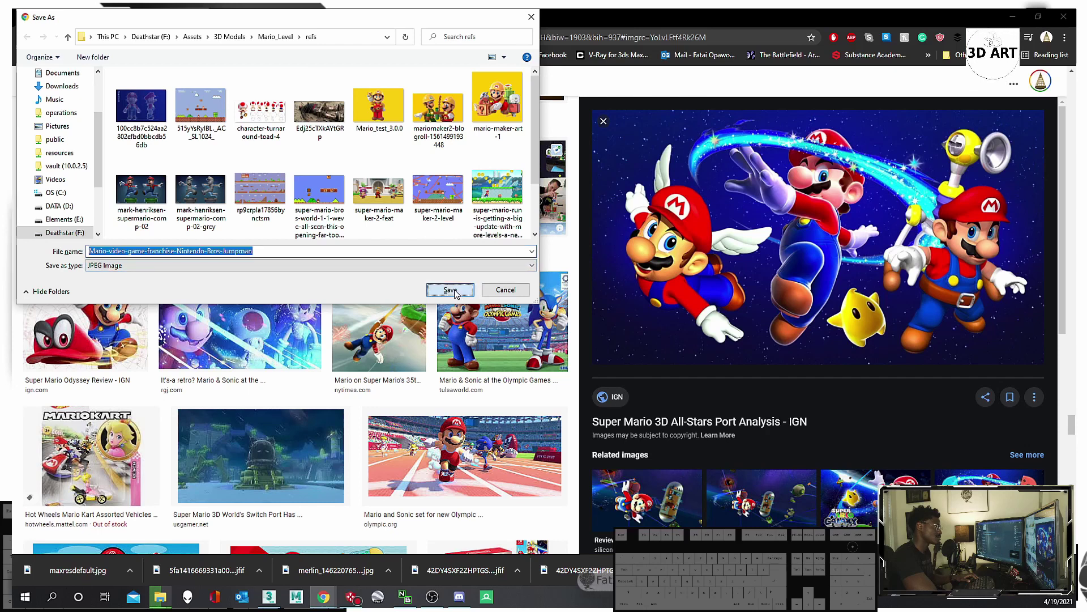
{"action": "right_click", "coordinate": [708, 312]}
{"action": "left_click", "coordinate": [736, 333]}
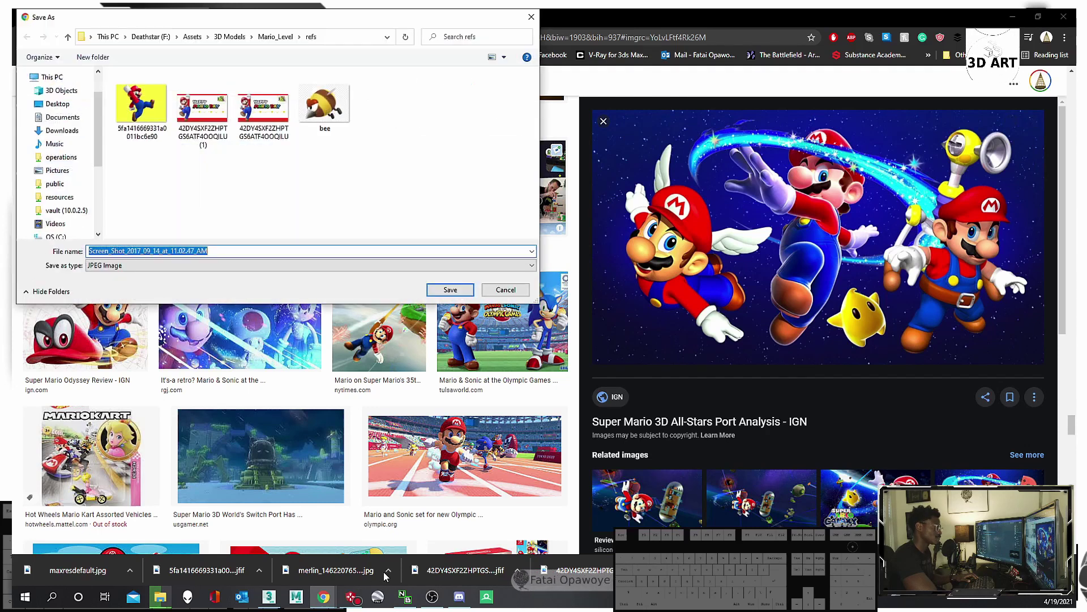
{"action": "left_click", "coordinate": [456, 290]}
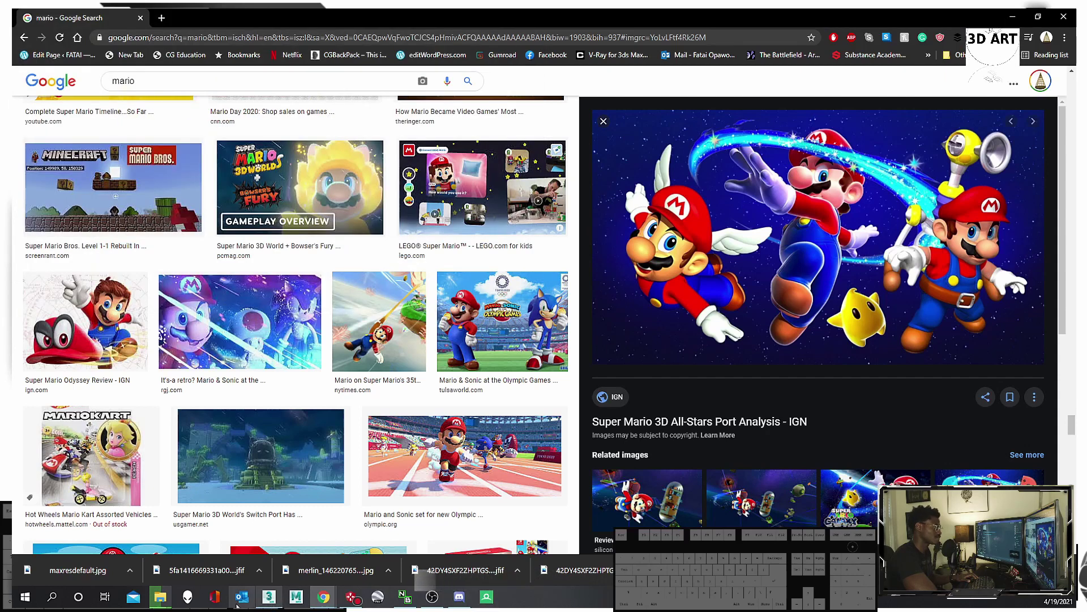
{"action": "left_click", "coordinate": [162, 600]}
{"action": "left_click", "coordinate": [352, 599]}
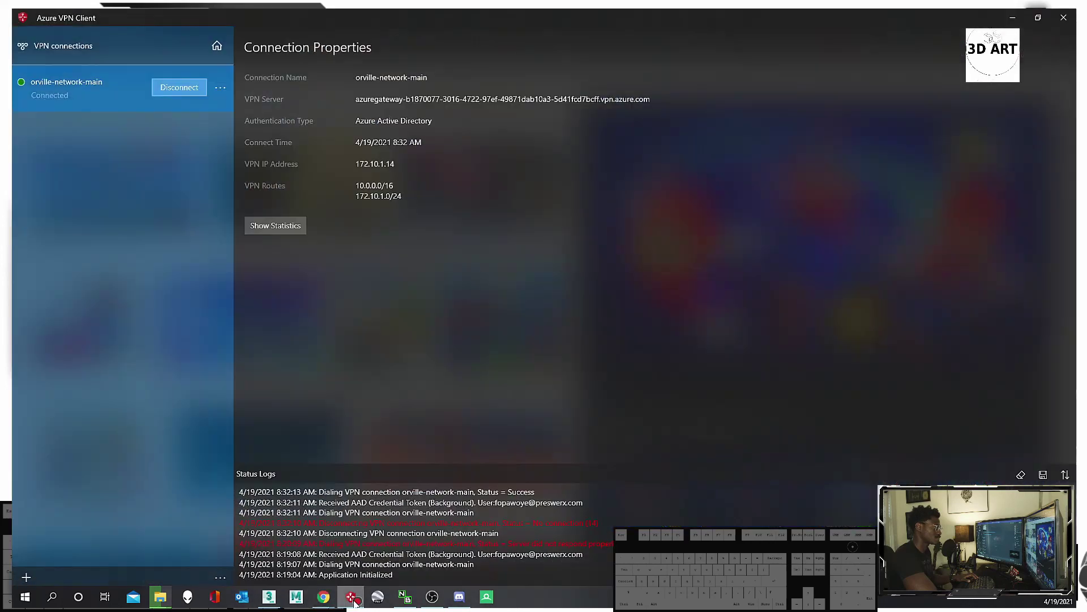
{"action": "left_click", "coordinate": [1013, 17]}
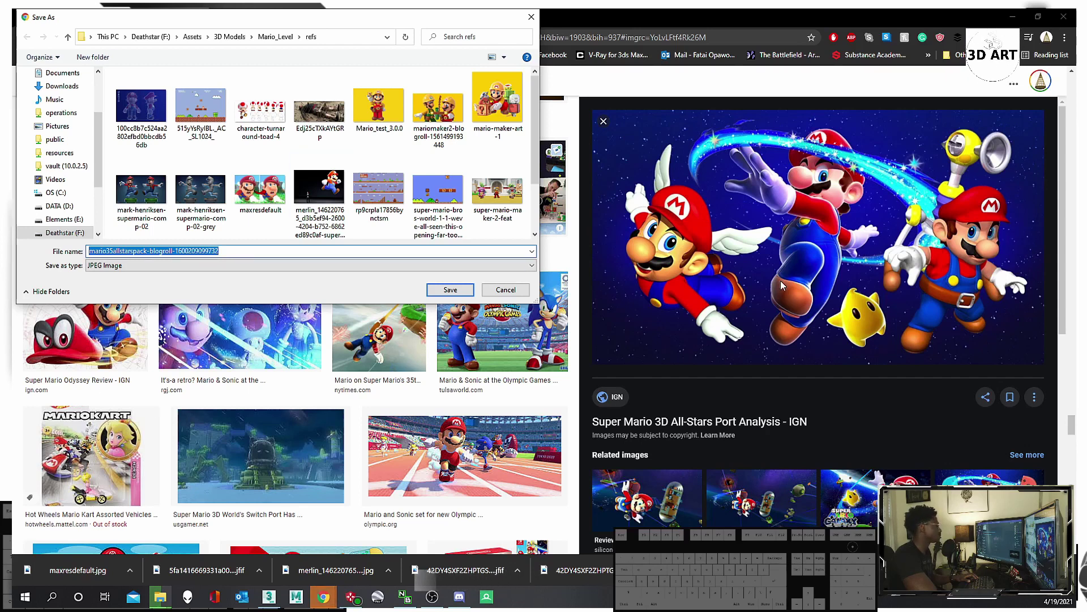
Save the mario35allstarspack JPEG image into the refs folder and return to 3ds Max.
{"action": "left_click", "coordinate": [451, 290]}
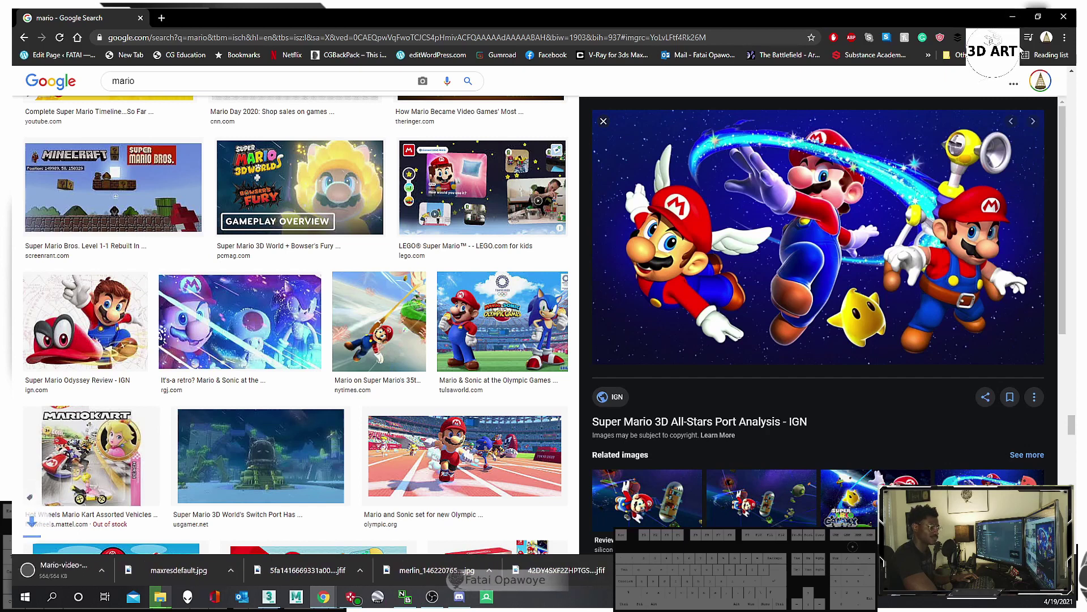
{"action": "left_click", "coordinate": [1013, 18]}
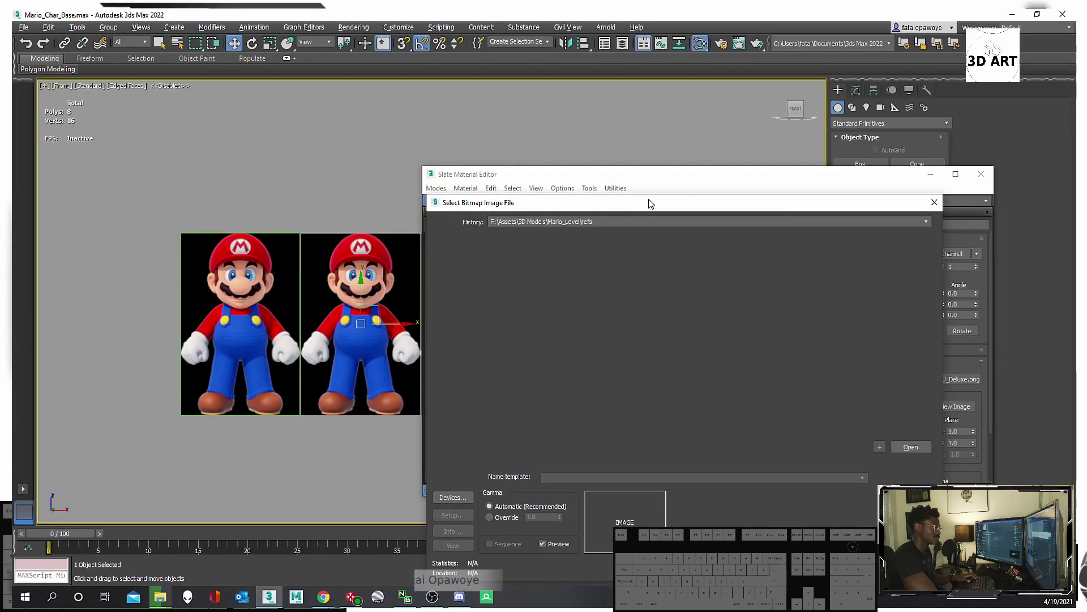
Close the open bitmap file dialog and load the running Mario image 1_g_SZg8PCLb_eMJHy0IY9ng from refs into the duplicated bitmap node.
{"action": "left_click_drag", "start_coordinate": [640, 206], "coordinate": [584, 202]}
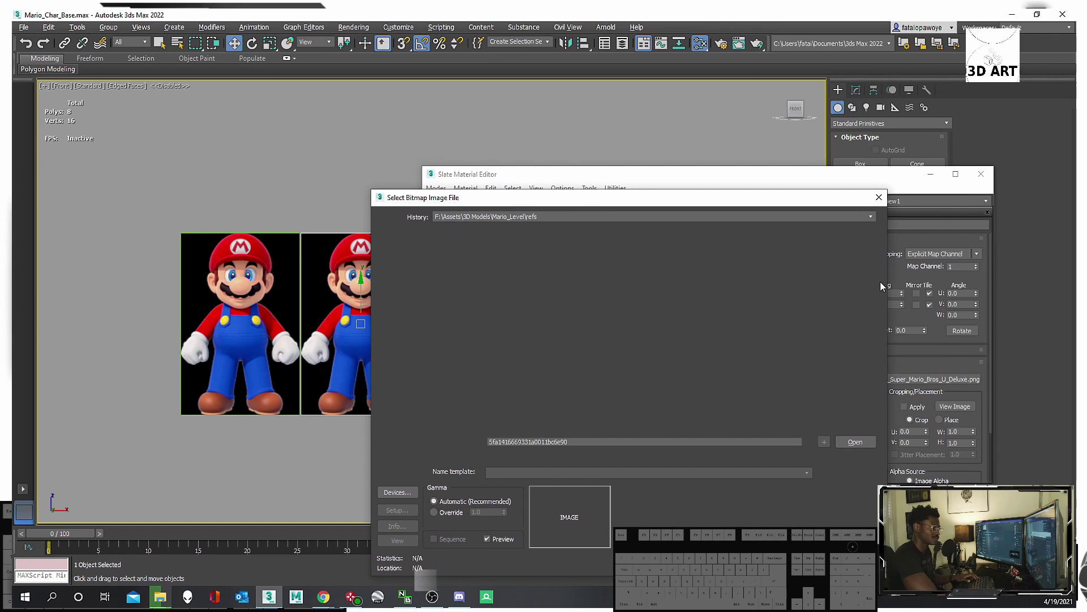
{"action": "left_click", "coordinate": [878, 198]}
{"action": "double_click", "coordinate": [584, 380]}
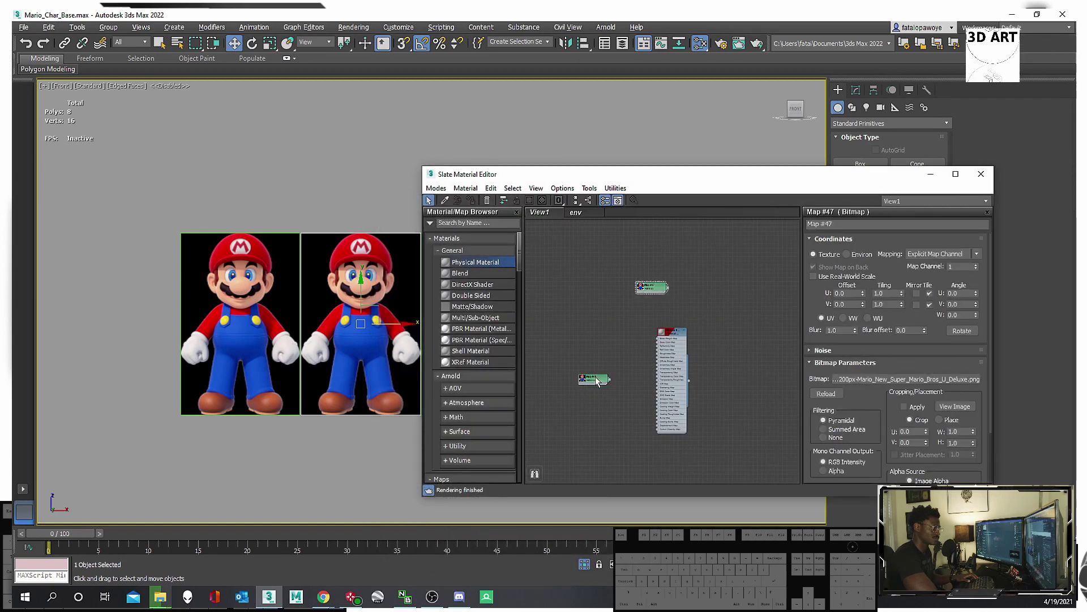
{"action": "left_click", "coordinate": [907, 379]}
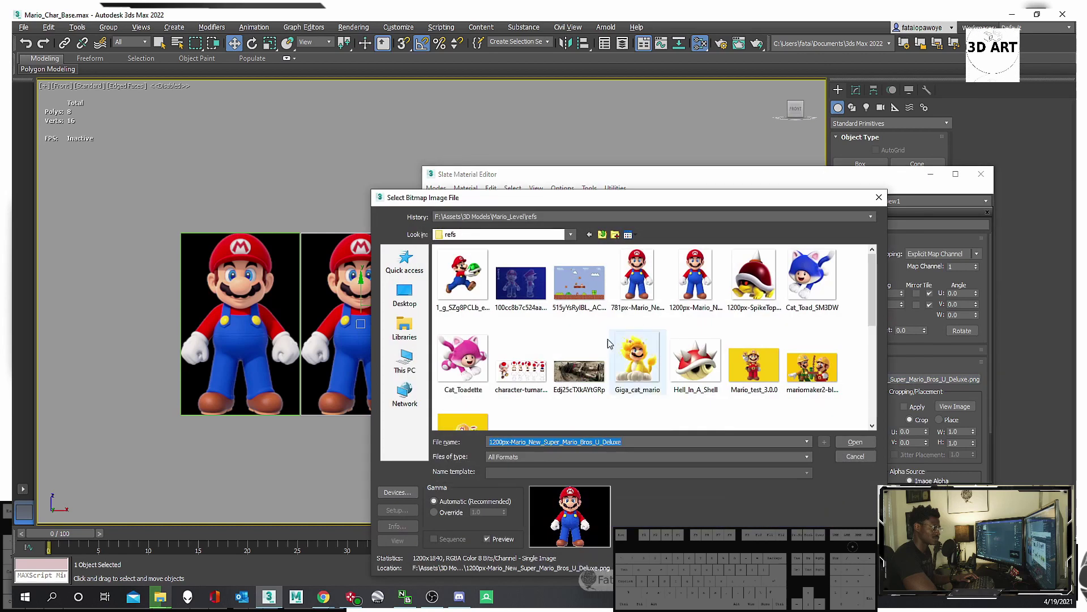
{"action": "left_click", "coordinate": [456, 281]}
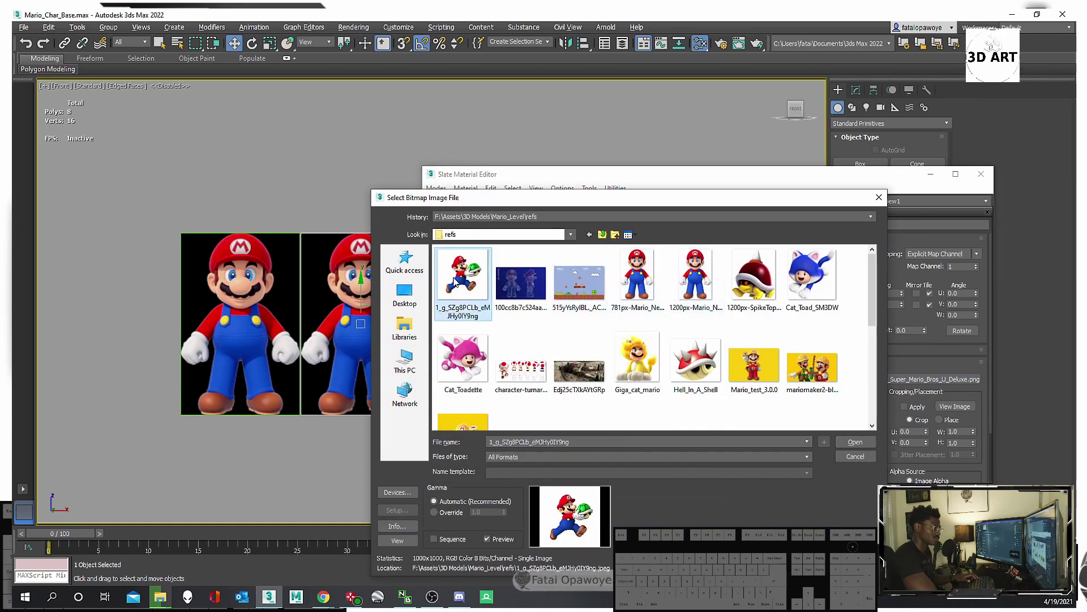
{"action": "double_click", "coordinate": [457, 281]}
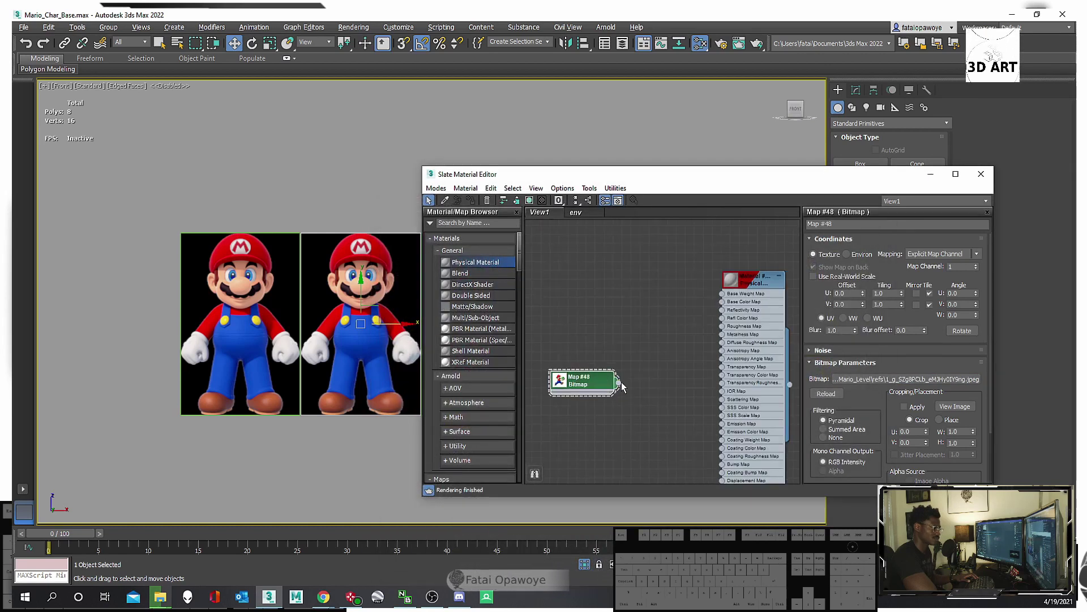
Connect the running Mario bitmap to the new Physical Material's Base Color Map and assign the material to the selected second plane.
{"action": "left_click_drag", "start_coordinate": [621, 386], "coordinate": [722, 303]}
{"action": "left_click", "coordinate": [737, 274]}
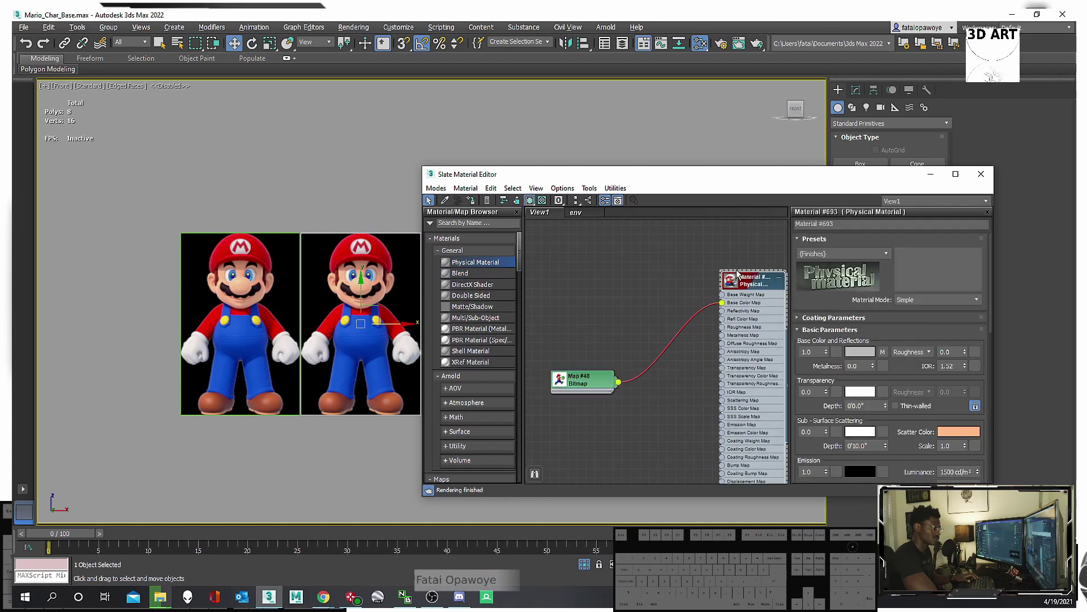
{"action": "left_click", "coordinate": [471, 200]}
{"action": "key", "text": "z"}
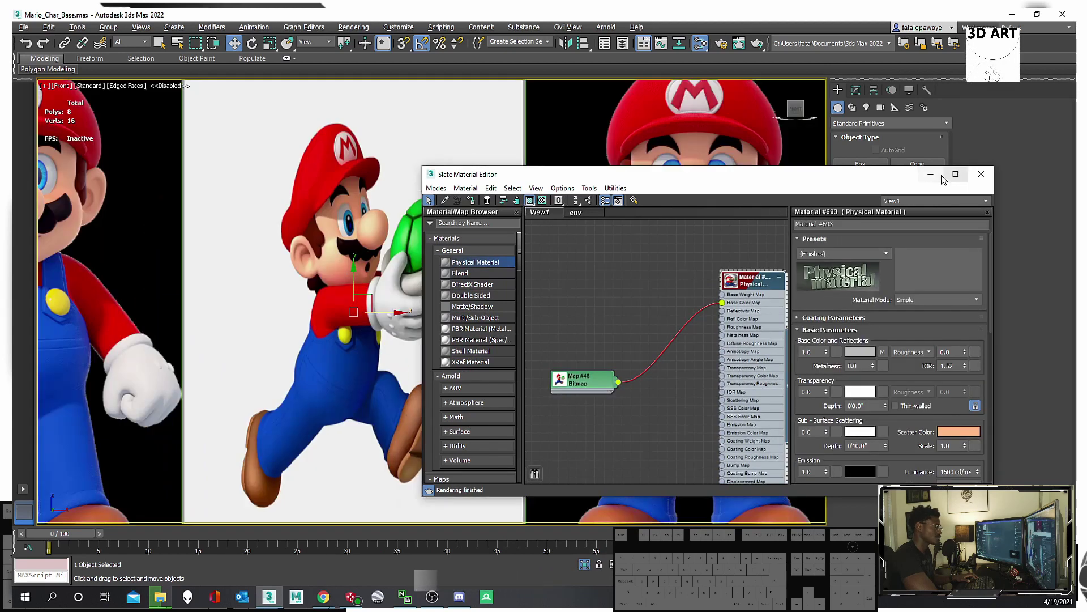
{"action": "left_click_drag", "start_coordinate": [943, 180], "coordinate": [1086, 346]}
{"action": "middle_click_drag", "start_coordinate": [171, 338], "coordinate": [400, 249]}
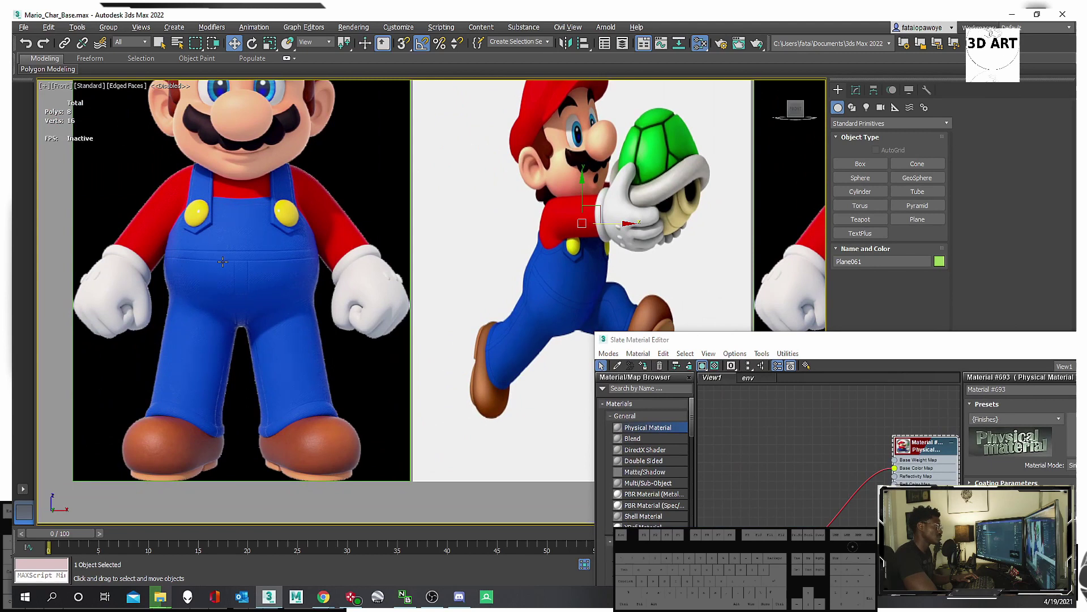
{"action": "middle_click_drag", "start_coordinate": [250, 265], "coordinate": [156, 319]}
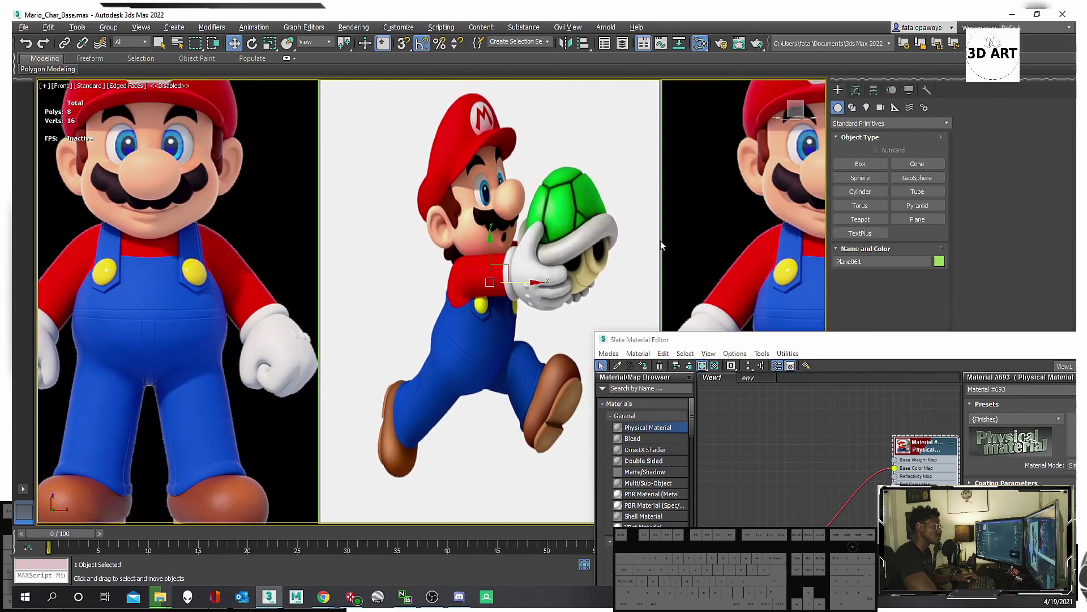
Close the Slate Material Editor and bitmap-fit the second plane's UVW Map to the 1_g_SZg8PCLb_eMJHy0IY9ng image.
{"action": "left_click", "coordinate": [856, 91]}
{"action": "left_click_drag", "start_coordinate": [882, 335], "coordinate": [470, 280]}
{"action": "left_click", "coordinate": [727, 277]}
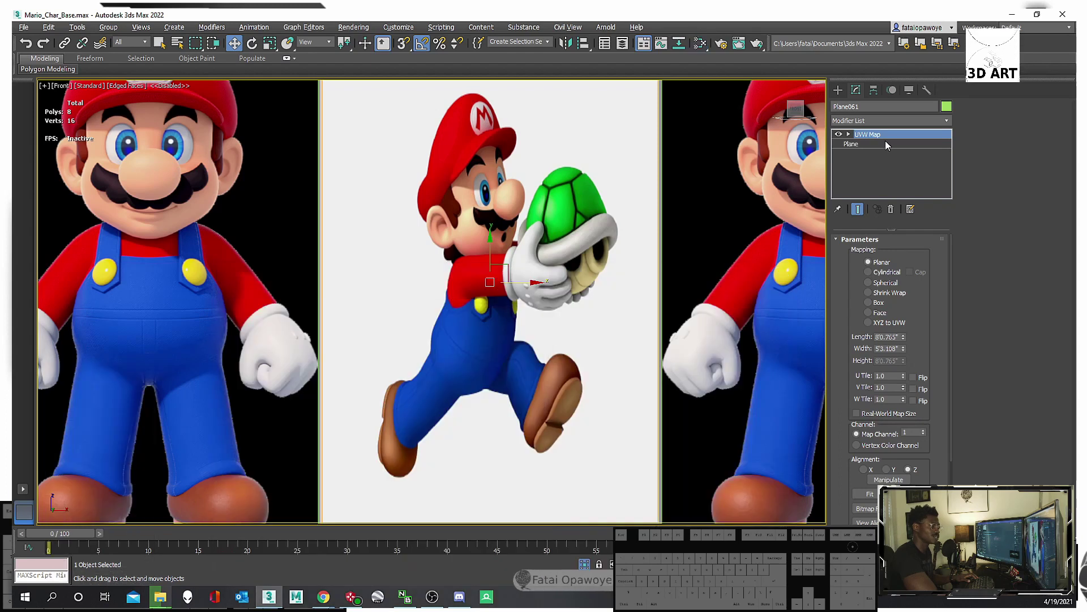
{"action": "left_click_drag", "start_coordinate": [922, 356], "coordinate": [922, 273]}
{"action": "left_click", "coordinate": [870, 426]}
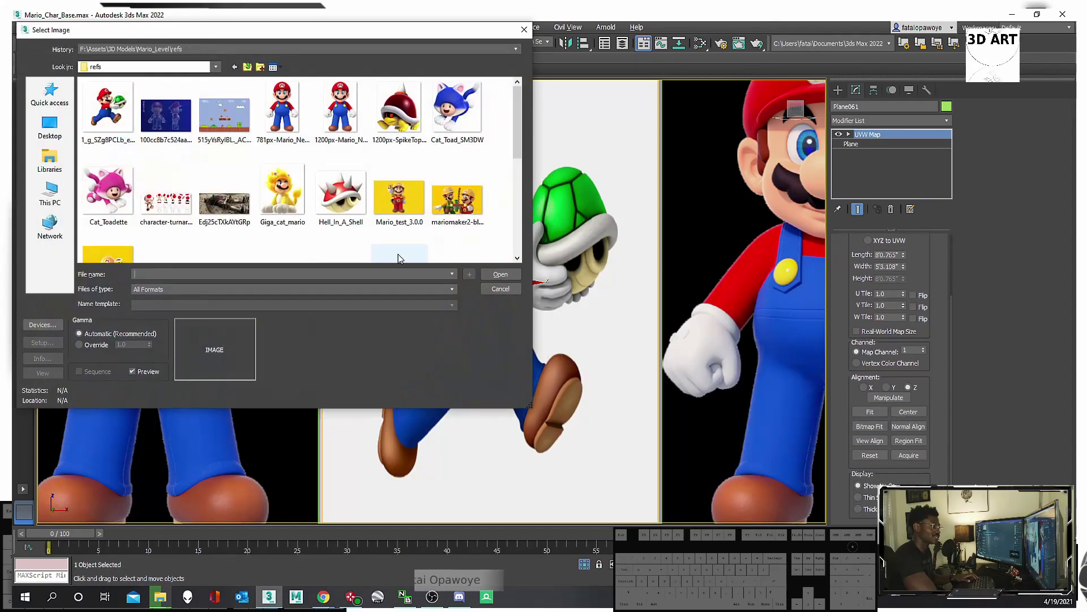
{"action": "double_click", "coordinate": [108, 107]}
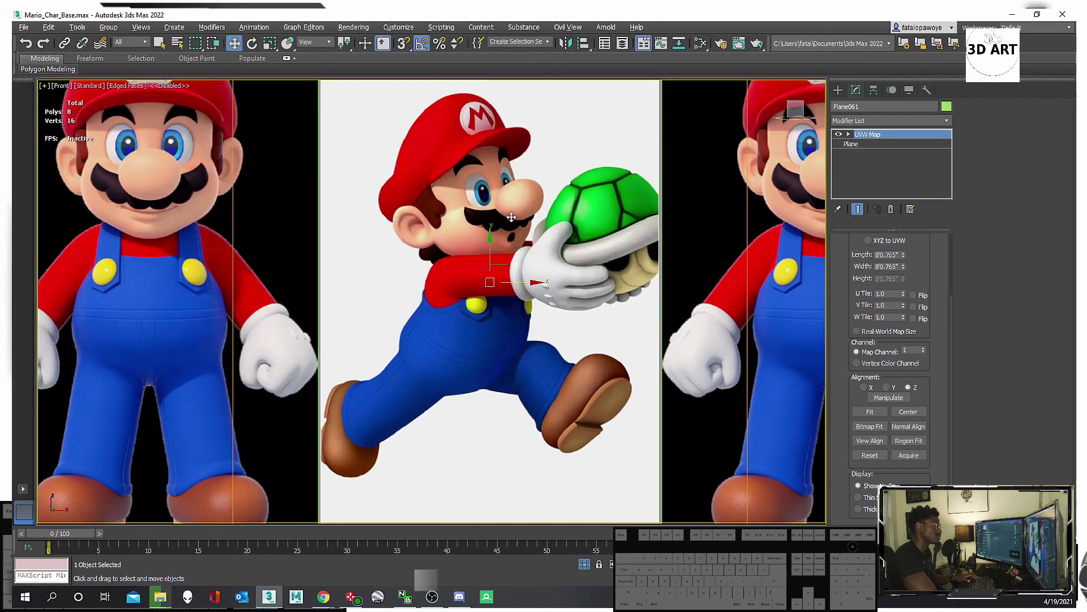
Move the third and fourth planes away to the right, and shift the running Mario plane slightly right of the first plane.
{"action": "scroll", "coordinate": [533, 268], "scroll_direction": "down", "scroll_amount": 5}
{"action": "scroll", "coordinate": [564, 250], "scroll_direction": "up", "scroll_amount": 2}
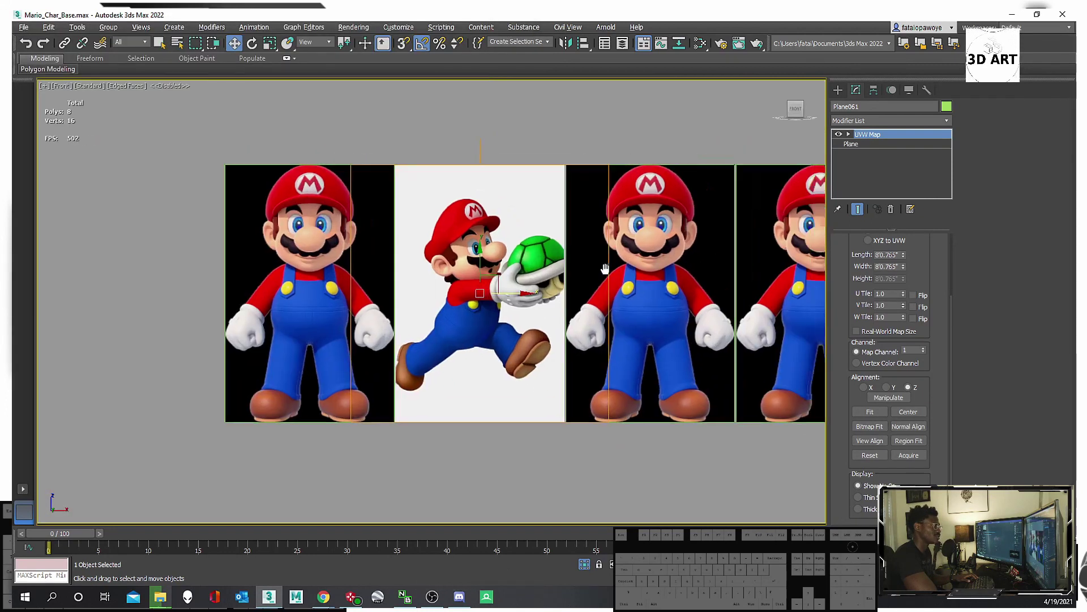
{"action": "middle_click_drag", "start_coordinate": [587, 235], "coordinate": [362, 241]}
{"action": "left_click_drag", "start_coordinate": [471, 139], "coordinate": [442, 201]}
{"action": "left_click_drag", "start_coordinate": [464, 312], "coordinate": [621, 312]}
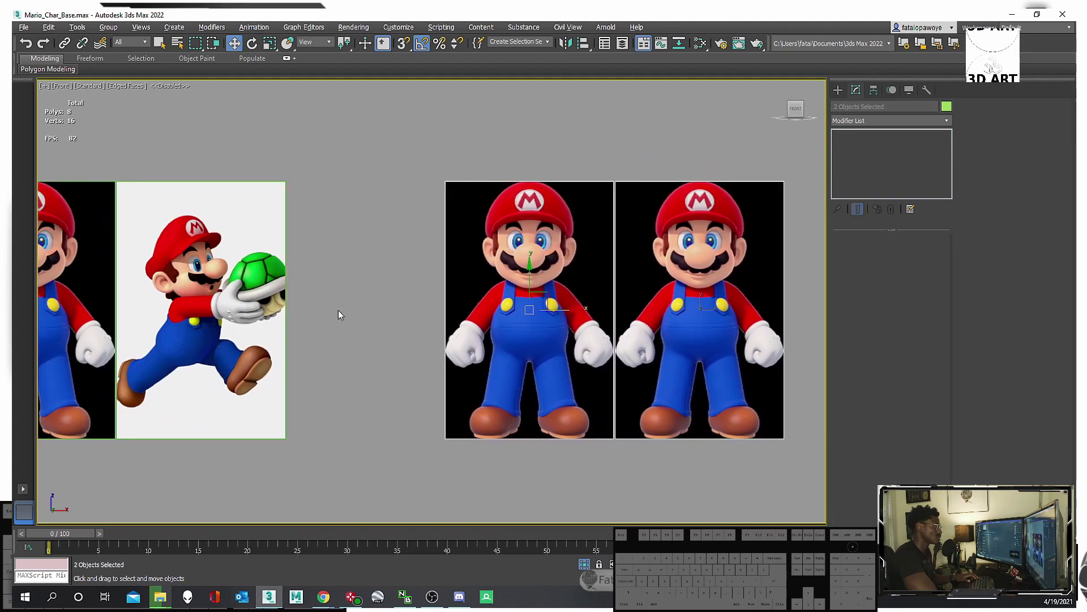
{"action": "left_click", "coordinate": [225, 313]}
{"action": "middle_click_drag", "start_coordinate": [225, 313], "coordinate": [380, 313]}
{"action": "left_click_drag", "start_coordinate": [380, 313], "coordinate": [415, 313]}
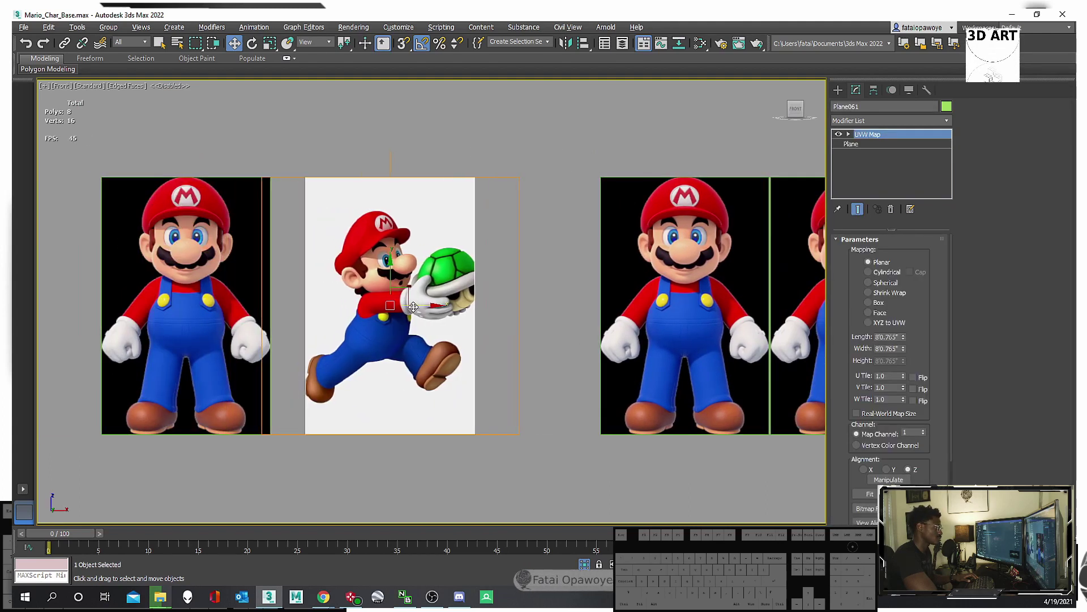
Widen the running Mario plane to about 6'5.461" at the Plane level so the whole shell fits in the picture.
{"action": "left_click", "coordinate": [871, 146]}
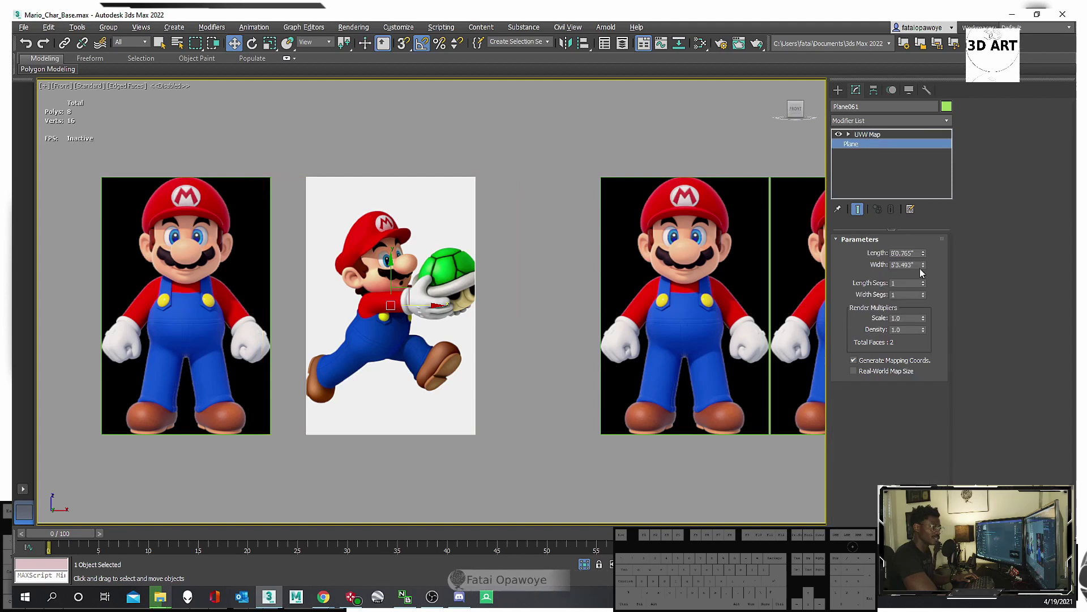
{"action": "left_click_drag", "start_coordinate": [923, 264], "coordinate": [933, 253]}
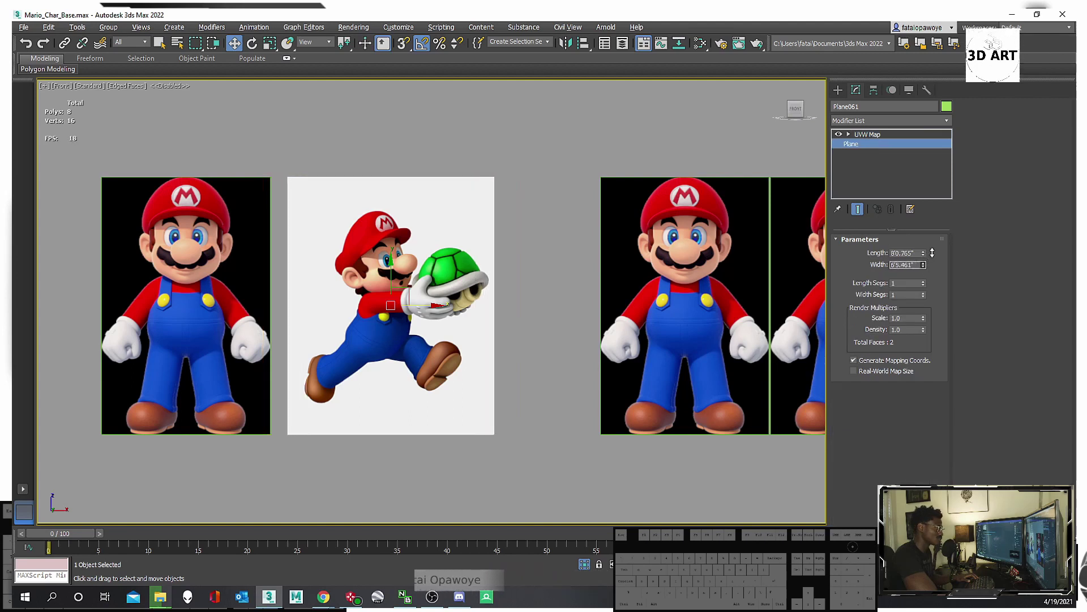
{"action": "scroll", "coordinate": [438, 267], "scroll_direction": "up", "scroll_amount": 4}
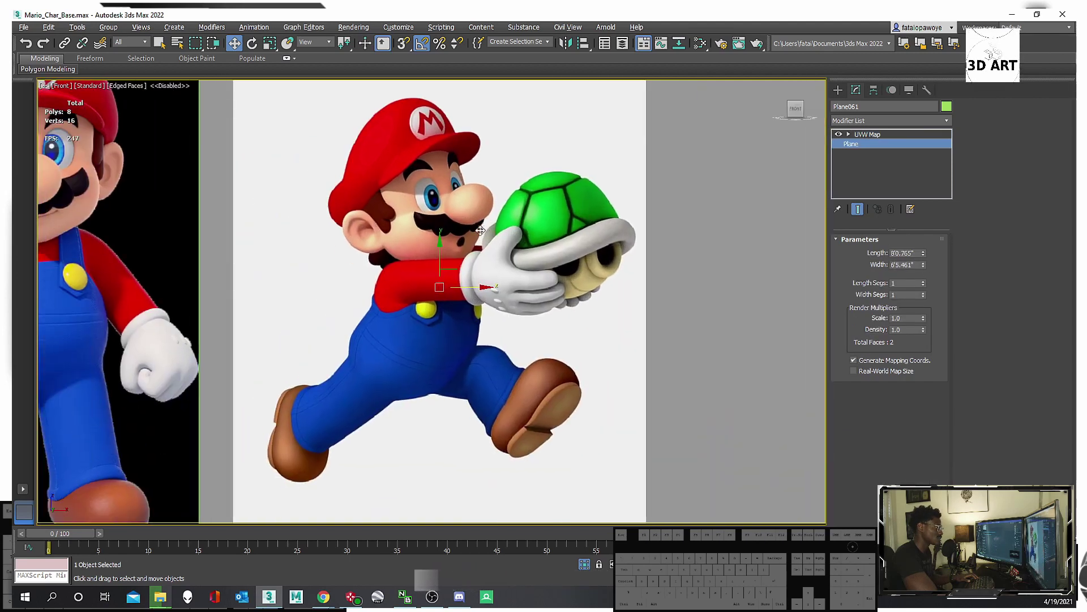
{"action": "scroll", "coordinate": [536, 238], "scroll_direction": "down", "scroll_amount": 4}
{"action": "scroll", "coordinate": [498, 227], "scroll_direction": "up", "scroll_amount": 2}
Move the running Mario plane left along X until it overlaps the edge of the front-view Mario plane.
{"action": "left_click_drag", "start_coordinate": [558, 233], "coordinate": [530, 237]}
{"action": "right_click", "coordinate": [451, 249]}
{"action": "middle_click_drag", "start_coordinate": [451, 250], "coordinate": [601, 261]}
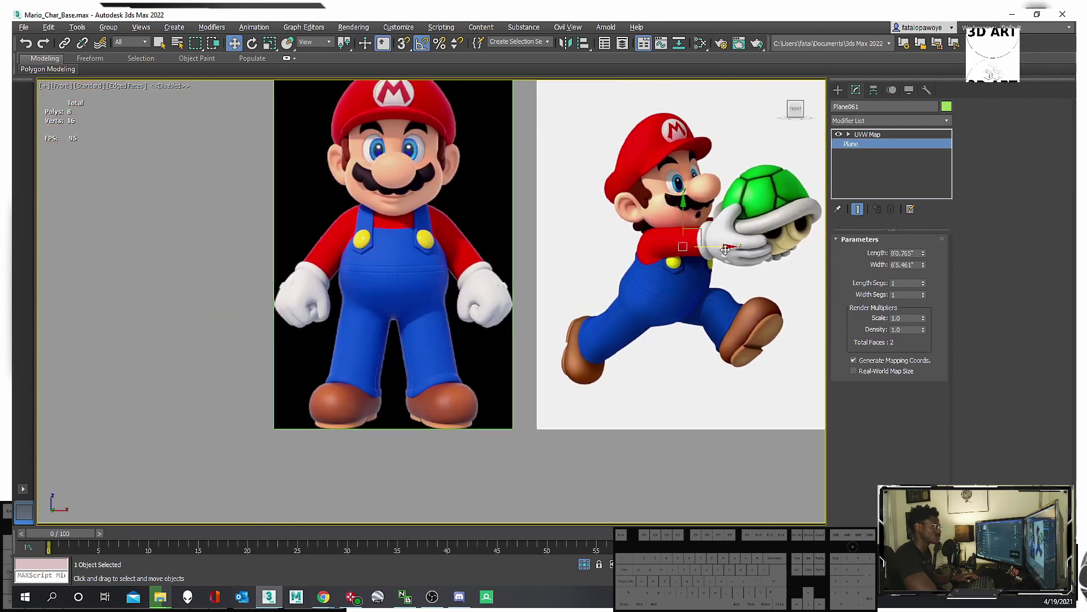
{"action": "left_click_drag", "start_coordinate": [715, 245], "coordinate": [671, 244]}
{"action": "middle_click_drag", "start_coordinate": [671, 244], "coordinate": [607, 272]}
Make the running Mario plane see-through in the viewport and close the Slate Material Editor.
{"action": "key", "text": "m"}
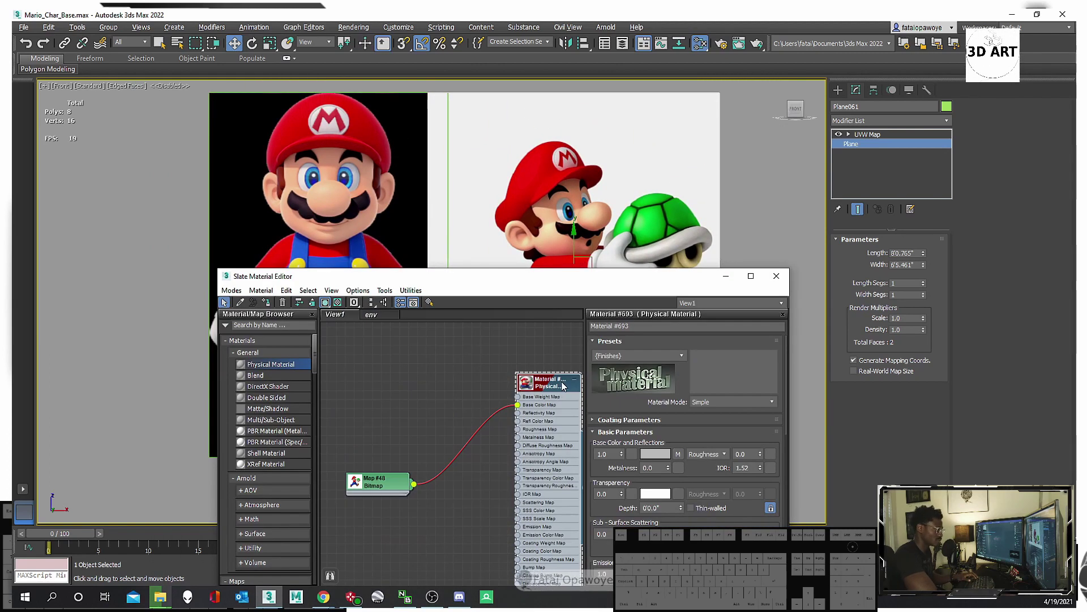
{"action": "left_click_drag", "start_coordinate": [621, 493], "coordinate": [635, 453]}
{"action": "left_click", "coordinate": [777, 276]}
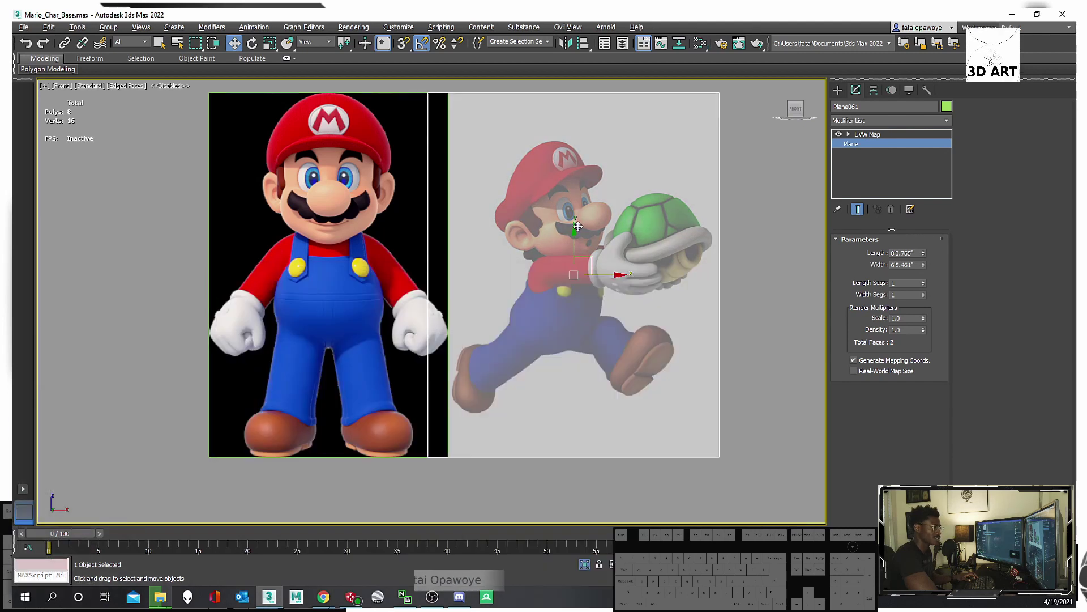
Check the planes' depth from the side and slide the see-through running Mario plane further over the front-view Mario plane.
{"action": "middle_click_drag", "start_coordinate": [585, 275], "coordinate": [434, 361]}
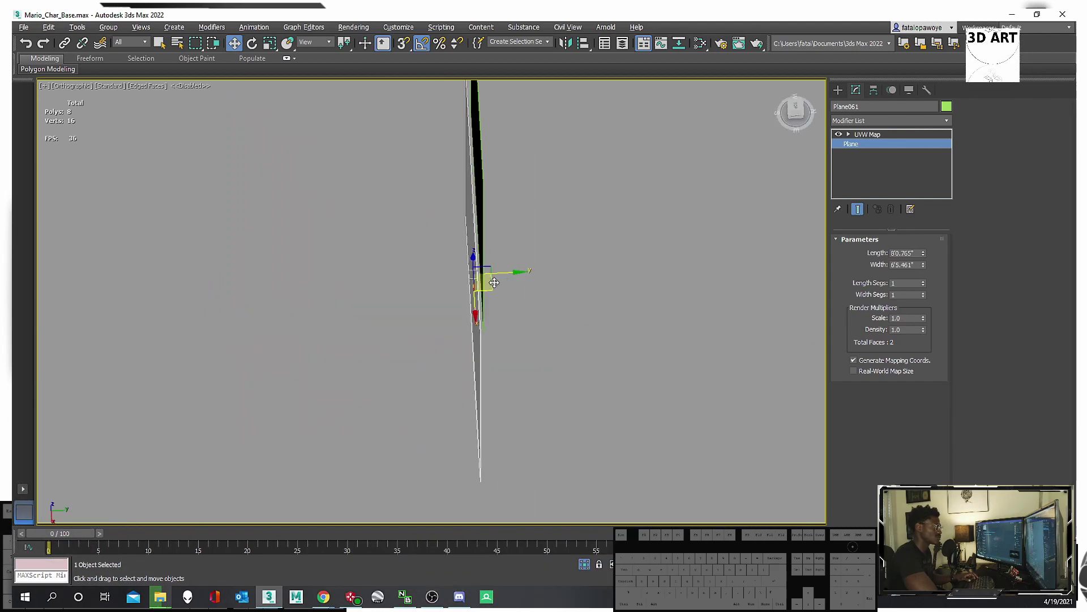
{"action": "key", "text": "f"}
{"action": "scroll", "coordinate": [514, 286], "scroll_direction": "up", "scroll_amount": 3}
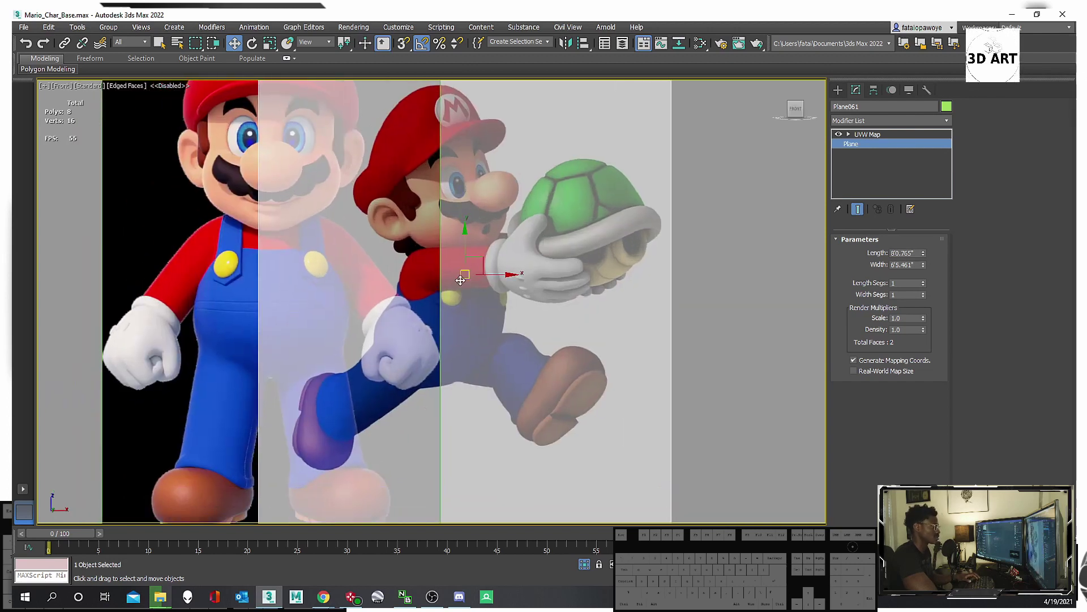
{"action": "mouse_move", "coordinate": [497, 277]}
{"action": "left_mouse_down"}
{"action": "mouse_move", "coordinate": [340, 292]}
{"action": "mouse_move", "coordinate": [335, 322]}
{"action": "mouse_move", "coordinate": [341, 303]}
{"action": "mouse_move", "coordinate": [321, 267]}
{"action": "mouse_move", "coordinate": [323, 287]}
{"action": "mouse_move", "coordinate": [338, 287]}
{"action": "mouse_move", "coordinate": [748, 286]}
{"action": "mouse_move", "coordinate": [390, 270]}
{"action": "left_mouse_up"}
{"action": "scroll", "coordinate": [335, 322], "scroll_direction": "down", "scroll_amount": 3}
{"action": "scroll", "coordinate": [321, 267], "scroll_direction": "up", "scroll_amount": 3}
{"action": "scroll", "coordinate": [350, 257], "scroll_direction": "down", "scroll_amount": 3}
Clone the see-through running Mario plane as one instance placed over the front-view Mario plane.
{"action": "left_click", "coordinate": [496, 281]}
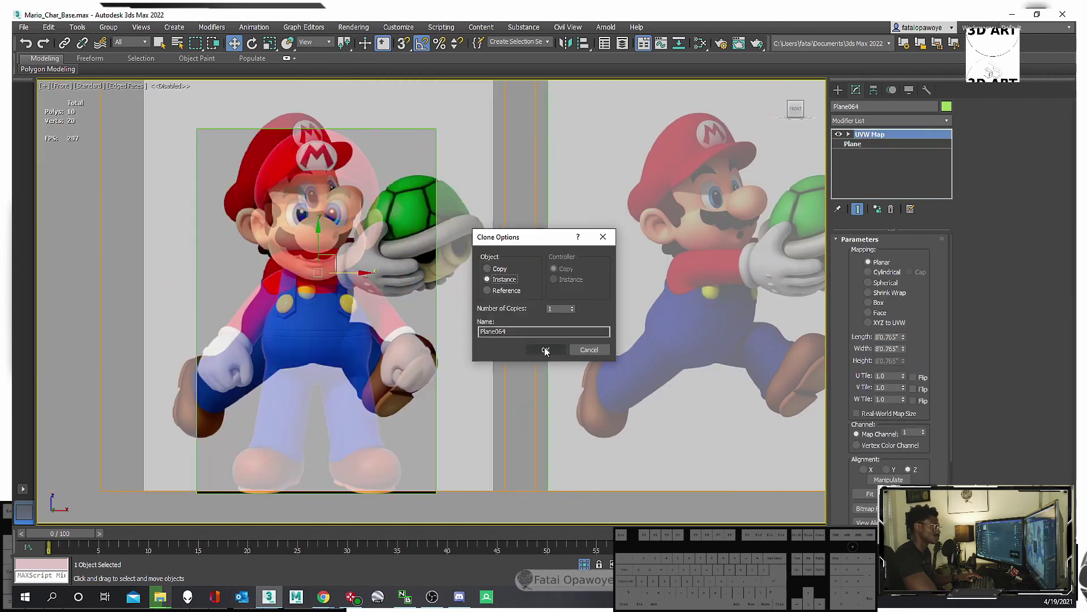
{"action": "left_click", "coordinate": [545, 349]}
{"action": "scroll", "coordinate": [389, 258], "scroll_direction": "up", "scroll_amount": 3}
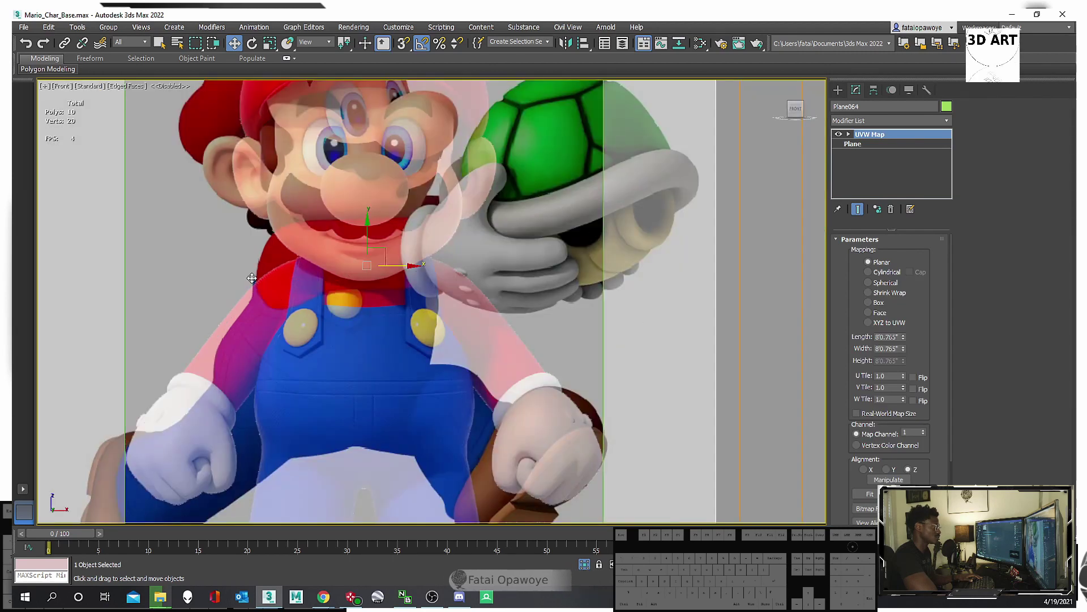
Move, rotate and scale the cloned running Mario plane so its head lines up with the front-view Mario's head.
{"action": "left_click_drag", "start_coordinate": [389, 257], "coordinate": [320, 285]}
{"action": "key", "text": "e"}
{"action": "key", "text": "w"}
{"action": "key", "text": "r"}
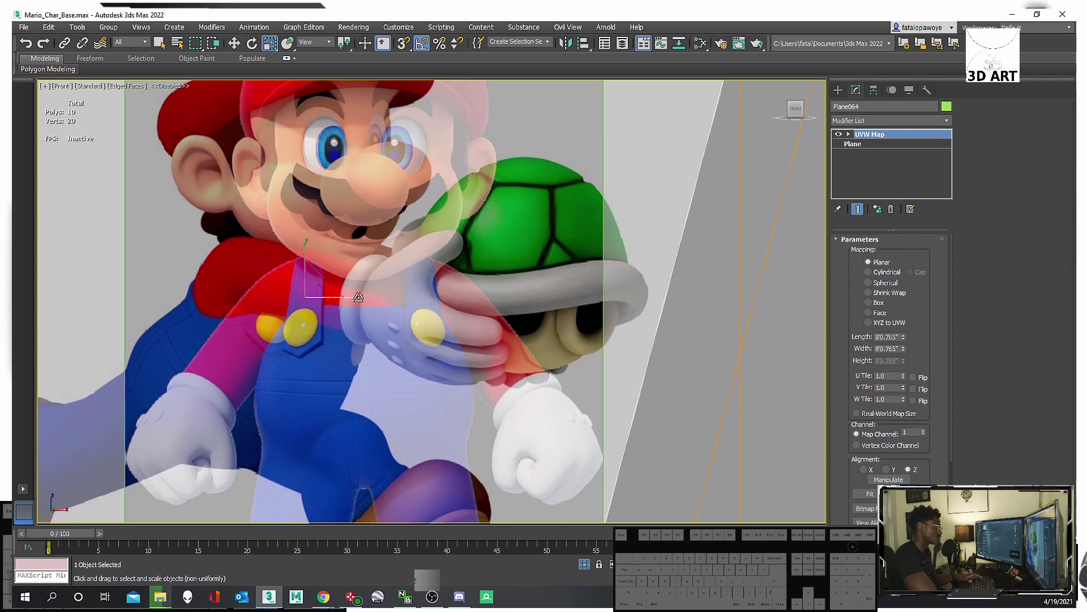
{"action": "scroll", "coordinate": [495, 259], "scroll_direction": "down", "scroll_amount": 5}
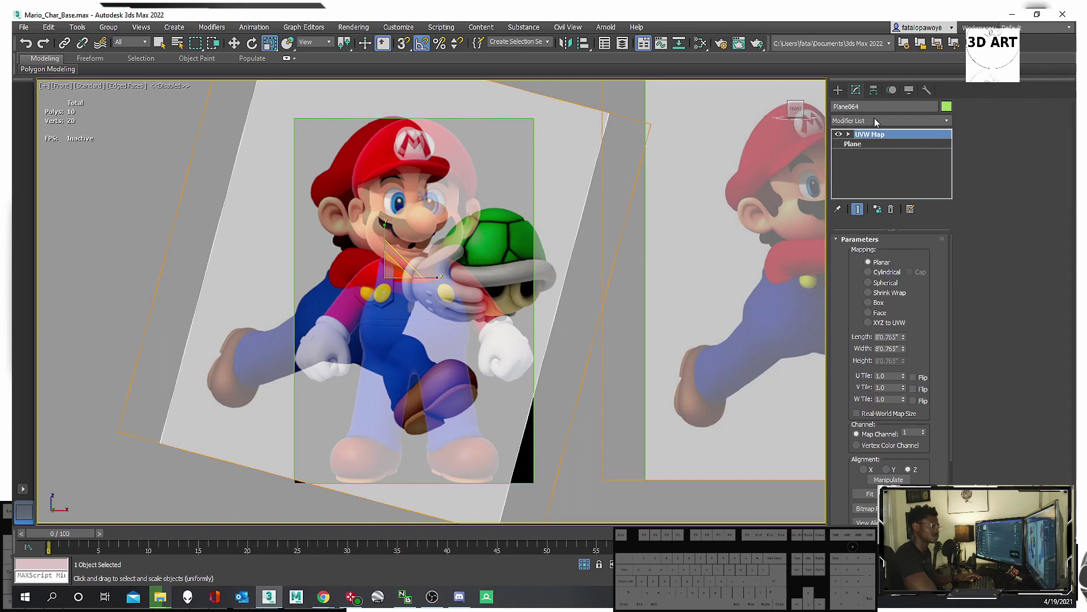
{"action": "left_click", "coordinate": [897, 146]}
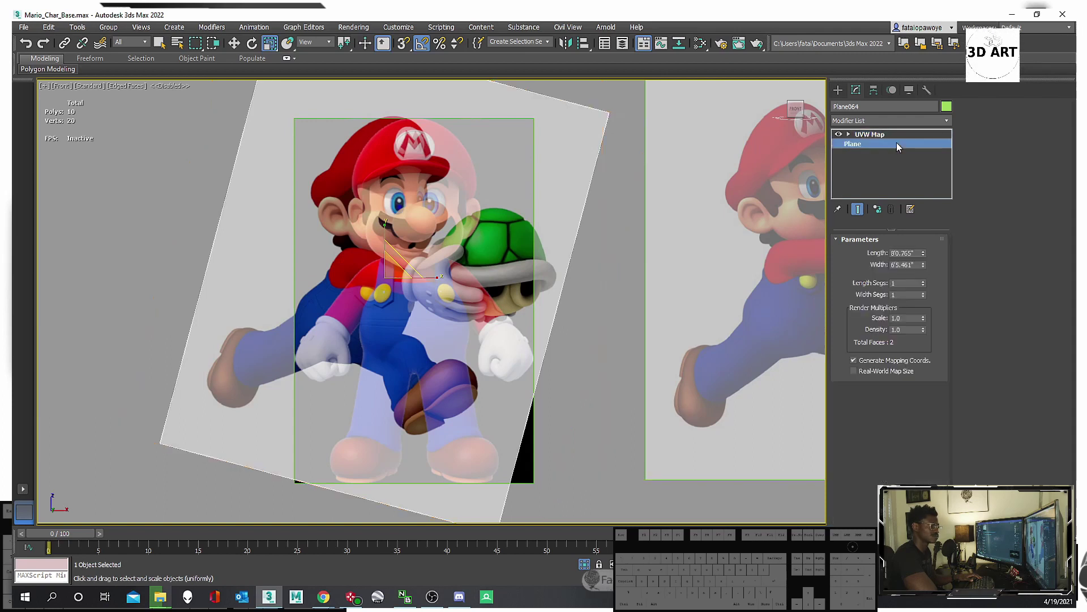
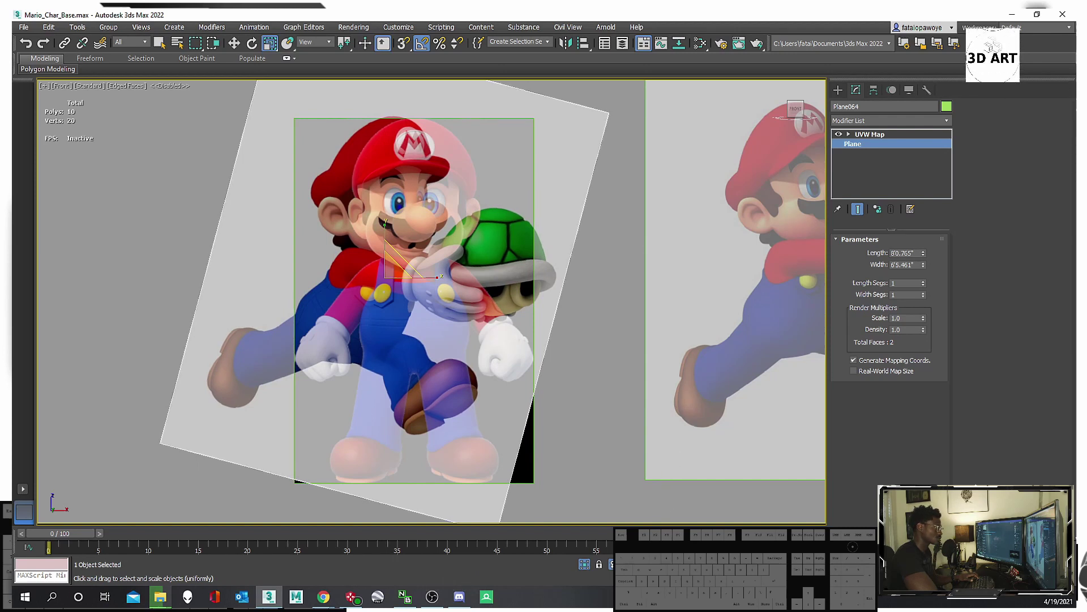
Fine-tune the clone's scale and position so the running Mario's eye coincides with the front-view Mario's eye.
{"action": "scroll", "coordinate": [442, 226], "scroll_direction": "up", "scroll_amount": 10}
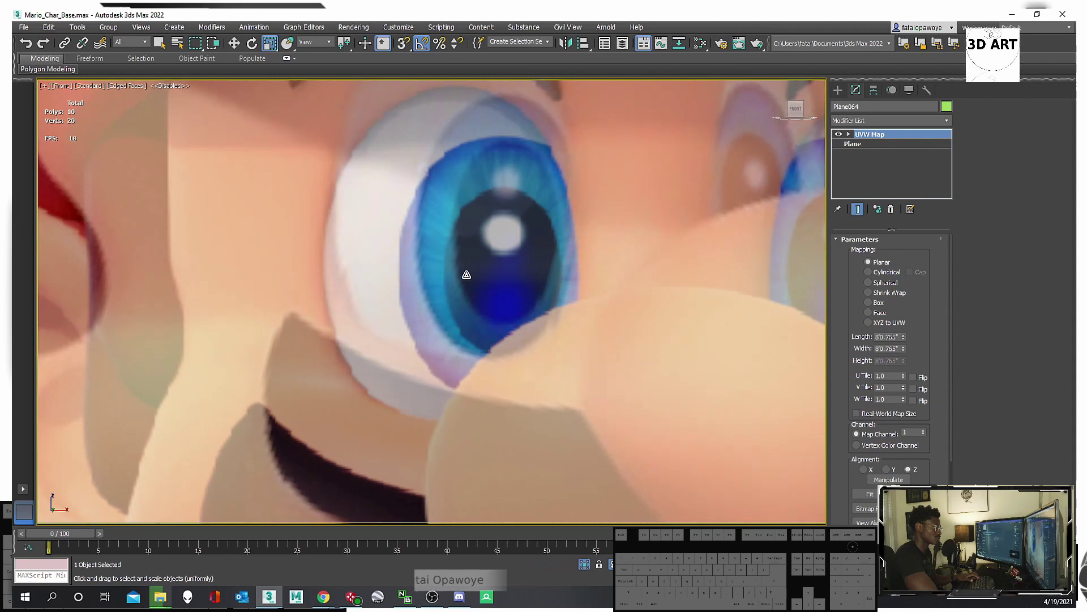
{"action": "key", "text": "w"}
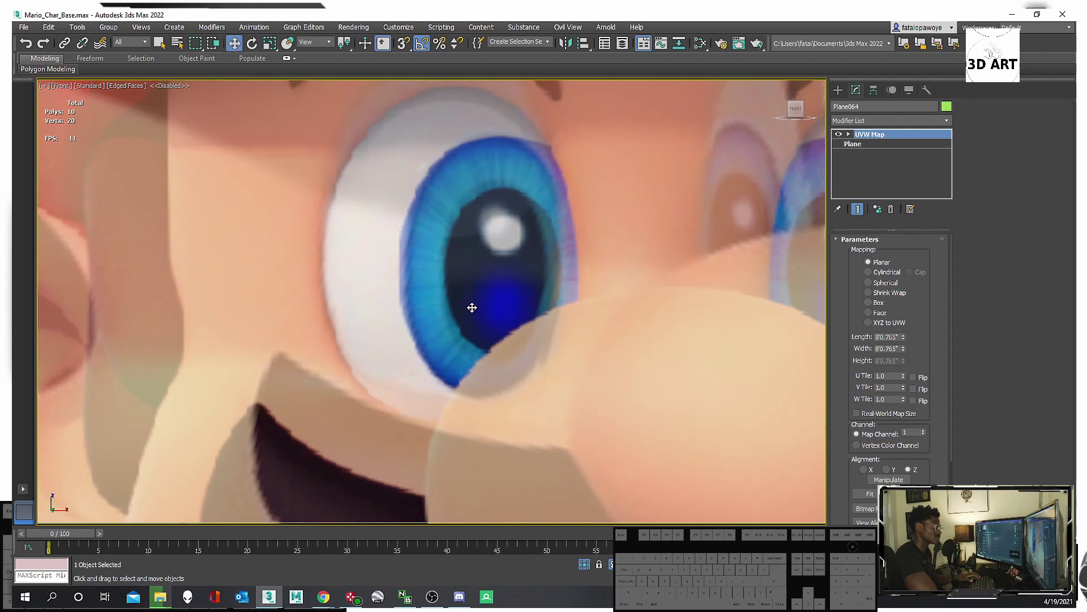
{"action": "scroll", "coordinate": [472, 306], "scroll_direction": "down", "scroll_amount": 10}
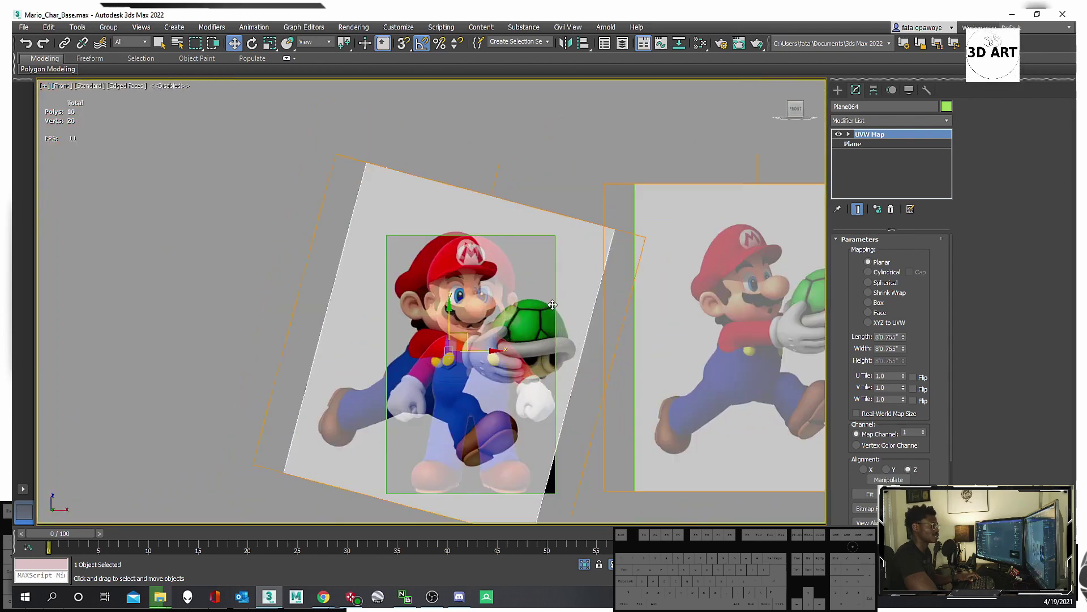
{"action": "middle_click_drag", "start_coordinate": [552, 305], "coordinate": [459, 263]}
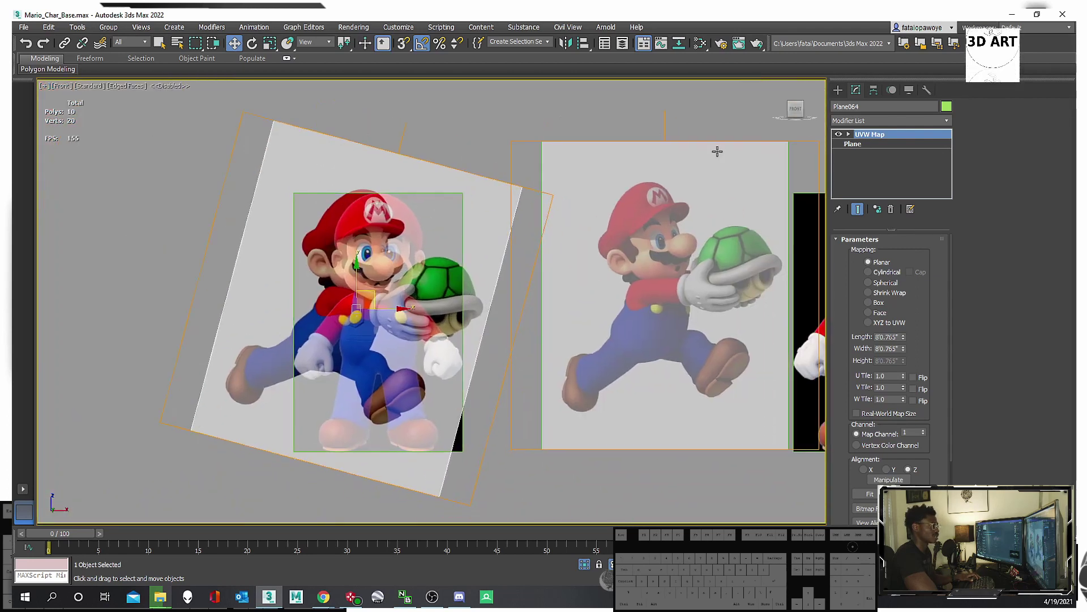
Align the clone to the original running Mario plane by pivot points in X, Y and Z, with X and Y orientation matched.
{"action": "left_click", "coordinate": [839, 92]}
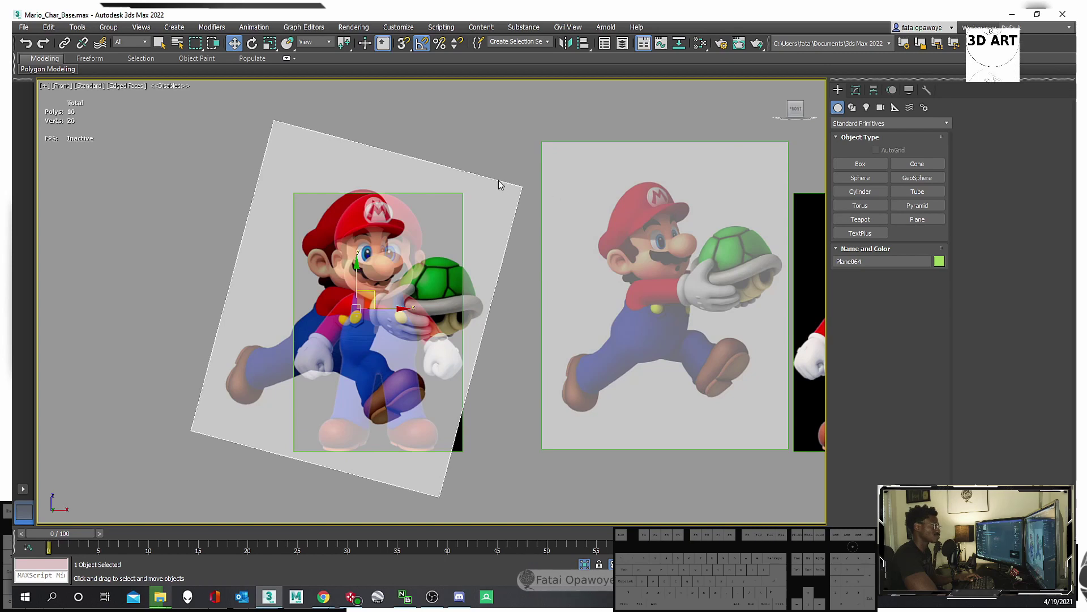
{"action": "left_click", "coordinate": [565, 43]}
{"action": "left_click", "coordinate": [547, 187]}
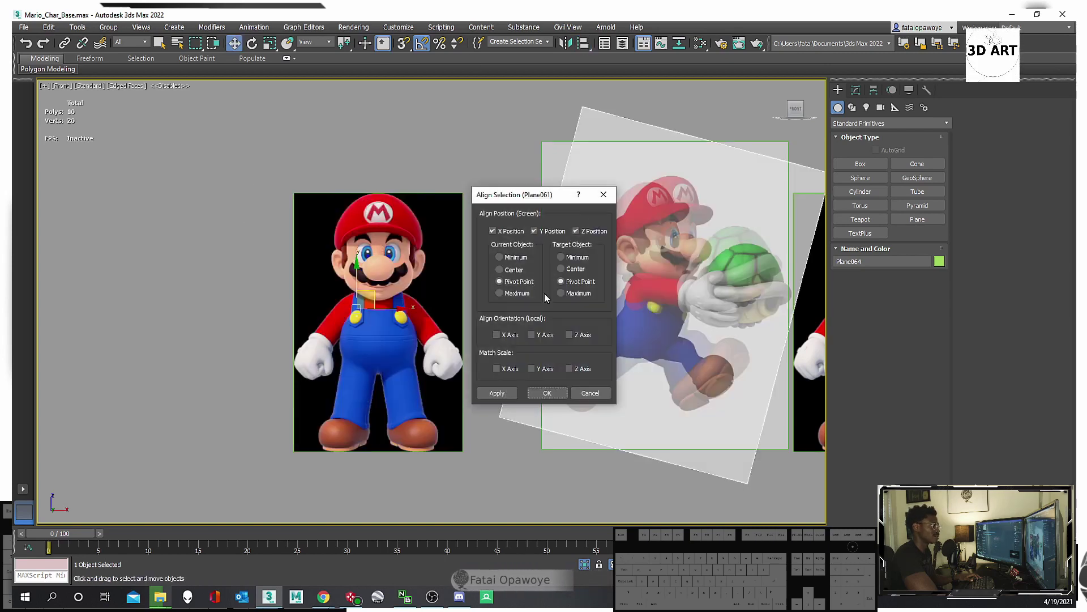
{"action": "left_click_drag", "start_coordinate": [524, 202], "coordinate": [314, 144]}
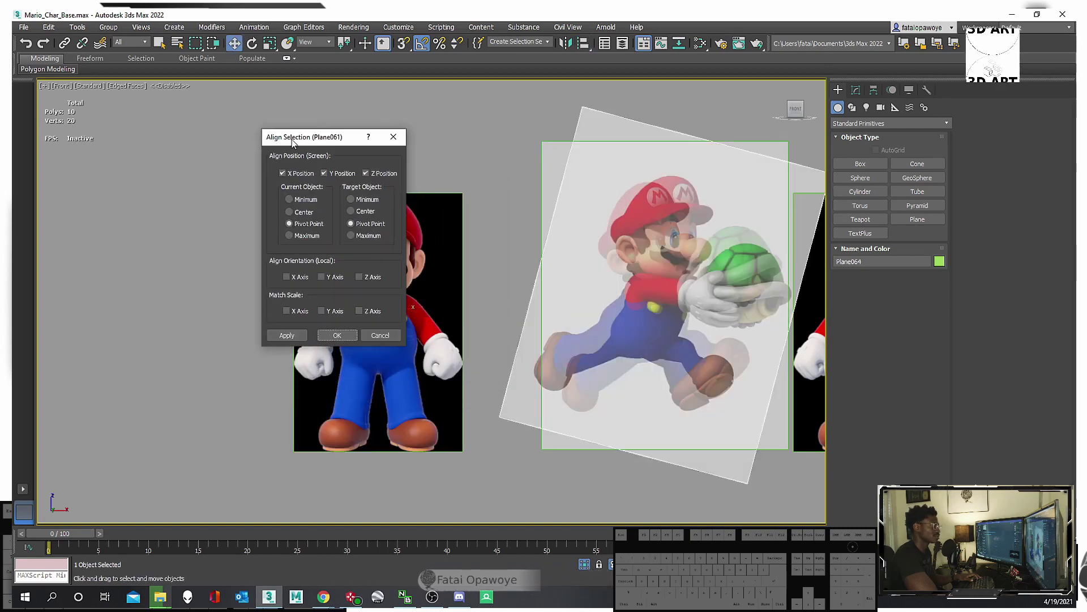
{"action": "left_click", "coordinate": [294, 277]}
{"action": "left_click", "coordinate": [323, 277]}
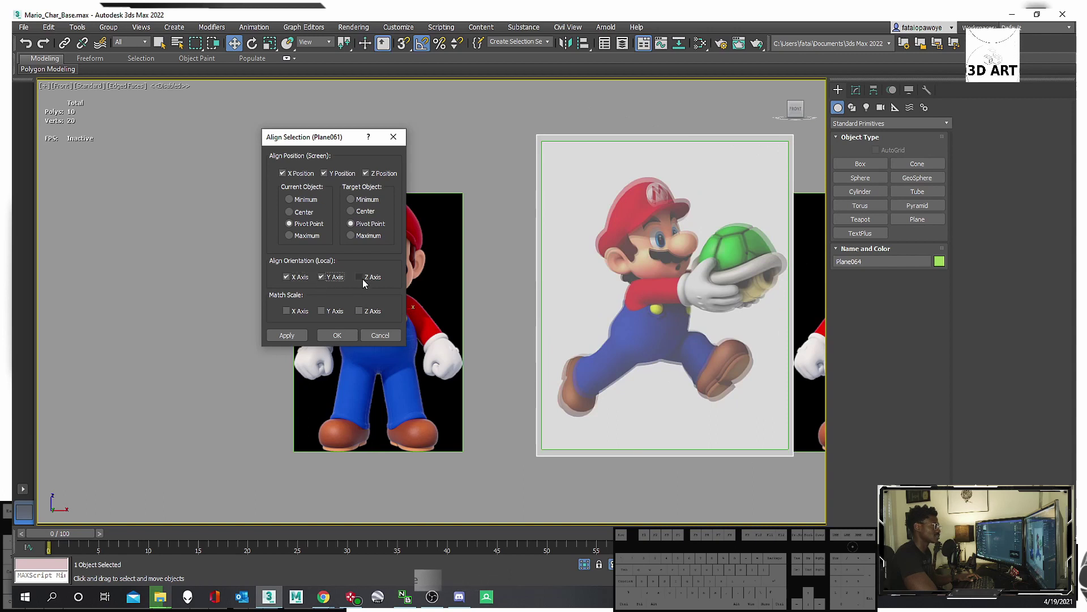
{"action": "left_click", "coordinate": [338, 335]}
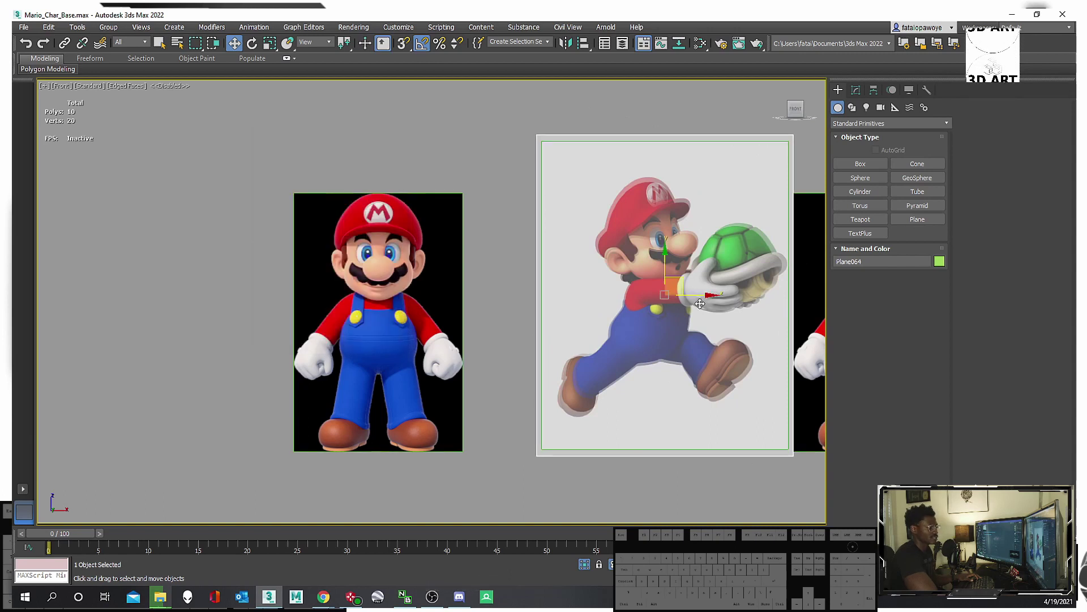
Move the scaled clone over the front-view Mario plane and delete the original running Mario plane.
{"action": "left_click_drag", "start_coordinate": [700, 303], "coordinate": [549, 277]}
{"action": "left_click", "coordinate": [662, 215]}
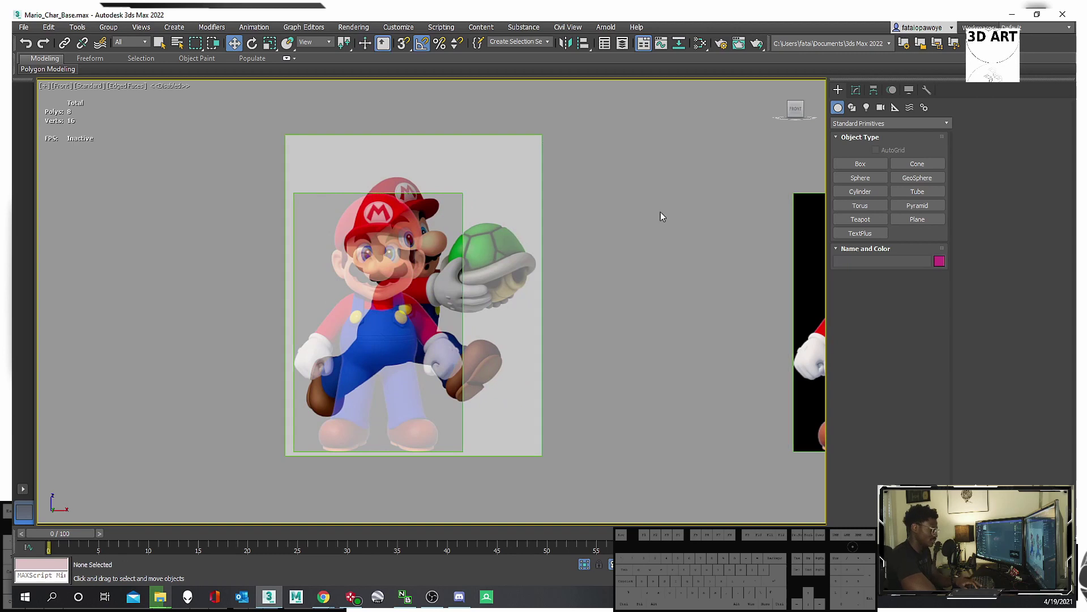
Move the remaining running Mario plane beside the front-view Mario plane so their edges meet.
{"action": "left_click", "coordinate": [472, 212]}
{"action": "left_click_drag", "start_coordinate": [444, 296], "coordinate": [572, 280]}
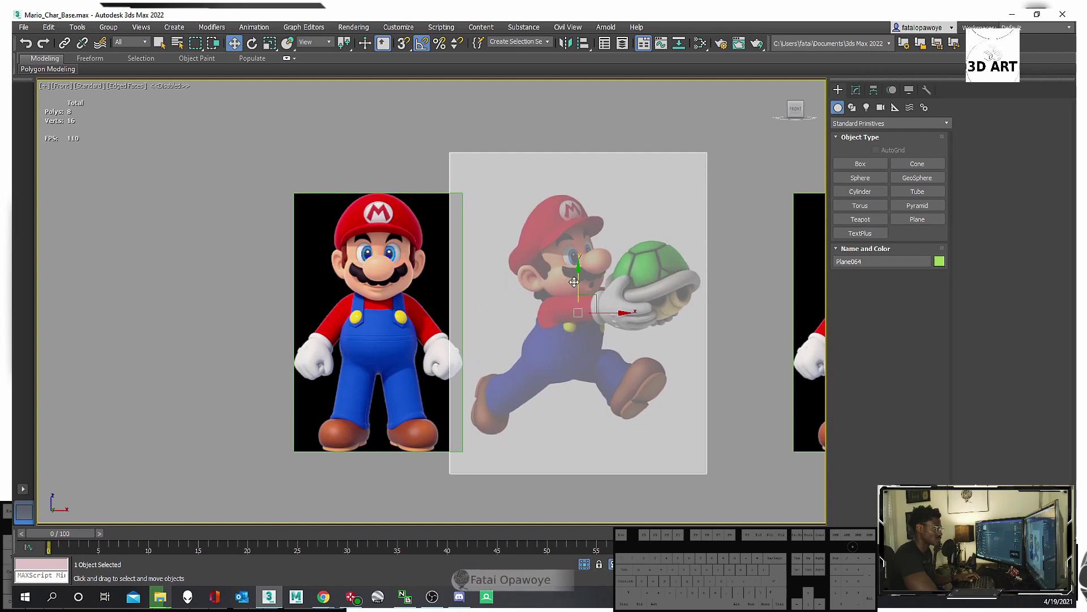
{"action": "middle_click_drag", "start_coordinate": [572, 281], "coordinate": [479, 281]}
{"action": "scroll", "coordinate": [479, 281], "scroll_direction": "up", "scroll_amount": 5}
{"action": "scroll", "coordinate": [479, 281], "scroll_direction": "down", "scroll_amount": 7}
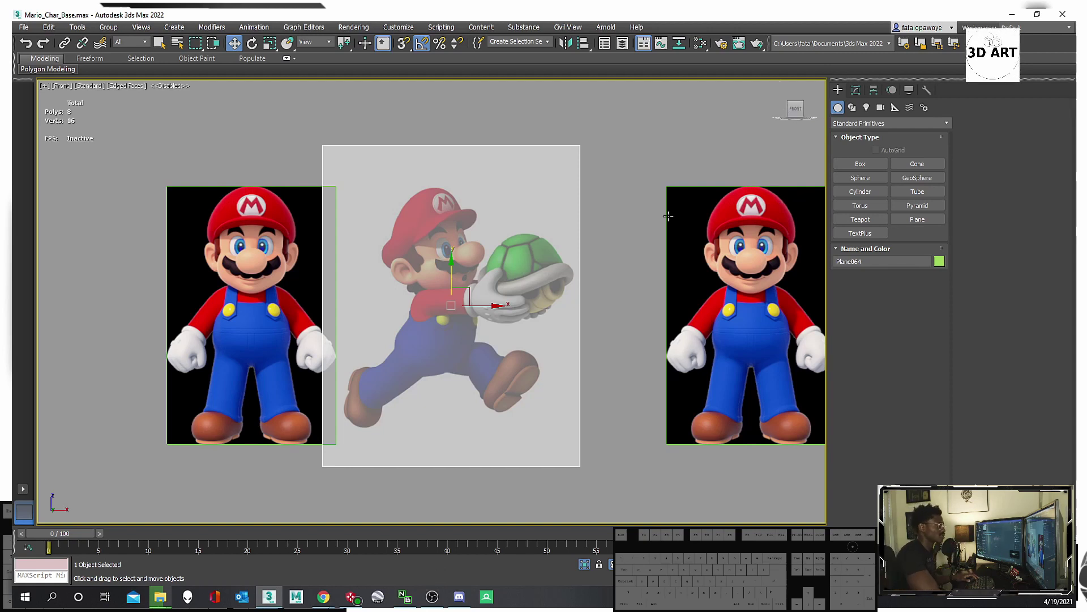
{"action": "middle_click_drag", "start_coordinate": [526, 288], "coordinate": [538, 281]}
{"action": "left_click_drag", "start_coordinate": [497, 298], "coordinate": [511, 298]}
Set the running Mario material's transparency to 0 and close the Slate Material Editor.
{"action": "key", "text": "m"}
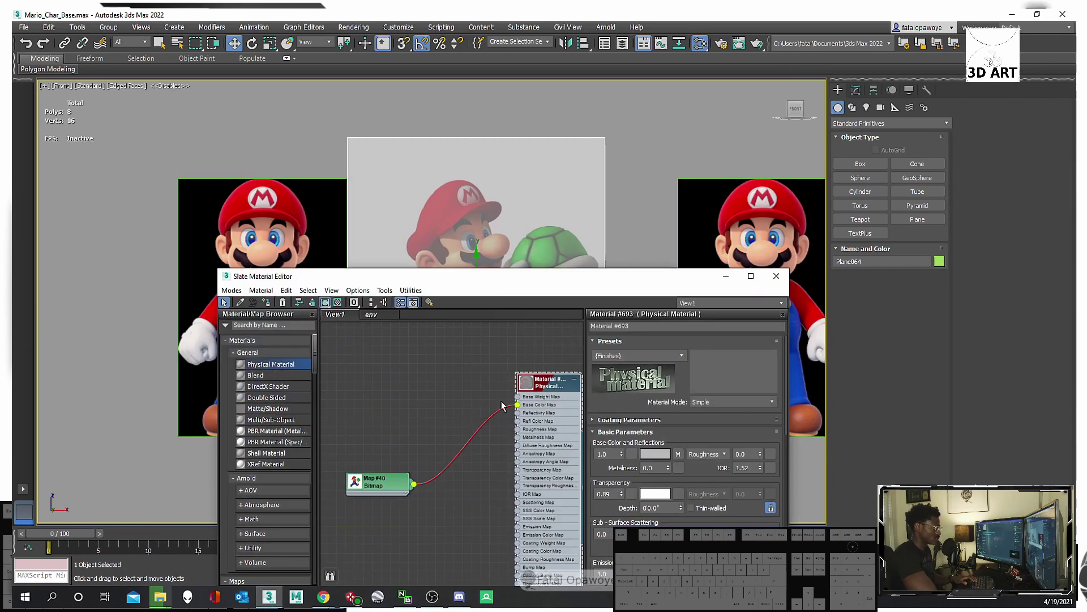
{"action": "left_click", "coordinate": [622, 492]}
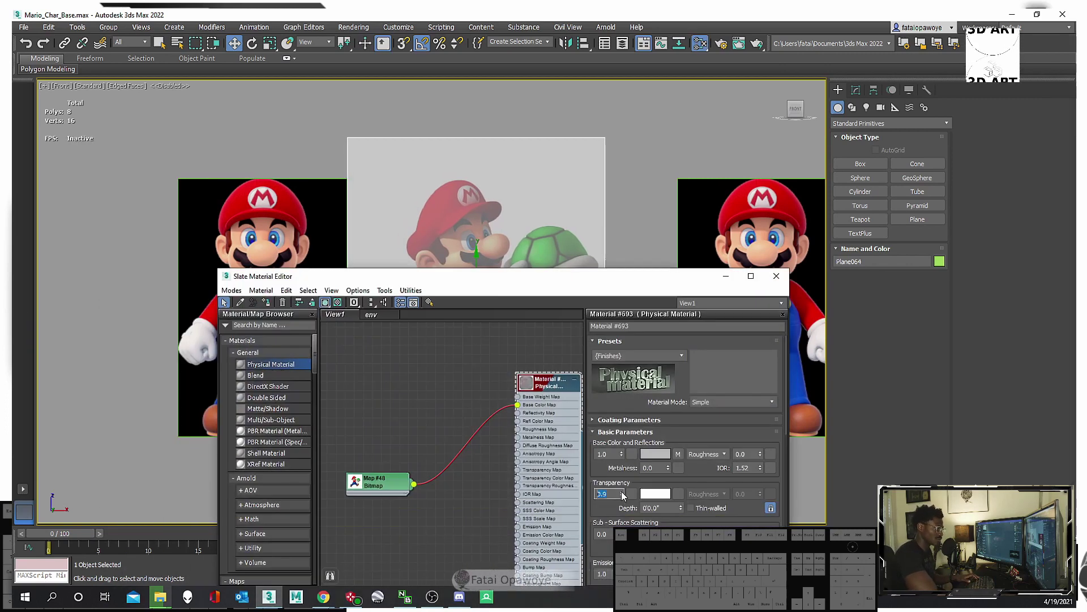
{"action": "left_click", "coordinate": [776, 275]}
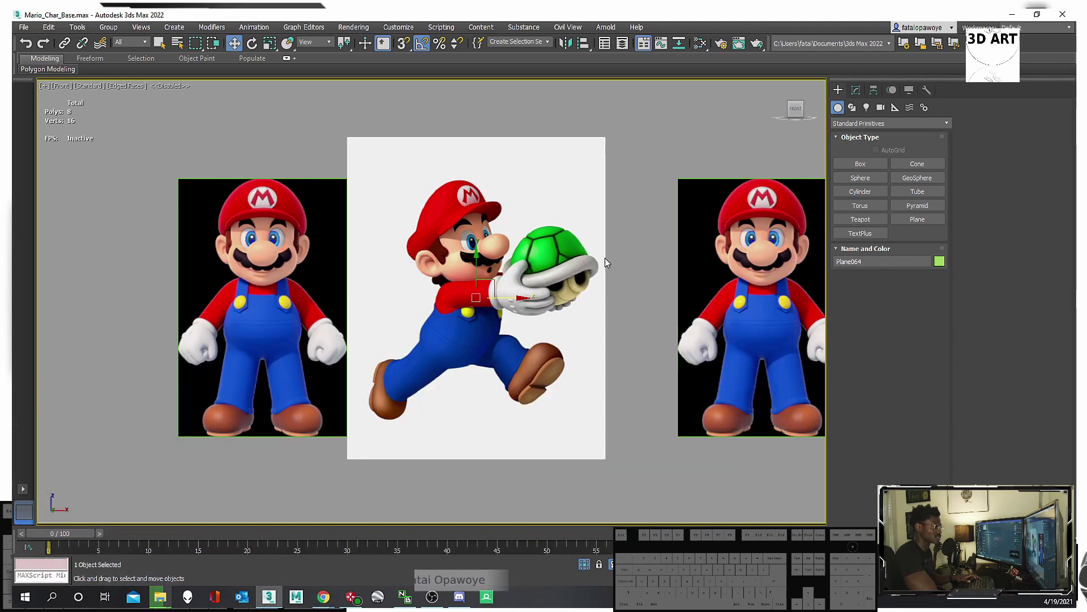
Freeze the front-view Mario plane and the running Mario plane together.
{"action": "right_click", "coordinate": [435, 259]}
{"action": "left_click_drag", "start_coordinate": [277, 136], "coordinate": [553, 392]}
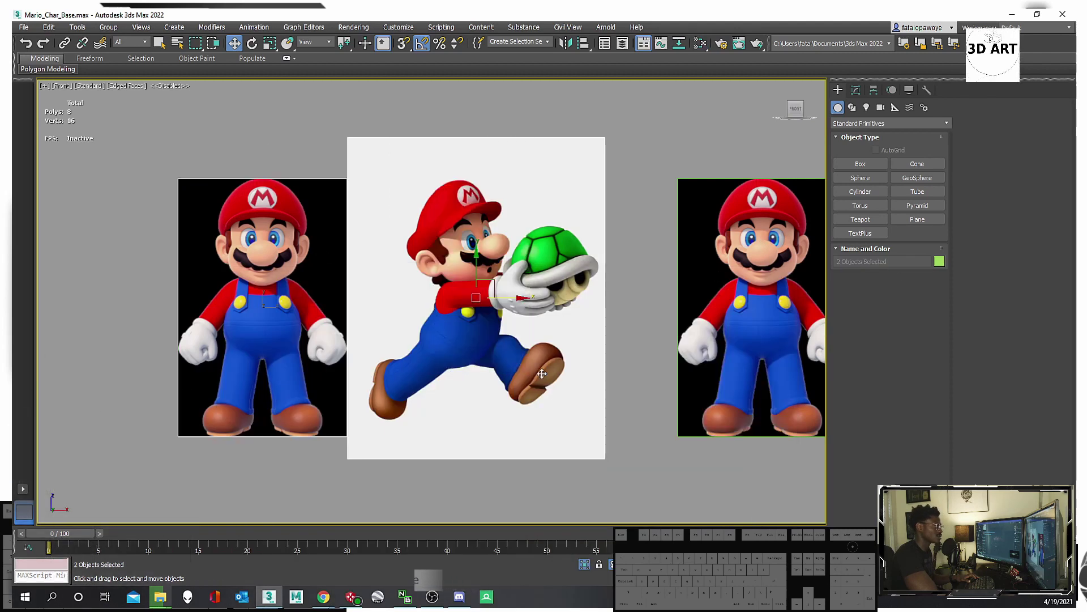
{"action": "right_click", "coordinate": [541, 368]}
{"action": "left_click", "coordinate": [575, 296]}
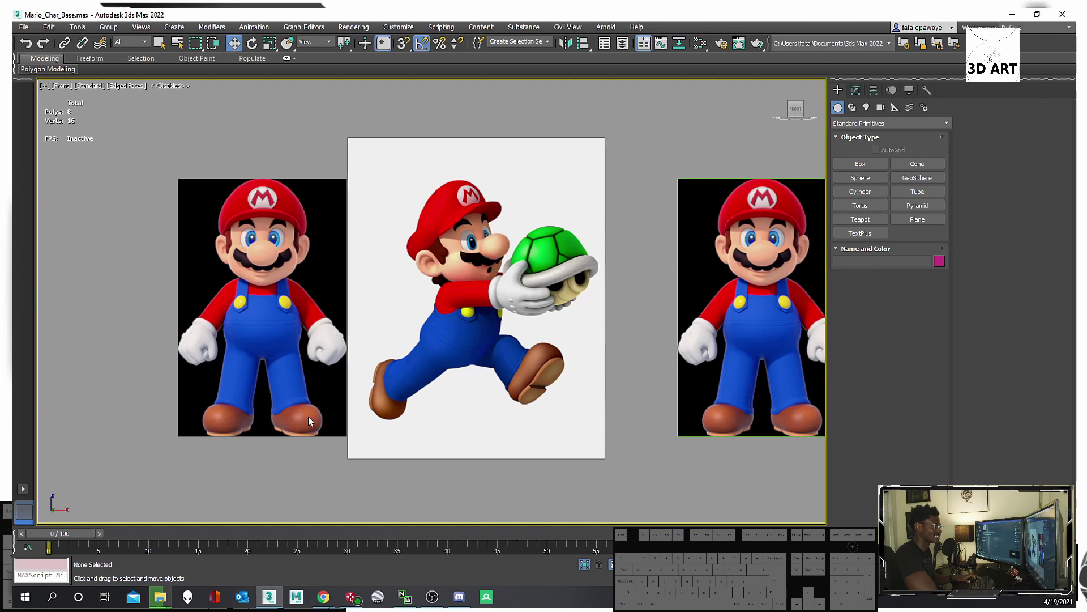
Delete the spare Mario planes that stand beyond the running Mario plane.
{"action": "middle_click_drag", "start_coordinate": [430, 347], "coordinate": [332, 354]}
{"action": "scroll", "coordinate": [306, 335], "scroll_direction": "down", "scroll_amount": 3}
{"action": "left_click_drag", "start_coordinate": [498, 172], "coordinate": [569, 323]}
{"action": "key", "text": "Delete"}
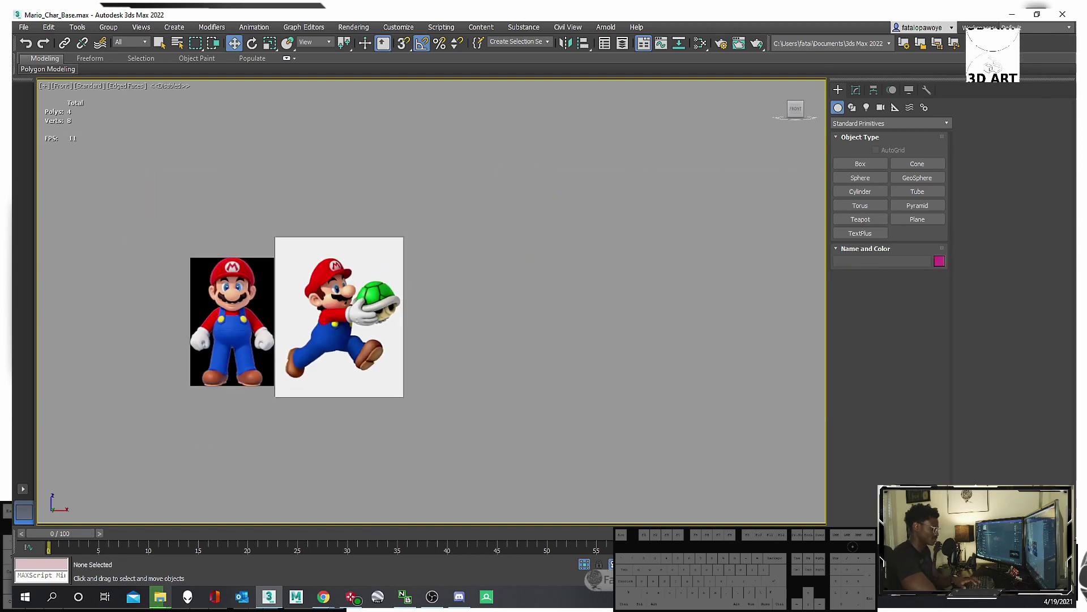
Examine the front-view Mario from the cap down to the shoes and compare it with the running Mario.
{"action": "middle_click_drag", "start_coordinate": [487, 453], "coordinate": [594, 464]}
{"action": "scroll", "coordinate": [338, 304], "scroll_direction": "up", "scroll_amount": 5}
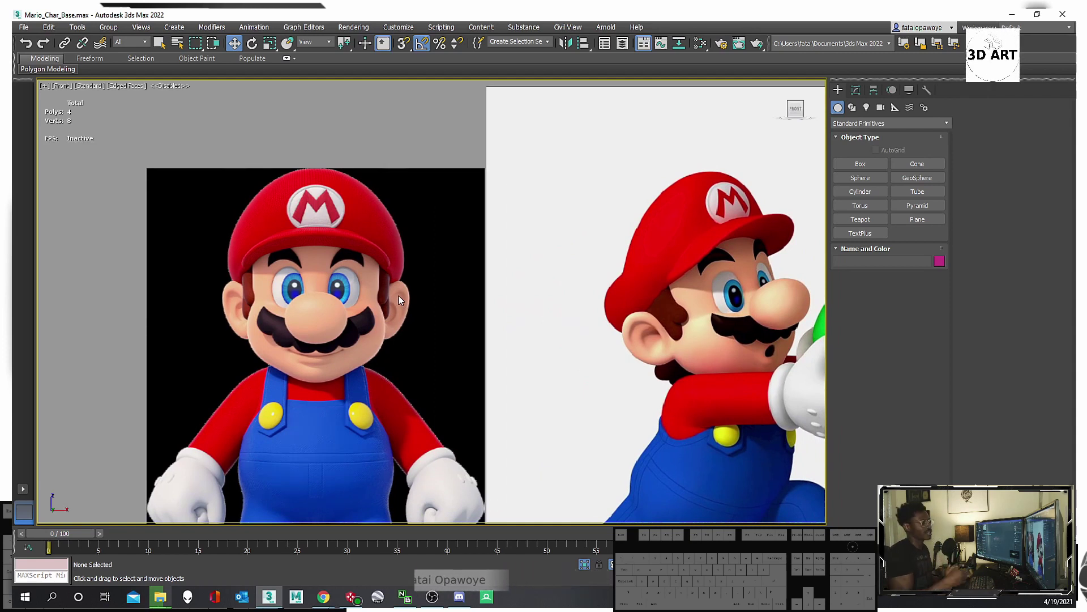
{"action": "middle_click_drag", "start_coordinate": [487, 270], "coordinate": [473, 182]}
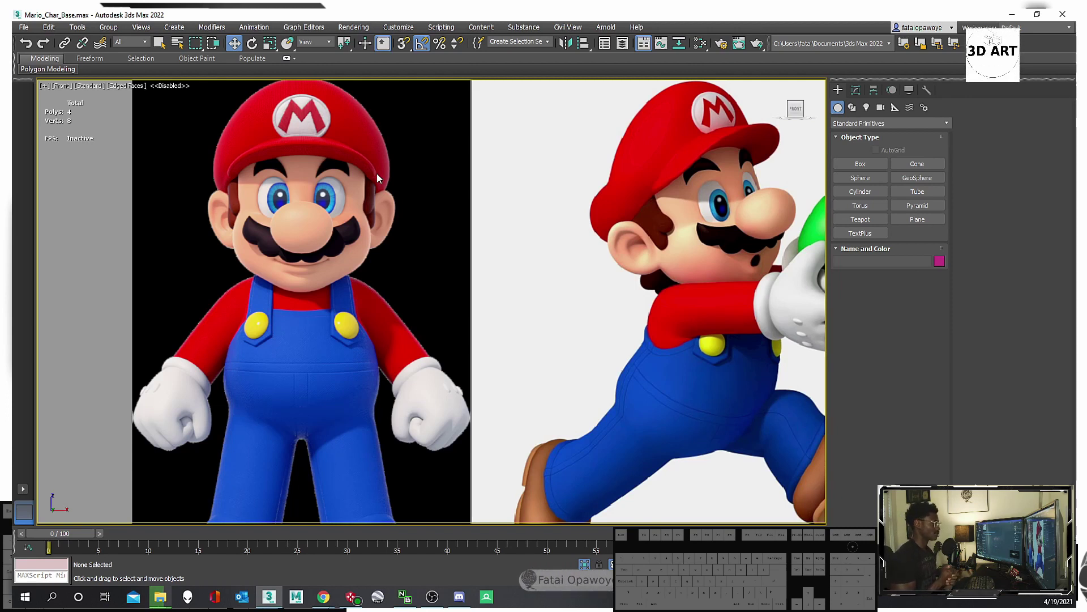
{"action": "middle_click_drag", "start_coordinate": [414, 345], "coordinate": [378, 303]}
{"action": "scroll", "coordinate": [370, 280], "scroll_direction": "down", "scroll_amount": 5}
{"action": "scroll", "coordinate": [360, 236], "scroll_direction": "up", "scroll_amount": 6}
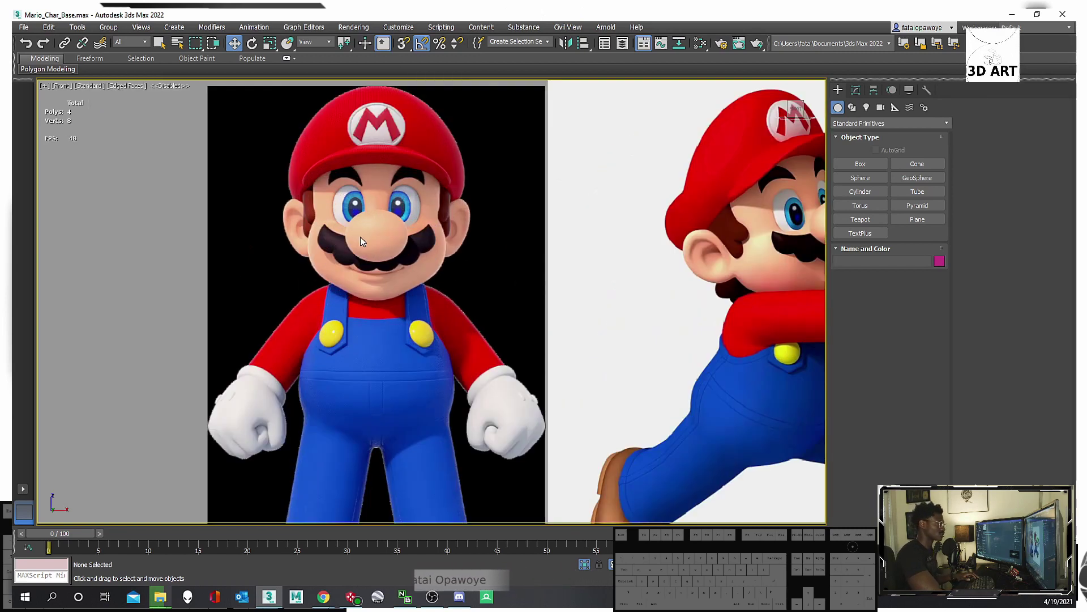
{"action": "middle_click_drag", "start_coordinate": [402, 340], "coordinate": [418, 257]}
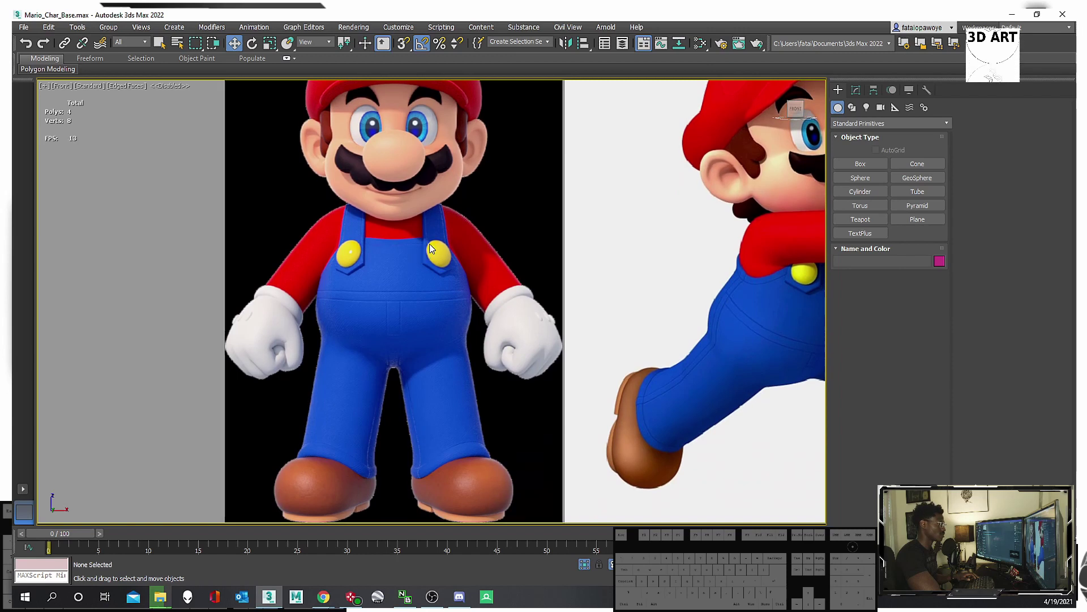
{"action": "middle_click_drag", "start_coordinate": [295, 316], "coordinate": [321, 280]}
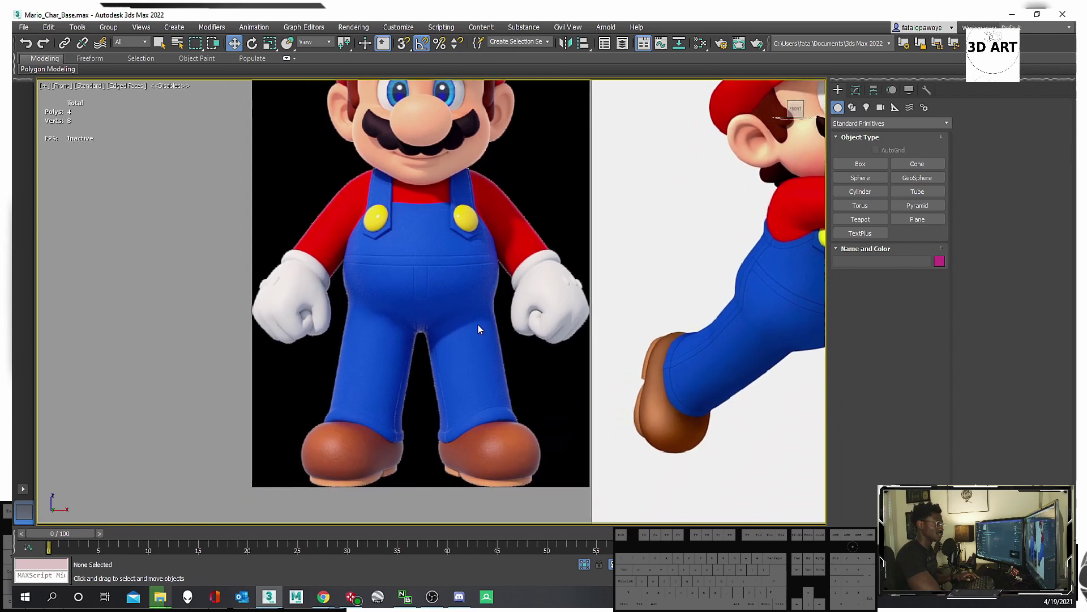
{"action": "middle_click_drag", "start_coordinate": [467, 316], "coordinate": [464, 284]}
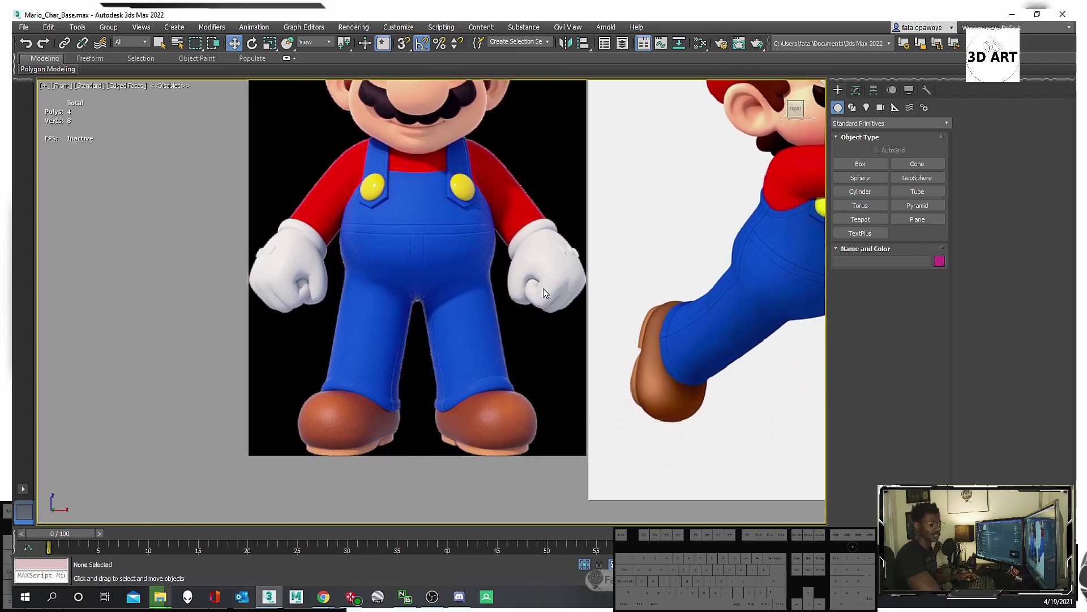
Draw a spline Line on the front-view Mario from below the chin over the shoulder and along the arm to the glove.
{"action": "left_click", "coordinate": [852, 107]}
{"action": "middle_click_drag", "start_coordinate": [532, 270], "coordinate": [498, 352]}
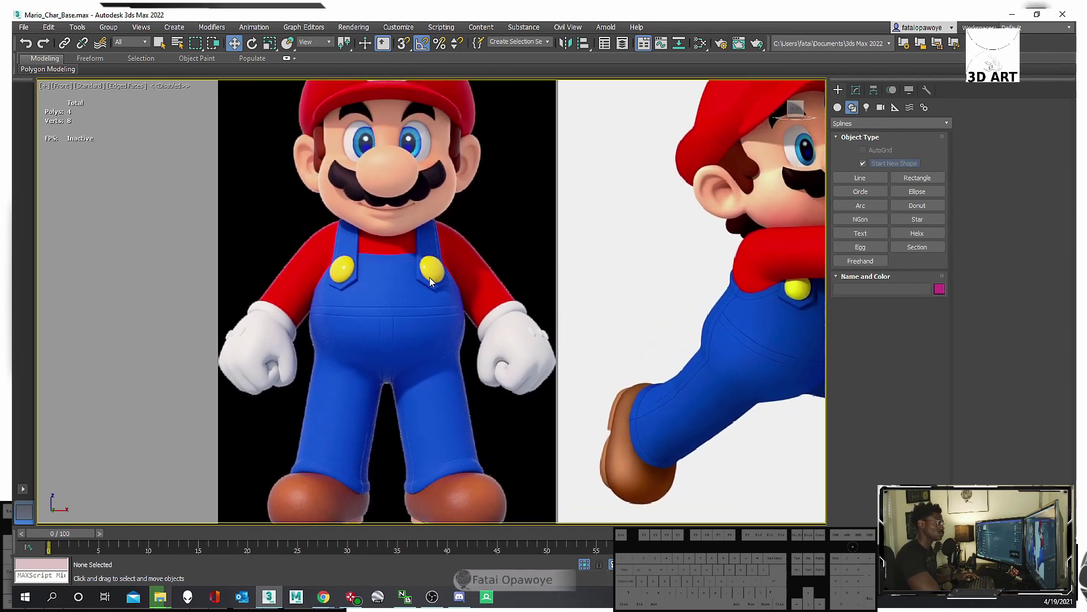
{"action": "scroll", "coordinate": [430, 277], "scroll_direction": "down", "scroll_amount": 3}
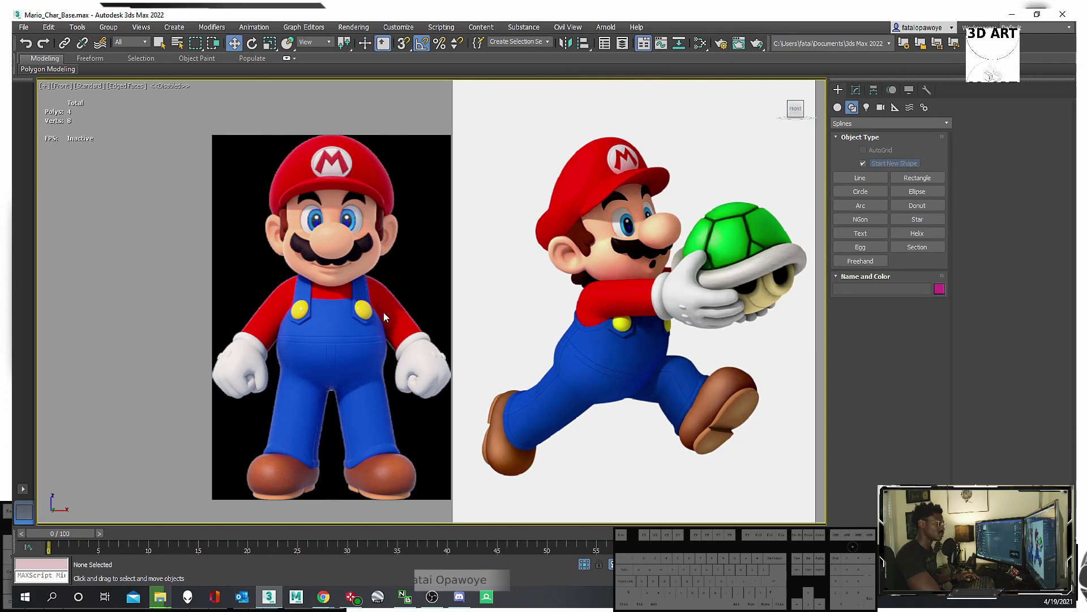
{"action": "left_click", "coordinate": [858, 178]}
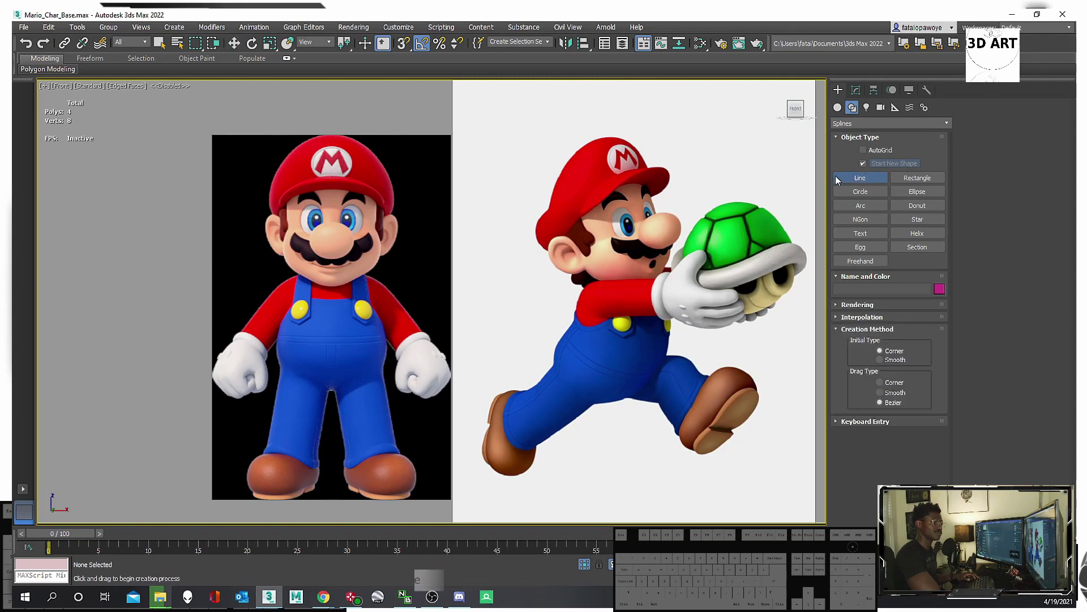
{"action": "scroll", "coordinate": [347, 315], "scroll_direction": "up", "scroll_amount": 4}
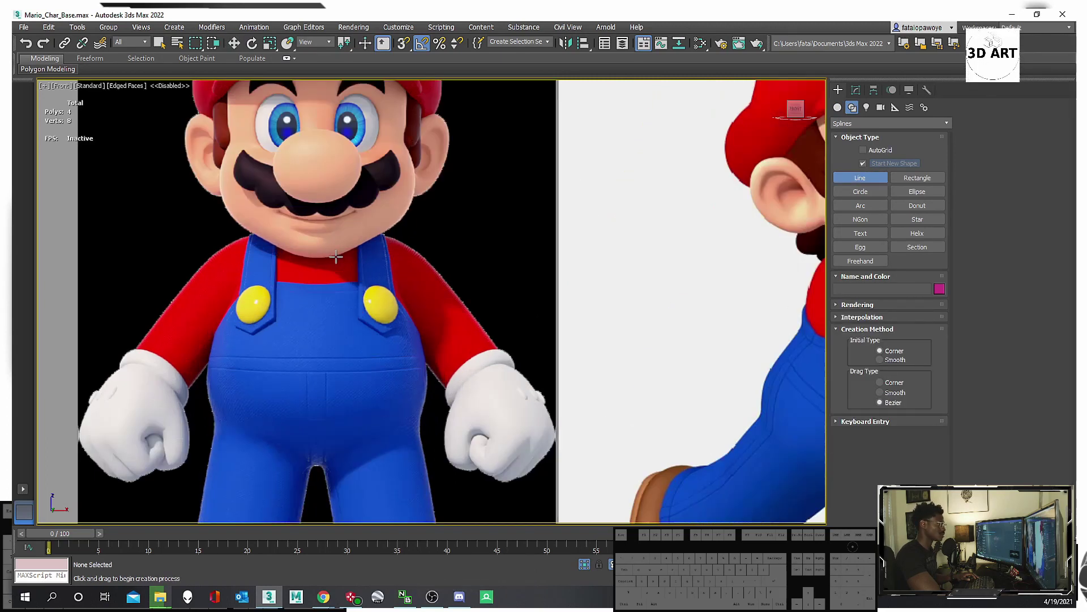
{"action": "left_click", "coordinate": [336, 261]}
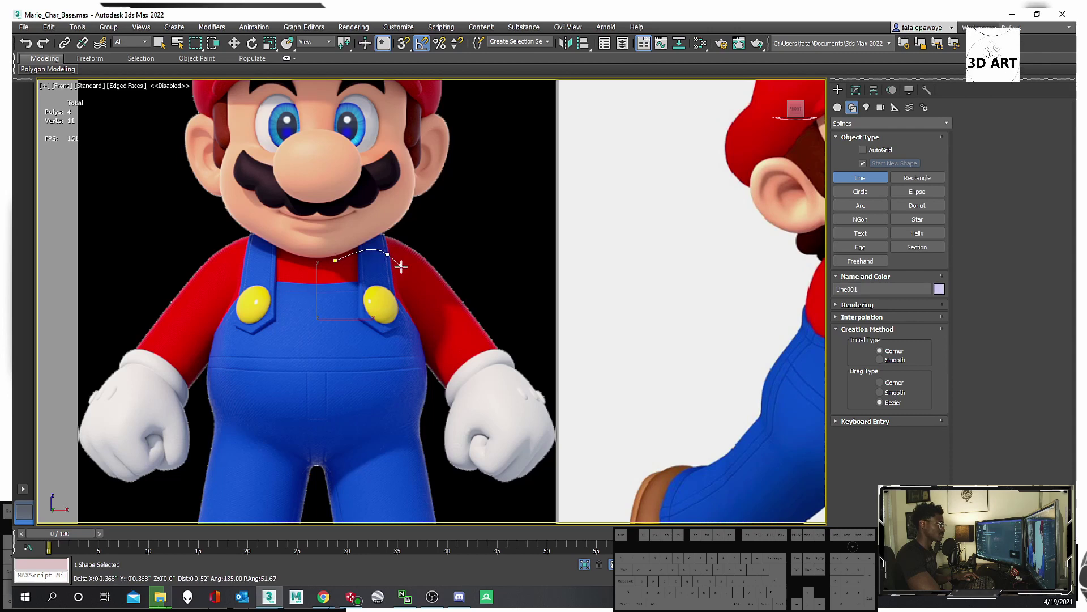
{"action": "left_click", "coordinate": [510, 418]}
{"action": "right_click", "coordinate": [519, 427]}
Draw a spline Line on the front-view Mario from the hip down the leg to the ankle and along the shoe.
{"action": "middle_click_drag", "start_coordinate": [413, 204], "coordinate": [437, 239]}
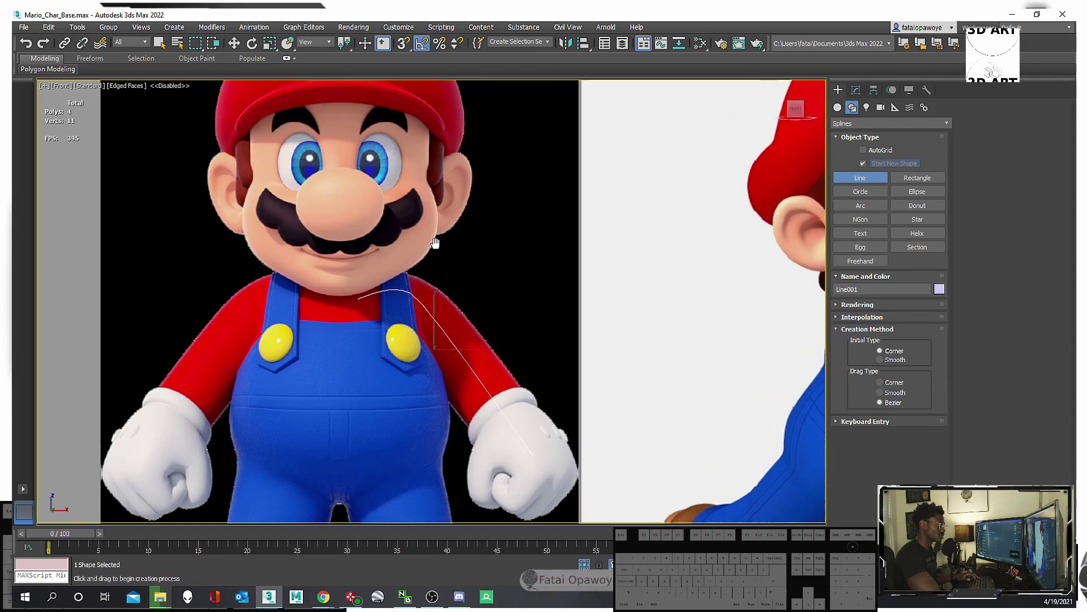
{"action": "middle_click_drag", "start_coordinate": [356, 373], "coordinate": [401, 210]}
{"action": "middle_click_drag", "start_coordinate": [445, 368], "coordinate": [451, 282]}
{"action": "left_click", "coordinate": [436, 219]}
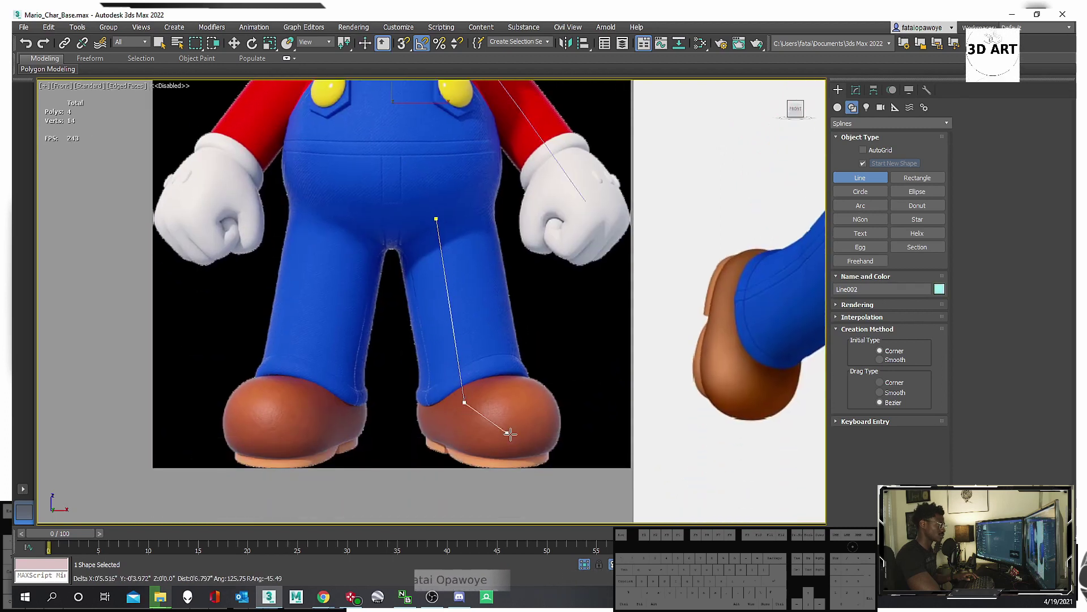
{"action": "left_click", "coordinate": [464, 402]}
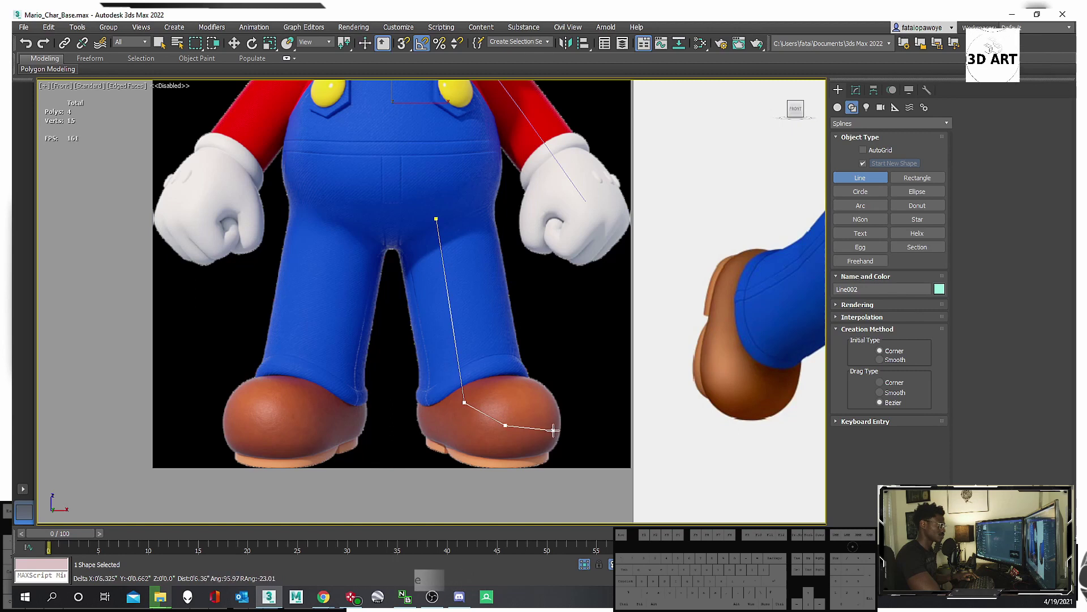
{"action": "right_click", "coordinate": [561, 451]}
{"action": "middle_click_drag", "start_coordinate": [489, 282], "coordinate": [501, 368]}
{"action": "scroll", "coordinate": [457, 281], "scroll_direction": "up", "scroll_amount": 2}
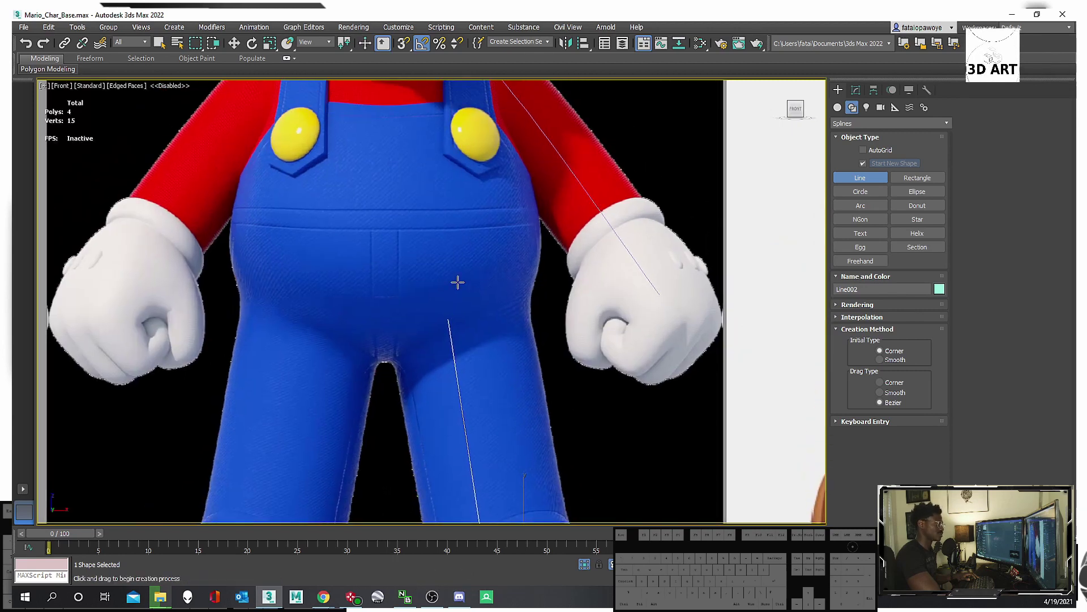
{"action": "scroll", "coordinate": [454, 224], "scroll_direction": "down", "scroll_amount": 2}
{"action": "middle_click_drag", "start_coordinate": [454, 224], "coordinate": [465, 287]}
{"action": "scroll", "coordinate": [440, 232], "scroll_direction": "down", "scroll_amount": 2}
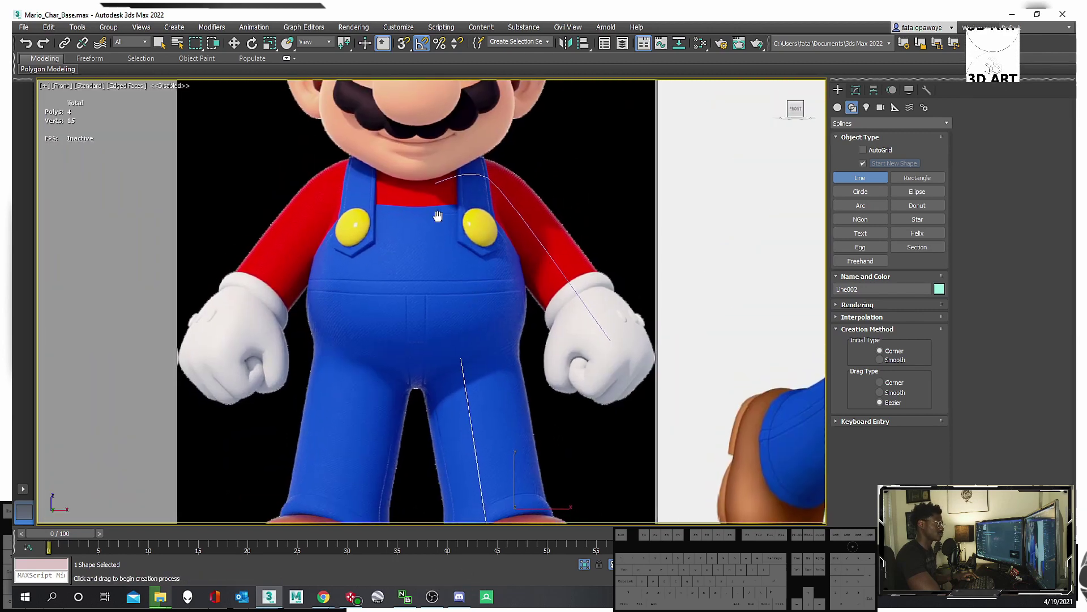
{"action": "scroll", "coordinate": [444, 225], "scroll_direction": "up", "scroll_amount": 3}
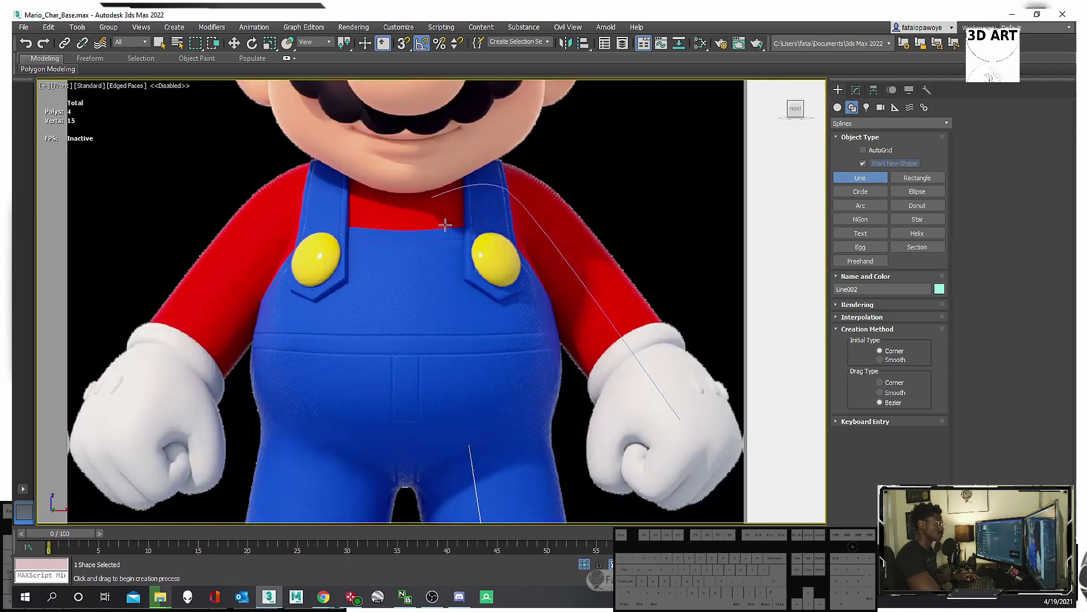
{"action": "left_click", "coordinate": [850, 124]}
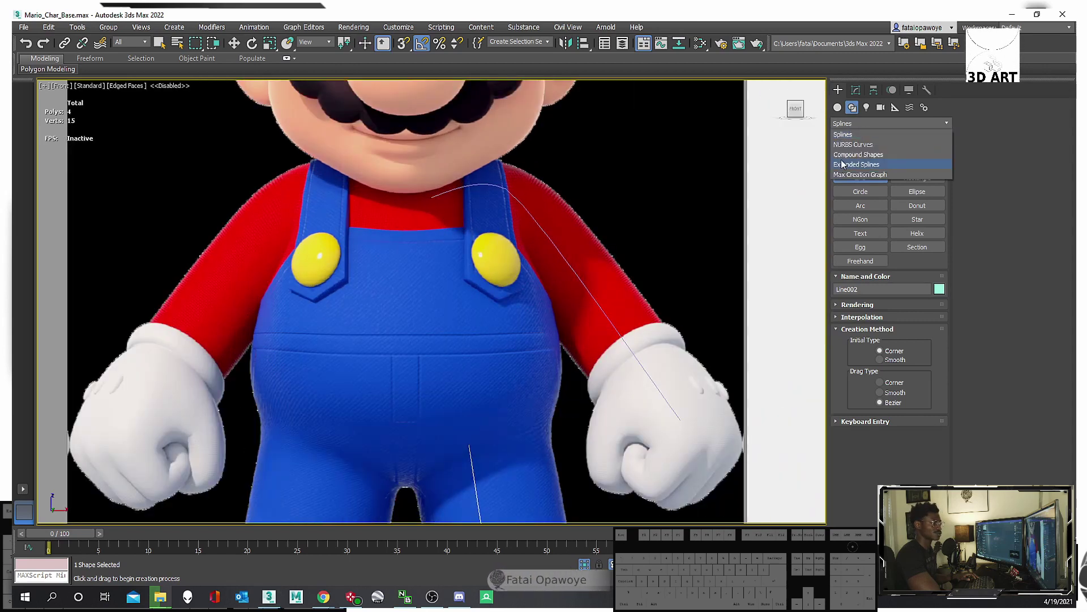
{"action": "left_click", "coordinate": [988, 203]}
{"action": "left_click", "coordinate": [851, 123]}
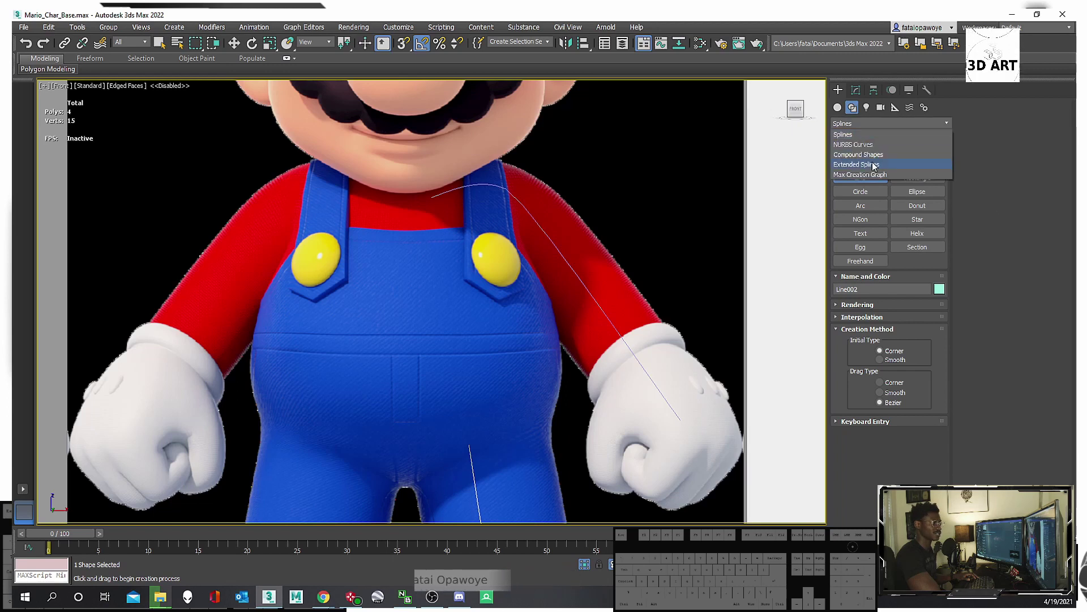
{"action": "left_click", "coordinate": [995, 174]}
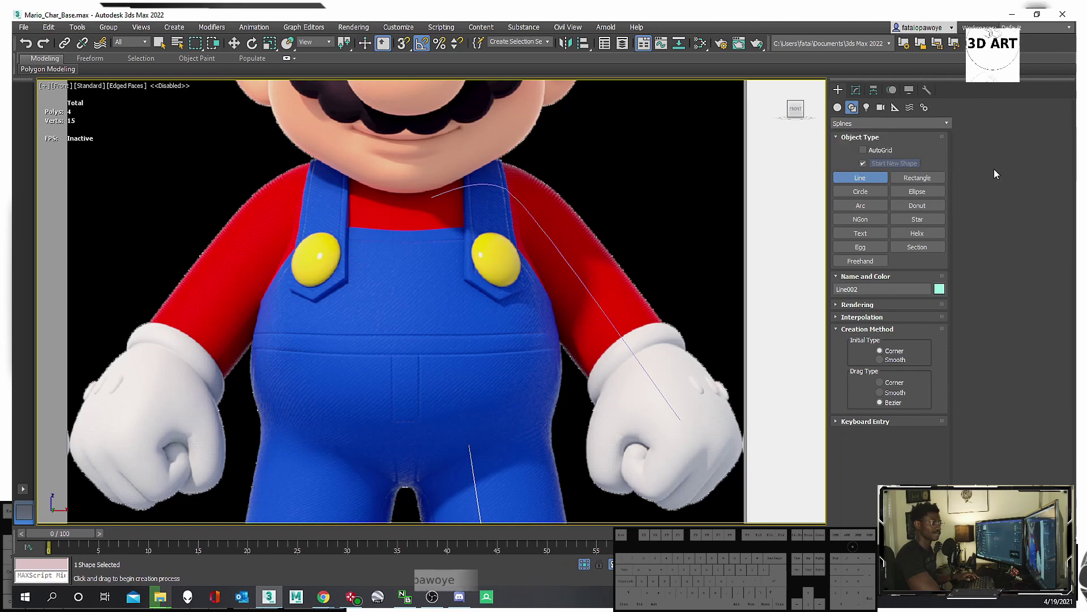
{"action": "left_click", "coordinate": [838, 108]}
{"action": "scroll", "coordinate": [357, 265], "scroll_direction": "down", "scroll_amount": 4}
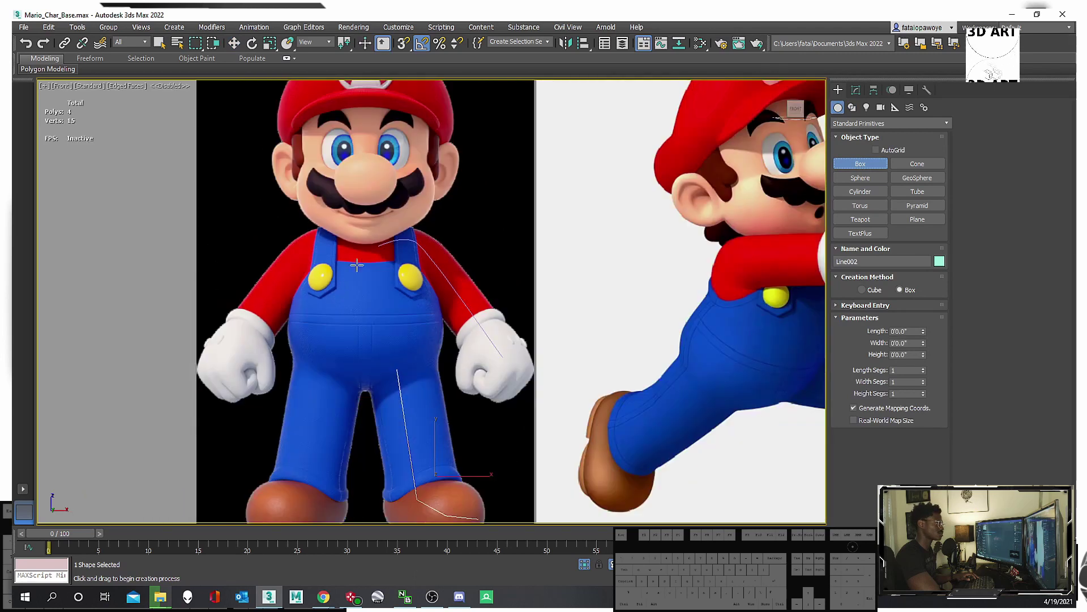
{"action": "left_click_drag", "start_coordinate": [315, 229], "coordinate": [438, 391]}
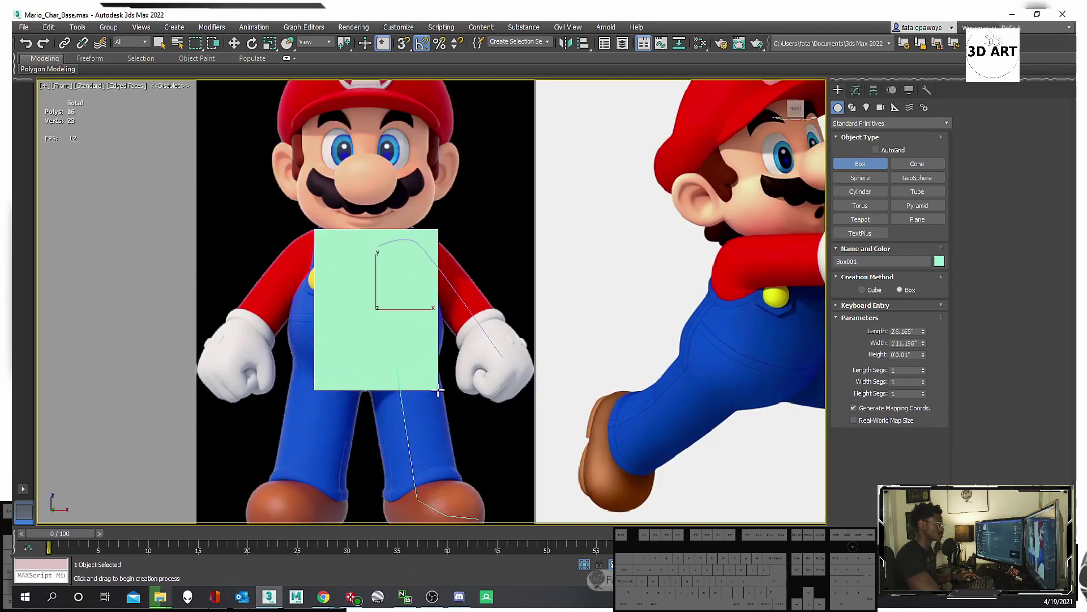
{"action": "middle_click_drag", "start_coordinate": [430, 338], "coordinate": [308, 442], "text": "alt"}
{"action": "middle_click_drag", "start_coordinate": [668, 346], "coordinate": [792, 300], "text": "alt"}
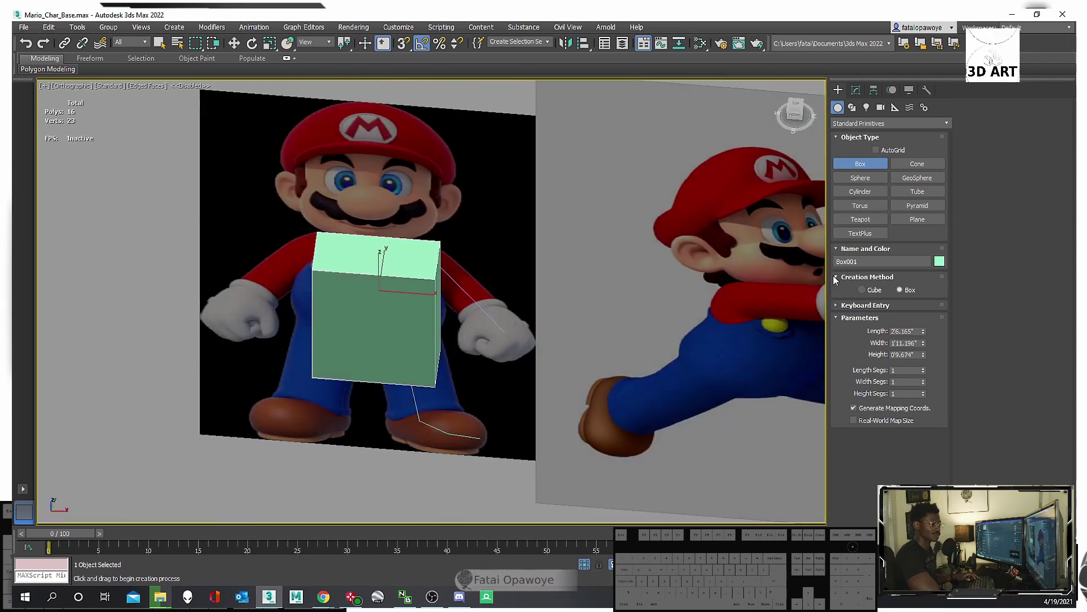
{"action": "left_click", "coordinate": [862, 291]}
{"action": "middle_click_drag", "start_coordinate": [374, 337], "coordinate": [364, 371]}
{"action": "key", "text": "Delete"}
Draw a box about 2'1.6" long and 2'2.2" wide in the front view, starting from the middle of Mario's belly.
{"action": "key", "text": "f"}
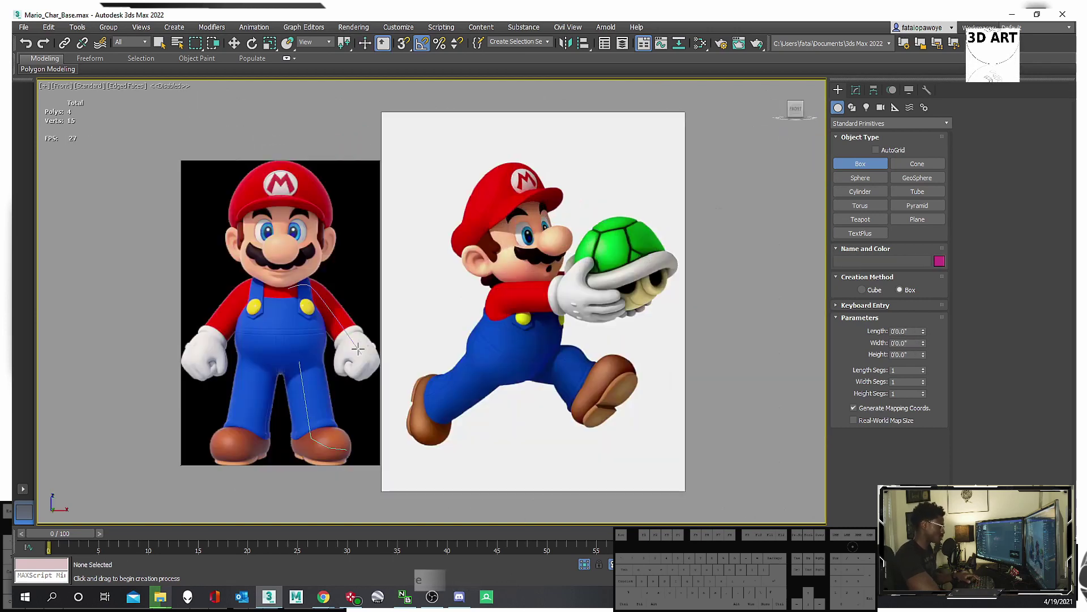
{"action": "scroll", "coordinate": [491, 341], "scroll_direction": "up", "scroll_amount": 5}
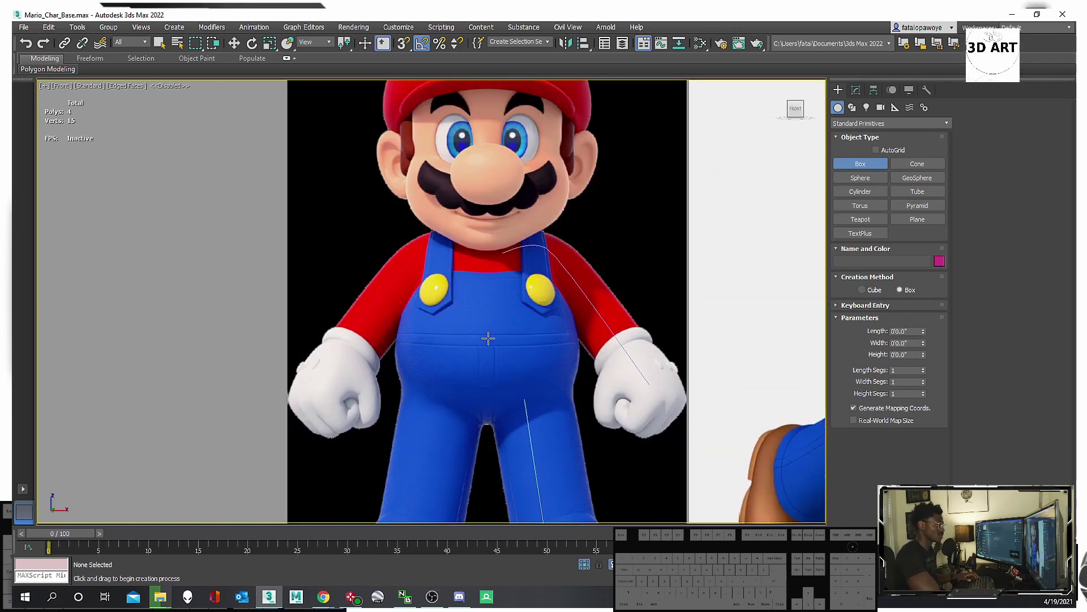
{"action": "left_click_drag", "start_coordinate": [488, 338], "coordinate": [655, 501]}
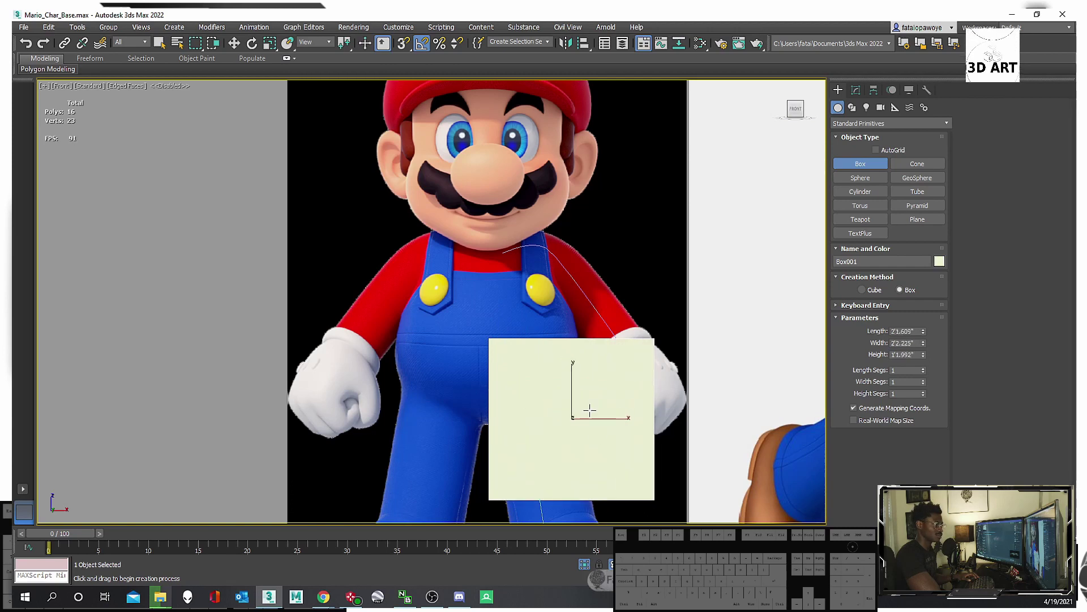
{"action": "middle_click_drag", "start_coordinate": [577, 340], "coordinate": [502, 404], "text": "alt"}
Move the box onto the centre of the front-view Mario's torso.
{"action": "key", "text": "w"}
{"action": "scroll", "coordinate": [544, 386], "scroll_direction": "down", "scroll_amount": 4}
{"action": "key", "text": "f"}
{"action": "scroll", "coordinate": [507, 360], "scroll_direction": "down", "scroll_amount": 5}
{"action": "left_click", "coordinate": [494, 205]}
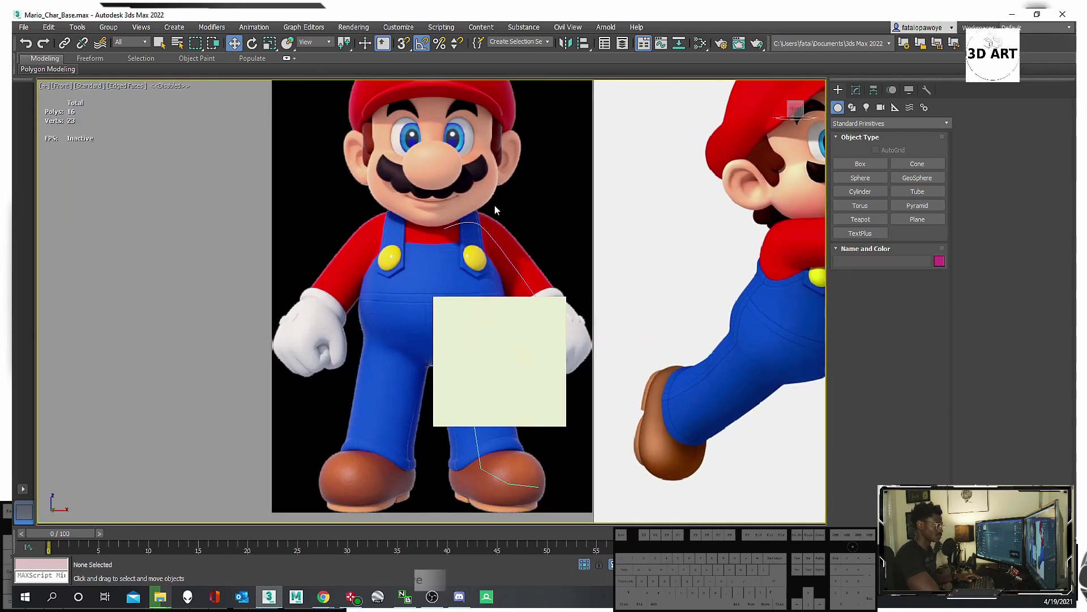
{"action": "left_click", "coordinate": [507, 348]}
{"action": "scroll", "coordinate": [517, 353], "scroll_direction": "down", "scroll_amount": 4}
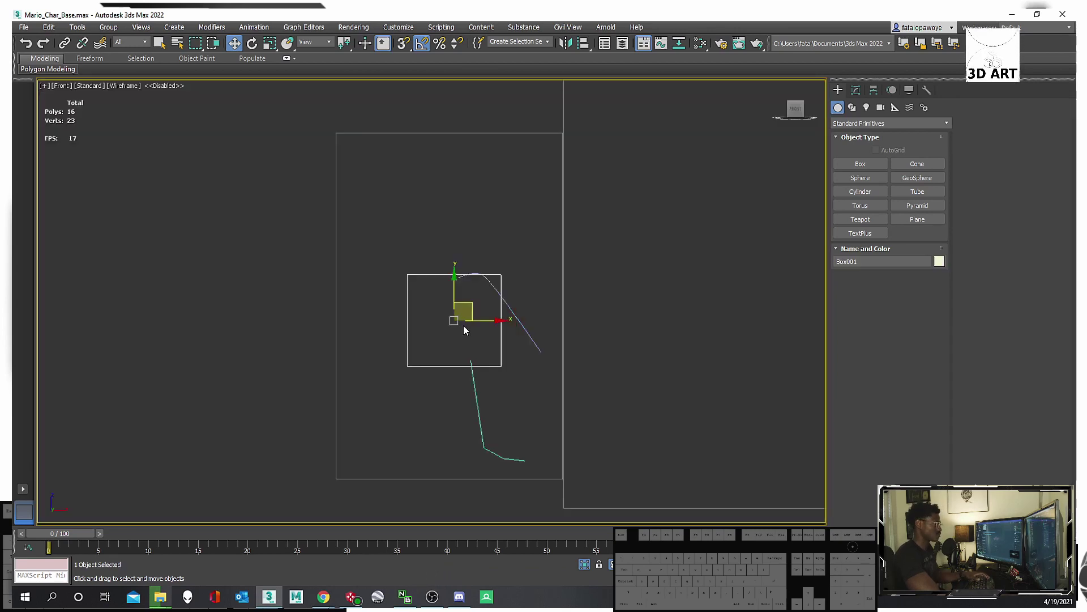
Make the box see-through and shift it down so that it covers the overalls from chest to crotch.
{"action": "key", "text": "alt+x"}
{"action": "scroll", "coordinate": [446, 313], "scroll_direction": "up", "scroll_amount": 3}
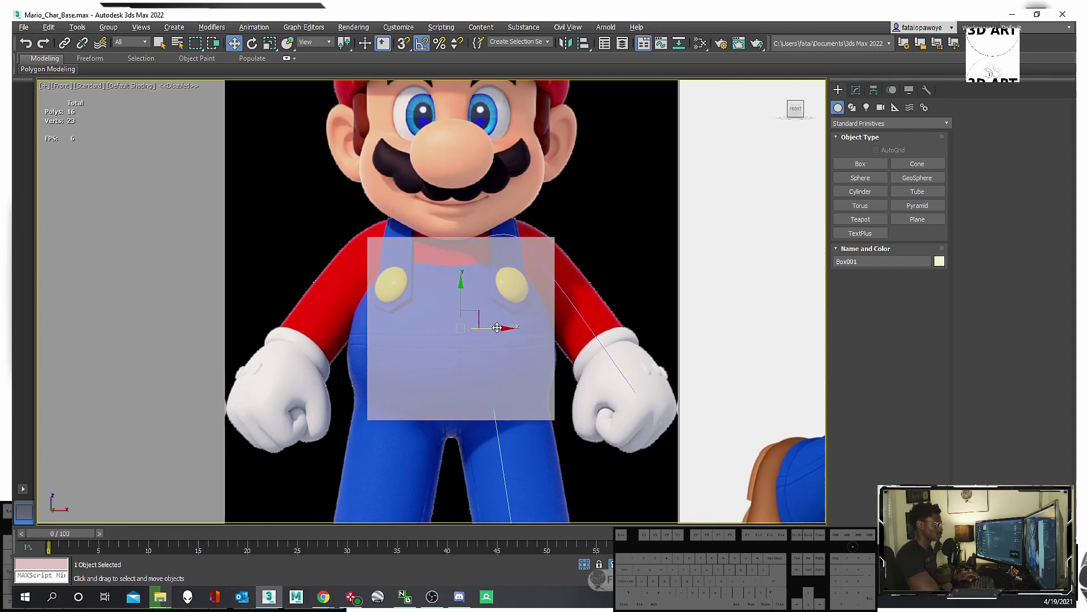
{"action": "scroll", "coordinate": [487, 339], "scroll_direction": "up", "scroll_amount": 2}
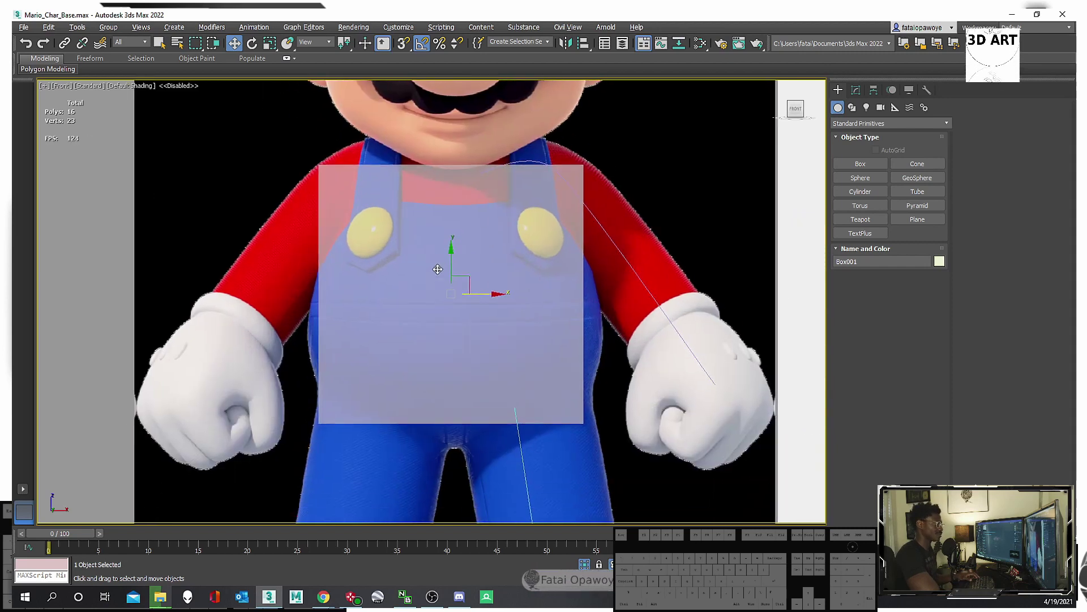
{"action": "middle_click_drag", "start_coordinate": [451, 272], "coordinate": [458, 277]}
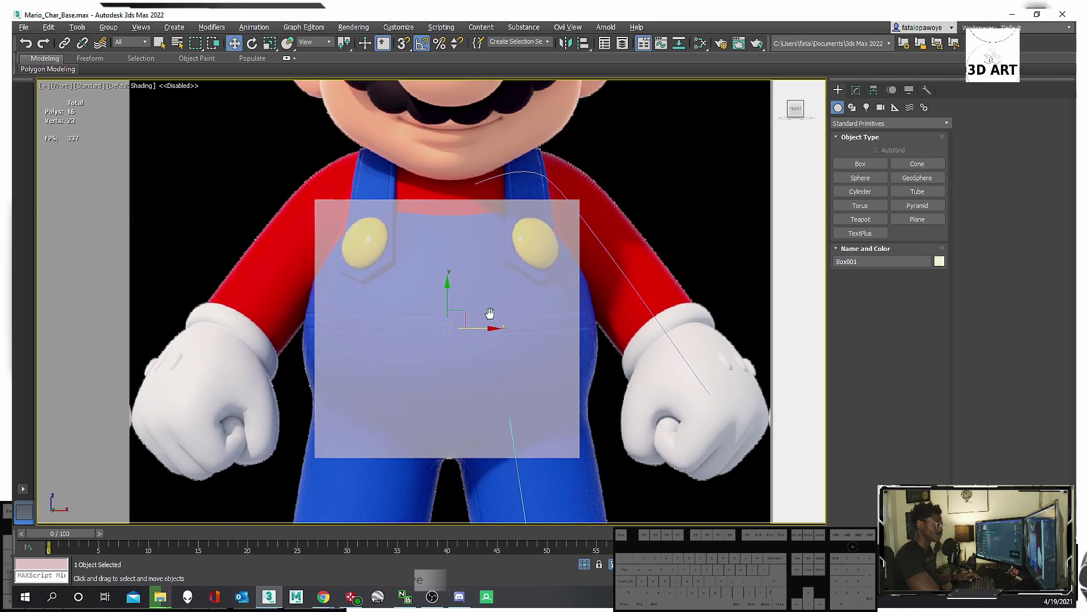
Set the box's width and height to 2'1.609".
{"action": "left_click", "coordinate": [854, 92]}
{"action": "scroll", "coordinate": [602, 253], "scroll_direction": "down", "scroll_amount": 3}
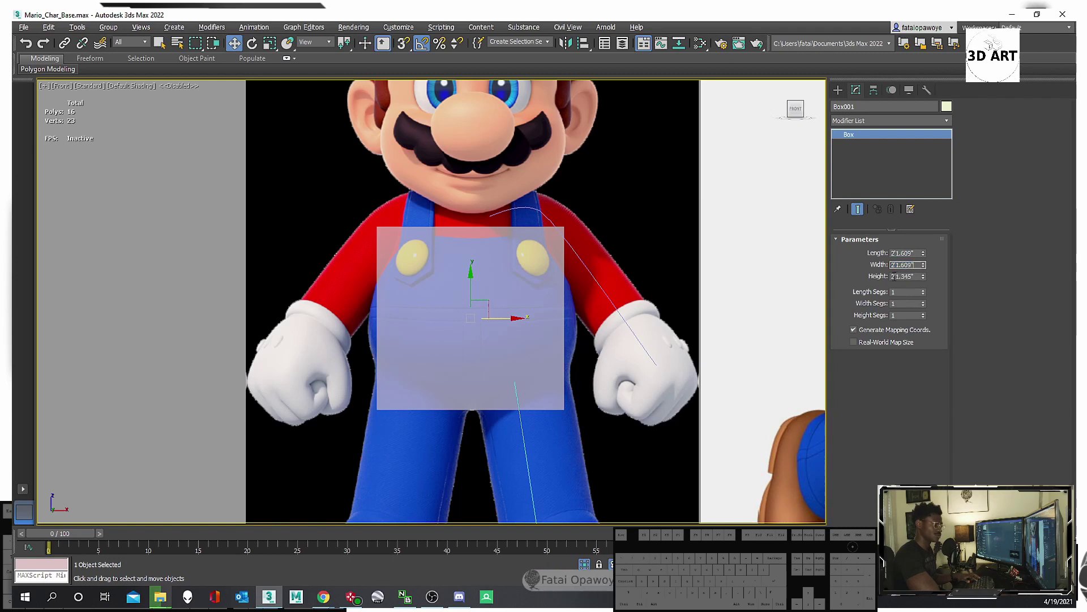
{"action": "left_click_drag", "start_coordinate": [920, 277], "coordinate": [861, 274]}
{"action": "type", "text": "2'1.609\""}
{"action": "key", "text": "Return"}
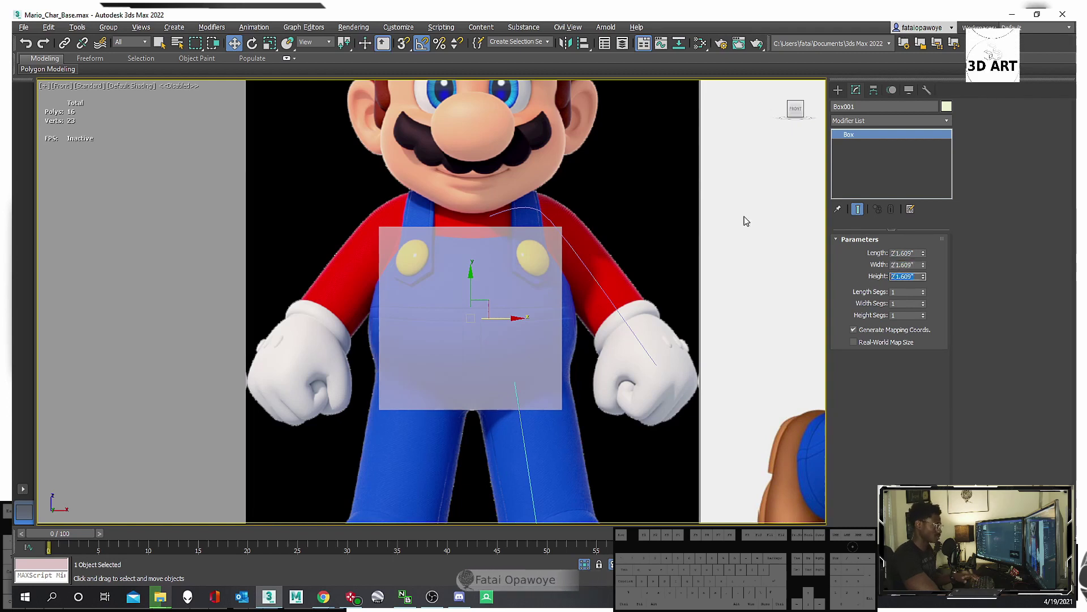
Add an Edit Poly modifier to the box and turn on the edged-faces display.
{"action": "left_click", "coordinate": [865, 121]}
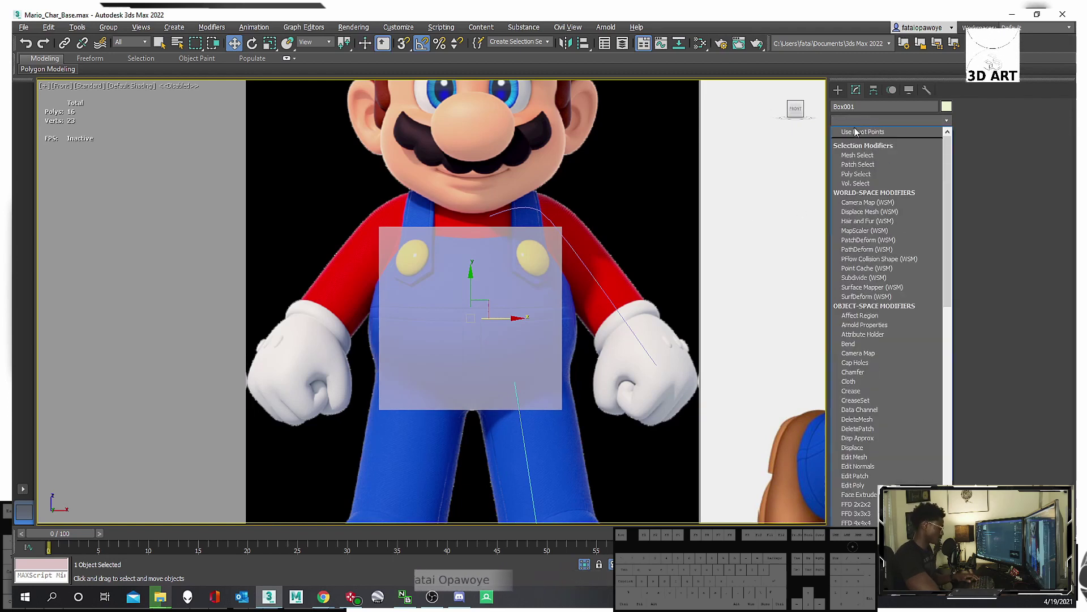
{"action": "key", "text": "e"}
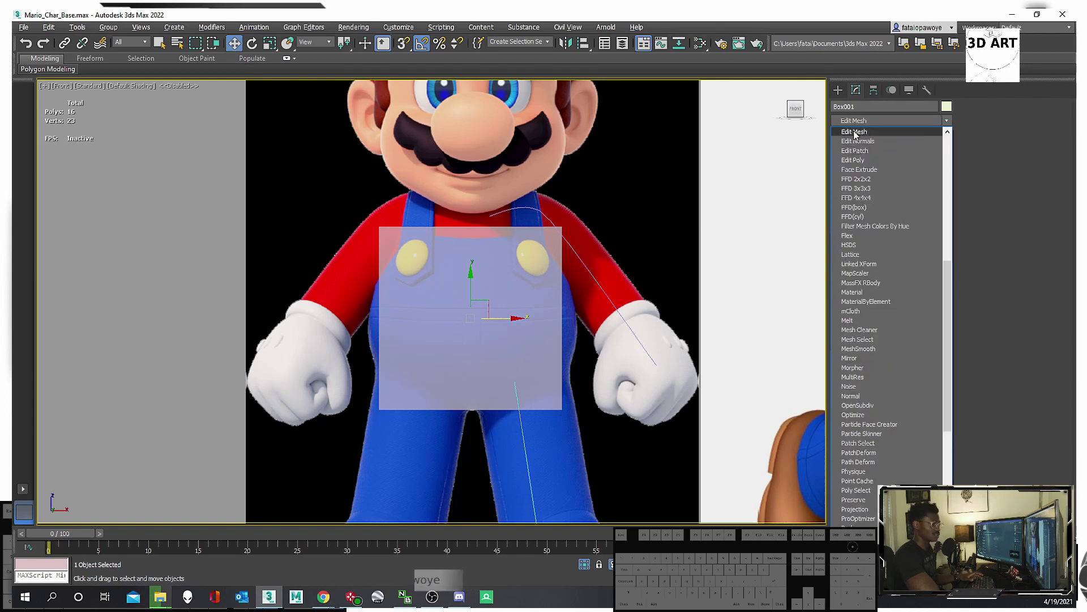
{"action": "left_click", "coordinate": [869, 159]}
{"action": "scroll", "coordinate": [457, 260], "scroll_direction": "down", "scroll_amount": 3}
{"action": "key", "text": "F4"}
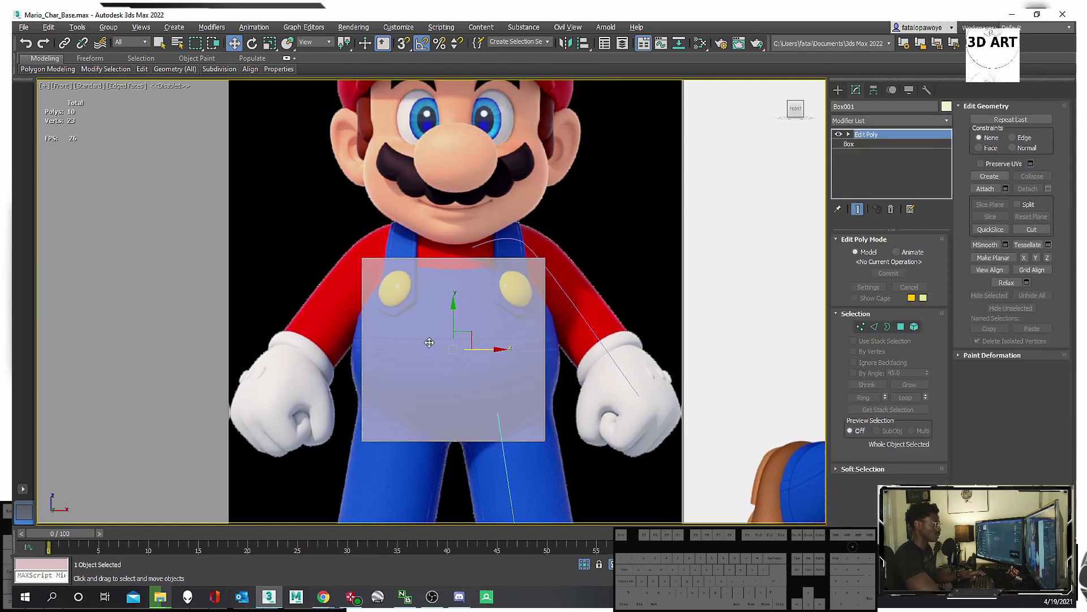
Connect the box's four horizontal edges with one segment to form a vertical edge loop along Mario's centre line.
{"action": "scroll", "coordinate": [456, 260], "scroll_direction": "up", "scroll_amount": 6}
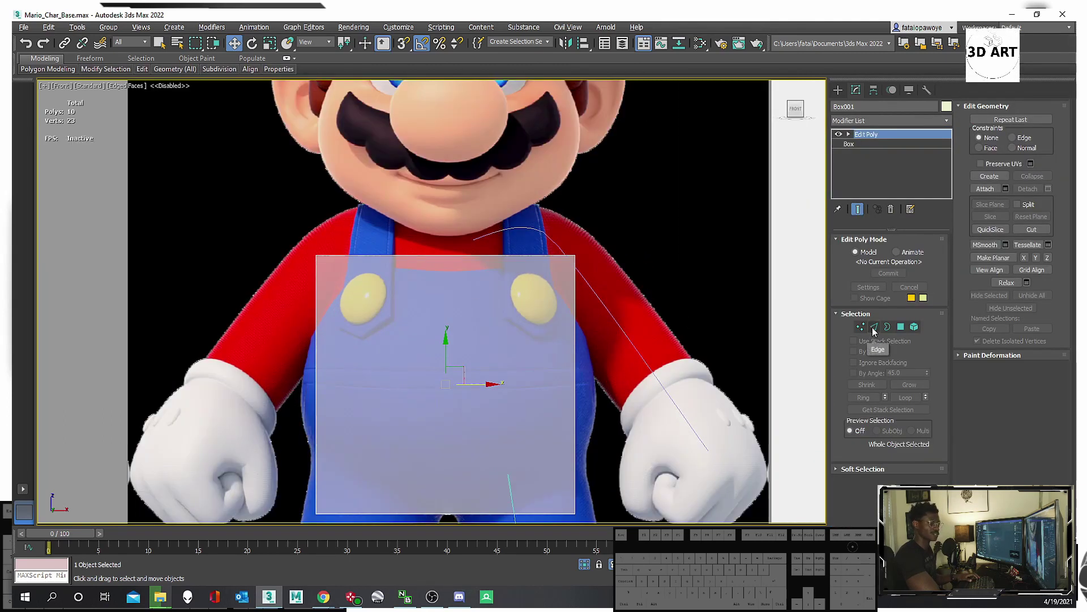
{"action": "left_click", "coordinate": [874, 327]}
{"action": "scroll", "coordinate": [421, 328], "scroll_direction": "down", "scroll_amount": 3}
{"action": "left_click_drag", "start_coordinate": [449, 216], "coordinate": [476, 439]}
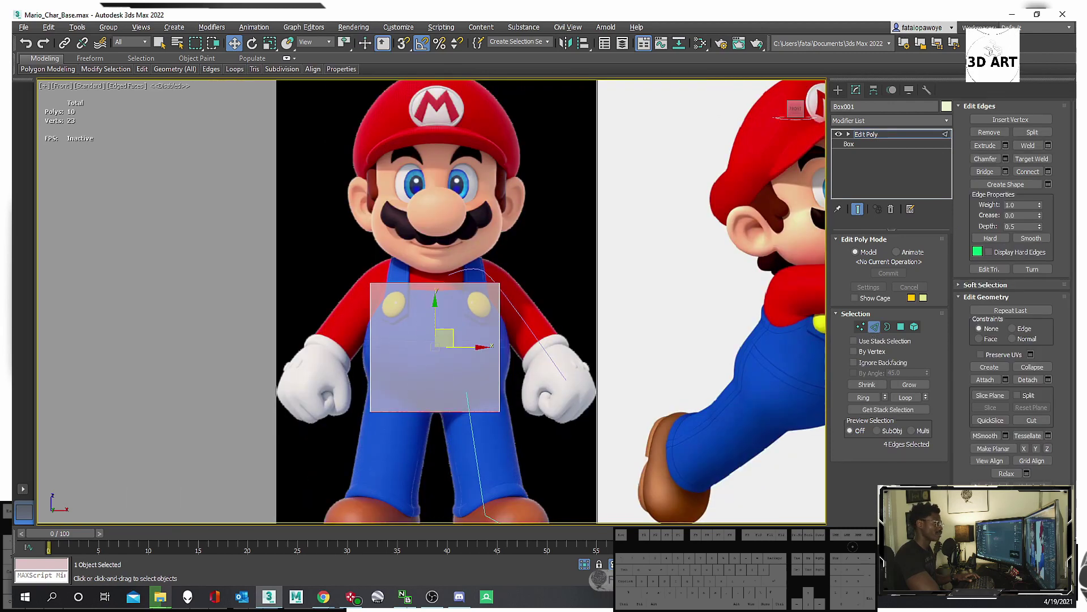
{"action": "middle_click_drag", "start_coordinate": [532, 390], "coordinate": [536, 358]}
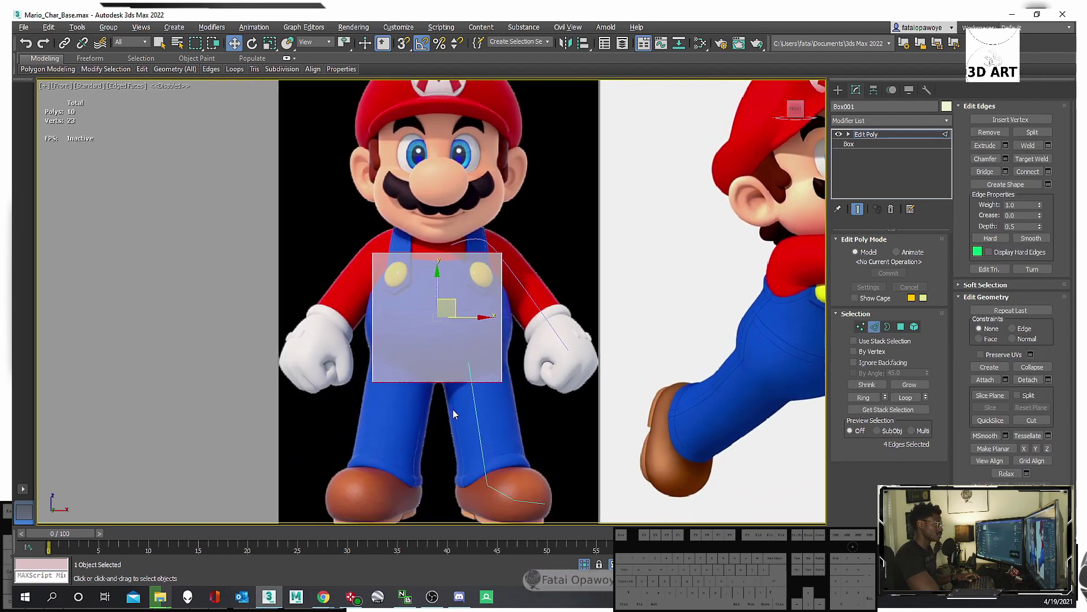
{"action": "right_click", "coordinate": [442, 407]}
{"action": "left_click", "coordinate": [347, 446]}
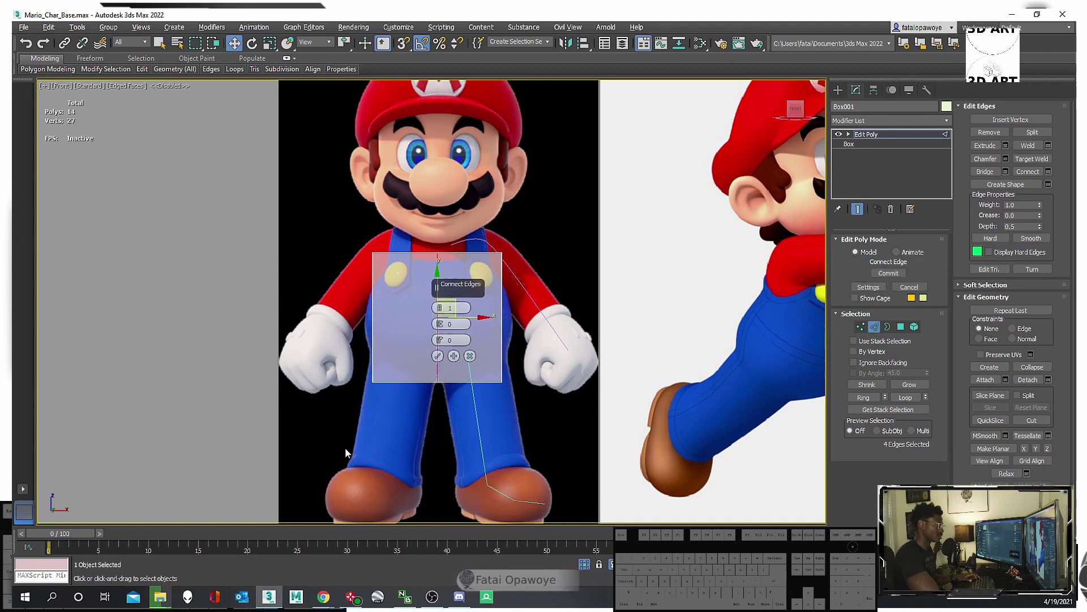
{"action": "left_click", "coordinate": [438, 356]}
{"action": "middle_click_drag", "start_coordinate": [425, 397], "coordinate": [440, 384]}
Delete the five polygons of the box half that lies on the left of Mario's centre line in the front view.
{"action": "left_click", "coordinate": [901, 326]}
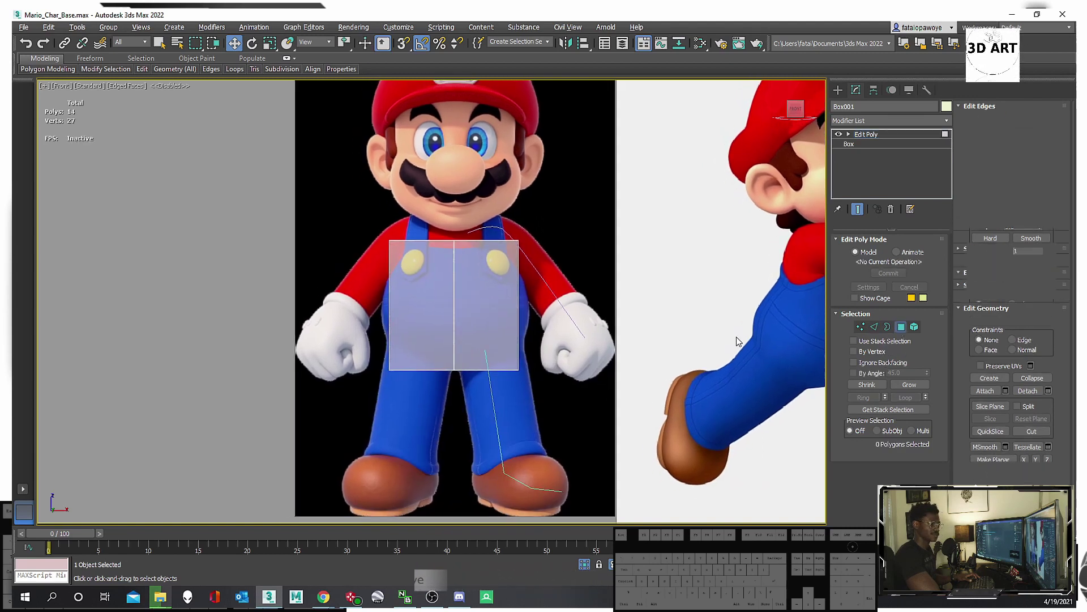
{"action": "left_click_drag", "start_coordinate": [422, 494], "coordinate": [427, 481]}
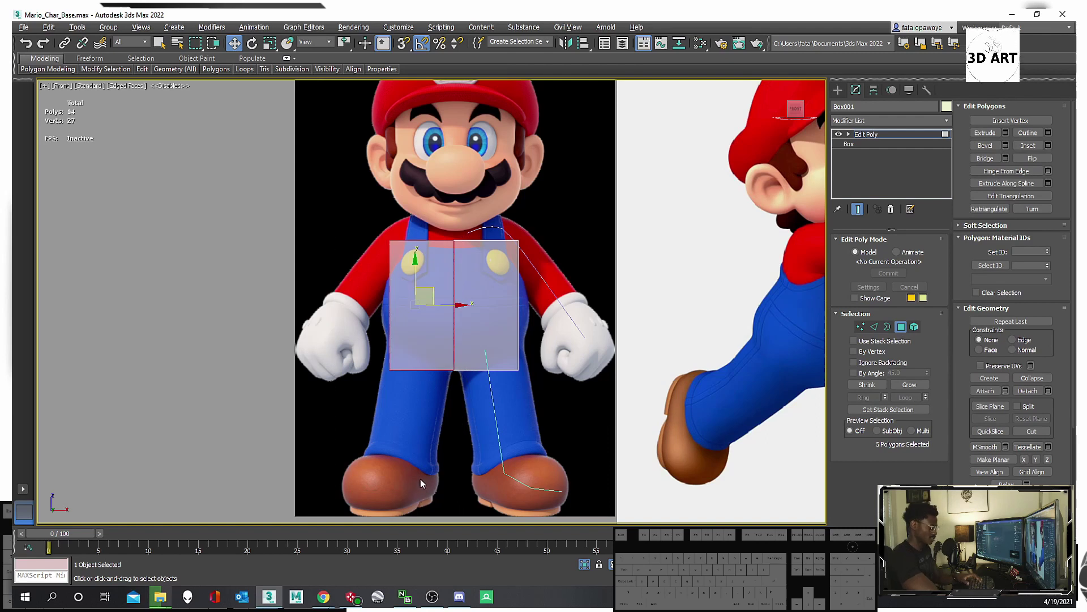
{"action": "key", "text": "Delete"}
{"action": "scroll", "coordinate": [461, 382], "scroll_direction": "up", "scroll_amount": 5}
{"action": "mouse_move", "coordinate": [461, 382]}
{"action": "middle_mouse_down"}
{"action": "mouse_move", "coordinate": [440, 406]}
{"action": "mouse_move", "coordinate": [405, 381]}
{"action": "mouse_move", "coordinate": [442, 389]}
{"action": "middle_mouse_up"}
{"action": "middle_click_drag", "start_coordinate": [498, 352], "coordinate": [500, 397]}
{"action": "scroll", "coordinate": [500, 398], "scroll_direction": "down", "scroll_amount": 4}
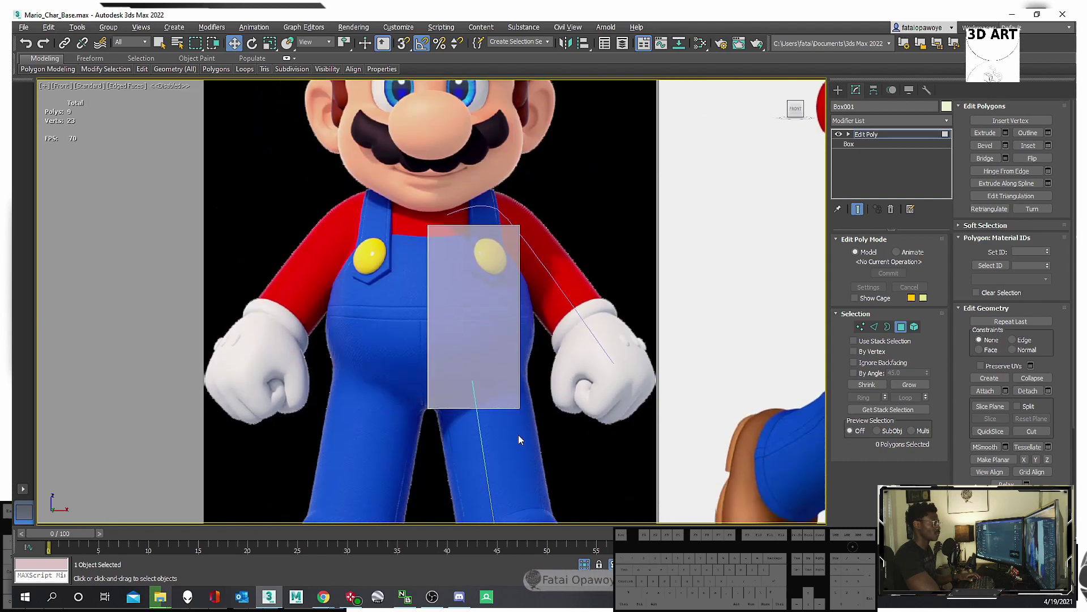
Adjust the height of the half box's four bottom vertices to meet Mario's crotch.
{"action": "key", "text": "1"}
{"action": "scroll", "coordinate": [455, 405], "scroll_direction": "up", "scroll_amount": 3}
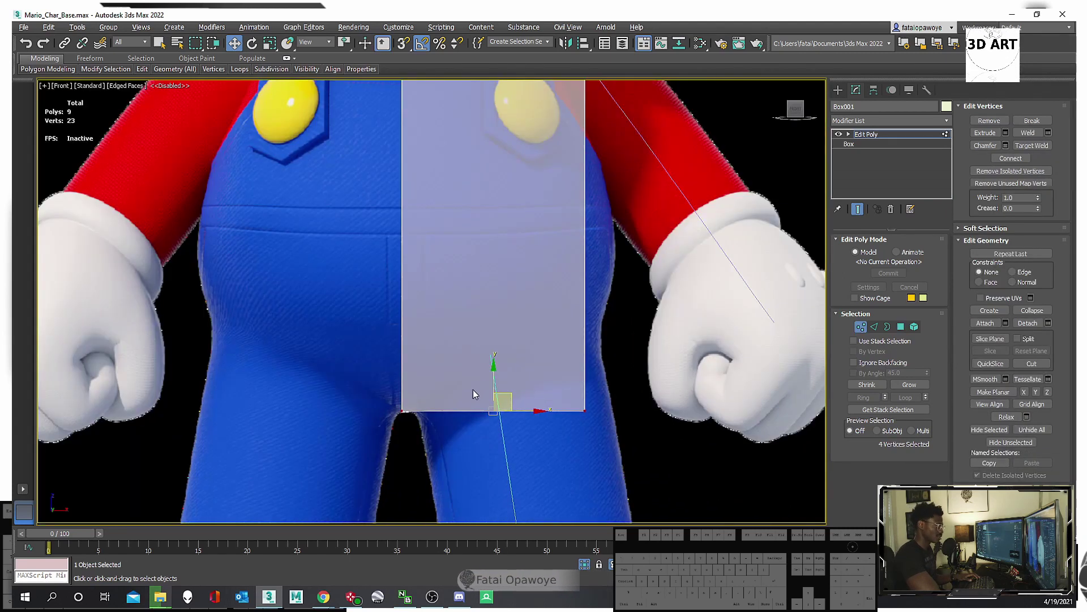
{"action": "left_click_drag", "start_coordinate": [495, 382], "coordinate": [495, 382]}
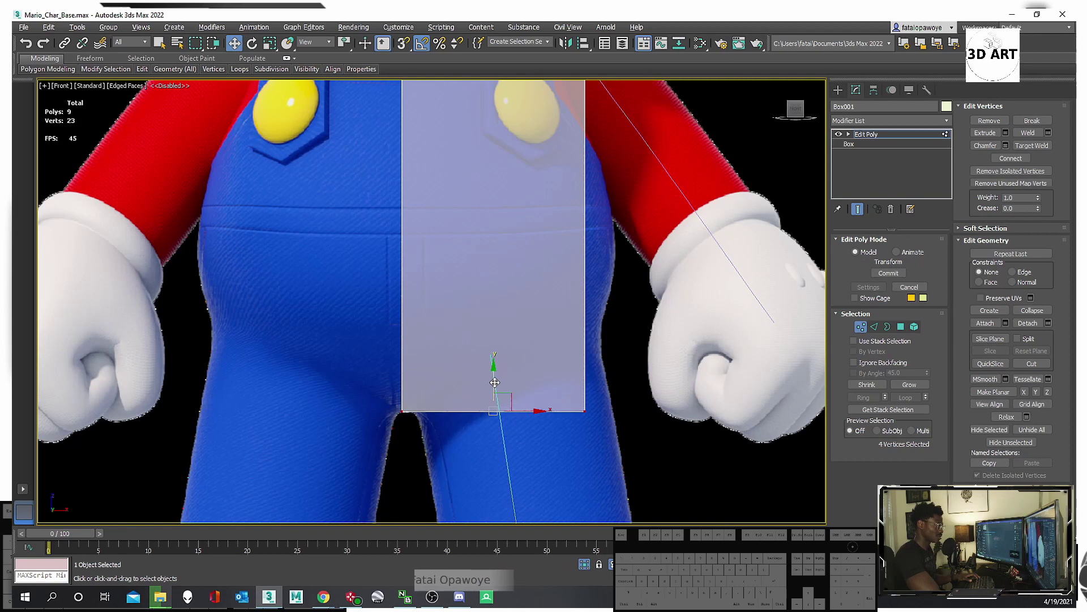
Raise the two outer bottom vertices of the half box so its lower edge slopes from the crotch up to the hip.
{"action": "middle_click_drag", "start_coordinate": [524, 417], "coordinate": [524, 369]}
{"action": "left_click_drag", "start_coordinate": [640, 425], "coordinate": [547, 286]}
{"action": "middle_click_drag", "start_coordinate": [550, 350], "coordinate": [541, 392]}
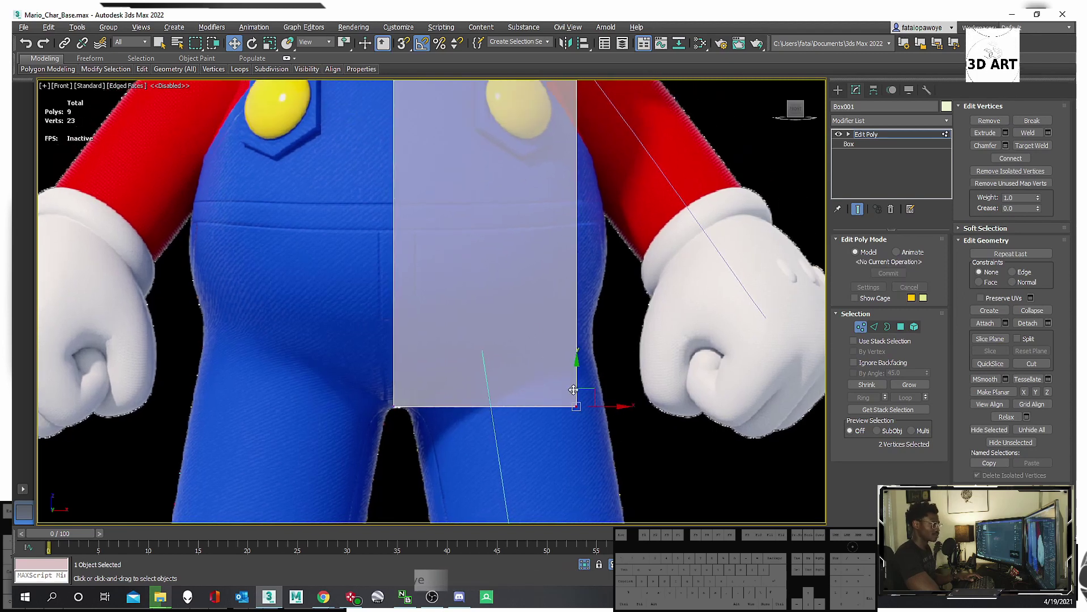
{"action": "left_click_drag", "start_coordinate": [573, 390], "coordinate": [576, 328]}
{"action": "middle_click_drag", "start_coordinate": [562, 303], "coordinate": [560, 358]}
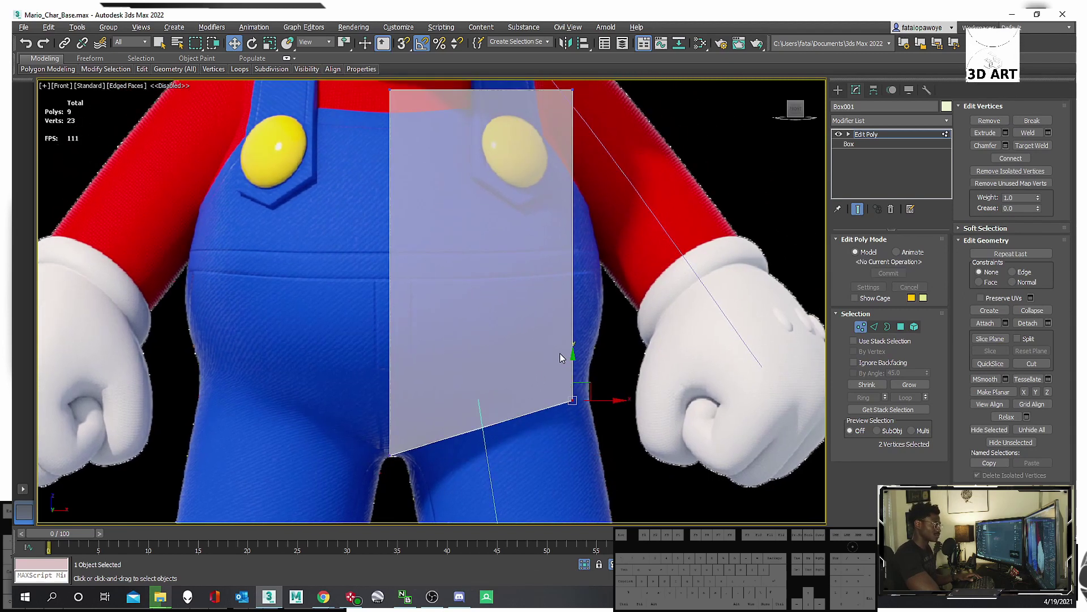
{"action": "middle_click_drag", "start_coordinate": [564, 306], "coordinate": [563, 282]}
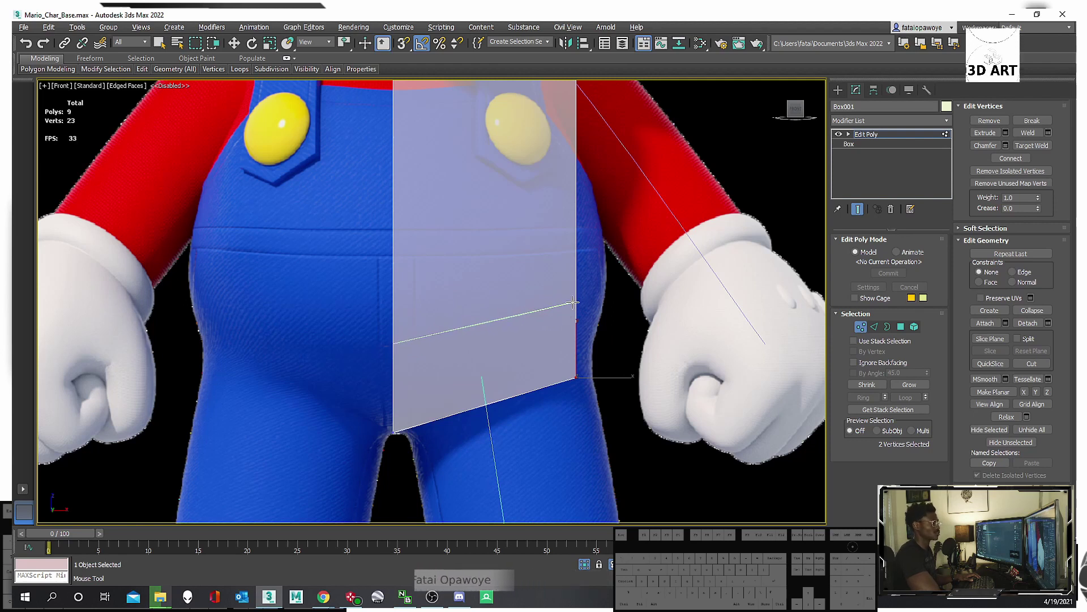
{"action": "left_click", "coordinate": [574, 303]}
{"action": "key", "text": "w"}
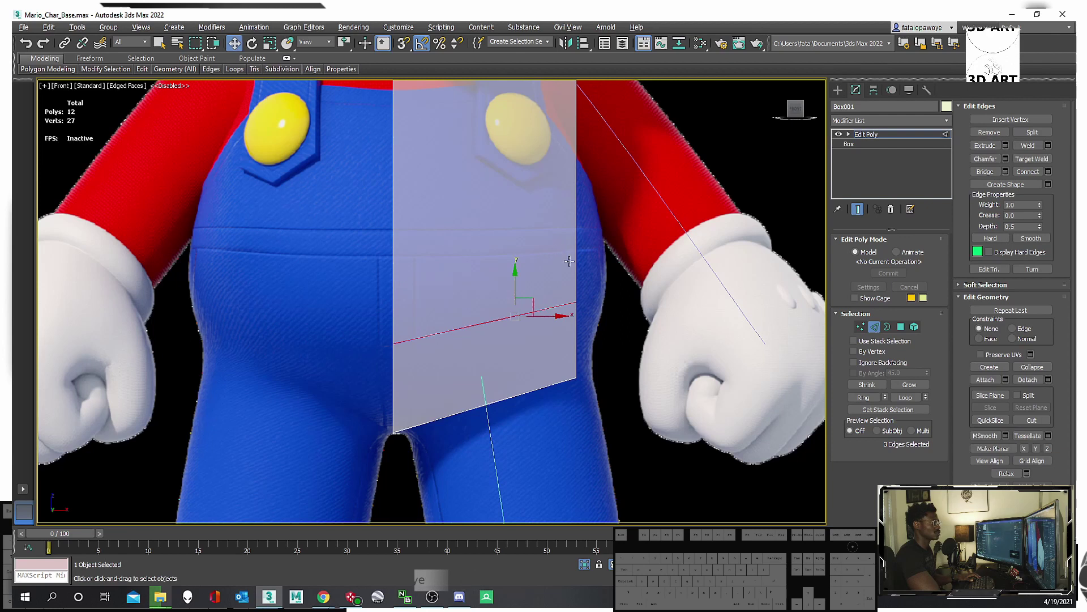
{"action": "key", "text": "ctrl+z"}
Connect the half box's four vertical edges with three segments.
{"action": "middle_click_drag", "start_coordinate": [613, 266], "coordinate": [612, 276]}
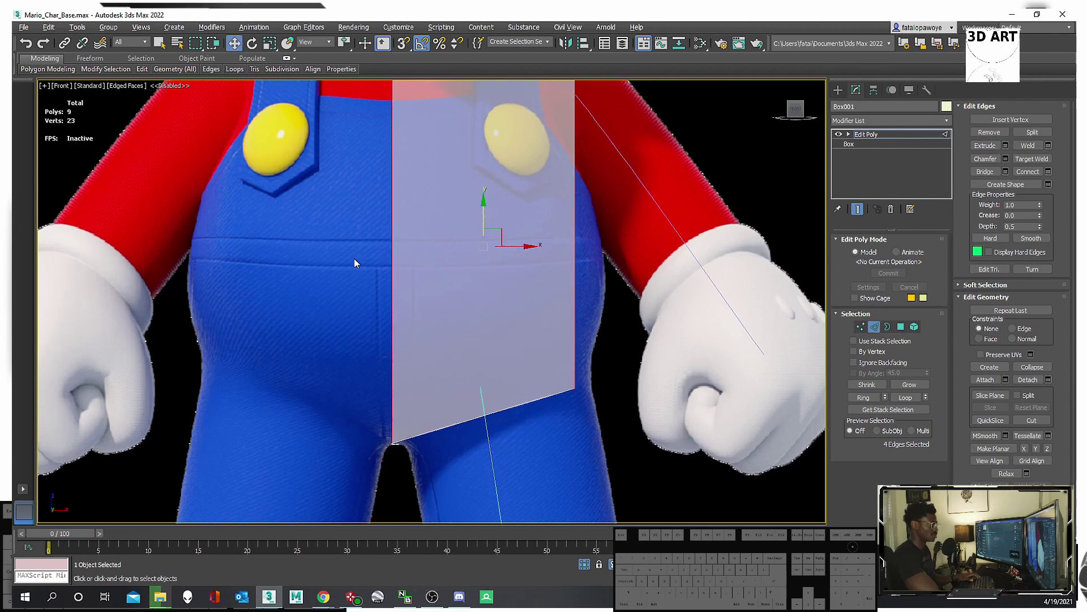
{"action": "right_click", "coordinate": [592, 258]}
{"action": "left_click", "coordinate": [495, 291]}
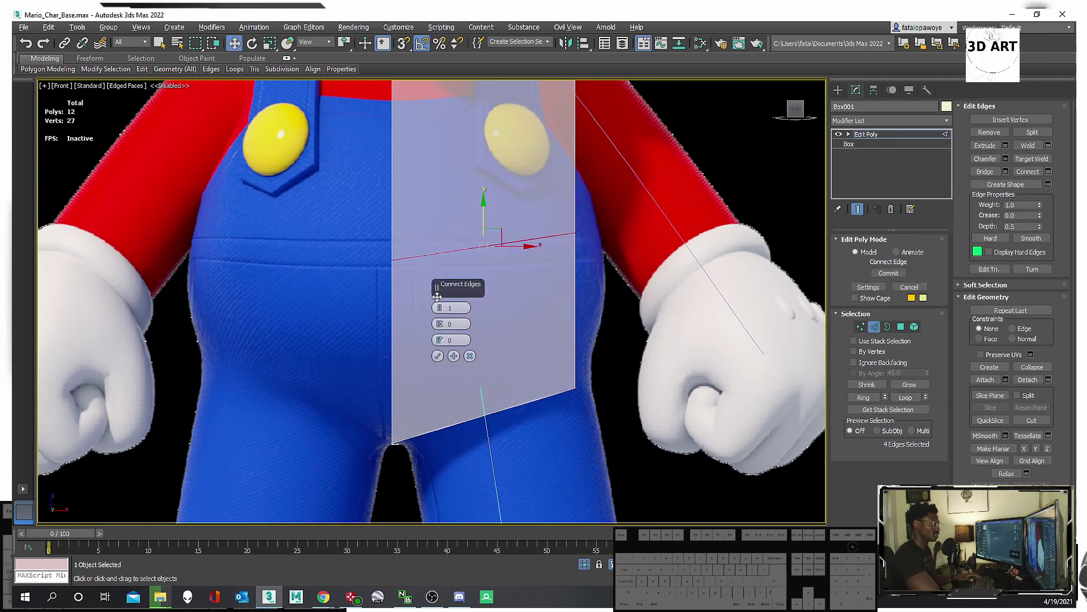
{"action": "scroll", "coordinate": [441, 308], "scroll_direction": "up", "scroll_amount": 2}
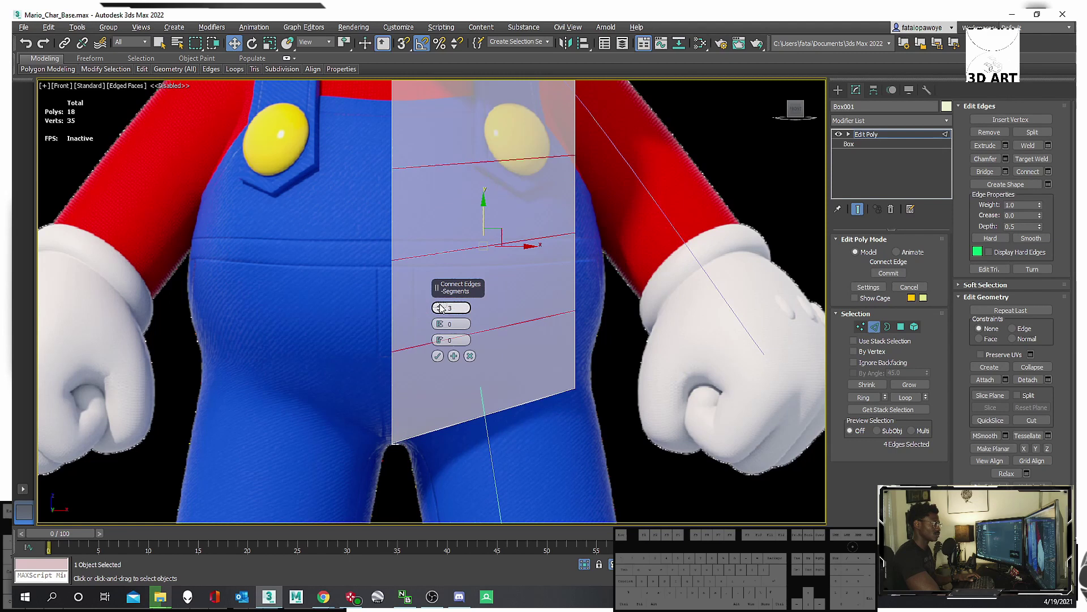
{"action": "left_click", "coordinate": [438, 355]}
Scale the three slanted edge loops vertically until they are flat and horizontal, and save the scene.
{"action": "scroll", "coordinate": [456, 310], "scroll_direction": "down", "scroll_amount": 4}
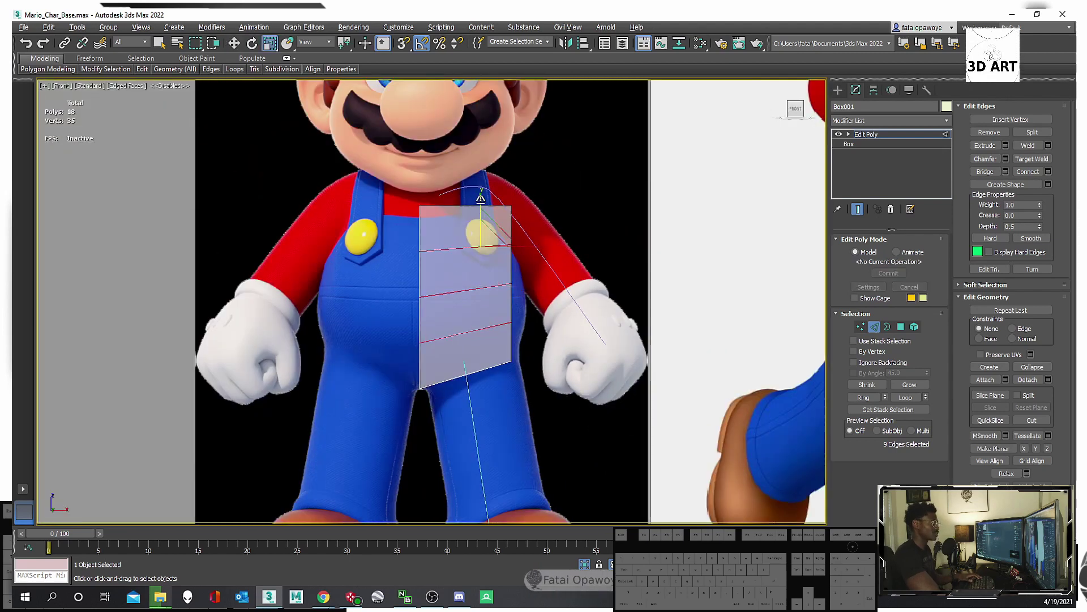
{"action": "left_click_drag", "start_coordinate": [481, 198], "coordinate": [343, 126]}
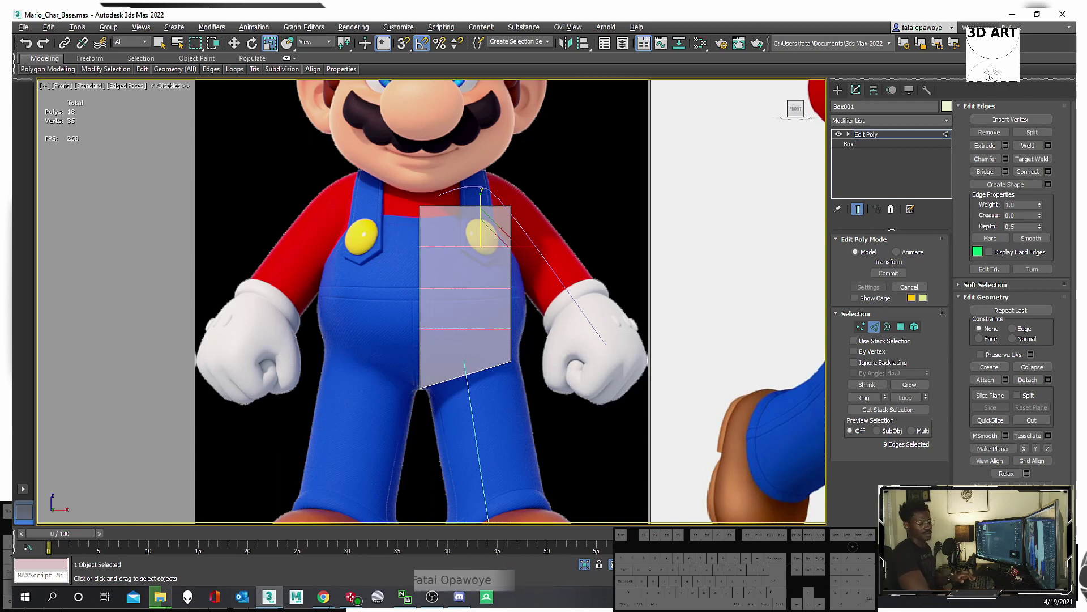
{"action": "key", "text": "ctrl+s"}
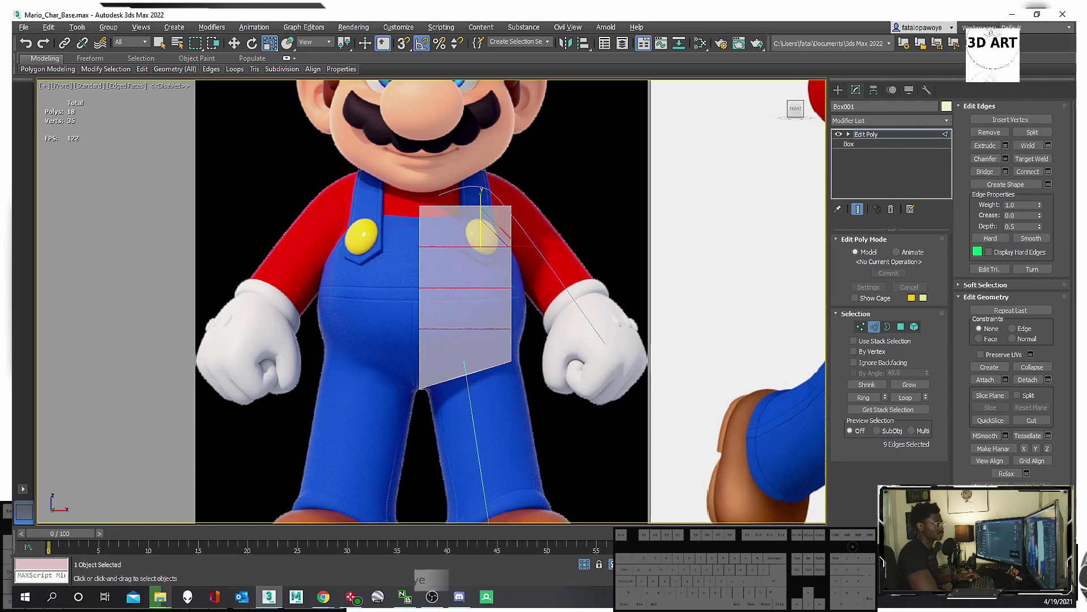
Move the six outer vertices of the three horizontal loops outward to Mario's belly outline.
{"action": "scroll", "coordinate": [518, 273], "scroll_direction": "up", "scroll_amount": 3}
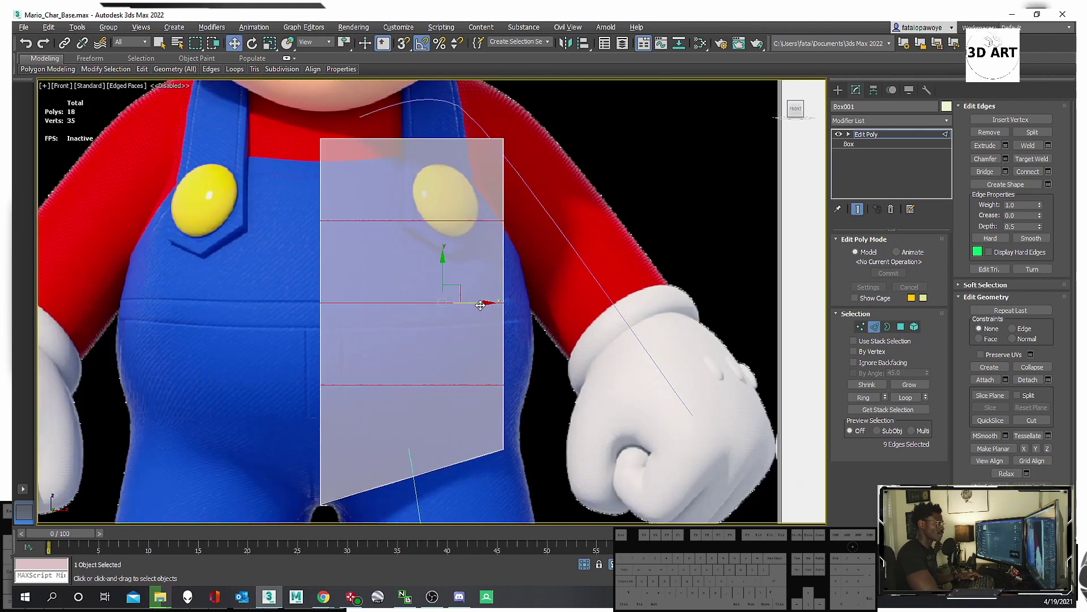
{"action": "scroll", "coordinate": [518, 317], "scroll_direction": "down", "scroll_amount": 2}
{"action": "key", "text": "1"}
{"action": "key", "text": "w"}
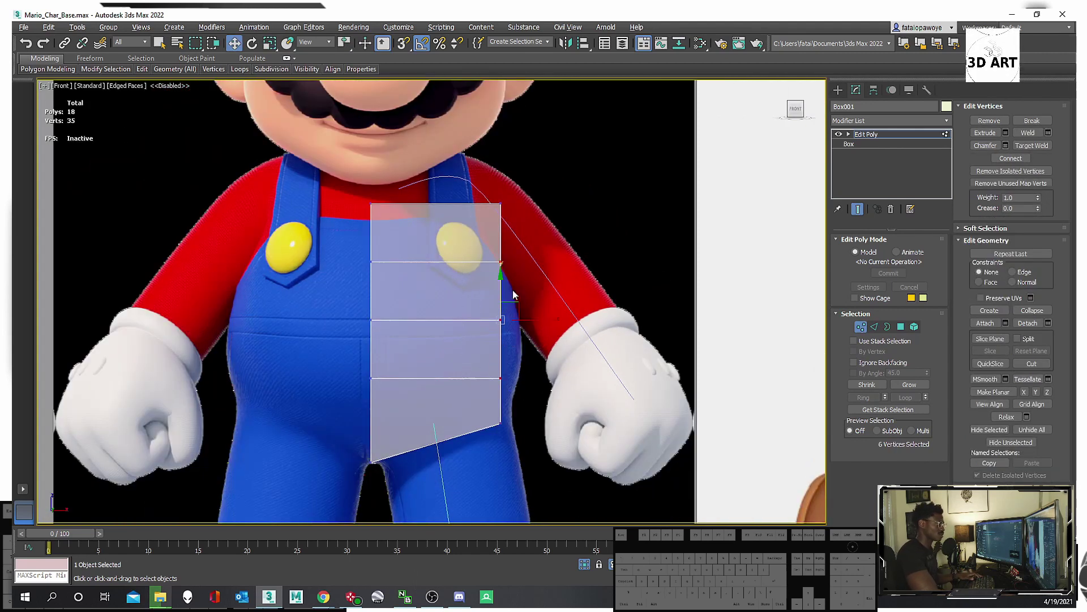
{"action": "left_click_drag", "start_coordinate": [519, 316], "coordinate": [529, 315]}
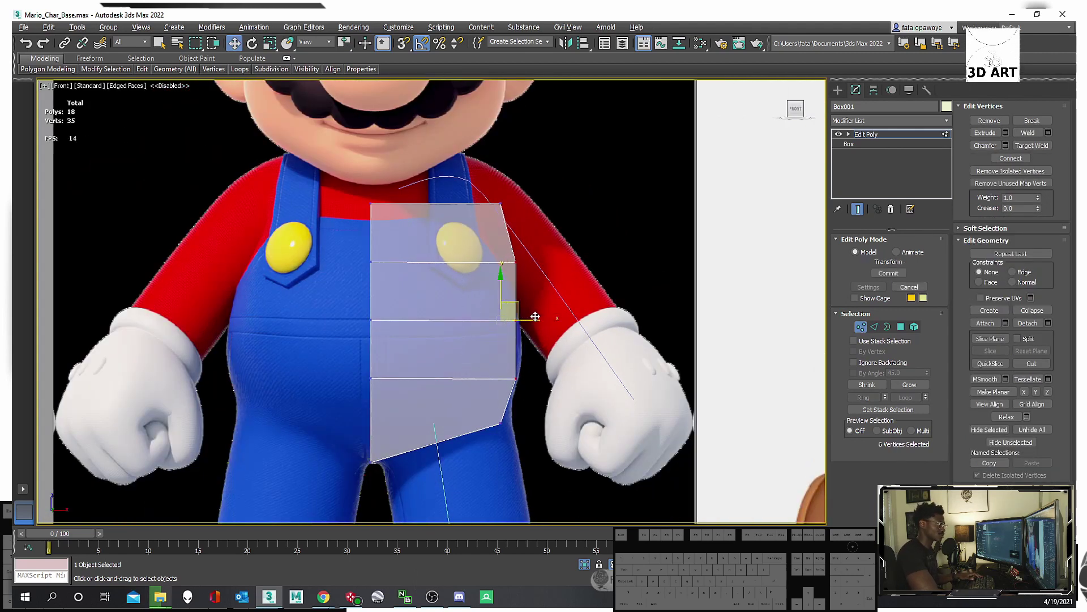
{"action": "key", "text": "ctrl+z"}
{"action": "left_click_drag", "start_coordinate": [534, 324], "coordinate": [552, 321]}
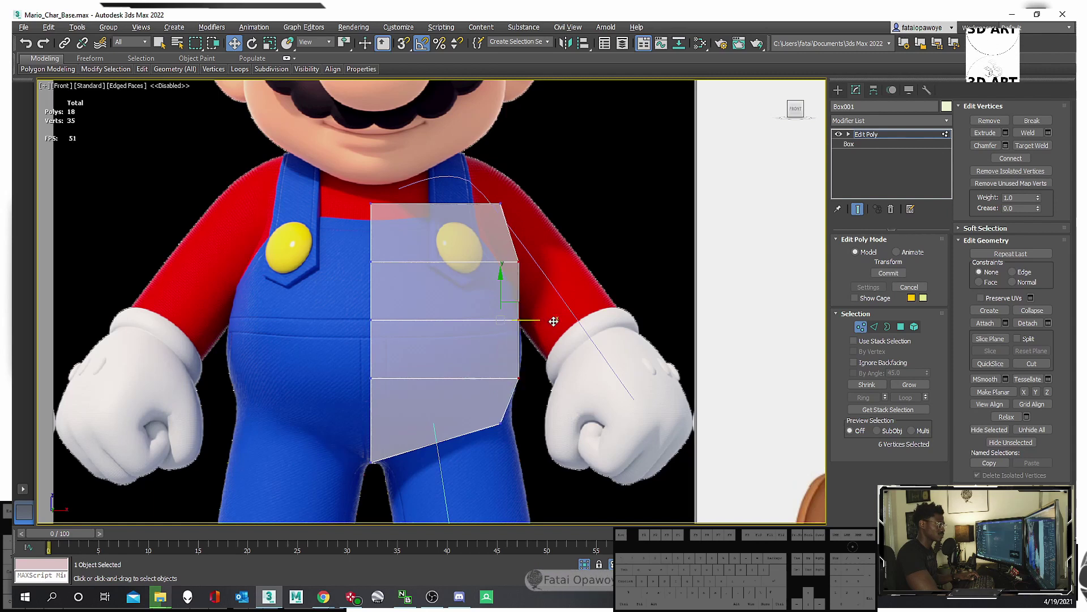
Pull the outer vertices at the chest and top inward, and move the outer hip vertices up and outward to follow Mario's outline.
{"action": "left_click_drag", "start_coordinate": [547, 272], "coordinate": [493, 202]}
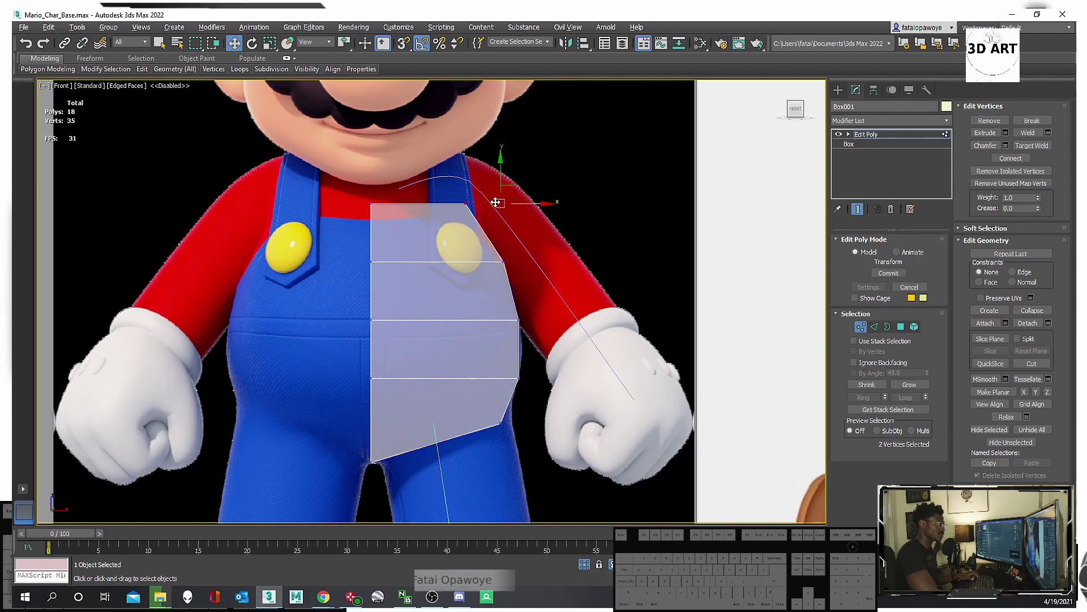
{"action": "middle_click_drag", "start_coordinate": [504, 295], "coordinate": [502, 226]}
{"action": "mouse_move", "coordinate": [500, 300]}
{"action": "left_mouse_down"}
{"action": "mouse_move", "coordinate": [483, 353]}
{"action": "mouse_move", "coordinate": [536, 353]}
{"action": "mouse_move", "coordinate": [502, 357]}
{"action": "mouse_move", "coordinate": [503, 316]}
{"action": "left_mouse_up"}
{"action": "scroll", "coordinate": [521, 342], "scroll_direction": "up", "scroll_amount": 5}
{"action": "scroll", "coordinate": [503, 316], "scroll_direction": "down", "scroll_amount": 4}
{"action": "scroll", "coordinate": [400, 408], "scroll_direction": "up", "scroll_amount": 2}
Select the two bottom vertices on the centre line and nudge them to Mario's crotch.
{"action": "left_click_drag", "start_coordinate": [389, 449], "coordinate": [149, 266]}
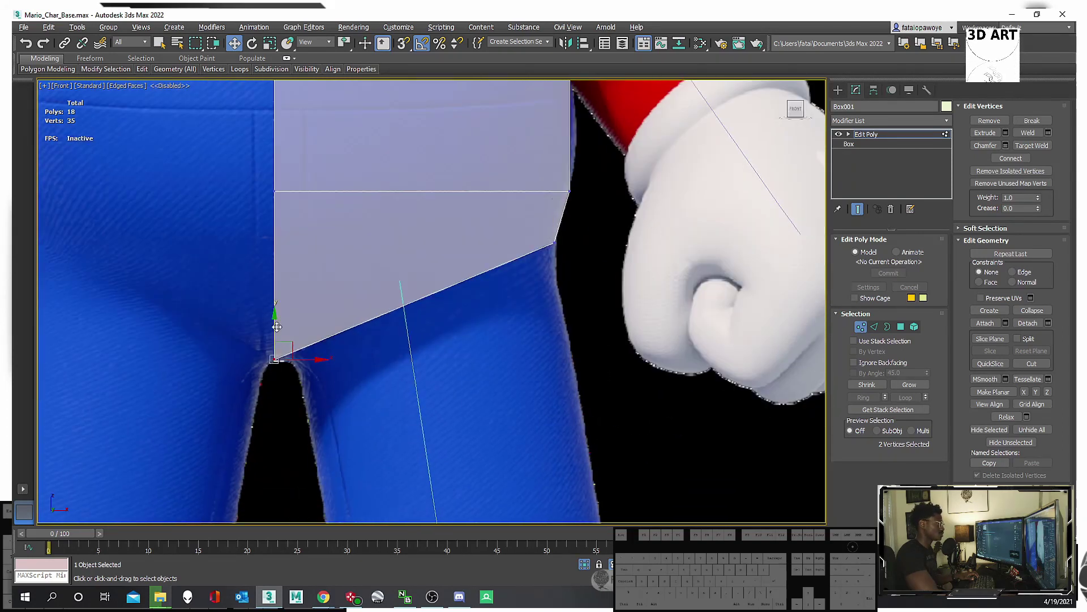
{"action": "left_click_drag", "start_coordinate": [295, 347], "coordinate": [294, 347]}
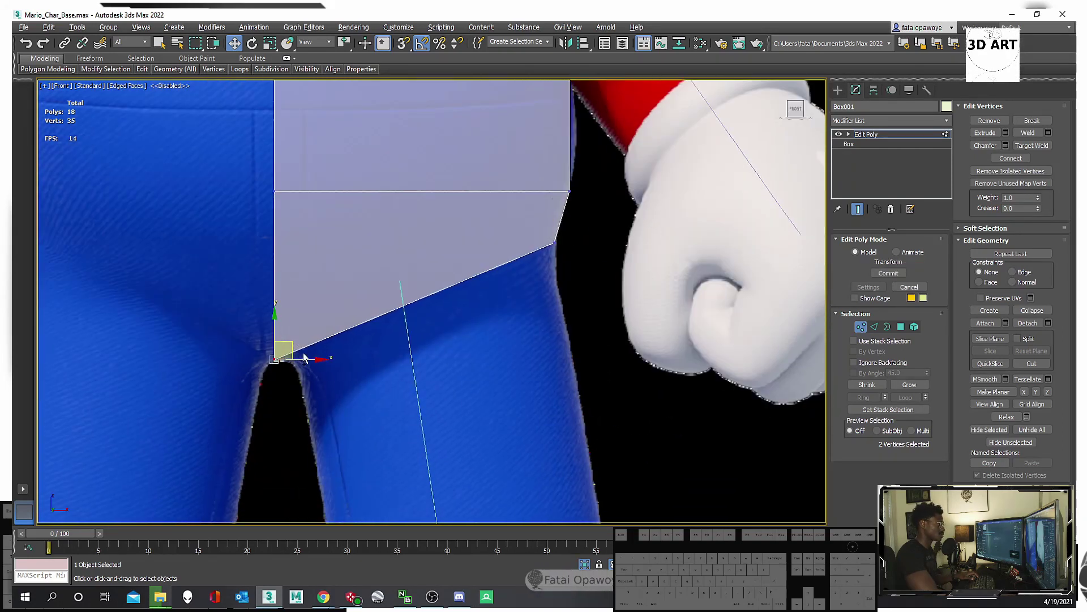
{"action": "middle_click_drag", "start_coordinate": [380, 321], "coordinate": [377, 330]}
{"action": "scroll", "coordinate": [377, 335], "scroll_direction": "down", "scroll_amount": 5}
{"action": "scroll", "coordinate": [395, 294], "scroll_direction": "up", "scroll_amount": 4}
{"action": "scroll", "coordinate": [386, 287], "scroll_direction": "down", "scroll_amount": 3}
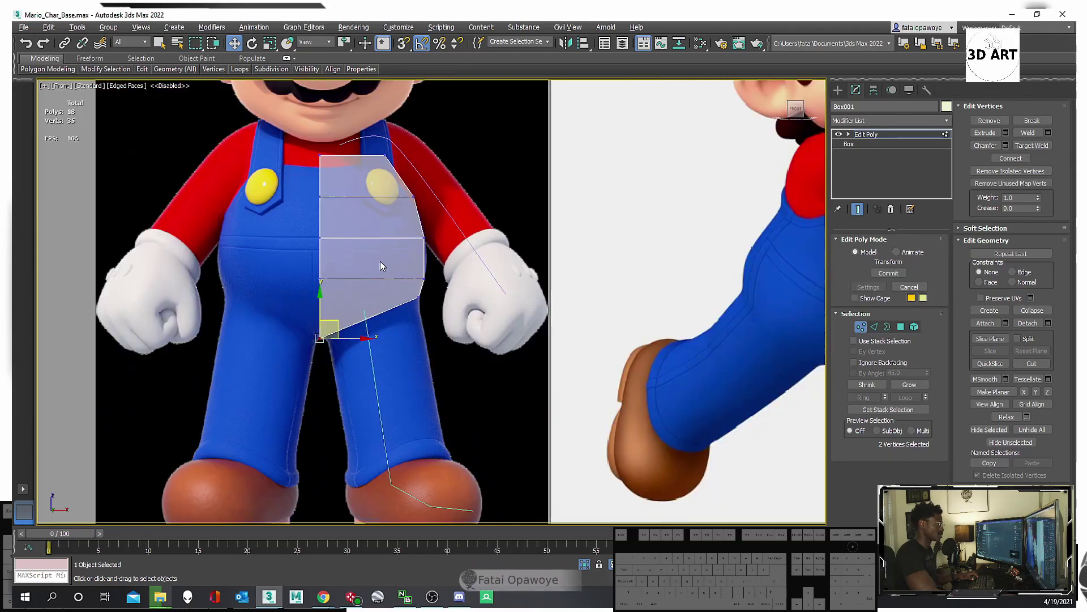
Adjust the half torso's depth by moving its ten front vertices along the Y axis, and return to the front view.
{"action": "middle_click_drag", "start_coordinate": [409, 278], "coordinate": [282, 409], "text": "alt"}
{"action": "left_click_drag", "start_coordinate": [281, 410], "coordinate": [218, 175]}
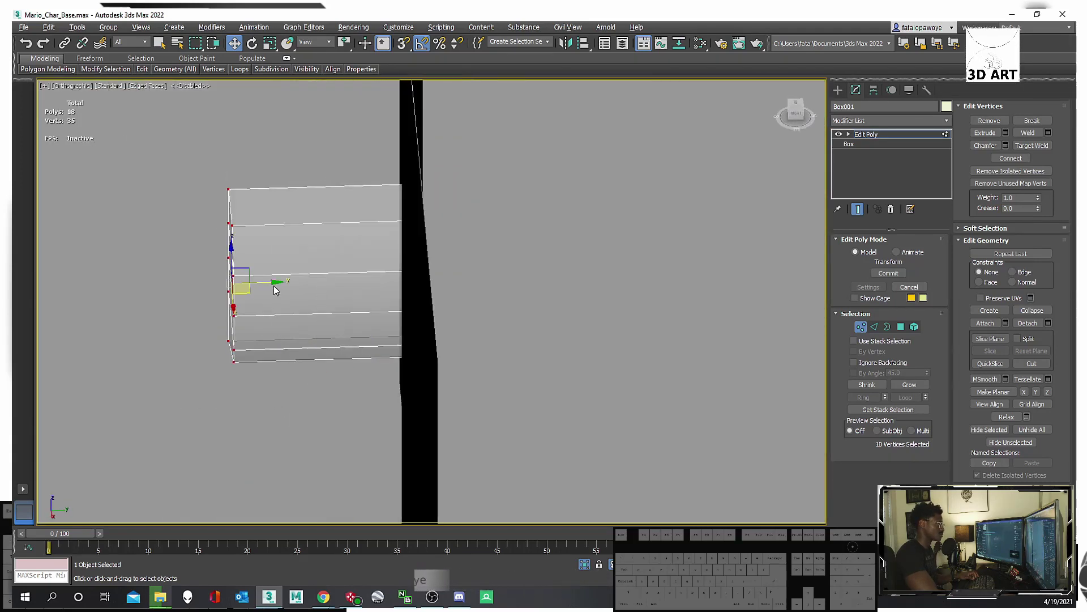
{"action": "mouse_move", "coordinate": [274, 289]}
{"action": "middle_mouse_down", "text": "alt"}
{"action": "mouse_move", "coordinate": [308, 280]}
{"action": "mouse_move", "coordinate": [257, 277]}
{"action": "middle_mouse_up", "text": "alt"}
{"action": "key", "text": "f"}
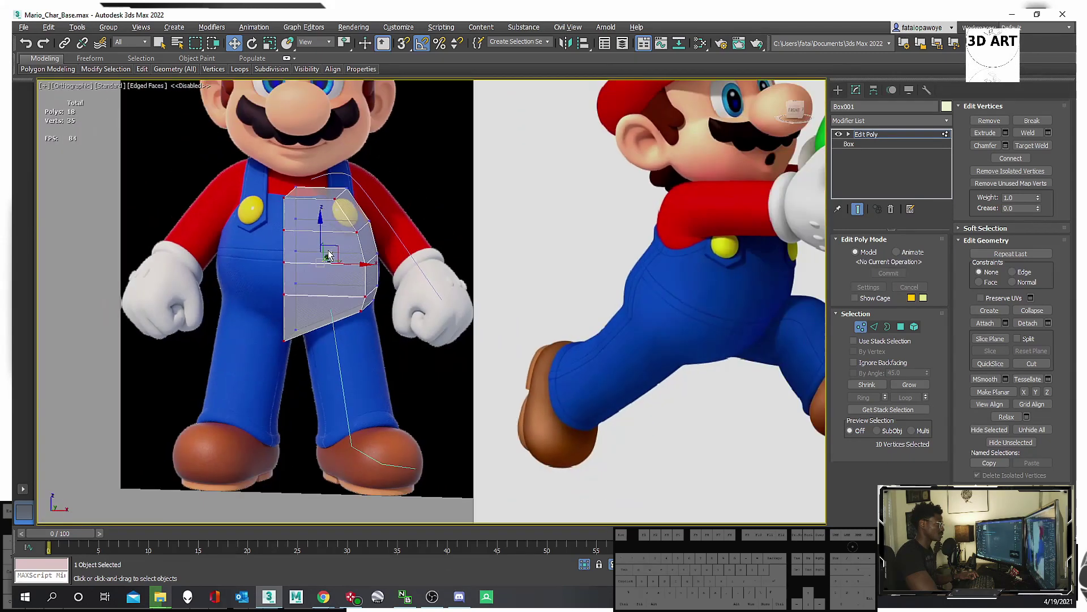
Examine how the half torso fits Mario's front outline, from the shoulders down to the legs.
{"action": "scroll", "coordinate": [328, 254], "scroll_direction": "down", "scroll_amount": 8}
{"action": "scroll", "coordinate": [426, 296], "scroll_direction": "up", "scroll_amount": 12}
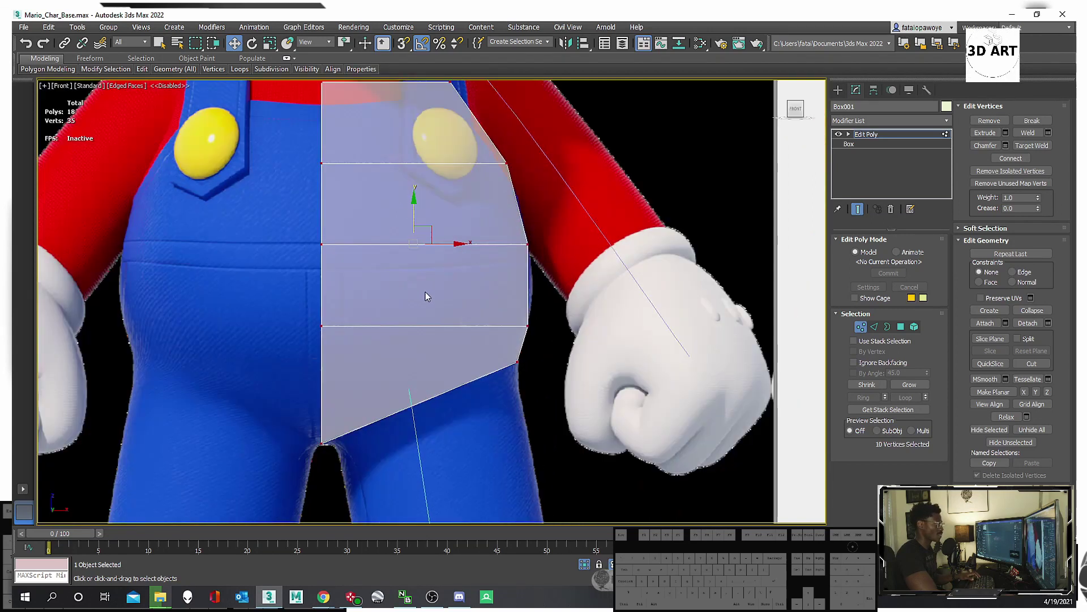
{"action": "scroll", "coordinate": [426, 296], "scroll_direction": "down", "scroll_amount": 3}
{"action": "scroll", "coordinate": [434, 342], "scroll_direction": "up", "scroll_amount": 5}
{"action": "scroll", "coordinate": [438, 356], "scroll_direction": "down", "scroll_amount": 7}
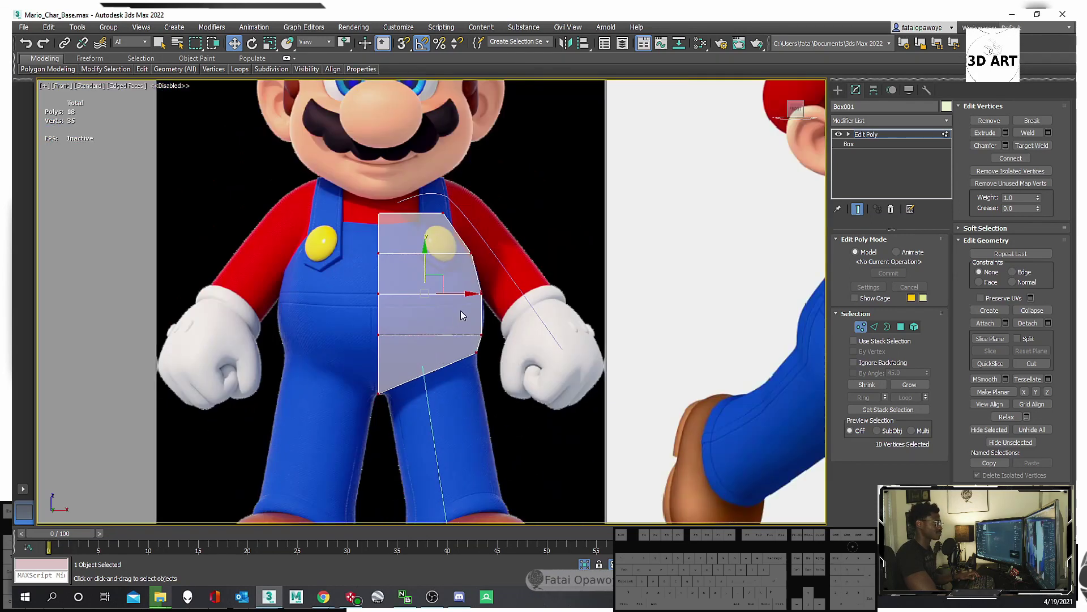
{"action": "scroll", "coordinate": [435, 250], "scroll_direction": "up", "scroll_amount": 6}
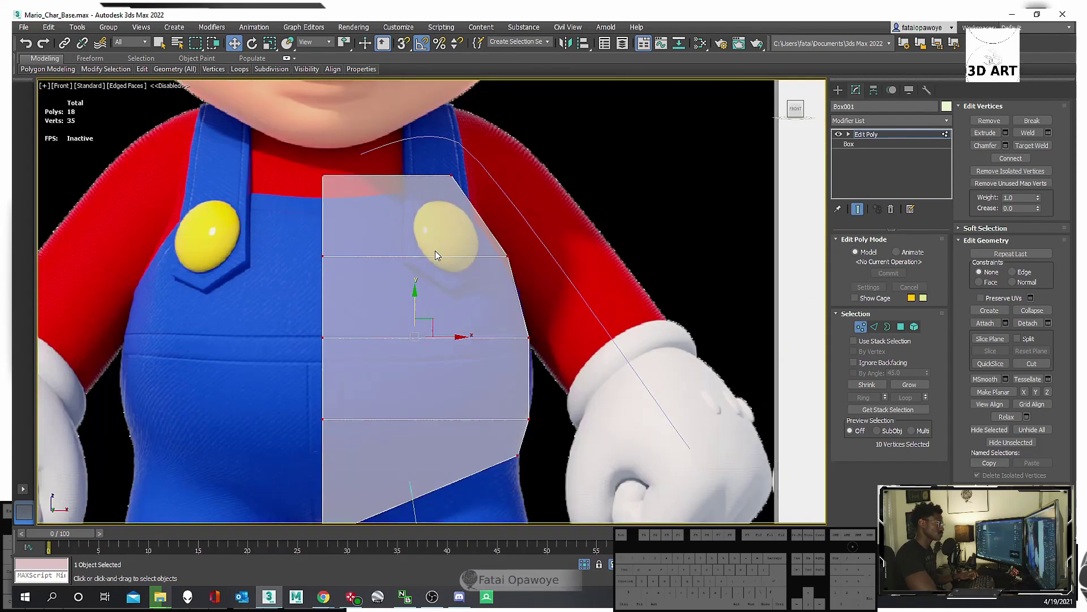
{"action": "scroll", "coordinate": [417, 285], "scroll_direction": "down", "scroll_amount": 6}
{"action": "middle_click_drag", "start_coordinate": [413, 248], "coordinate": [465, 128]}
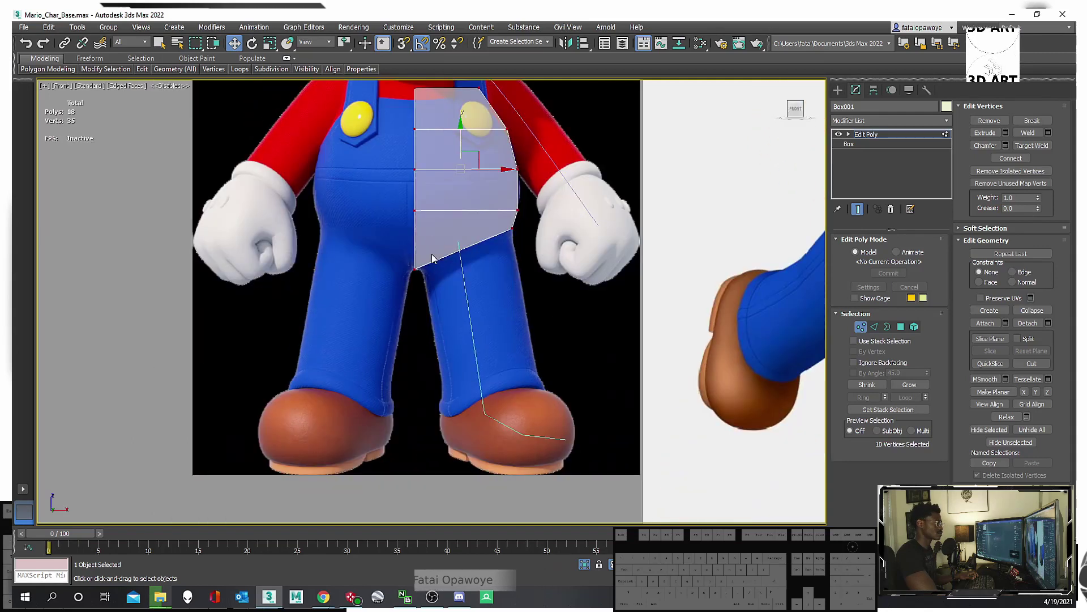
{"action": "middle_click_drag", "start_coordinate": [447, 284], "coordinate": [446, 277]}
Extrude the half torso's slanted bottom polygon downward twice, a short segment and a longer one, to form Mario's thigh.
{"action": "left_click", "coordinate": [901, 327]}
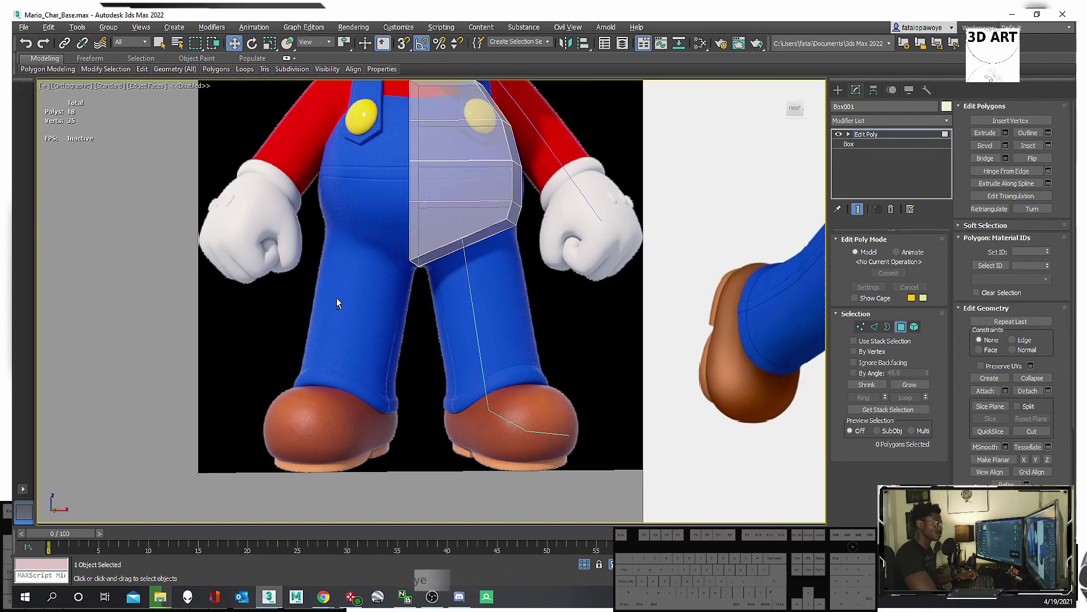
{"action": "middle_click_drag", "start_coordinate": [335, 303], "coordinate": [476, 239], "text": "alt"}
{"action": "left_click", "coordinate": [453, 244]}
{"action": "key", "text": "f"}
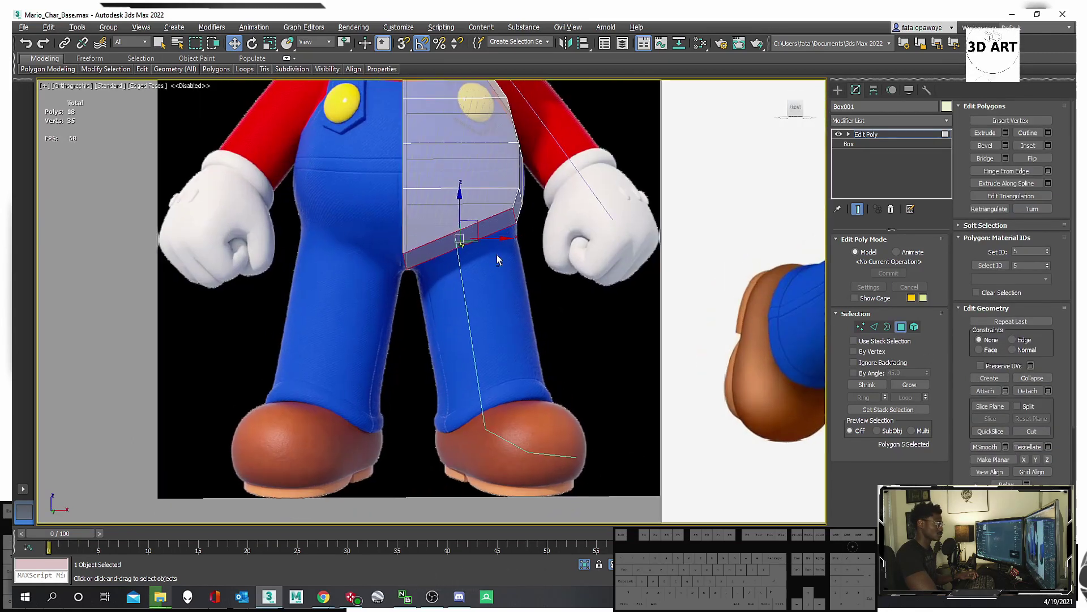
{"action": "scroll", "coordinate": [444, 260], "scroll_direction": "up", "scroll_amount": 4}
{"action": "scroll", "coordinate": [444, 260], "scroll_direction": "up", "scroll_amount": 5}
{"action": "scroll", "coordinate": [446, 281], "scroll_direction": "down", "scroll_amount": 8}
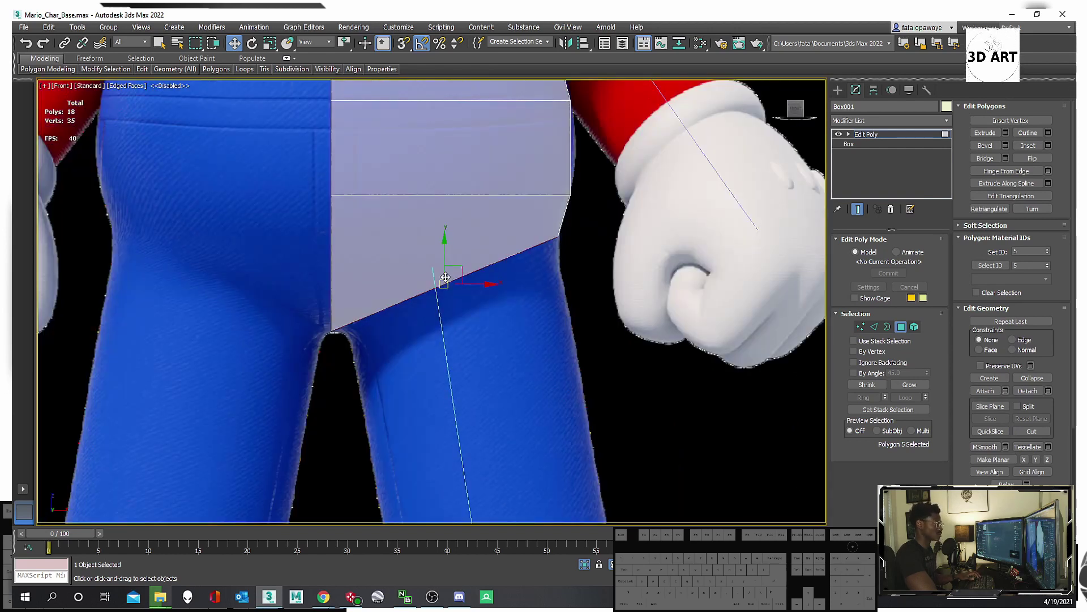
{"action": "scroll", "coordinate": [476, 236], "scroll_direction": "up", "scroll_amount": 2}
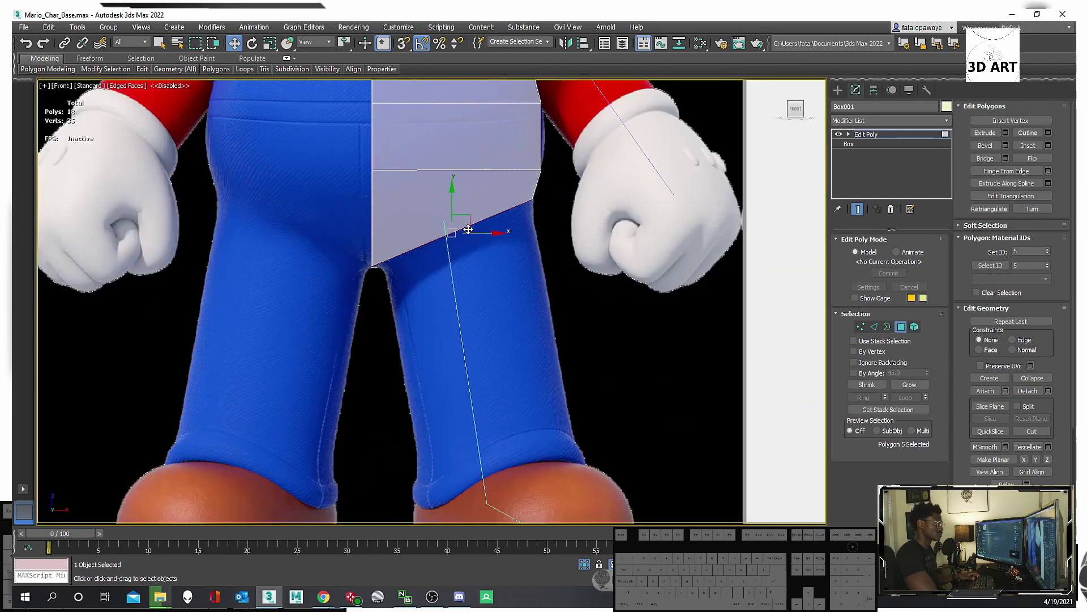
{"action": "left_click_drag", "start_coordinate": [469, 217], "coordinate": [489, 306], "text": "shift"}
{"action": "key", "text": "r"}
{"action": "key", "text": "w"}
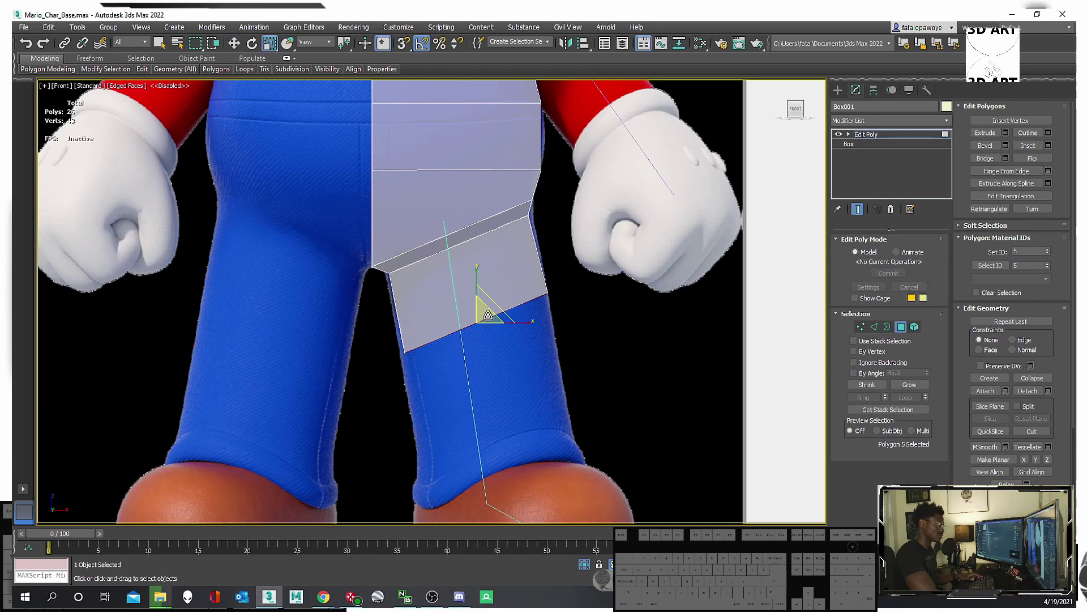
Extrude the thigh's end polygon once more and place it just below the previous loop, near Mario's knee.
{"action": "key", "text": "w"}
{"action": "left_click_drag", "start_coordinate": [478, 292], "coordinate": [499, 445], "text": "shift"}
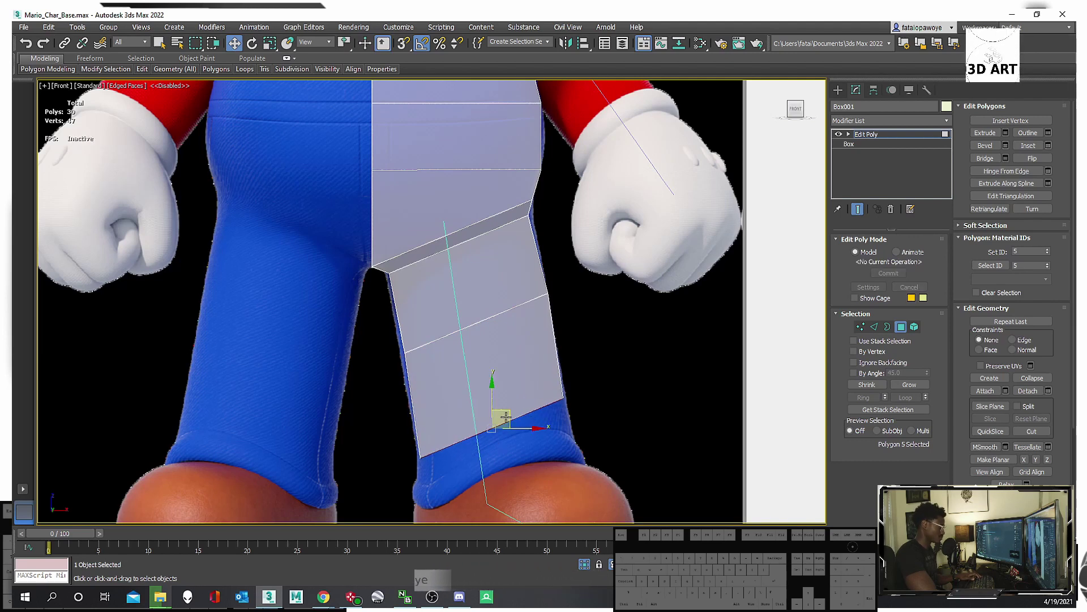
{"action": "scroll", "coordinate": [508, 409], "scroll_direction": "down", "scroll_amount": 3}
{"action": "scroll", "coordinate": [495, 419], "scroll_direction": "up", "scroll_amount": 3}
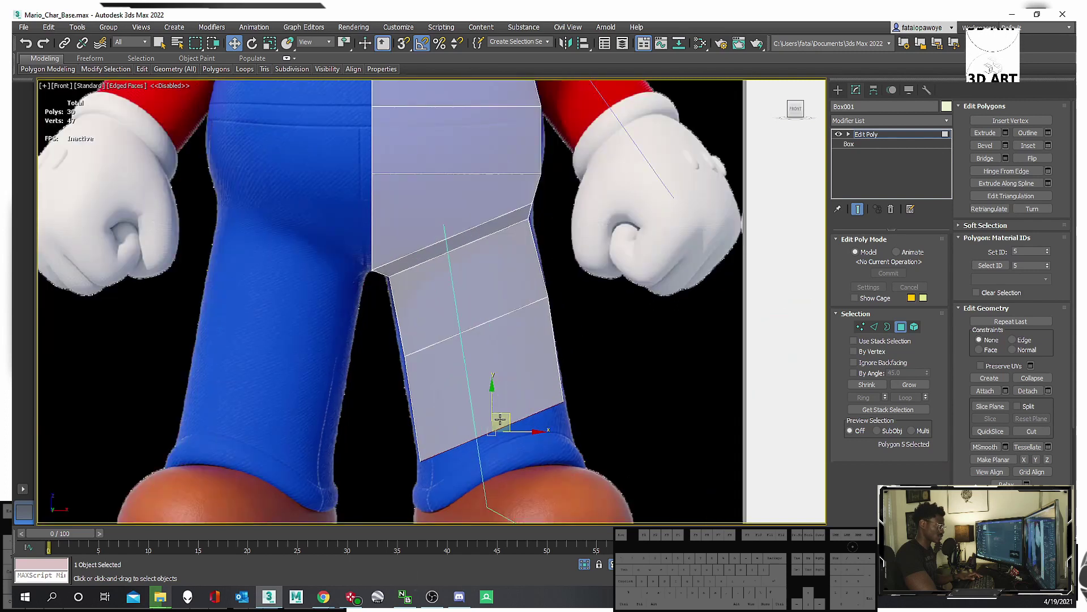
{"action": "left_click_drag", "start_coordinate": [506, 415], "coordinate": [513, 316]}
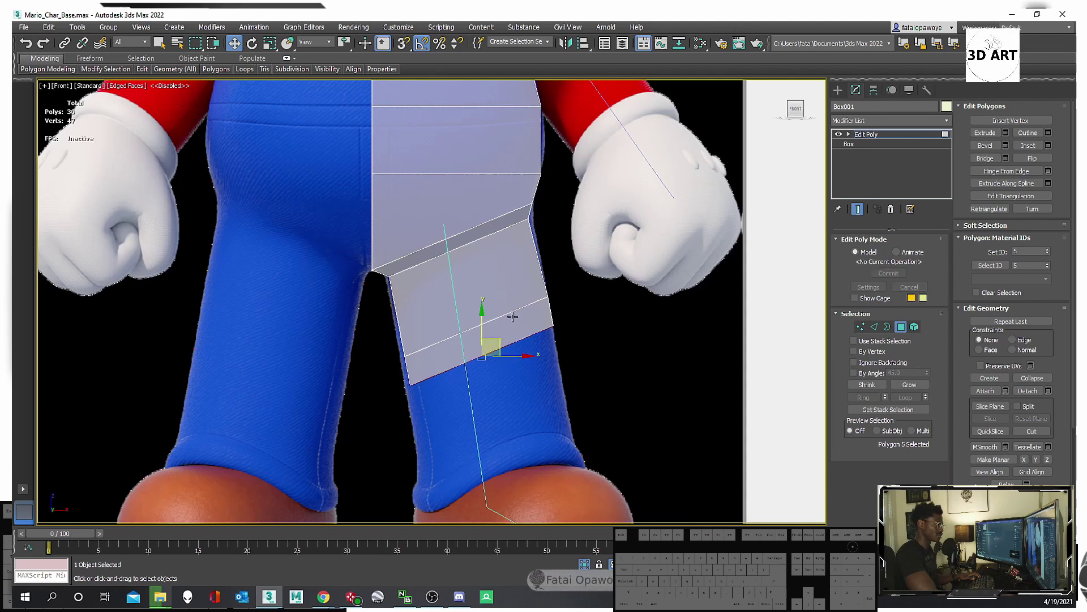
Extrude another short knee segment from the leg's end polygon, following the leg guide line.
{"action": "middle_click_drag", "start_coordinate": [505, 361], "coordinate": [510, 322]}
{"action": "left_click_drag", "start_coordinate": [505, 303], "coordinate": [510, 329], "text": "shift"}
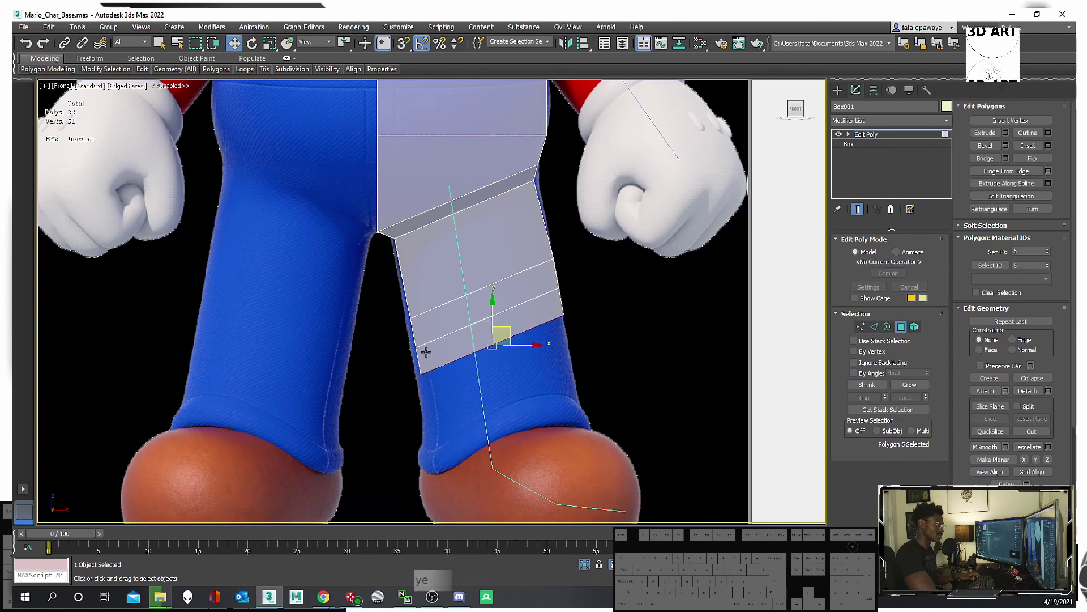
{"action": "middle_click_drag", "start_coordinate": [558, 332], "coordinate": [511, 311], "text": "alt"}
{"action": "key", "text": "f"}
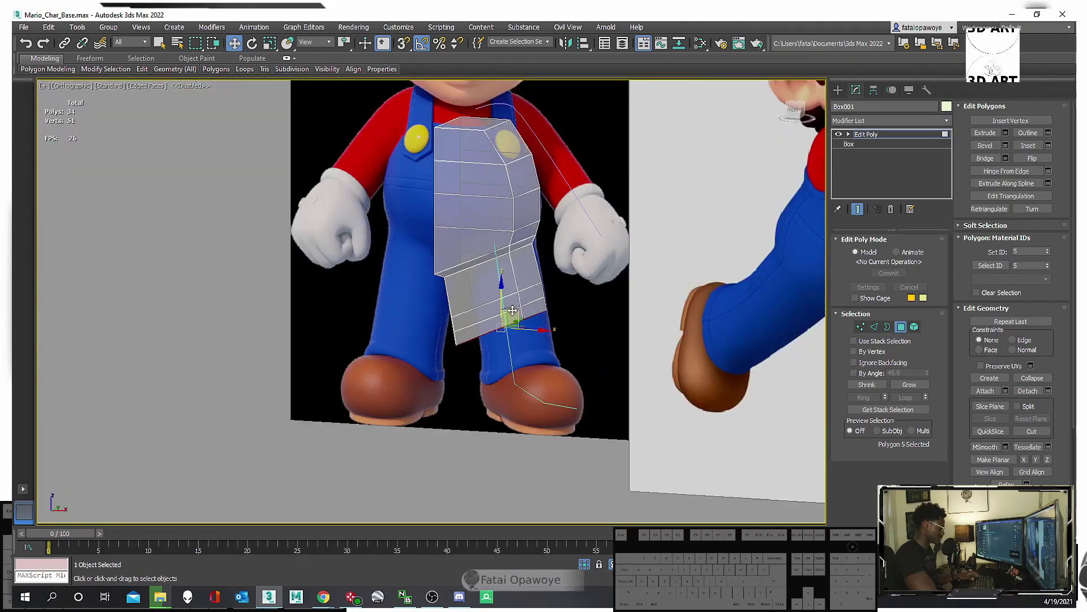
{"action": "scroll", "coordinate": [512, 309], "scroll_direction": "up", "scroll_amount": 5}
{"action": "scroll", "coordinate": [491, 324], "scroll_direction": "down", "scroll_amount": 6}
{"action": "scroll", "coordinate": [442, 309], "scroll_direction": "up", "scroll_amount": 3}
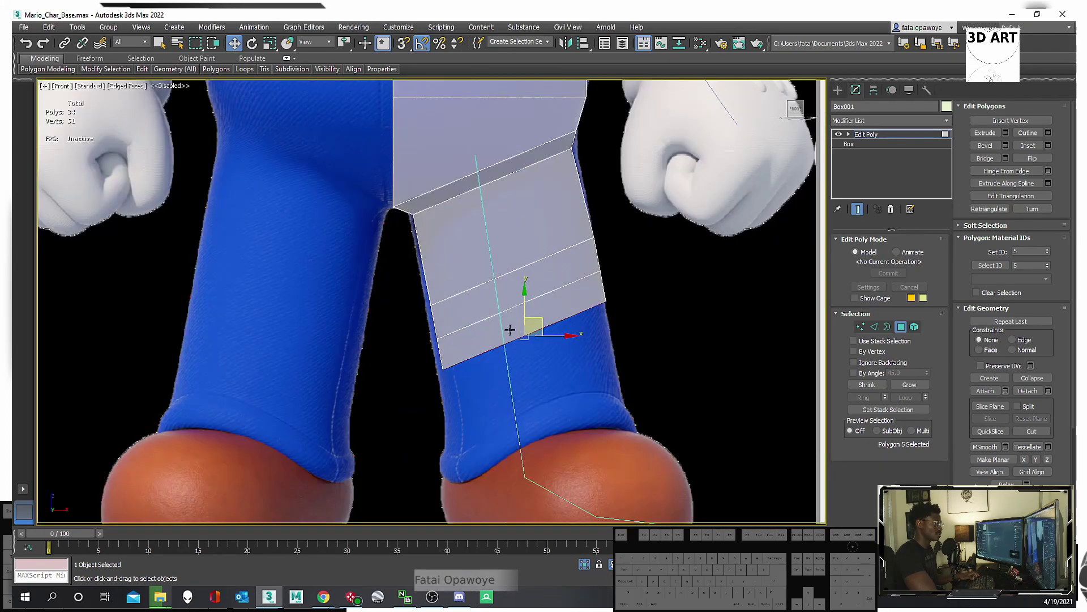
Extrude the leg's end polygon down to the top of Mario's shoe and scale it vertically until it lies flat.
{"action": "middle_click_drag", "start_coordinate": [448, 309], "coordinate": [514, 334], "text": "alt"}
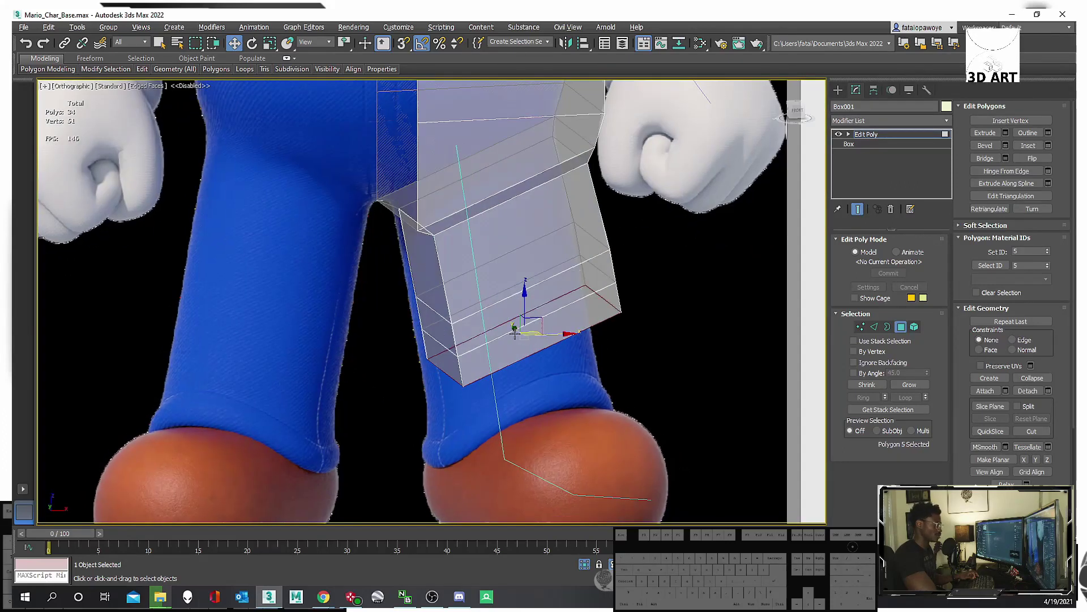
{"action": "key", "text": "f"}
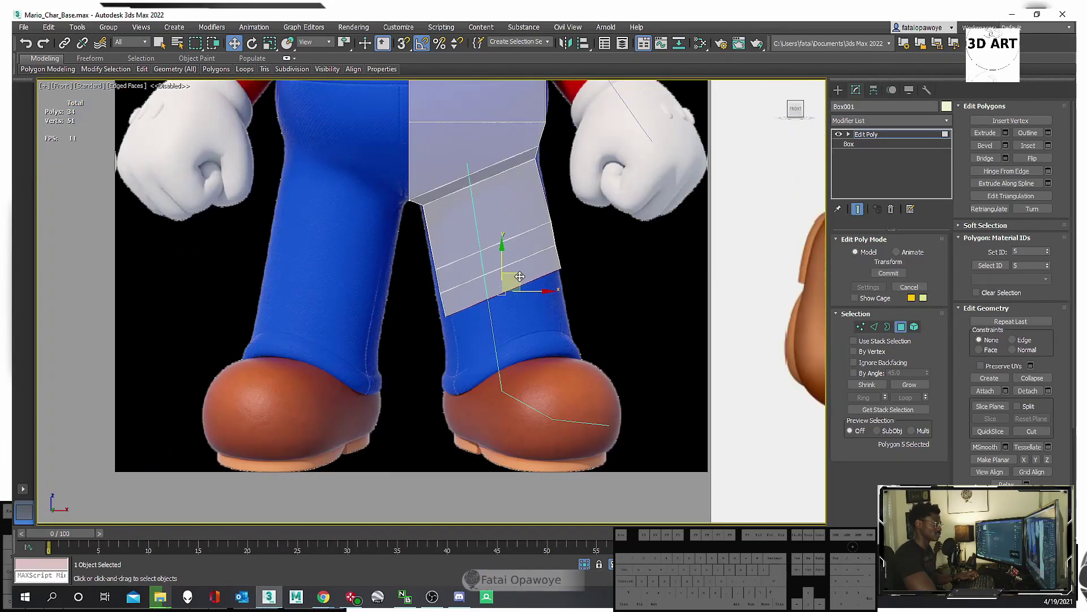
{"action": "left_click_drag", "start_coordinate": [518, 274], "coordinate": [524, 392]}
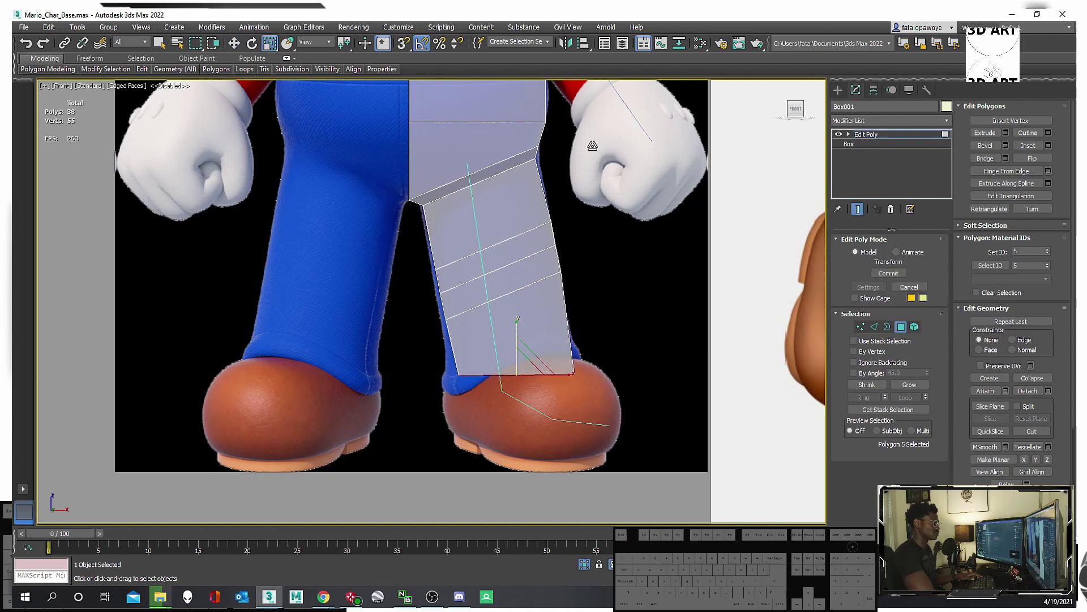
{"action": "key", "text": "ctrl+a"}
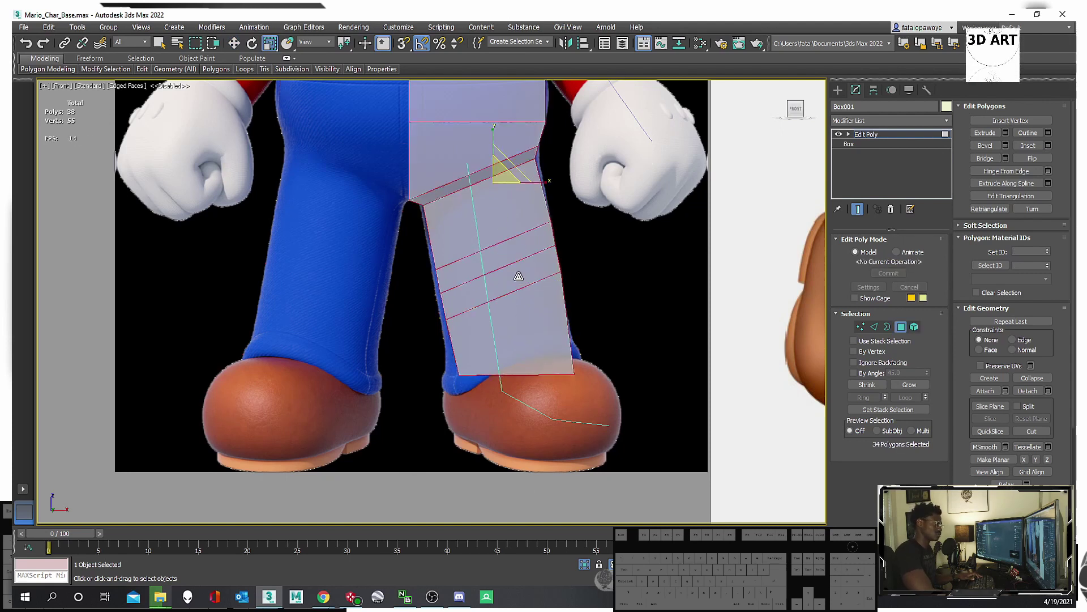
Select the lowest edge loop below the knee and scale it vertically until it is horizontal.
{"action": "key", "text": "2"}
{"action": "double_click", "coordinate": [505, 299]}
{"action": "key", "text": "w"}
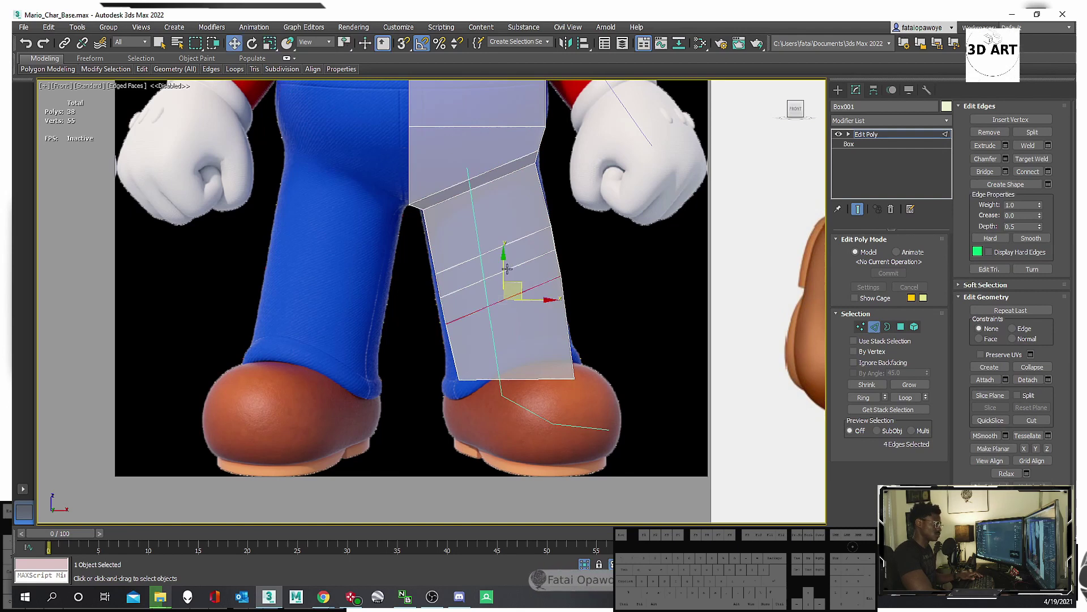
{"action": "key", "text": "r"}
{"action": "left_click_drag", "start_coordinate": [504, 267], "coordinate": [158, 359]}
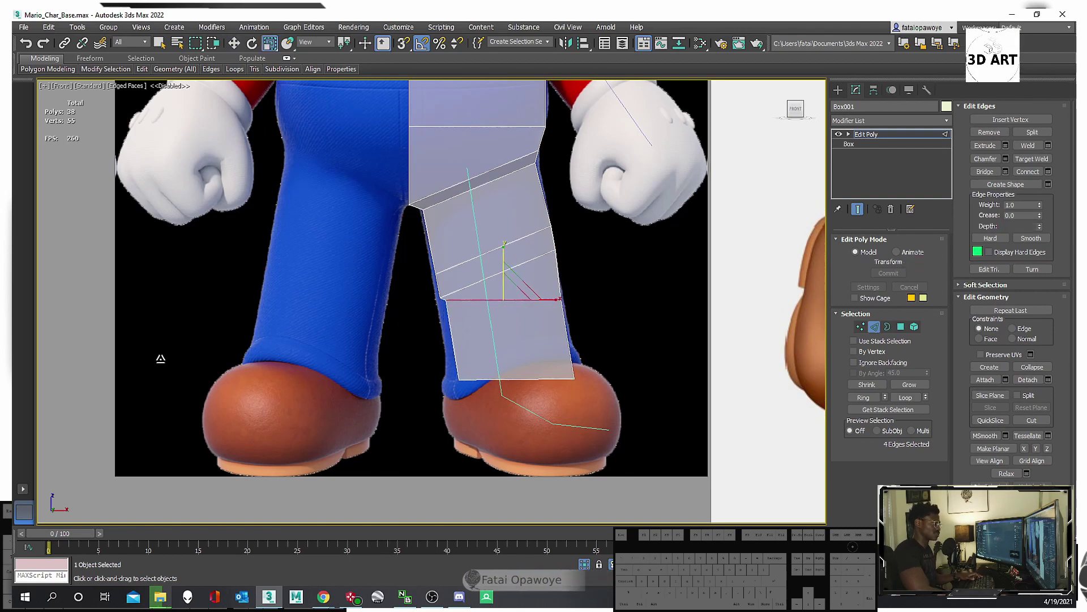
{"action": "left_click_drag", "start_coordinate": [247, 159], "coordinate": [247, 159]}
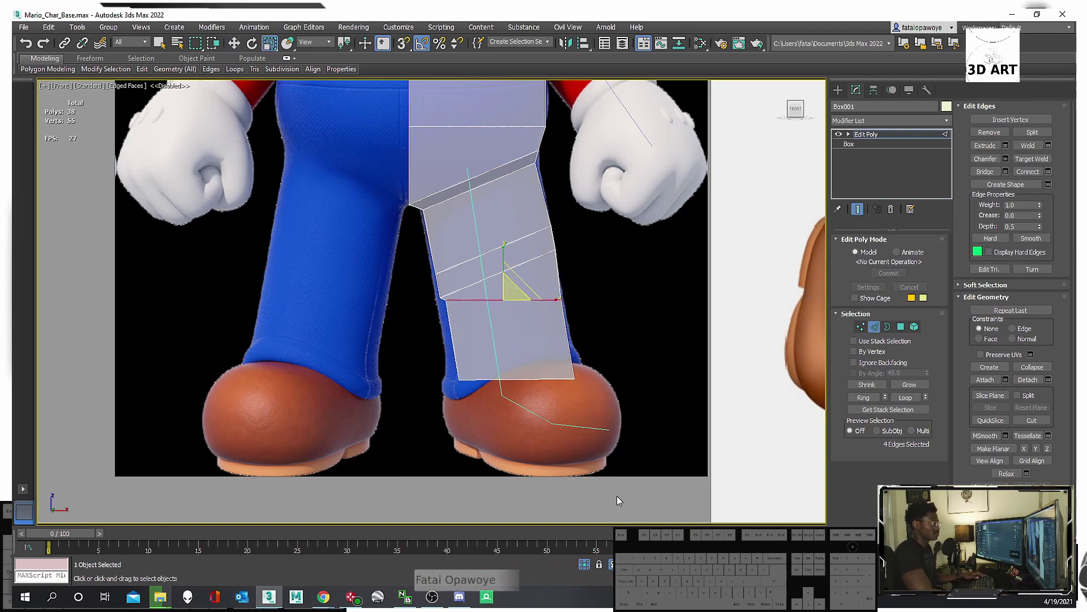
Move the leg's bottom vertices down and inward to the ankle of the guide line, and lower the flattened loop's vertices slightly.
{"action": "key", "text": "1"}
{"action": "left_click_drag", "start_coordinate": [406, 361], "coordinate": [406, 361]}
{"action": "key", "text": "w"}
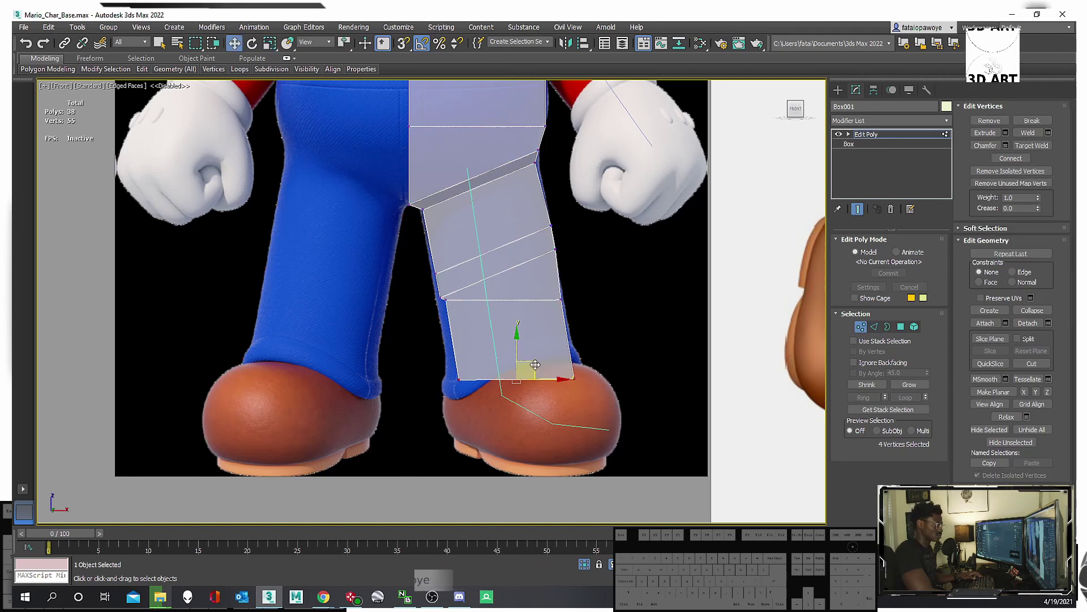
{"action": "left_click_drag", "start_coordinate": [535, 364], "coordinate": [527, 376]}
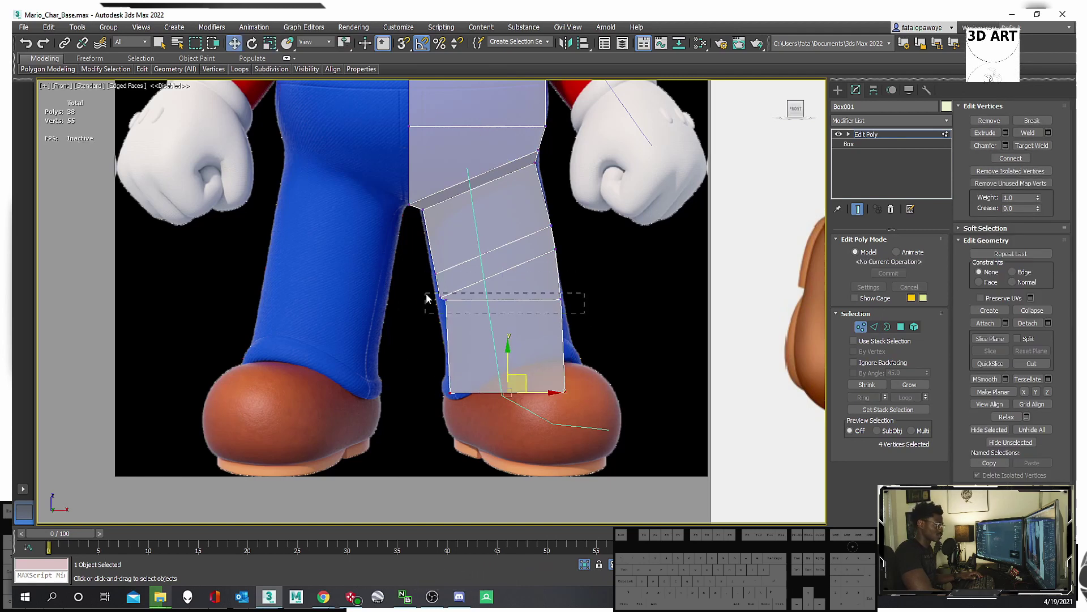
{"action": "left_click_drag", "start_coordinate": [427, 298], "coordinate": [443, 297]}
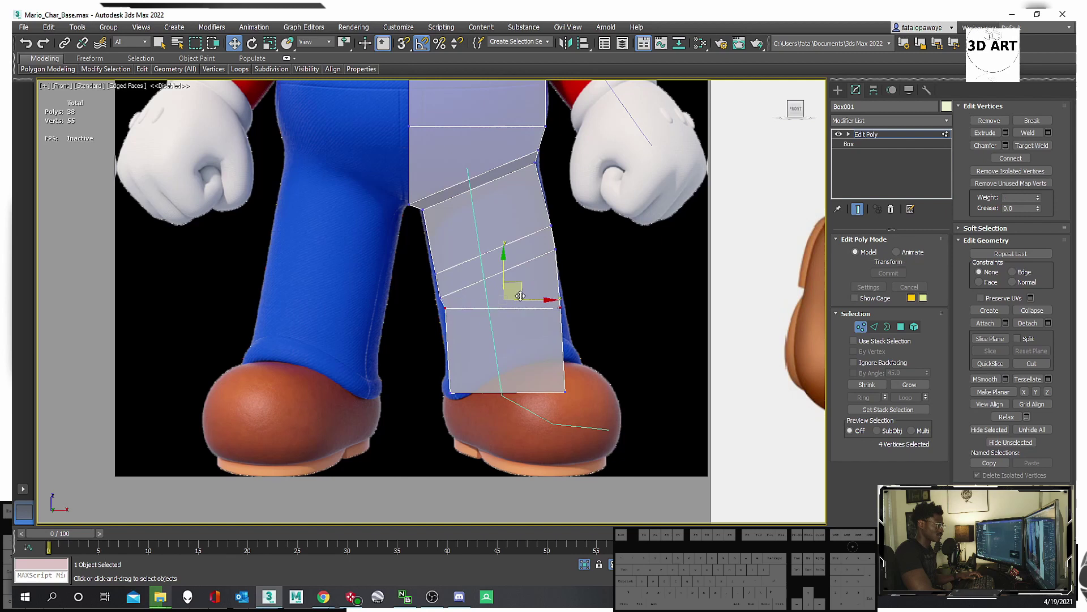
Lower the leg's lower vertex row and the outer vertices of the row just above it in the front view.
{"action": "left_click_drag", "start_coordinate": [518, 299], "coordinate": [518, 302]}
{"action": "middle_click_drag", "start_coordinate": [511, 285], "coordinate": [511, 291]}
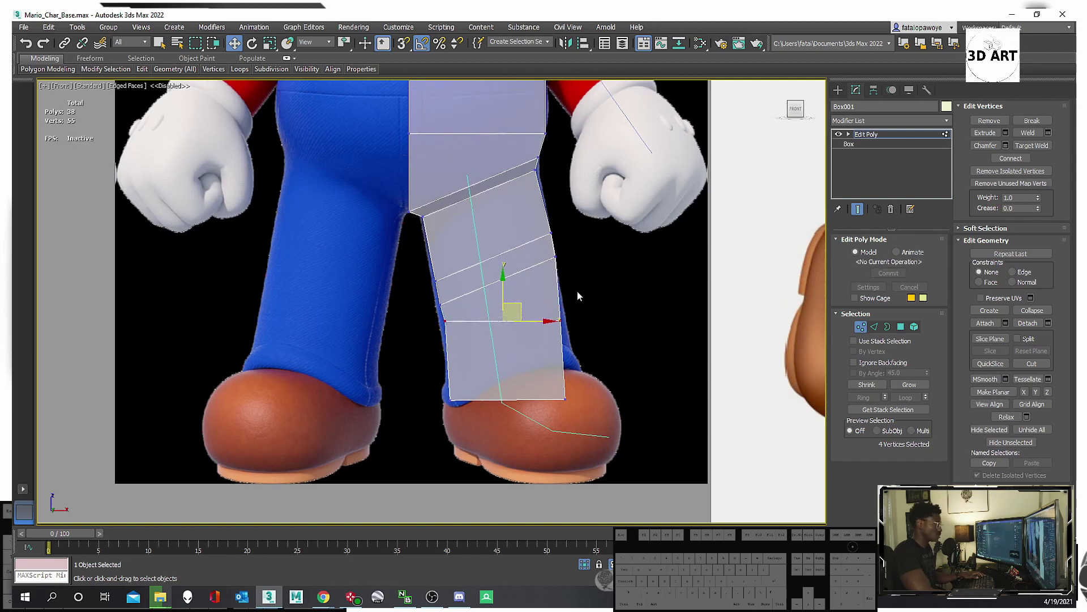
{"action": "left_click_drag", "start_coordinate": [577, 292], "coordinate": [552, 277]}
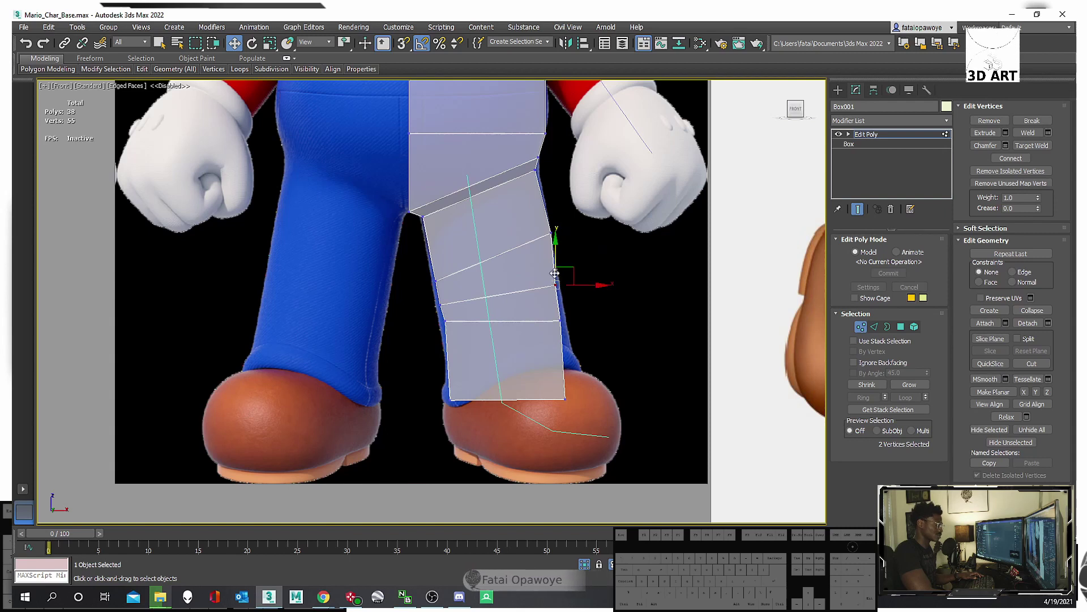
Flatten the two slanted edge loops around the knee to horizontal by scaling them vertically.
{"action": "key", "text": "2"}
{"action": "left_click", "coordinate": [497, 297]}
{"action": "double_click", "coordinate": [498, 297]}
{"action": "key", "text": "r"}
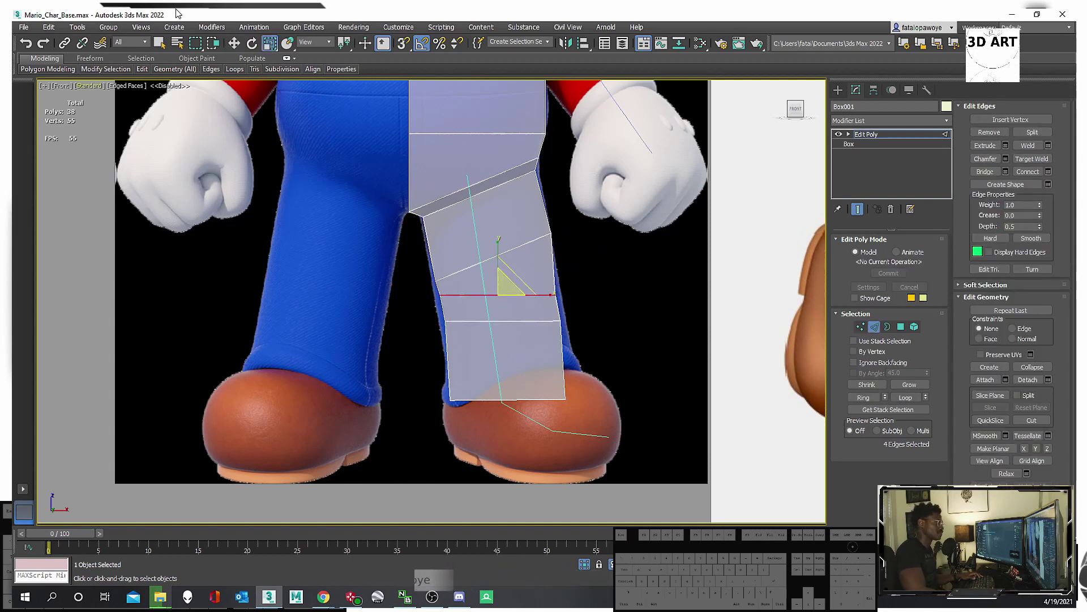
{"action": "left_click", "coordinate": [518, 246]}
{"action": "left_click_drag", "start_coordinate": [488, 222], "coordinate": [374, 237]}
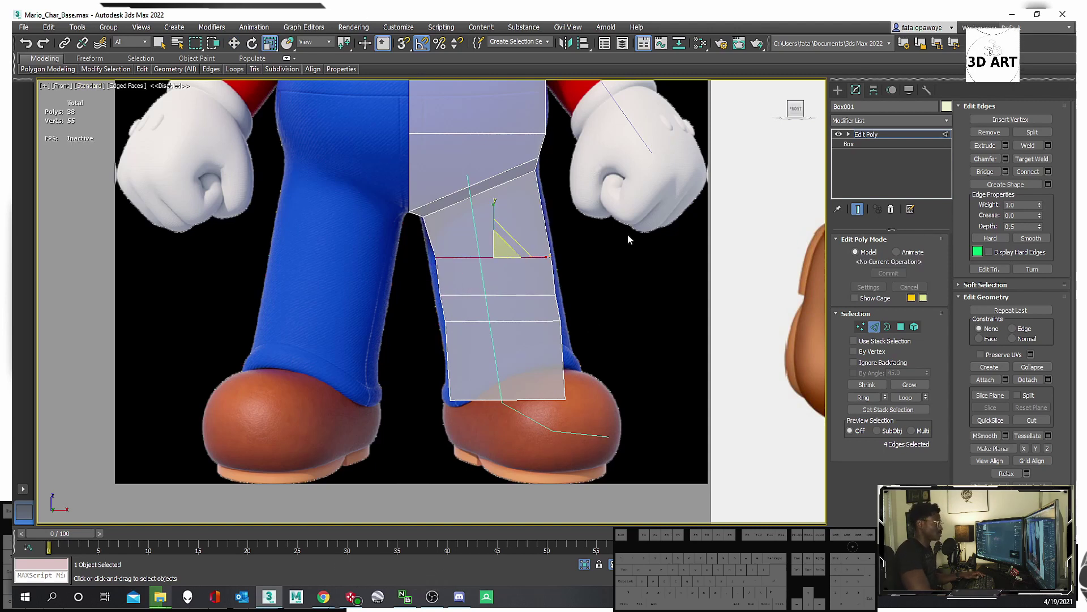
Move the inner and outer vertices of the two flattened knee loops to follow the reference leg's outline.
{"action": "key", "text": "1"}
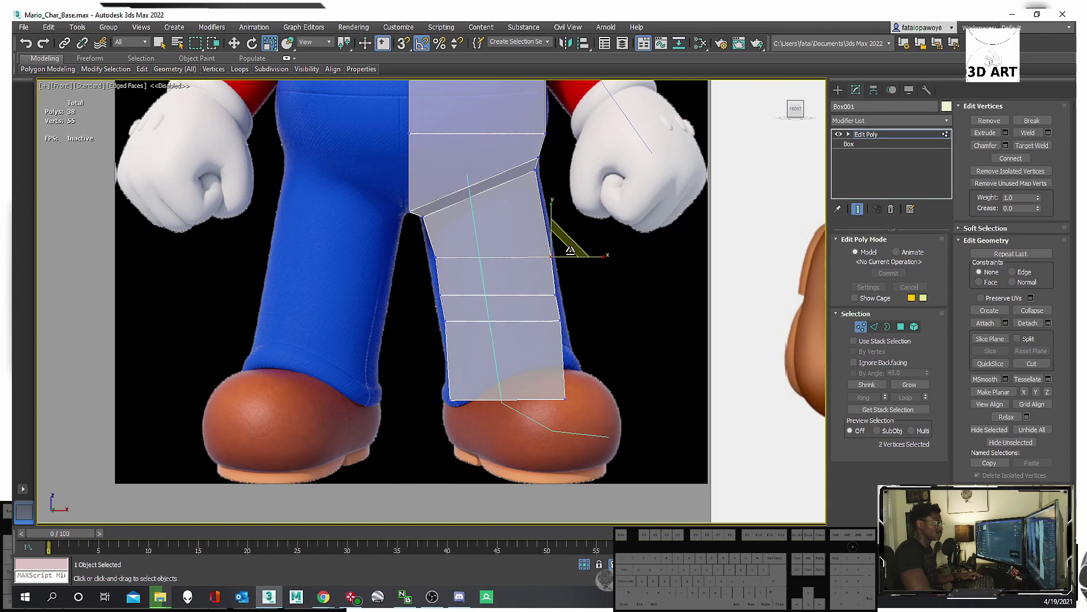
{"action": "key", "text": "w"}
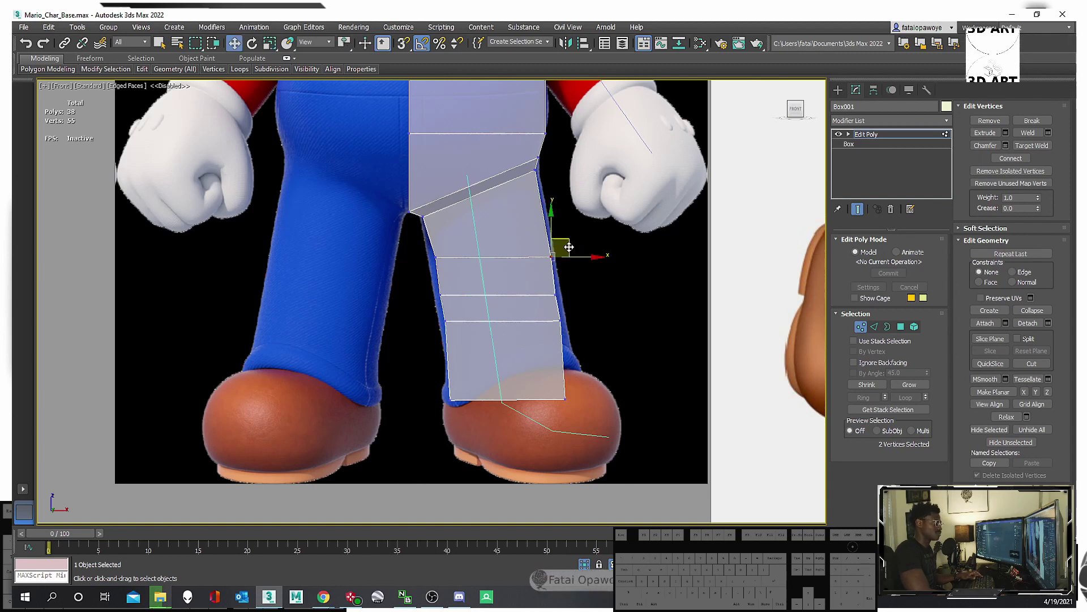
{"action": "left_click_drag", "start_coordinate": [569, 247], "coordinate": [572, 239]}
{"action": "mouse_move", "coordinate": [456, 269]}
{"action": "left_mouse_down"}
{"action": "mouse_move", "coordinate": [420, 253]}
{"action": "mouse_move", "coordinate": [448, 250]}
{"action": "left_mouse_up"}
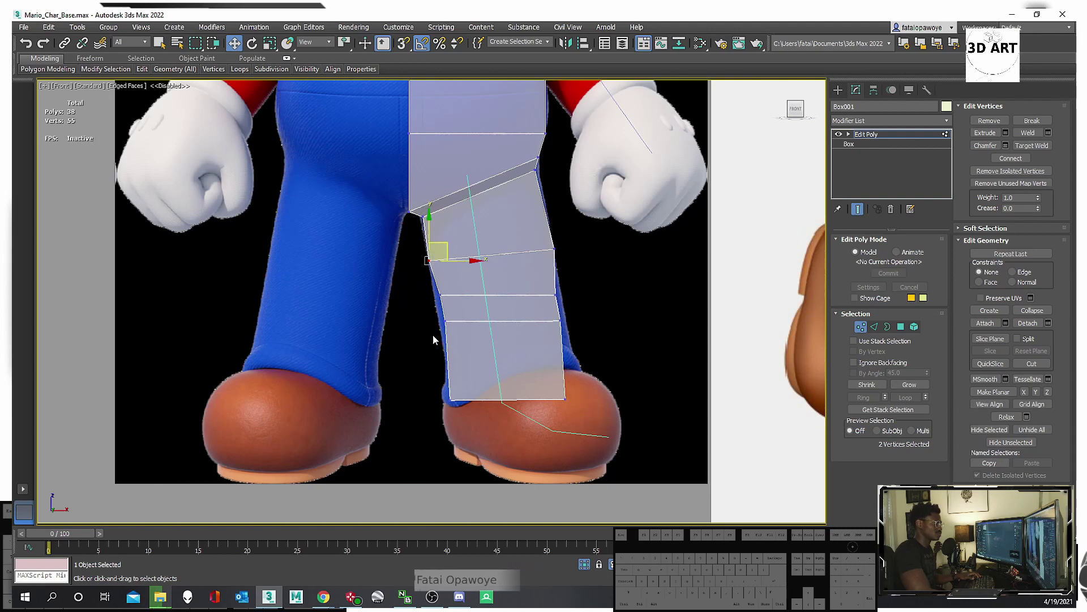
{"action": "left_click_drag", "start_coordinate": [479, 304], "coordinate": [449, 284]}
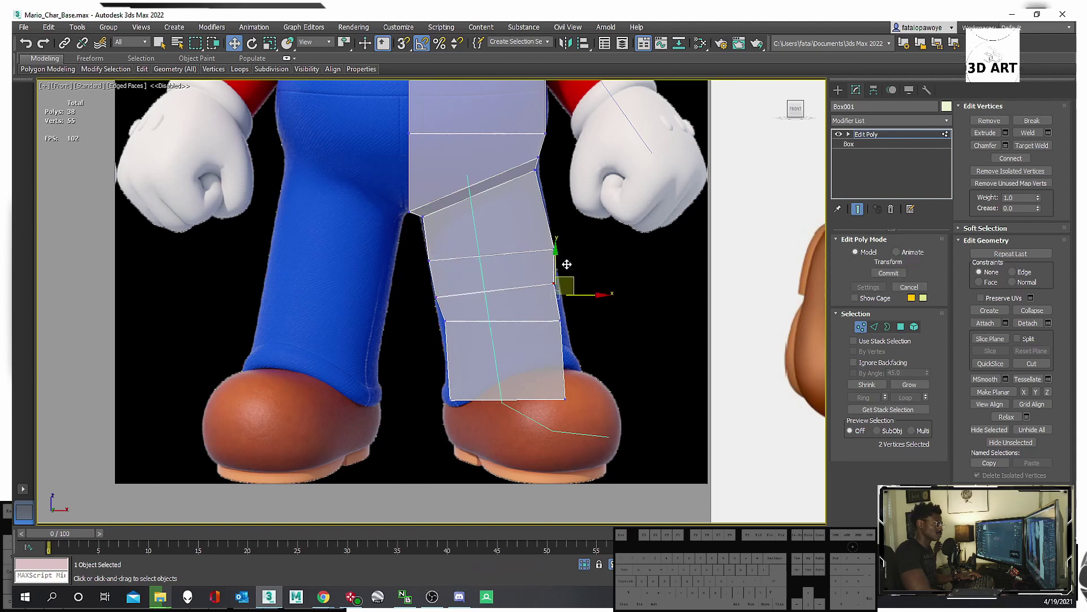
{"action": "left_click_drag", "start_coordinate": [570, 263], "coordinate": [568, 261]}
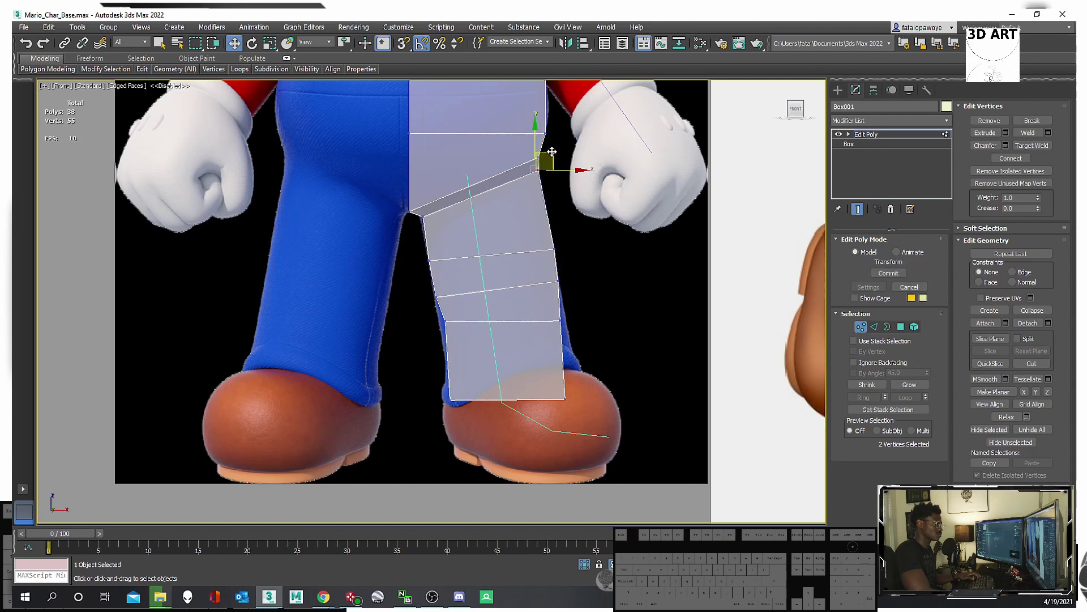
Adjust the upper thigh vertices and the shin rows' side vertices to match the reference leg's silhouette.
{"action": "middle_click_drag", "start_coordinate": [552, 151], "coordinate": [552, 130]}
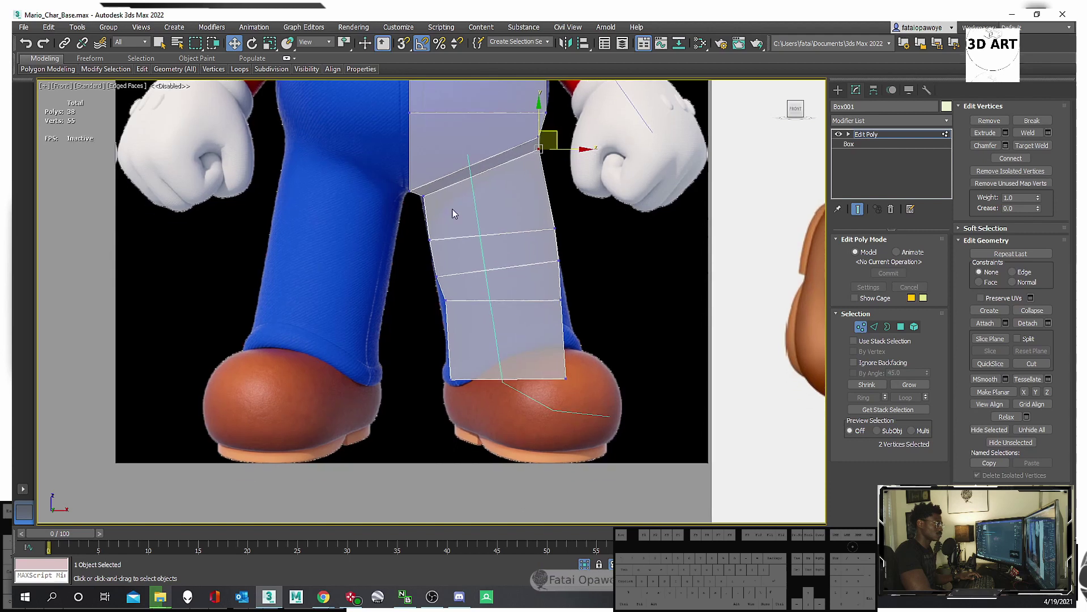
{"action": "left_click_drag", "start_coordinate": [453, 209], "coordinate": [439, 180]}
{"action": "mouse_move", "coordinate": [466, 306]}
{"action": "left_mouse_down"}
{"action": "mouse_move", "coordinate": [427, 291]}
{"action": "mouse_move", "coordinate": [458, 292]}
{"action": "left_mouse_up"}
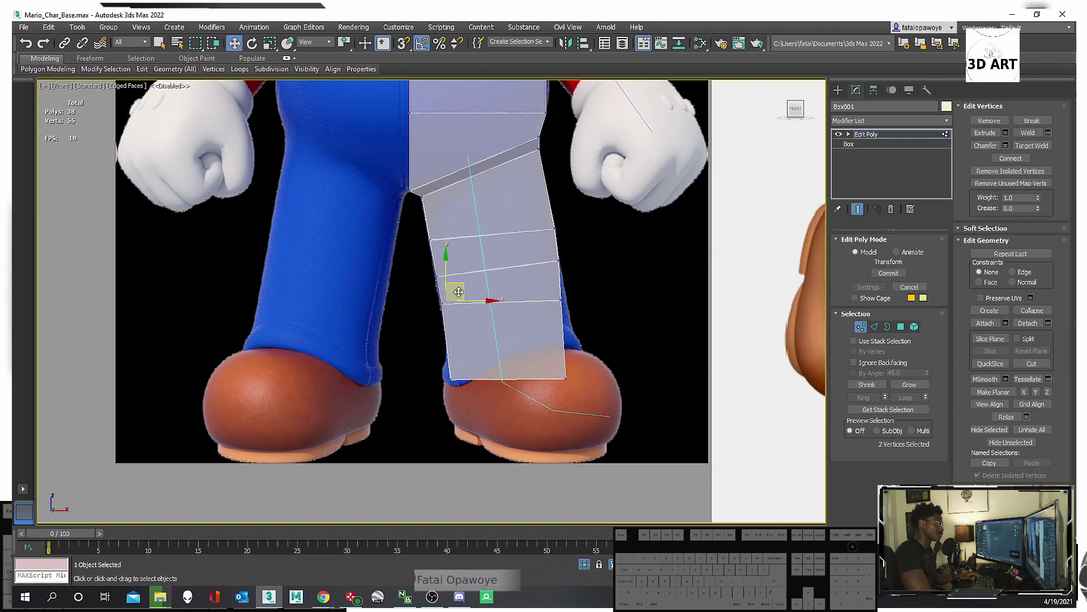
{"action": "left_click_drag", "start_coordinate": [593, 301], "coordinate": [570, 271]}
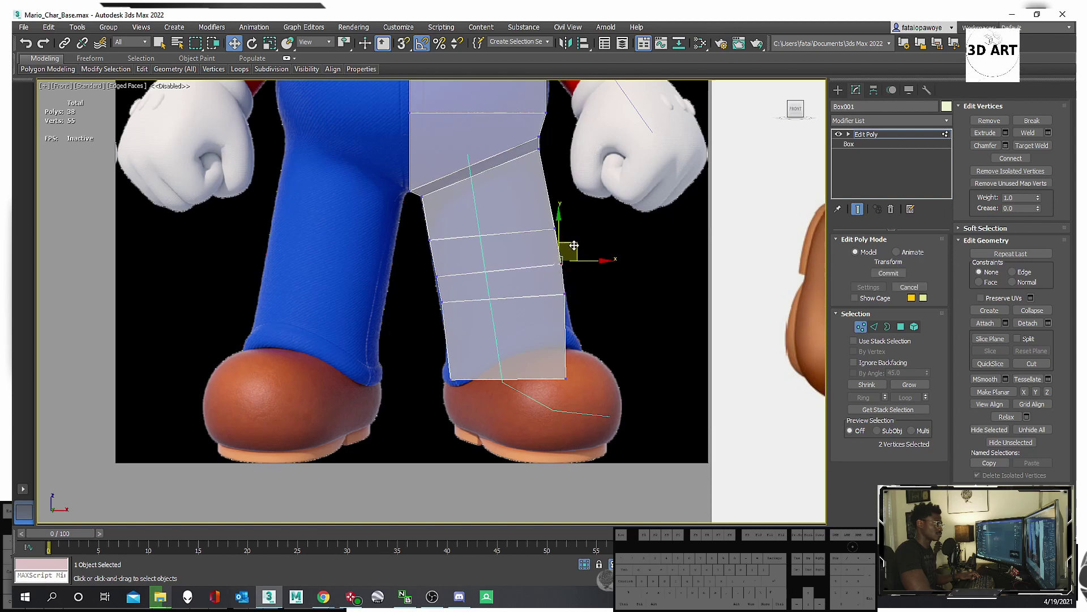
{"action": "middle_click_drag", "start_coordinate": [565, 295], "coordinate": [598, 269]}
{"action": "left_click_drag", "start_coordinate": [486, 287], "coordinate": [463, 265]}
Move the inner and outer vertices at the leg's lower end to fit the slanted trouser cuff in the reference.
{"action": "left_click_drag", "start_coordinate": [599, 353], "coordinate": [568, 317]}
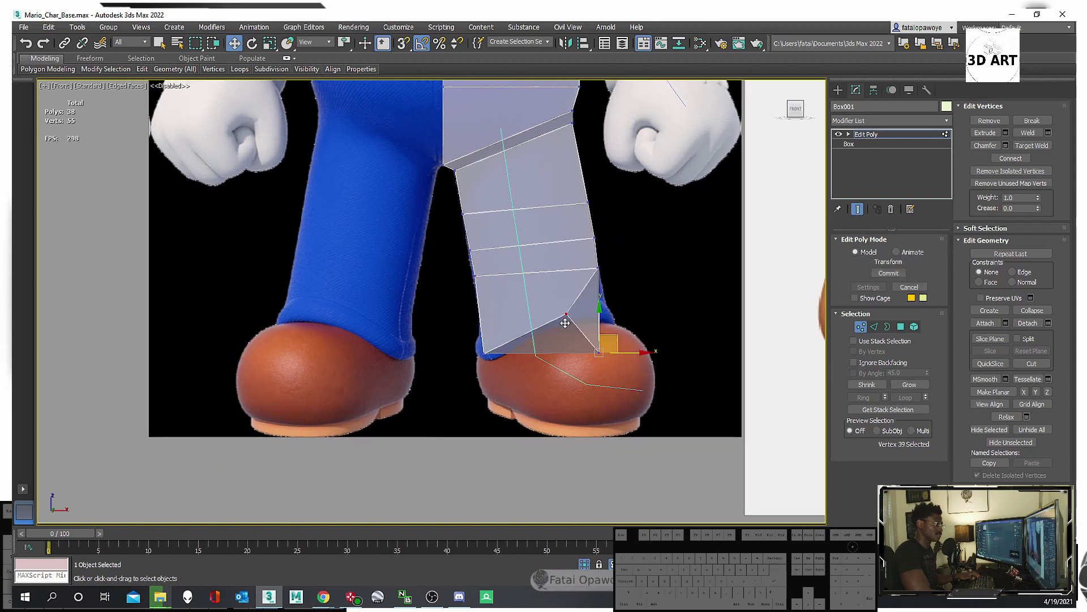
{"action": "key", "text": "ctrl+z"}
{"action": "left_click_drag", "start_coordinate": [609, 335], "coordinate": [625, 332]}
{"action": "left_click_drag", "start_coordinate": [523, 383], "coordinate": [477, 352]}
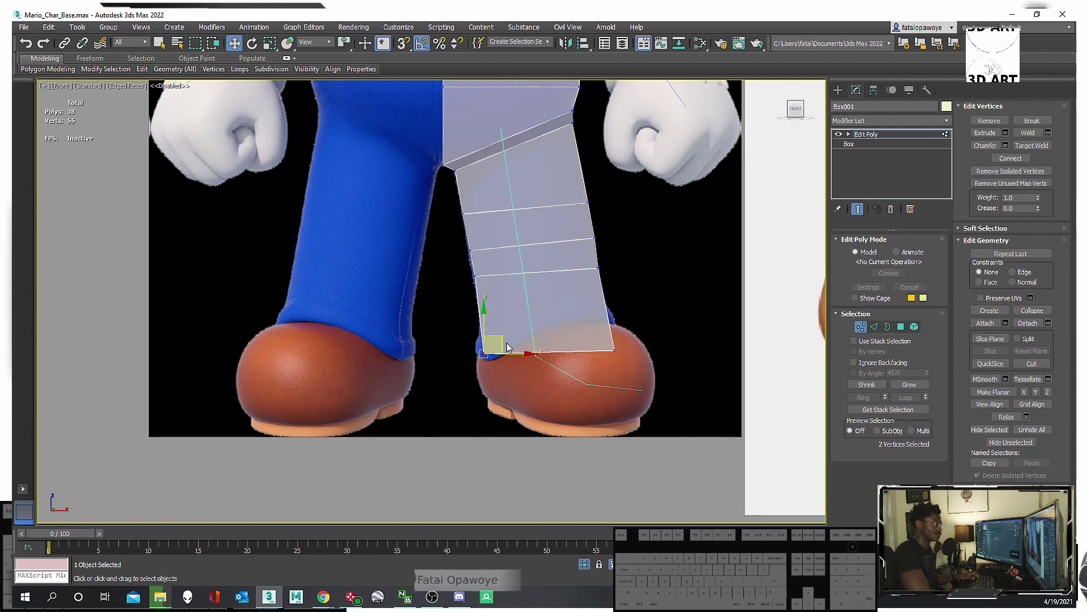
{"action": "left_click_drag", "start_coordinate": [667, 371], "coordinate": [618, 335]}
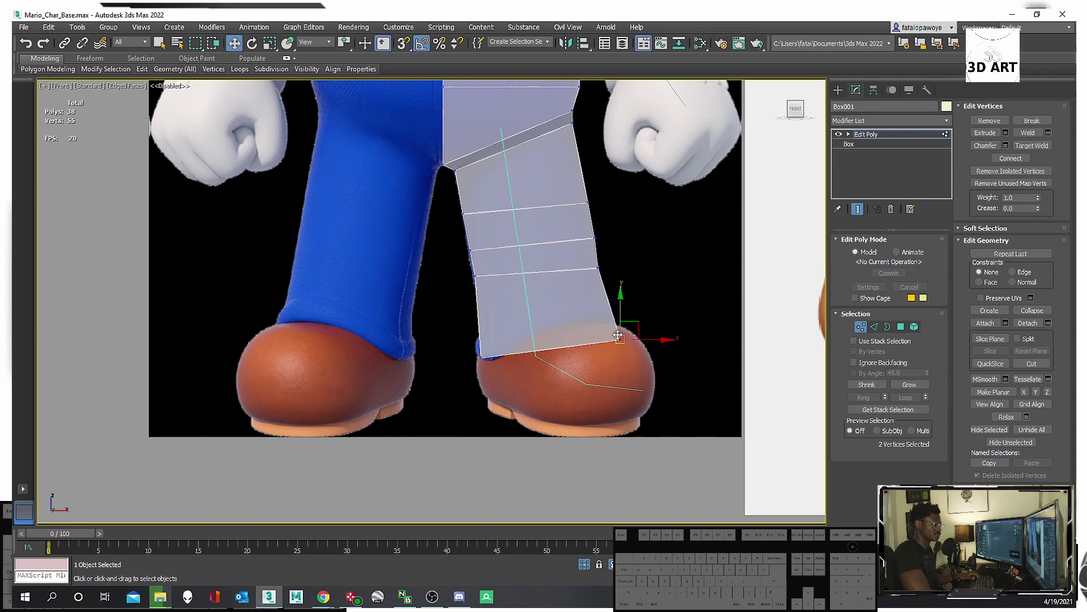
Extrude the polygon at the leg's lower end down to near the sole of the reference shoe.
{"action": "left_click", "coordinate": [901, 327]}
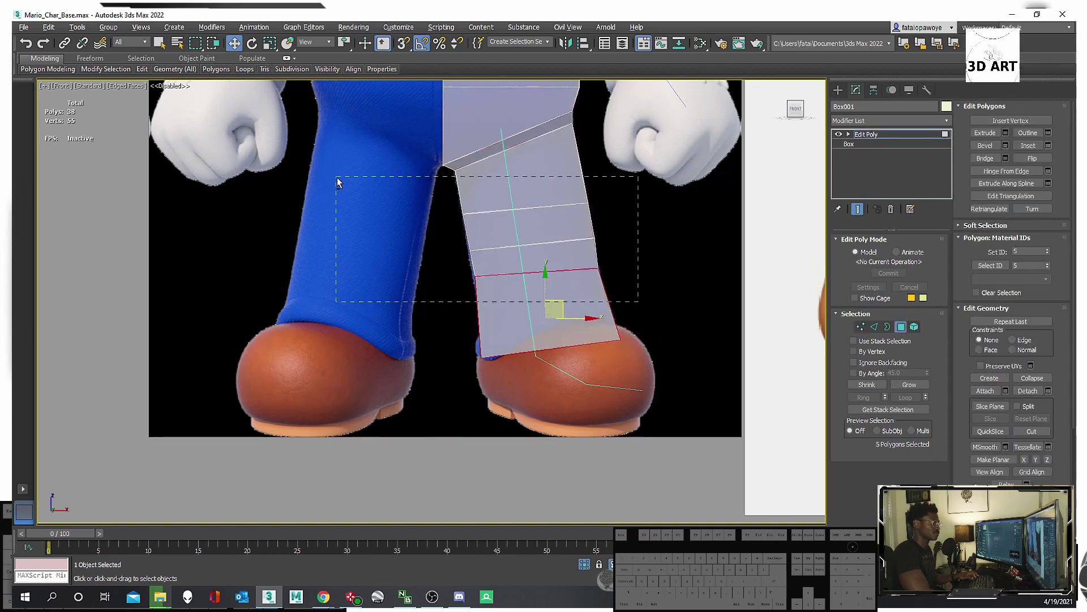
{"action": "left_click_drag", "start_coordinate": [338, 181], "coordinate": [338, 181]}
{"action": "left_click", "coordinate": [532, 340]}
{"action": "left_click_drag", "start_coordinate": [569, 335], "coordinate": [577, 400], "text": "shift"}
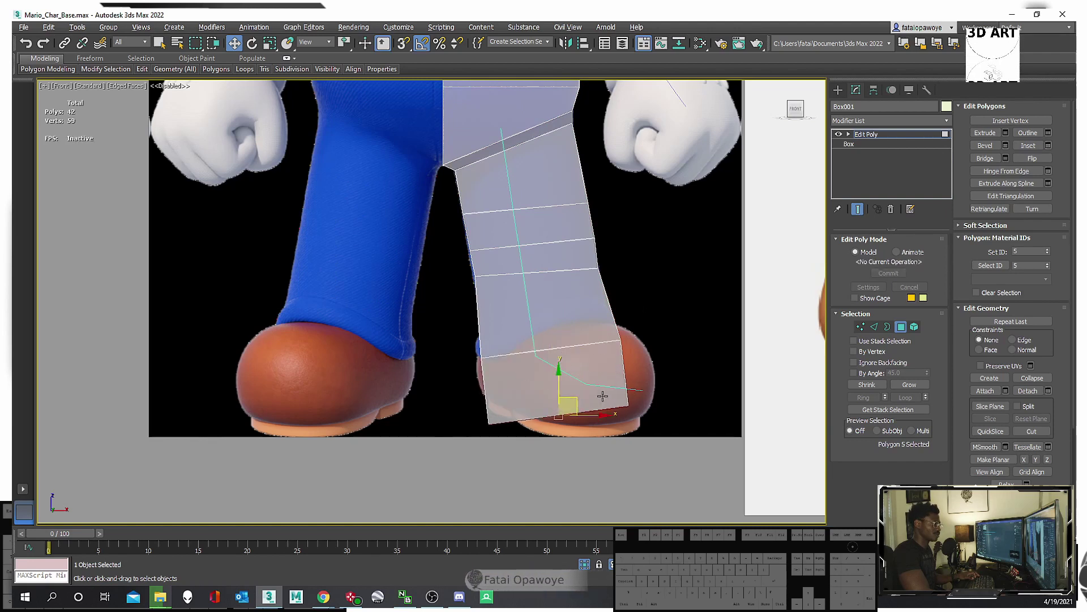
Pull the shoe block's outer vertices inward and lower them to level its ankle and sole edges.
{"action": "key", "text": "1"}
{"action": "left_click_drag", "start_coordinate": [643, 332], "coordinate": [611, 414]}
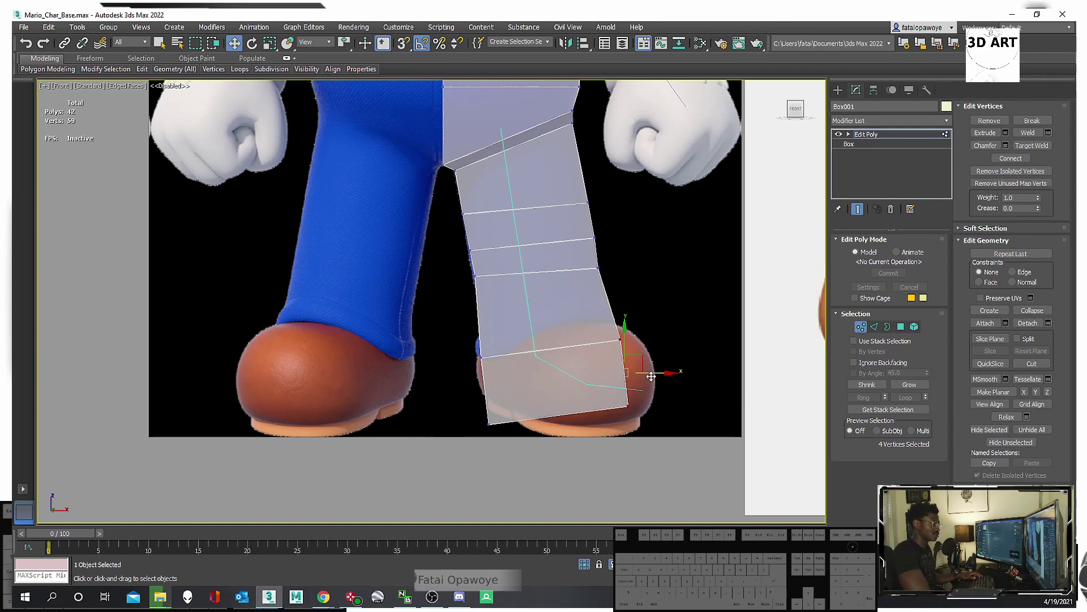
{"action": "left_click_drag", "start_coordinate": [647, 375], "coordinate": [630, 377]}
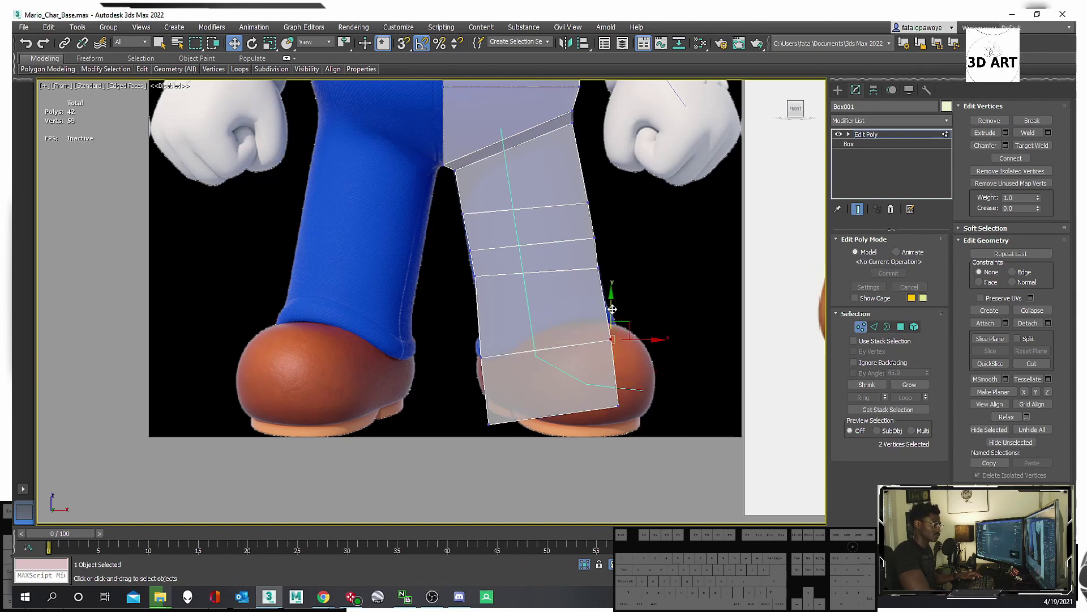
{"action": "left_click_drag", "start_coordinate": [612, 309], "coordinate": [613, 331]}
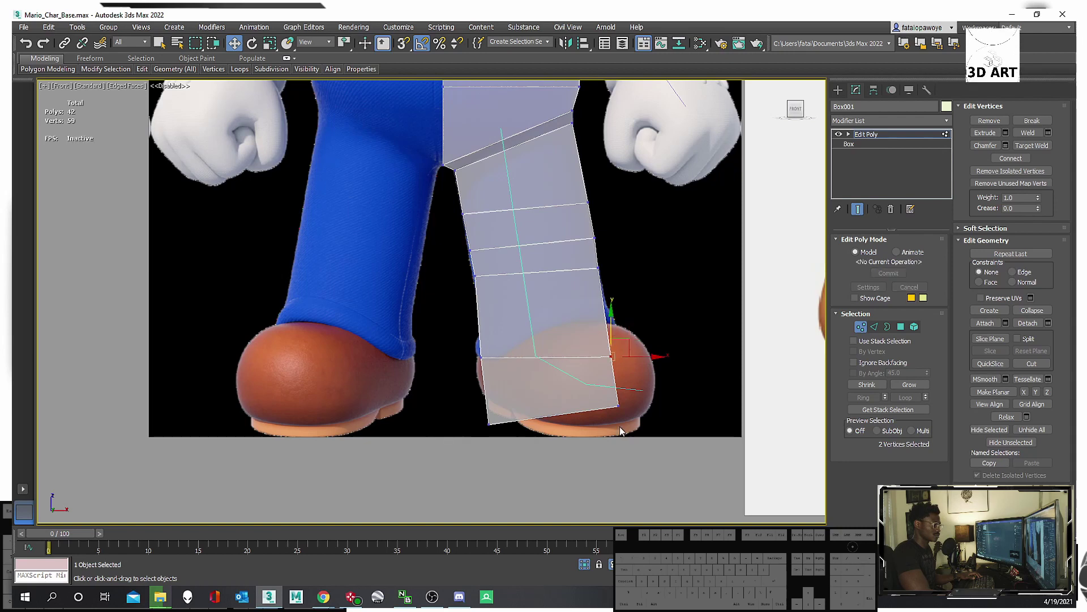
{"action": "left_click_drag", "start_coordinate": [617, 374], "coordinate": [623, 410]}
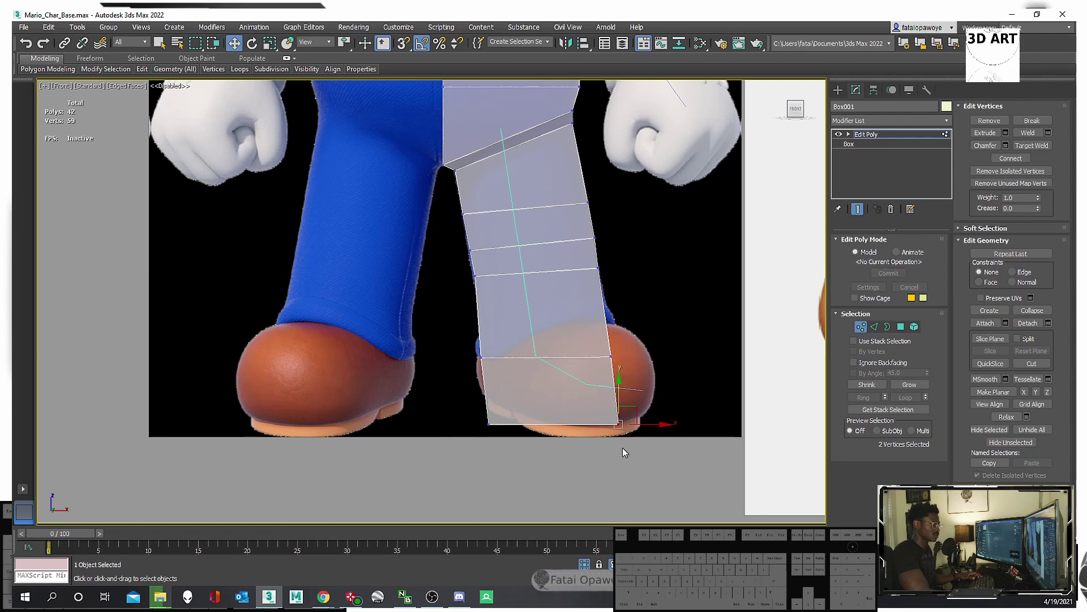
Move the shoe block's inner sole vertices outward and narrow its outer ankle vertices toward the leg.
{"action": "left_click_drag", "start_coordinate": [425, 398], "coordinate": [426, 399]}
{"action": "left_click_drag", "start_coordinate": [490, 424], "coordinate": [493, 428]}
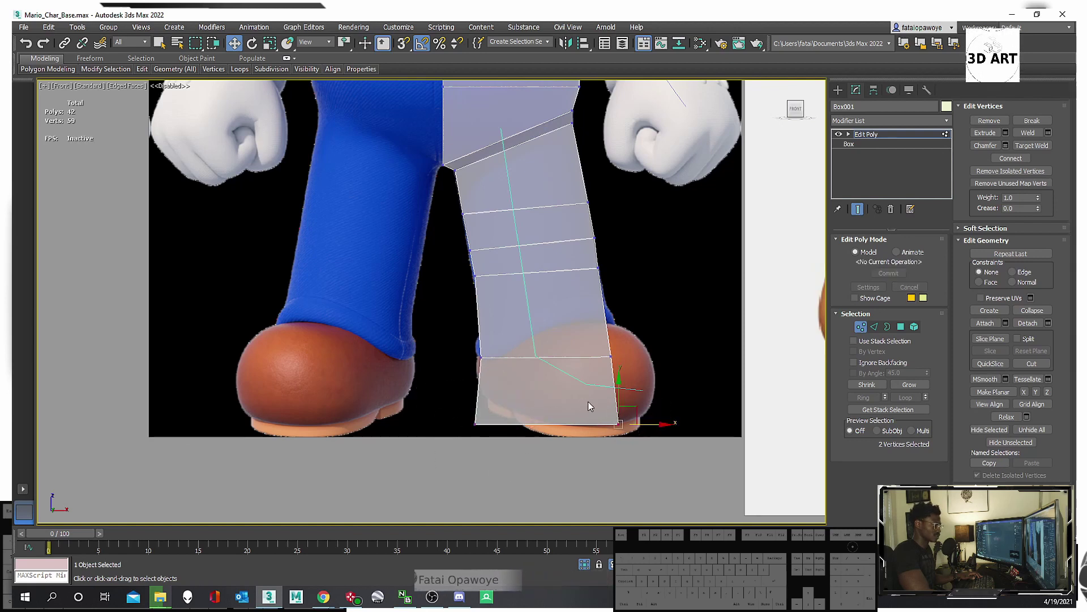
{"action": "left_click_drag", "start_coordinate": [590, 408], "coordinate": [638, 420]}
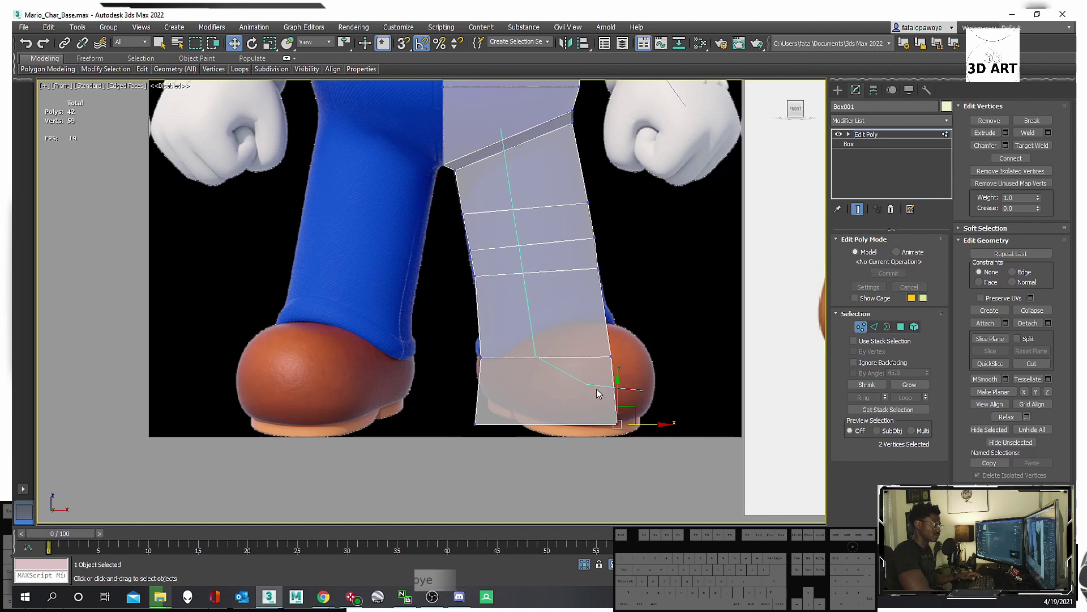
{"action": "left_click_drag", "start_coordinate": [467, 346], "coordinate": [467, 343]}
{"action": "left_click_drag", "start_coordinate": [634, 368], "coordinate": [563, 327]}
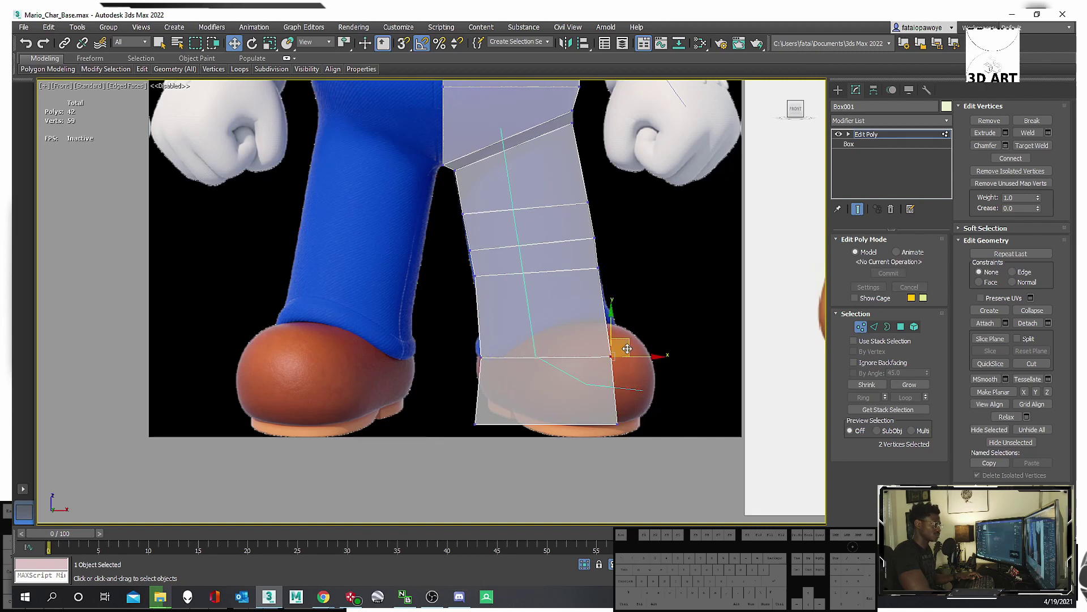
{"action": "left_click_drag", "start_coordinate": [630, 356], "coordinate": [627, 356]}
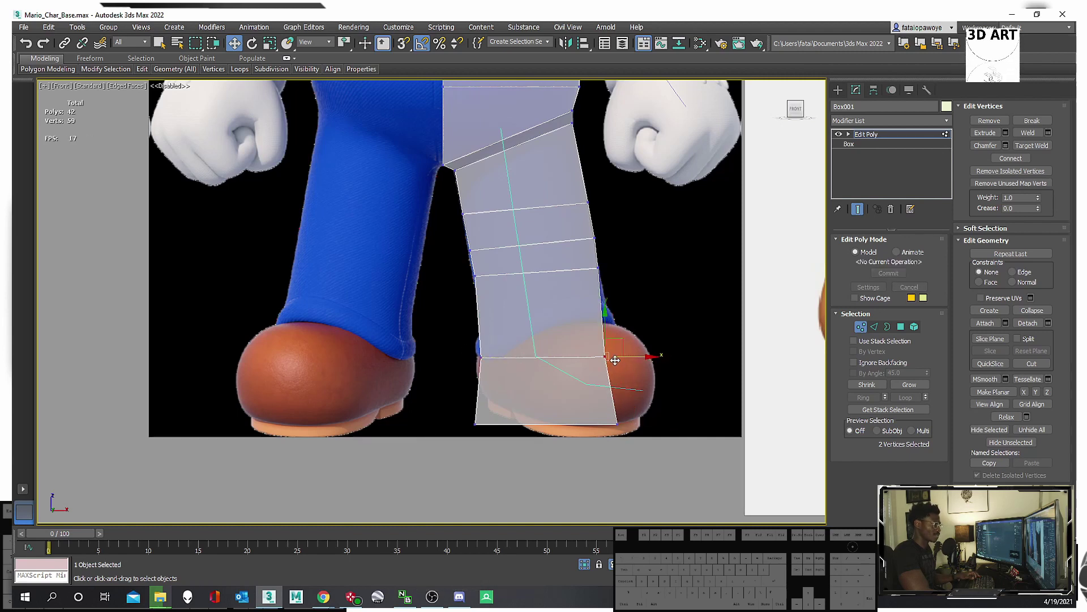
Extrude the shoe block's front polygon forward twice to build the length of the foot.
{"action": "middle_click_drag", "start_coordinate": [615, 361], "coordinate": [612, 355]}
{"action": "left_click", "coordinate": [900, 327]}
{"action": "left_click", "coordinate": [541, 391]}
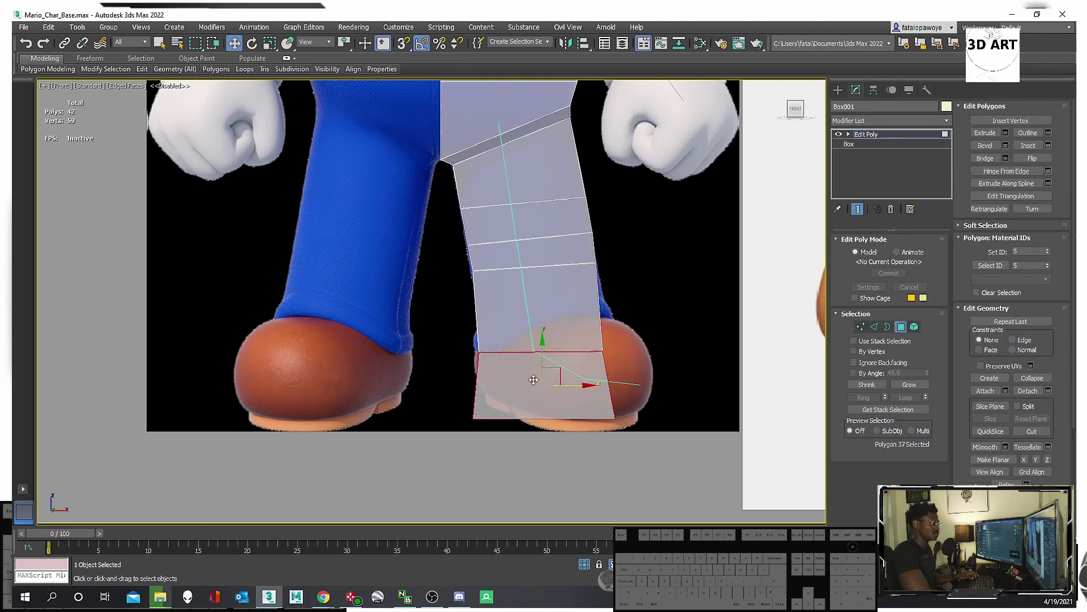
{"action": "middle_click_drag", "start_coordinate": [541, 390], "coordinate": [562, 376], "text": "alt"}
{"action": "left_click_drag", "start_coordinate": [562, 377], "coordinate": [525, 389], "text": "shift"}
{"action": "middle_click_drag", "start_coordinate": [525, 389], "coordinate": [477, 391], "text": "alt"}
{"action": "left_click_drag", "start_coordinate": [456, 389], "coordinate": [507, 388], "text": "shift"}
Scale up the front polygon of the extruded foot to enlarge the toe area.
{"action": "middle_click_drag", "start_coordinate": [507, 388], "coordinate": [485, 384]}
{"action": "key", "text": "r"}
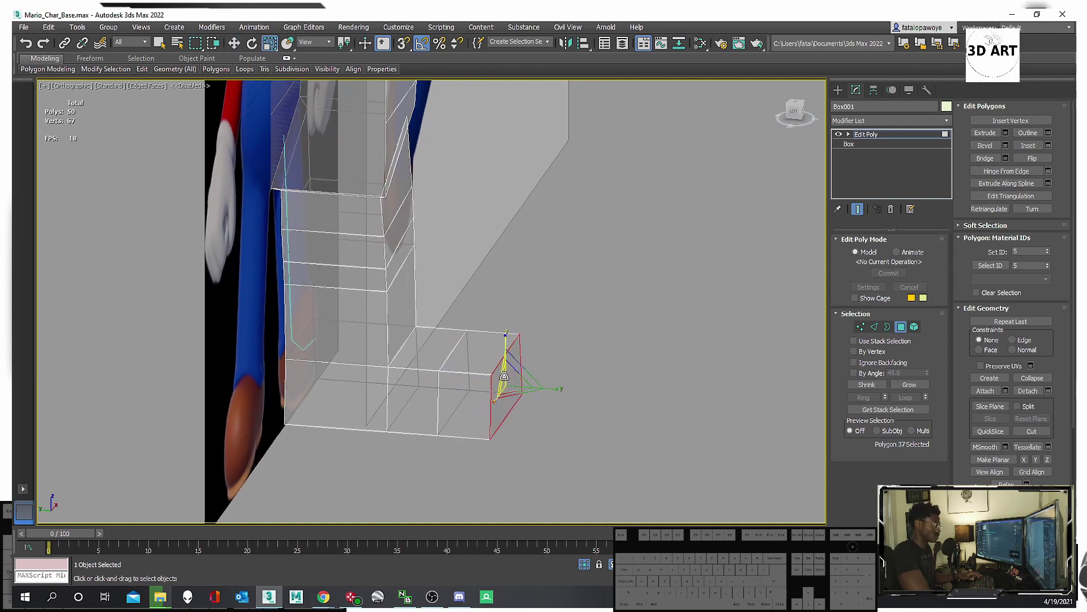
{"action": "left_click_drag", "start_coordinate": [515, 384], "coordinate": [514, 371]}
{"action": "key", "text": "w"}
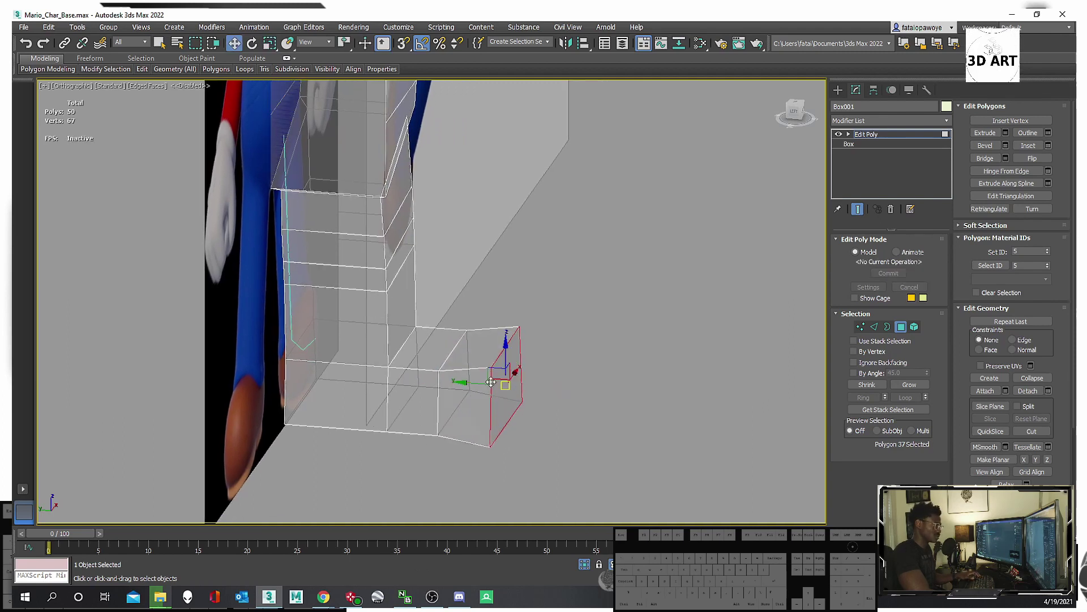
Scale up the edge loop around the middle of the foot to match the enlarged front.
{"action": "key", "text": "3"}
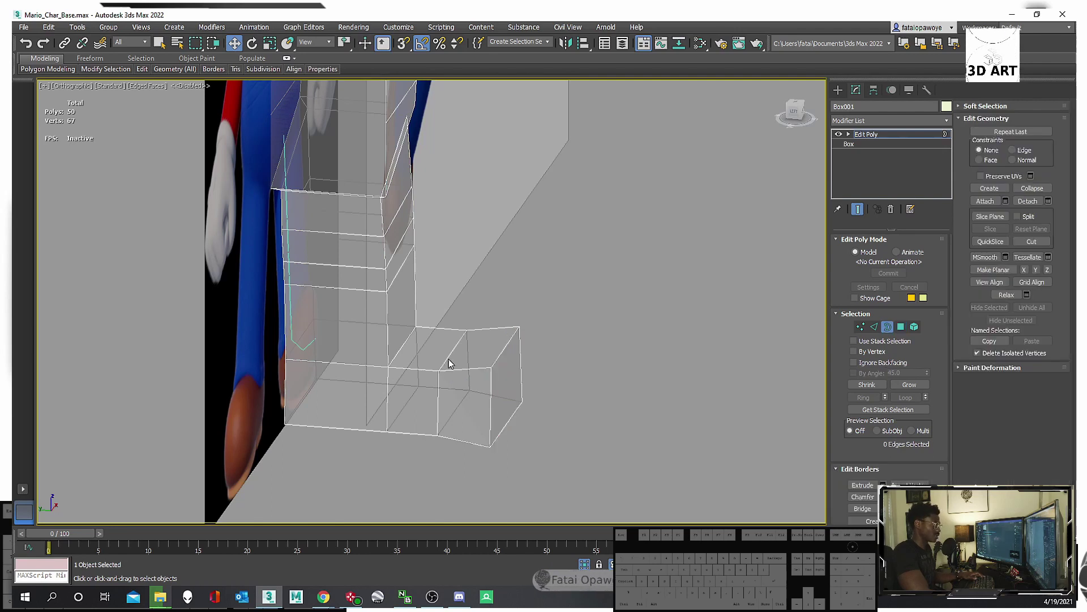
{"action": "key", "text": "2"}
{"action": "double_click", "coordinate": [446, 363]}
{"action": "key", "text": "r"}
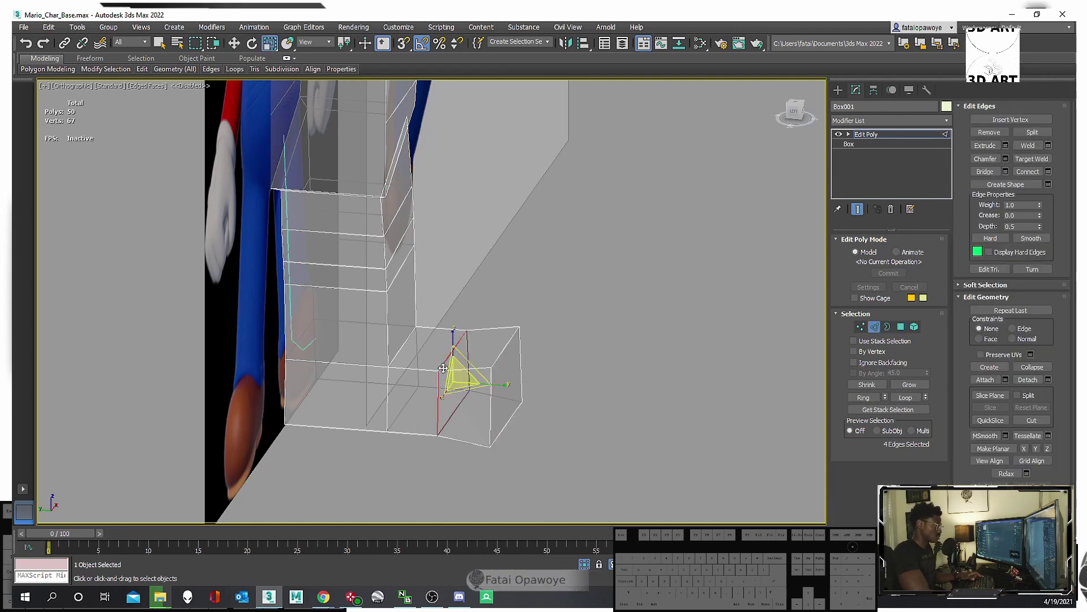
{"action": "left_click_drag", "start_coordinate": [444, 368], "coordinate": [459, 372]}
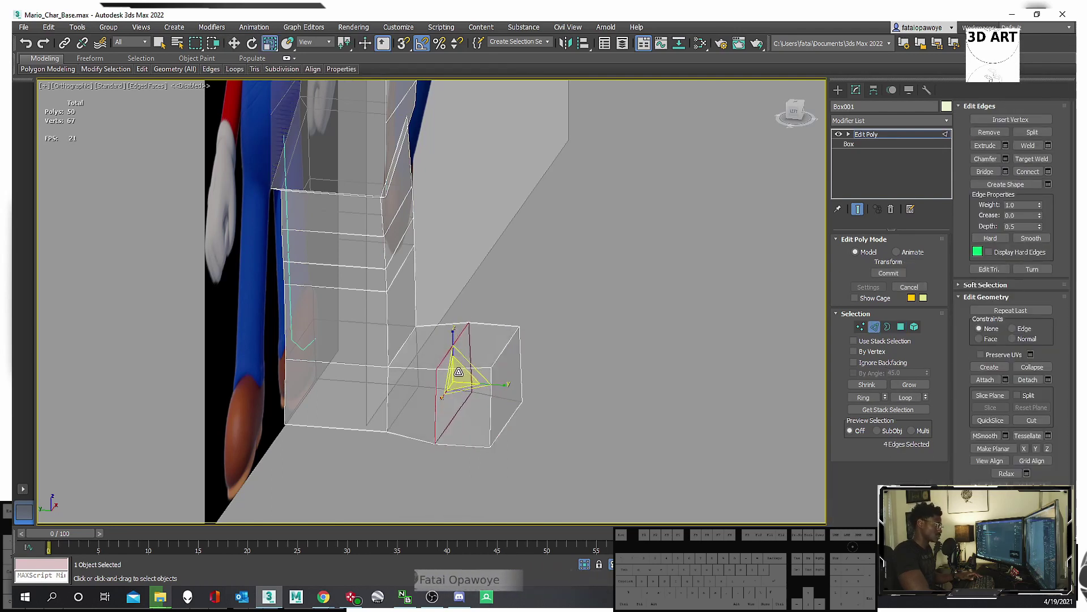
Extrude the foot's front polygon forward once more and taper it into a smaller toe end.
{"action": "key", "text": "w"}
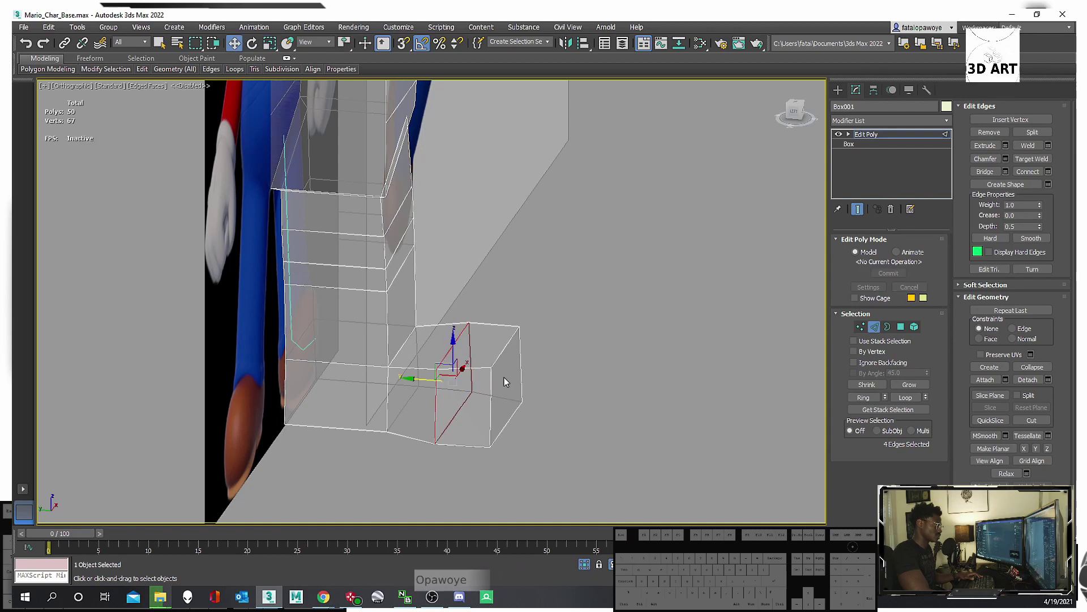
{"action": "left_click", "coordinate": [899, 327]}
{"action": "left_click_drag", "start_coordinate": [494, 396], "coordinate": [548, 401], "text": "shift"}
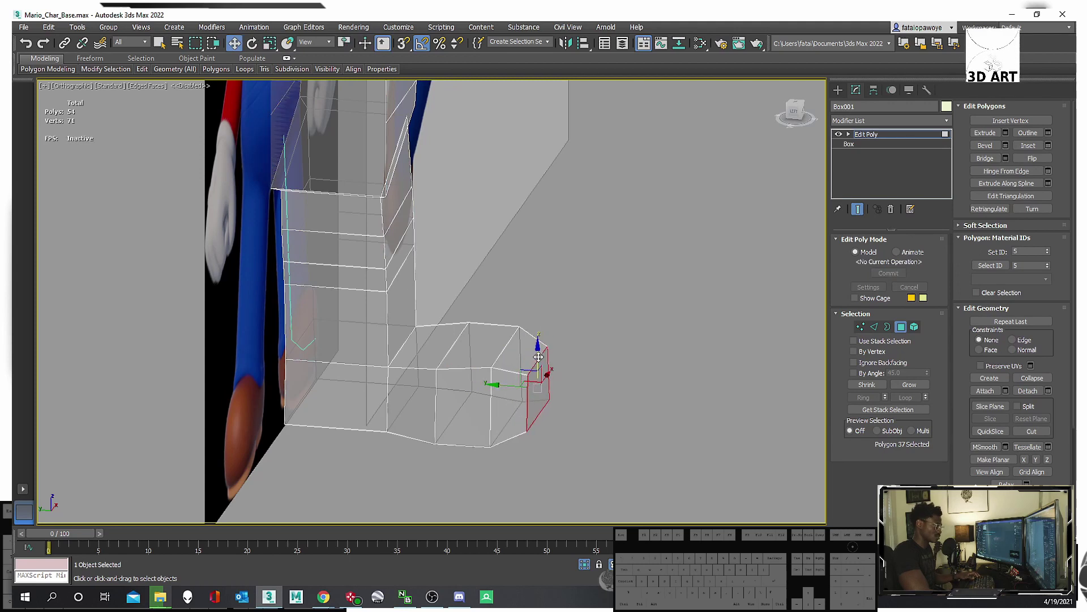
Return to the front view and frame the foot and leg against the character reference.
{"action": "middle_click_drag", "start_coordinate": [505, 383], "coordinate": [463, 365], "text": "alt"}
{"action": "scroll", "coordinate": [462, 365], "scroll_direction": "down", "scroll_amount": 3}
{"action": "key", "text": "f"}
{"action": "key", "text": "z"}
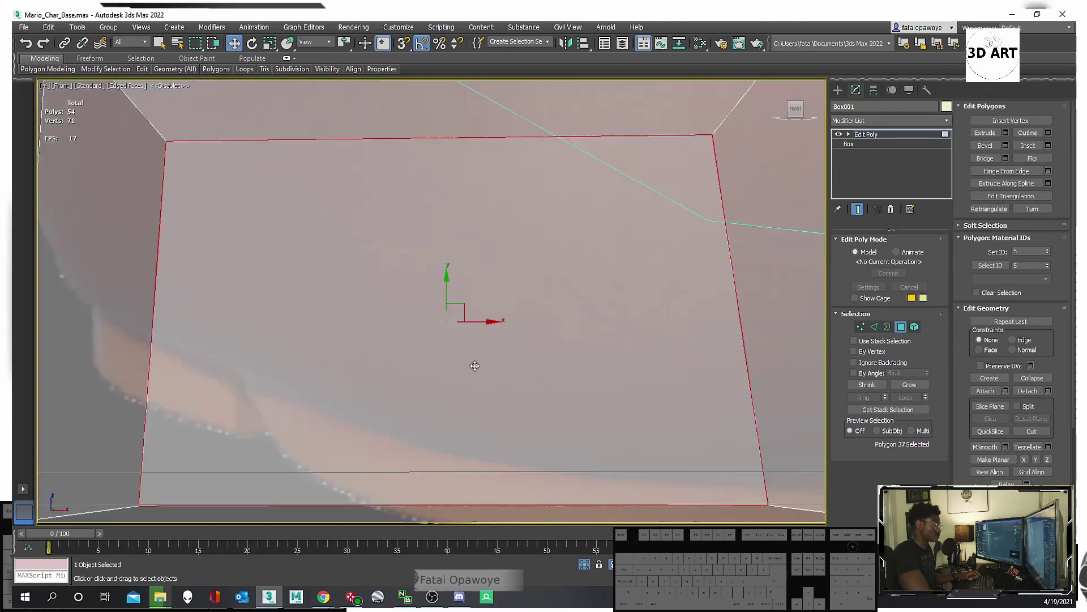
{"action": "scroll", "coordinate": [454, 330], "scroll_direction": "down", "scroll_amount": 7}
{"action": "scroll", "coordinate": [443, 309], "scroll_direction": "up", "scroll_amount": 3}
{"action": "scroll", "coordinate": [447, 317], "scroll_direction": "down", "scroll_amount": 4}
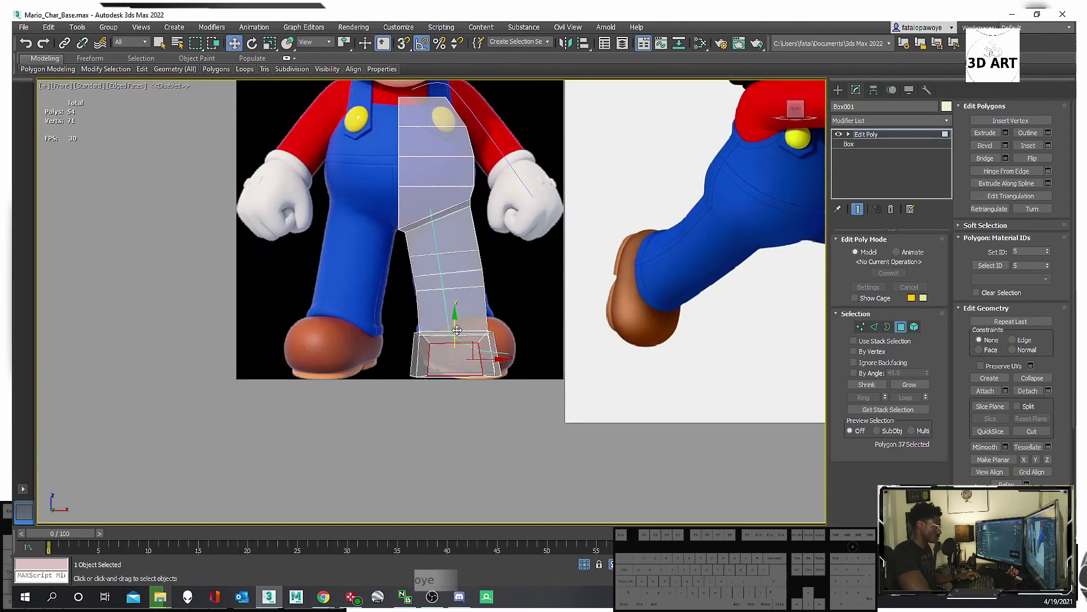
Extrude the torso's top polygon upward to the chin line of the front reference.
{"action": "middle_click_drag", "start_coordinate": [458, 250], "coordinate": [367, 12], "text": "alt"}
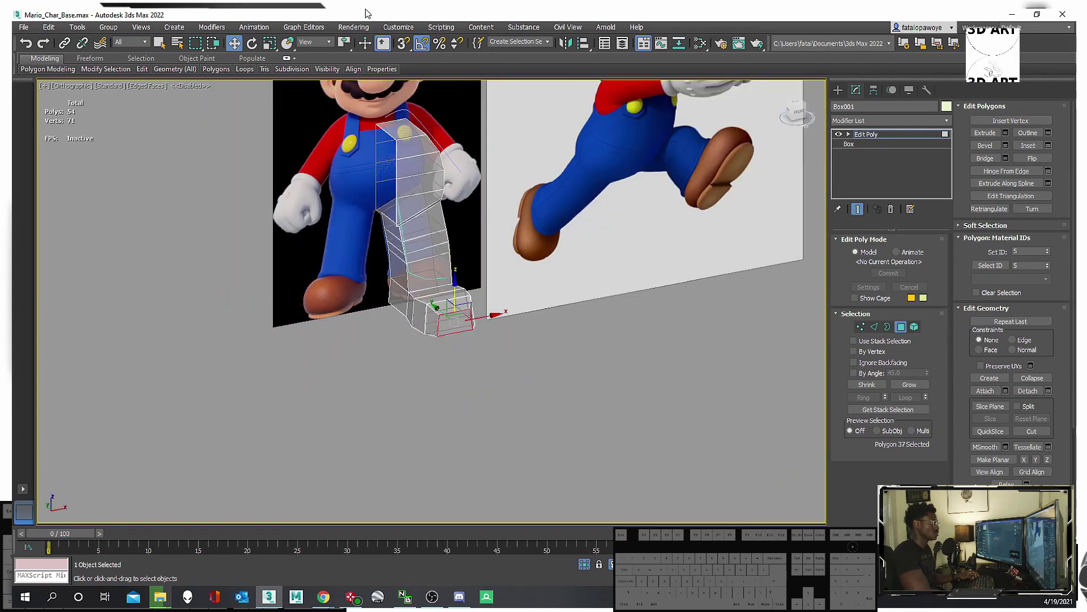
{"action": "middle_click_drag", "start_coordinate": [389, 344], "coordinate": [465, 261], "text": "alt"}
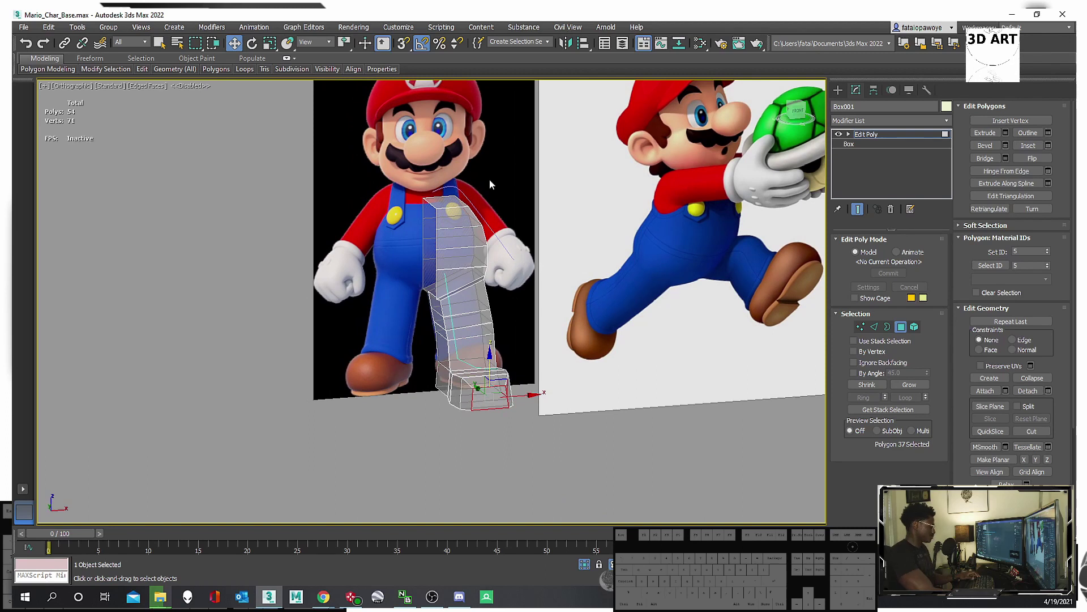
{"action": "key", "text": "f"}
{"action": "scroll", "coordinate": [431, 272], "scroll_direction": "up", "scroll_amount": 10}
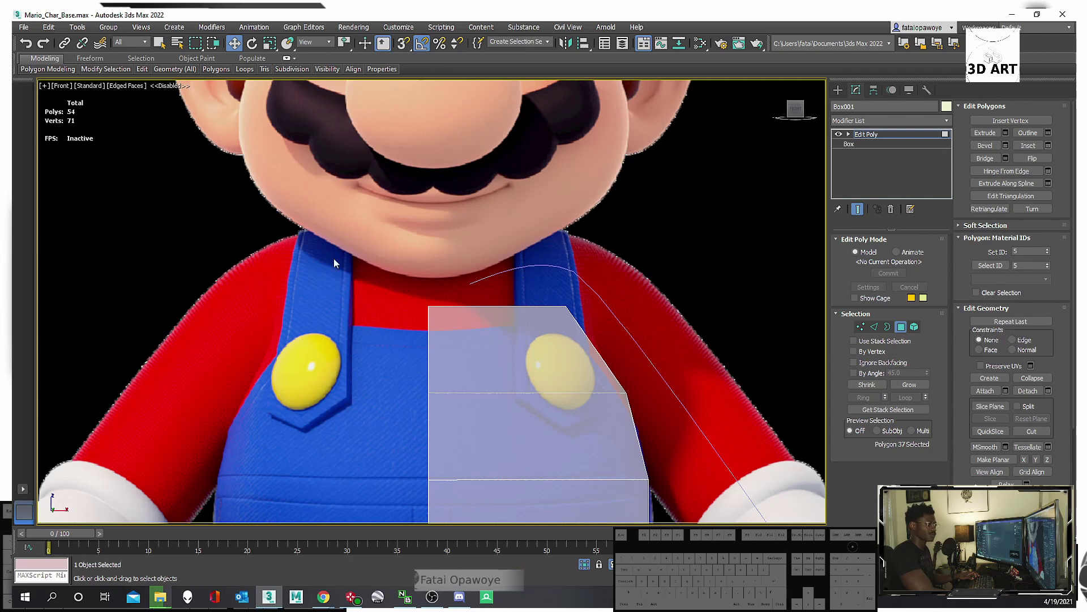
{"action": "left_click_drag", "start_coordinate": [507, 318], "coordinate": [509, 320]}
{"action": "left_click_drag", "start_coordinate": [273, 337], "coordinate": [272, 338]}
{"action": "middle_click_drag", "start_coordinate": [272, 337], "coordinate": [491, 296], "text": "alt"}
{"action": "key", "text": "f"}
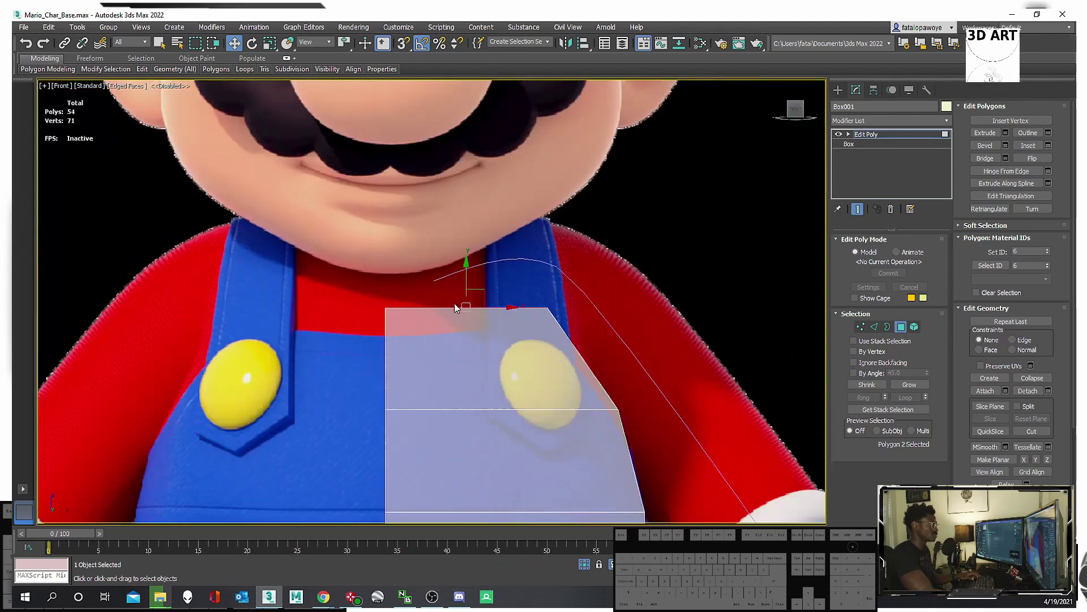
{"action": "left_click_drag", "start_coordinate": [463, 284], "coordinate": [460, 218], "text": "shift"}
Move the side vertices just below the torso's top edge outward to follow the shoulder slope.
{"action": "key", "text": "1"}
{"action": "left_click_drag", "start_coordinate": [543, 322], "coordinate": [571, 310]}
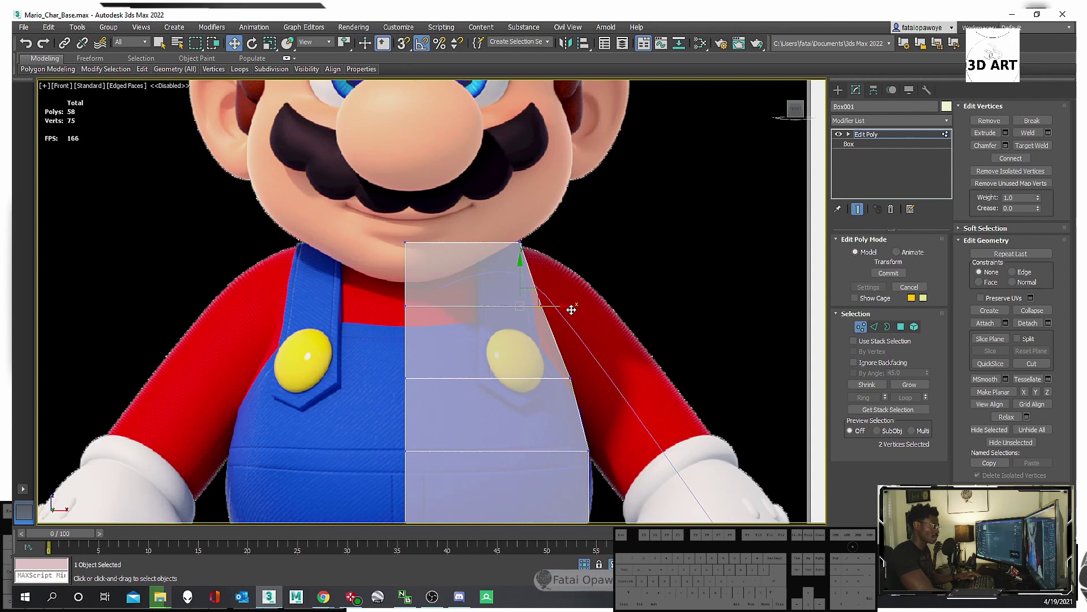
{"action": "mouse_move", "coordinate": [547, 231]}
{"action": "left_mouse_down"}
{"action": "mouse_move", "coordinate": [504, 255]}
{"action": "mouse_move", "coordinate": [539, 242]}
{"action": "left_mouse_up"}
{"action": "left_click_drag", "start_coordinate": [395, 231], "coordinate": [442, 277]}
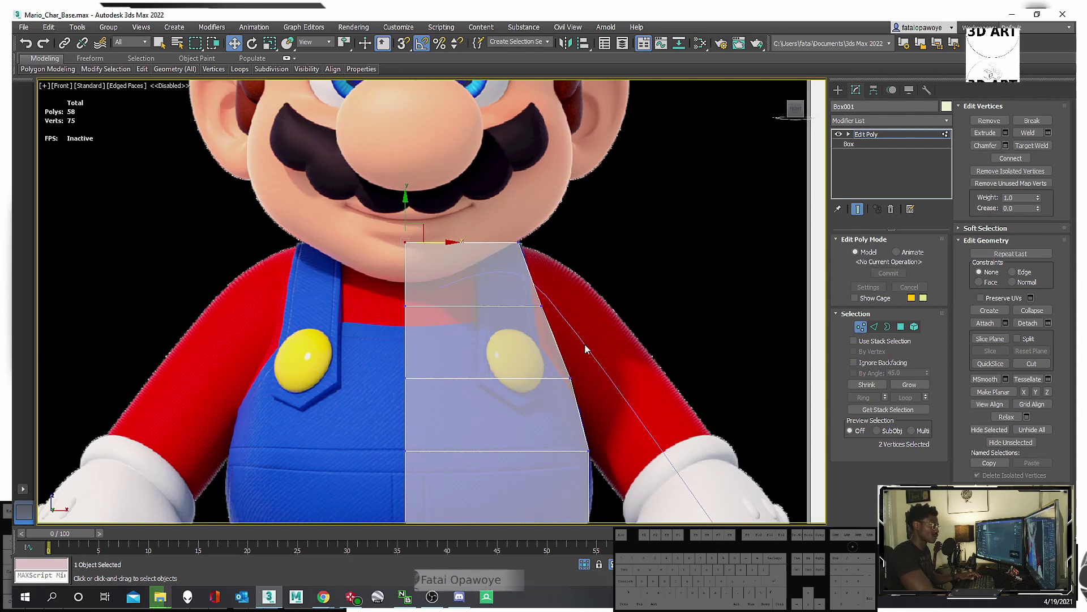
{"action": "left_click_drag", "start_coordinate": [586, 349], "coordinate": [480, 299]}
{"action": "middle_click_drag", "start_coordinate": [549, 329], "coordinate": [548, 322]}
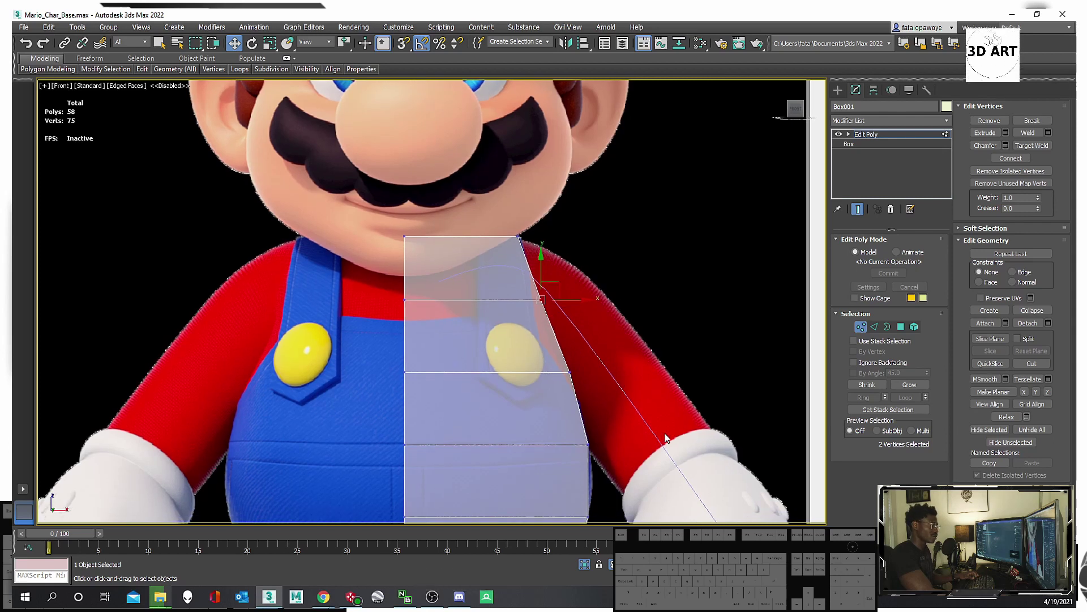
Delete the inner polygon of the new upper torso segment along the body's centre line.
{"action": "middle_click_drag", "start_coordinate": [555, 369], "coordinate": [661, 352], "text": "alt"}
{"action": "left_click", "coordinate": [900, 326]}
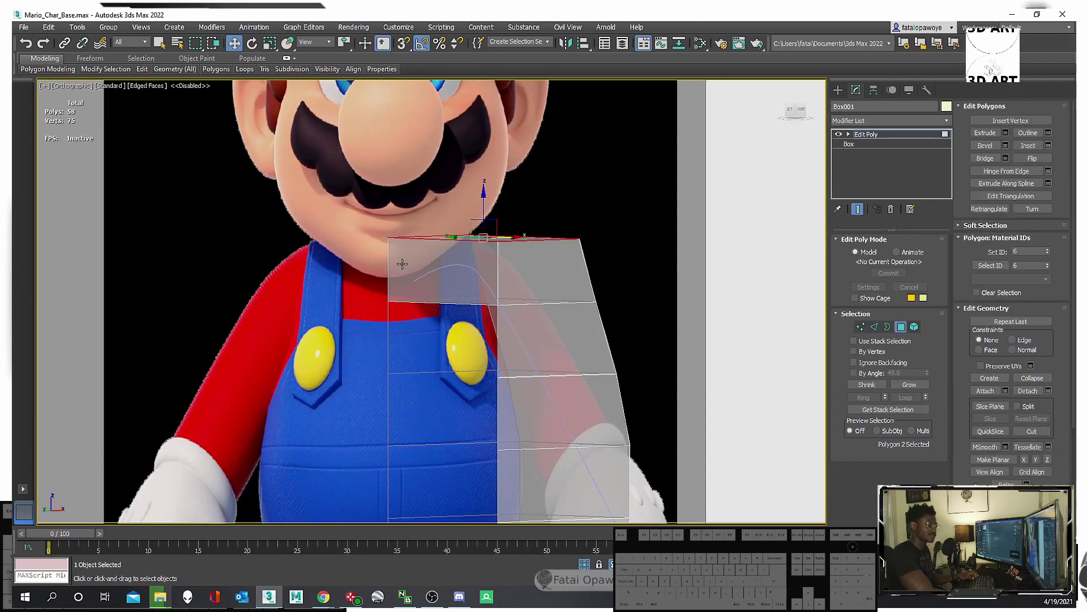
{"action": "left_click", "coordinate": [438, 273]}
{"action": "key", "text": "Delete"}
{"action": "middle_click_drag", "start_coordinate": [460, 239], "coordinate": [386, 380], "text": "alt"}
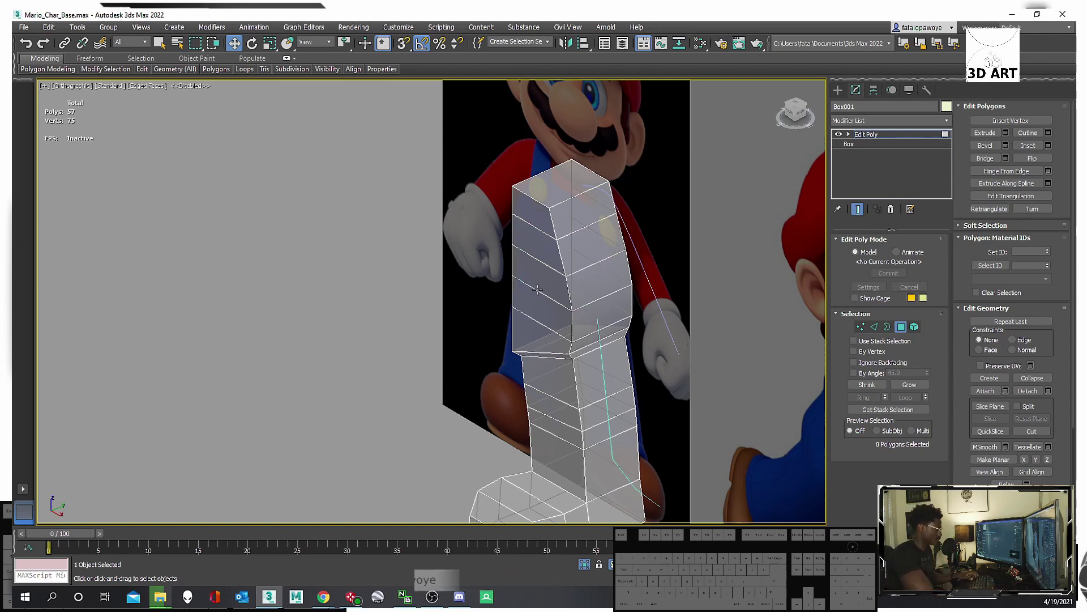
Examine the leg and shoe blockout against the front character reference.
{"action": "key", "text": "f"}
{"action": "scroll", "coordinate": [497, 256], "scroll_direction": "down", "scroll_amount": 5}
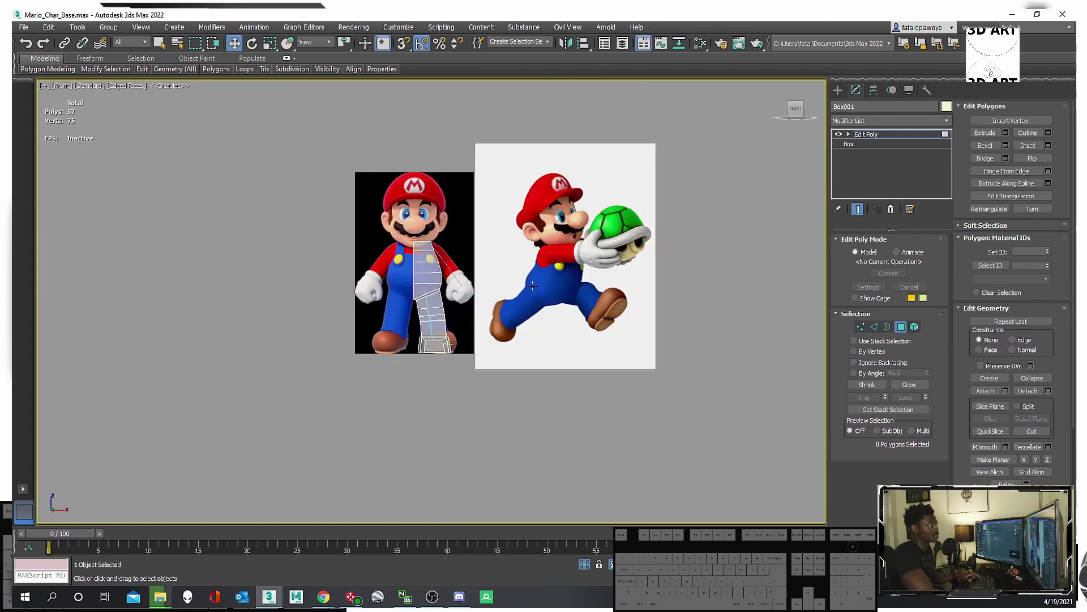
{"action": "scroll", "coordinate": [496, 256], "scroll_direction": "up", "scroll_amount": 4}
{"action": "middle_click_drag", "start_coordinate": [496, 251], "coordinate": [574, 223]}
{"action": "middle_click_drag", "start_coordinate": [505, 449], "coordinate": [510, 386]}
{"action": "scroll", "coordinate": [511, 386], "scroll_direction": "up", "scroll_amount": 3}
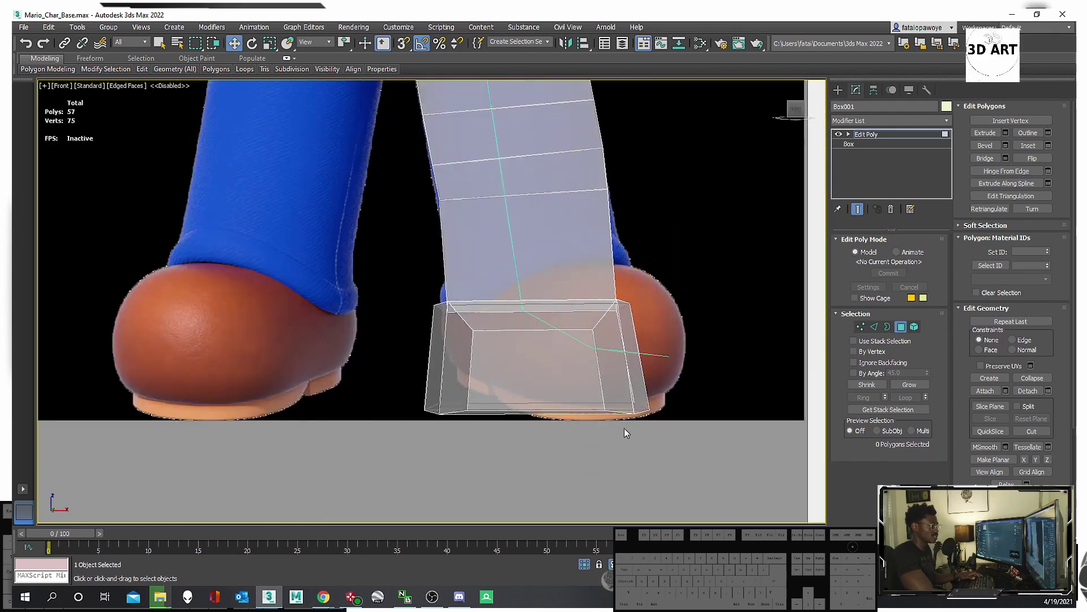
{"action": "scroll", "coordinate": [563, 368], "scroll_direction": "down", "scroll_amount": 1}
{"action": "scroll", "coordinate": [572, 364], "scroll_direction": "down", "scroll_amount": 3}
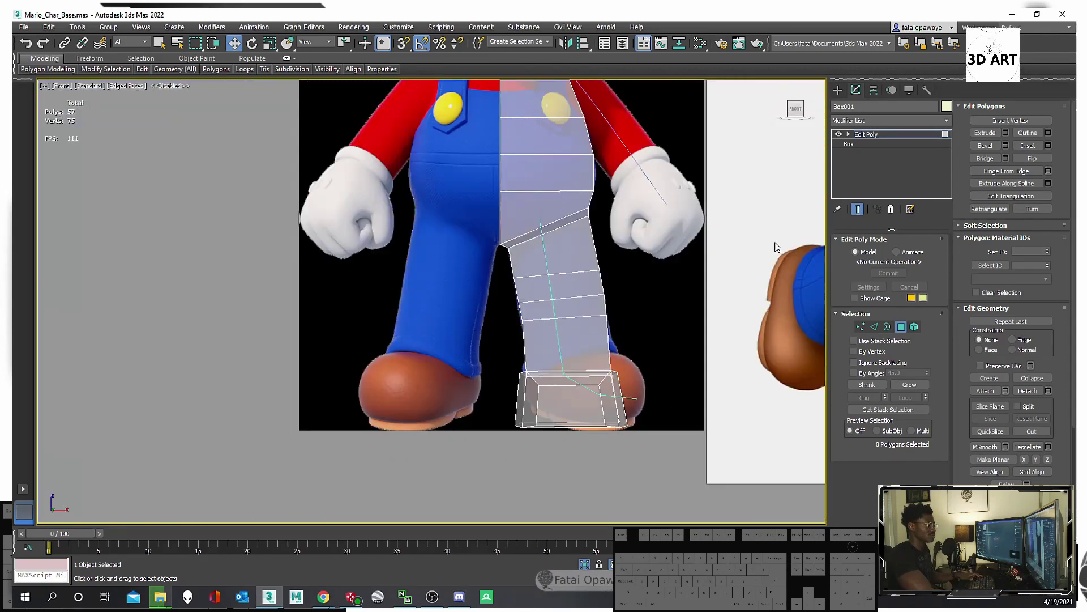
Draw a cube about 3'8" on each side over the head of the front reference.
{"action": "left_click", "coordinate": [838, 90]}
{"action": "middle_click_drag", "start_coordinate": [496, 91], "coordinate": [500, 330]}
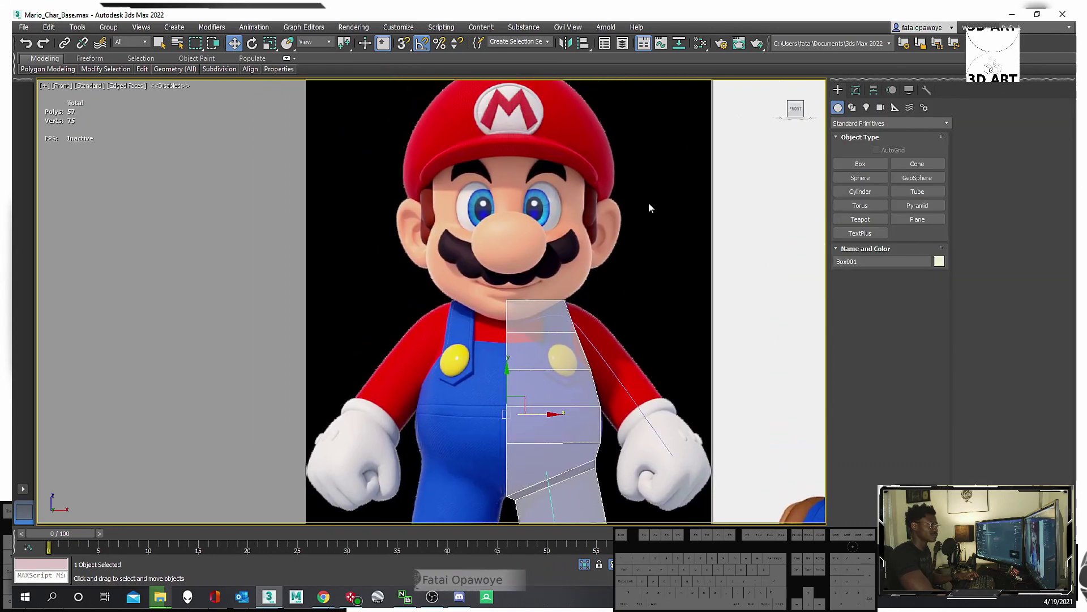
{"action": "left_click", "coordinate": [860, 164]}
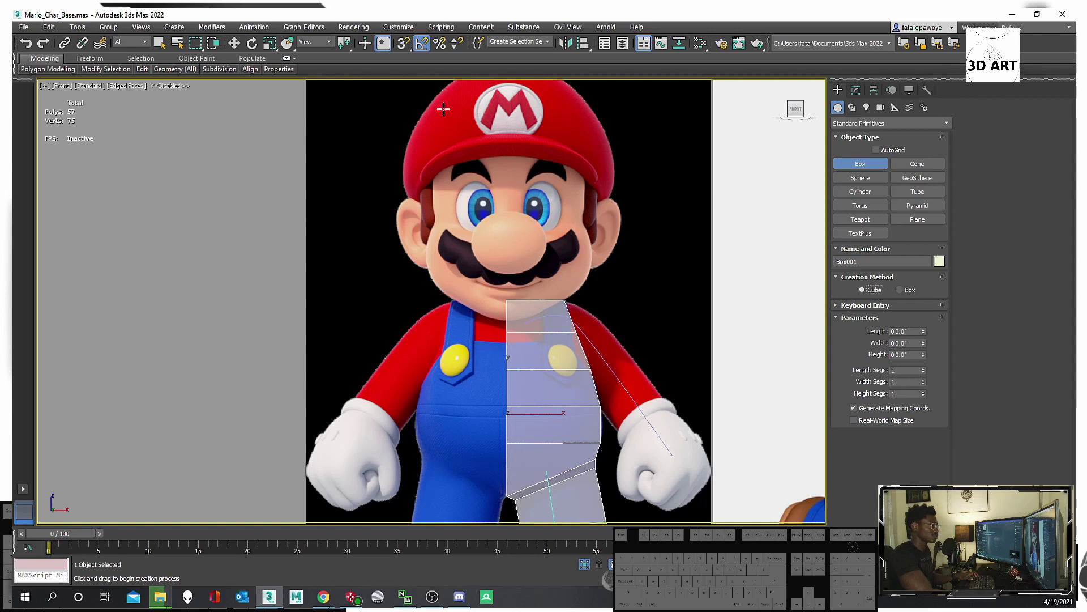
{"action": "left_click_drag", "start_coordinate": [443, 109], "coordinate": [521, 219]}
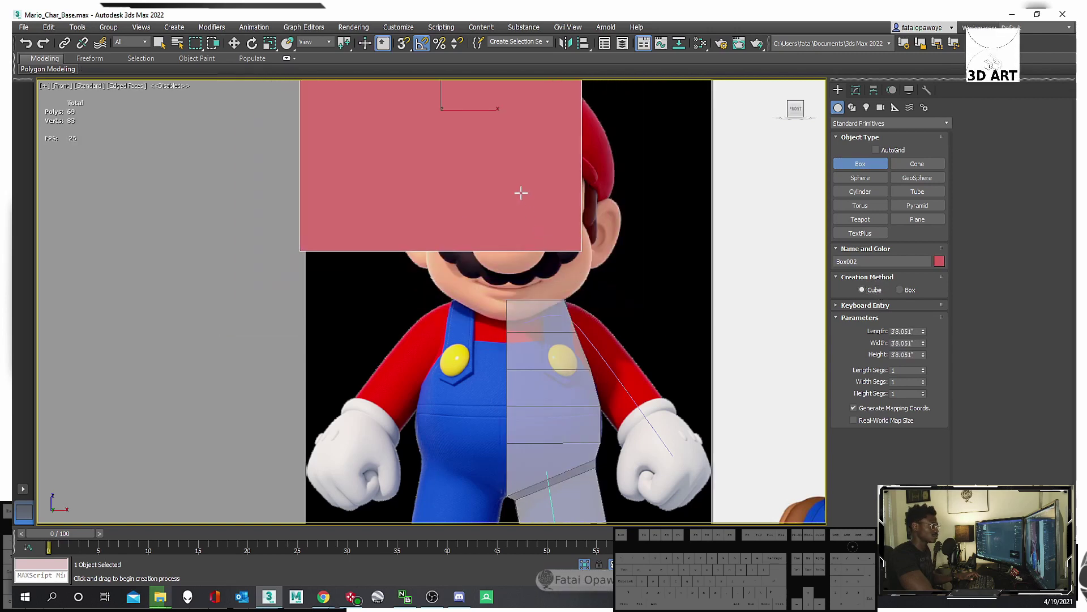
Move the cube over the character's head and make it see-through.
{"action": "key", "text": "w"}
{"action": "middle_click_drag", "start_coordinate": [509, 187], "coordinate": [525, 203]}
{"action": "left_click_drag", "start_coordinate": [486, 163], "coordinate": [546, 163]}
{"action": "left_click_drag", "start_coordinate": [533, 96], "coordinate": [533, 173]}
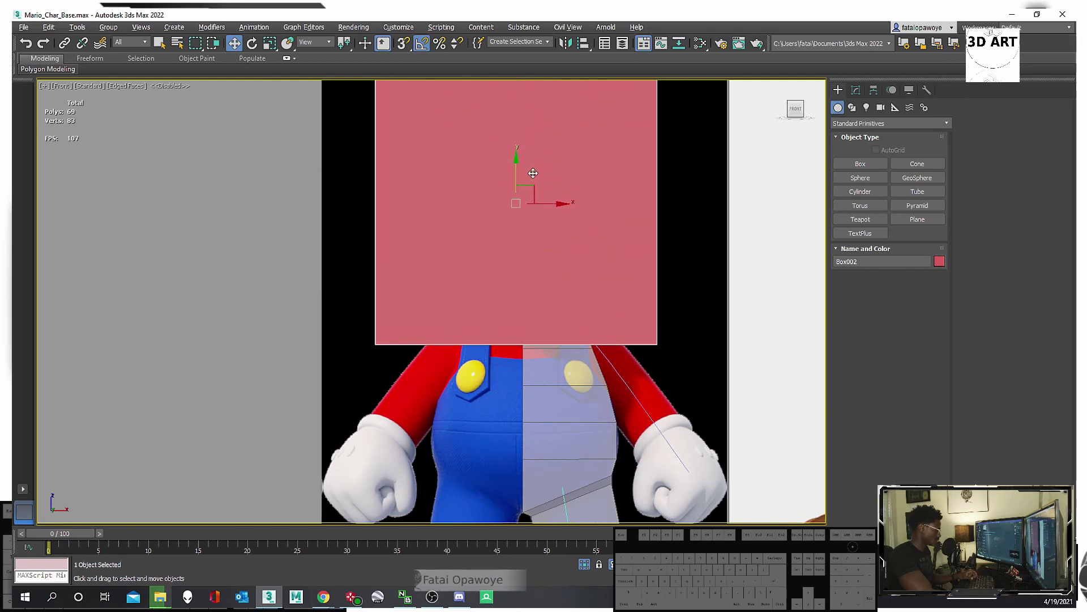
{"action": "key", "text": "alt+x"}
{"action": "middle_click_drag", "start_coordinate": [533, 175], "coordinate": [539, 196]}
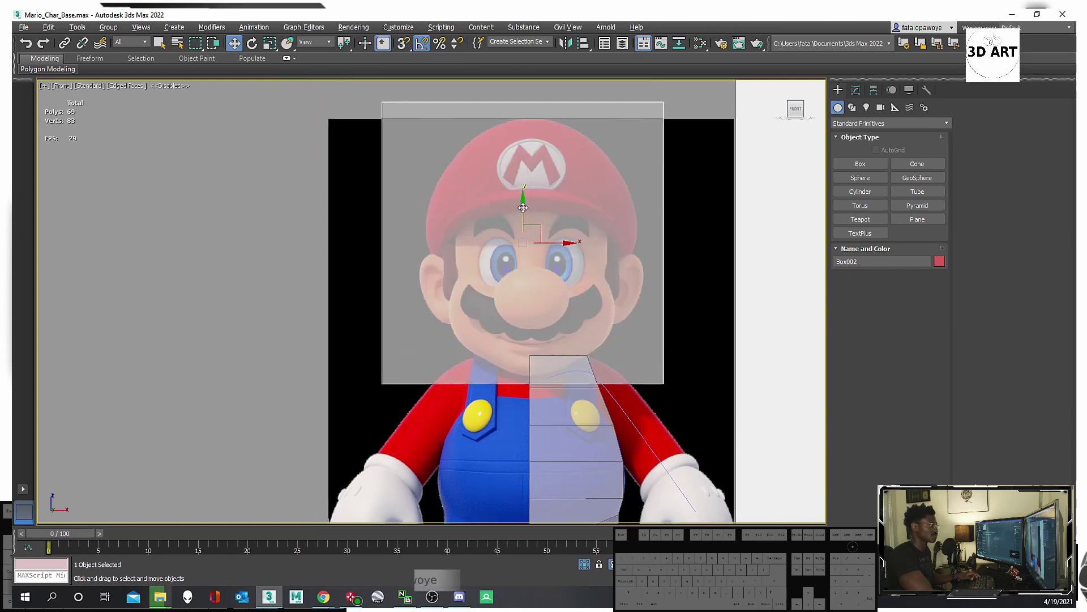
{"action": "left_click_drag", "start_coordinate": [526, 203], "coordinate": [526, 218]}
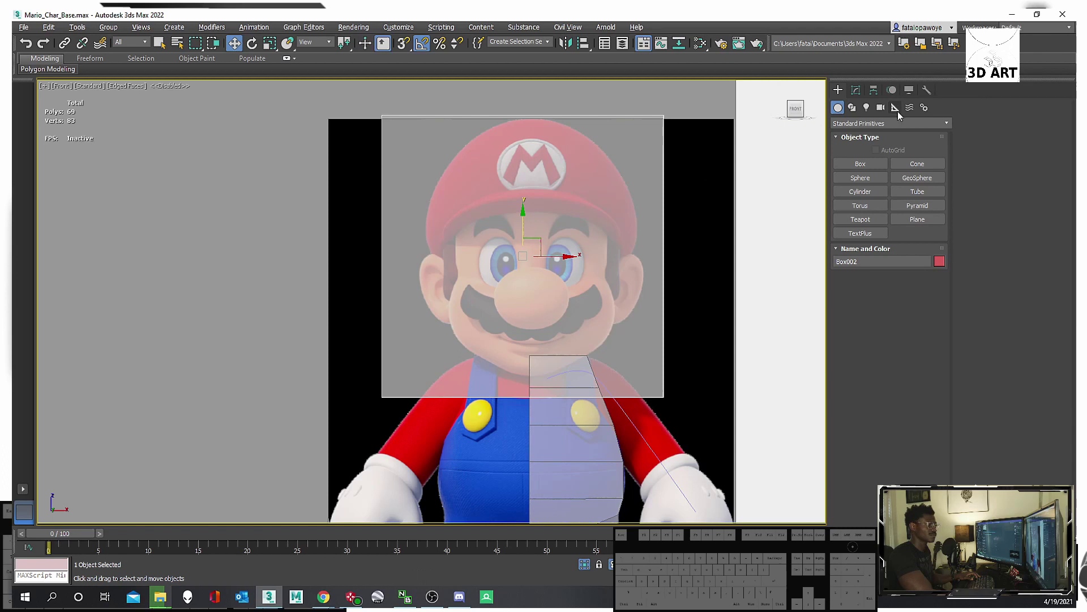
Set the head box's length to 3'1.175" and width to 2'2.827", and centre it on the face.
{"action": "left_click", "coordinate": [856, 91]}
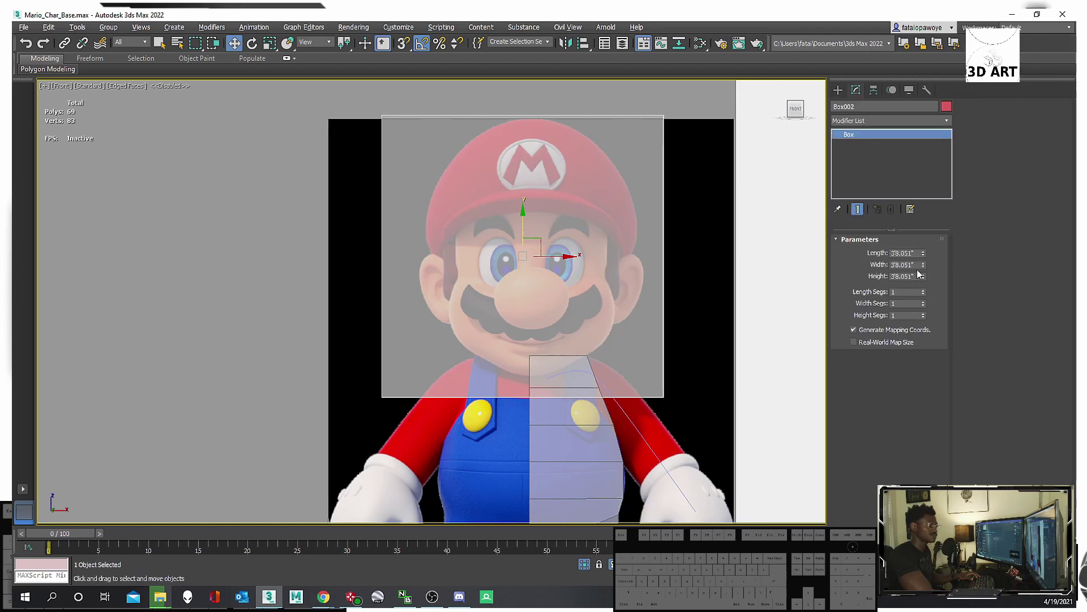
{"action": "left_click_drag", "start_coordinate": [924, 258], "coordinate": [923, 278]}
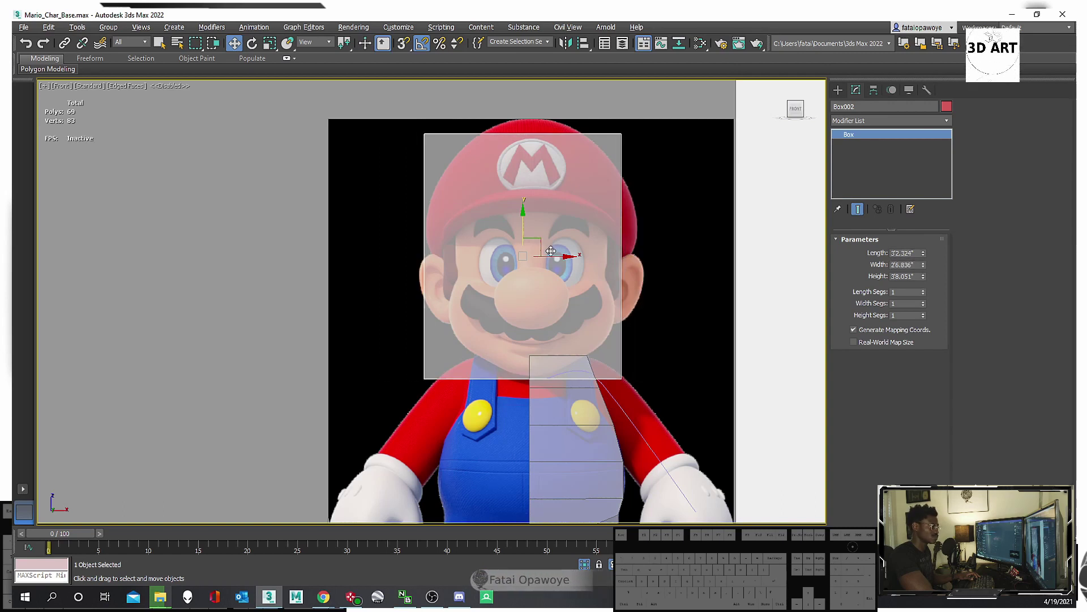
{"action": "left_click_drag", "start_coordinate": [550, 251], "coordinate": [567, 259]}
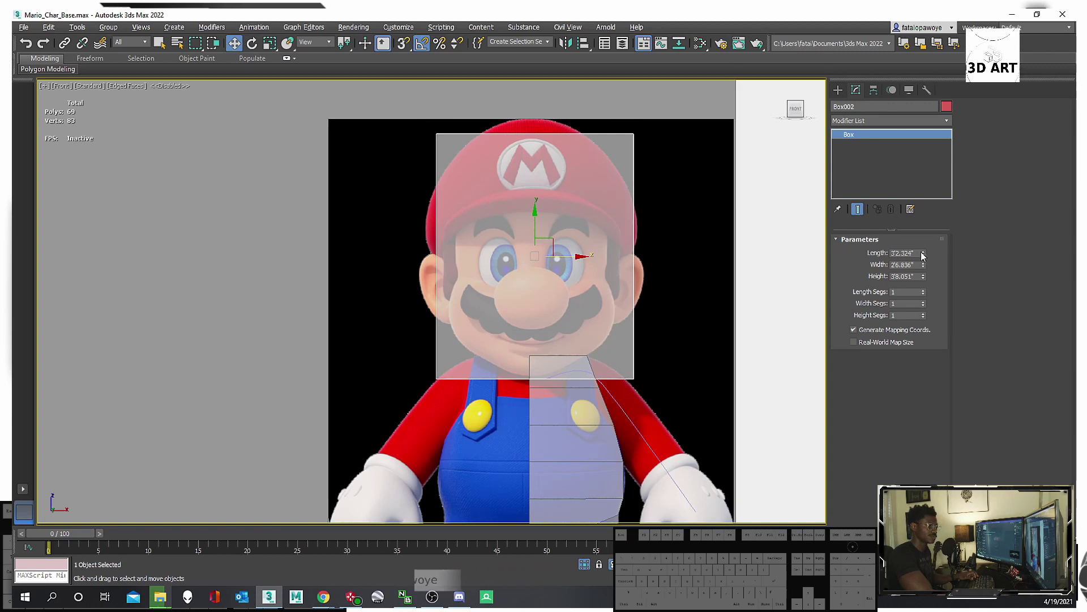
{"action": "left_click_drag", "start_coordinate": [923, 255], "coordinate": [922, 253]}
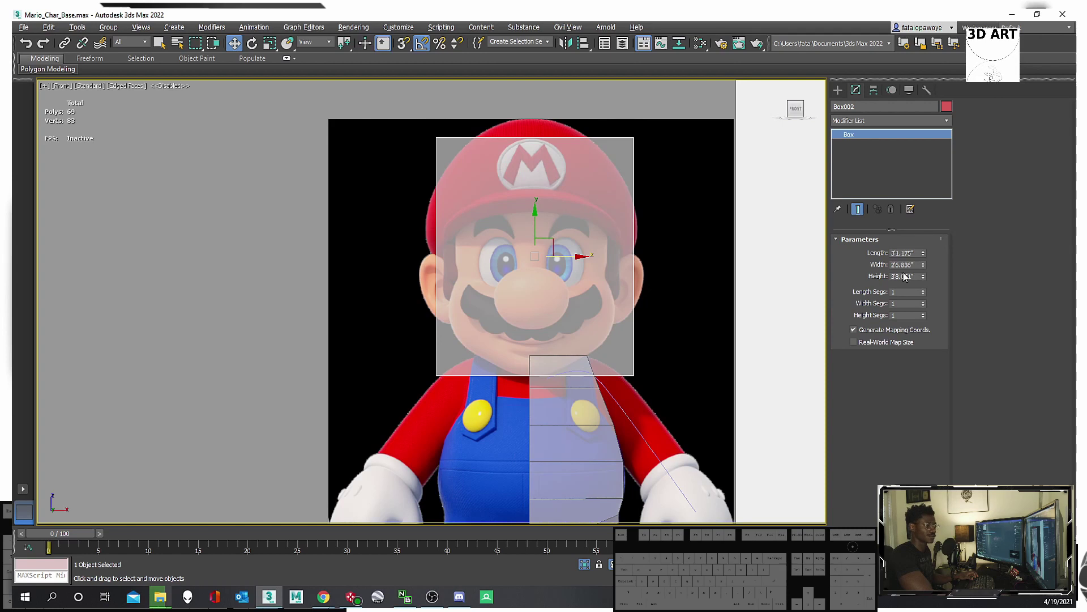
{"action": "left_click_drag", "start_coordinate": [923, 266], "coordinate": [924, 276]}
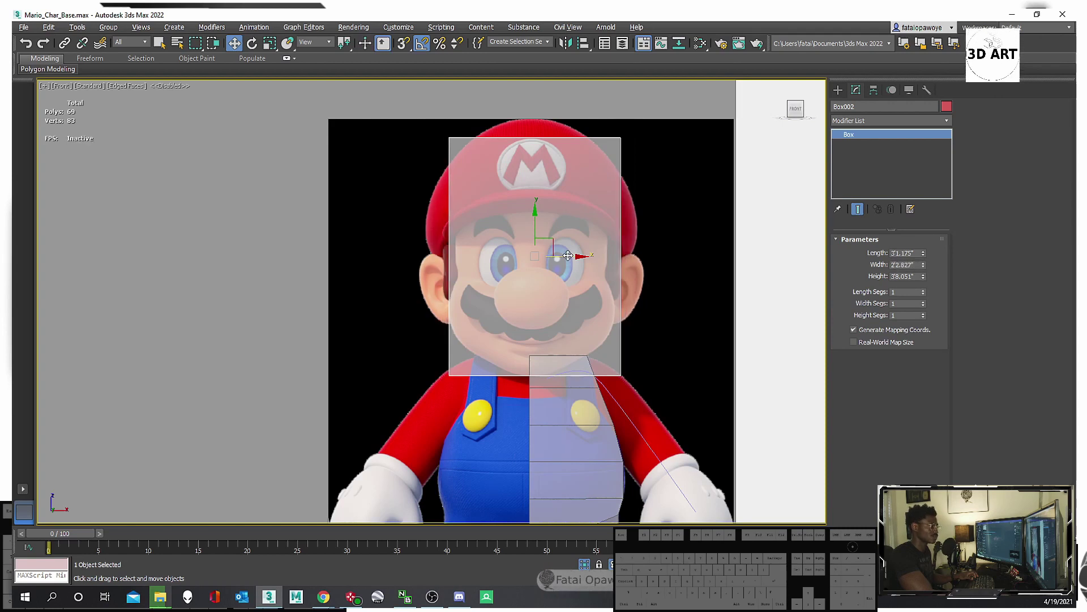
{"action": "left_click_drag", "start_coordinate": [567, 256], "coordinate": [564, 256]}
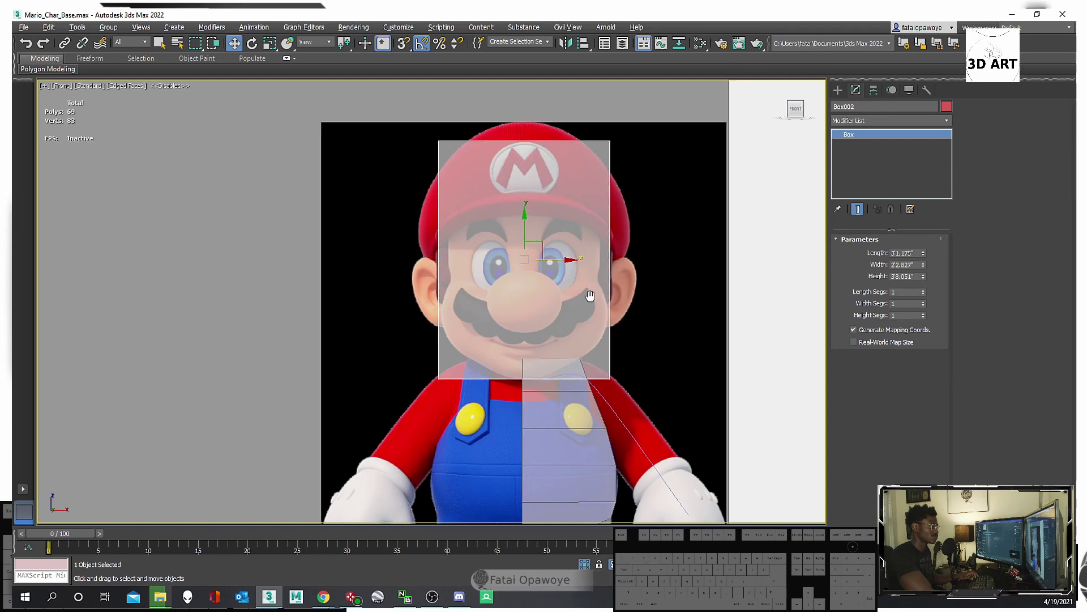
Unfreeze all objects and select the front reference plane.
{"action": "scroll", "coordinate": [547, 281], "scroll_direction": "down", "scroll_amount": 5}
{"action": "right_click", "coordinate": [627, 251]}
{"action": "left_click", "coordinate": [681, 170]}
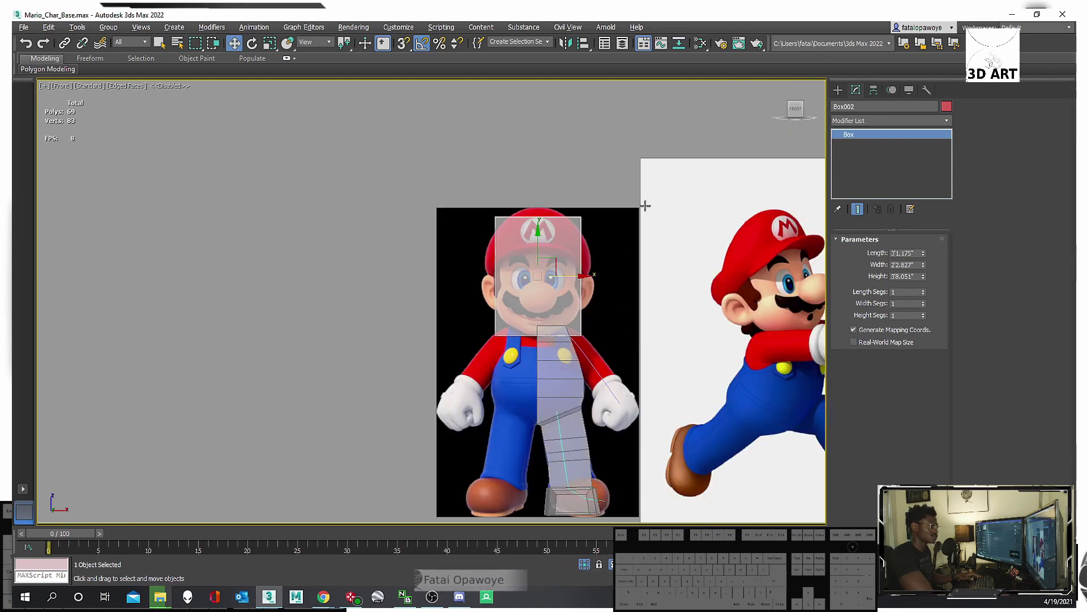
{"action": "left_click", "coordinate": [637, 210]}
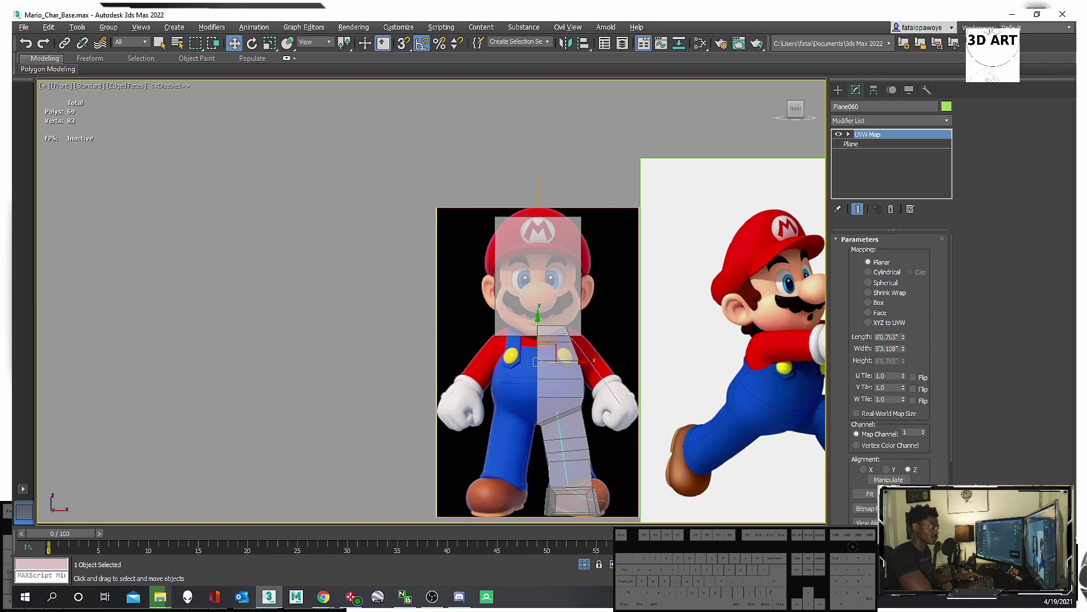
{"action": "left_click", "coordinate": [839, 91]}
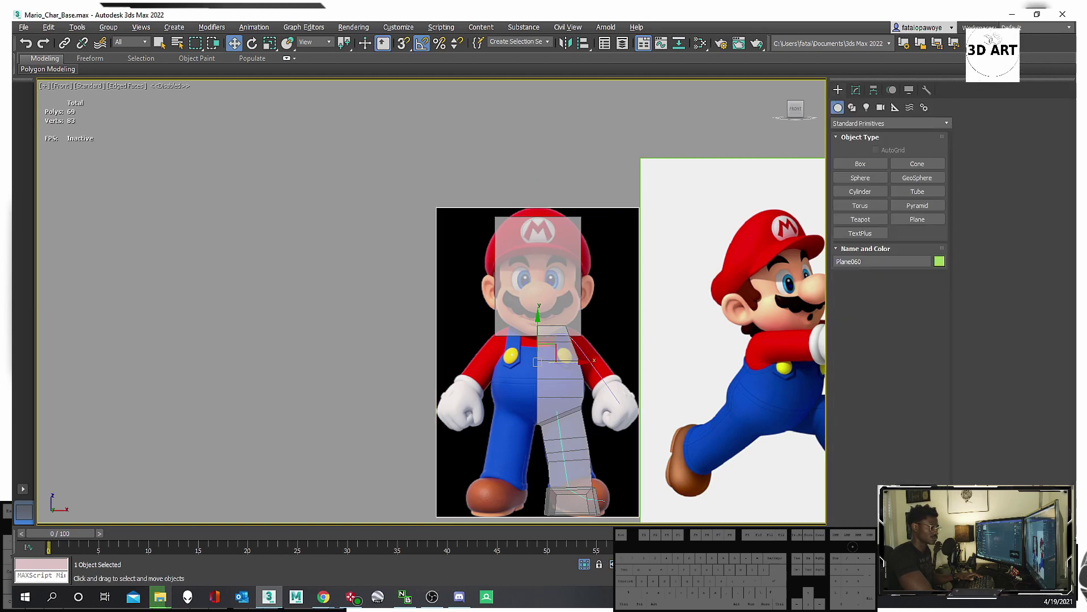
Reselect the head box and adjust its vertical position over the reference head.
{"action": "left_click", "coordinate": [550, 307]}
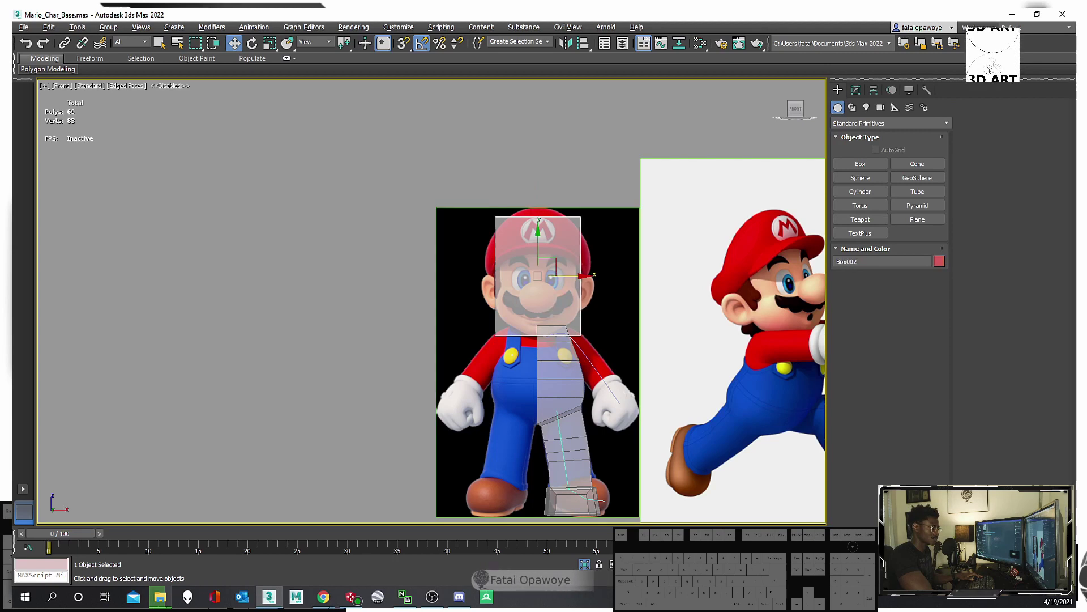
{"action": "key", "text": "ctrl+z"}
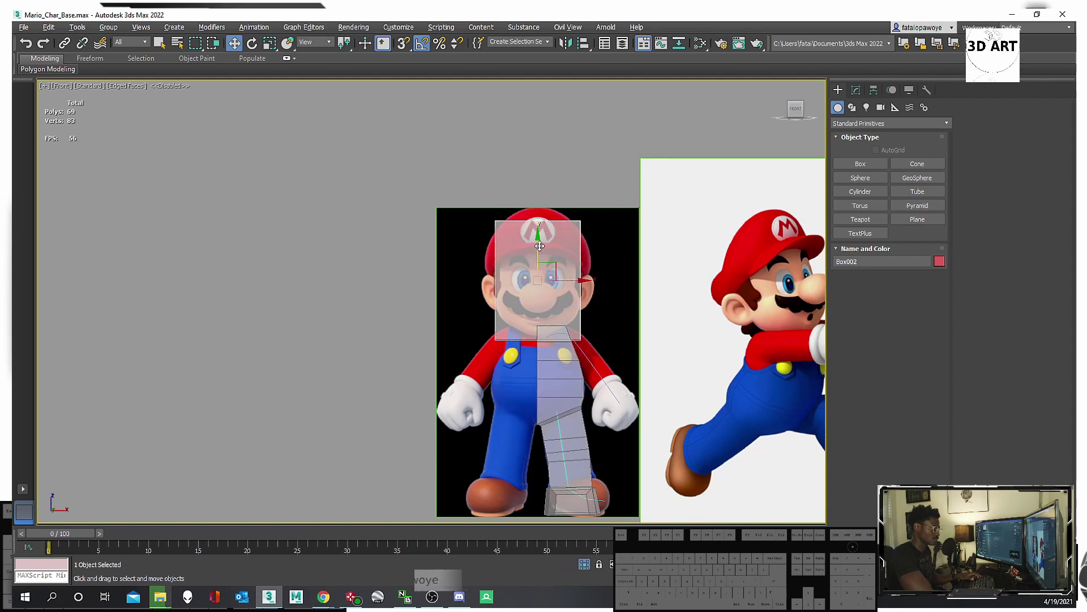
{"action": "scroll", "coordinate": [537, 281], "scroll_direction": "up", "scroll_amount": 5}
{"action": "middle_click_drag", "start_coordinate": [537, 280], "coordinate": [468, 312]}
Add an Edit Poly modifier to the head box.
{"action": "left_click", "coordinate": [857, 92]}
{"action": "left_click", "coordinate": [880, 121]}
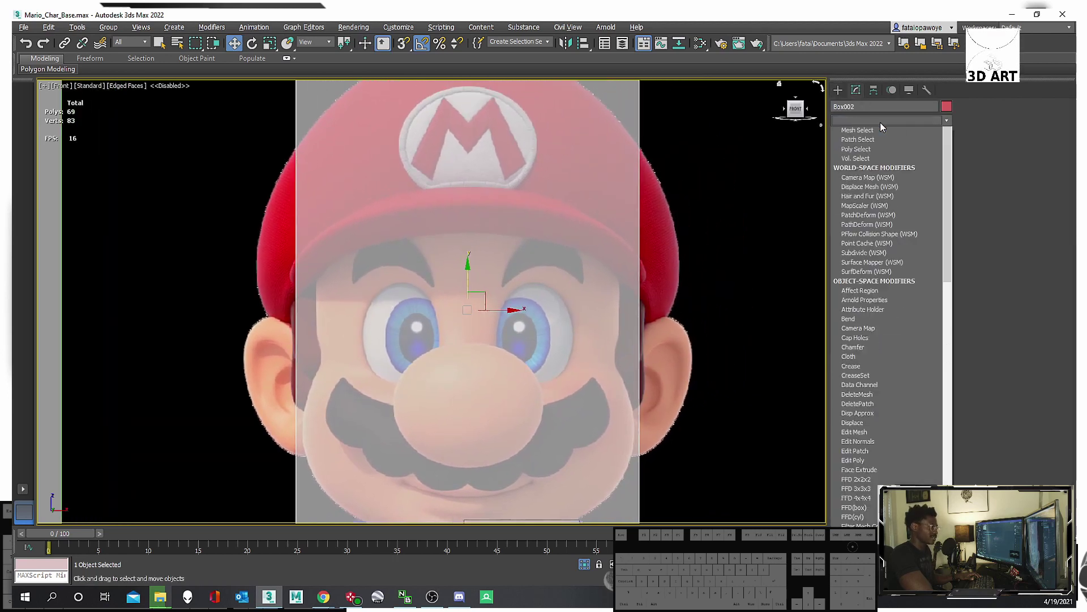
{"action": "key", "text": "e"}
{"action": "left_click", "coordinate": [869, 161]}
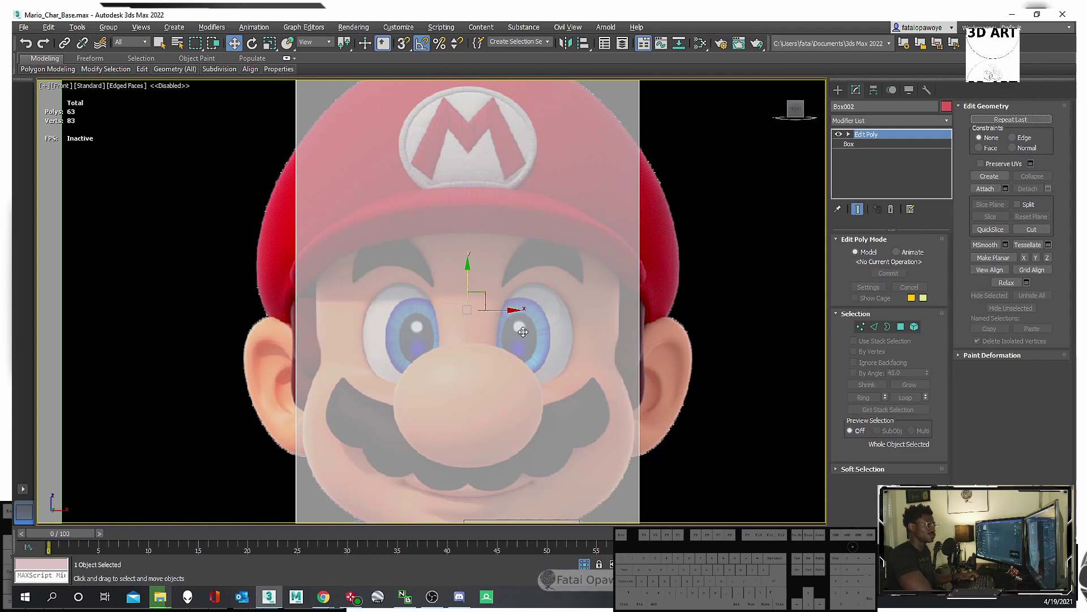
Connect the head box's four horizontal edges with one segment to add a vertical centre line.
{"action": "scroll", "coordinate": [519, 261], "scroll_direction": "down", "scroll_amount": 5}
{"action": "left_click", "coordinate": [874, 326]}
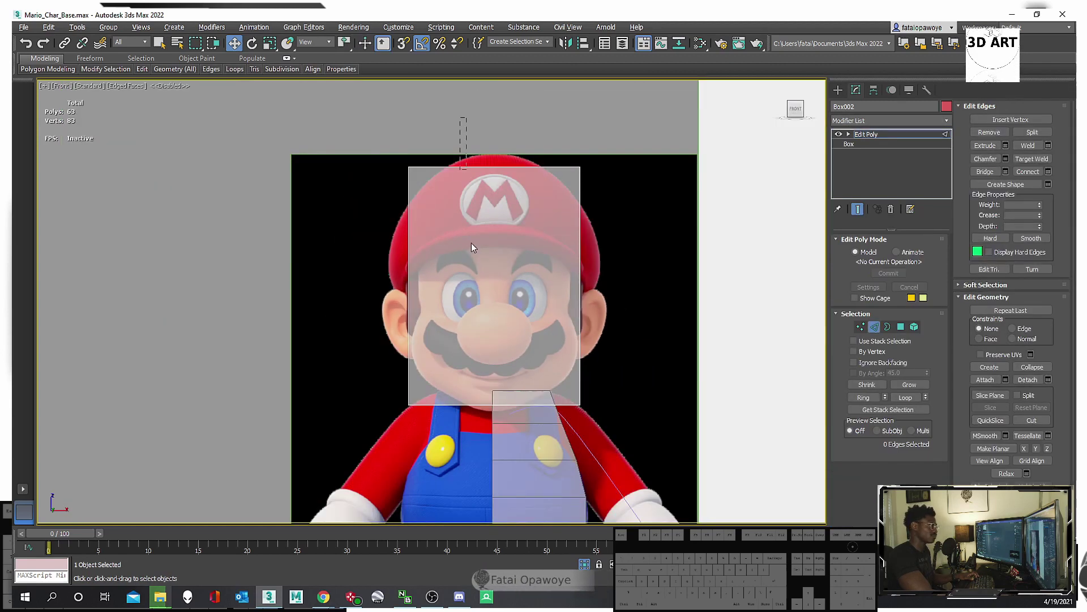
{"action": "left_click_drag", "start_coordinate": [471, 243], "coordinate": [528, 347]}
{"action": "right_click", "coordinate": [527, 346]}
{"action": "key", "text": "Escape"}
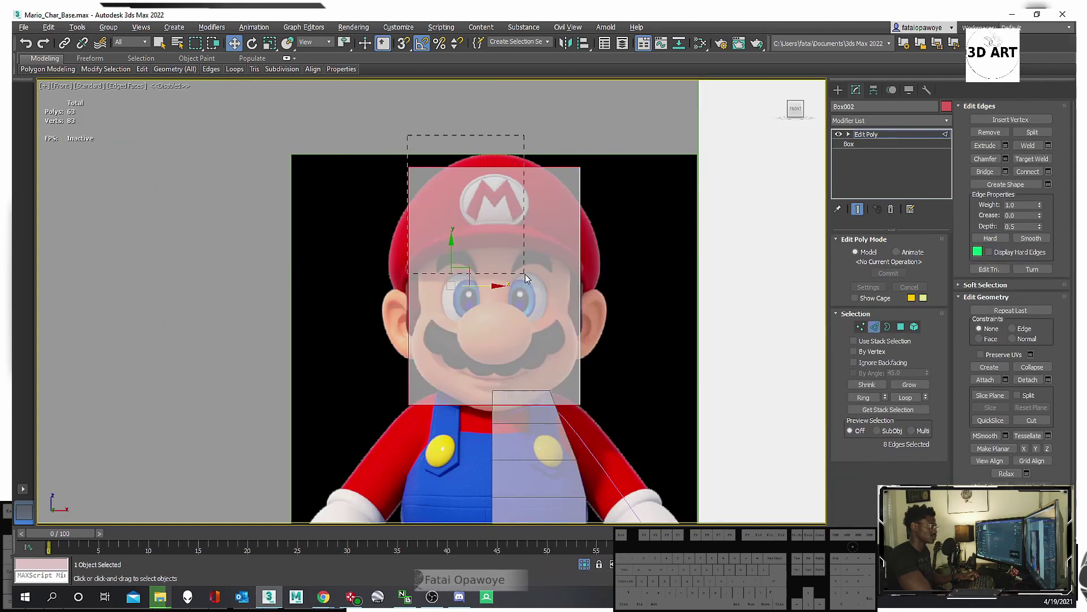
{"action": "left_click", "coordinate": [519, 134]}
{"action": "key", "text": "ctrl+a"}
{"action": "right_click", "coordinate": [497, 467]}
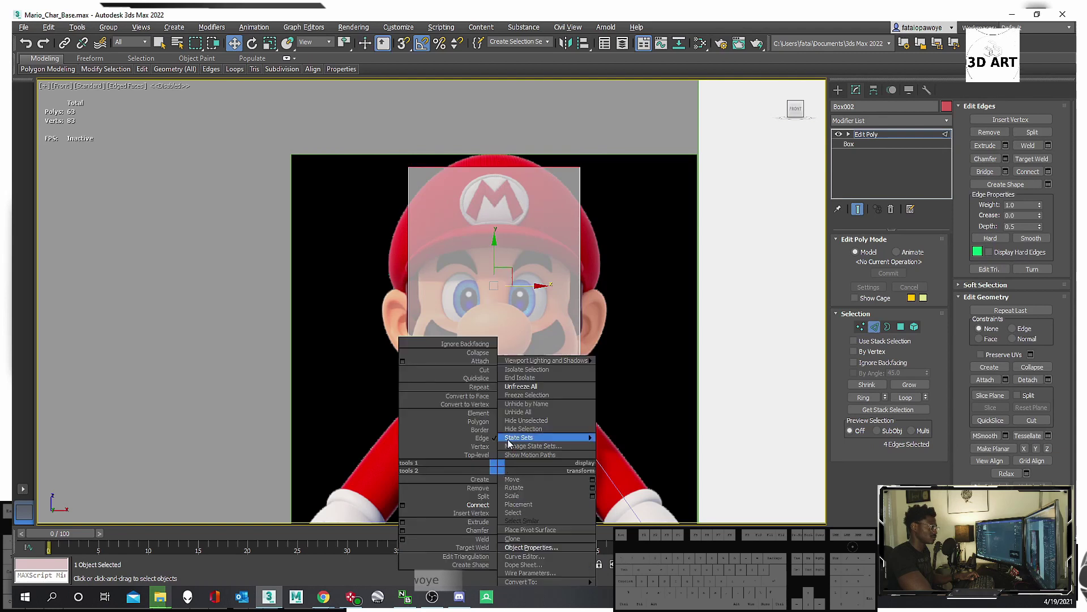
{"action": "left_click", "coordinate": [403, 502]}
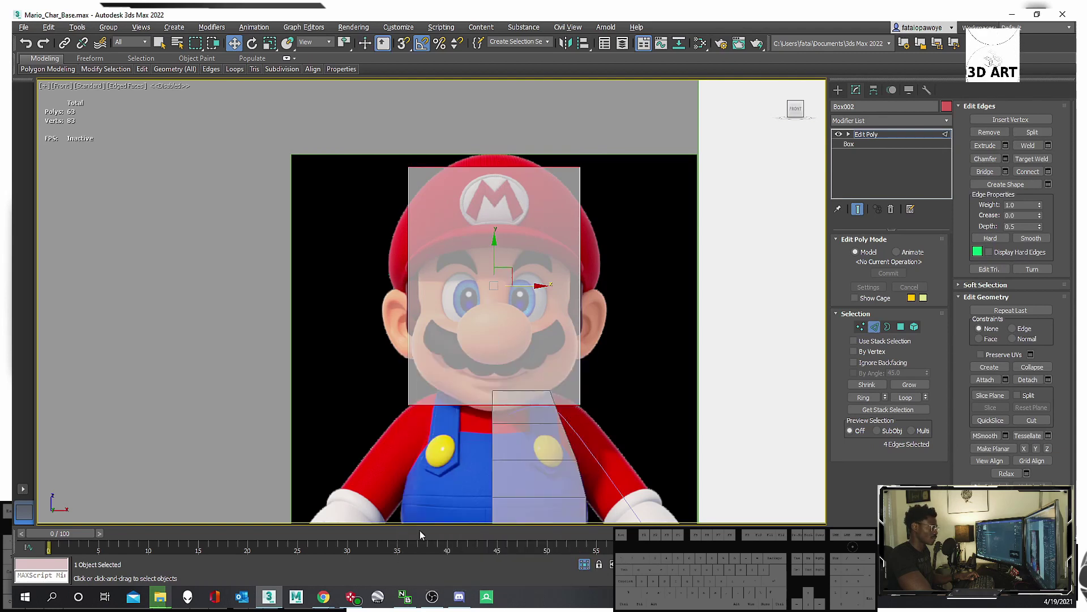
{"action": "right_click", "coordinate": [486, 389]}
{"action": "left_click", "coordinate": [388, 423]}
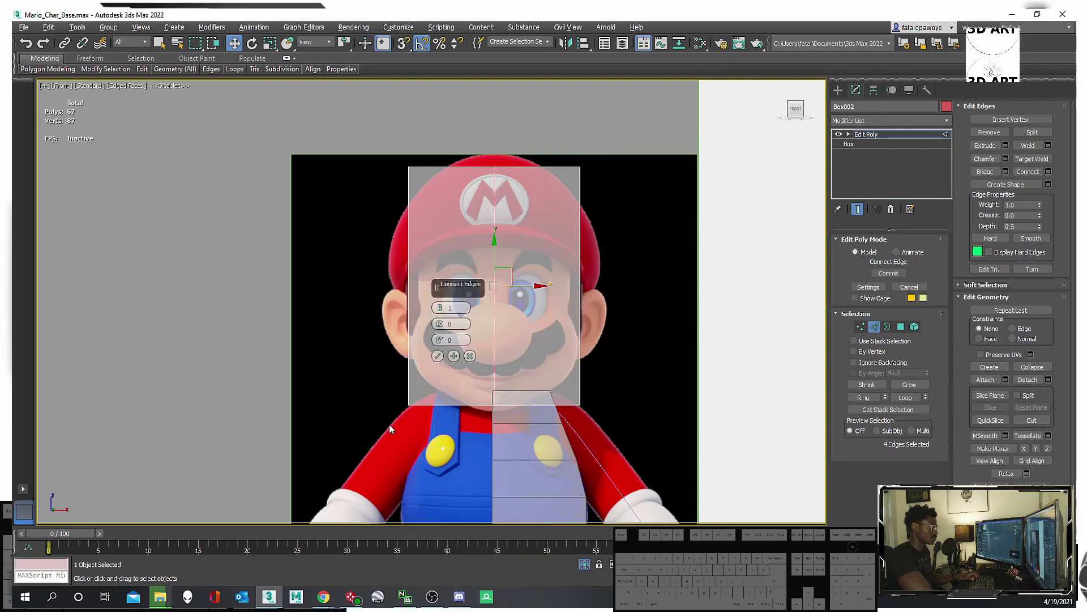
{"action": "left_click", "coordinate": [438, 356]}
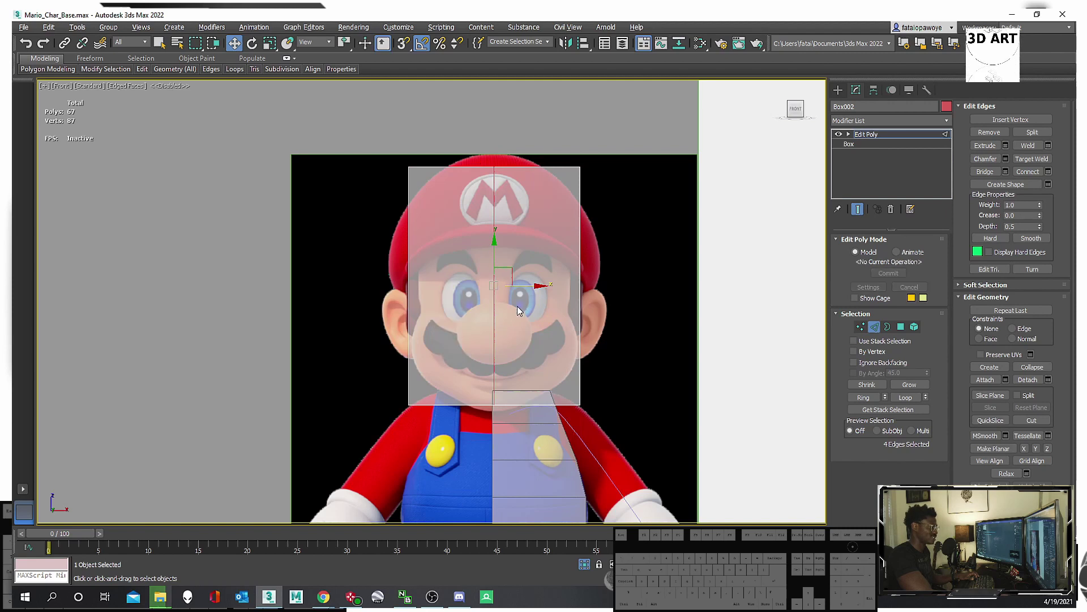
Delete the polygons on the left half of the head box and select the remaining half's bottom centre vertices.
{"action": "left_click", "coordinate": [902, 327]}
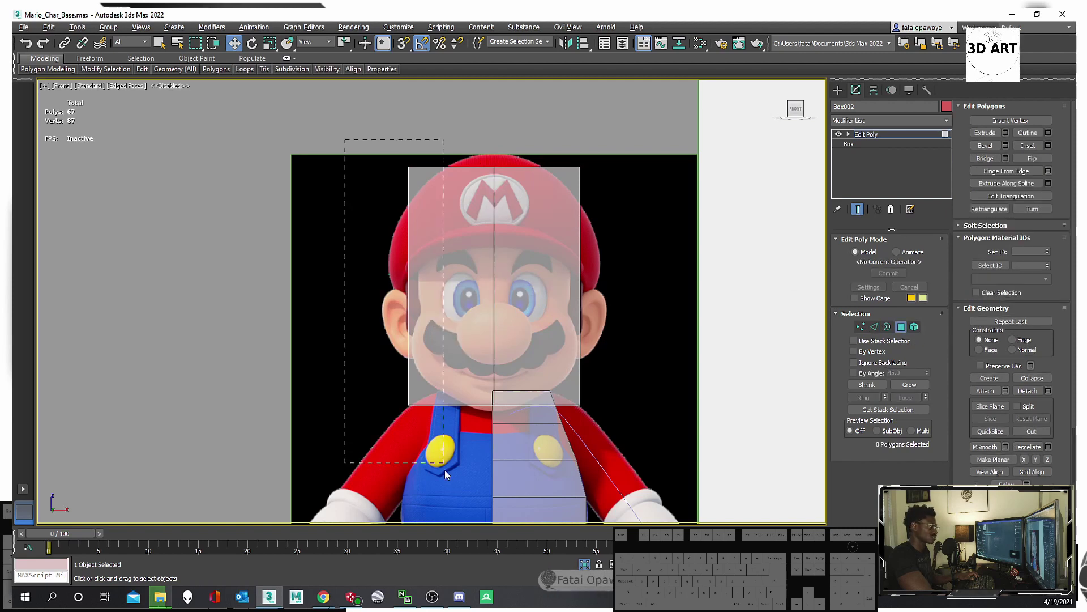
{"action": "left_click_drag", "start_coordinate": [445, 471], "coordinate": [446, 457]}
{"action": "key", "text": "Delete"}
{"action": "middle_click_drag", "start_coordinate": [588, 300], "coordinate": [592, 296]}
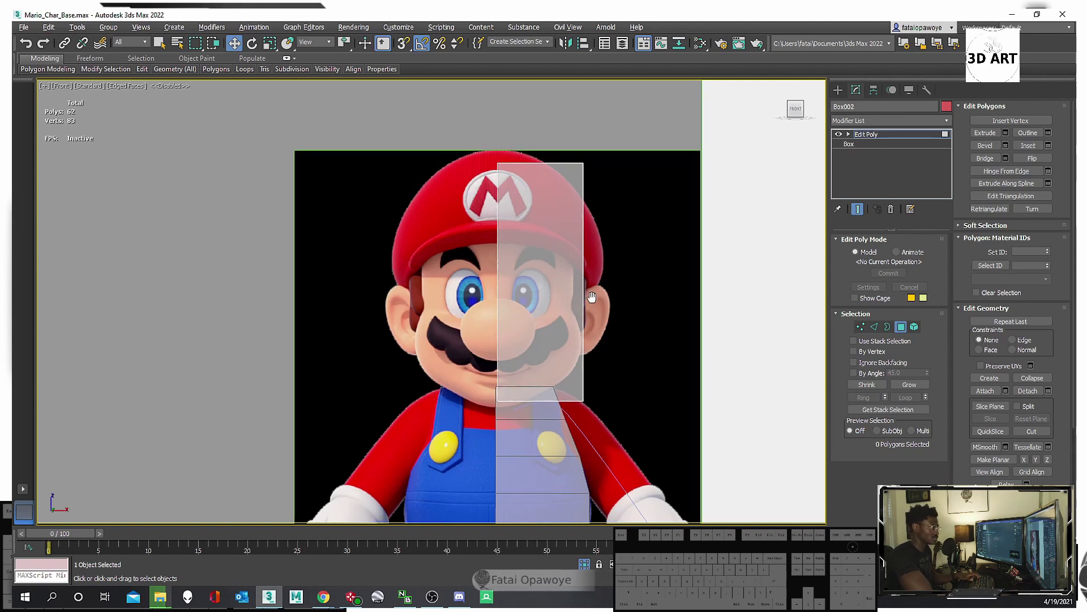
{"action": "scroll", "coordinate": [520, 318], "scroll_direction": "up", "scroll_amount": 5}
{"action": "key", "text": "1"}
{"action": "left_click_drag", "start_coordinate": [485, 417], "coordinate": [465, 362]}
{"action": "scroll", "coordinate": [487, 328], "scroll_direction": "up", "scroll_amount": 1}
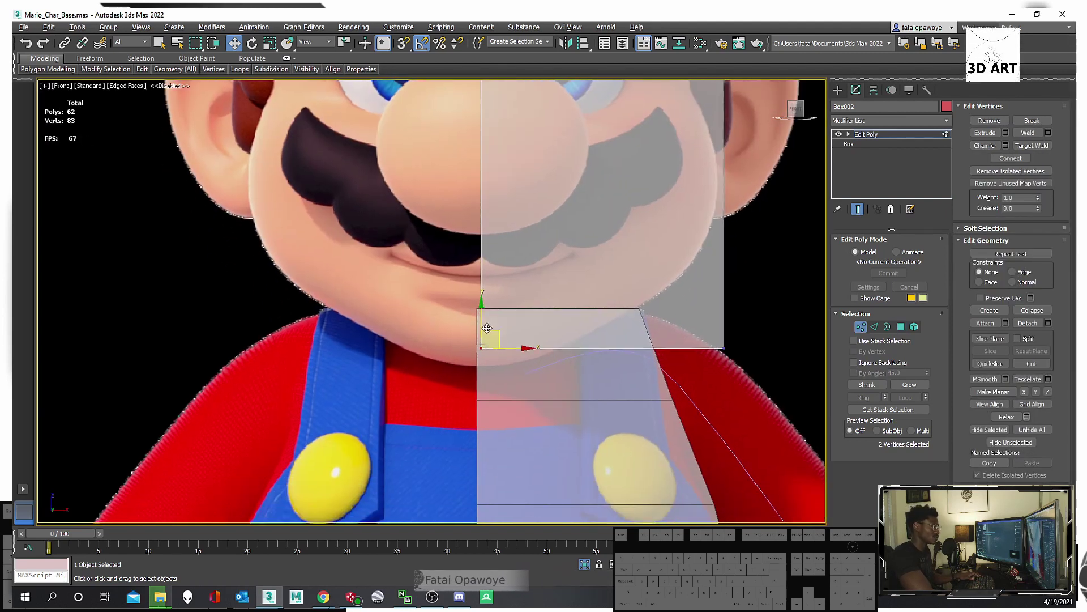
{"action": "scroll", "coordinate": [487, 328], "scroll_direction": "down", "scroll_amount": 6}
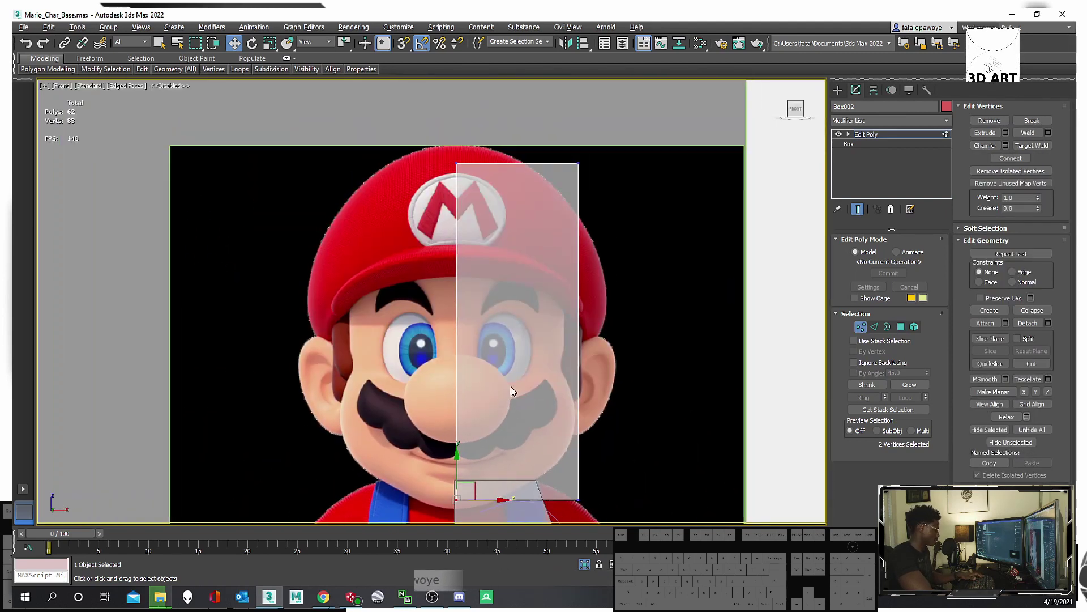
Connect the half head's four vertical edges with 5 segments to add evenly spaced horizontal loops.
{"action": "key", "text": "2"}
{"action": "right_click", "coordinate": [591, 269]}
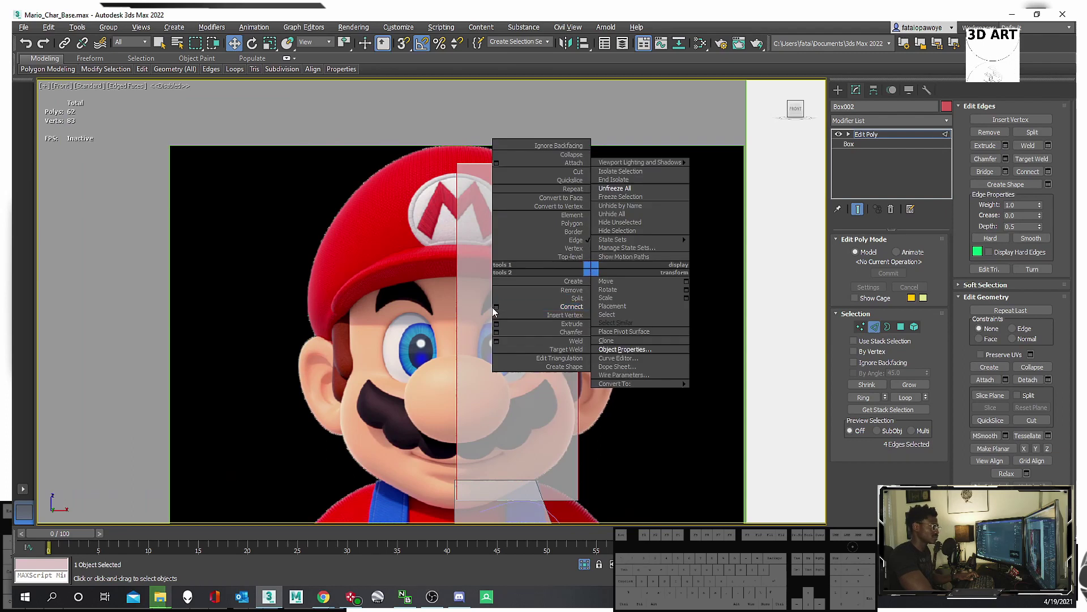
{"action": "left_click", "coordinate": [491, 306]}
{"action": "right_click", "coordinate": [523, 306]}
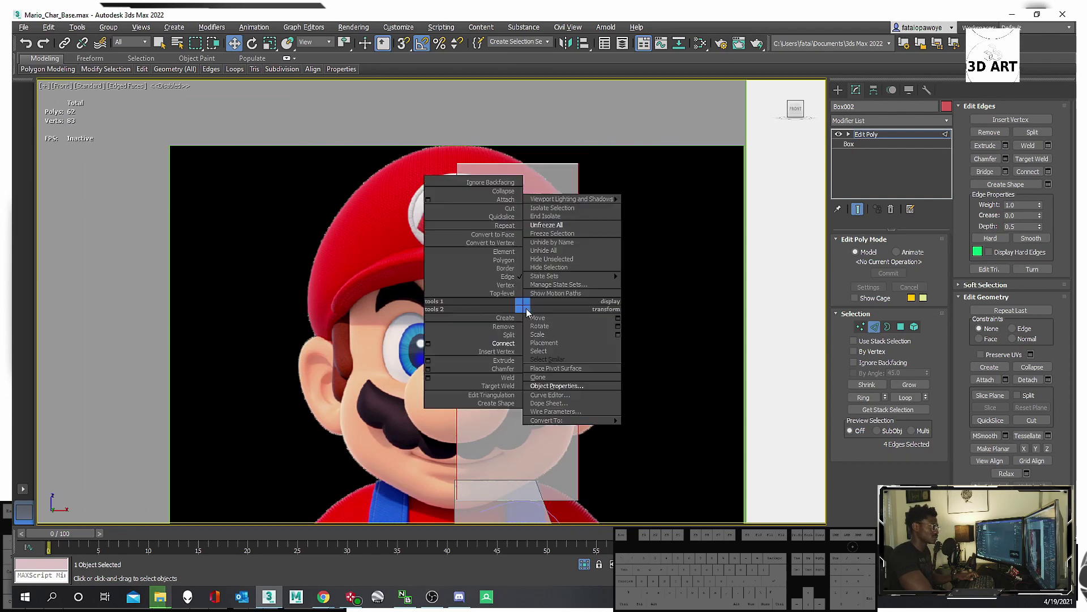
{"action": "left_click", "coordinate": [428, 344]}
{"action": "left_click_drag", "start_coordinate": [440, 307], "coordinate": [441, 299]}
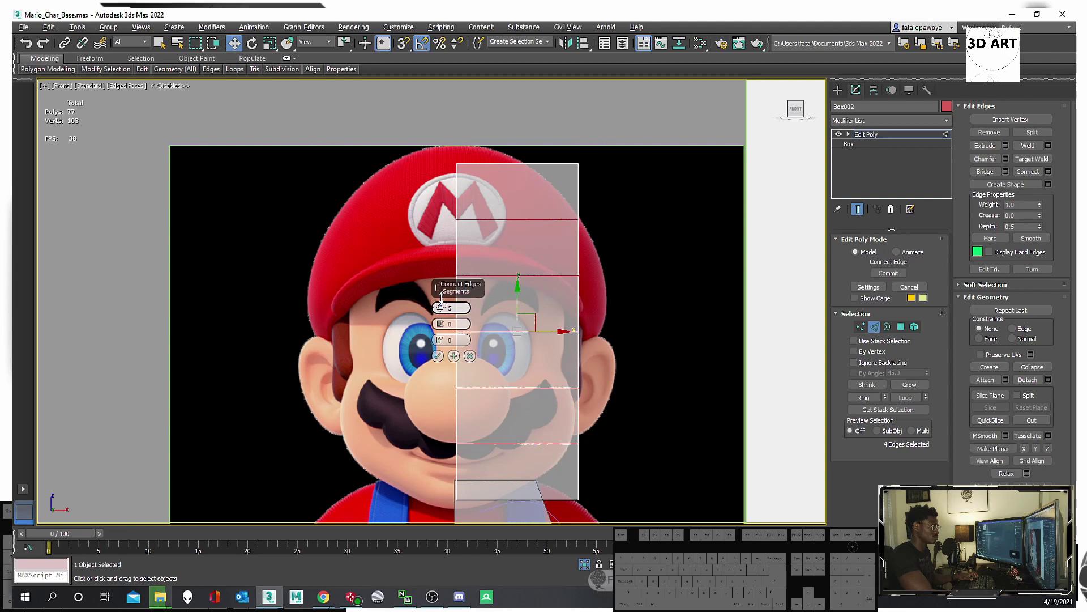
{"action": "left_click", "coordinate": [439, 357]}
{"action": "scroll", "coordinate": [499, 366], "scroll_direction": "down", "scroll_amount": 2}
{"action": "scroll", "coordinate": [499, 366], "scroll_direction": "up", "scroll_amount": 2}
{"action": "middle_click_drag", "start_coordinate": [509, 395], "coordinate": [510, 338]}
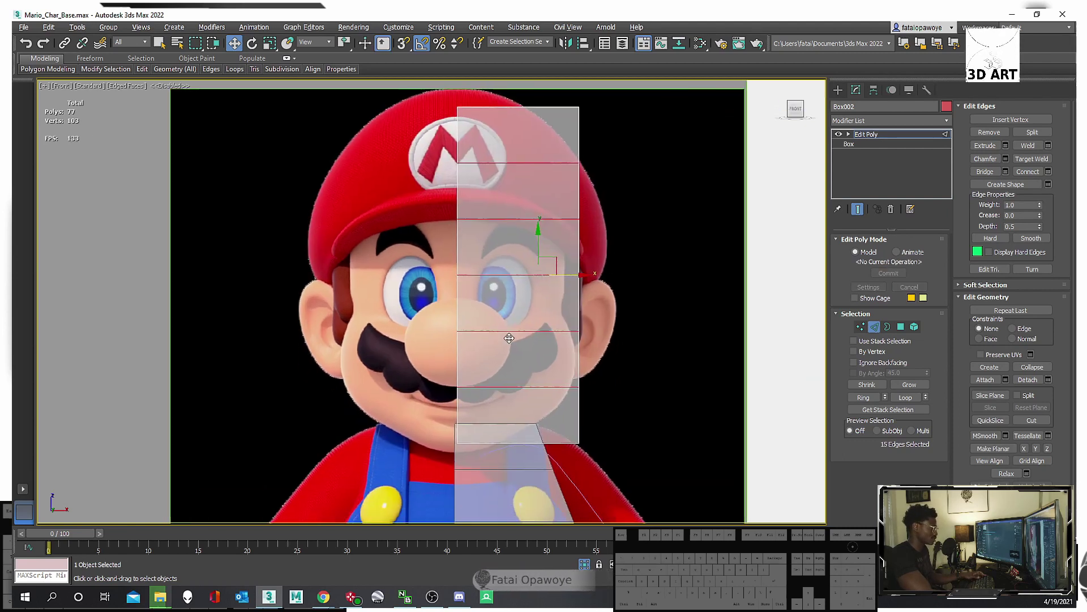
Pull the bottom outer vertices inward toward the centre and lower the bottom row to match the reference chin.
{"action": "key", "text": "1"}
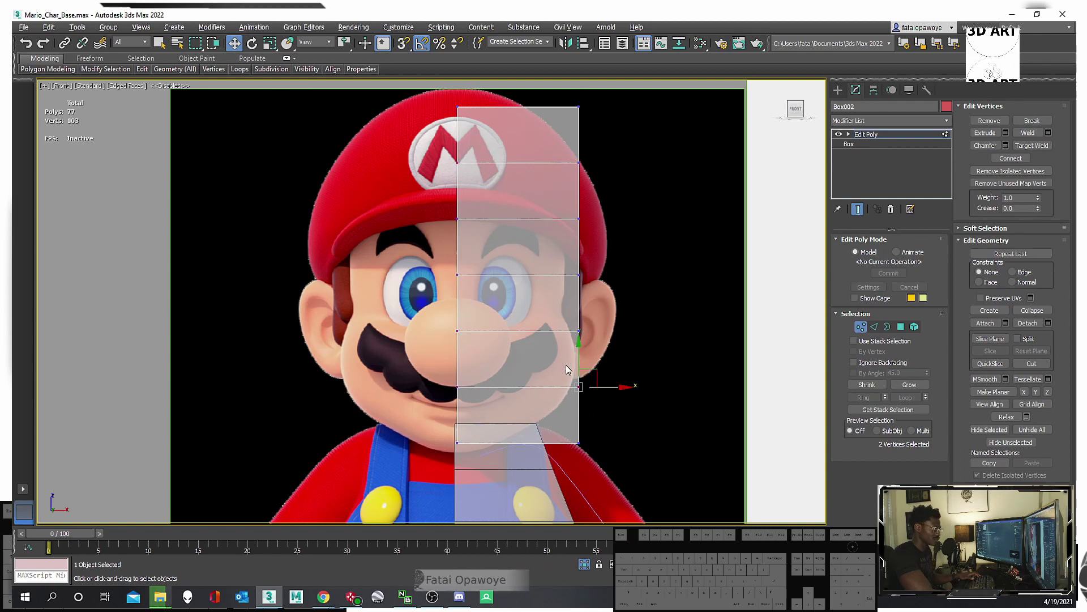
{"action": "left_click", "coordinate": [578, 442]}
{"action": "left_click_drag", "start_coordinate": [604, 442], "coordinate": [512, 445]}
{"action": "scroll", "coordinate": [439, 429], "scroll_direction": "up", "scroll_amount": 4}
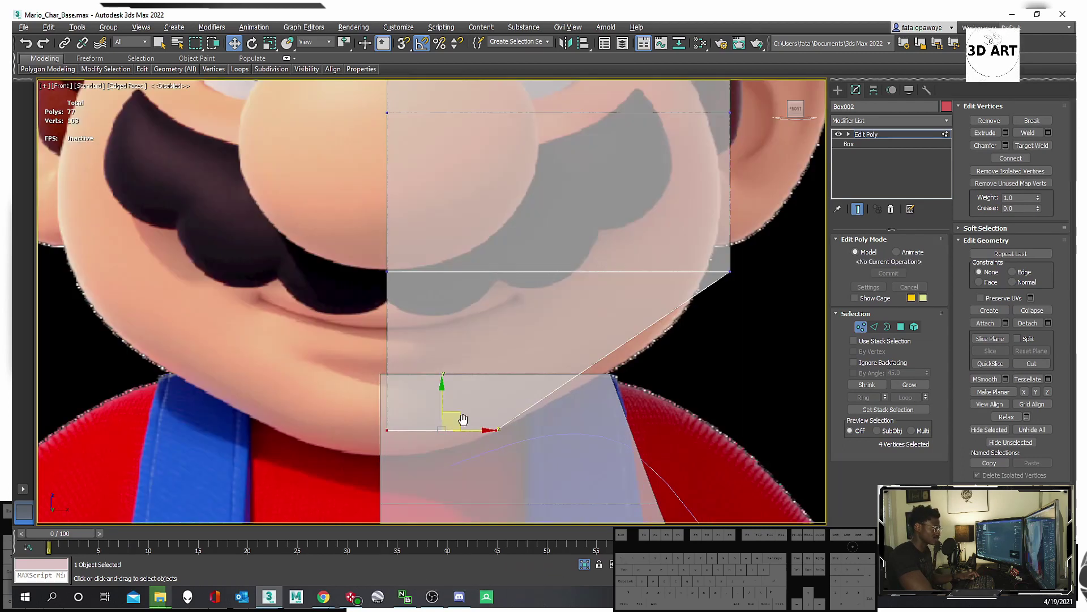
{"action": "scroll", "coordinate": [460, 379], "scroll_direction": "down", "scroll_amount": 1}
{"action": "left_click_drag", "start_coordinate": [472, 388], "coordinate": [472, 405]}
{"action": "left_click_drag", "start_coordinate": [523, 460], "coordinate": [496, 409]}
{"action": "middle_click_drag", "start_coordinate": [497, 409], "coordinate": [485, 466]}
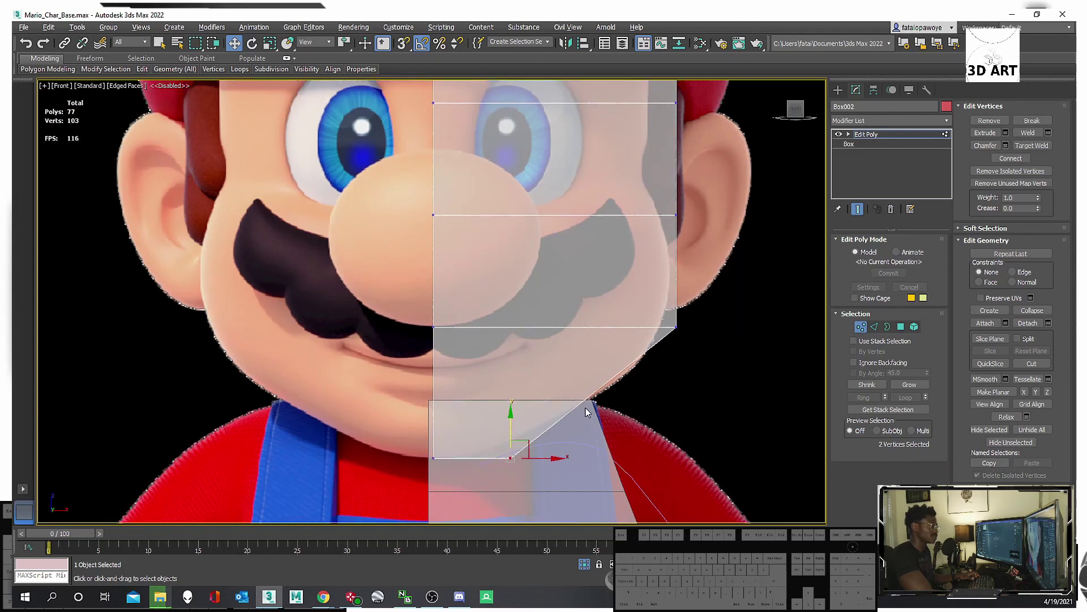
Move the outer vertices at mouth and nose level inward to follow the reference jaw and cheek.
{"action": "left_click_drag", "start_coordinate": [682, 420], "coordinate": [604, 345]}
{"action": "left_click_drag", "start_coordinate": [708, 361], "coordinate": [696, 363]}
{"action": "middle_click_drag", "start_coordinate": [710, 284], "coordinate": [696, 361]}
{"action": "left_click_drag", "start_coordinate": [695, 365], "coordinate": [618, 311]}
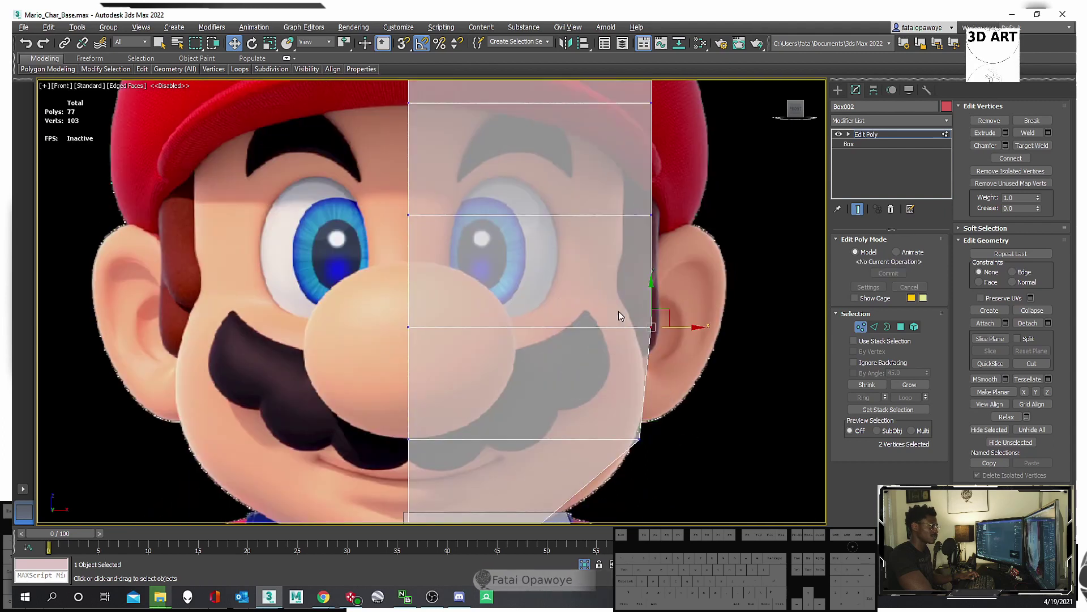
{"action": "left_click_drag", "start_coordinate": [682, 328], "coordinate": [673, 329]}
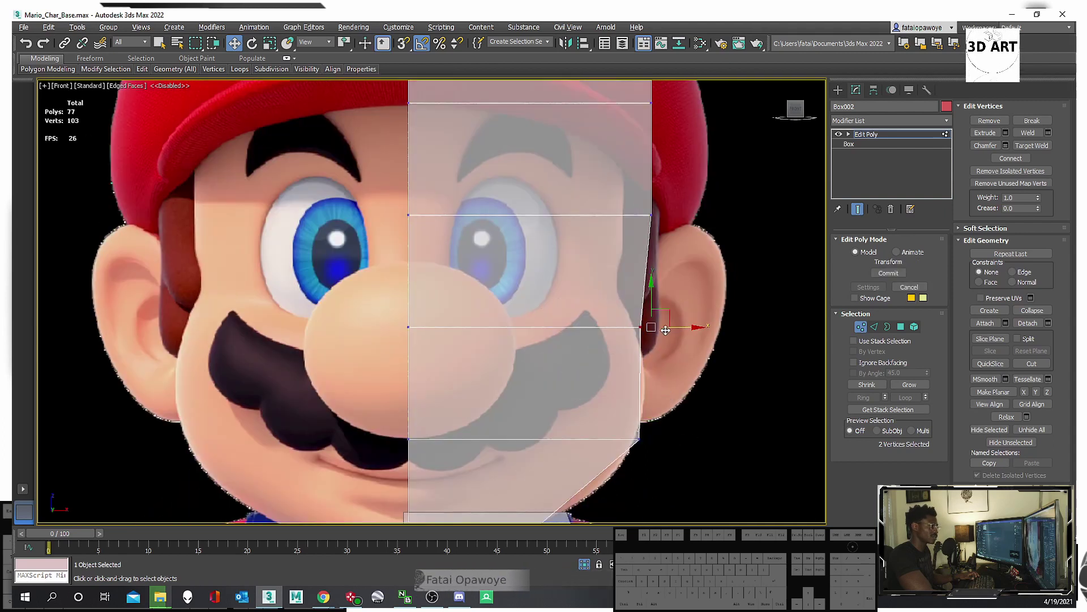
Move the outer vertices at eye level and cap-brim level inward to fit the side of the reference face.
{"action": "middle_click_drag", "start_coordinate": [660, 283], "coordinate": [637, 386]}
{"action": "left_click_drag", "start_coordinate": [652, 377], "coordinate": [500, 288]}
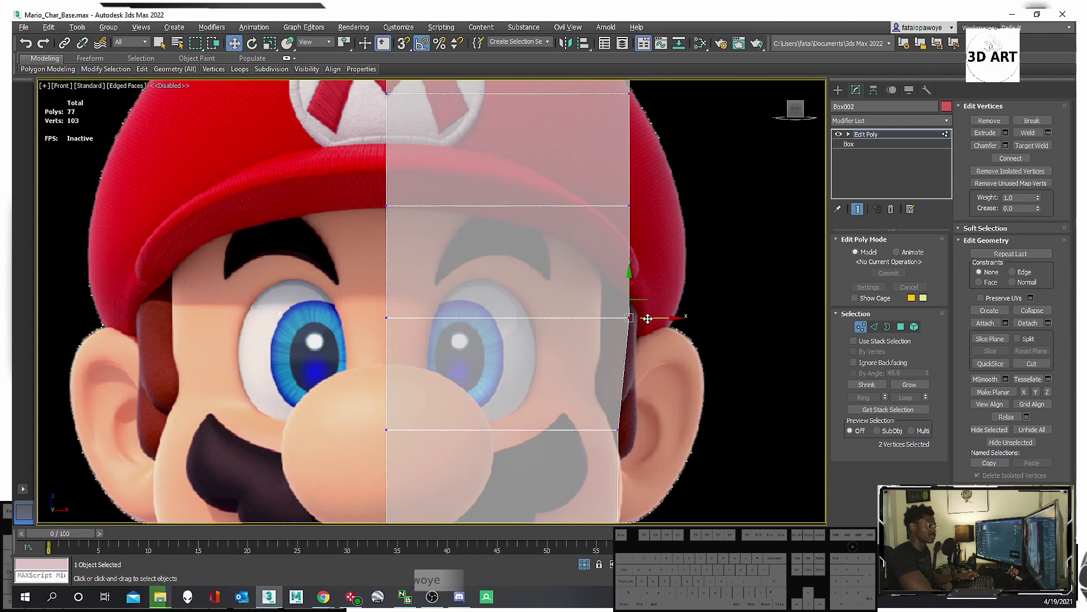
{"action": "left_click_drag", "start_coordinate": [647, 318], "coordinate": [629, 323]}
{"action": "middle_click_drag", "start_coordinate": [581, 330], "coordinate": [547, 451]}
{"action": "left_click_drag", "start_coordinate": [656, 362], "coordinate": [514, 308]}
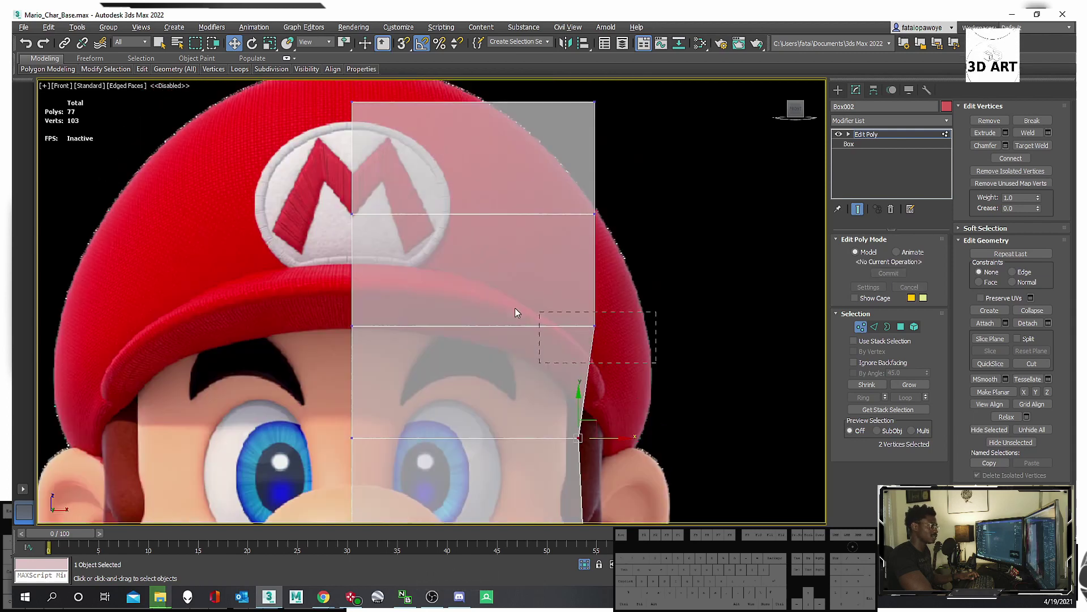
{"action": "left_click_drag", "start_coordinate": [613, 324], "coordinate": [582, 324]}
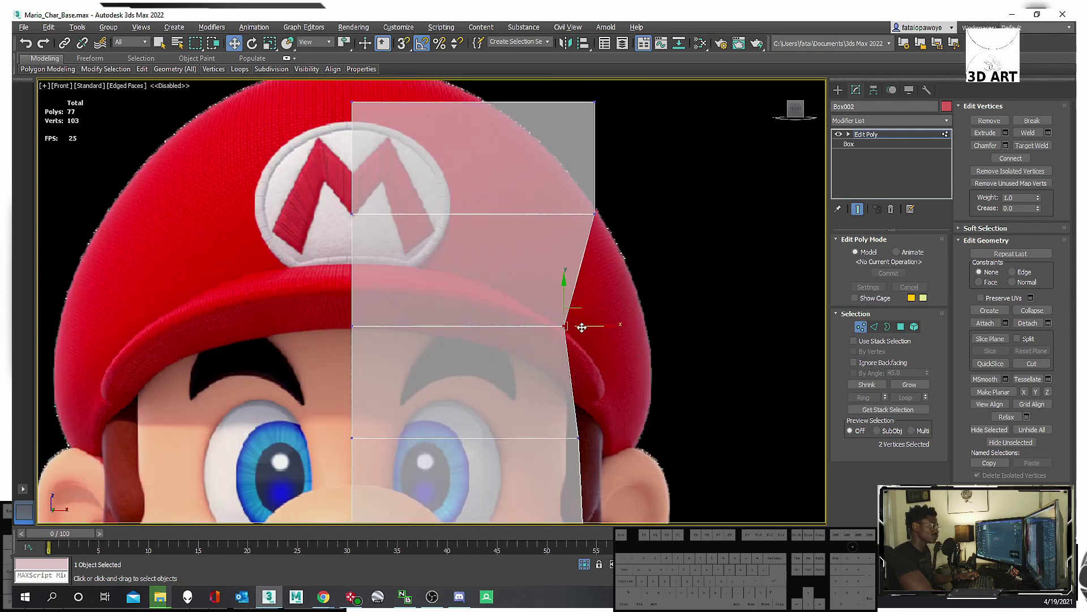
Pull the top two rows of outer vertices inward to round the head beneath the cap.
{"action": "middle_click_drag", "start_coordinate": [600, 254], "coordinate": [606, 360]}
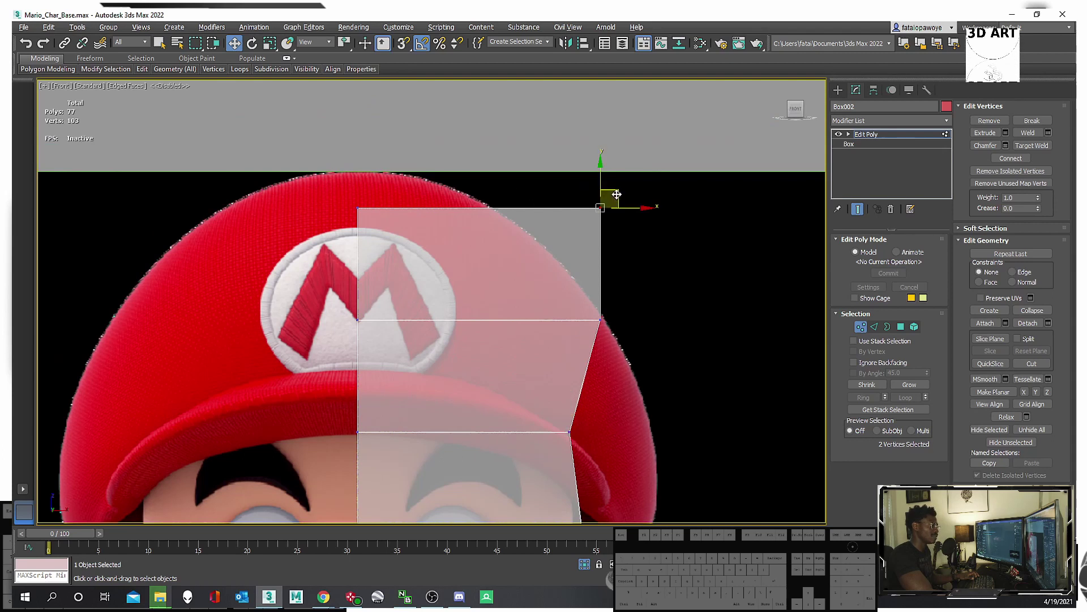
{"action": "left_click_drag", "start_coordinate": [612, 198], "coordinate": [488, 193]}
{"action": "left_click_drag", "start_coordinate": [668, 365], "coordinate": [563, 294]}
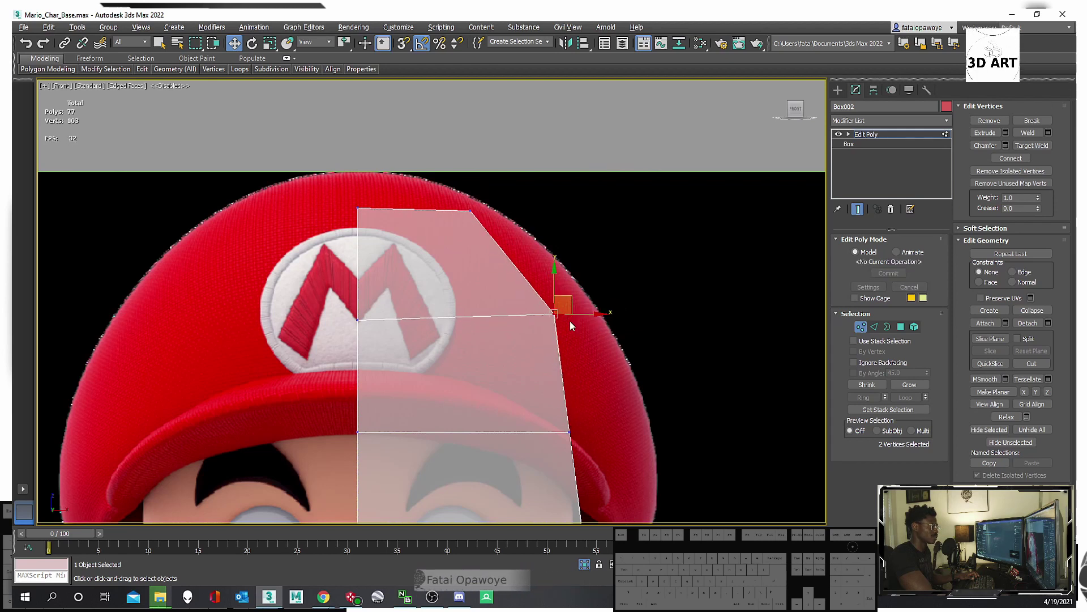
Move the outer cap-brim vertices outward and nudge the upper cap vertices slightly outward to smooth the head's silhouette.
{"action": "scroll", "coordinate": [515, 333], "scroll_direction": "down", "scroll_amount": 3}
{"action": "scroll", "coordinate": [515, 331], "scroll_direction": "down", "scroll_amount": 3}
{"action": "scroll", "coordinate": [657, 361], "scroll_direction": "up", "scroll_amount": 3}
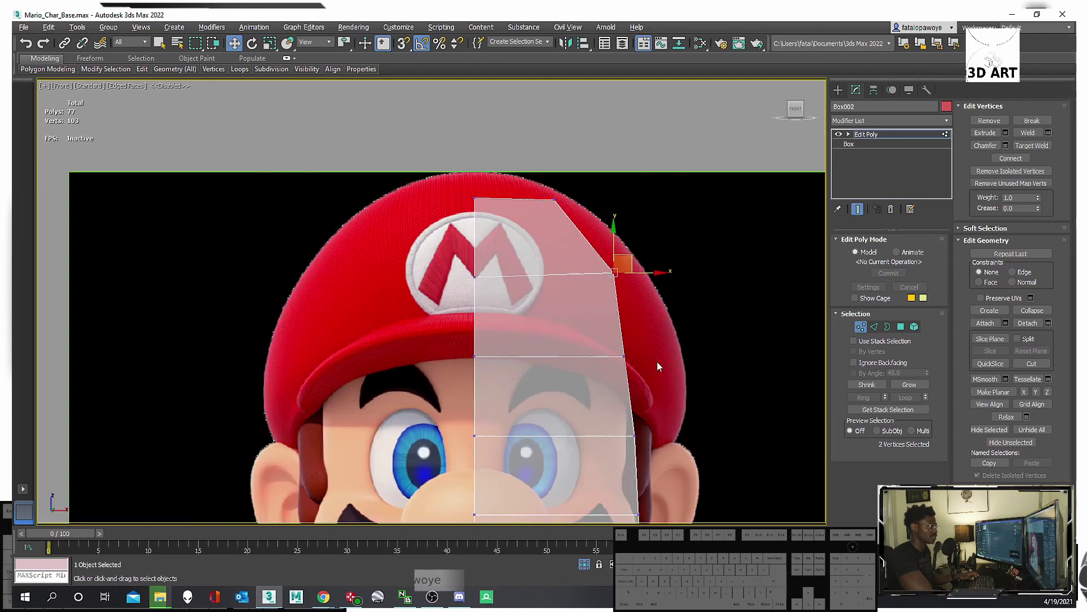
{"action": "left_click_drag", "start_coordinate": [588, 309], "coordinate": [588, 309]}
{"action": "left_click_drag", "start_coordinate": [651, 360], "coordinate": [680, 358]}
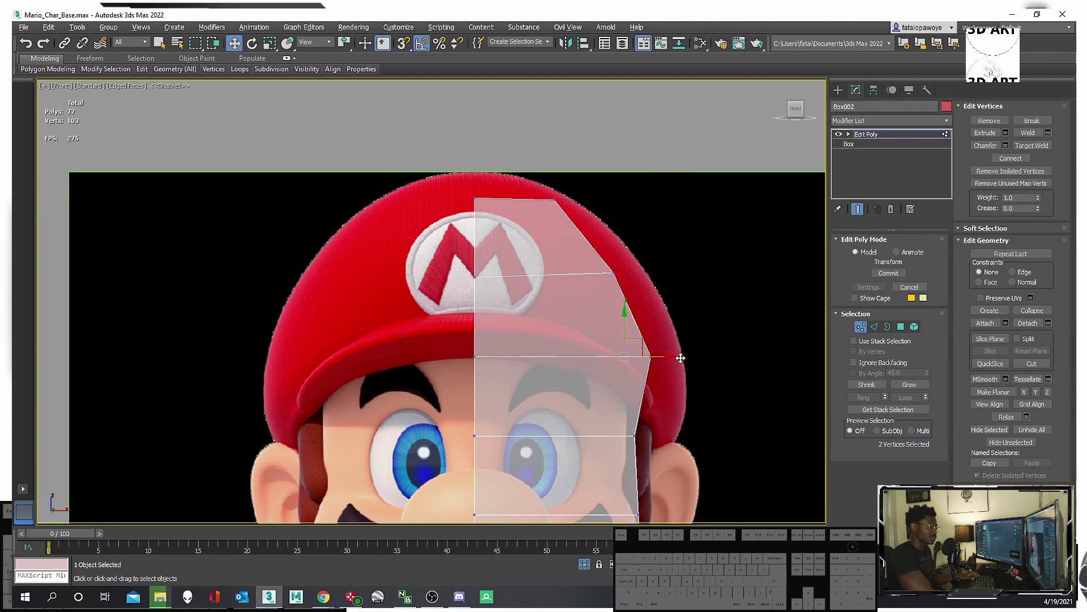
{"action": "middle_click_drag", "start_coordinate": [630, 307], "coordinate": [557, 257]}
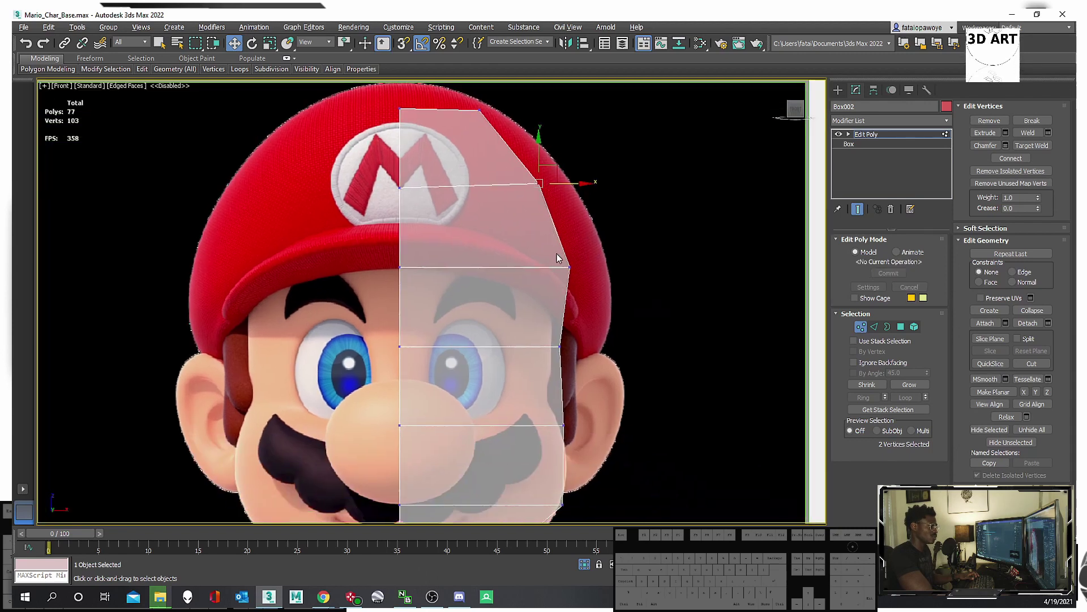
{"action": "middle_click_drag", "start_coordinate": [554, 216], "coordinate": [555, 256]}
{"action": "left_click_drag", "start_coordinate": [574, 225], "coordinate": [581, 225]}
{"action": "left_click_drag", "start_coordinate": [497, 170], "coordinate": [498, 171]}
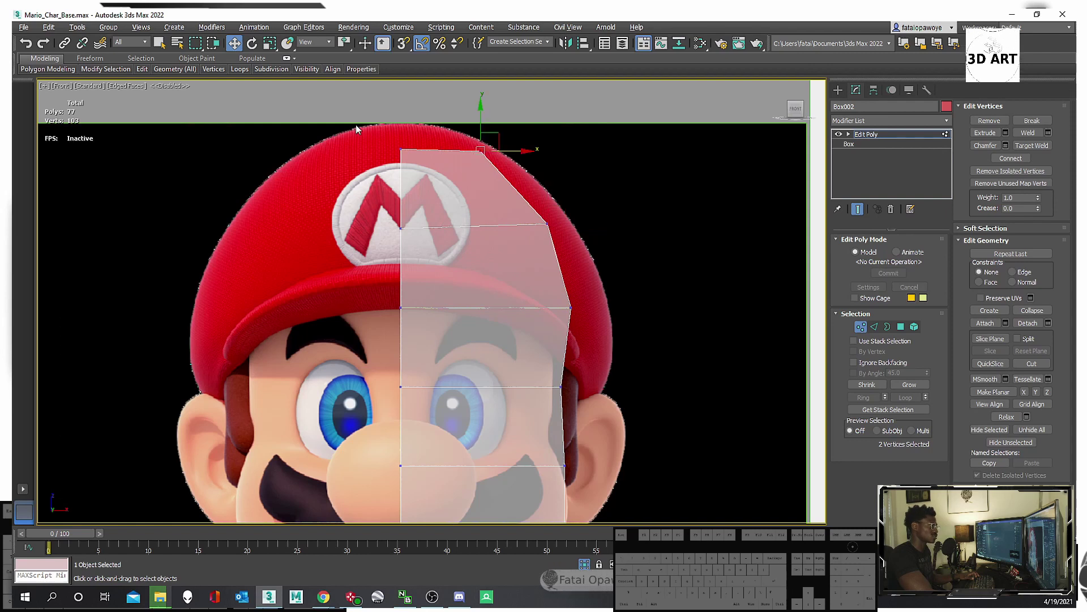
{"action": "left_click_drag", "start_coordinate": [357, 128], "coordinate": [426, 172]}
{"action": "left_click_drag", "start_coordinate": [495, 193], "coordinate": [240, 103]}
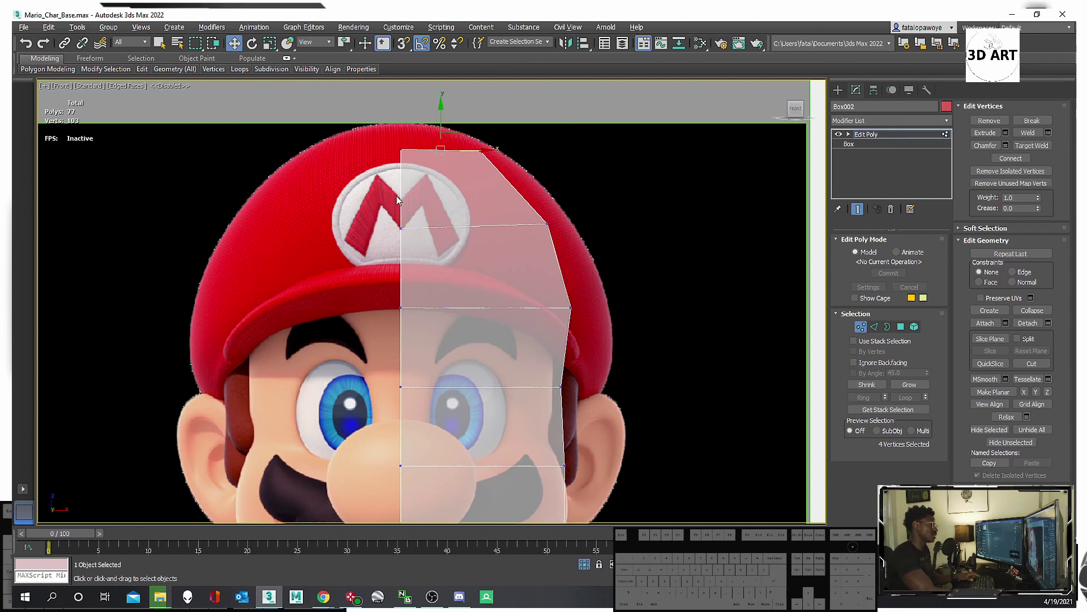
Insert a horizontal edge loop between mouth and chin and move its outer vertices outward to round the jaw.
{"action": "middle_click_drag", "start_coordinate": [453, 195], "coordinate": [477, 124]}
{"action": "middle_click_drag", "start_coordinate": [478, 338], "coordinate": [487, 208]}
{"action": "middle_click_drag", "start_coordinate": [471, 416], "coordinate": [534, 328]}
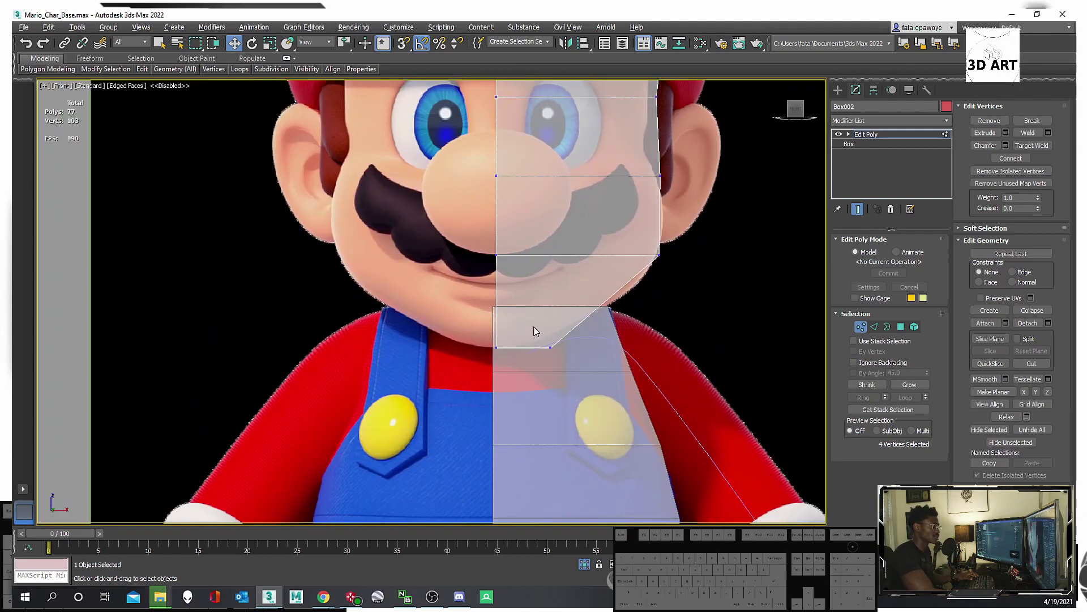
{"action": "middle_click_drag", "start_coordinate": [527, 187], "coordinate": [537, 285]}
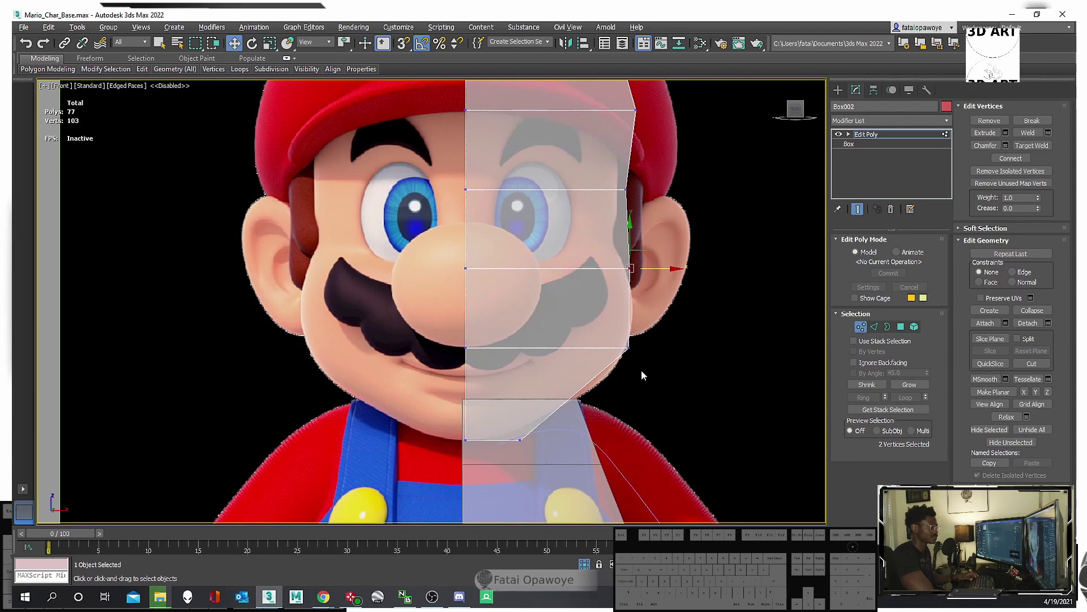
{"action": "left_click", "coordinate": [629, 347]}
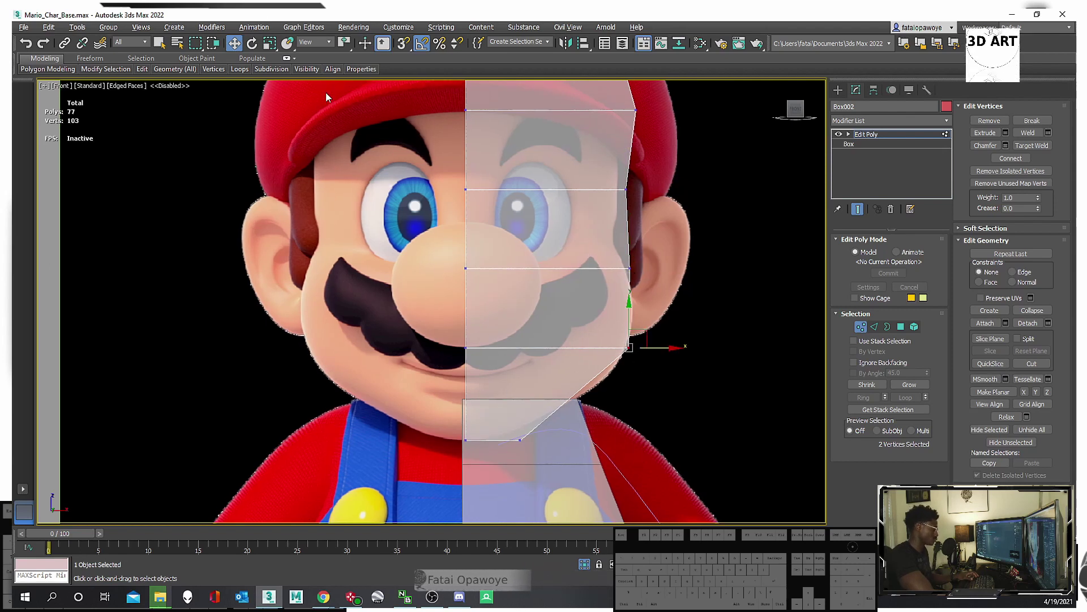
{"action": "key", "text": "alt+c"}
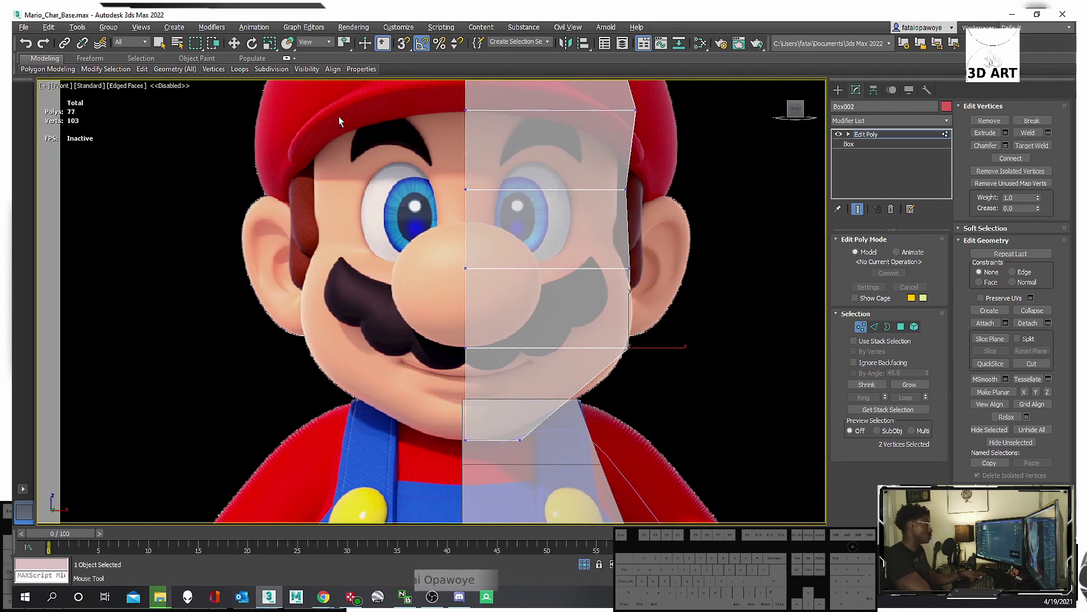
{"action": "left_click", "coordinate": [576, 390]}
{"action": "right_click", "coordinate": [624, 416]}
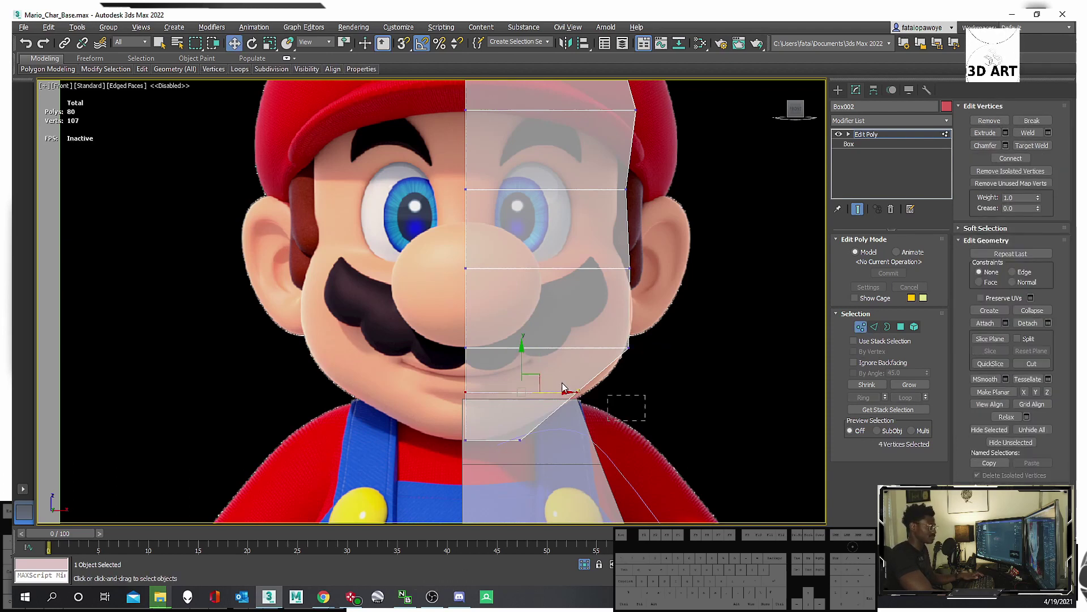
{"action": "left_click_drag", "start_coordinate": [605, 393], "coordinate": [622, 397]}
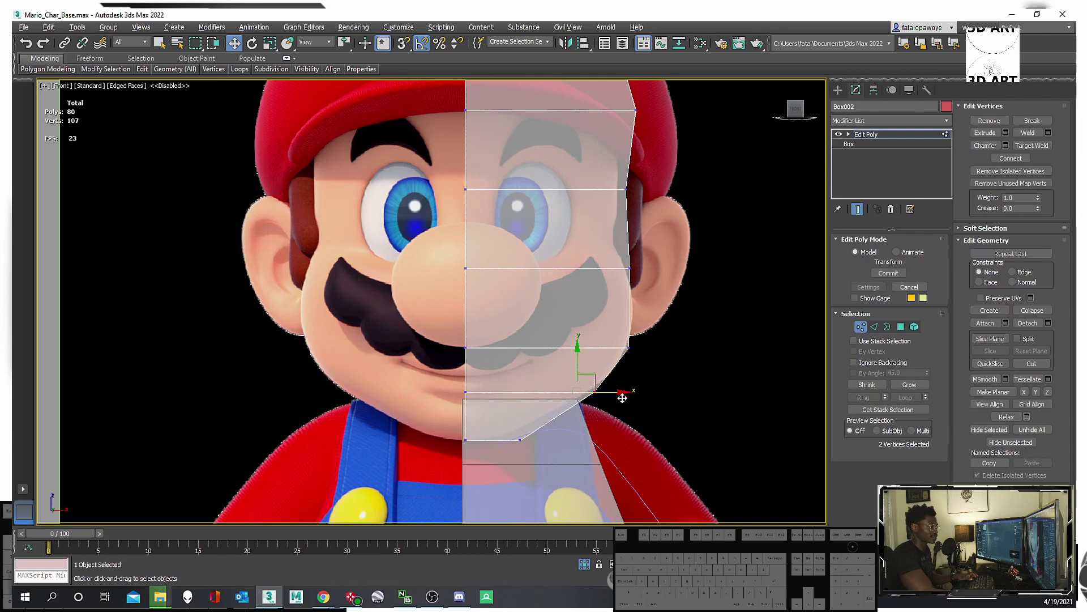
Insert a horizontal edge loop at the mustache level of the head and move its outer vertices slightly outward to round the cheek.
{"action": "middle_click_drag", "start_coordinate": [591, 290], "coordinate": [598, 345]}
{"action": "key", "text": "alt+c"}
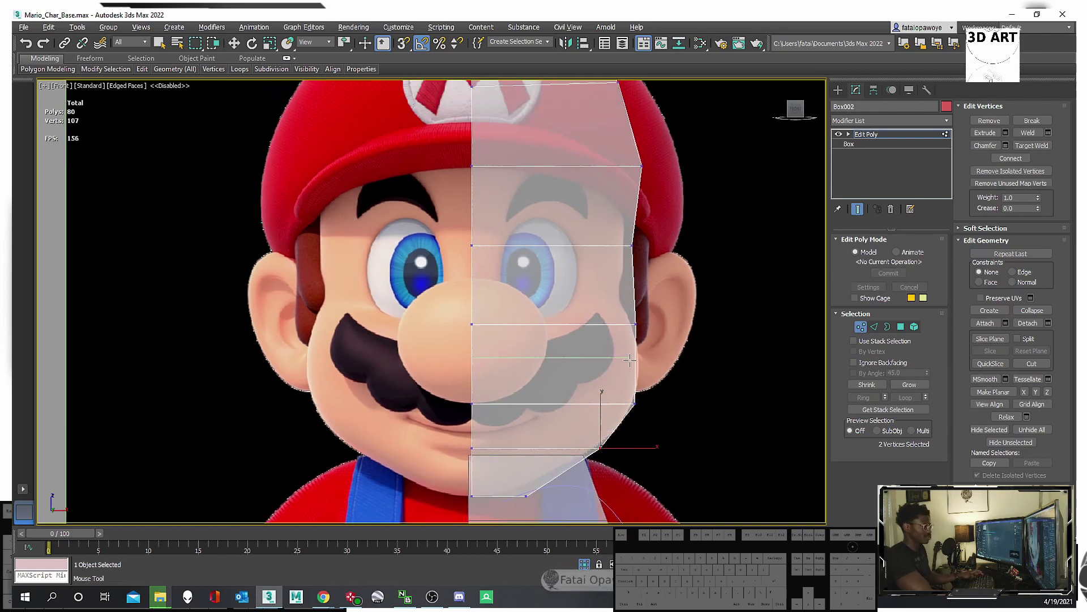
{"action": "left_click", "coordinate": [633, 361]}
{"action": "right_click", "coordinate": [632, 359]}
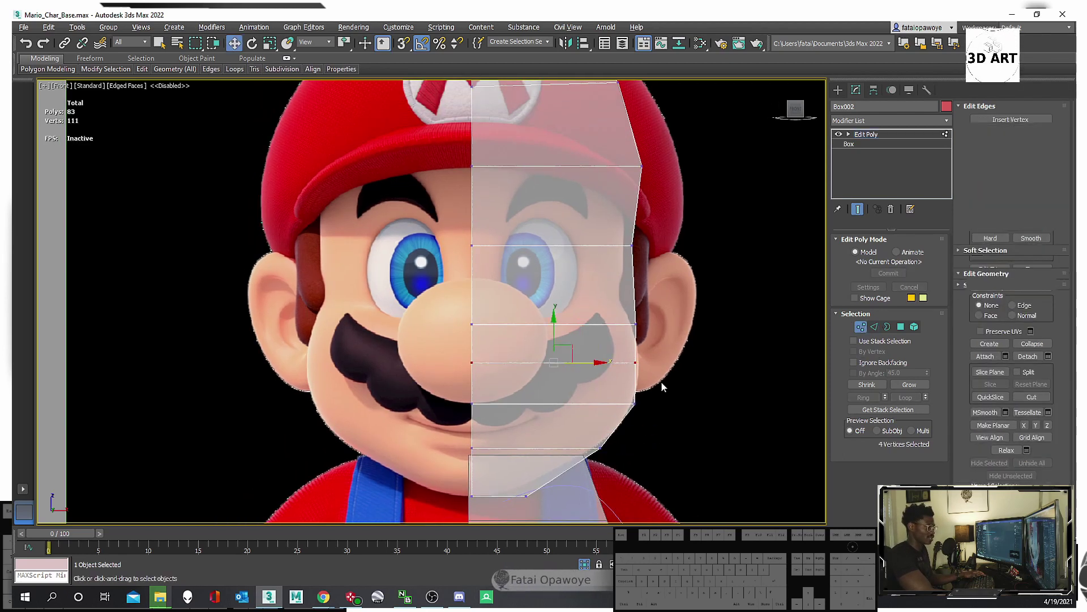
{"action": "left_click", "coordinate": [635, 360]}
{"action": "left_click_drag", "start_coordinate": [634, 361], "coordinate": [641, 361]}
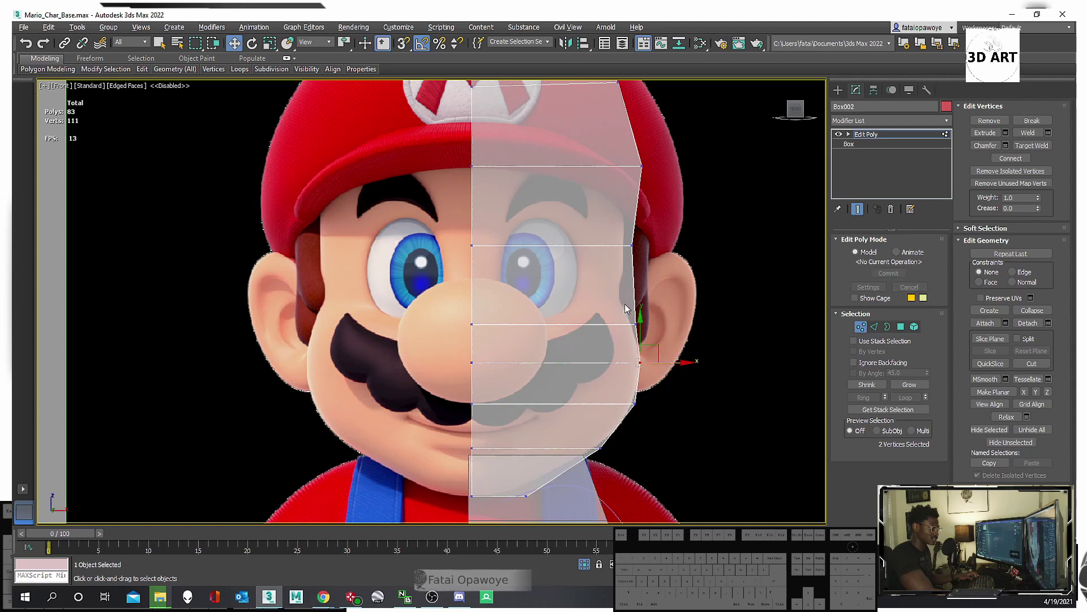
Insert a horizontal edge loop at the eyebrow level and move its outer vertices outward in line with the cap-brim vertices.
{"action": "scroll", "coordinate": [626, 307], "scroll_direction": "up", "scroll_amount": 3}
{"action": "key", "text": "alt+c"}
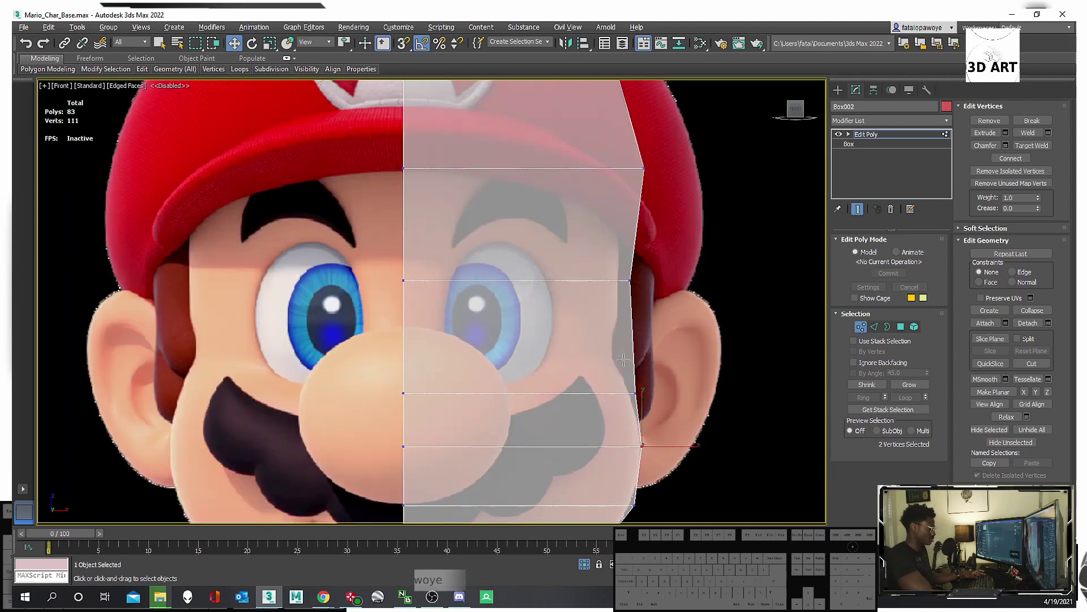
{"action": "left_click", "coordinate": [635, 221]}
{"action": "right_click", "coordinate": [663, 239]}
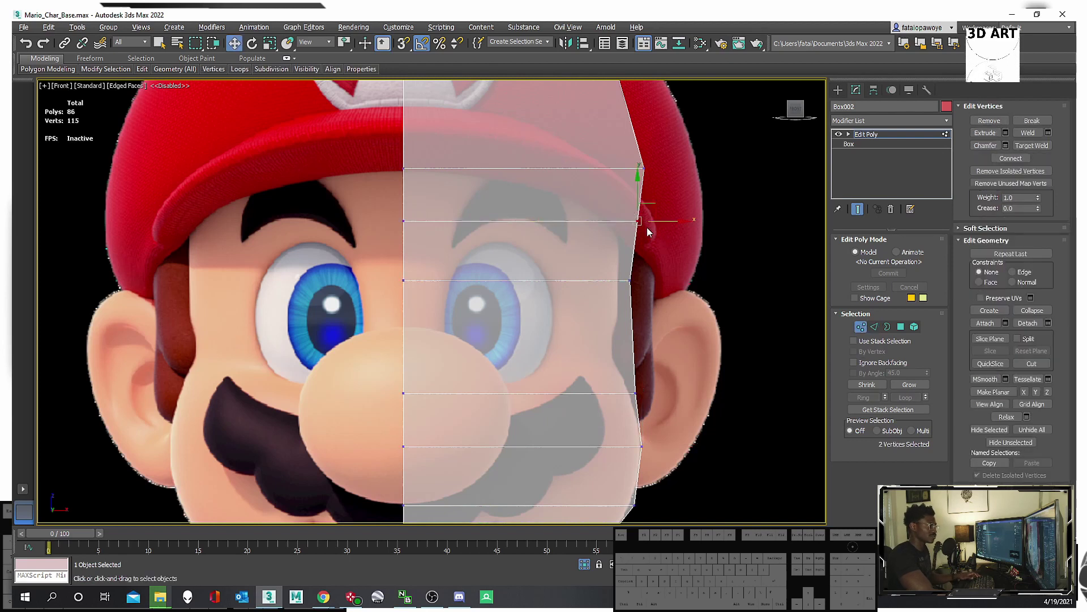
{"action": "left_click_drag", "start_coordinate": [669, 222], "coordinate": [675, 221]}
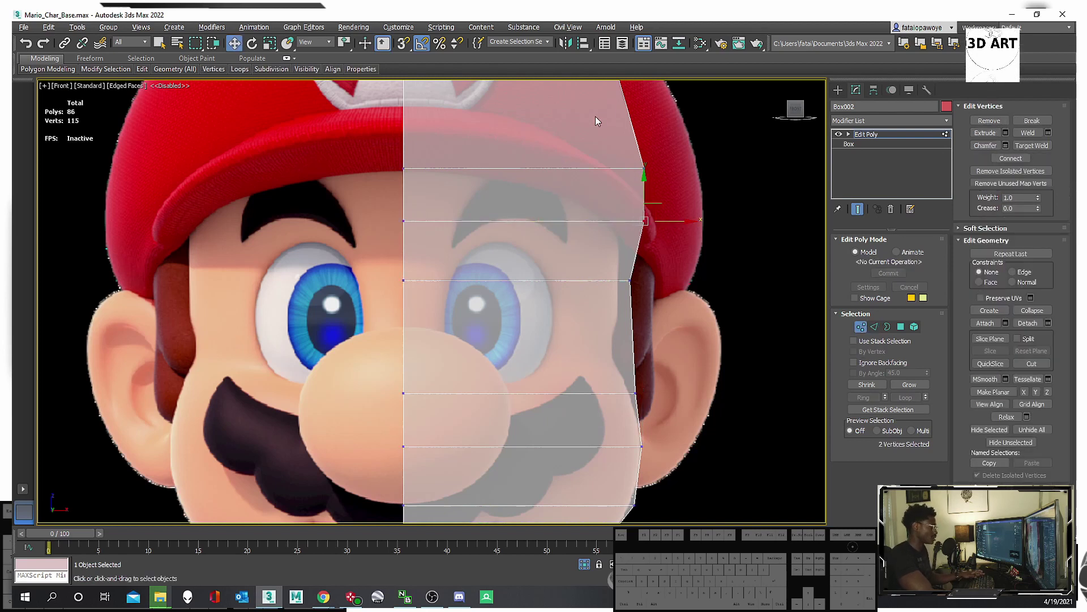
Insert a horizontal edge loop across the cap just above the brim and move its outer vertices outward to round the silhouette.
{"action": "middle_click_drag", "start_coordinate": [590, 119], "coordinate": [599, 252]}
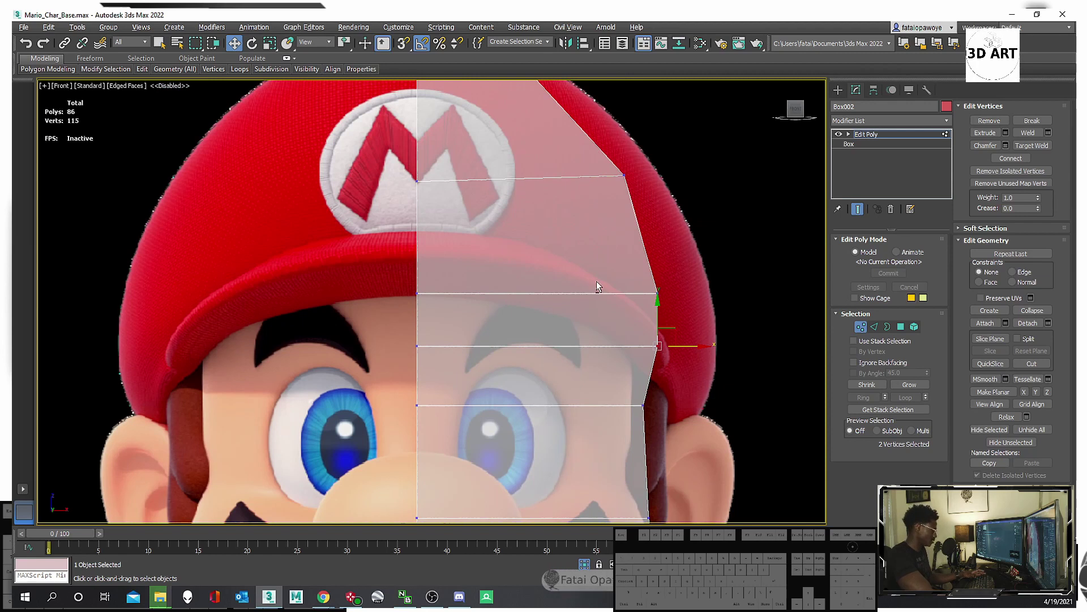
{"action": "key", "text": "alt+c"}
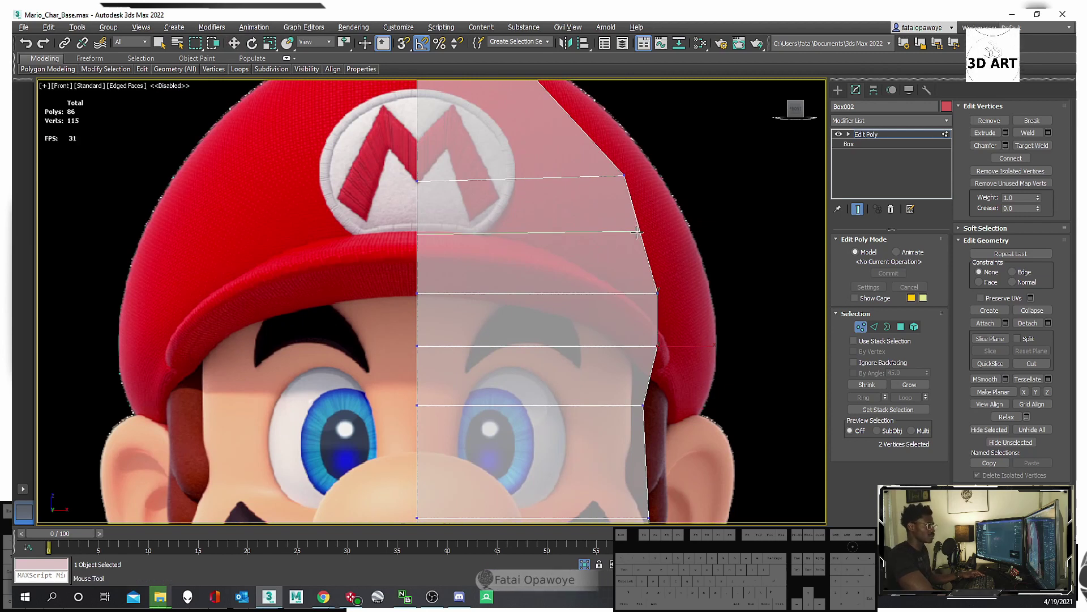
{"action": "left_click", "coordinate": [641, 231]}
{"action": "right_click", "coordinate": [641, 234]}
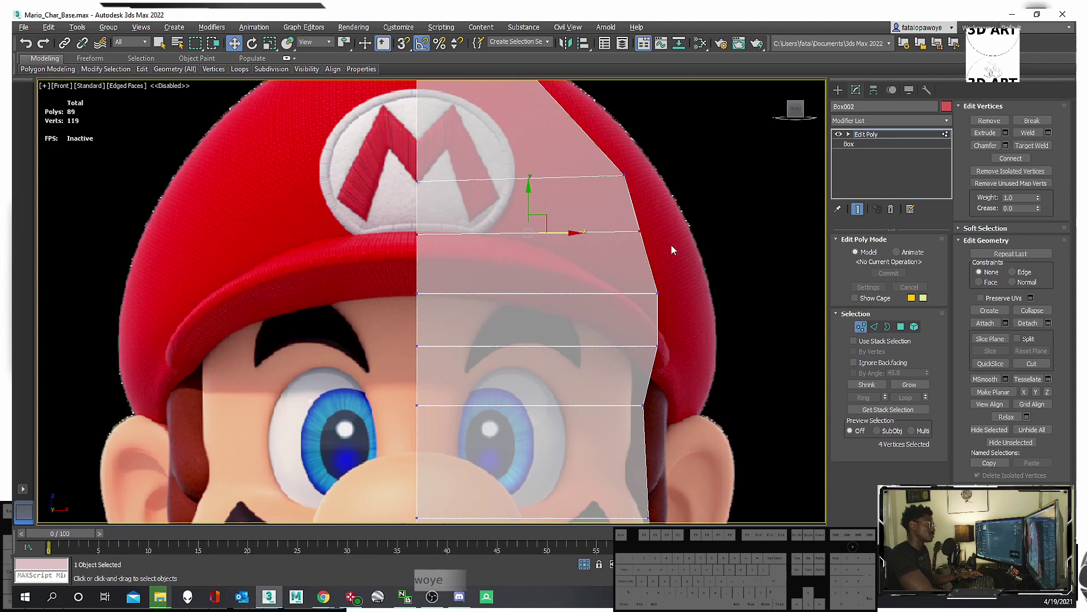
{"action": "mouse_move", "coordinate": [671, 251]}
{"action": "left_mouse_down"}
{"action": "mouse_move", "coordinate": [660, 223]}
{"action": "mouse_move", "coordinate": [635, 214]}
{"action": "mouse_move", "coordinate": [675, 233]}
{"action": "left_mouse_up"}
Insert a horizontal edge loop through the upper part of the cap emblem and move its outer vertices outward to round the crown.
{"action": "middle_click_drag", "start_coordinate": [631, 196], "coordinate": [640, 241]}
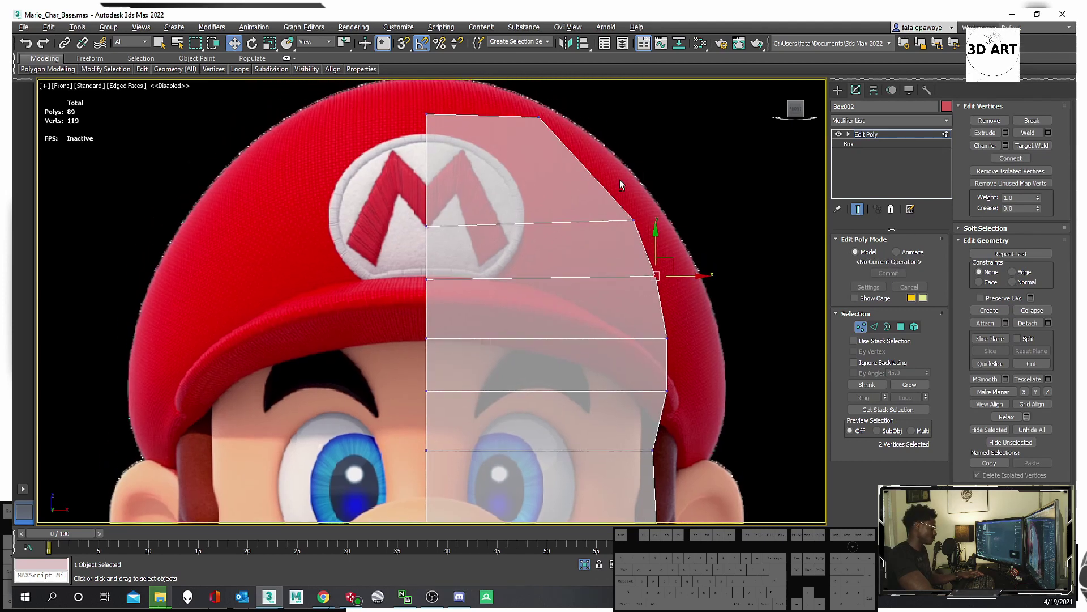
{"action": "key", "text": "alt+1"}
{"action": "left_click", "coordinate": [572, 186]}
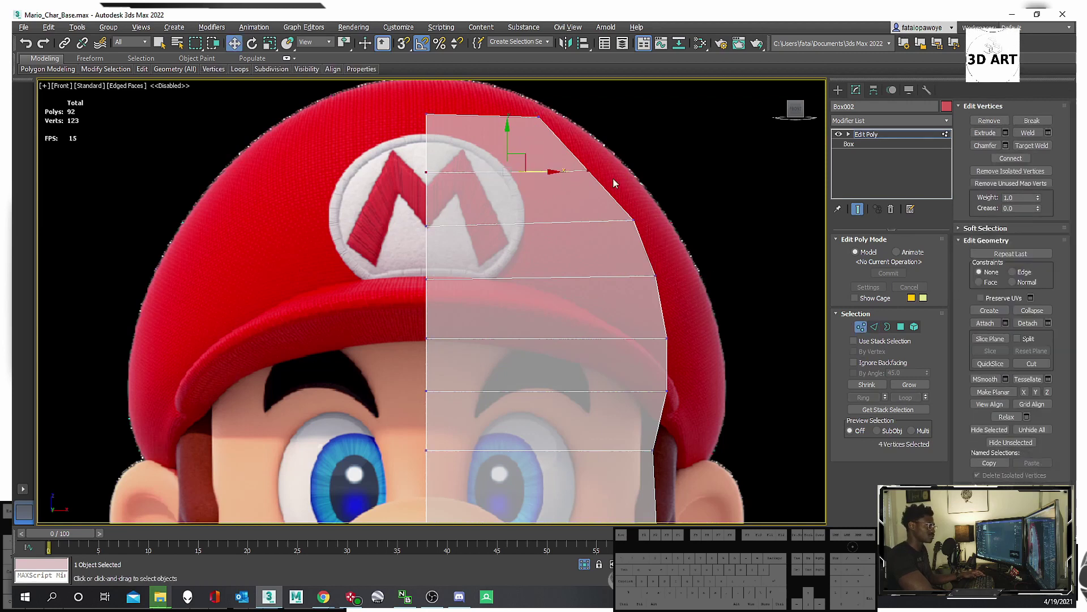
{"action": "key", "text": "w"}
{"action": "left_click_drag", "start_coordinate": [606, 173], "coordinate": [616, 172]}
{"action": "left_click", "coordinate": [539, 115]}
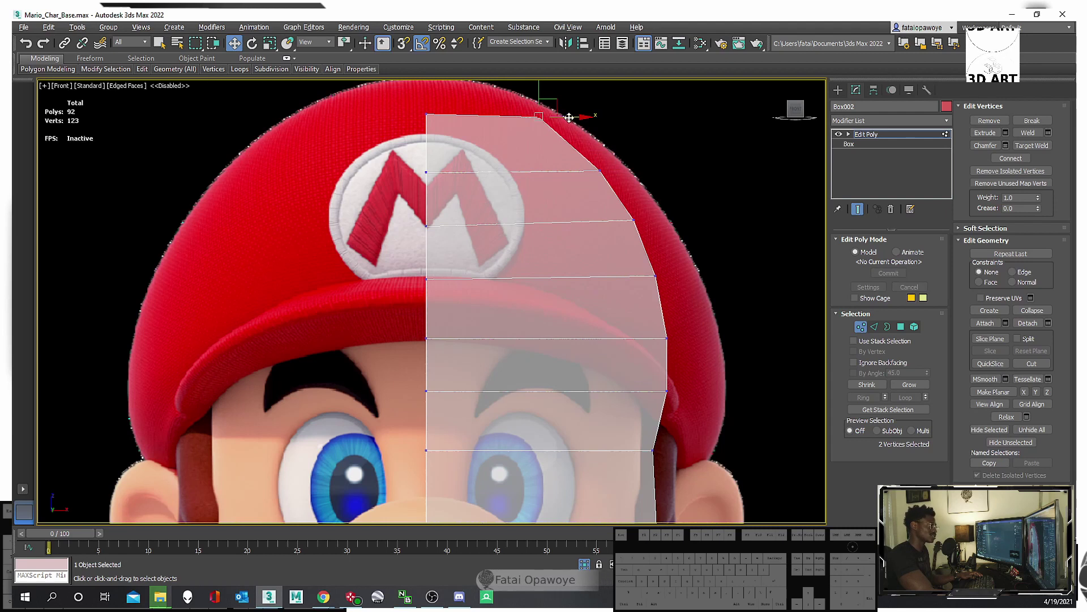
Move the outer vertices at the very bottom of the head inward to narrow the chin.
{"action": "scroll", "coordinate": [447, 139], "scroll_direction": "down", "scroll_amount": 5}
{"action": "scroll", "coordinate": [447, 274], "scroll_direction": "up", "scroll_amount": 6}
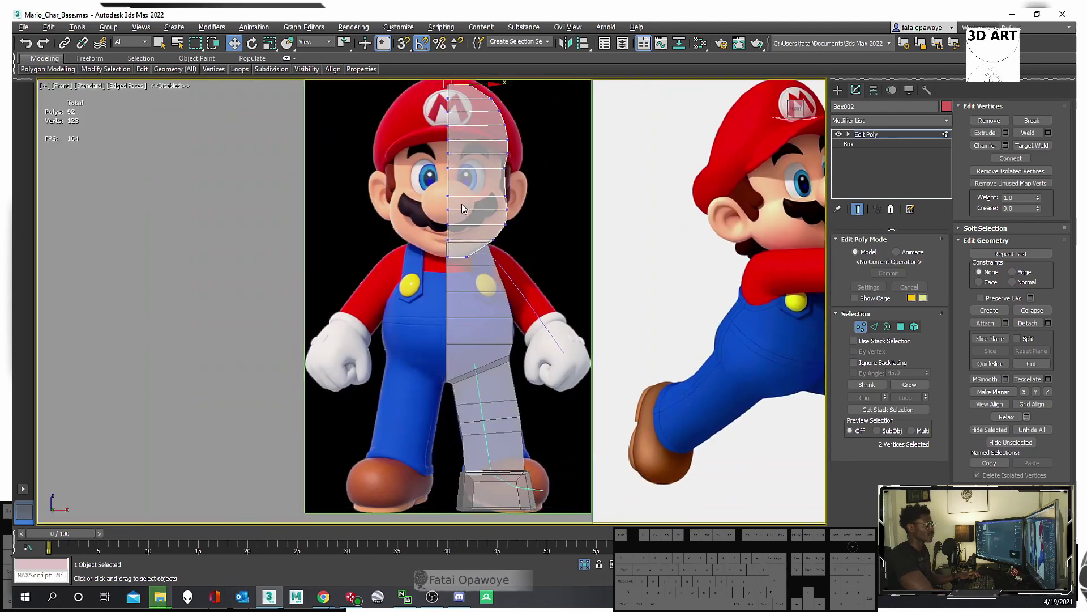
{"action": "left_click_drag", "start_coordinate": [513, 435], "coordinate": [476, 422]}
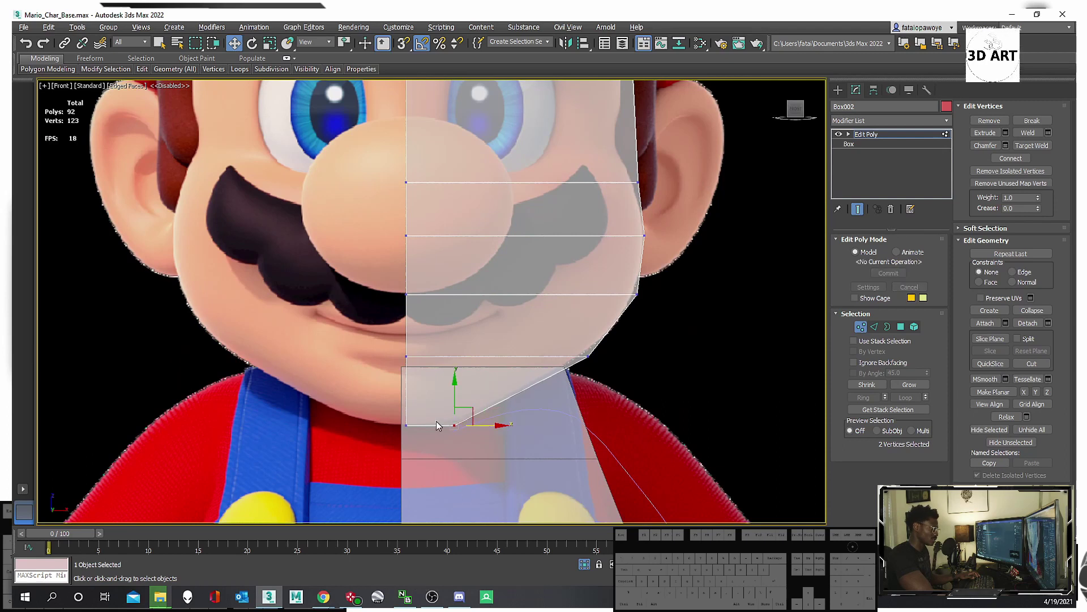
{"action": "scroll", "coordinate": [474, 376], "scroll_direction": "down", "scroll_amount": 4}
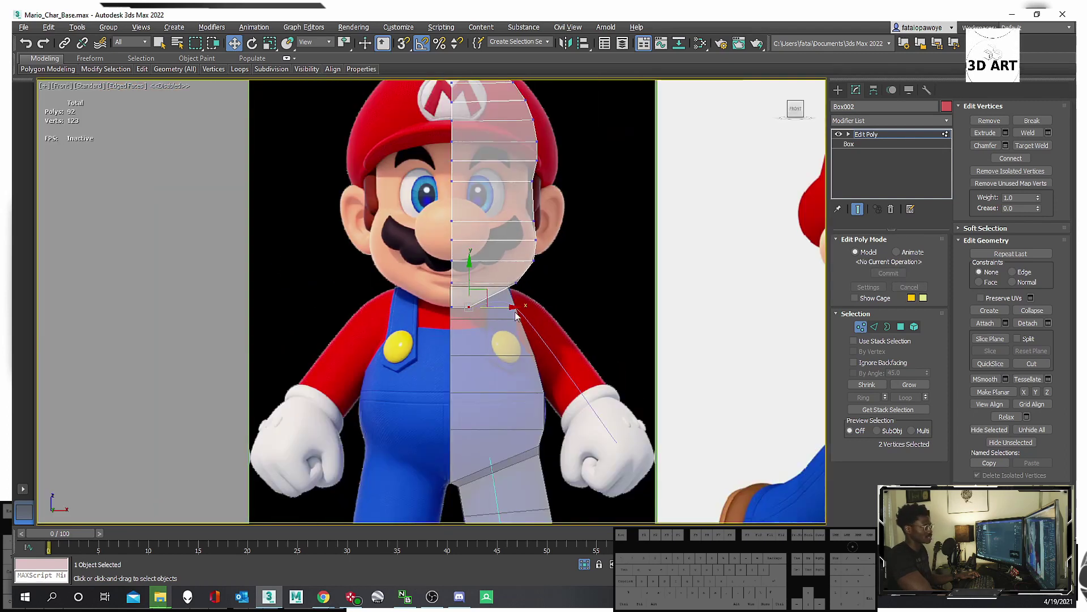
{"action": "middle_click_drag", "start_coordinate": [486, 340], "coordinate": [474, 453]}
{"action": "scroll", "coordinate": [503, 351], "scroll_direction": "up", "scroll_amount": 4}
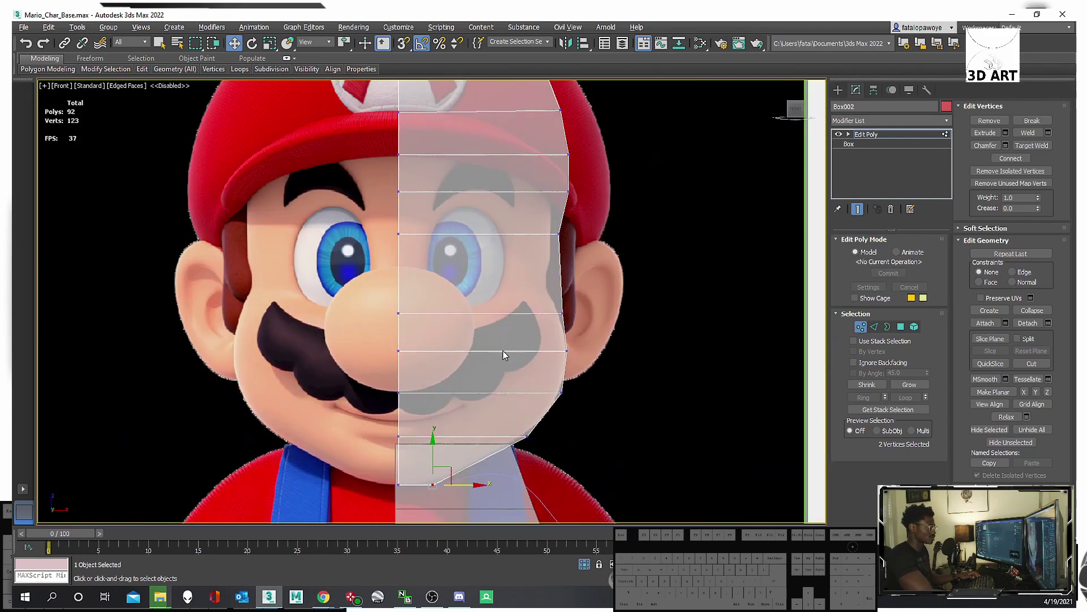
Try several placements of a horizontal edge loop across the lower part of the eye, undoing each one.
{"action": "middle_click_drag", "start_coordinate": [570, 273], "coordinate": [569, 313]}
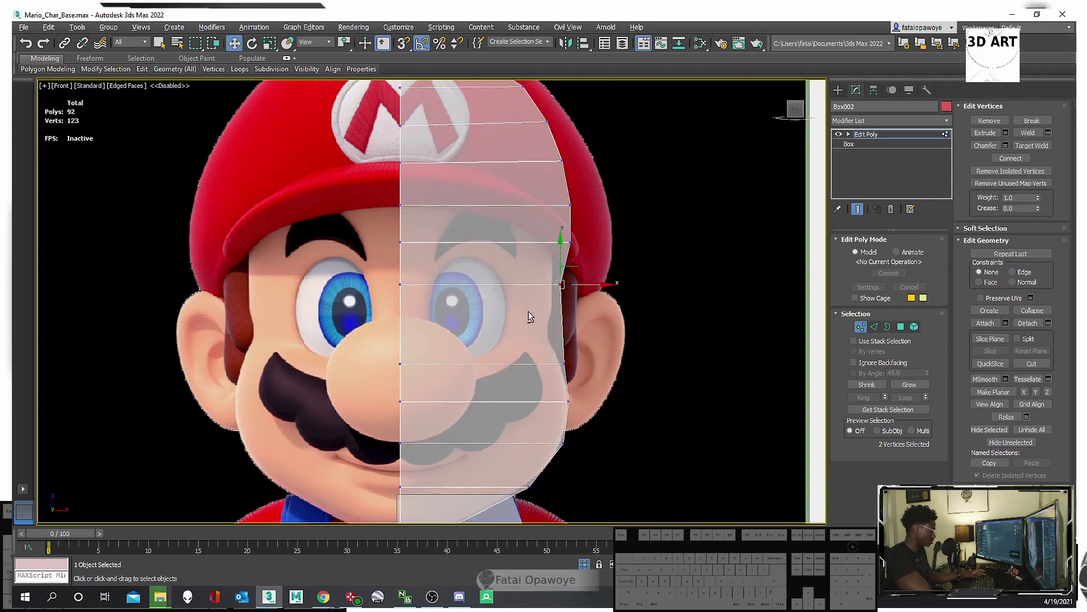
{"action": "key", "text": "shift+alt+w"}
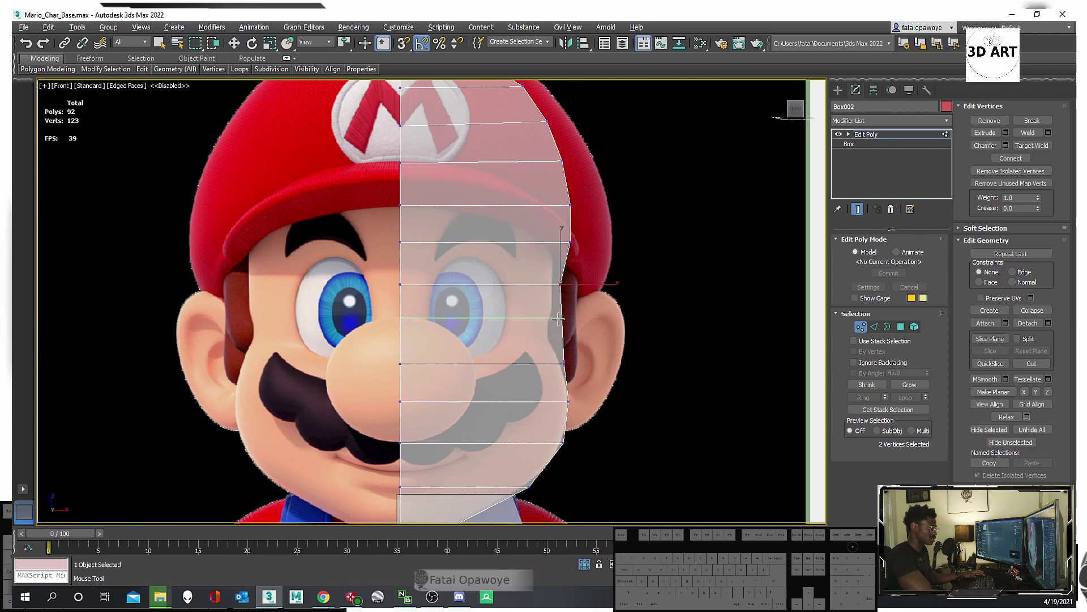
{"action": "left_click", "coordinate": [558, 319]}
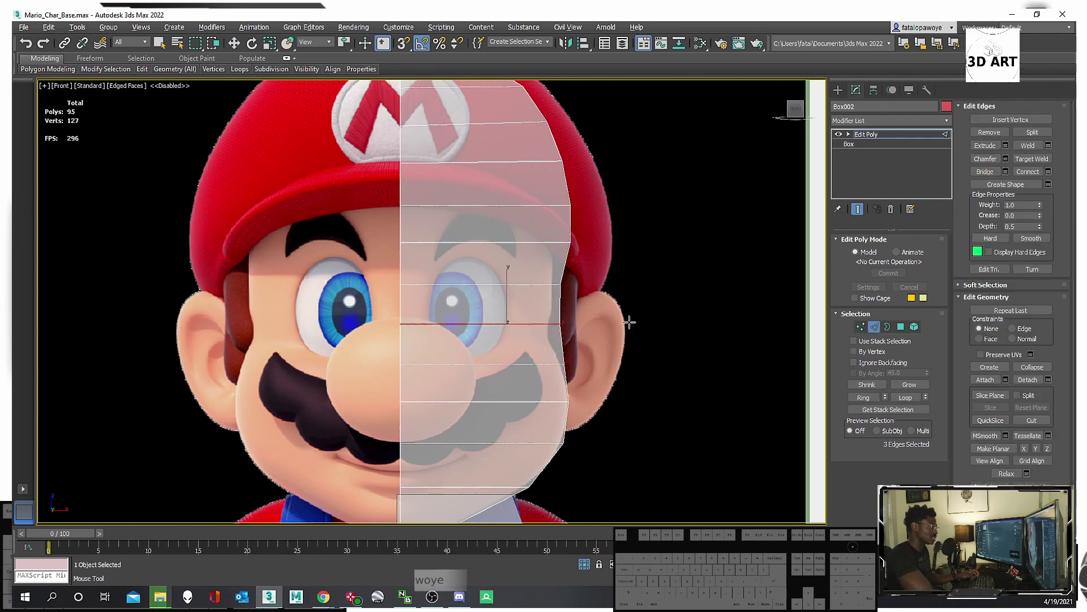
{"action": "scroll", "coordinate": [562, 321], "scroll_direction": "up", "scroll_amount": 5}
{"action": "key", "text": "ctrl+z"}
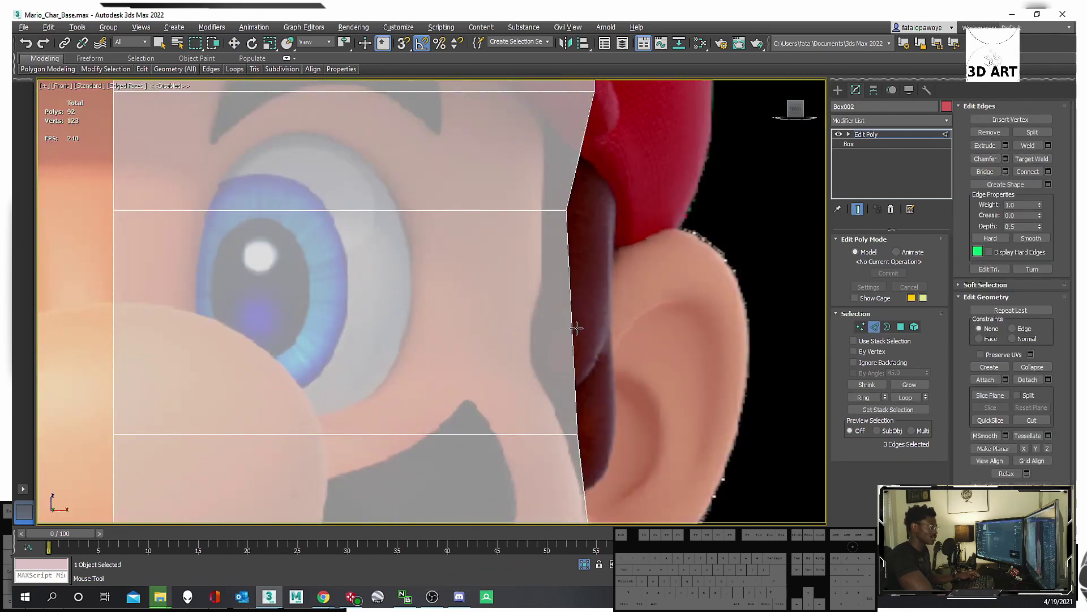
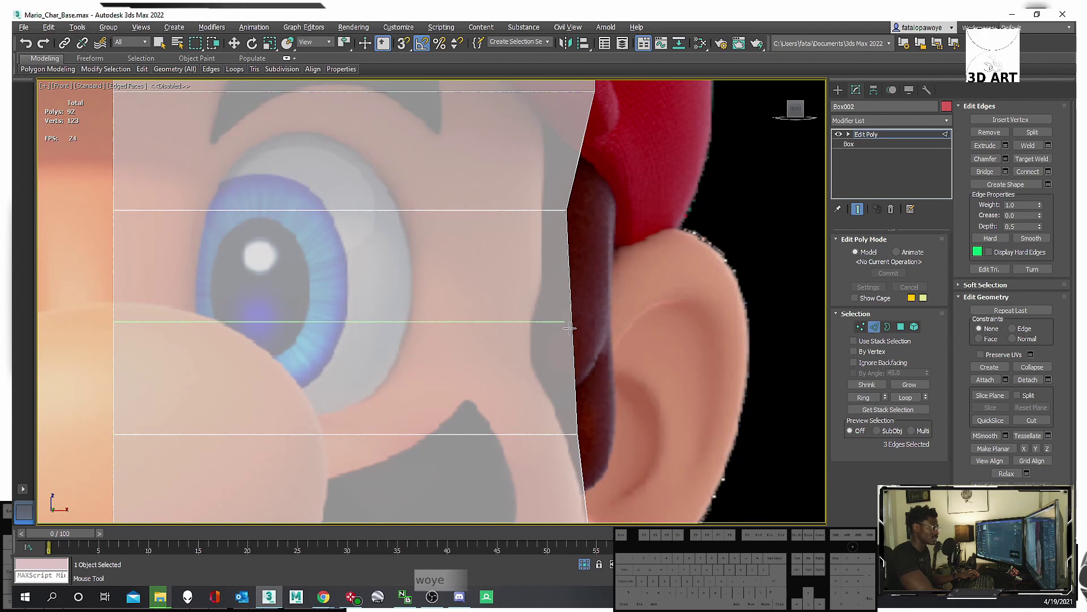
{"action": "left_click", "coordinate": [569, 327]}
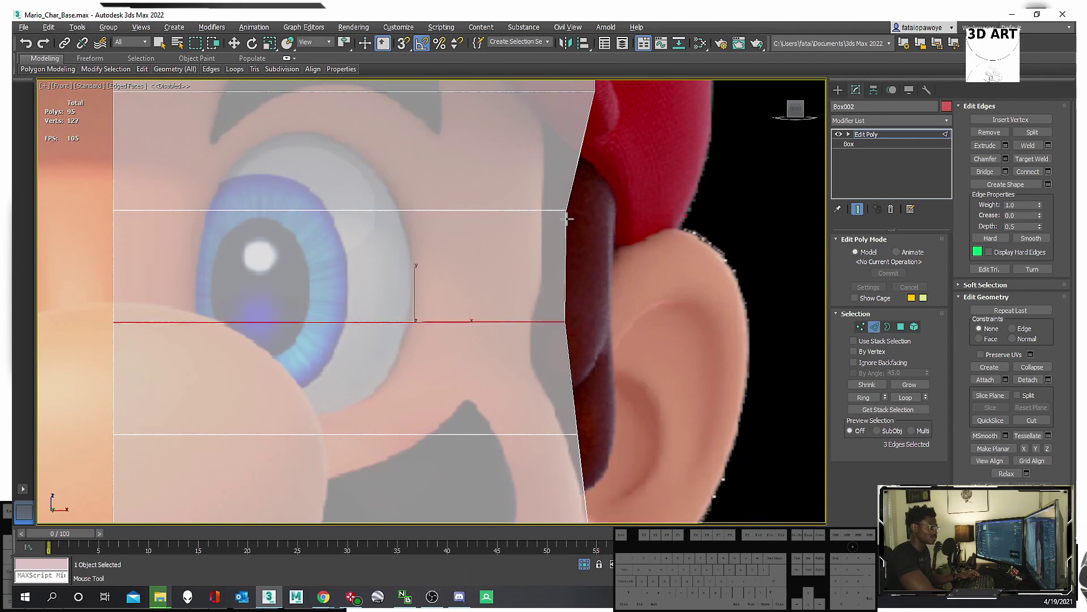
{"action": "key", "text": "ctrl+z"}
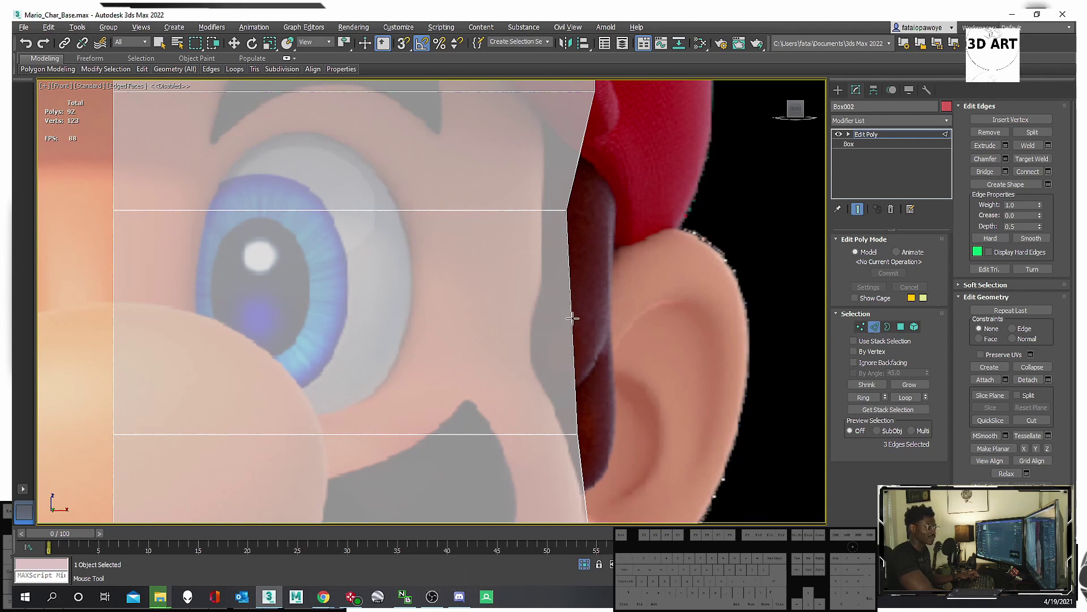
{"action": "left_click", "coordinate": [570, 322]}
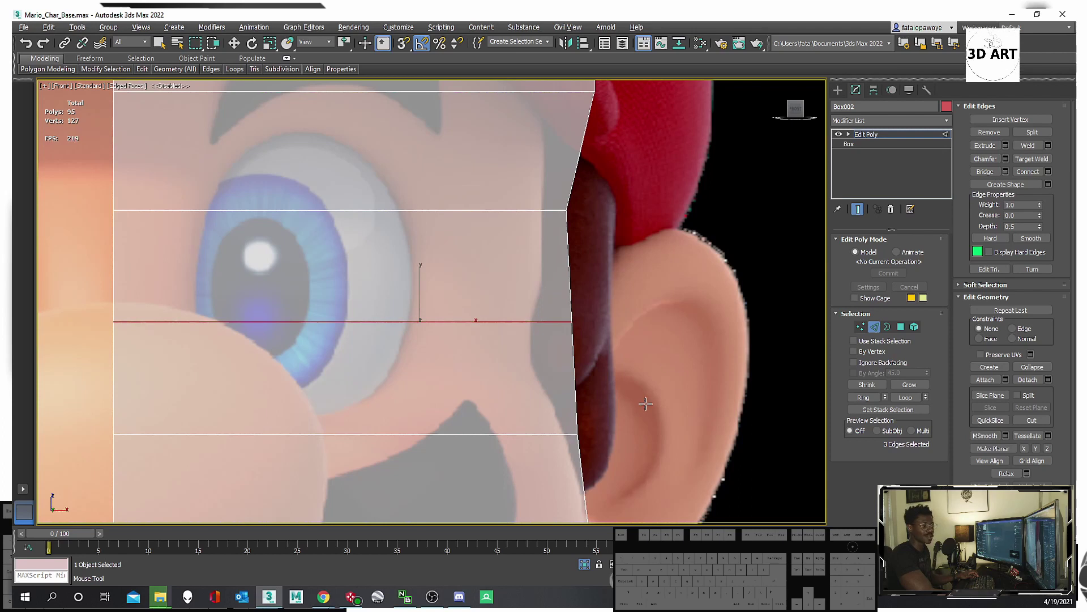
{"action": "key", "text": "ctrl+z"}
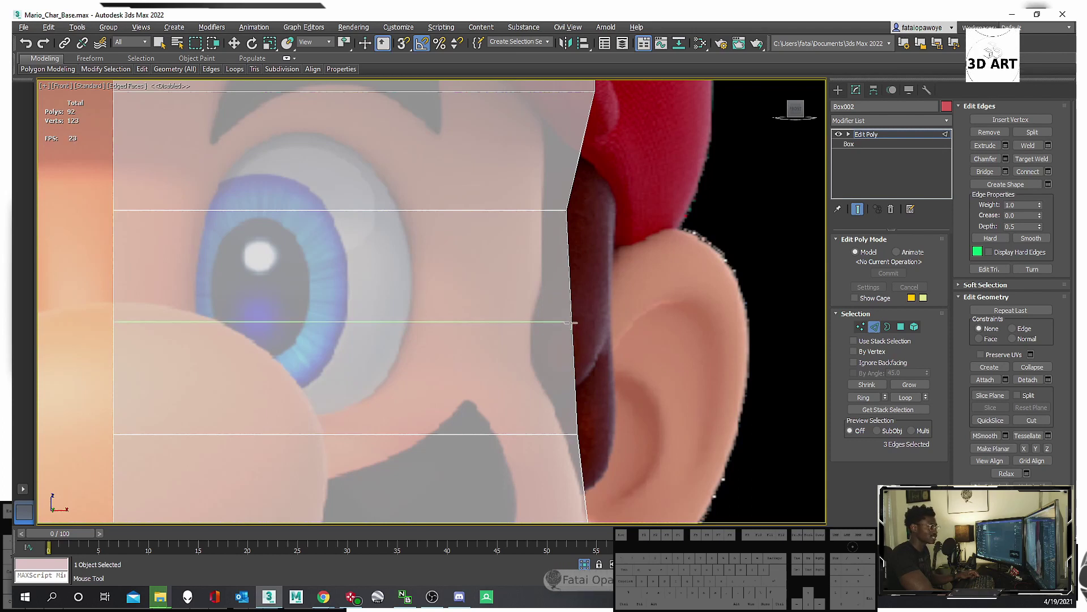
Insert a horizontal edge loop across the lower part of the eye and nudge its outer vertices slightly outward.
{"action": "left_click", "coordinate": [571, 322]}
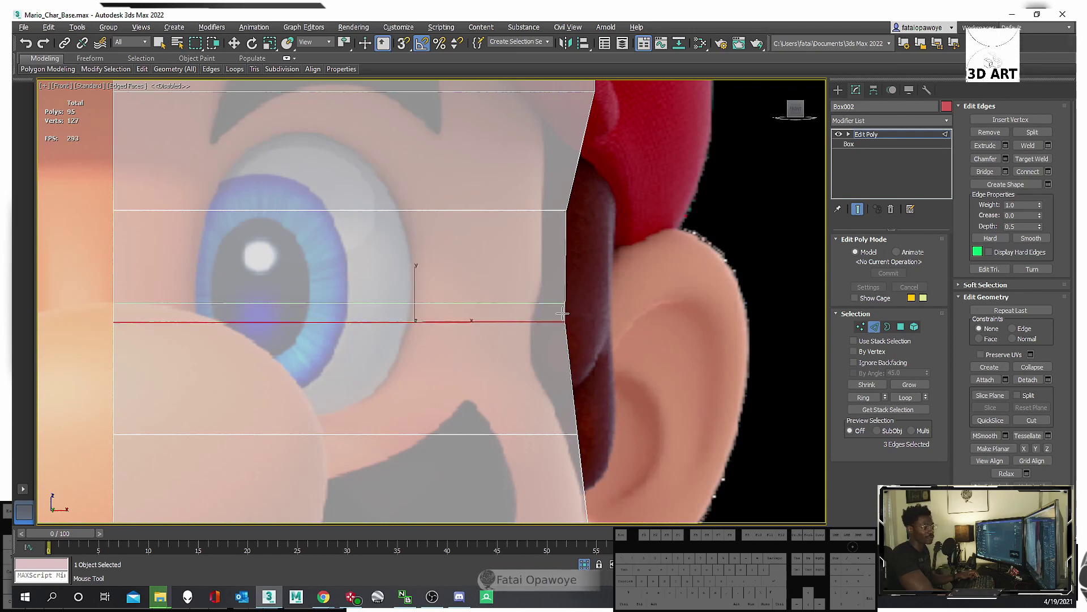
{"action": "scroll", "coordinate": [567, 351], "scroll_direction": "up", "scroll_amount": 3}
{"action": "key", "text": "1"}
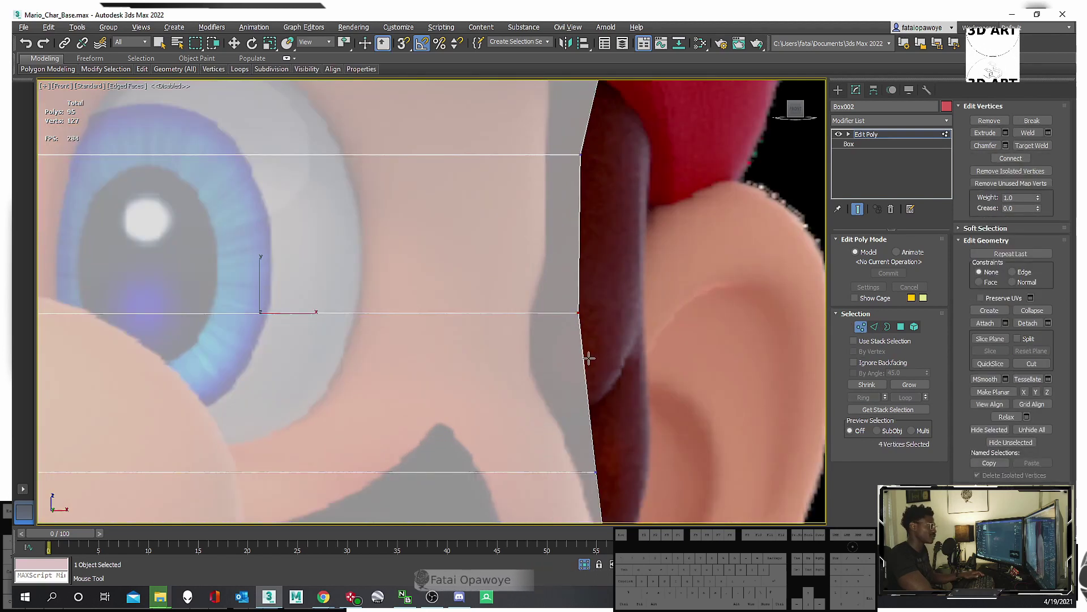
{"action": "left_click_drag", "start_coordinate": [591, 275], "coordinate": [552, 340]}
{"action": "key", "text": "w"}
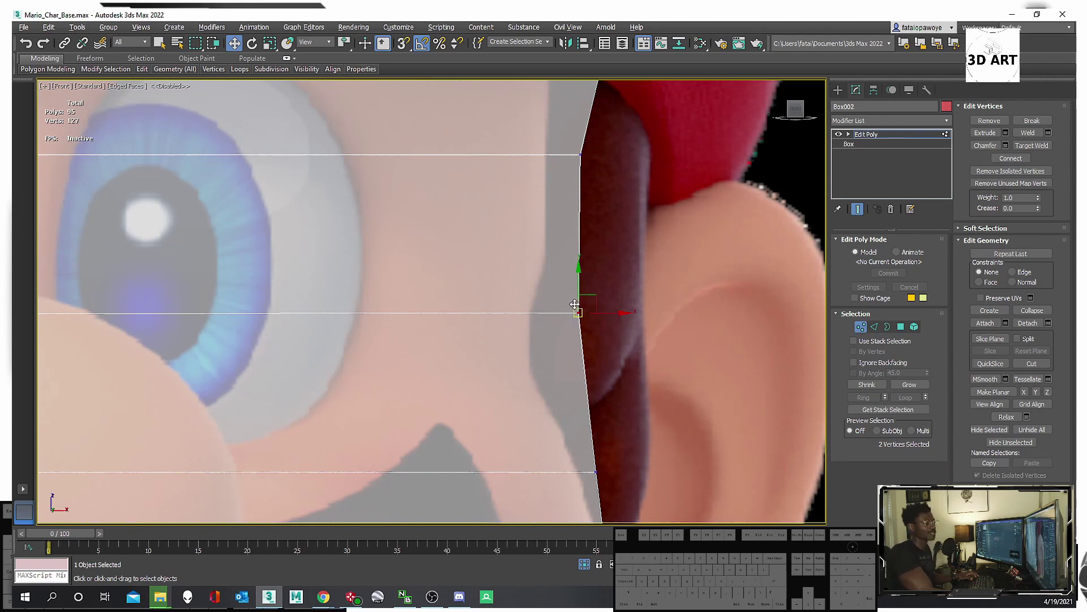
{"action": "left_click_drag", "start_coordinate": [599, 309], "coordinate": [603, 310]}
{"action": "scroll", "coordinate": [589, 294], "scroll_direction": "down", "scroll_amount": 5}
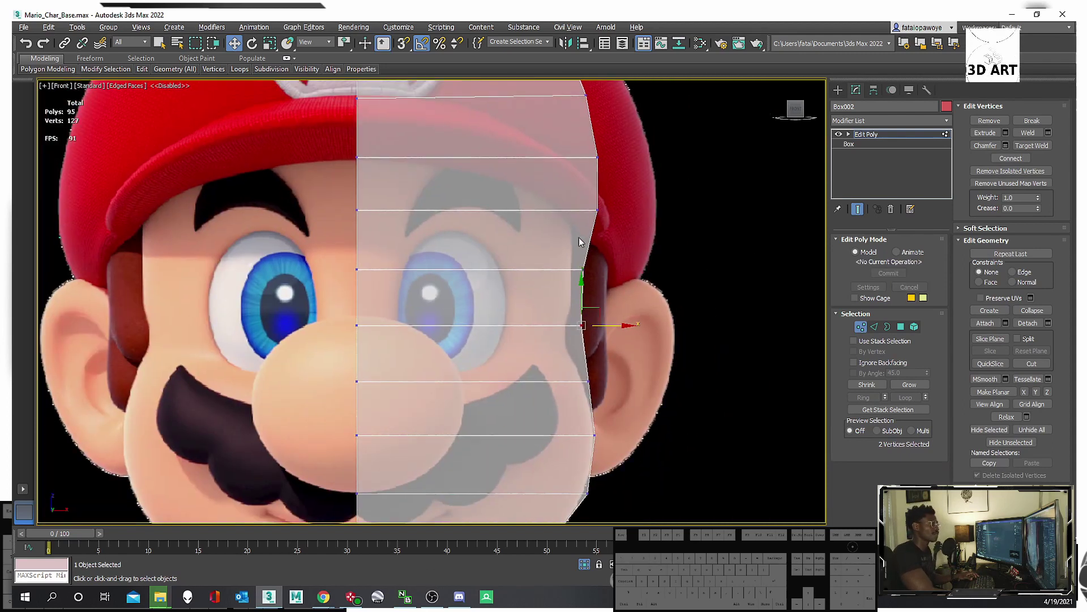
Create a new box over the side of the head at eye level, next to the ear in the front reference.
{"action": "scroll", "coordinate": [607, 309], "scroll_direction": "down", "scroll_amount": 4}
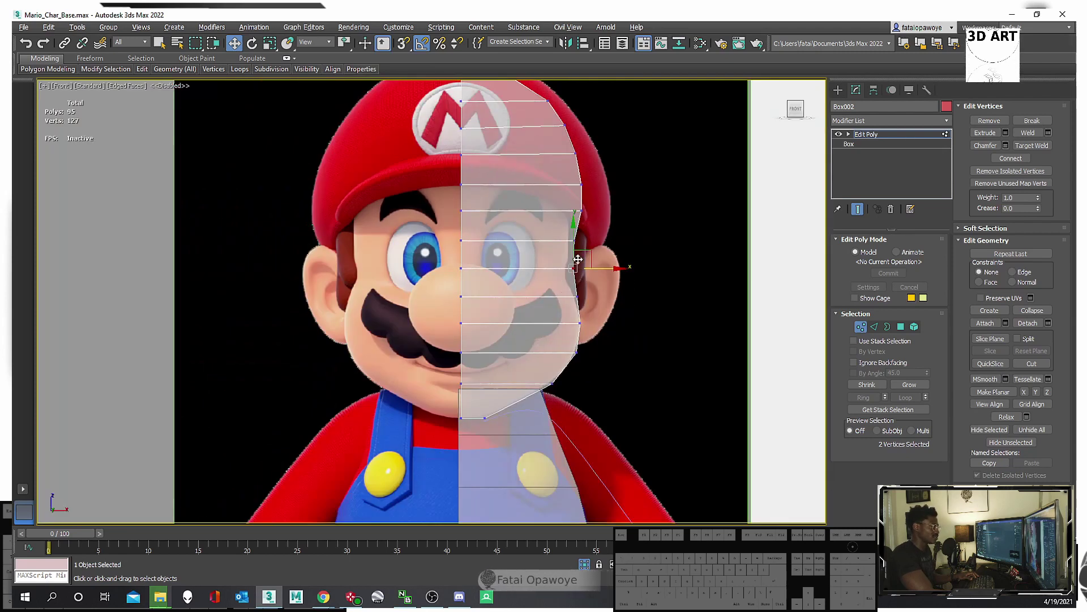
{"action": "scroll", "coordinate": [578, 270], "scroll_direction": "up", "scroll_amount": 5}
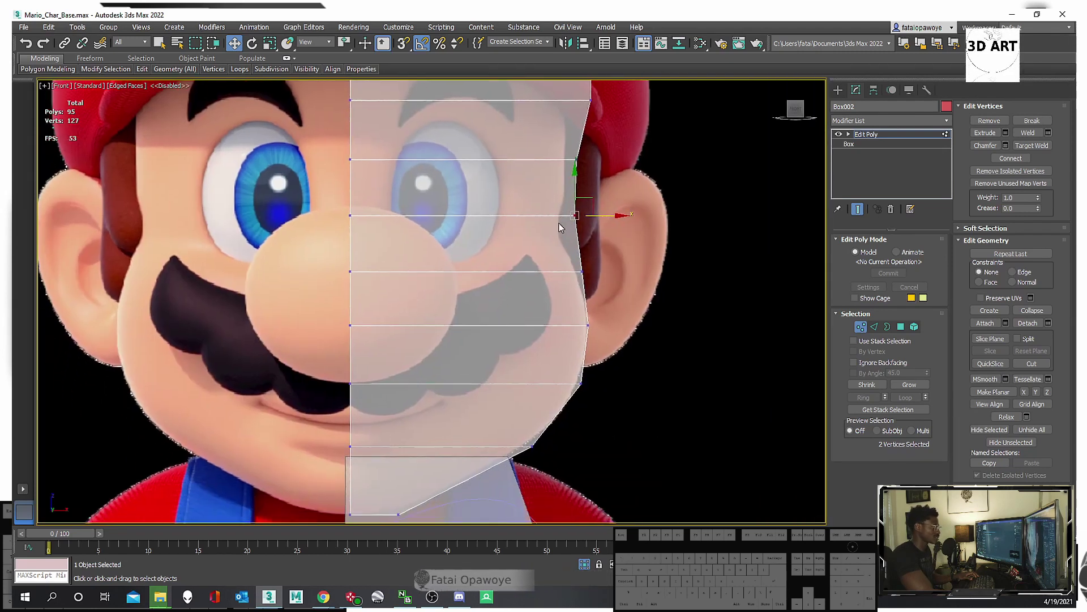
{"action": "middle_click_drag", "start_coordinate": [521, 228], "coordinate": [488, 245]}
{"action": "scroll", "coordinate": [413, 245], "scroll_direction": "down", "scroll_amount": 2}
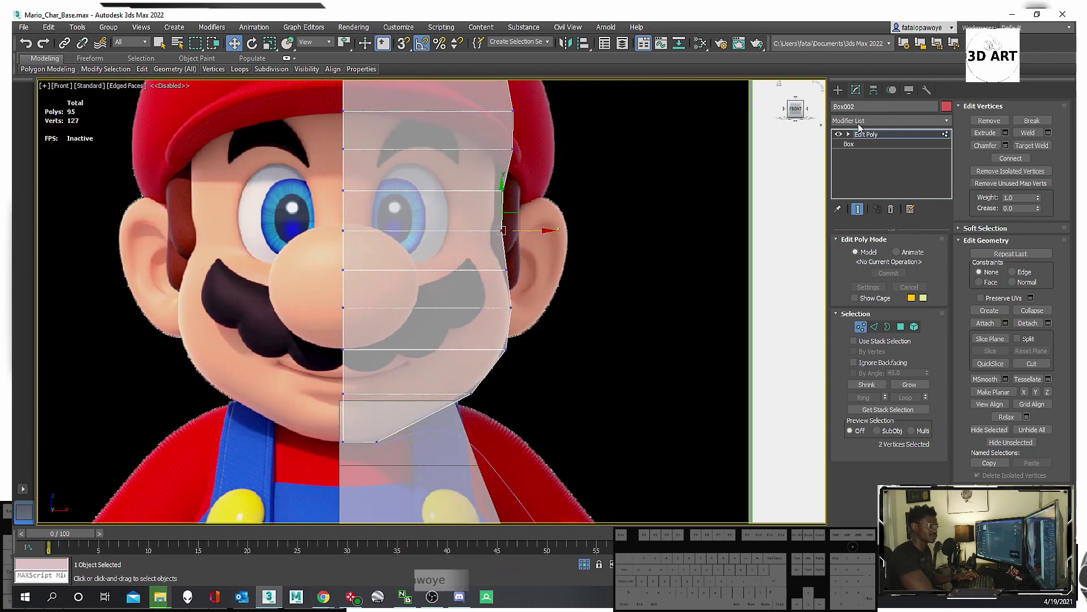
{"action": "left_click", "coordinate": [839, 90]}
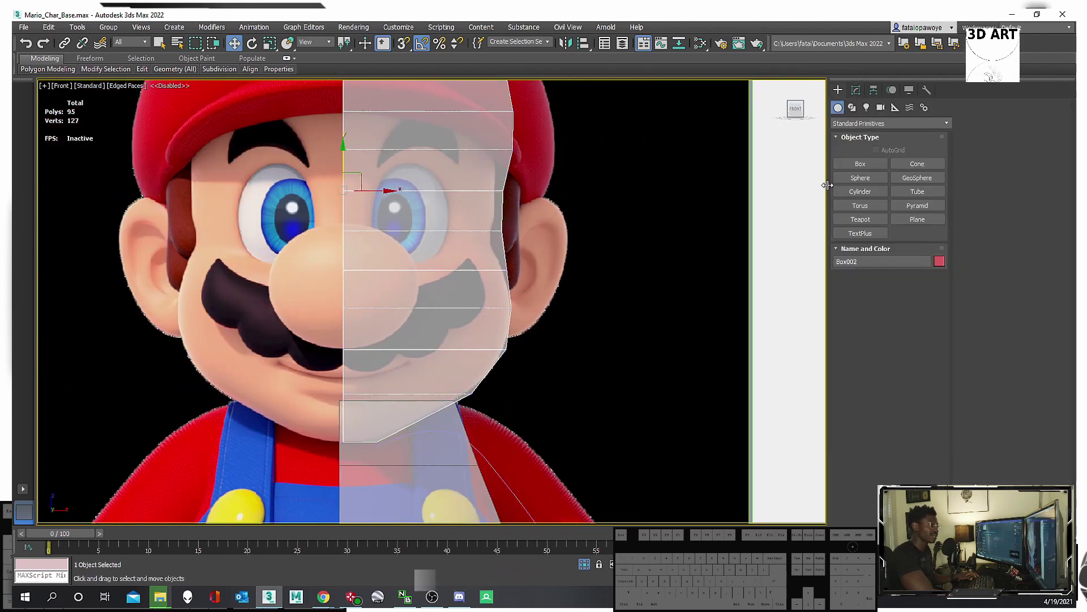
{"action": "left_click", "coordinate": [860, 164]}
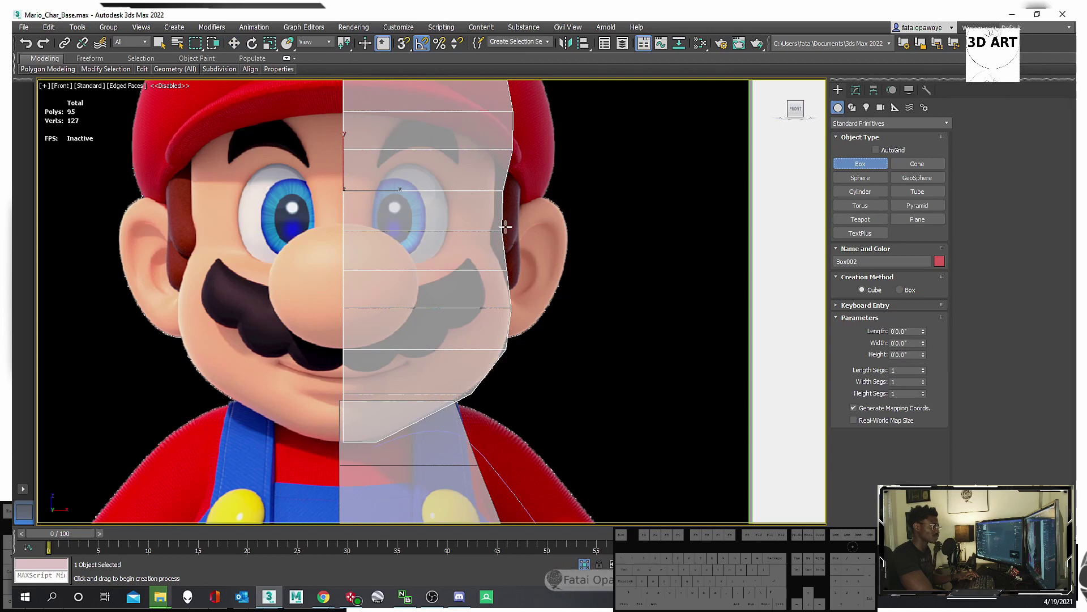
{"action": "left_click_drag", "start_coordinate": [499, 207], "coordinate": [509, 259]}
{"action": "key", "text": "w"}
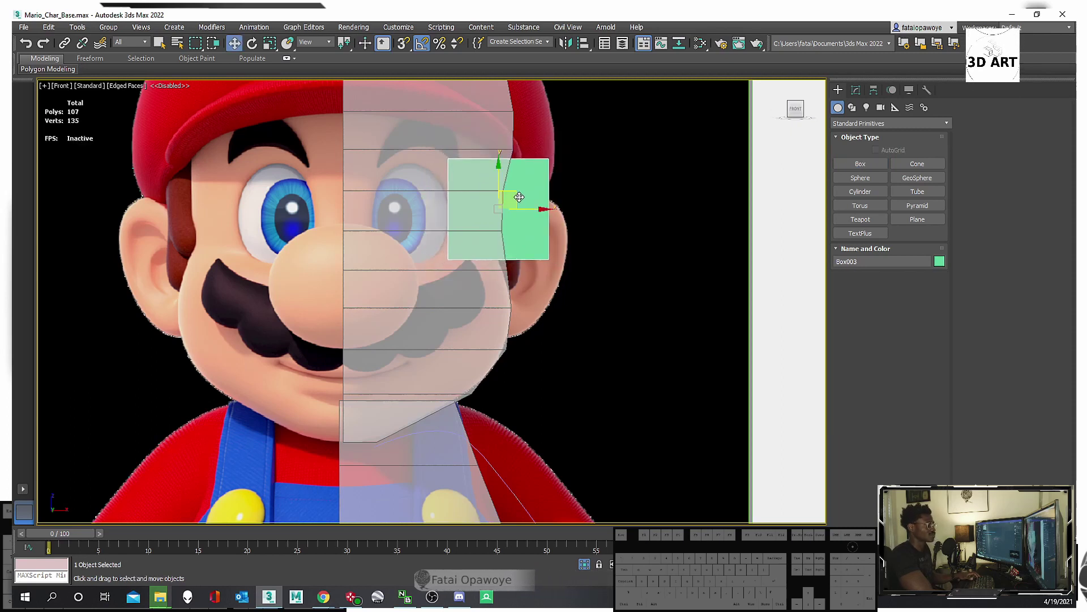
Move the new box down over the ear in the front reference and make it see-through.
{"action": "left_click_drag", "start_coordinate": [519, 199], "coordinate": [540, 276]}
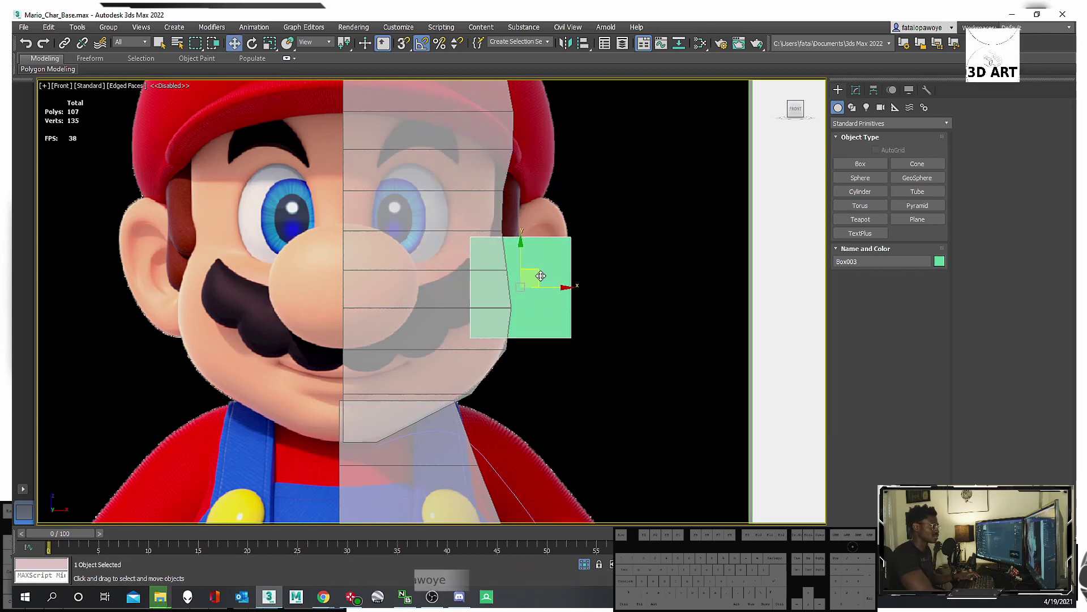
{"action": "middle_click_drag", "start_coordinate": [529, 269], "coordinate": [545, 286]}
{"action": "scroll", "coordinate": [529, 272], "scroll_direction": "up", "scroll_amount": 3}
{"action": "scroll", "coordinate": [529, 273], "scroll_direction": "down", "scroll_amount": 1}
{"action": "key", "text": "alt+x"}
Resize the box to length 0'10.539", width 0'4.011" and height 0'10.068", and shift it up to cover the ear.
{"action": "left_click", "coordinate": [856, 89]}
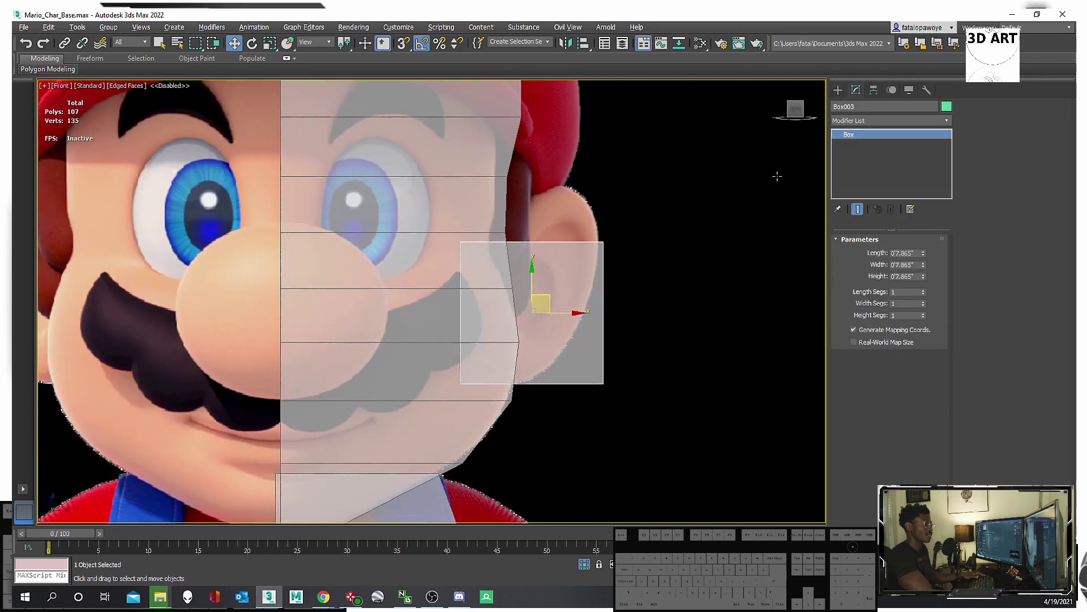
{"action": "left_click_drag", "start_coordinate": [923, 264], "coordinate": [913, 236]}
{"action": "left_click_drag", "start_coordinate": [539, 290], "coordinate": [540, 255]}
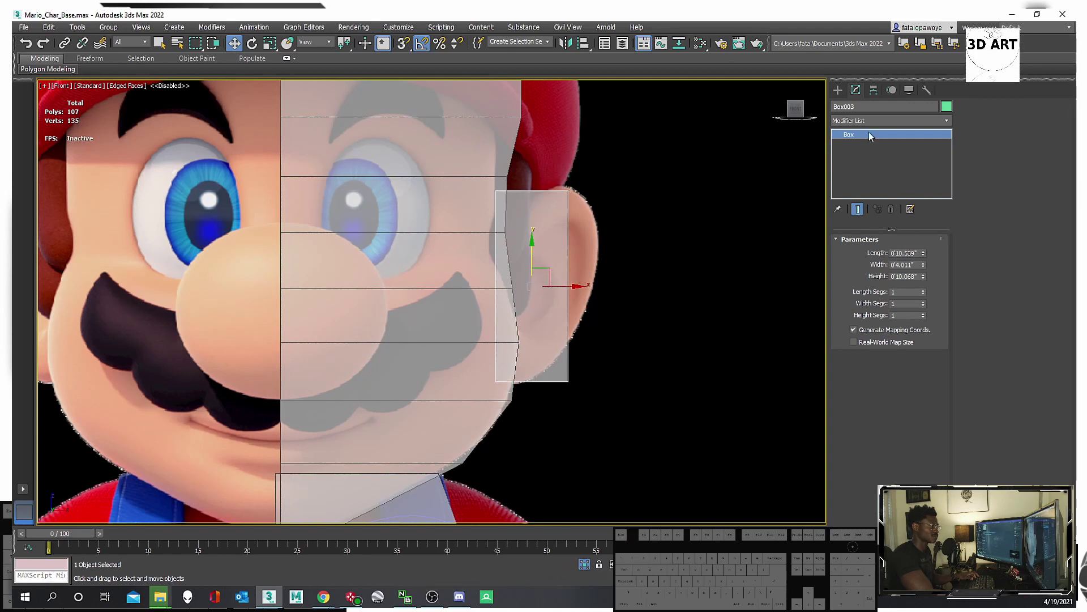
Apply an Edit Poly modifier to the box and delete all its polygons except the front one.
{"action": "left_click", "coordinate": [904, 121]}
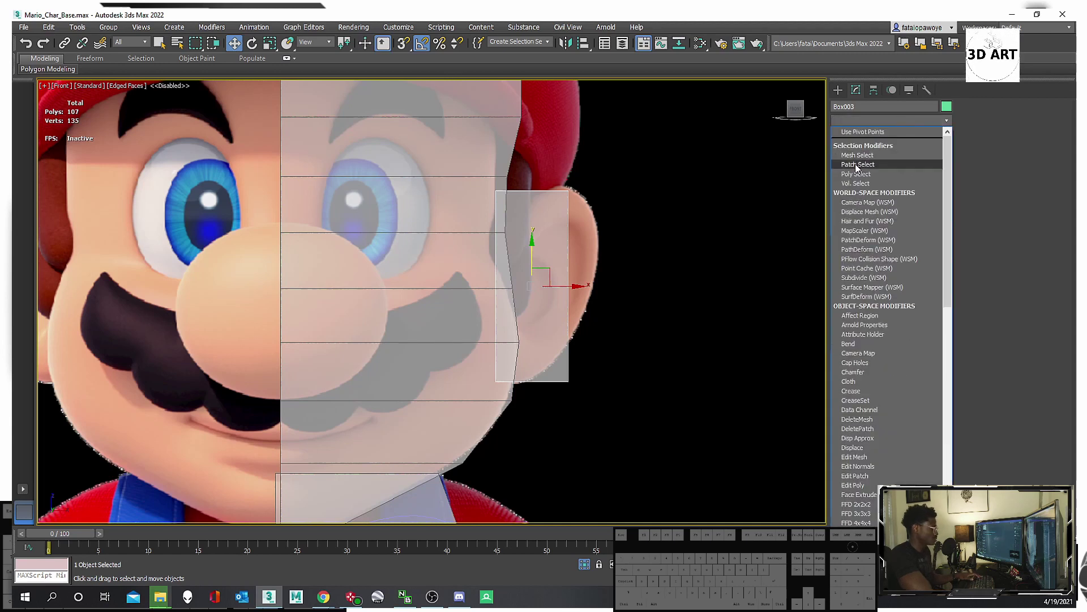
{"action": "key", "text": "e"}
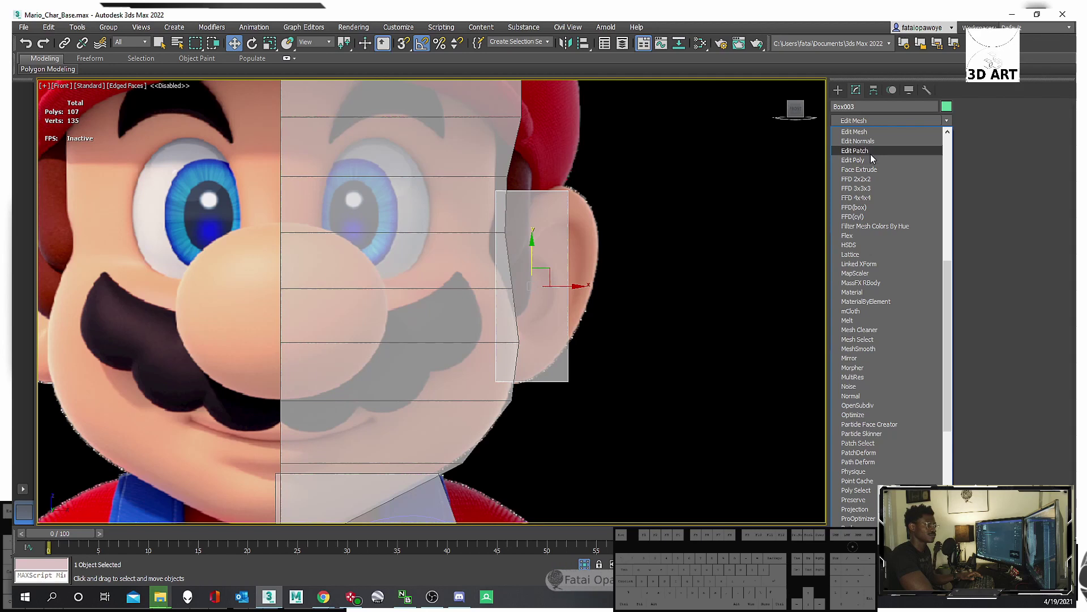
{"action": "left_click", "coordinate": [872, 161]}
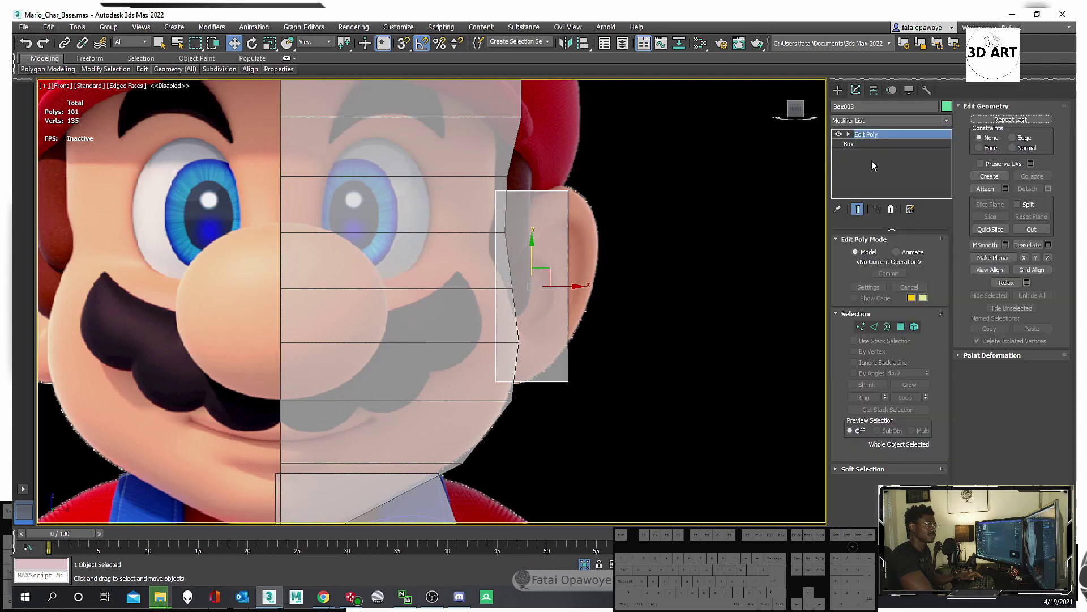
{"action": "left_click", "coordinate": [901, 326]}
{"action": "left_click_drag", "start_coordinate": [524, 264], "coordinate": [523, 230]}
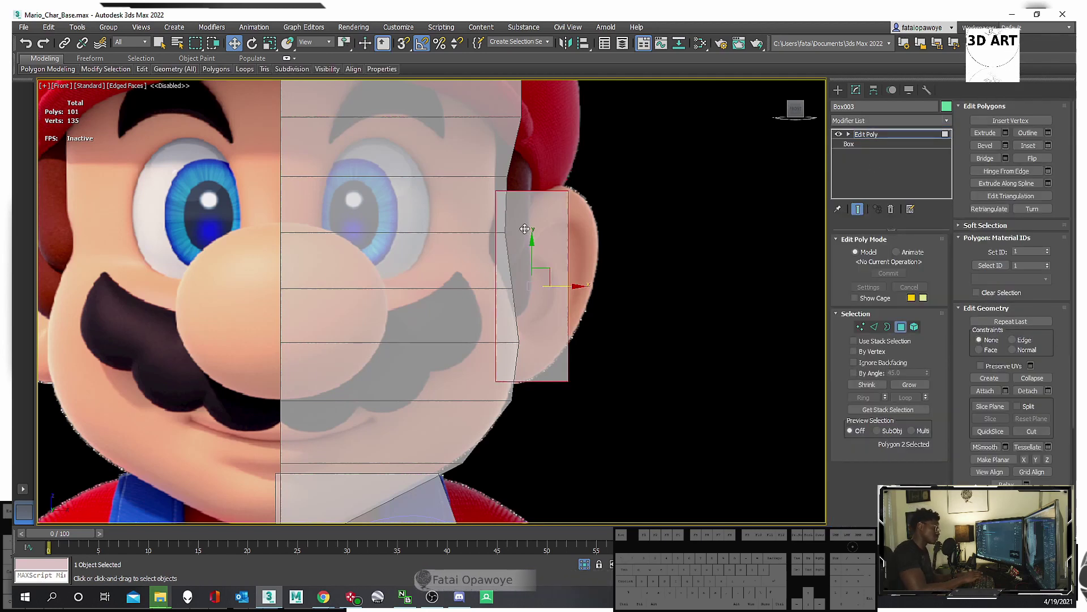
{"action": "middle_click_drag", "start_coordinate": [525, 229], "coordinate": [547, 237], "text": "alt"}
{"action": "key", "text": "Delete"}
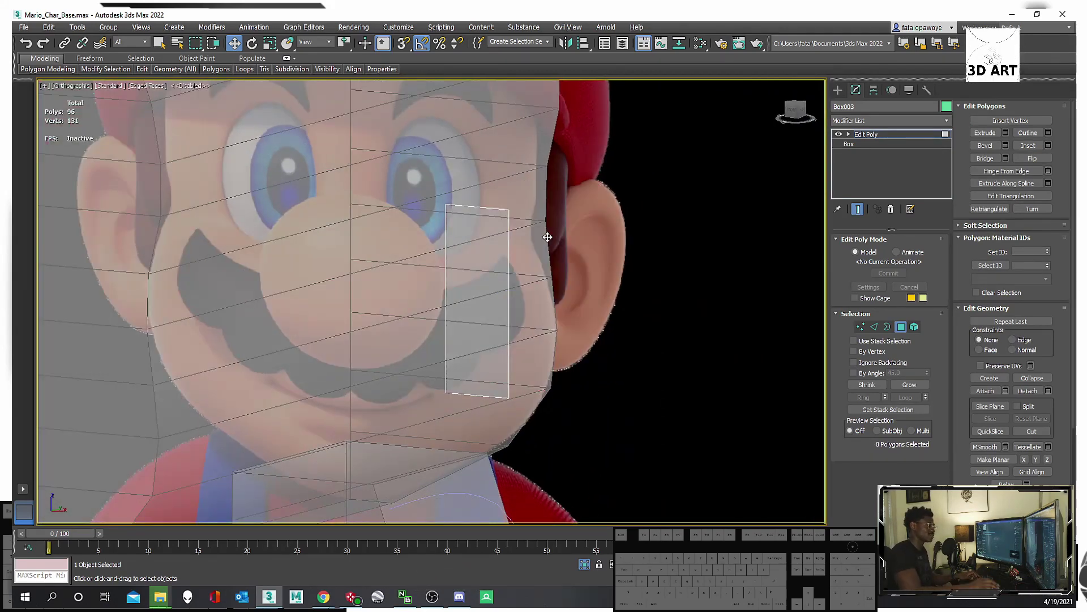
Move the upper outer corner vertex of the ear plane outward onto the ear's outline.
{"action": "key", "text": "f"}
{"action": "scroll", "coordinate": [521, 292], "scroll_direction": "up", "scroll_amount": 6}
{"action": "scroll", "coordinate": [494, 273], "scroll_direction": "down", "scroll_amount": 5}
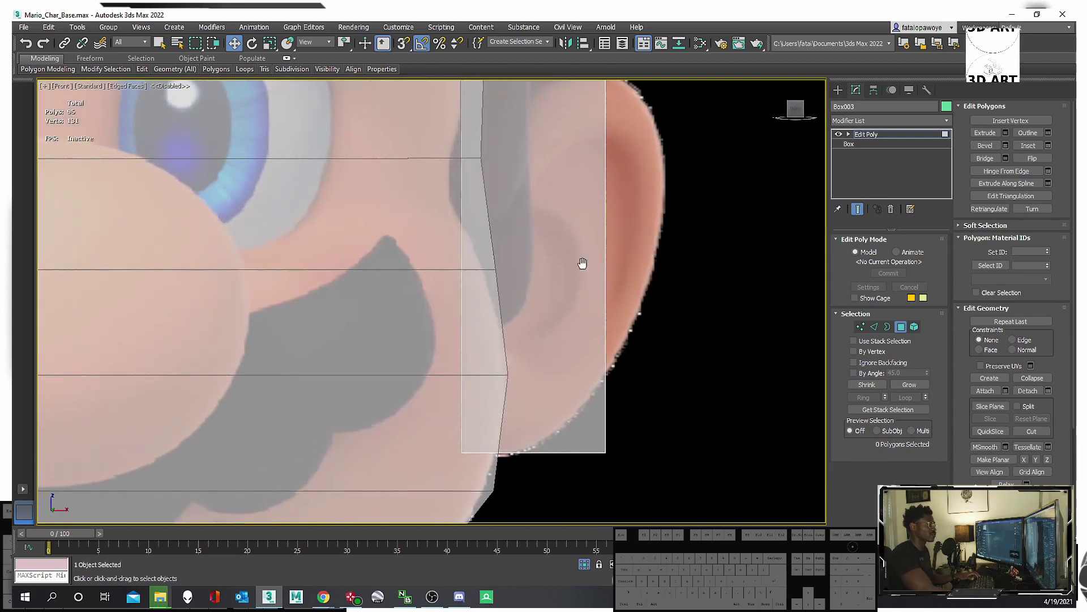
{"action": "key", "text": "1"}
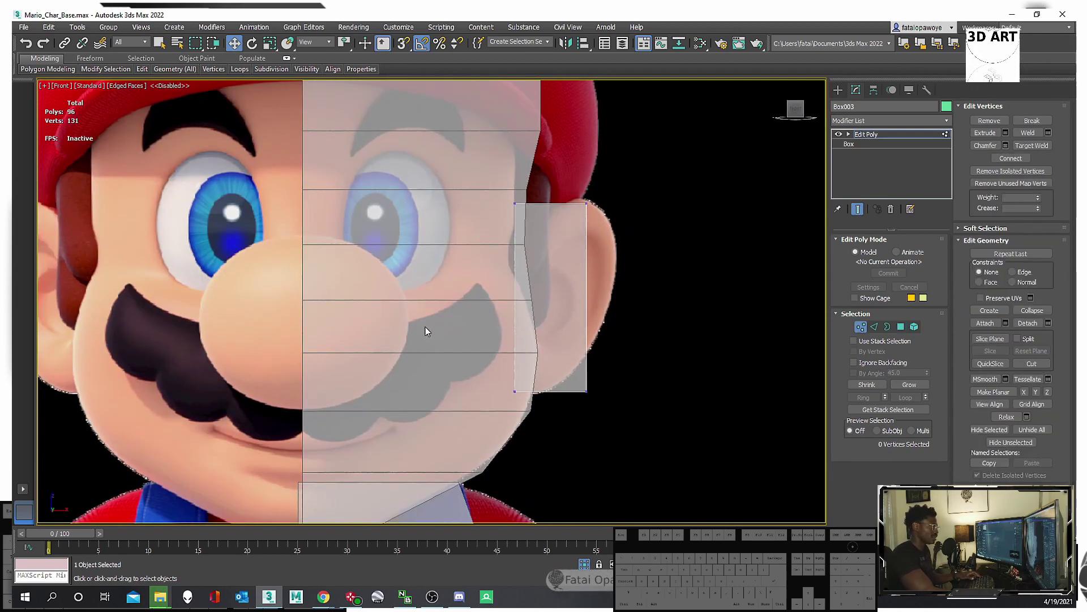
{"action": "left_click_drag", "start_coordinate": [573, 167], "coordinate": [593, 211]}
{"action": "scroll", "coordinate": [600, 240], "scroll_direction": "up", "scroll_amount": 4}
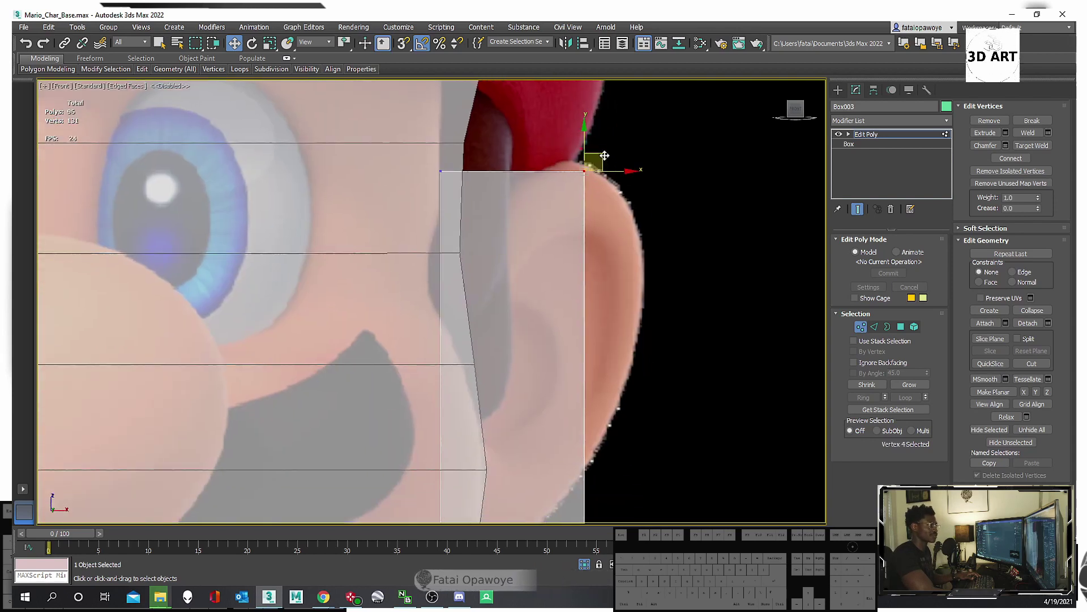
{"action": "left_click_drag", "start_coordinate": [605, 156], "coordinate": [657, 170]}
{"action": "scroll", "coordinate": [551, 217], "scroll_direction": "down", "scroll_amount": 3}
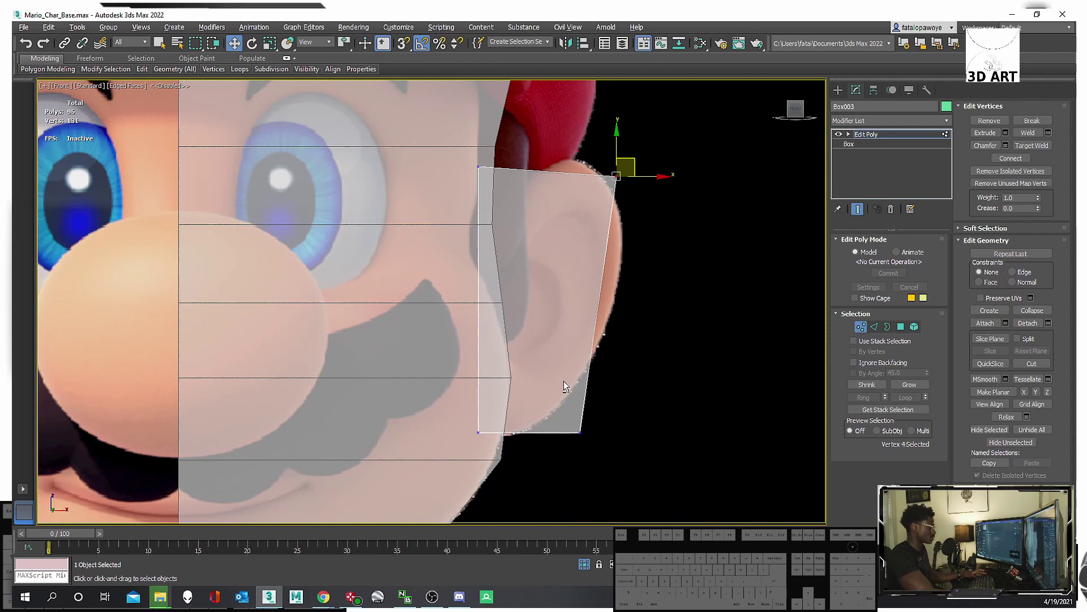
Insert four horizontal edge loops with SwiftLoop, spaced from the upper ear to the earlobe.
{"action": "key", "text": "alt+1"}
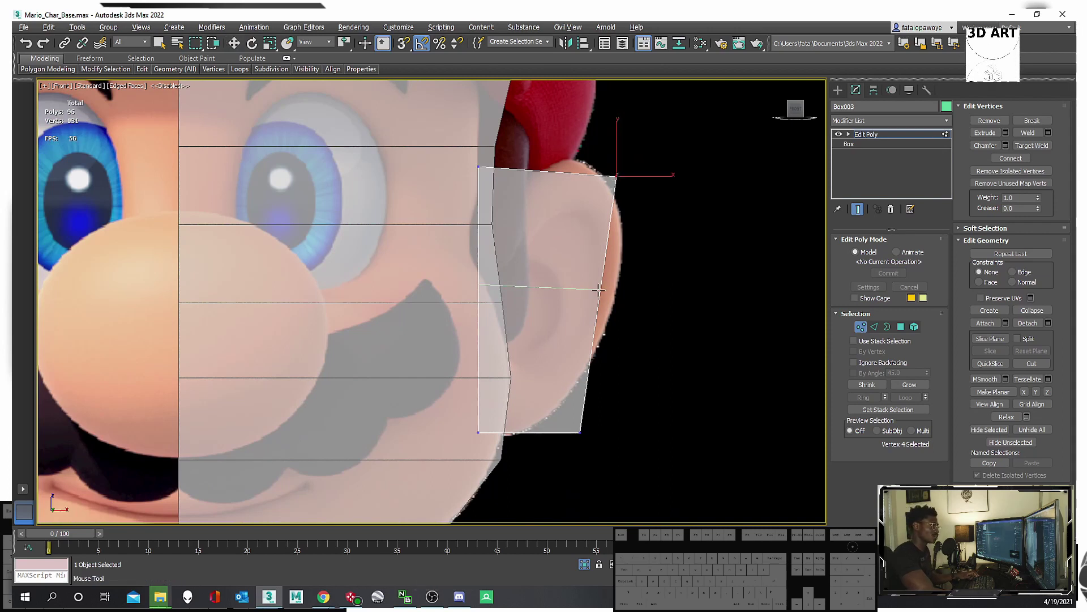
{"action": "left_click", "coordinate": [599, 289]}
{"action": "left_click", "coordinate": [587, 355]}
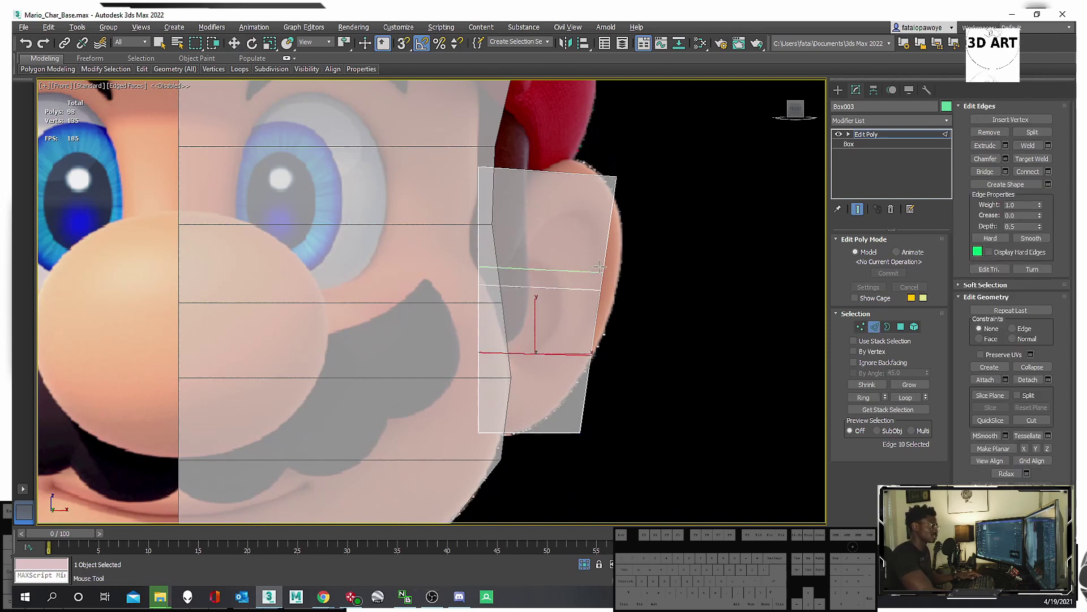
{"action": "left_click", "coordinate": [603, 240]}
{"action": "left_click", "coordinate": [584, 405]}
{"action": "key", "text": "w"}
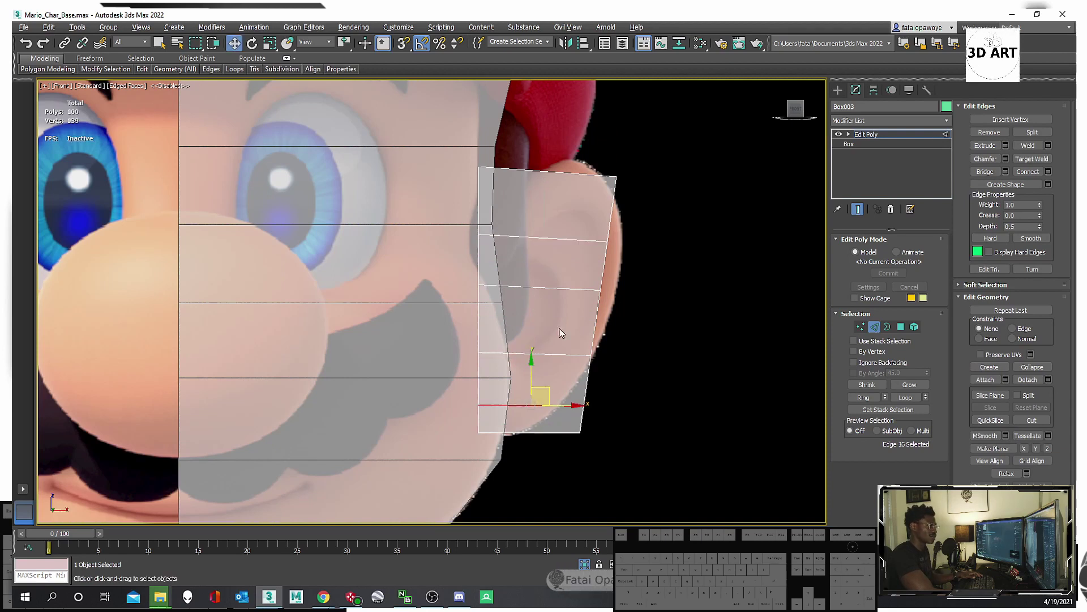
Move the outer vertices of the four loops and the lower outer corner onto the curved outline of the ear.
{"action": "middle_click_drag", "start_coordinate": [561, 333], "coordinate": [559, 348]}
{"action": "key", "text": "1"}
{"action": "left_click_drag", "start_coordinate": [655, 296], "coordinate": [625, 230]}
{"action": "left_click", "coordinate": [598, 306]}
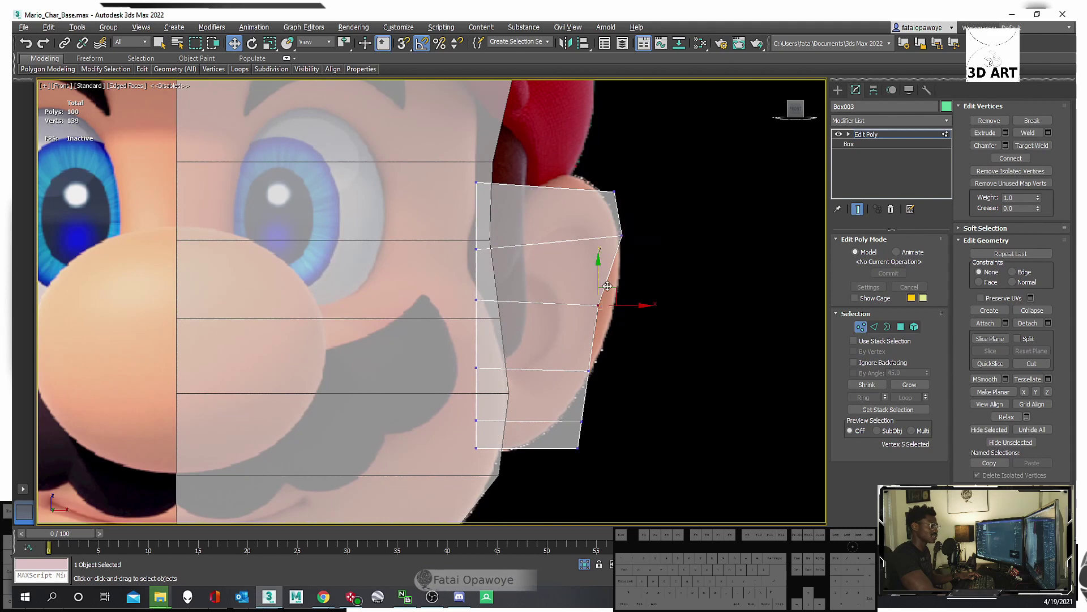
{"action": "left_click_drag", "start_coordinate": [607, 297], "coordinate": [630, 286]}
{"action": "left_click", "coordinate": [589, 371]}
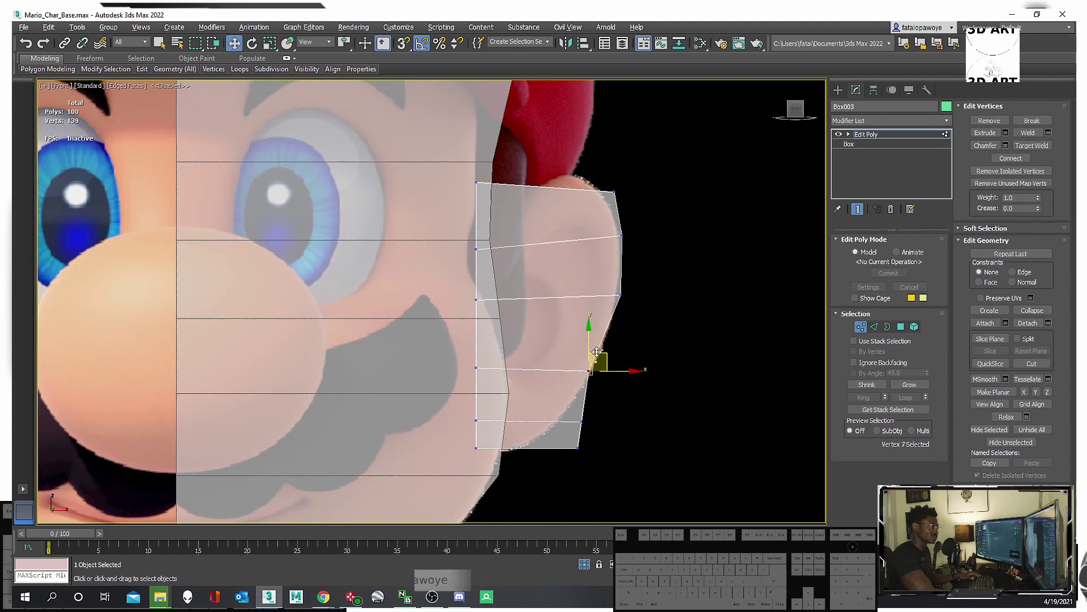
{"action": "left_click_drag", "start_coordinate": [603, 355], "coordinate": [607, 355]}
{"action": "left_click_drag", "start_coordinate": [557, 392], "coordinate": [580, 399]}
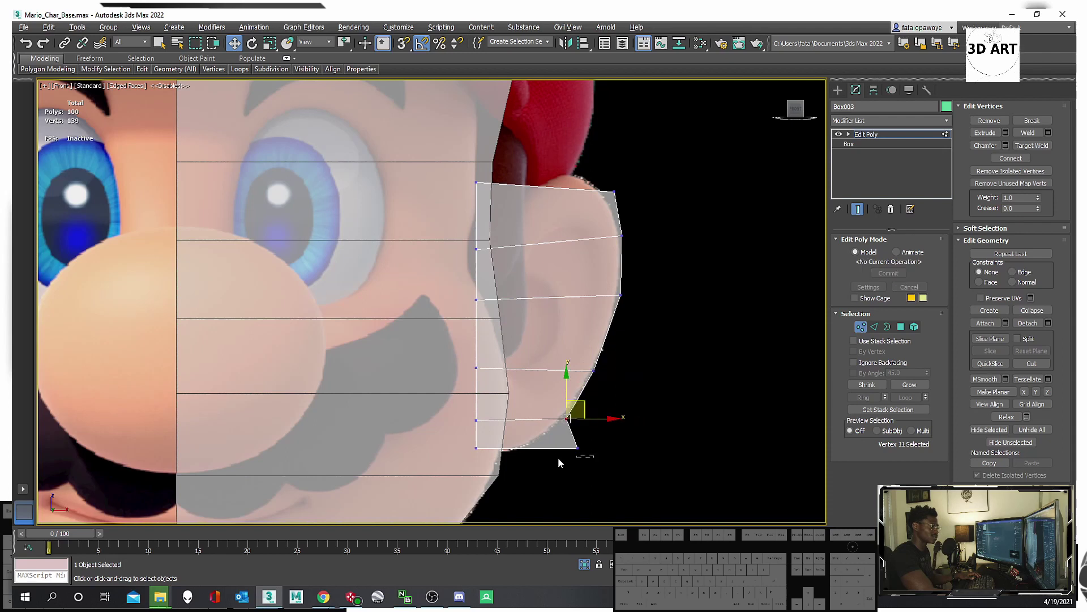
{"action": "left_click_drag", "start_coordinate": [589, 456], "coordinate": [549, 436]}
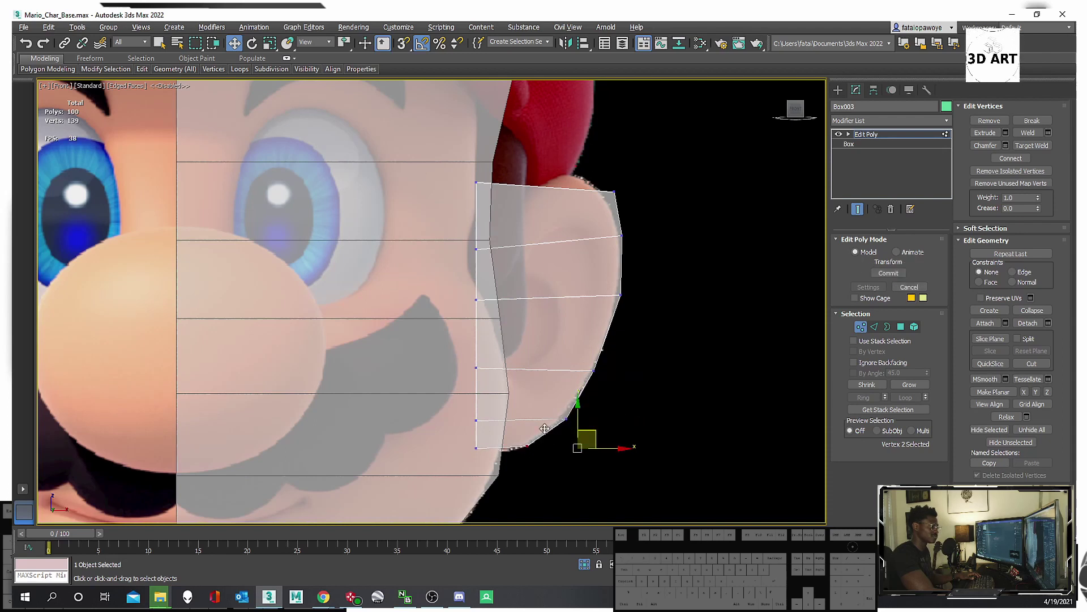
Move the ear mesh's topmost outer vertex up and inward to where the ear meets the cap.
{"action": "middle_click_drag", "start_coordinate": [578, 206], "coordinate": [577, 242]}
{"action": "left_click", "coordinate": [615, 229]}
{"action": "left_click_drag", "start_coordinate": [621, 230], "coordinate": [612, 210]}
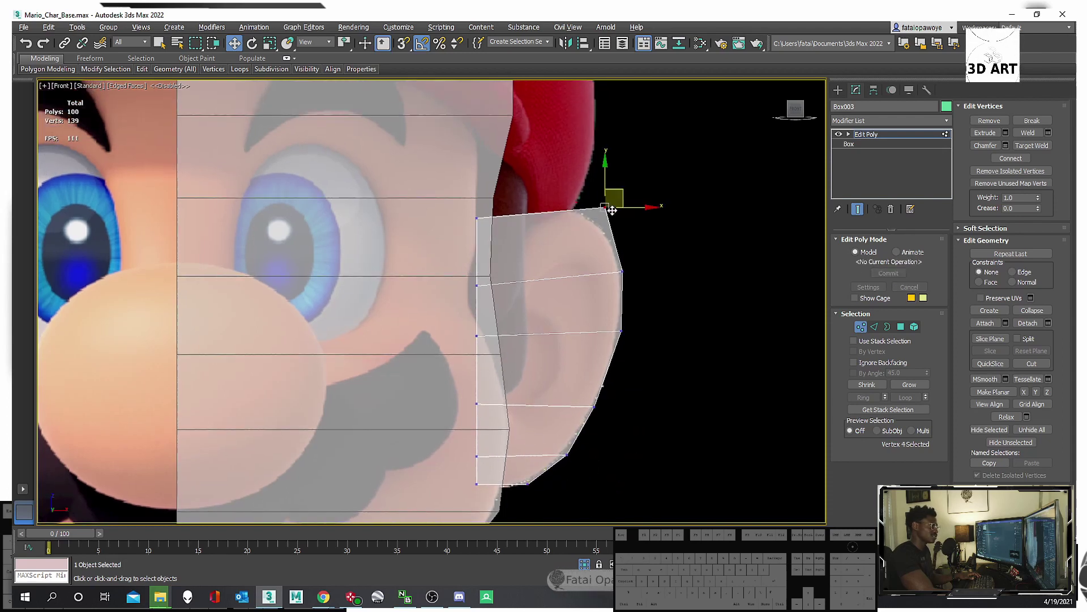
{"action": "key", "text": "ctrl+z"}
{"action": "left_click", "coordinate": [477, 218]}
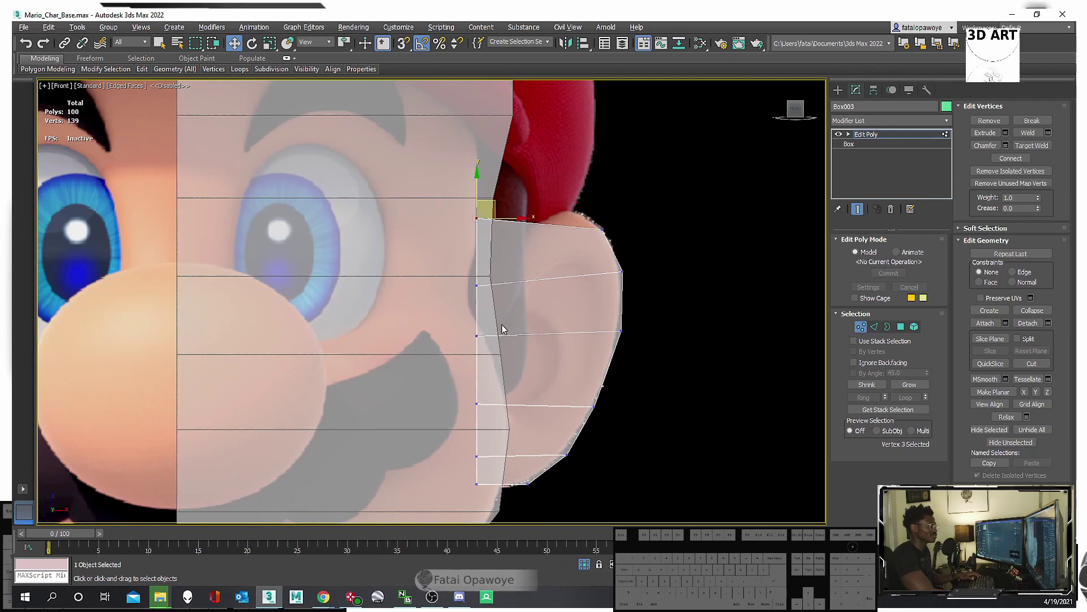
{"action": "scroll", "coordinate": [581, 304], "scroll_direction": "down", "scroll_amount": 5}
{"action": "scroll", "coordinate": [579, 288], "scroll_direction": "up", "scroll_amount": 6}
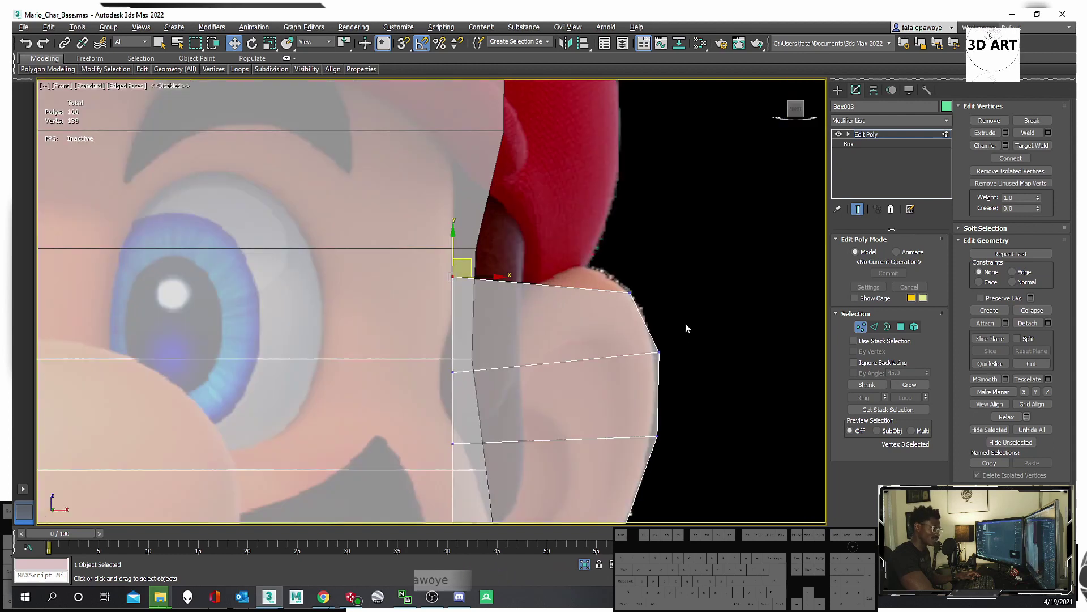
{"action": "left_click_drag", "start_coordinate": [686, 324], "coordinate": [605, 243]}
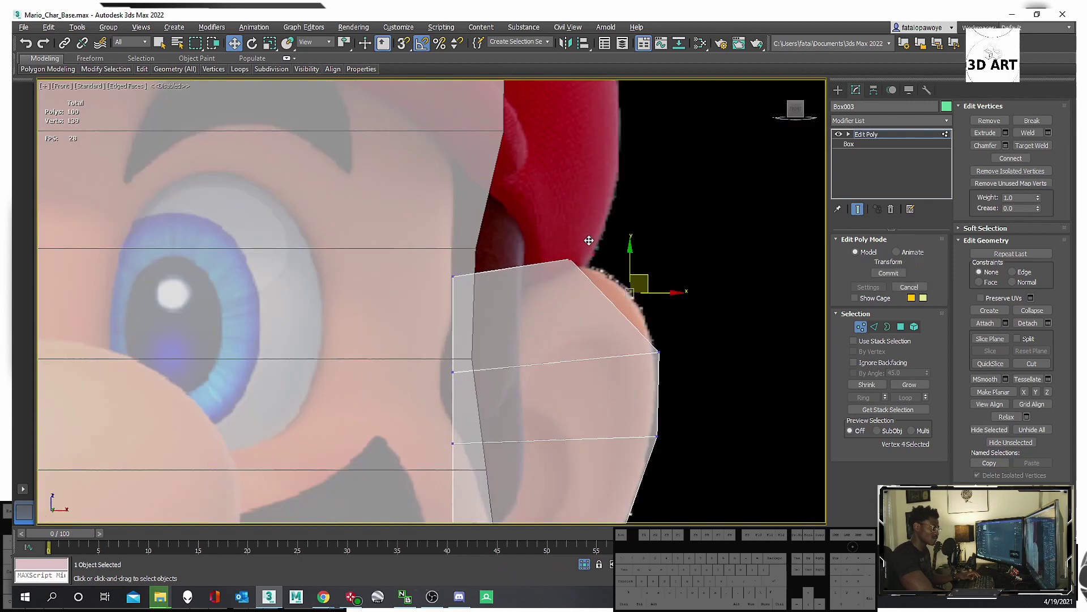
{"action": "left_click_drag", "start_coordinate": [604, 247], "coordinate": [605, 248]}
Insert two more horizontal edge loops in the upper half of the ear, bulging their outer ends toward the outline.
{"action": "middle_click_drag", "start_coordinate": [647, 324], "coordinate": [647, 280]}
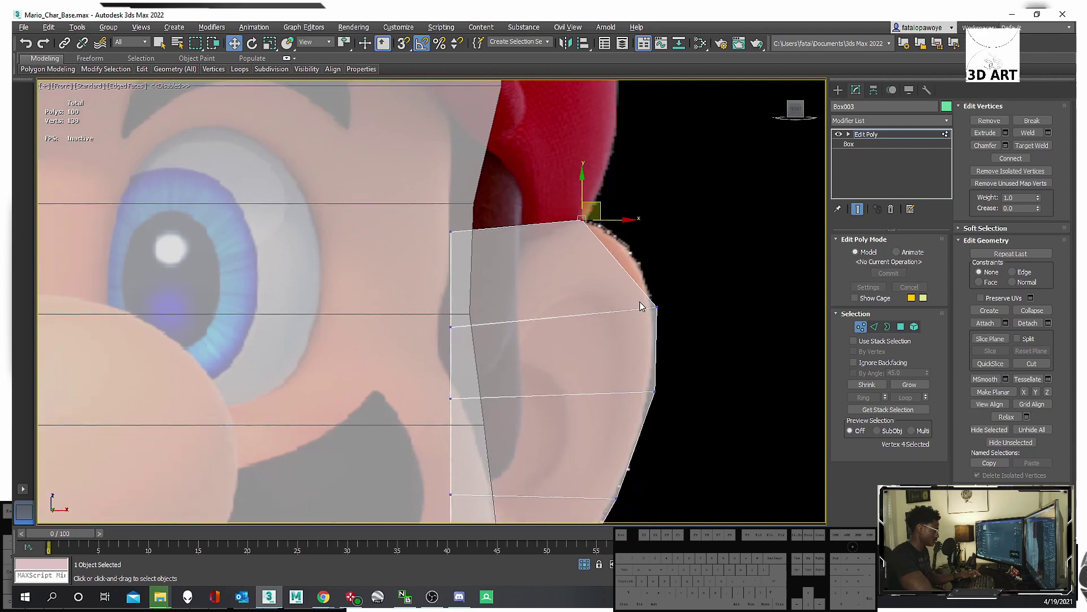
{"action": "key", "text": "alt+c"}
{"action": "left_click", "coordinate": [624, 261]}
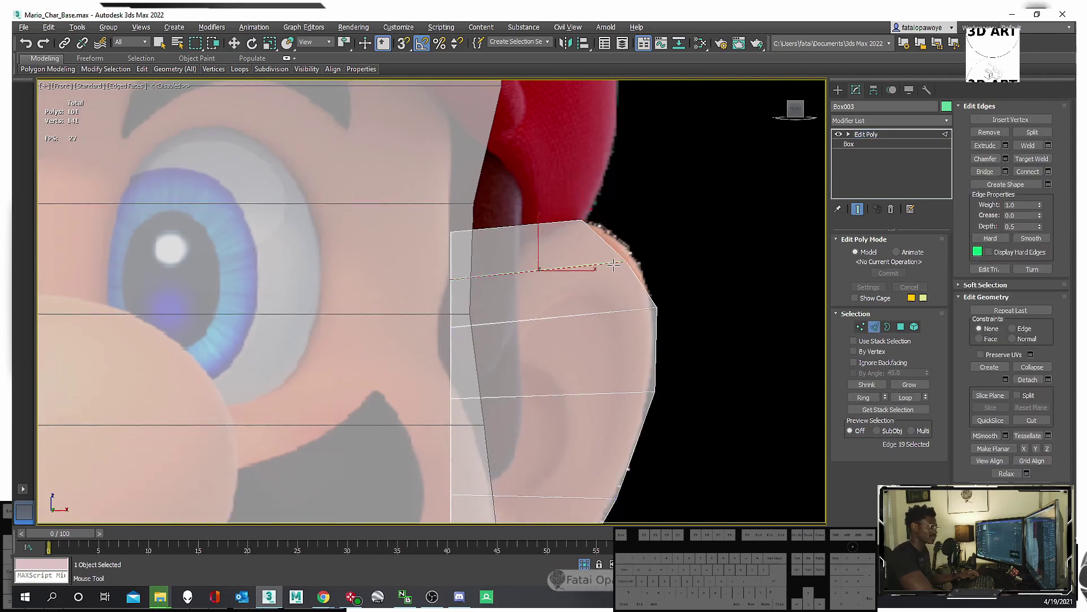
{"action": "left_click", "coordinate": [653, 353], "text": "shift"}
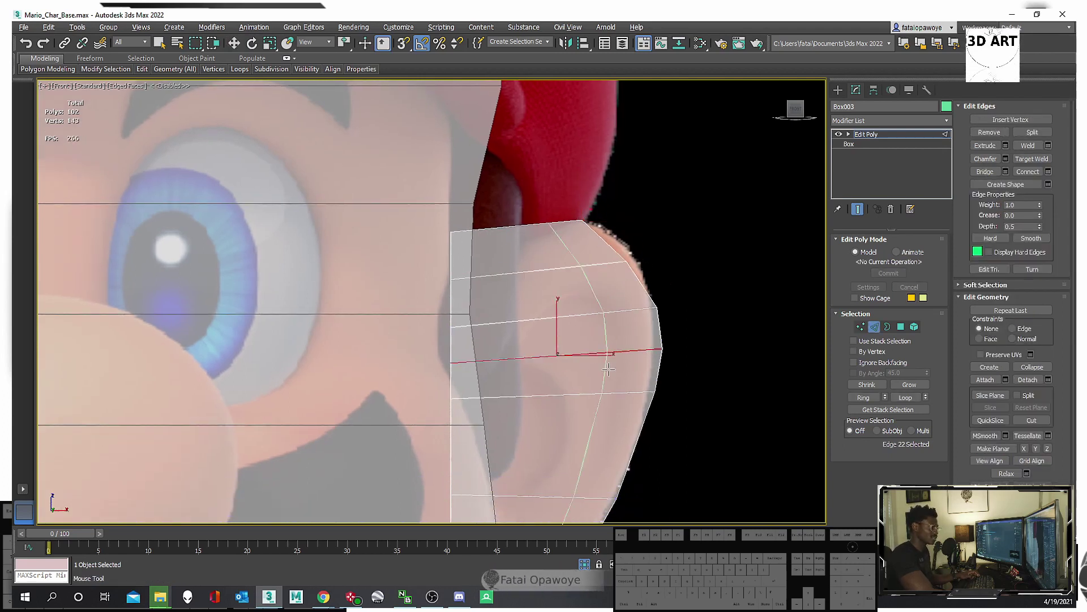
{"action": "scroll", "coordinate": [609, 323], "scroll_direction": "down", "scroll_amount": 3}
Raise the inner vertex of the uppermost loop and nudge its outer vertex onto the ear's outline.
{"action": "key", "text": "1"}
{"action": "key", "text": "w"}
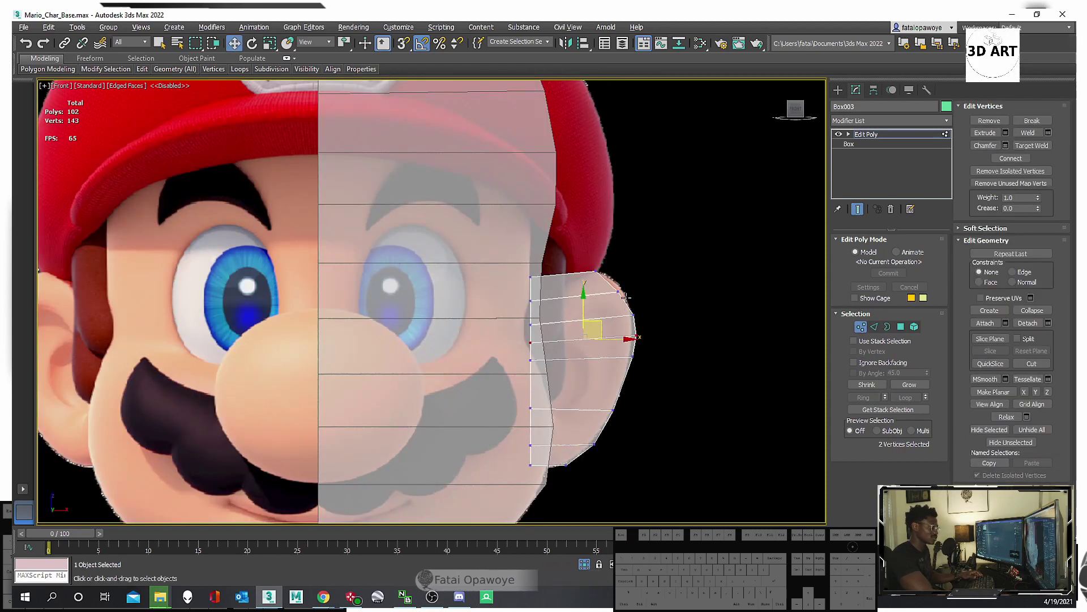
{"action": "left_click", "coordinate": [619, 285]}
{"action": "scroll", "coordinate": [629, 291], "scroll_direction": "up", "scroll_amount": 4}
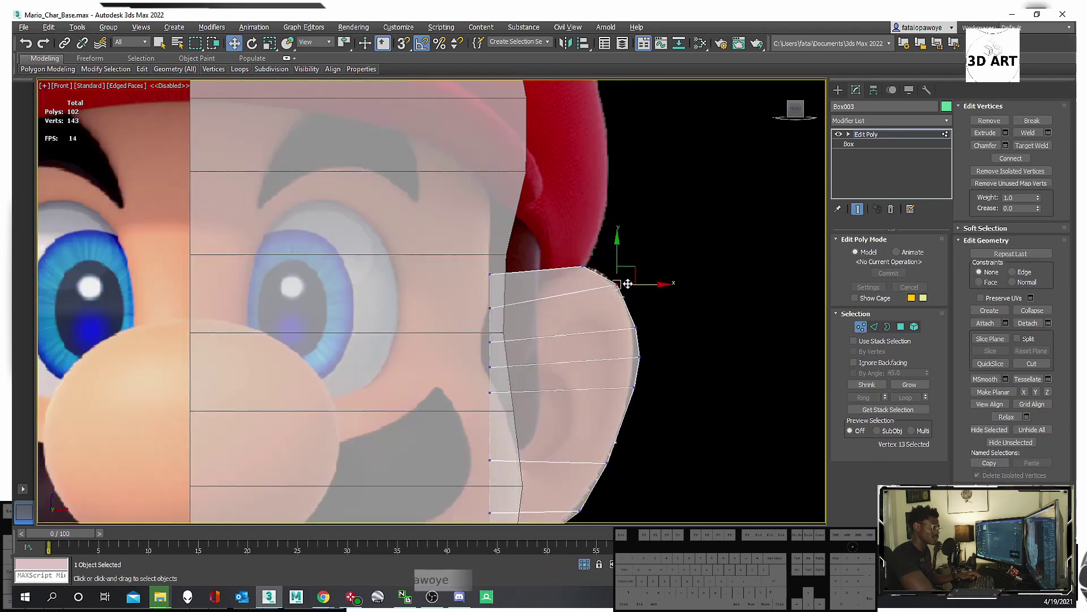
{"action": "scroll", "coordinate": [532, 291], "scroll_direction": "up", "scroll_amount": 5}
{"action": "left_click", "coordinate": [473, 288]}
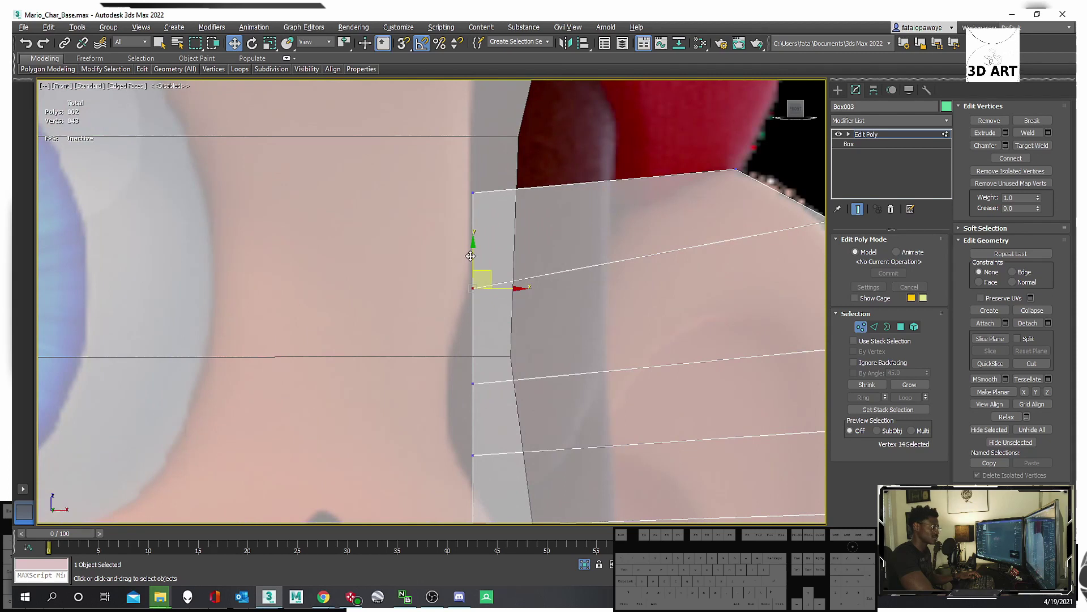
{"action": "left_click_drag", "start_coordinate": [470, 256], "coordinate": [471, 224]}
{"action": "scroll", "coordinate": [651, 272], "scroll_direction": "down", "scroll_amount": 2}
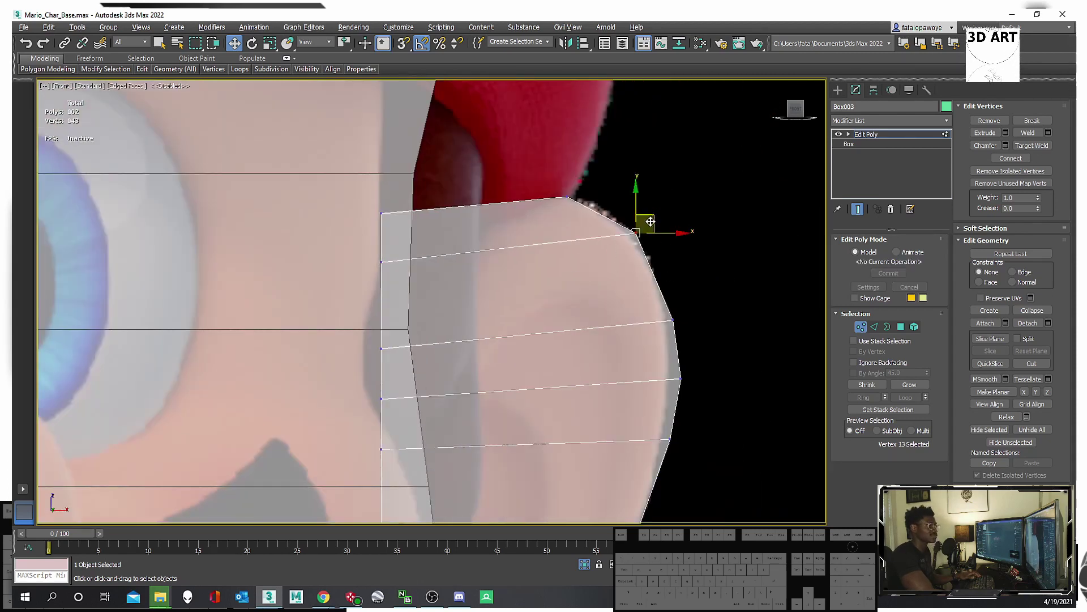
{"action": "left_click_drag", "start_coordinate": [650, 221], "coordinate": [649, 227]}
Refine the outer vertices along the middle and lower ear to follow the reference outline.
{"action": "middle_click_drag", "start_coordinate": [690, 338], "coordinate": [685, 318]}
{"action": "left_click_drag", "start_coordinate": [685, 319], "coordinate": [670, 290]}
{"action": "mouse_move", "coordinate": [715, 386]}
{"action": "left_mouse_down"}
{"action": "mouse_move", "coordinate": [660, 340]}
{"action": "mouse_move", "coordinate": [679, 344]}
{"action": "left_mouse_up"}
{"action": "middle_click_drag", "start_coordinate": [663, 372], "coordinate": [671, 290]}
{"action": "mouse_move", "coordinate": [707, 395]}
{"action": "left_mouse_down"}
{"action": "mouse_move", "coordinate": [655, 331]}
{"action": "mouse_move", "coordinate": [685, 330]}
{"action": "mouse_move", "coordinate": [681, 338]}
{"action": "left_mouse_up"}
Move the inner vertices of the ear's middle rows vertically so those horizontal edges run level with their outer vertices.
{"action": "middle_click_drag", "start_coordinate": [597, 379], "coordinate": [626, 285]}
{"action": "left_click", "coordinate": [414, 253]}
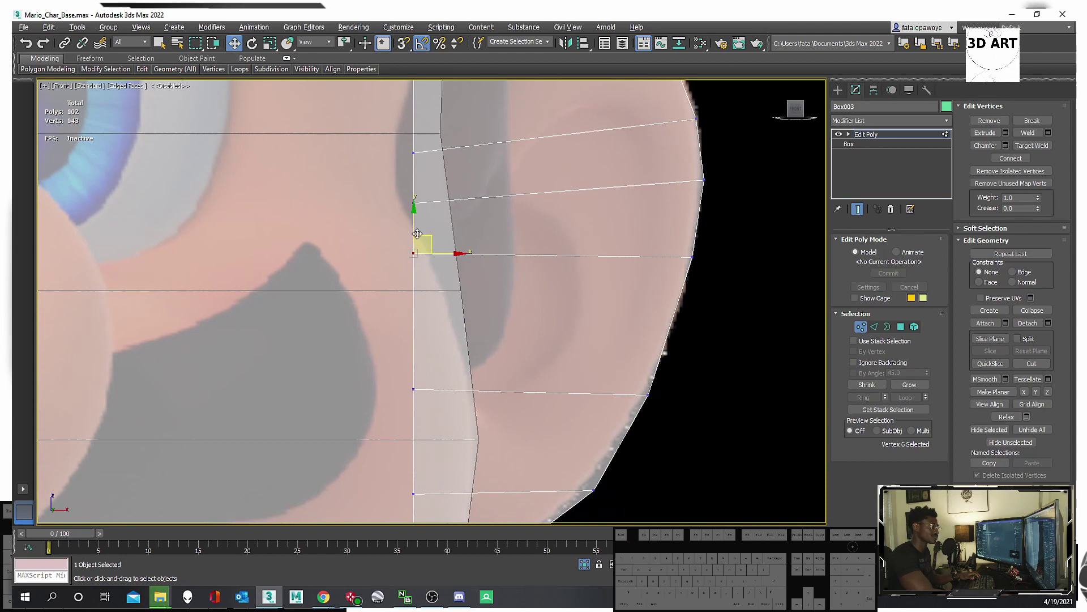
{"action": "left_click_drag", "start_coordinate": [415, 208], "coordinate": [416, 215]}
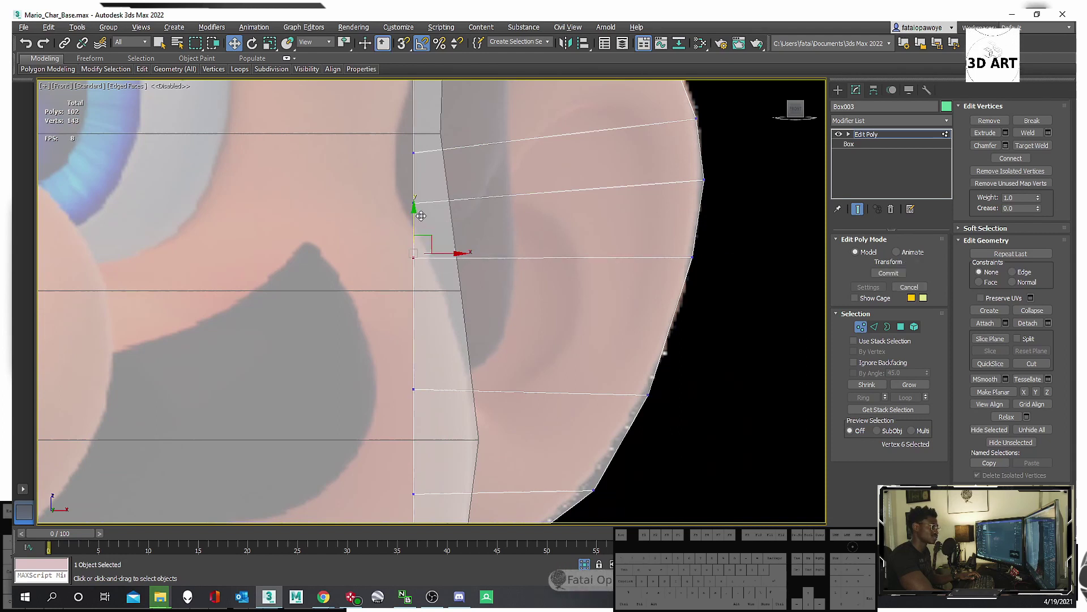
{"action": "left_click_drag", "start_coordinate": [420, 215], "coordinate": [421, 221]}
{"action": "left_click_drag", "start_coordinate": [414, 175], "coordinate": [428, 145]}
{"action": "middle_click_drag", "start_coordinate": [493, 159], "coordinate": [515, 218]}
{"action": "left_click_drag", "start_coordinate": [367, 148], "coordinate": [368, 148]}
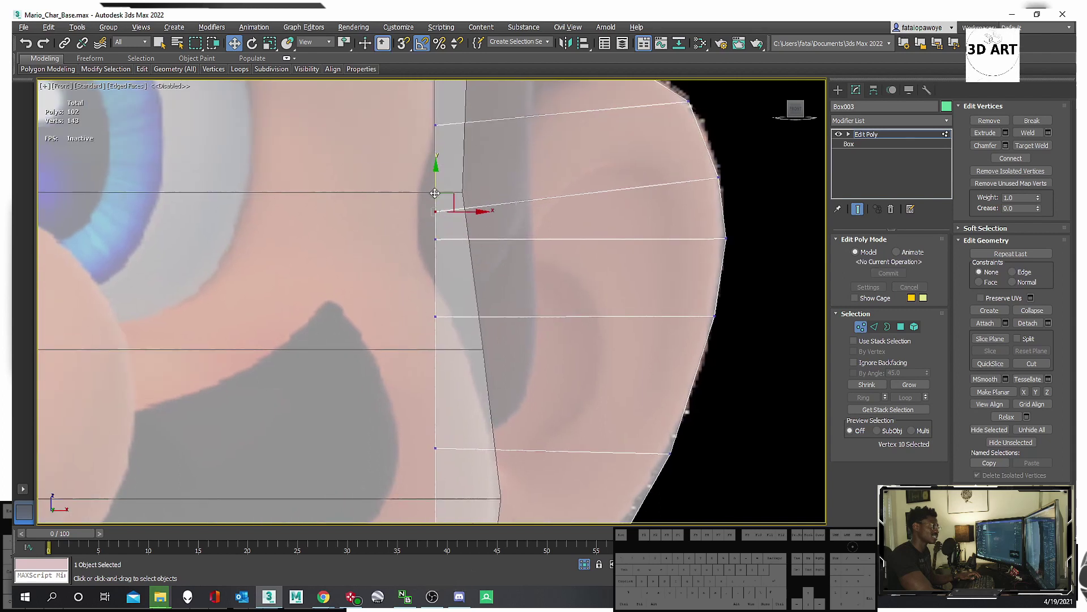
{"action": "left_click_drag", "start_coordinate": [435, 175], "coordinate": [445, 147]}
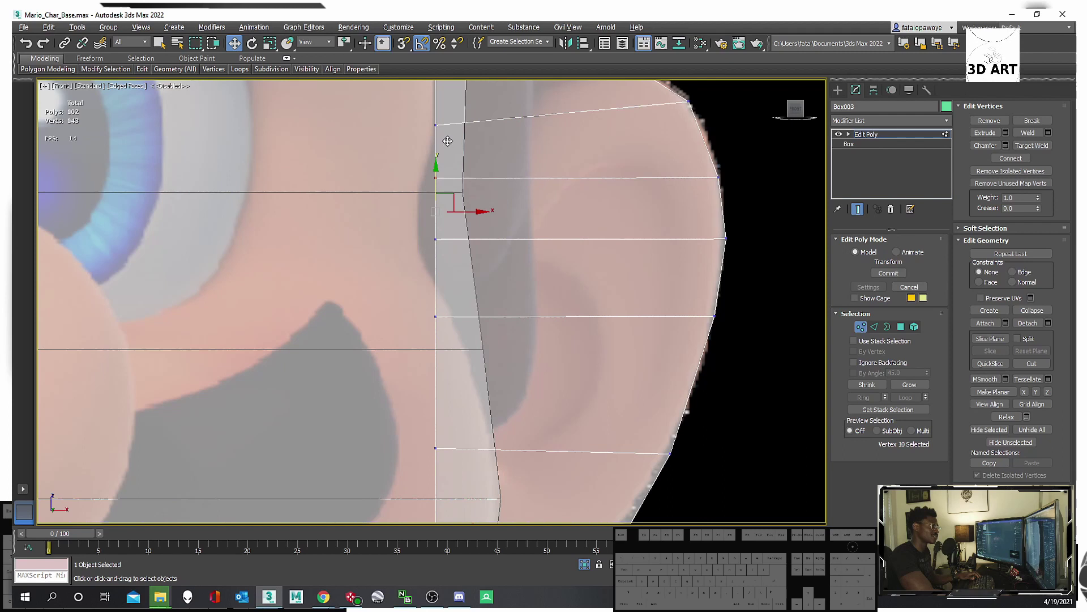
{"action": "left_click_drag", "start_coordinate": [448, 143], "coordinate": [451, 141]}
Raise the two uppermost inner vertices of the ear together until the upper row's horizontal edge is level.
{"action": "middle_click_drag", "start_coordinate": [495, 120], "coordinate": [498, 263]}
{"action": "left_click_drag", "start_coordinate": [497, 275], "coordinate": [392, 209]}
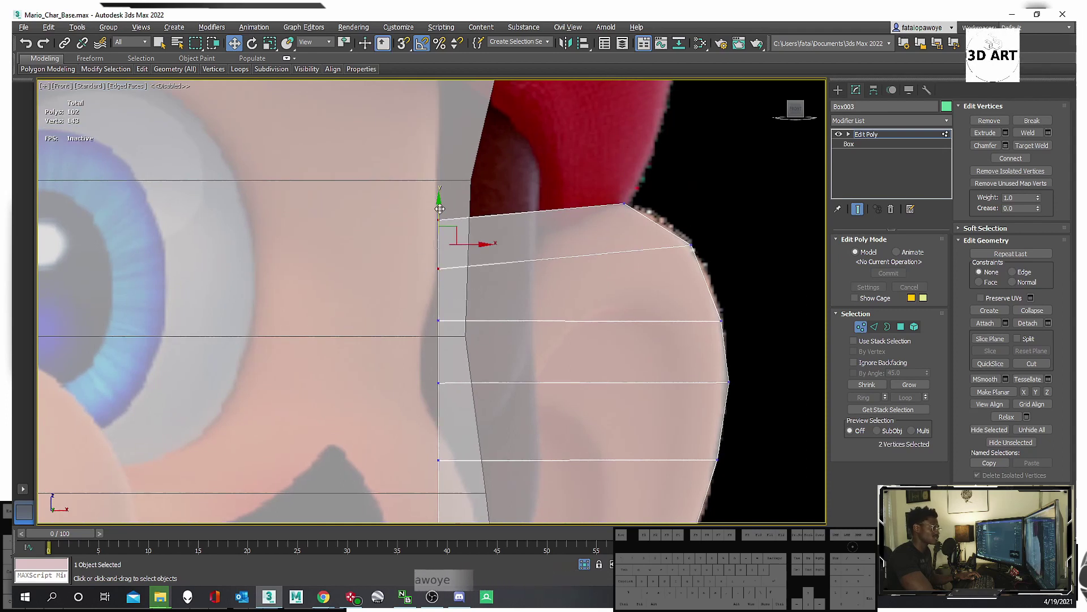
{"action": "left_click_drag", "start_coordinate": [440, 209], "coordinate": [447, 187]}
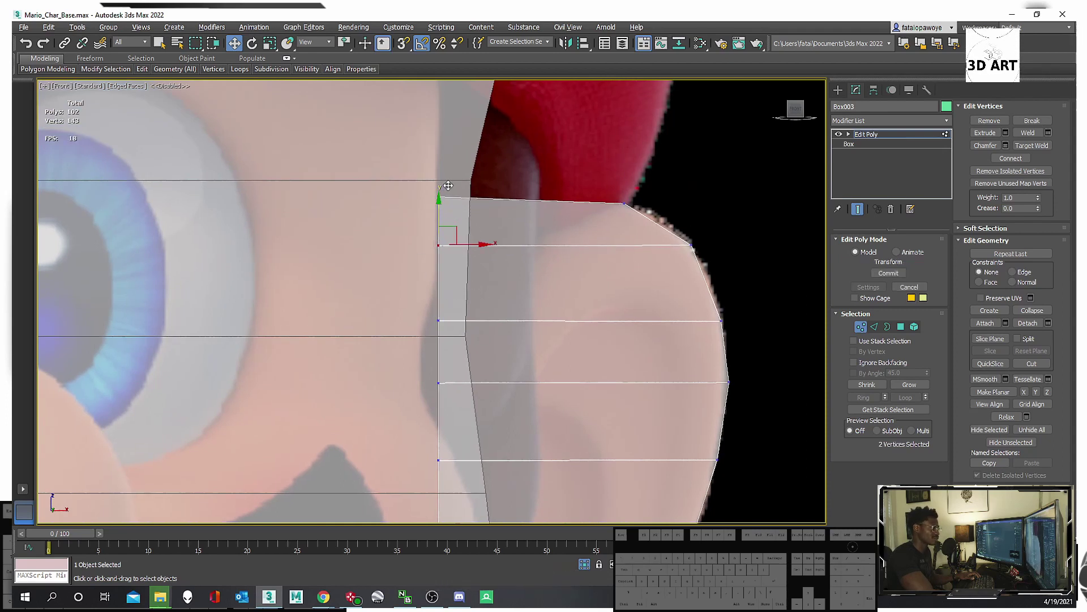
{"action": "left_click", "coordinate": [612, 225]}
{"action": "scroll", "coordinate": [612, 226], "scroll_direction": "down", "scroll_amount": 5}
{"action": "scroll", "coordinate": [595, 307], "scroll_direction": "up", "scroll_amount": 5}
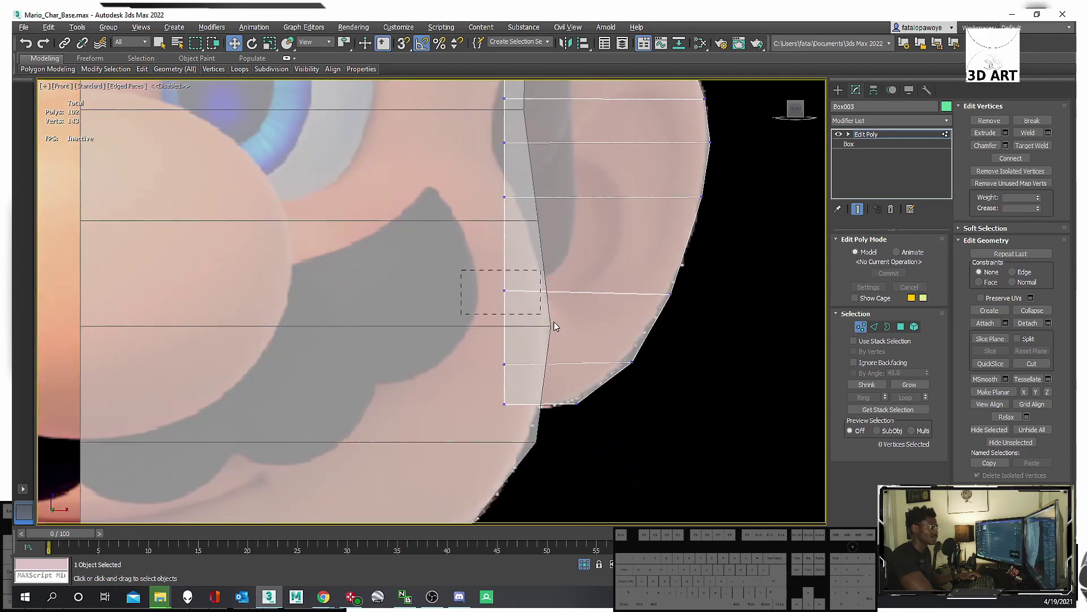
Adjust the inner vertices of the ear's two lower rows vertically to level their horizontal edges.
{"action": "left_click_drag", "start_coordinate": [501, 264], "coordinate": [508, 274]}
{"action": "left_click_drag", "start_coordinate": [534, 372], "coordinate": [506, 334]}
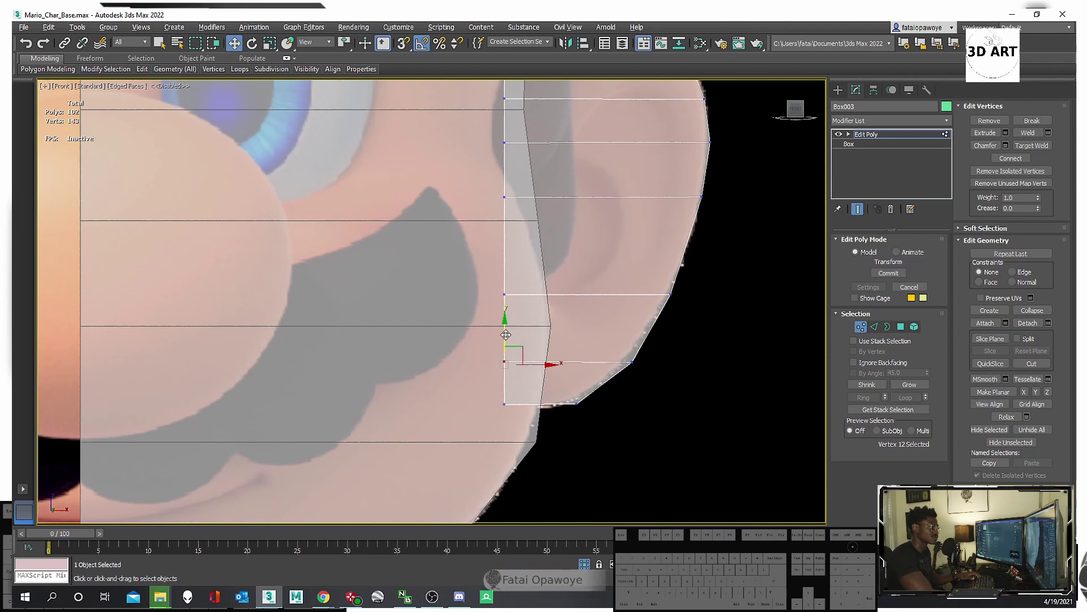
{"action": "left_click_drag", "start_coordinate": [506, 334], "coordinate": [505, 336]}
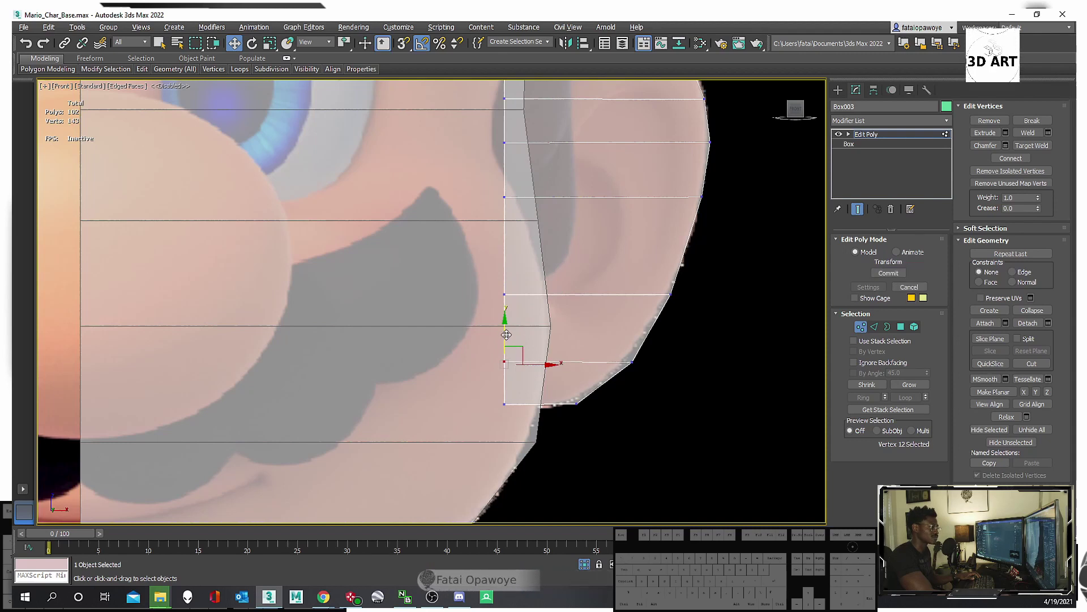
{"action": "scroll", "coordinate": [560, 373], "scroll_direction": "down", "scroll_amount": 4}
{"action": "left_click", "coordinate": [614, 424]}
{"action": "middle_click_drag", "start_coordinate": [569, 243], "coordinate": [576, 295]}
{"action": "key", "text": "shift+alt+w"}
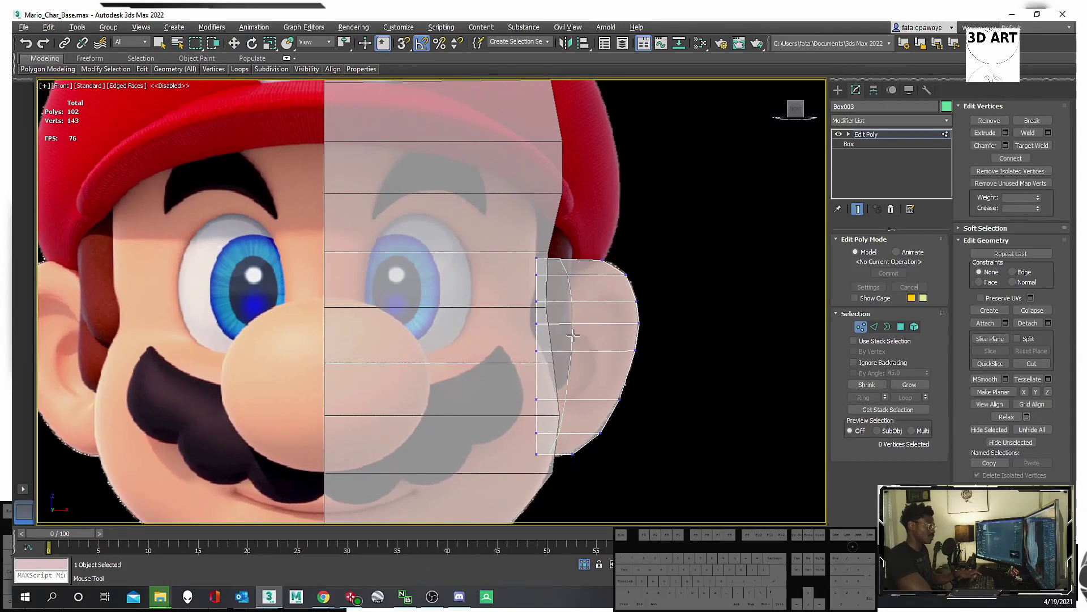
{"action": "left_click", "coordinate": [585, 345]}
{"action": "key", "text": "w"}
{"action": "middle_click_drag", "start_coordinate": [573, 325], "coordinate": [566, 316]}
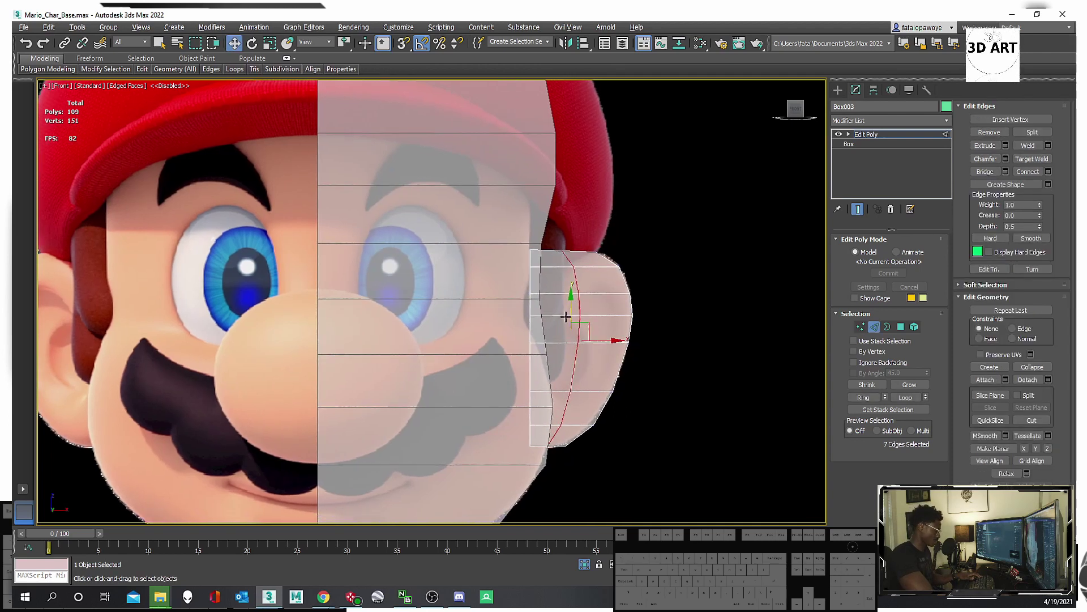
{"action": "key", "text": "ctrl+z"}
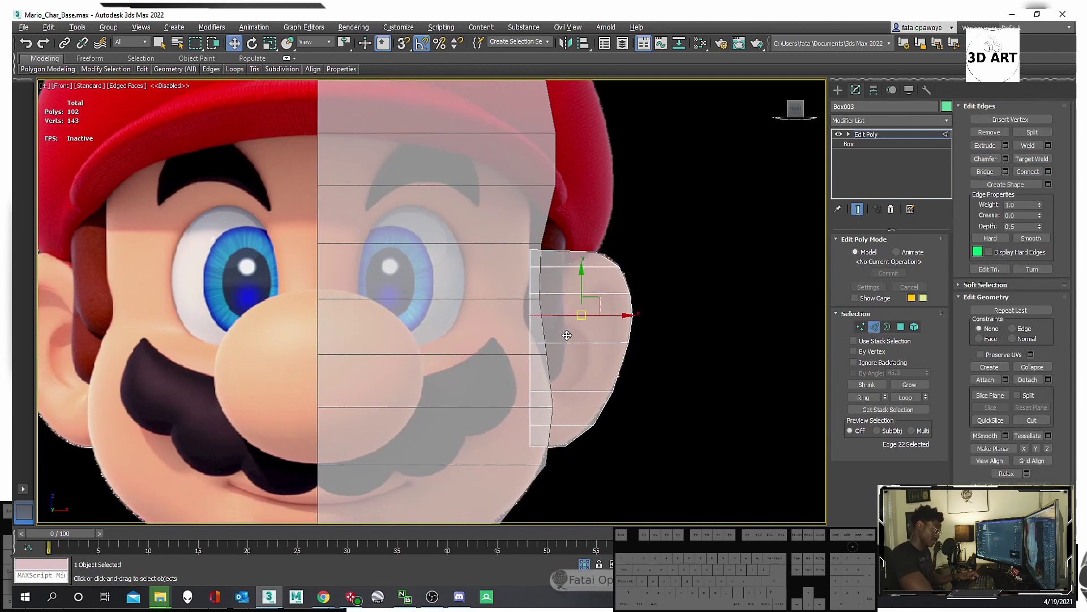
Insert a vertical edge loop through the middle of the ear with SwiftLoop.
{"action": "key", "text": "shift+alt+w"}
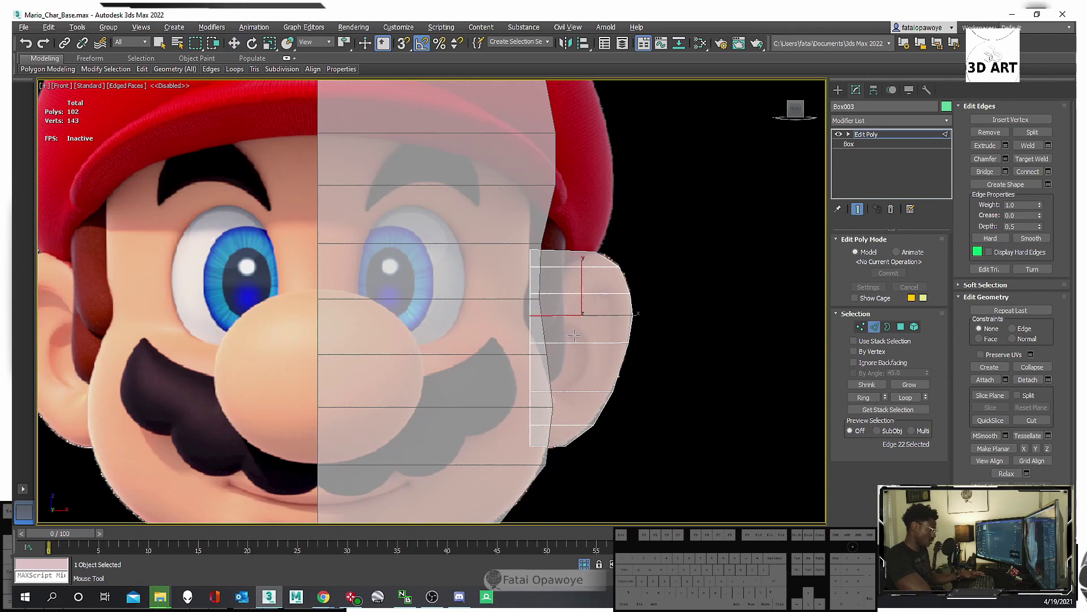
{"action": "left_click", "coordinate": [581, 328]}
{"action": "scroll", "coordinate": [577, 357], "scroll_direction": "up", "scroll_amount": 4}
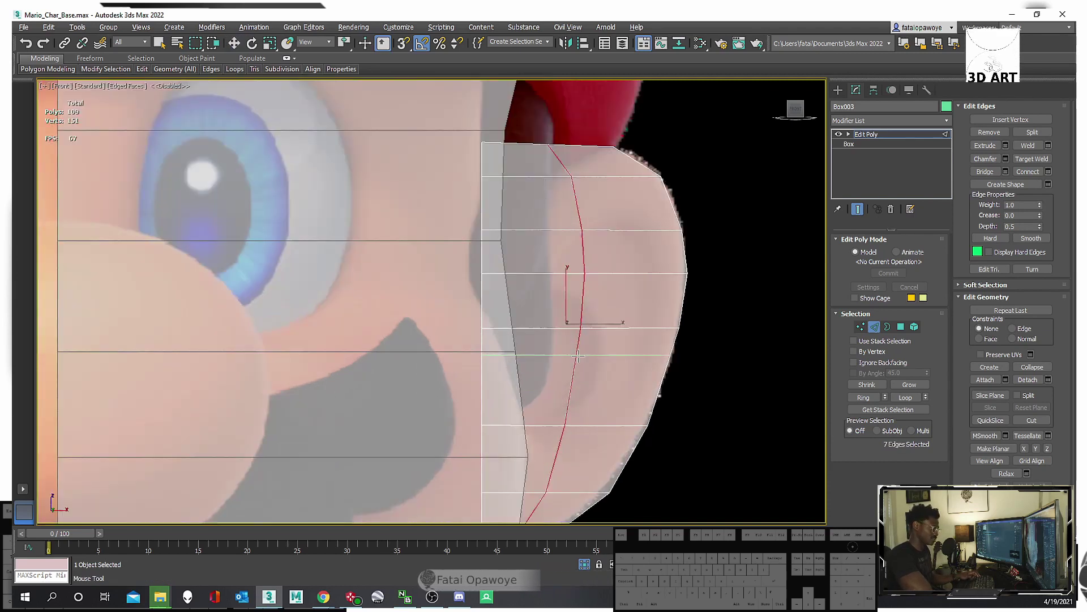
{"action": "key", "text": "w"}
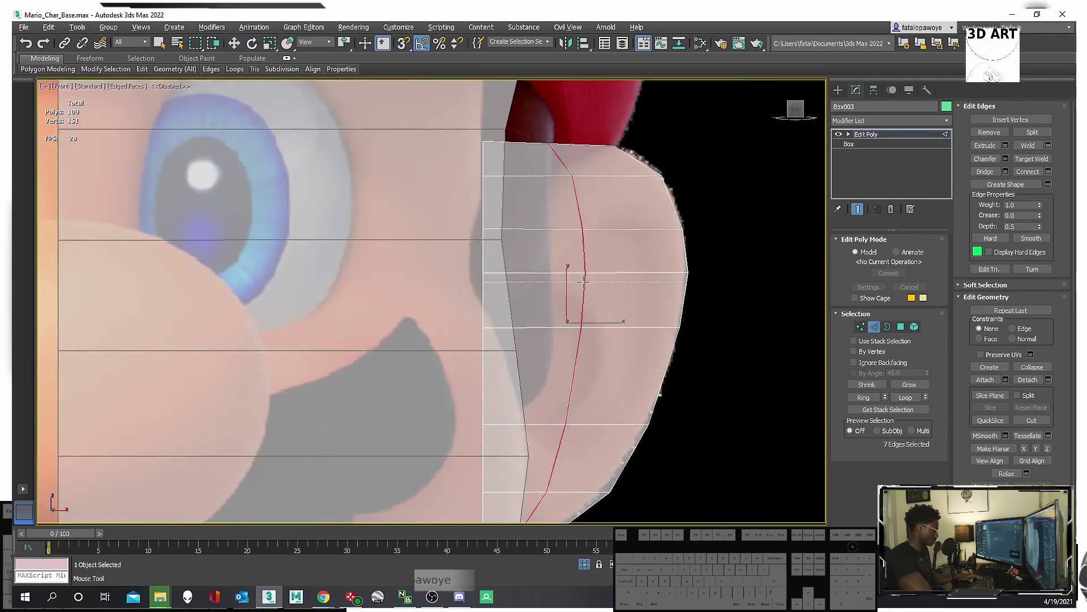
Scale the new vertical loop flat along X and move it inward toward the side of the head.
{"action": "key", "text": "r"}
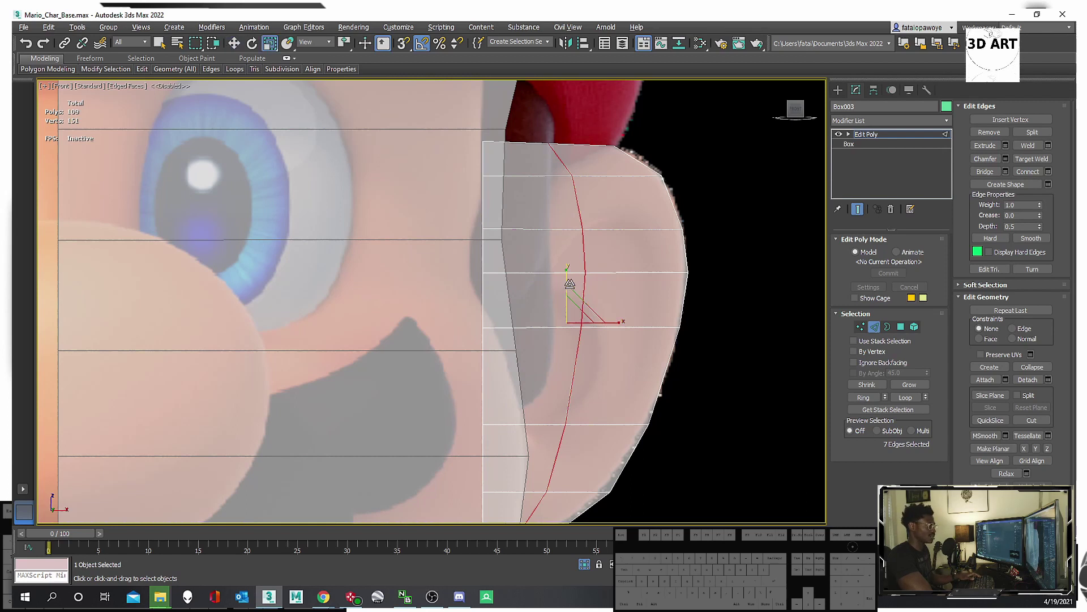
{"action": "left_click_drag", "start_coordinate": [612, 324], "coordinate": [280, 375]}
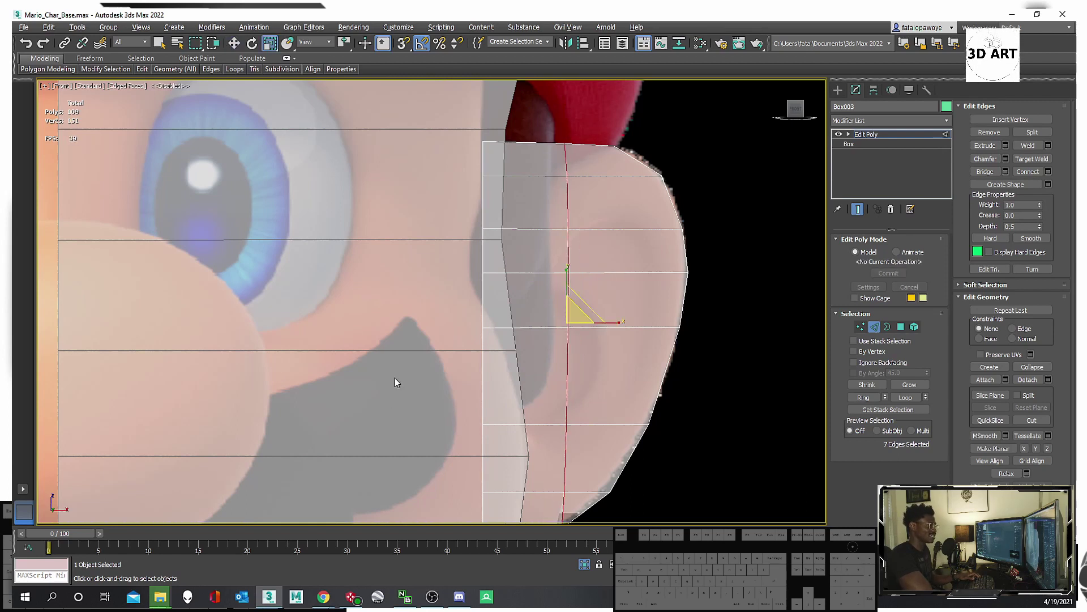
{"action": "middle_click_drag", "start_coordinate": [395, 383], "coordinate": [453, 265]}
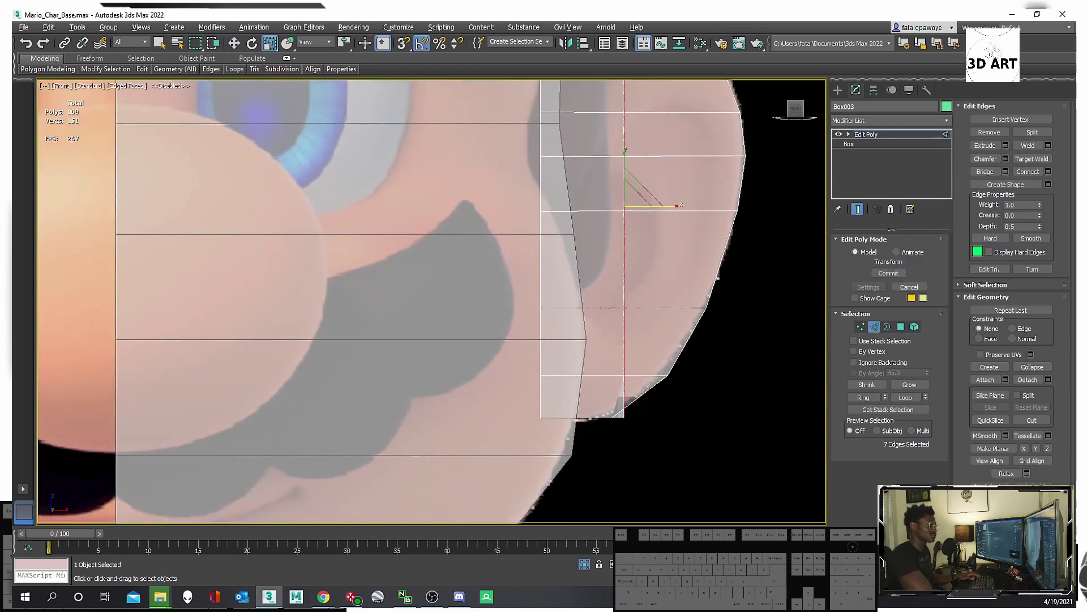
{"action": "key", "text": "w"}
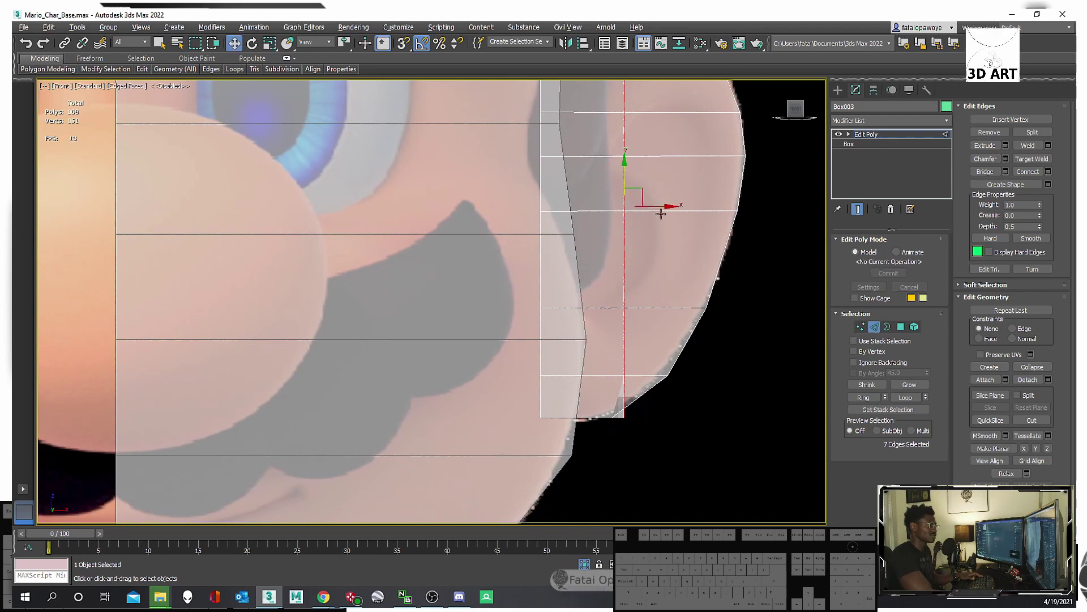
{"action": "left_click_drag", "start_coordinate": [659, 206], "coordinate": [628, 208]}
{"action": "scroll", "coordinate": [619, 211], "scroll_direction": "down", "scroll_amount": 2}
{"action": "middle_click_drag", "start_coordinate": [619, 212], "coordinate": [652, 268]}
Raise the top vertex of the ear's vertical loop slightly to round the upper edge.
{"action": "key", "text": "1"}
{"action": "left_click", "coordinate": [628, 133]}
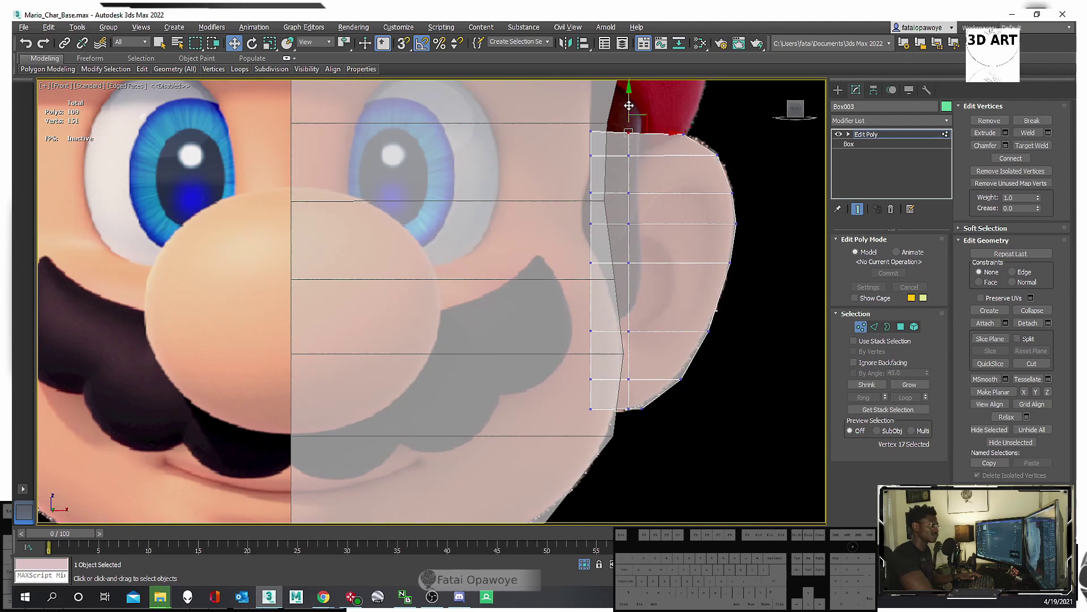
{"action": "left_click_drag", "start_coordinate": [579, 129], "coordinate": [610, 147]}
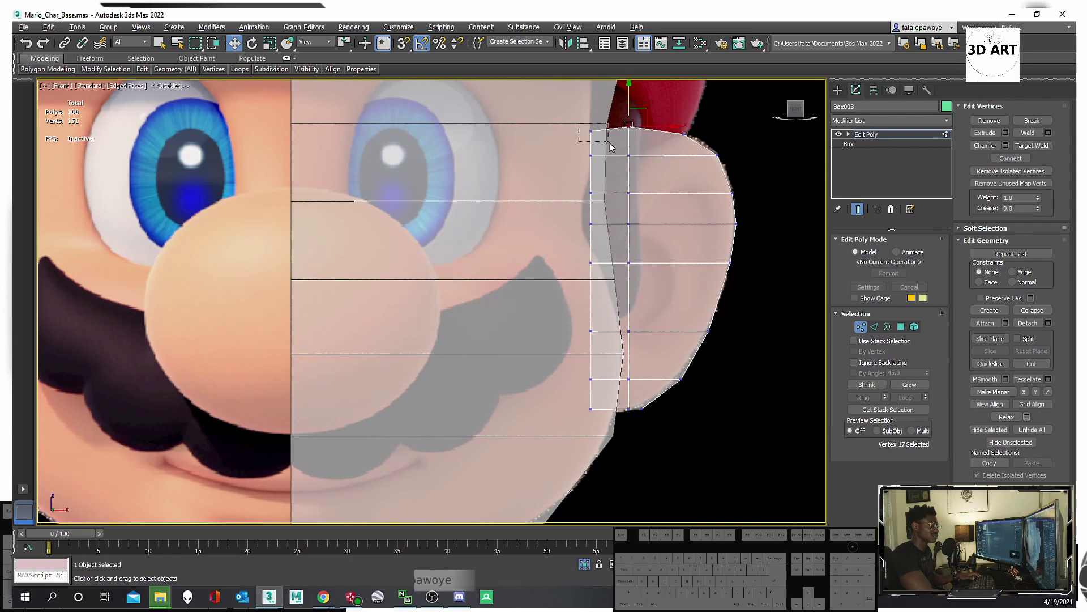
{"action": "middle_click_drag", "start_coordinate": [616, 137], "coordinate": [548, 235]}
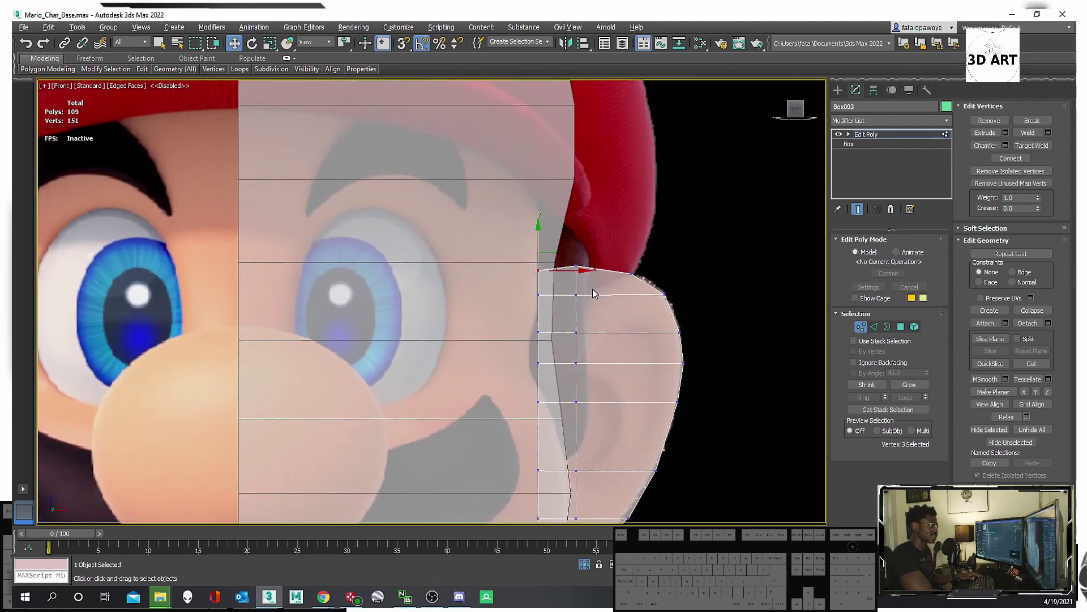
{"action": "middle_click_drag", "start_coordinate": [593, 289], "coordinate": [625, 259]}
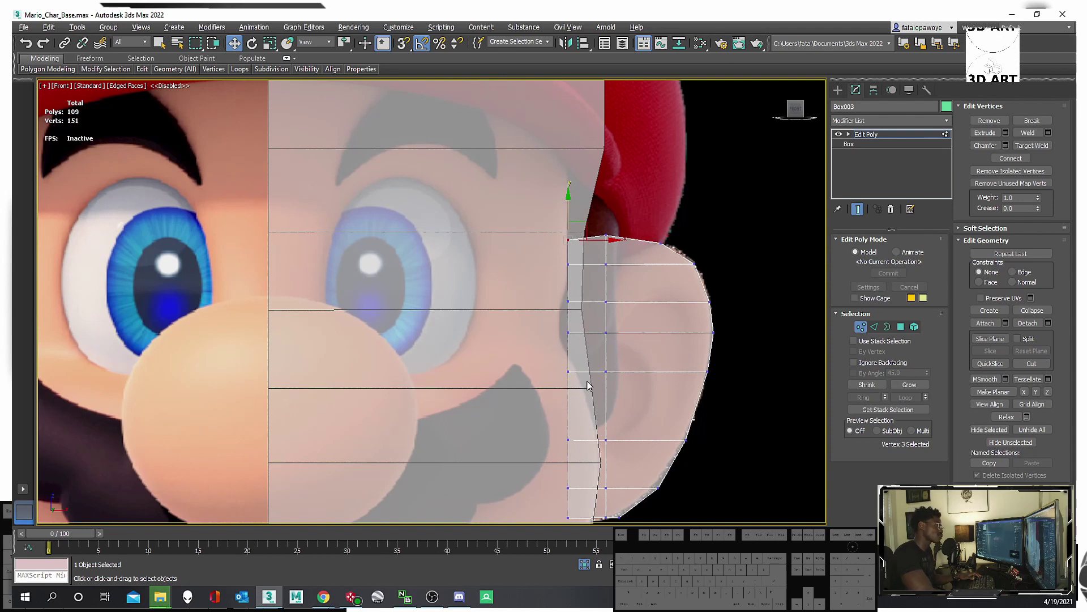
Lower the bottom vertex of the ear's vertical loop slightly to round the earlobe.
{"action": "scroll", "coordinate": [611, 286], "scroll_direction": "up", "scroll_amount": 5}
{"action": "left_click", "coordinate": [625, 398]}
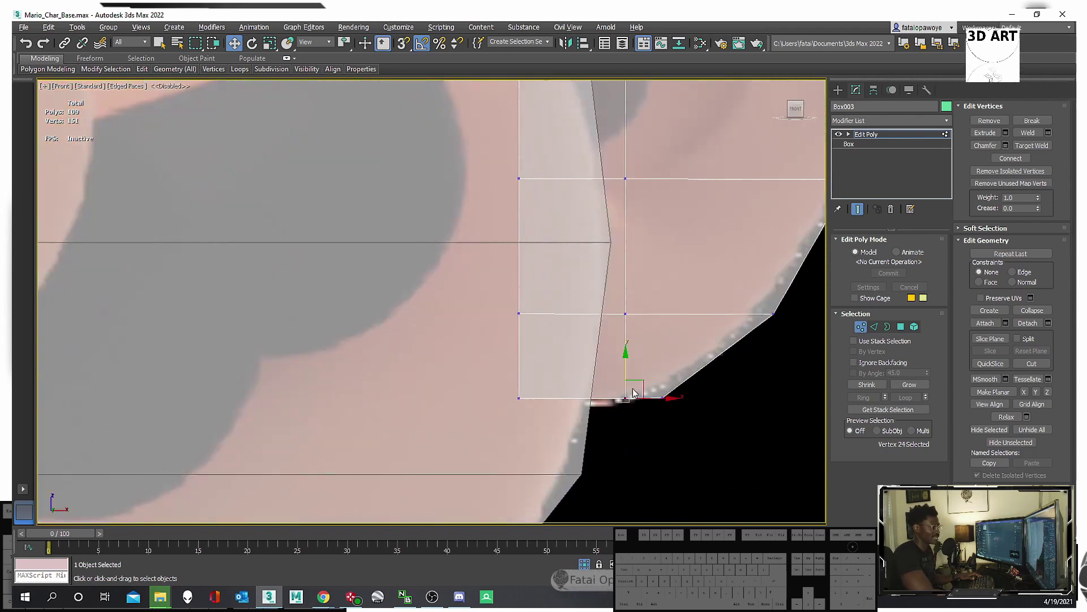
{"action": "left_click_drag", "start_coordinate": [636, 376], "coordinate": [635, 387]}
{"action": "middle_click_drag", "start_coordinate": [635, 387], "coordinate": [635, 409]}
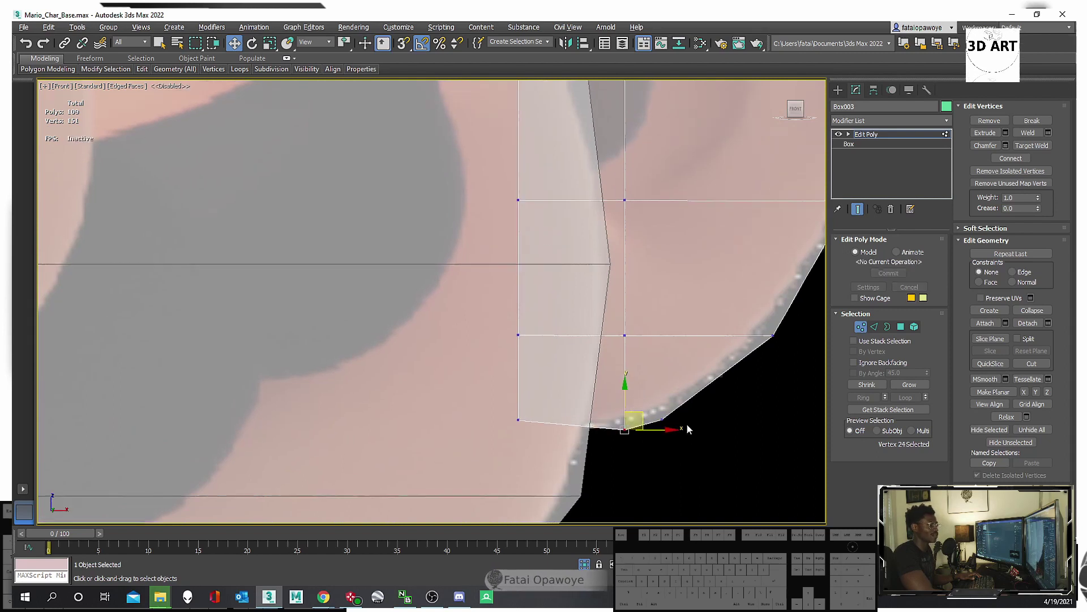
{"action": "scroll", "coordinate": [547, 436], "scroll_direction": "down", "scroll_amount": 4}
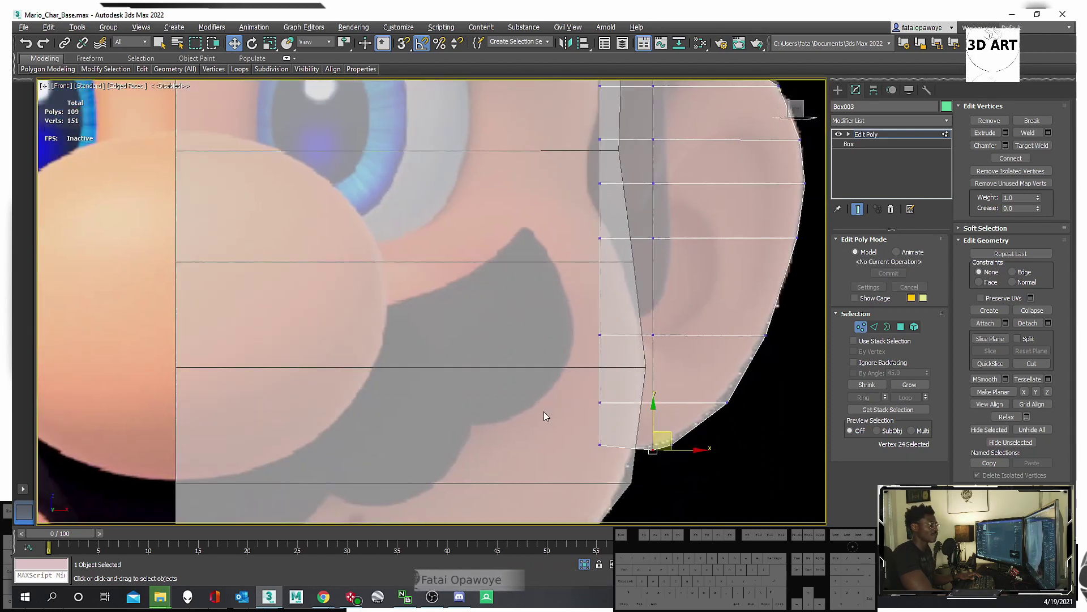
Shift the ear's bottom and top inner corner vertices slightly outward to taper both ends, and finish editing the ear.
{"action": "left_click_drag", "start_coordinate": [543, 417], "coordinate": [619, 483]}
{"action": "left_click_drag", "start_coordinate": [616, 429], "coordinate": [625, 428]}
{"action": "middle_click_drag", "start_coordinate": [607, 322], "coordinate": [585, 455]}
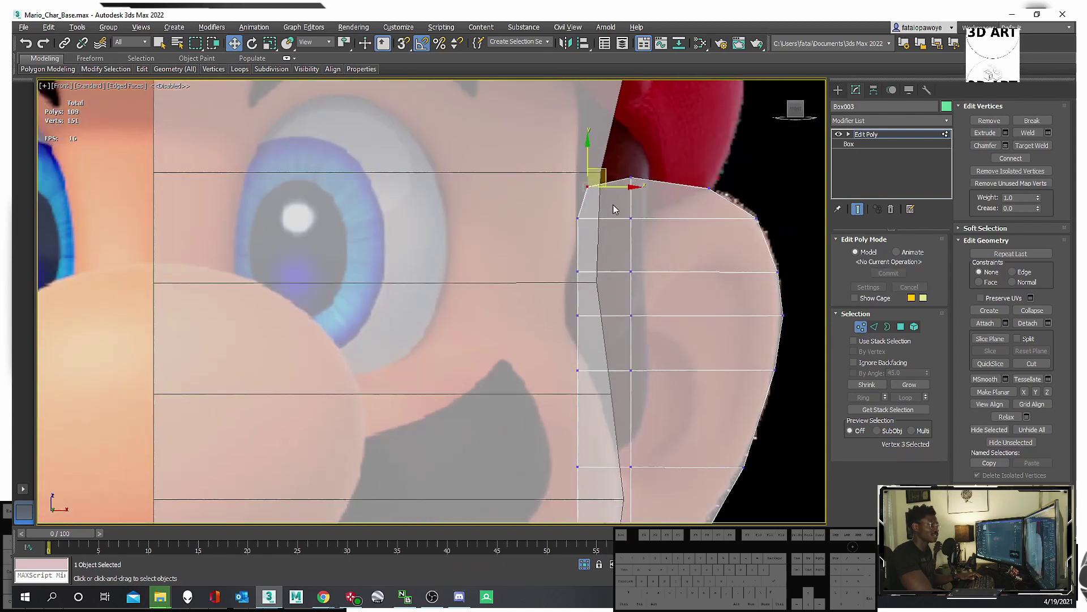
{"action": "scroll", "coordinate": [646, 187], "scroll_direction": "down", "scroll_amount": 5}
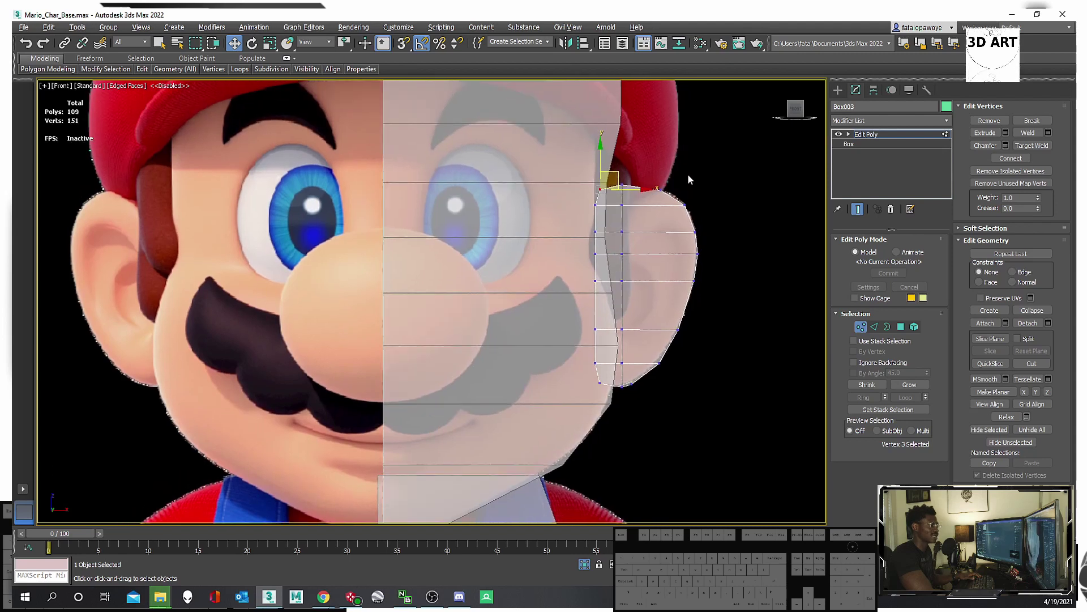
{"action": "scroll", "coordinate": [634, 184], "scroll_direction": "up", "scroll_amount": 5}
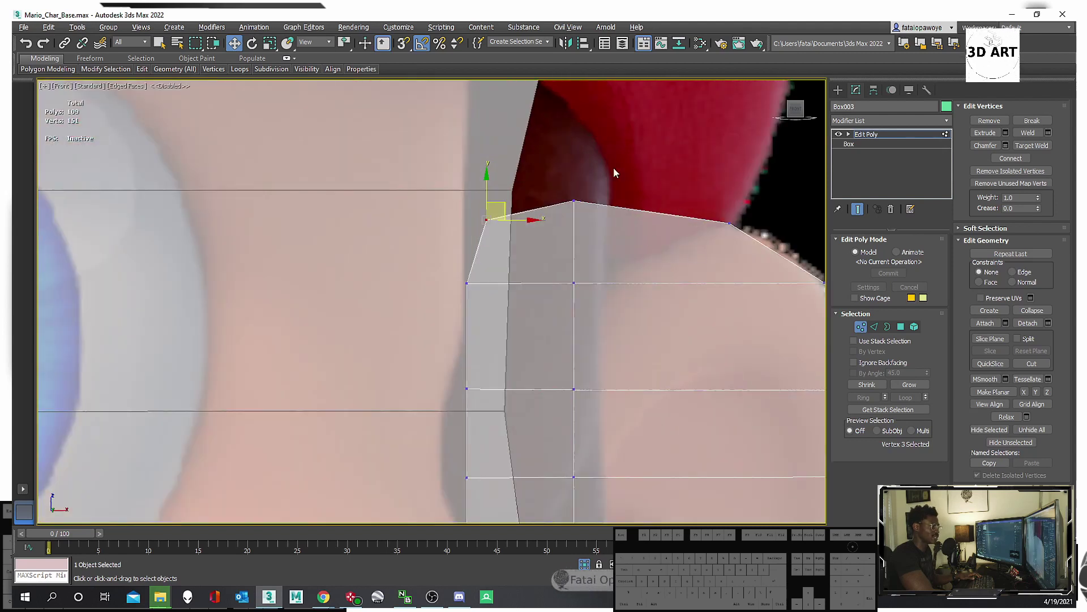
{"action": "scroll", "coordinate": [684, 170], "scroll_direction": "down", "scroll_amount": 5}
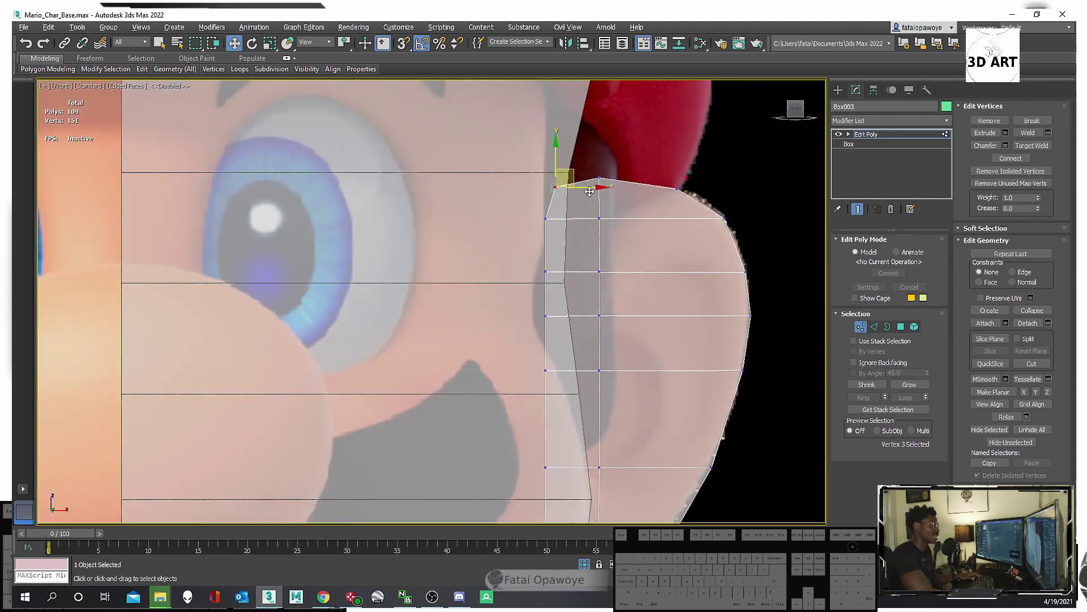
{"action": "middle_click_drag", "start_coordinate": [613, 195], "coordinate": [619, 142]}
{"action": "middle_click_drag", "start_coordinate": [657, 256], "coordinate": [583, 220], "text": "alt"}
{"action": "left_click", "coordinate": [796, 111]}
{"action": "left_click", "coordinate": [838, 89]}
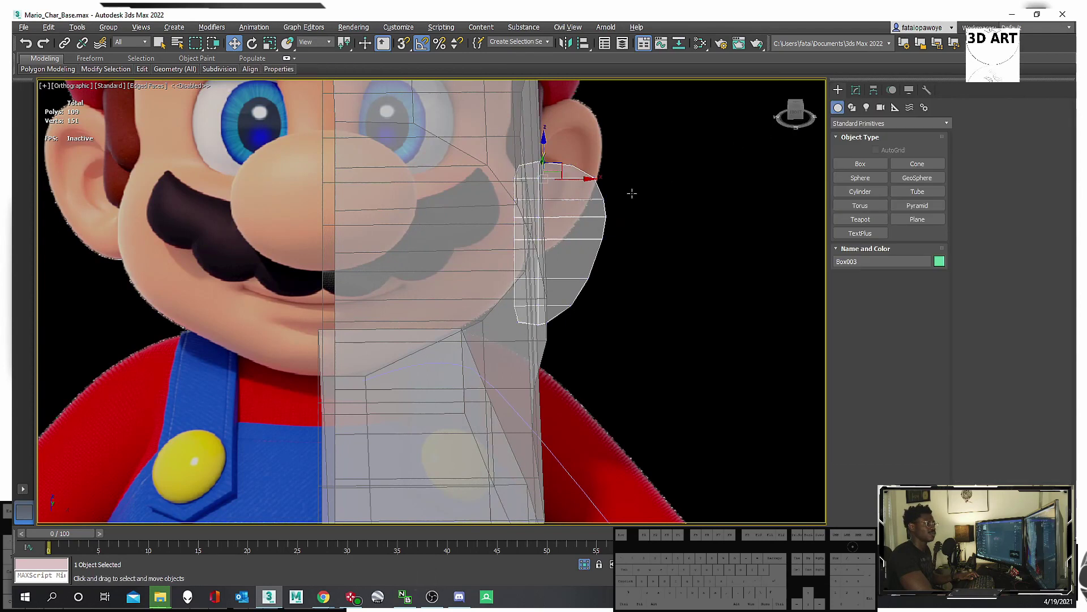
Move all rear vertices of the half head forward to reduce its depth, and return to the front view.
{"action": "mouse_move", "coordinate": [631, 189]}
{"action": "middle_mouse_down", "text": "alt"}
{"action": "mouse_move", "coordinate": [597, 180]}
{"action": "mouse_move", "coordinate": [467, 229]}
{"action": "middle_mouse_up", "text": "alt"}
{"action": "left_click", "coordinate": [543, 196]}
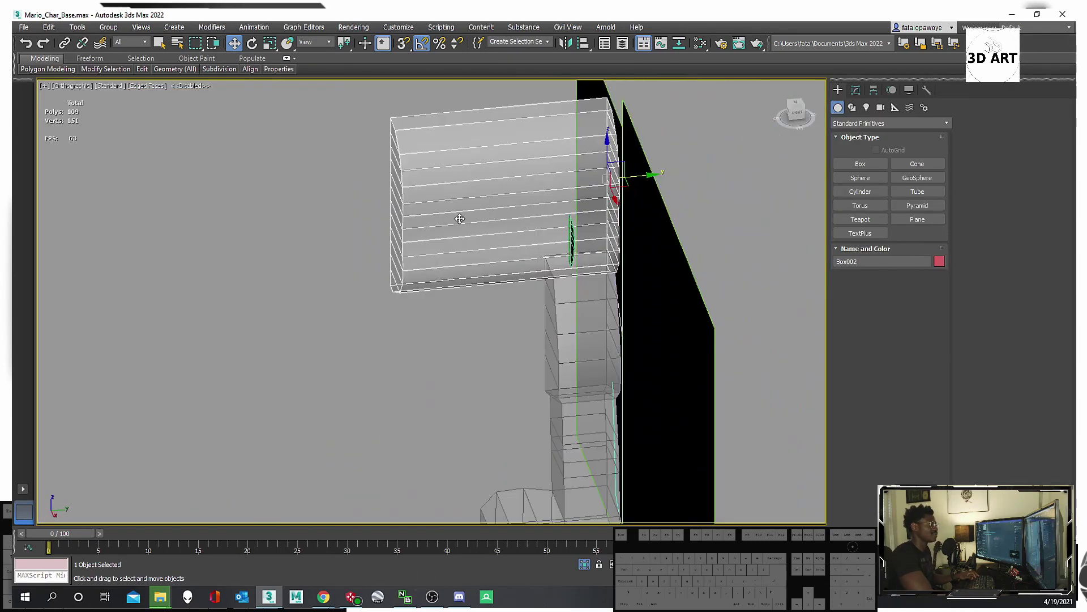
{"action": "key", "text": "1"}
{"action": "left_click_drag", "start_coordinate": [459, 324], "coordinate": [357, 99]}
{"action": "middle_click_drag", "start_coordinate": [440, 206], "coordinate": [690, 208]}
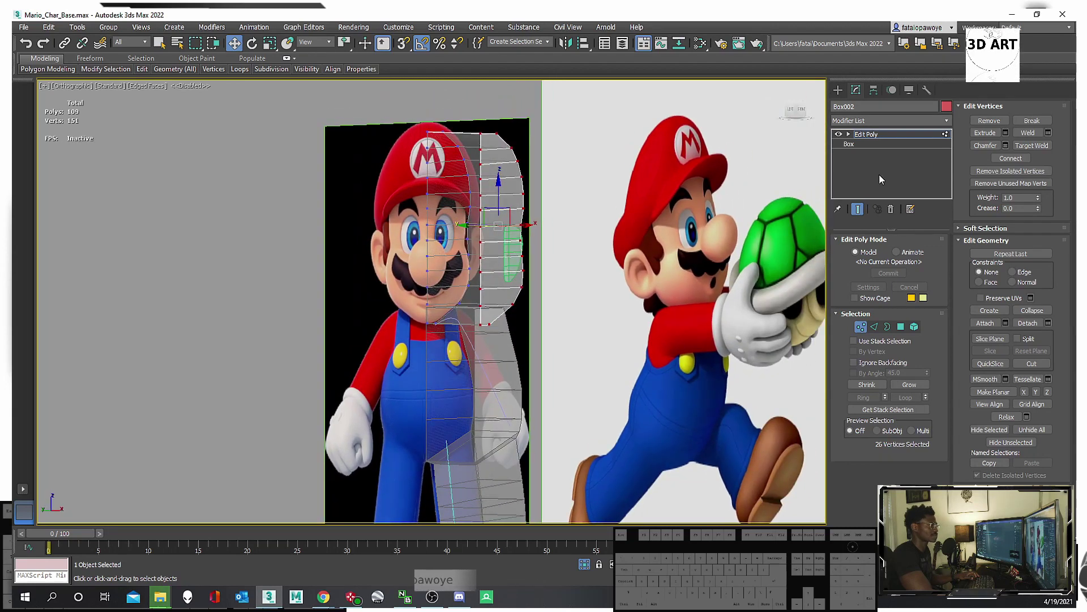
{"action": "left_click", "coordinate": [838, 89]}
{"action": "middle_click_drag", "start_coordinate": [585, 223], "coordinate": [487, 194], "text": "alt"}
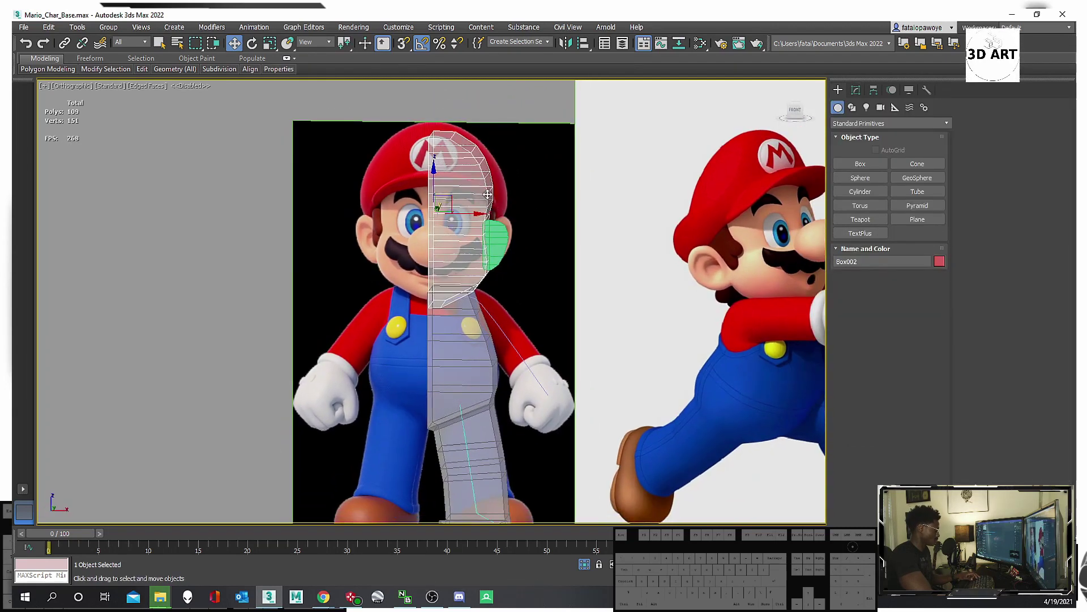
{"action": "key", "text": "f"}
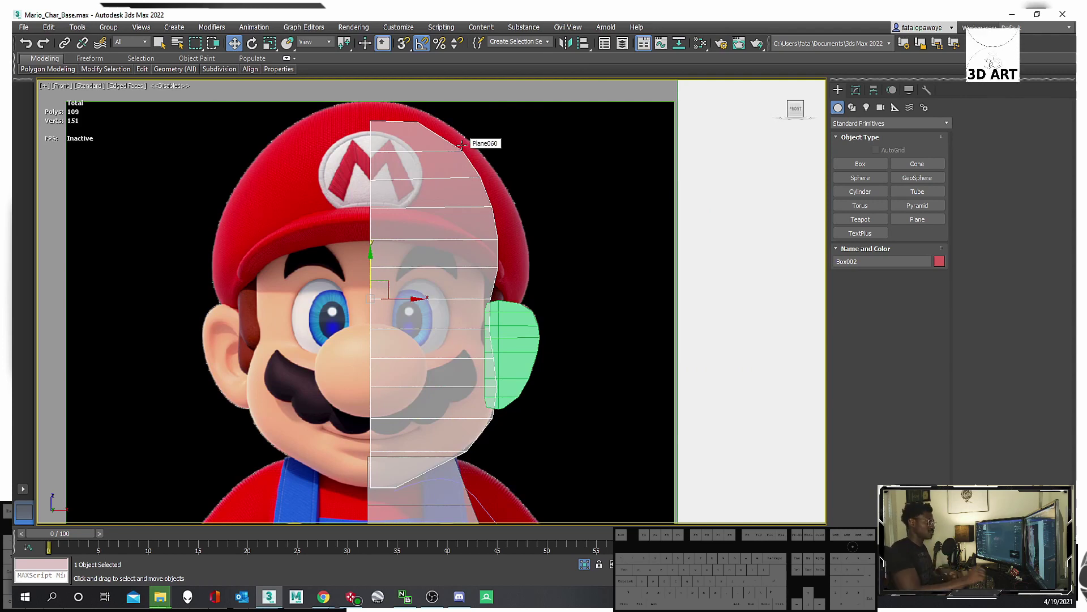
Create a sphere with a radius of about 5.56" over the reference nose in the front view.
{"action": "scroll", "coordinate": [504, 116], "scroll_direction": "down", "scroll_amount": 3}
{"action": "middle_click_drag", "start_coordinate": [467, 337], "coordinate": [425, 228]}
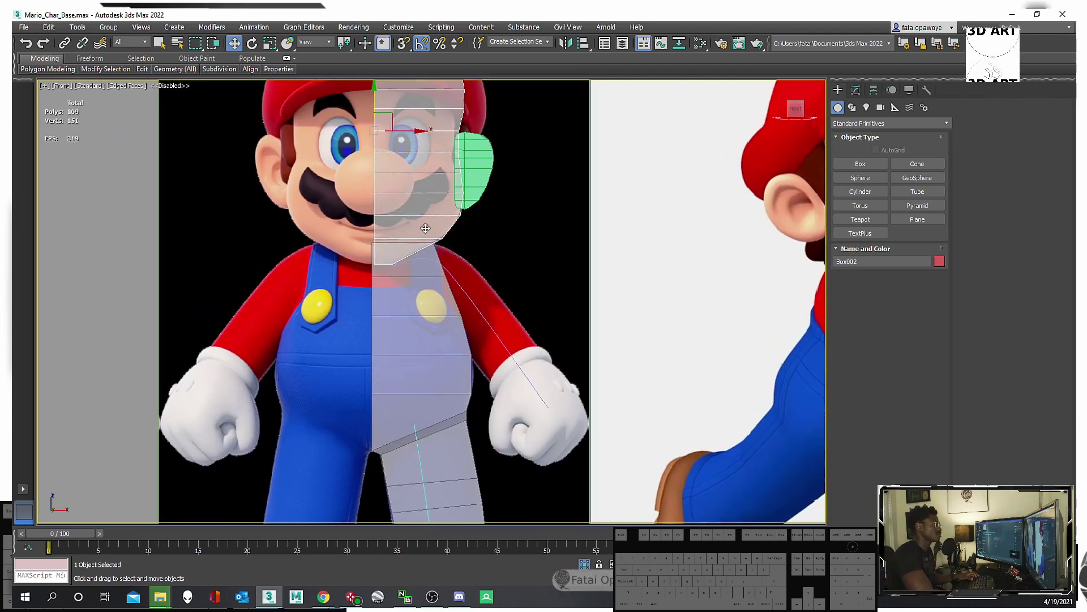
{"action": "middle_click_drag", "start_coordinate": [381, 187], "coordinate": [451, 229]}
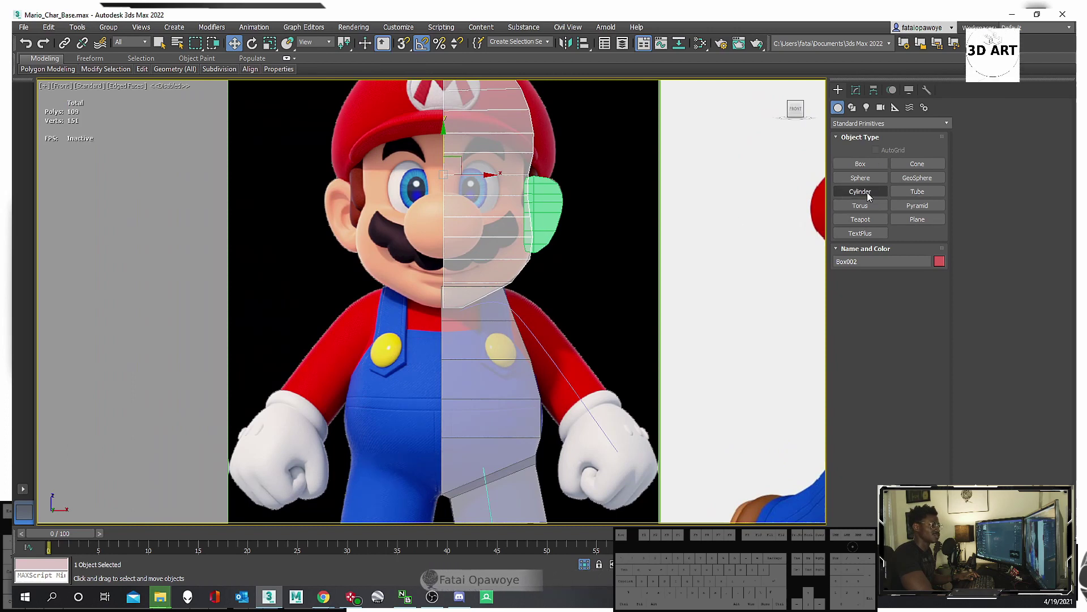
{"action": "left_click", "coordinate": [860, 177]}
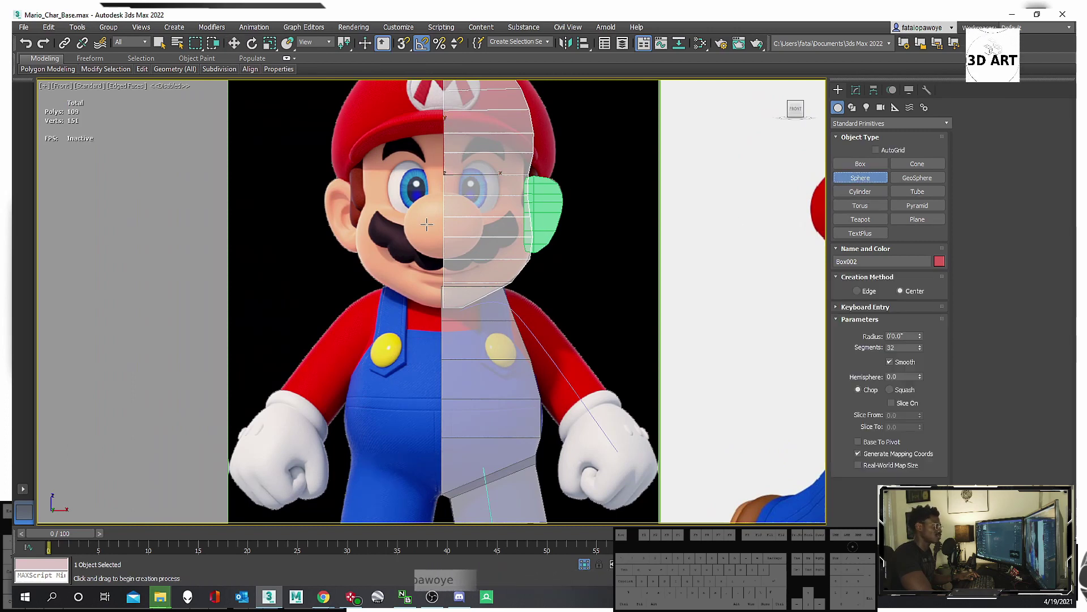
{"action": "left_click_drag", "start_coordinate": [441, 226], "coordinate": [478, 239]}
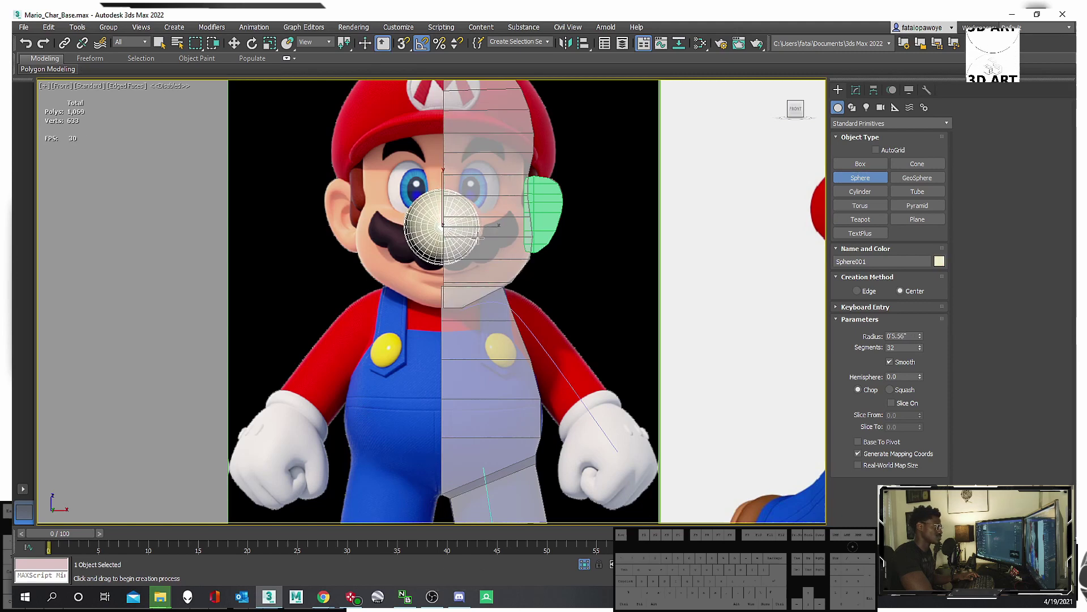
Move the nose sphere slightly sideways and vertically so it lines up with the reference nose.
{"action": "scroll", "coordinate": [475, 222], "scroll_direction": "up", "scroll_amount": 4}
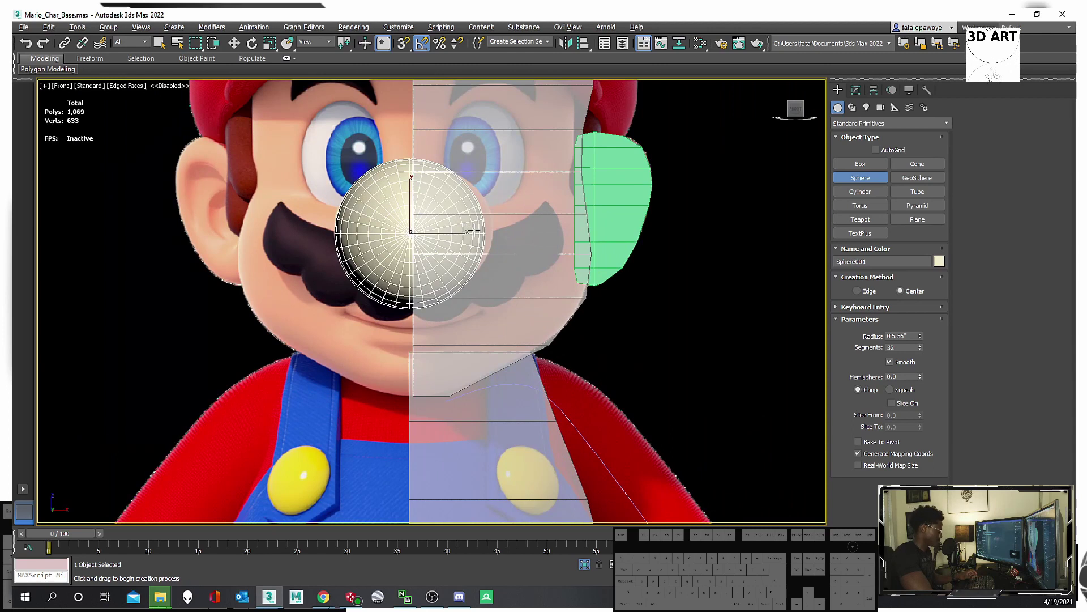
{"action": "middle_click_drag", "start_coordinate": [449, 257], "coordinate": [498, 261]}
{"action": "key", "text": "w"}
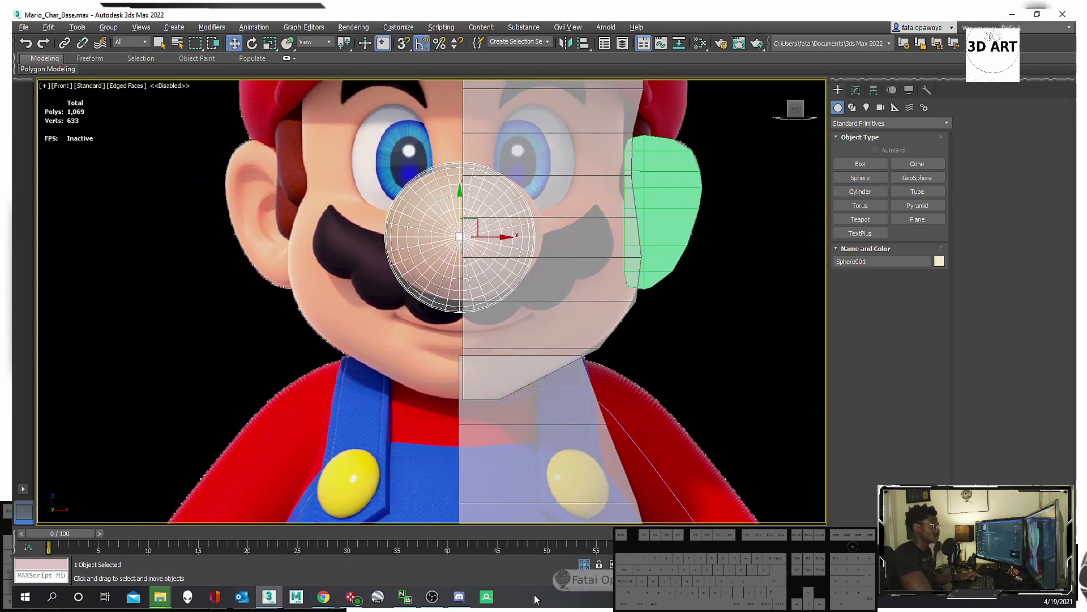
{"action": "left_click_drag", "start_coordinate": [492, 236], "coordinate": [496, 236]}
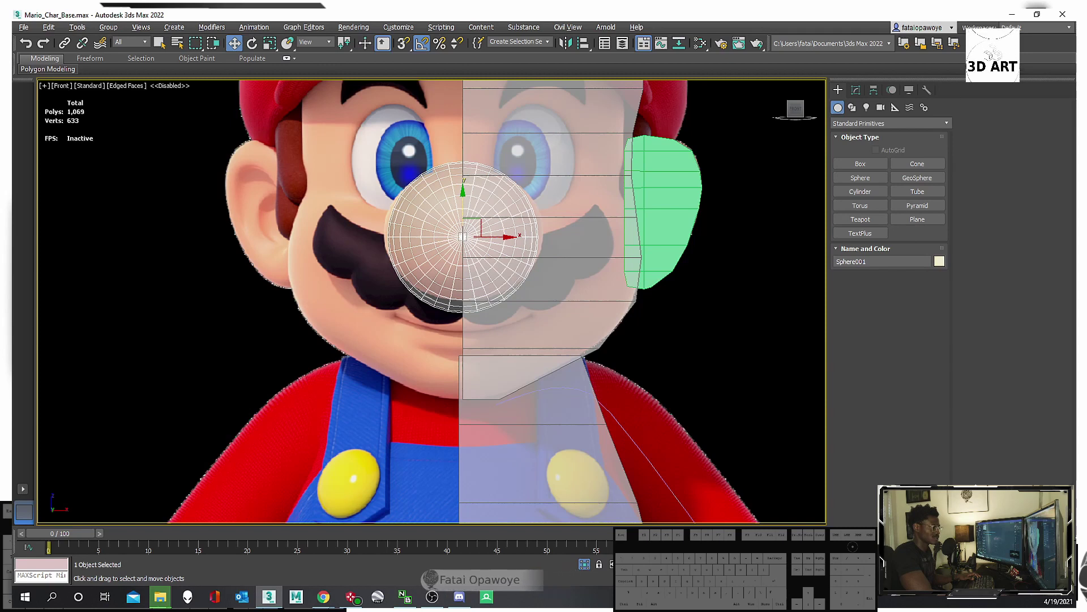
{"action": "left_click_drag", "start_coordinate": [463, 200], "coordinate": [488, 205]}
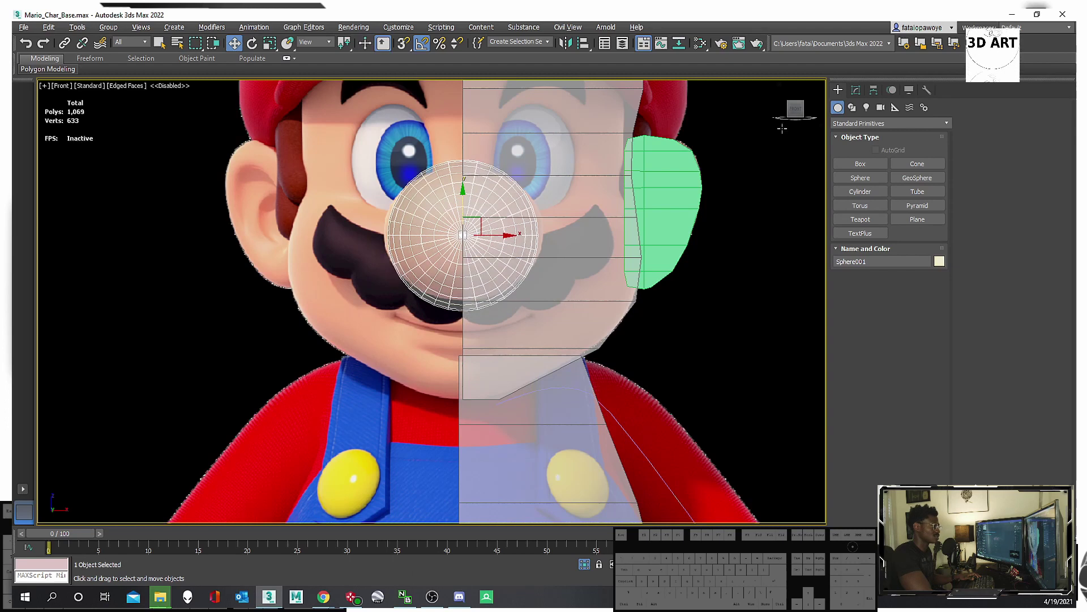
Add an FFD 4x4x4 modifier to the nose sphere.
{"action": "left_click", "coordinate": [855, 90]}
{"action": "left_click", "coordinate": [886, 120]}
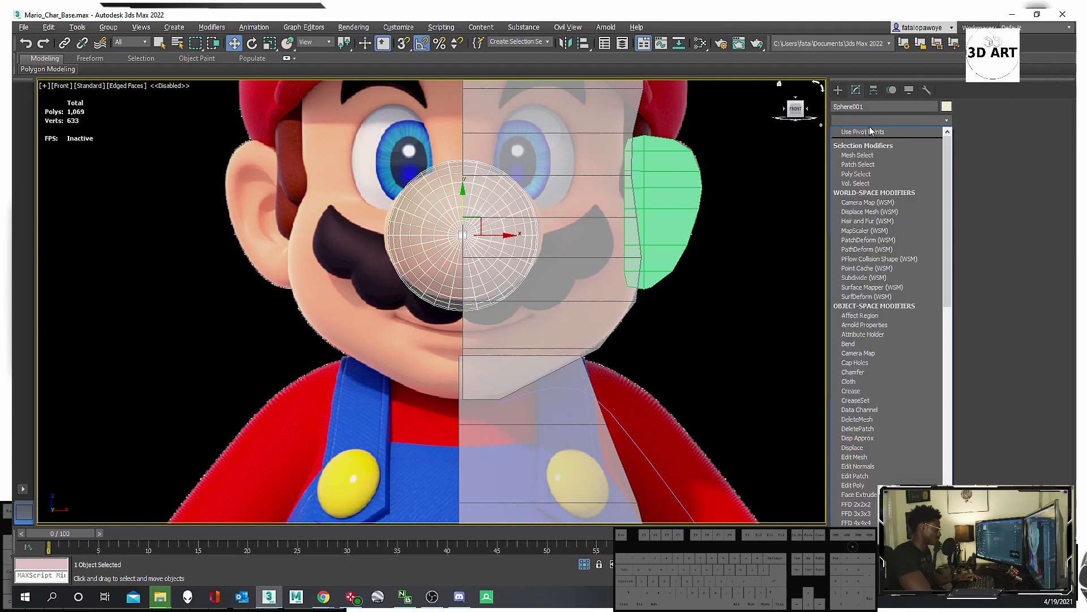
{"action": "key", "text": "f"}
{"action": "left_click", "coordinate": [859, 162]}
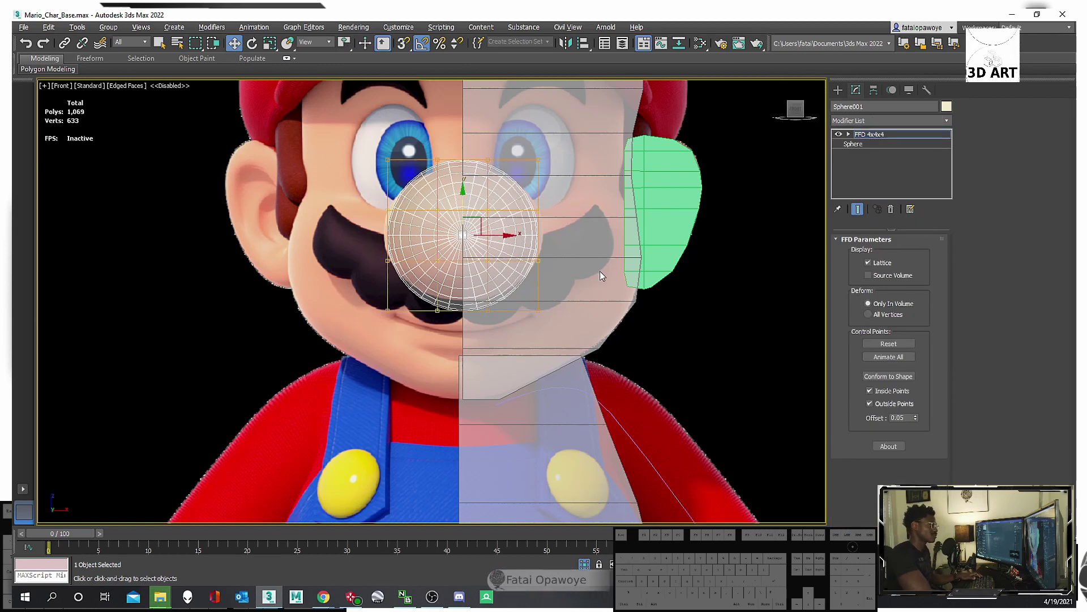
Scale the nose sphere slightly wider and flatten it vertically to match the oval reference nose.
{"action": "key", "text": "r"}
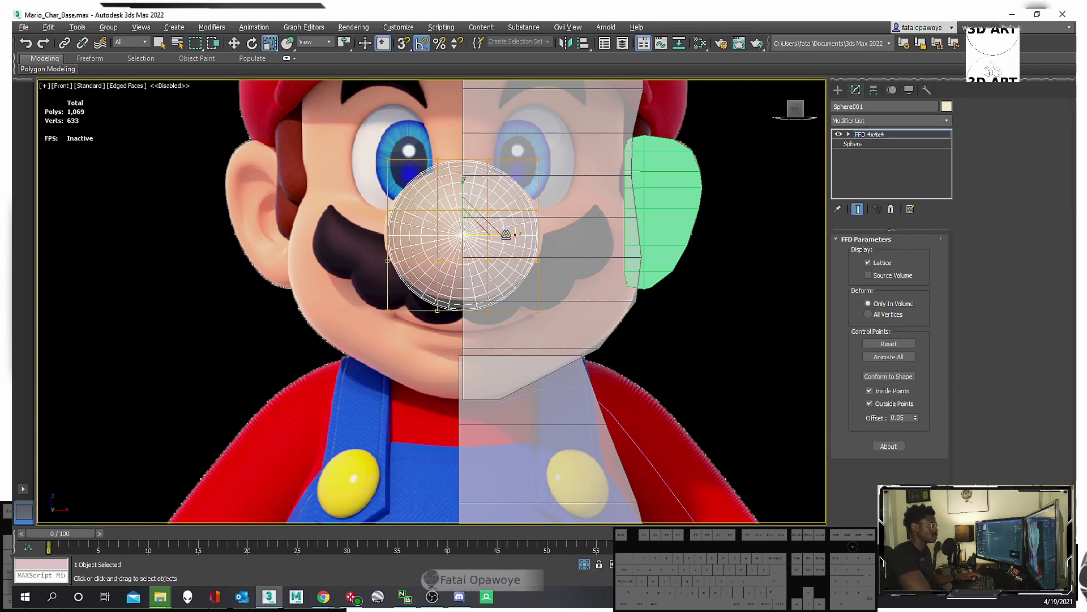
{"action": "key", "text": "alt+x"}
{"action": "key", "text": "alt+x"}
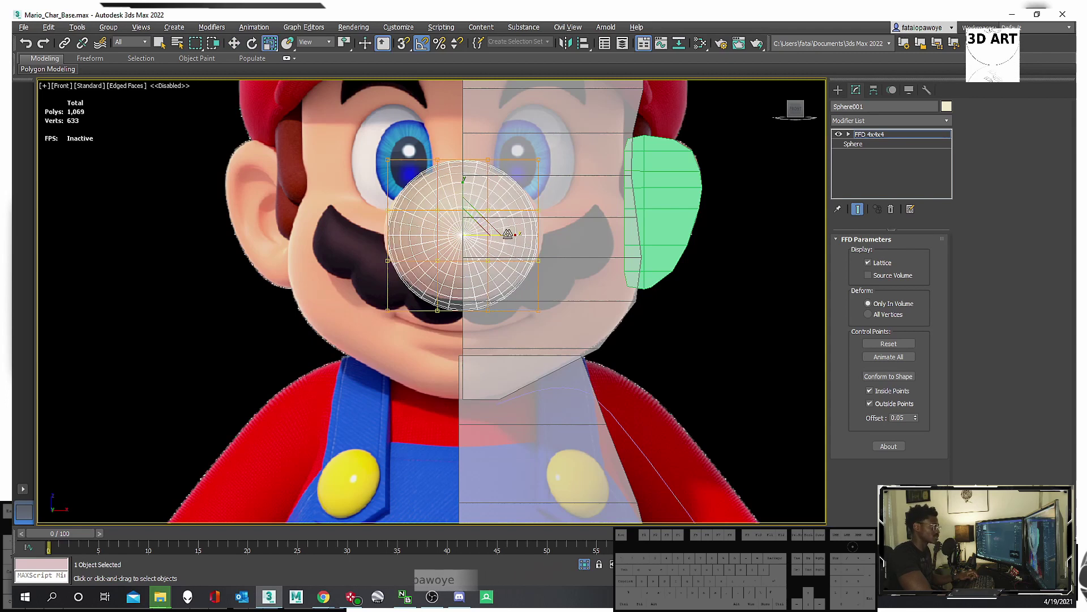
{"action": "left_click_drag", "start_coordinate": [507, 234], "coordinate": [516, 233]}
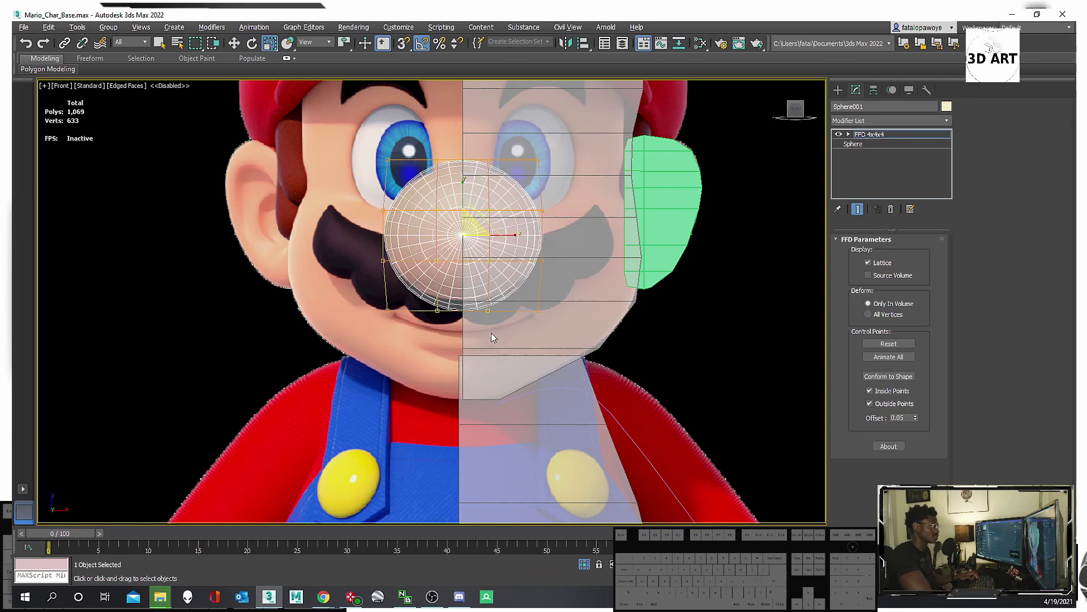
{"action": "left_click_drag", "start_coordinate": [466, 208], "coordinate": [463, 184]}
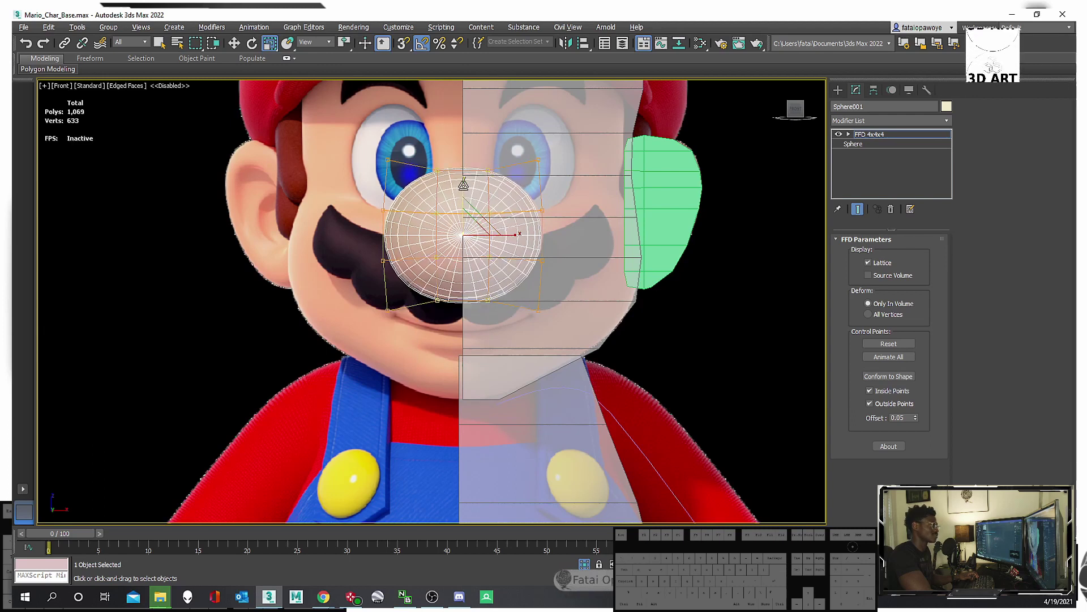
Move the nose sphere forward along the depth axis so it sits in front of the face.
{"action": "middle_click_drag", "start_coordinate": [426, 245], "coordinate": [504, 217], "text": "alt"}
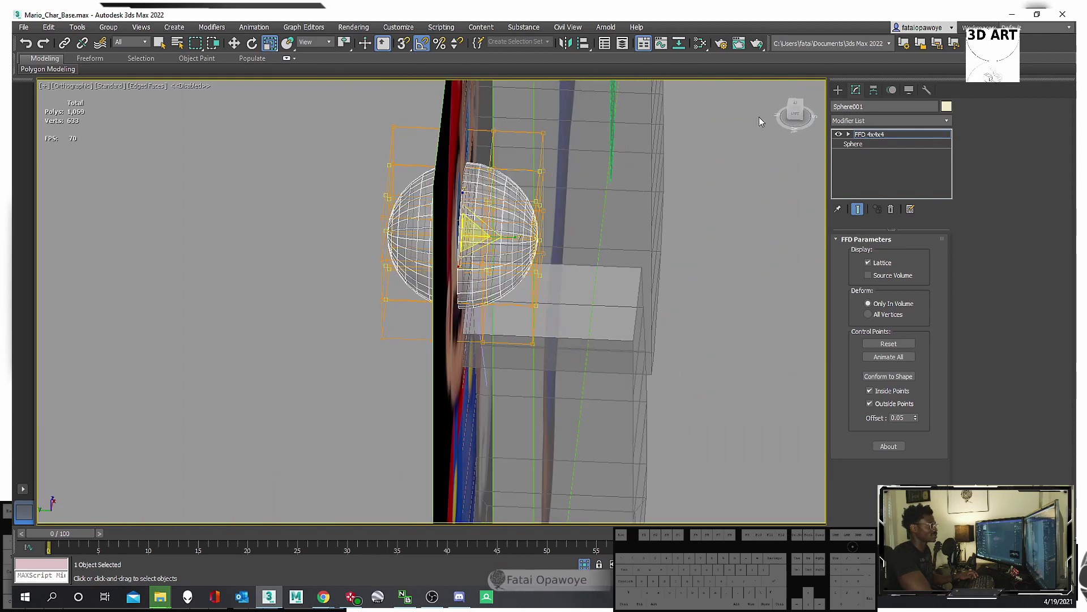
{"action": "key", "text": "w"}
{"action": "left_click_drag", "start_coordinate": [505, 218], "coordinate": [668, 272]}
{"action": "key", "text": "F3"}
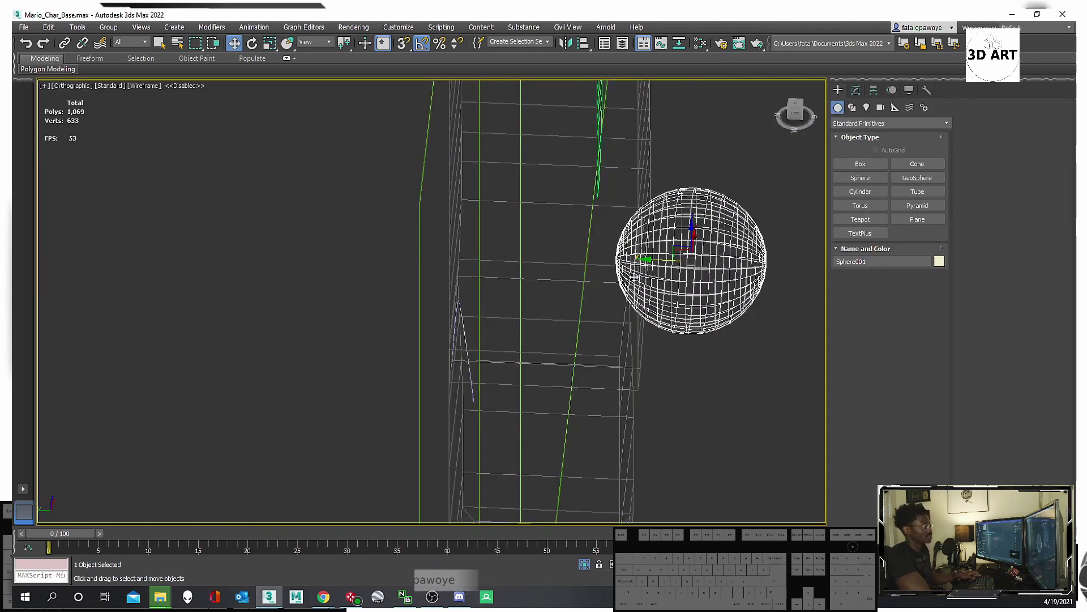
{"action": "mouse_move", "coordinate": [667, 272]}
{"action": "middle_mouse_down", "text": "alt"}
{"action": "mouse_move", "coordinate": [553, 240]}
{"action": "mouse_move", "coordinate": [515, 289]}
{"action": "mouse_move", "coordinate": [522, 300]}
{"action": "middle_mouse_up", "text": "alt"}
{"action": "key", "text": "F3"}
{"action": "scroll", "coordinate": [548, 233], "scroll_direction": "down", "scroll_amount": 3}
{"action": "scroll", "coordinate": [528, 312], "scroll_direction": "down", "scroll_amount": 3}
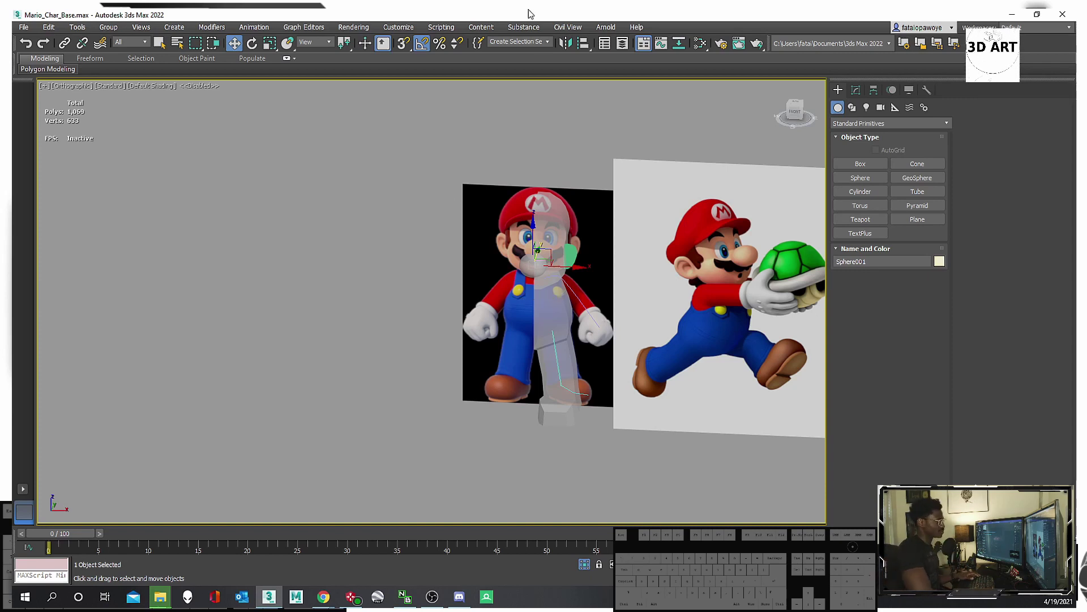
Turn off see-through display for the body, the half head and the nose sphere.
{"action": "middle_click_drag", "start_coordinate": [560, 303], "coordinate": [552, 303], "text": "alt"}
{"action": "left_click", "coordinate": [550, 303]}
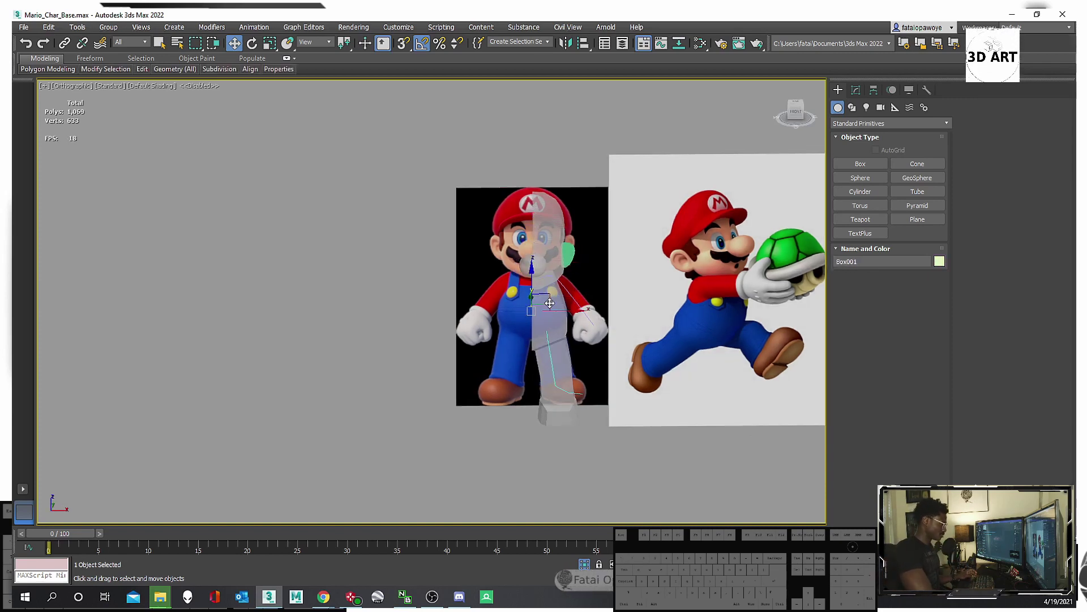
{"action": "left_click", "coordinate": [547, 238]}
{"action": "middle_click_drag", "start_coordinate": [551, 266], "coordinate": [541, 292], "text": "alt"}
{"action": "left_click", "coordinate": [520, 259]}
{"action": "key", "text": "z"}
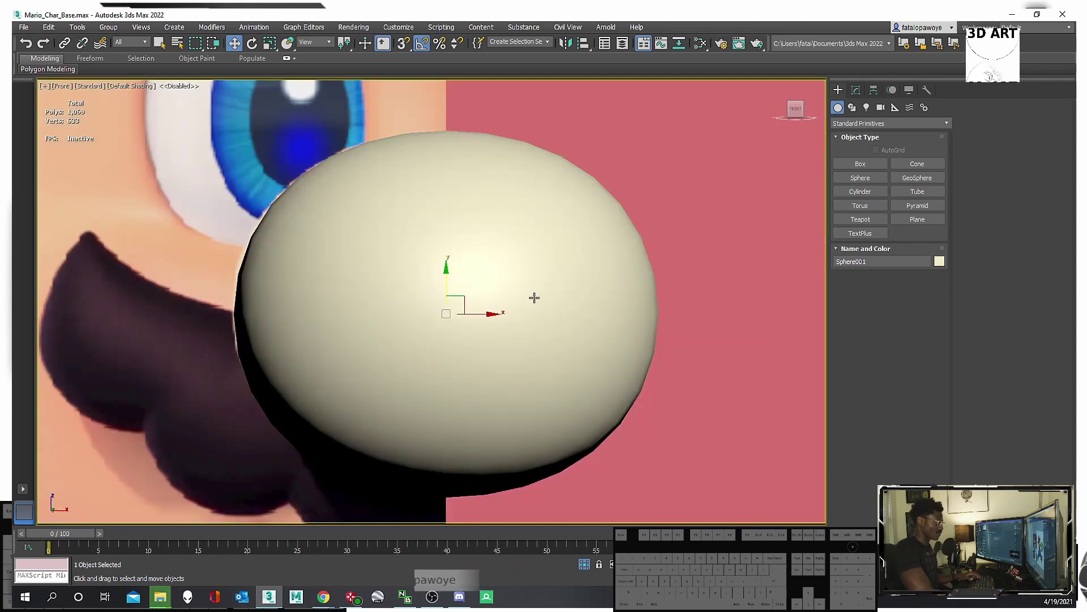
Delete the guide spline drawn over the arm in the front view.
{"action": "key", "text": "f"}
{"action": "scroll", "coordinate": [538, 306], "scroll_direction": "down", "scroll_amount": 5}
{"action": "left_click", "coordinate": [583, 373]}
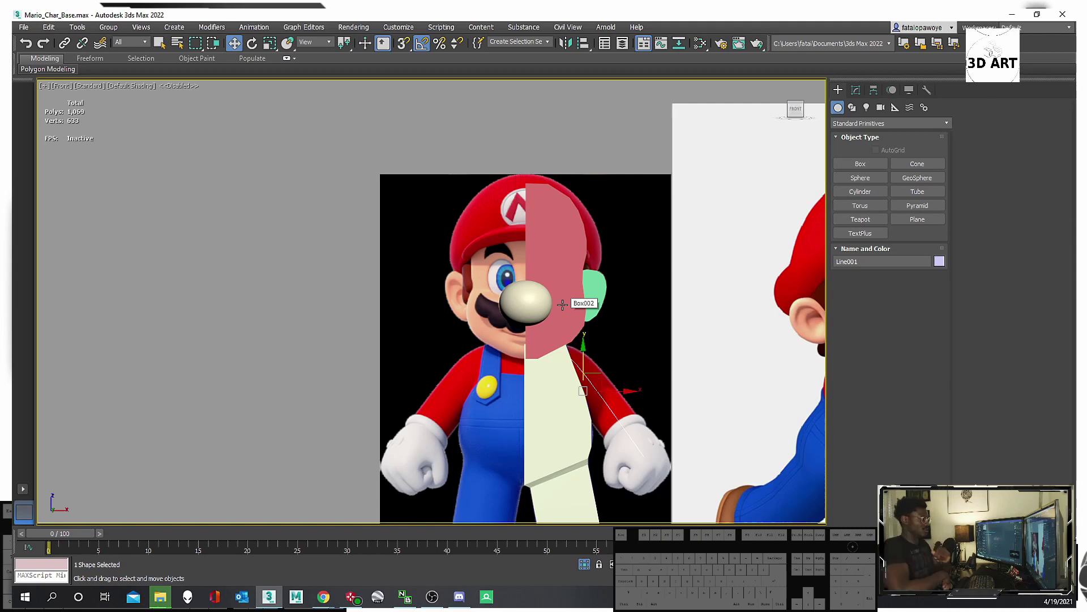
{"action": "left_click", "coordinate": [557, 369]}
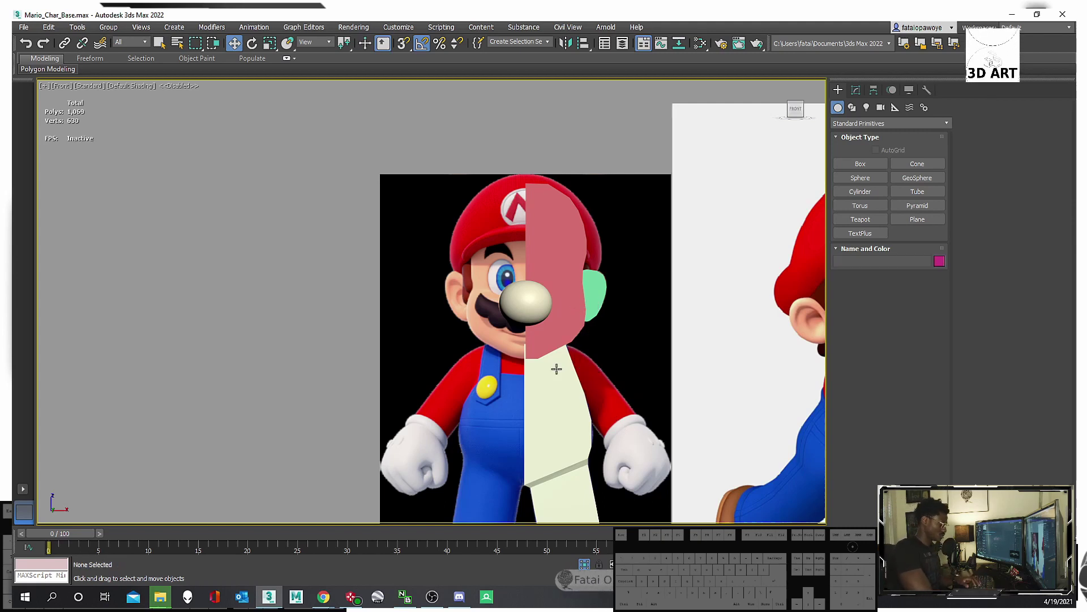
Select the body mesh and turn on edged-face display, returning to the front view.
{"action": "left_click", "coordinate": [545, 397]}
{"action": "mouse_move", "coordinate": [573, 390]}
{"action": "middle_mouse_down", "text": "alt"}
{"action": "mouse_move", "coordinate": [600, 397]}
{"action": "mouse_move", "coordinate": [487, 413]}
{"action": "mouse_move", "coordinate": [585, 405]}
{"action": "middle_mouse_up", "text": "alt"}
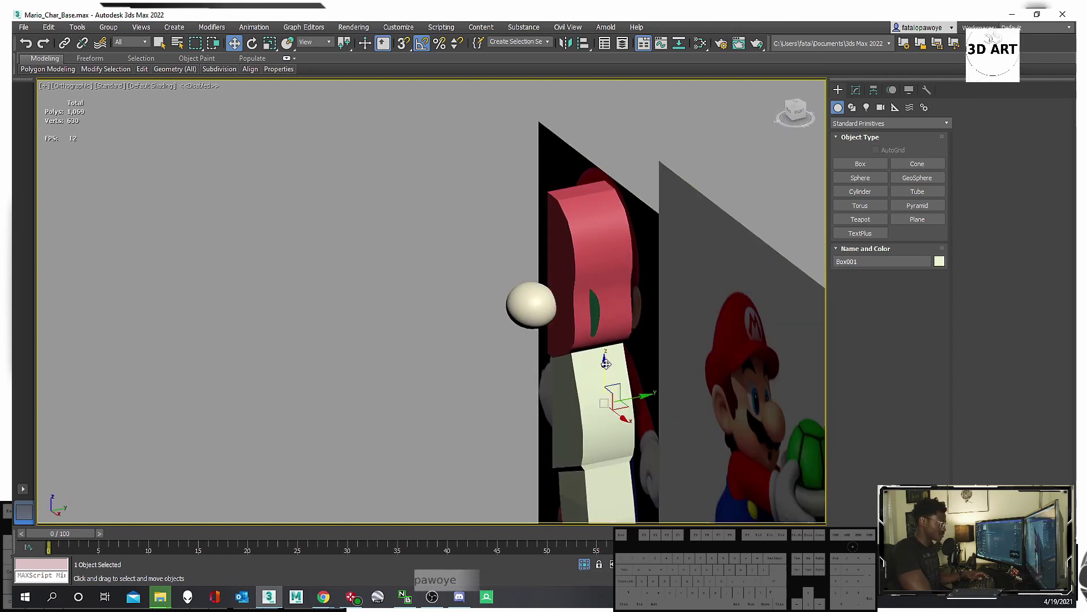
{"action": "key", "text": "F3"}
{"action": "key", "text": "F4"}
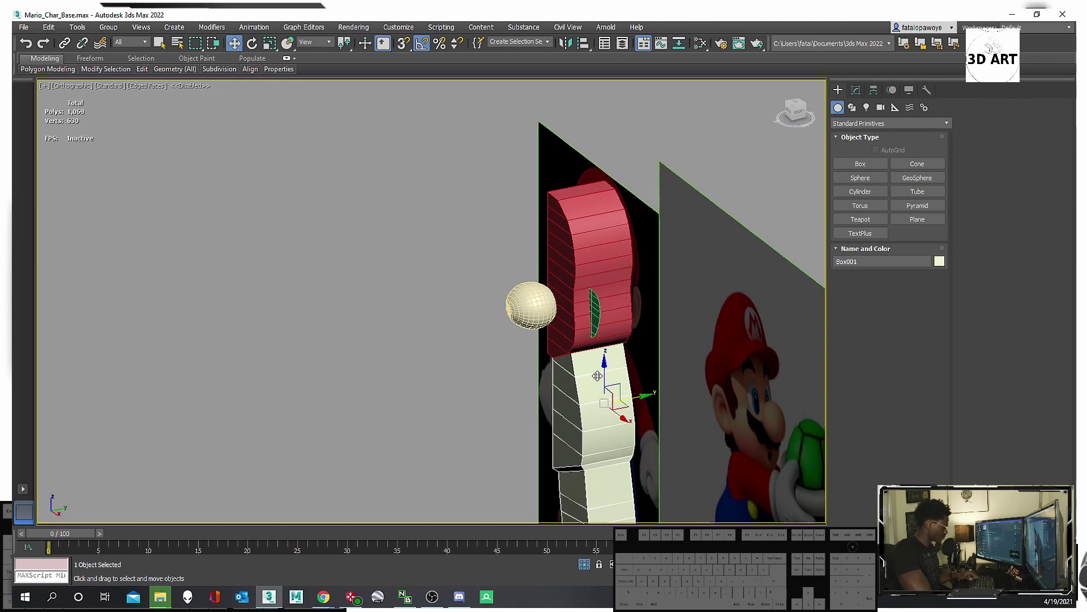
{"action": "key", "text": "f"}
{"action": "middle_click_drag", "start_coordinate": [597, 375], "coordinate": [585, 372]}
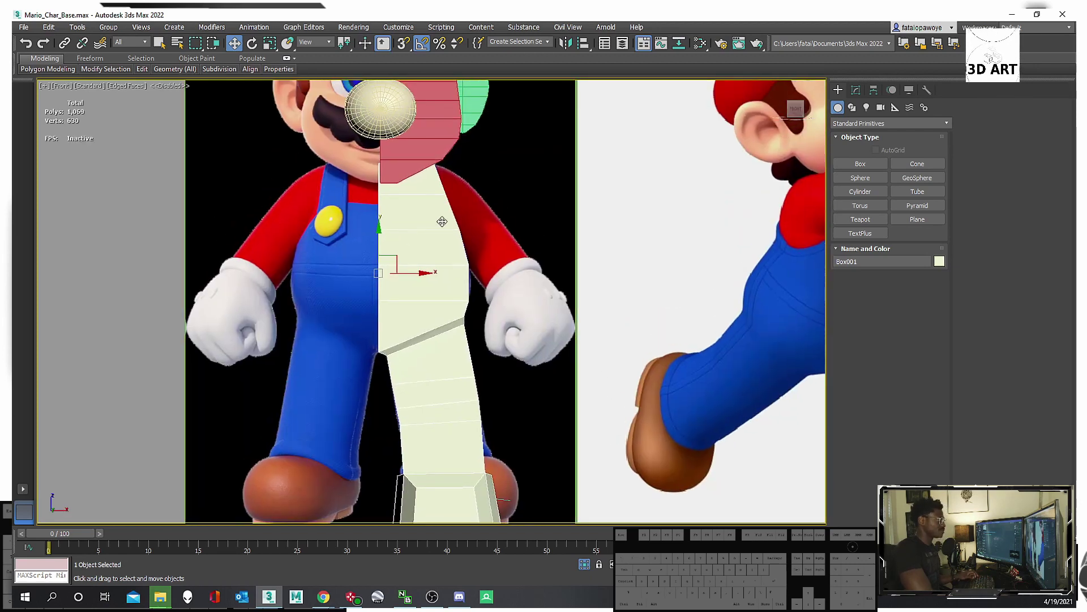
Select the two uppermost polygons on the outer side of the body mesh, where the arm begins.
{"action": "left_click", "coordinate": [863, 163]}
{"action": "middle_click_drag", "start_coordinate": [675, 181], "coordinate": [497, 187], "text": "alt"}
{"action": "right_click", "coordinate": [497, 187]}
{"action": "left_click", "coordinate": [856, 90]}
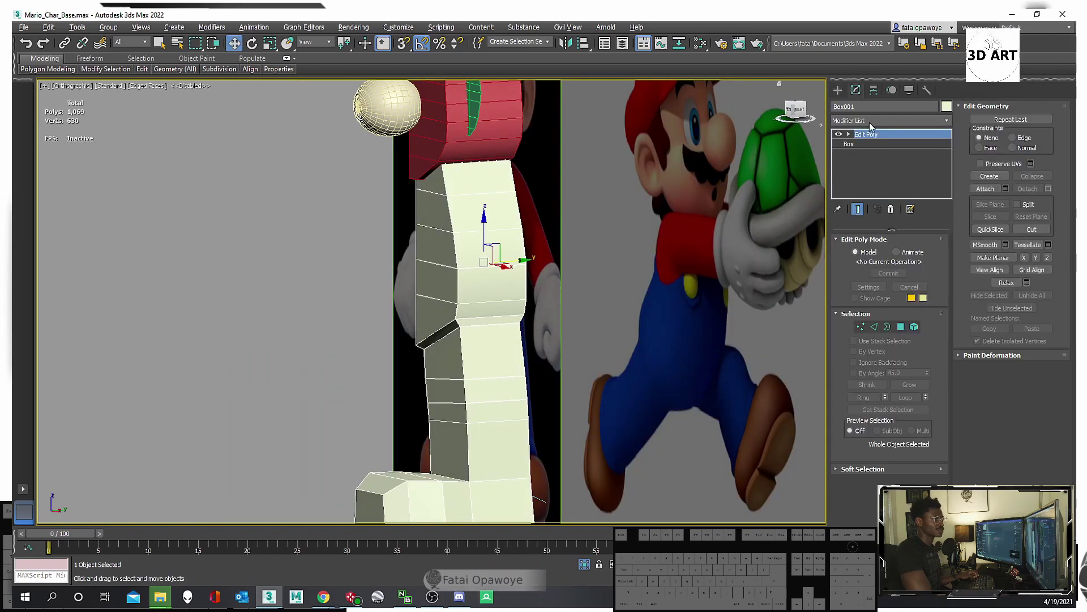
{"action": "left_click", "coordinate": [901, 326]}
{"action": "left_click", "coordinate": [487, 176]}
{"action": "left_click", "coordinate": [494, 188], "text": "ctrl"}
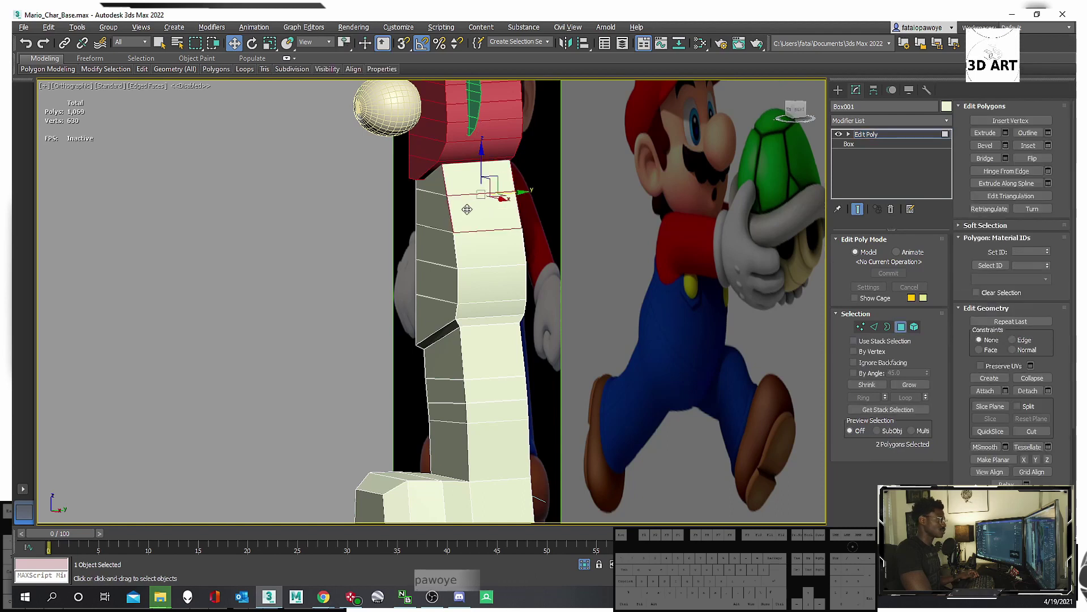
Extrude the two shoulder polygons outward and extend the new segment to the sleeve's outer edge as the upper arm.
{"action": "middle_click_drag", "start_coordinate": [495, 189], "coordinate": [521, 204], "text": "alt"}
{"action": "key", "text": "f"}
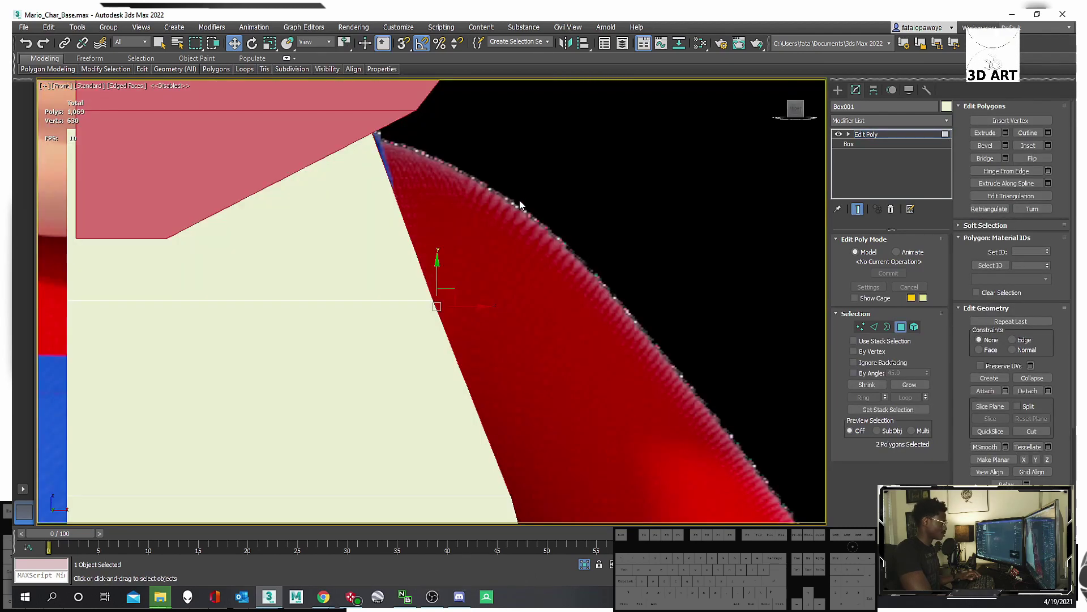
{"action": "scroll", "coordinate": [493, 213], "scroll_direction": "down", "scroll_amount": 3}
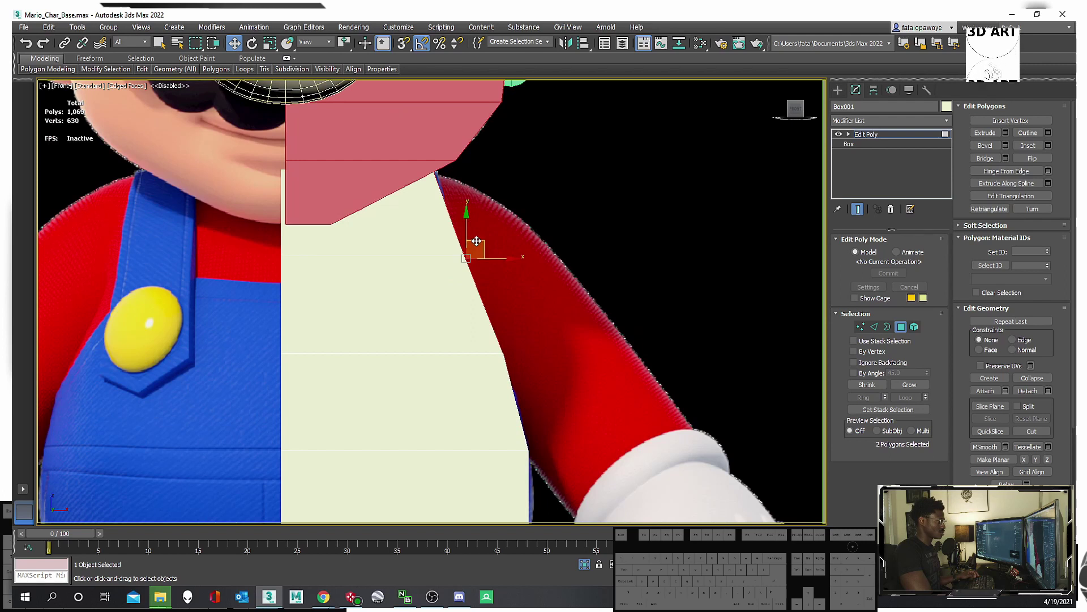
{"action": "mouse_move", "coordinate": [478, 247]}
{"action": "left_mouse_down", "text": "shift"}
{"action": "mouse_move", "coordinate": [587, 243]}
{"action": "mouse_move", "coordinate": [562, 222]}
{"action": "mouse_move", "coordinate": [477, 238]}
{"action": "left_mouse_up", "text": "shift"}
{"action": "left_click_drag", "start_coordinate": [544, 241], "coordinate": [667, 266], "text": "shift"}
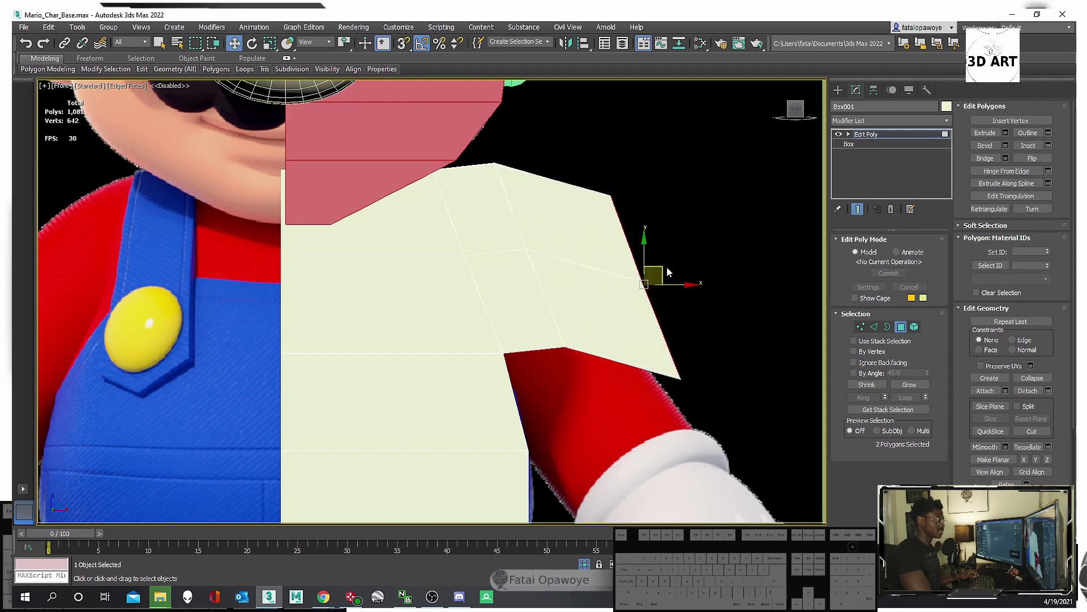
{"action": "key", "text": "ctrl+z"}
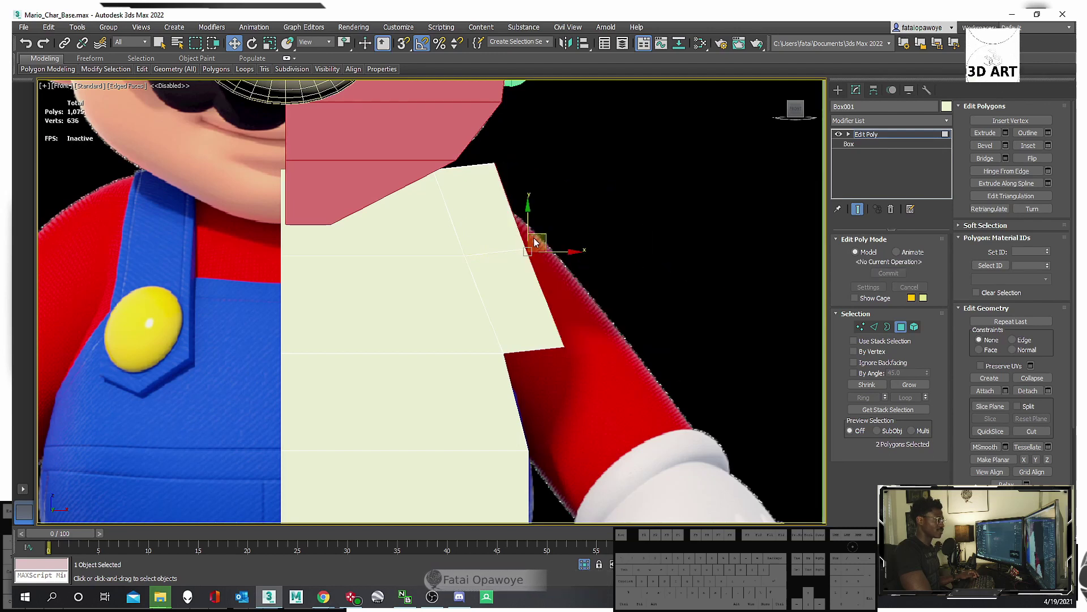
{"action": "left_click_drag", "start_coordinate": [495, 218], "coordinate": [601, 228]}
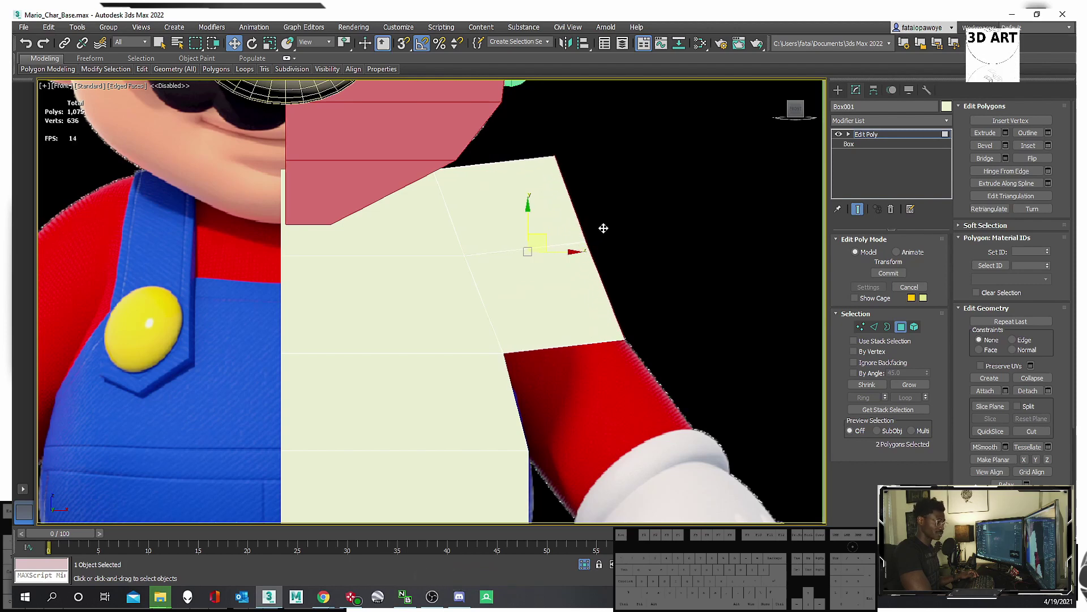
Switch the body mesh to vertex editing in the front view and make it see-through over the reference.
{"action": "middle_click_drag", "start_coordinate": [601, 228], "coordinate": [495, 282], "text": "alt"}
{"action": "left_click", "coordinate": [532, 281]}
{"action": "scroll", "coordinate": [556, 209], "scroll_direction": "down", "scroll_amount": 2}
{"action": "key", "text": "f"}
{"action": "scroll", "coordinate": [555, 209], "scroll_direction": "down", "scroll_amount": 8}
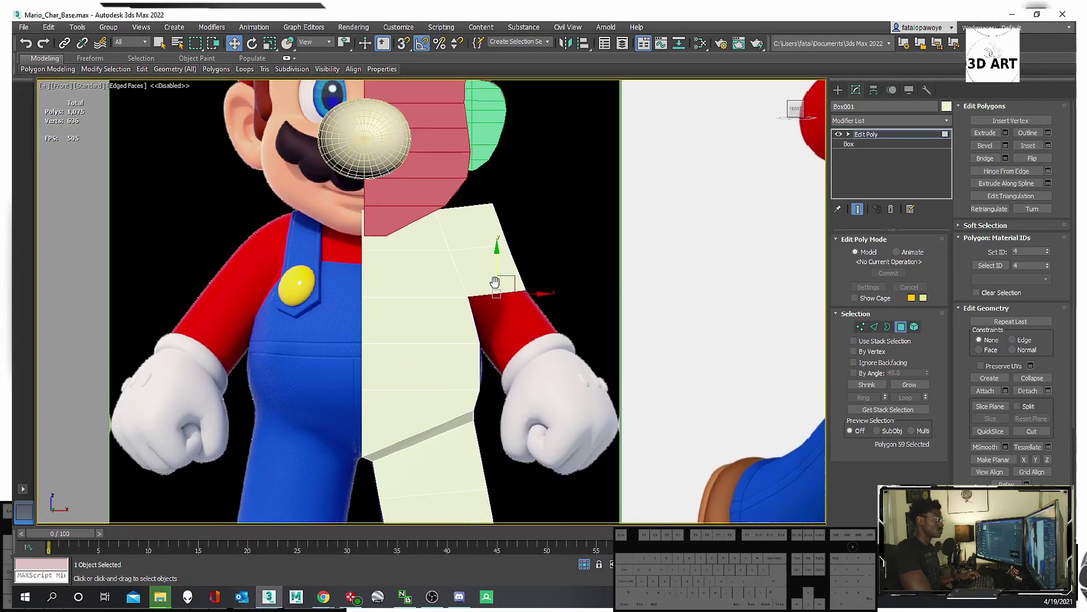
{"action": "key", "text": "1"}
{"action": "scroll", "coordinate": [501, 244], "scroll_direction": "up", "scroll_amount": 4}
{"action": "scroll", "coordinate": [519, 243], "scroll_direction": "down", "scroll_amount": 2}
{"action": "key", "text": "alt+x"}
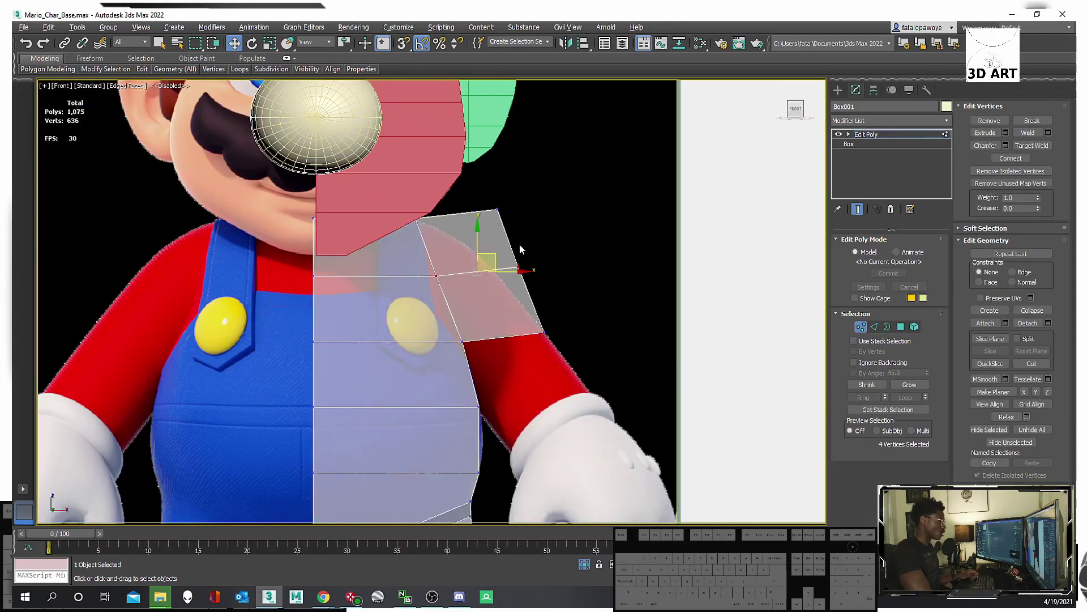
Move the arm segment's upper and middle outer vertices inward onto the reference shoulder outline.
{"action": "left_click_drag", "start_coordinate": [593, 252], "coordinate": [481, 196]}
{"action": "scroll", "coordinate": [453, 187], "scroll_direction": "up", "scroll_amount": 3}
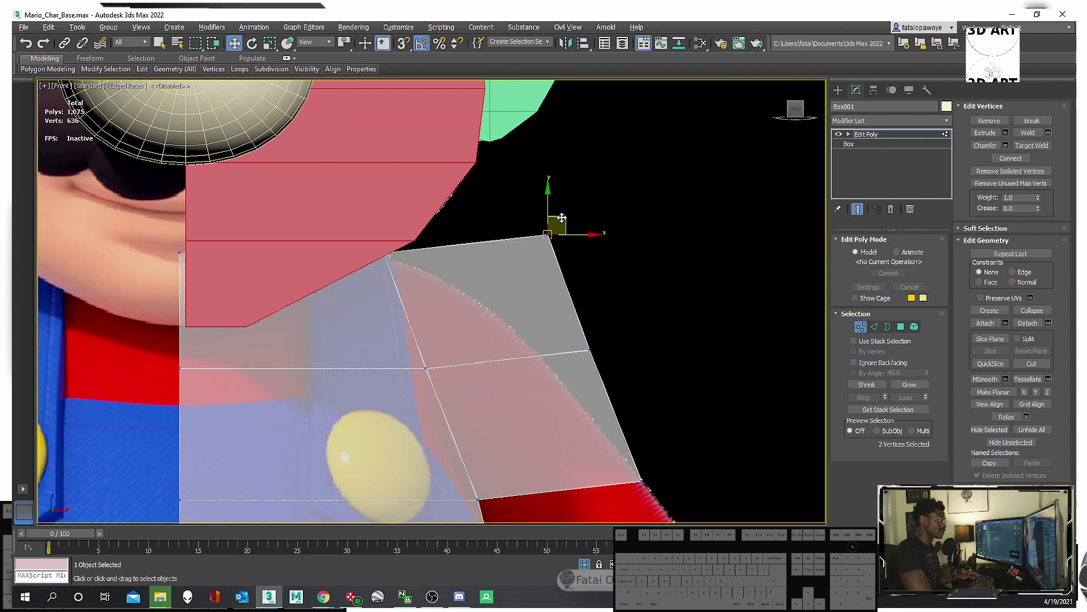
{"action": "left_click_drag", "start_coordinate": [561, 218], "coordinate": [488, 275]}
{"action": "left_click_drag", "start_coordinate": [632, 392], "coordinate": [572, 347]}
{"action": "middle_click_drag", "start_coordinate": [572, 347], "coordinate": [508, 162]}
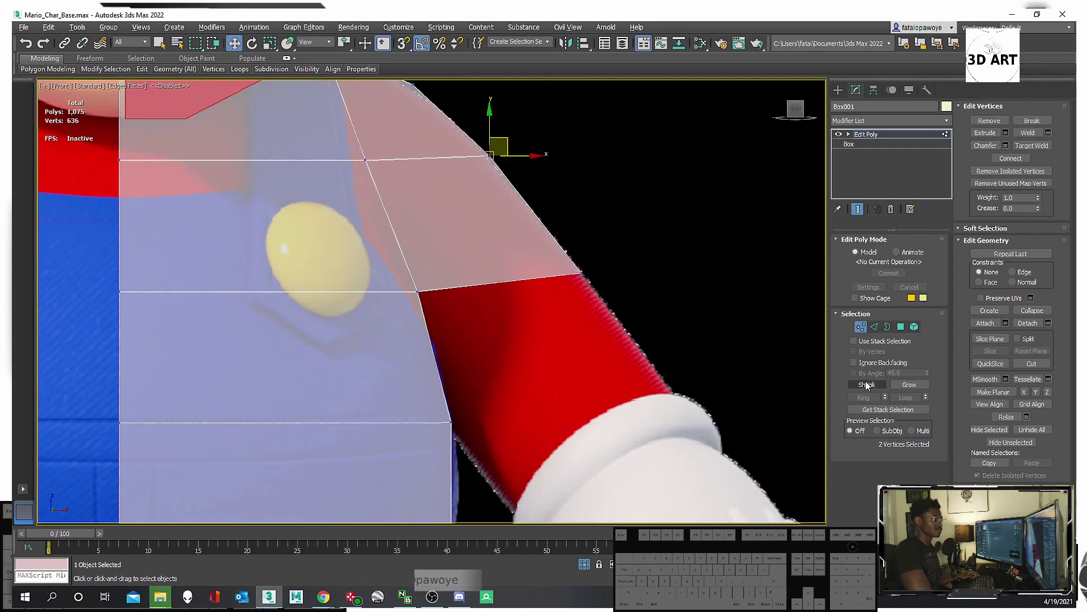
Extrude the arm's end polygon downward along the reference sleeve to the glove cuff.
{"action": "left_click", "coordinate": [900, 326]}
{"action": "mouse_move", "coordinate": [464, 308]}
{"action": "middle_mouse_down", "text": "alt"}
{"action": "mouse_move", "coordinate": [446, 287]}
{"action": "mouse_move", "coordinate": [453, 301]}
{"action": "middle_mouse_up", "text": "alt"}
{"action": "key", "text": "f"}
{"action": "scroll", "coordinate": [477, 309], "scroll_direction": "up", "scroll_amount": 3}
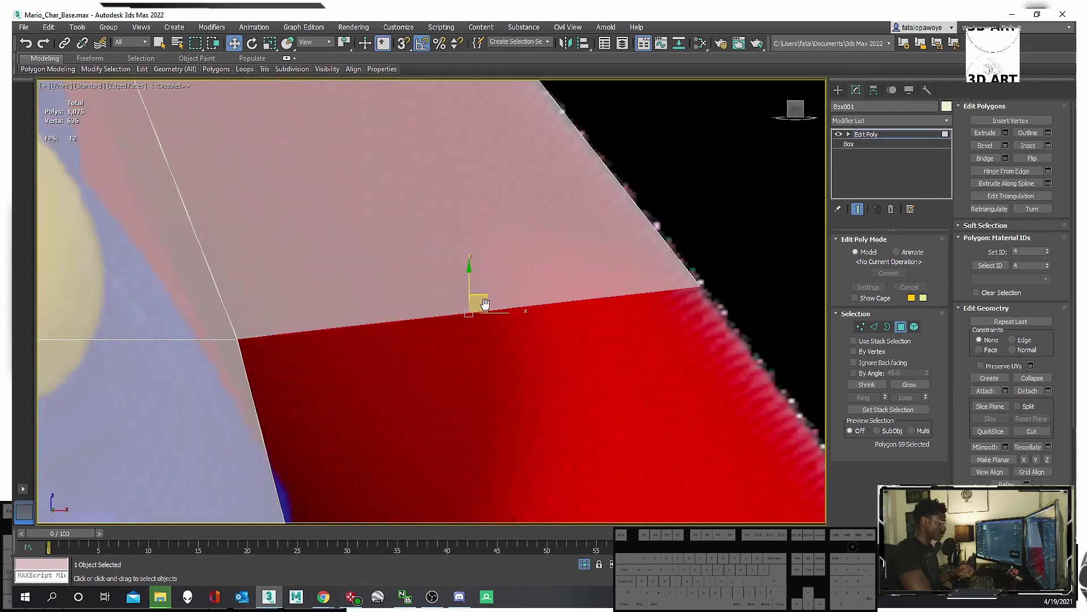
{"action": "scroll", "coordinate": [464, 283], "scroll_direction": "down", "scroll_amount": 3}
{"action": "left_click_drag", "start_coordinate": [476, 280], "coordinate": [571, 417]}
{"action": "scroll", "coordinate": [571, 417], "scroll_direction": "down", "scroll_amount": 4}
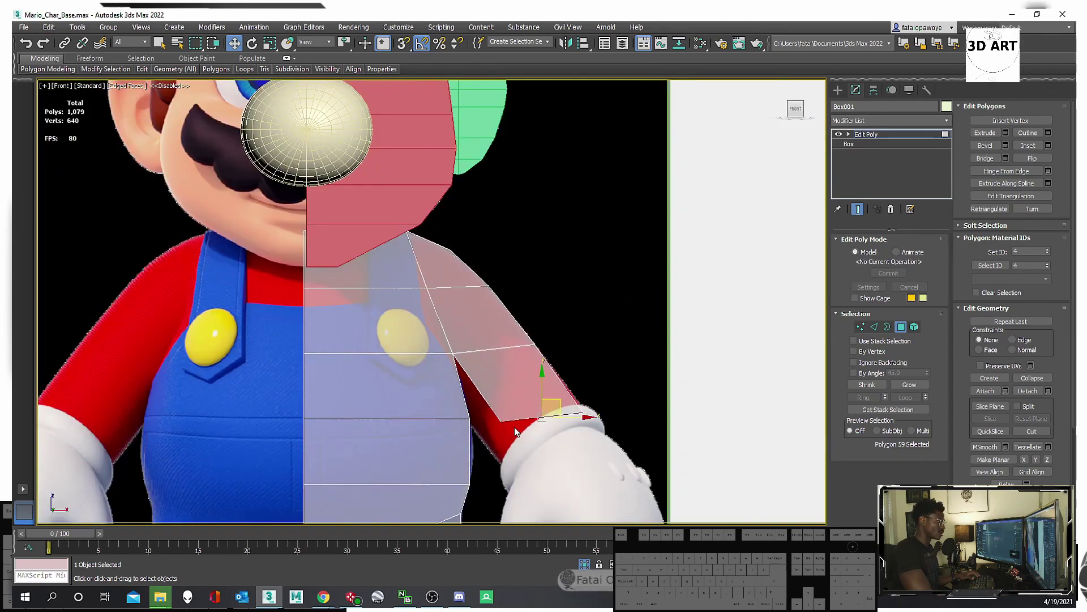
Move the new arm segment's lower end vertices and the inner shoulder vertices inward to follow the underside of the reference sleeve.
{"action": "scroll", "coordinate": [466, 399], "scroll_direction": "up", "scroll_amount": 4}
{"action": "key", "text": "1"}
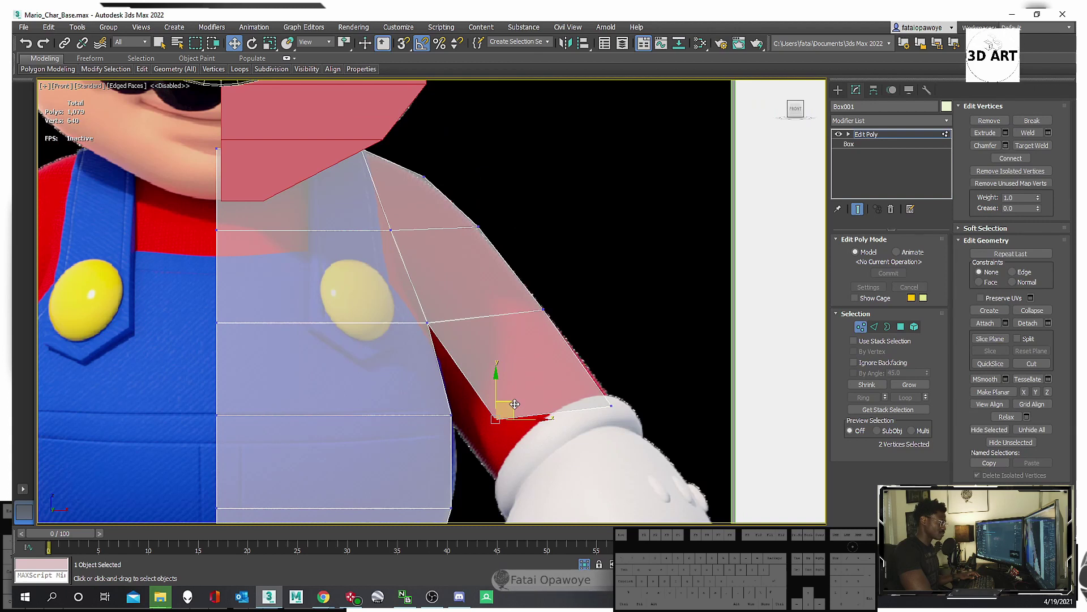
{"action": "left_click_drag", "start_coordinate": [518, 415], "coordinate": [482, 419]}
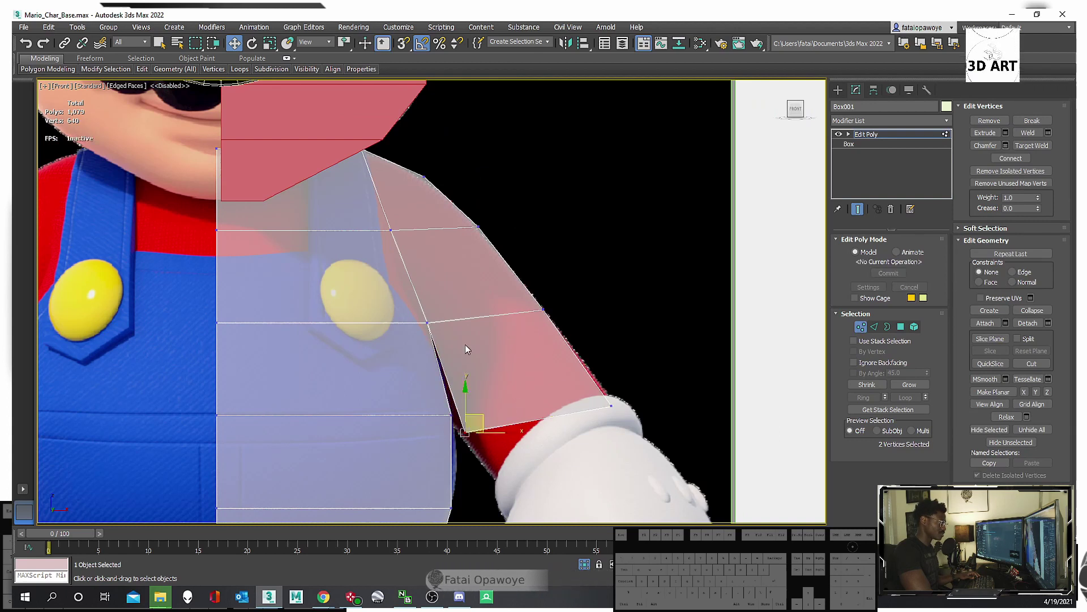
{"action": "left_click_drag", "start_coordinate": [464, 345], "coordinate": [439, 308]}
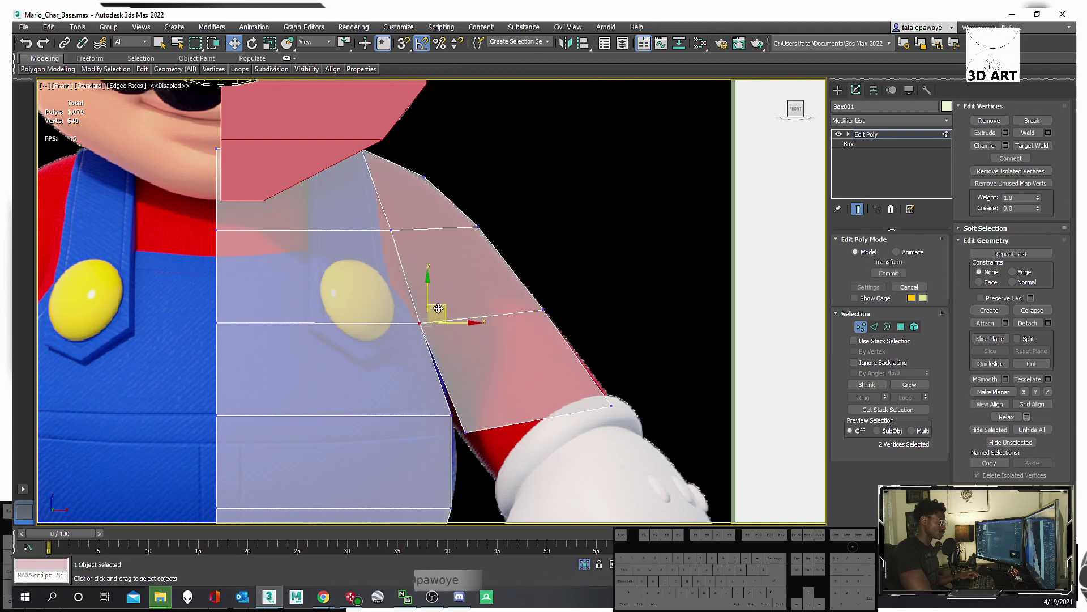
{"action": "left_click_drag", "start_coordinate": [434, 260], "coordinate": [358, 191]}
{"action": "mouse_move", "coordinate": [406, 219]}
{"action": "left_mouse_down"}
{"action": "mouse_move", "coordinate": [389, 214]}
{"action": "mouse_move", "coordinate": [399, 218]}
{"action": "left_mouse_up"}
{"action": "middle_click_drag", "start_coordinate": [436, 295], "coordinate": [418, 230]}
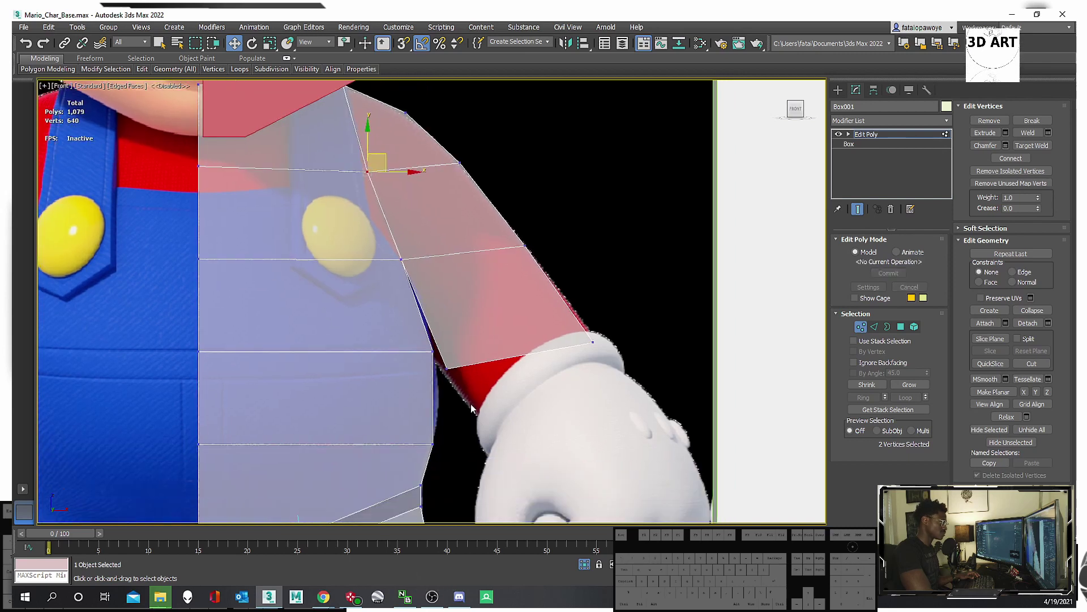
Raise the arm segment's lower end vertices against the body's side and fit its outer end vertices to the cuff's upper edge.
{"action": "left_click_drag", "start_coordinate": [455, 348], "coordinate": [445, 331]}
{"action": "middle_click_drag", "start_coordinate": [487, 356], "coordinate": [476, 332]}
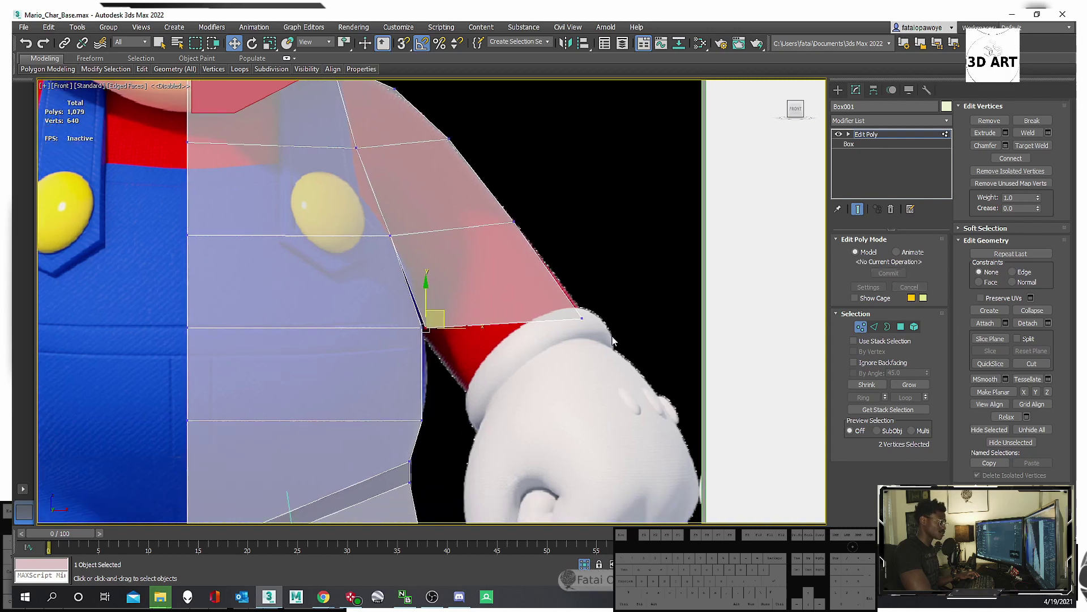
{"action": "left_click_drag", "start_coordinate": [555, 278], "coordinate": [600, 331]}
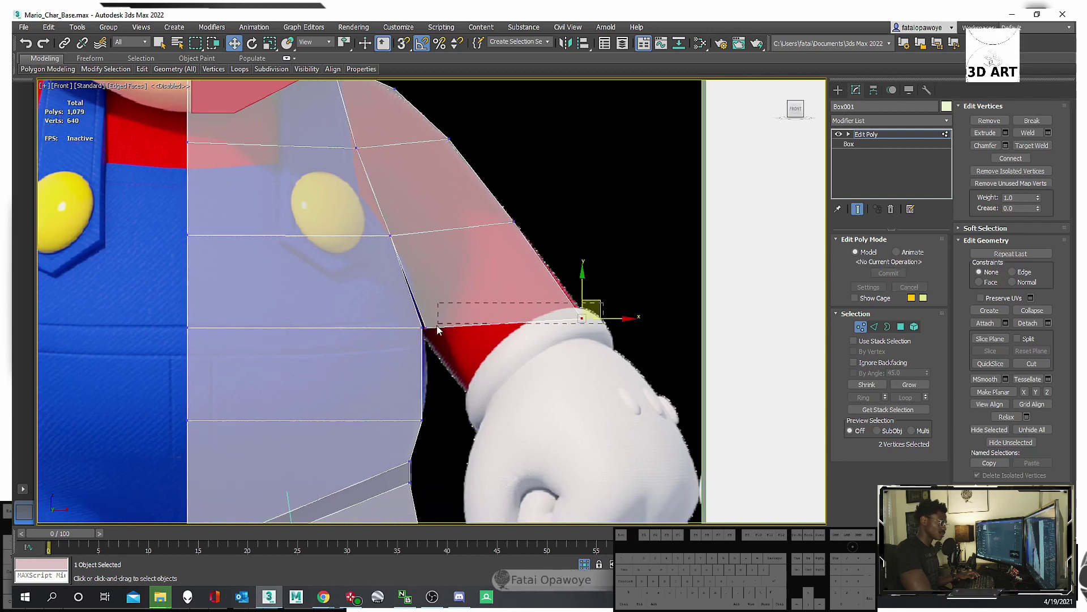
{"action": "left_click_drag", "start_coordinate": [437, 325], "coordinate": [438, 326]}
{"action": "left_click_drag", "start_coordinate": [593, 297], "coordinate": [584, 284]}
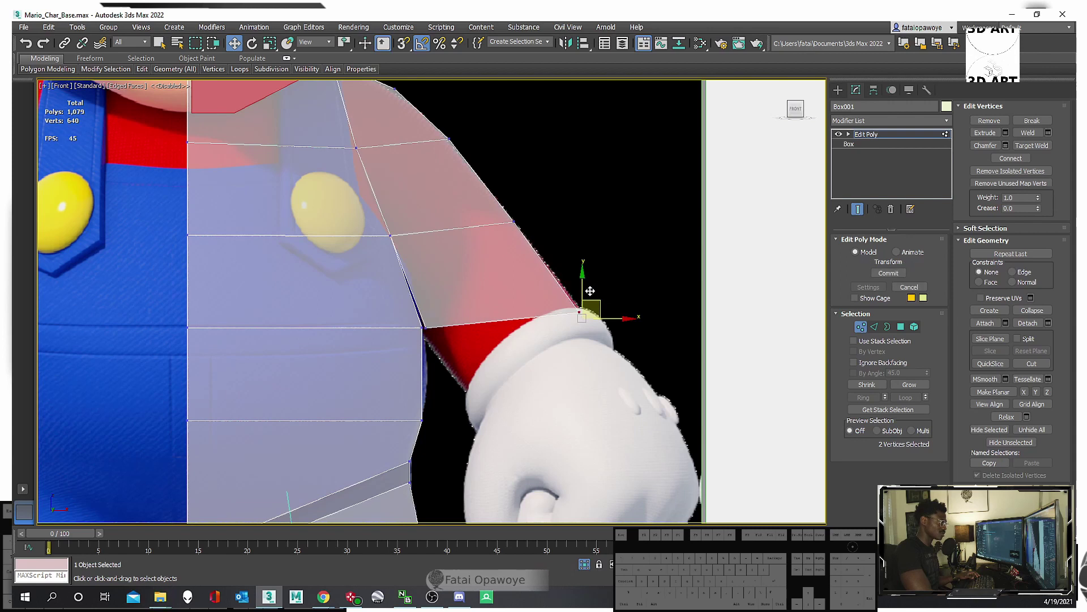
{"action": "middle_click_drag", "start_coordinate": [537, 283], "coordinate": [549, 259]}
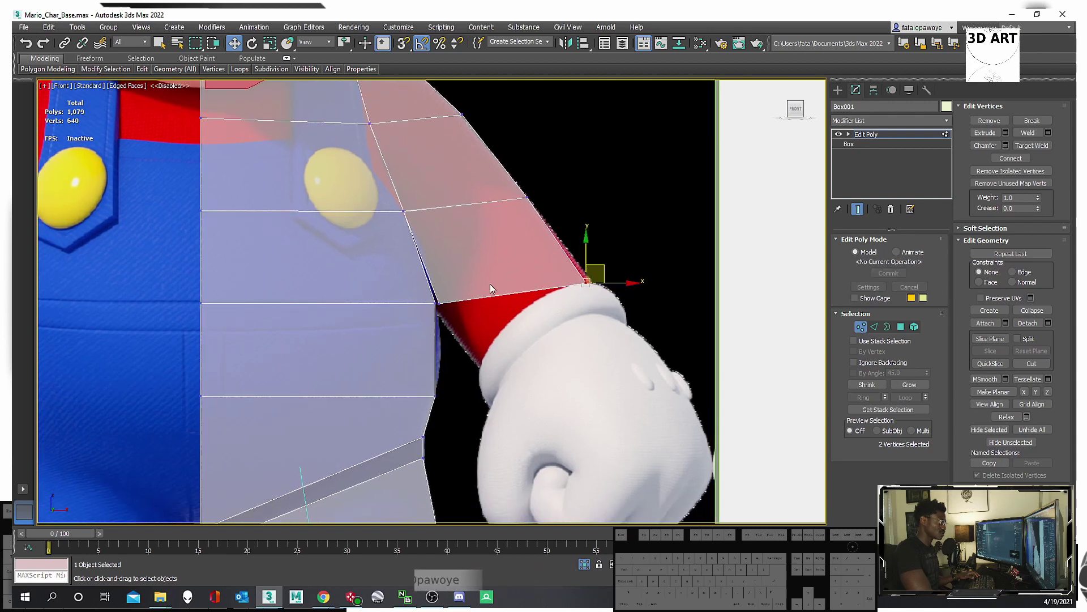
{"action": "middle_click_drag", "start_coordinate": [490, 285], "coordinate": [479, 303]}
{"action": "middle_click_drag", "start_coordinate": [372, 265], "coordinate": [373, 304]}
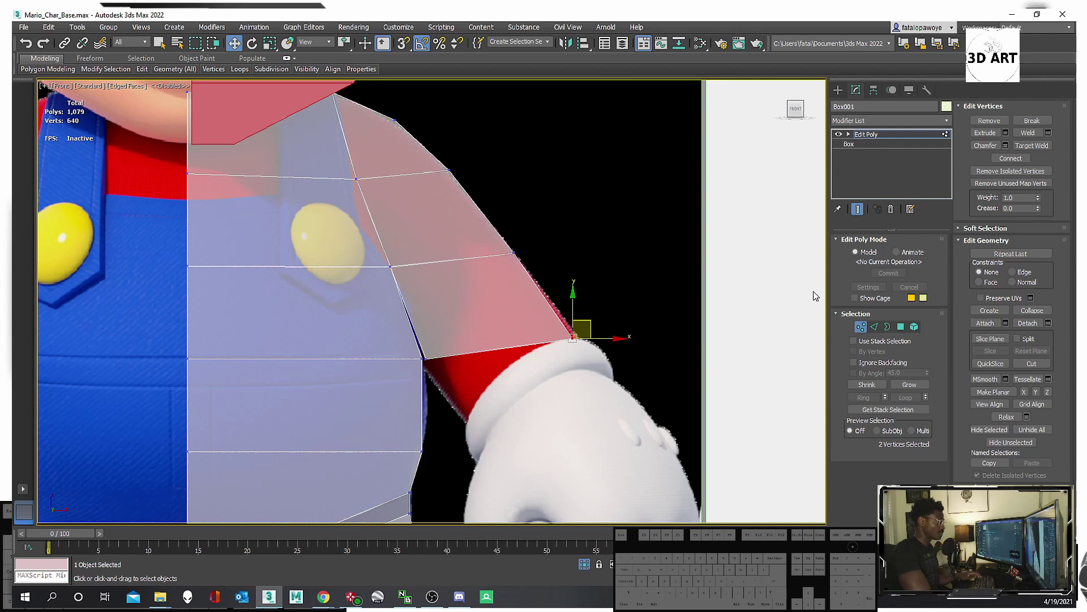
Extrude the arm's end polygon again, past the cuff and onto the back of the glove in the front view.
{"action": "left_click", "coordinate": [901, 326]}
{"action": "middle_click_drag", "start_coordinate": [510, 329], "coordinate": [481, 352], "text": "alt"}
{"action": "scroll", "coordinate": [480, 352], "scroll_direction": "down", "scroll_amount": 4}
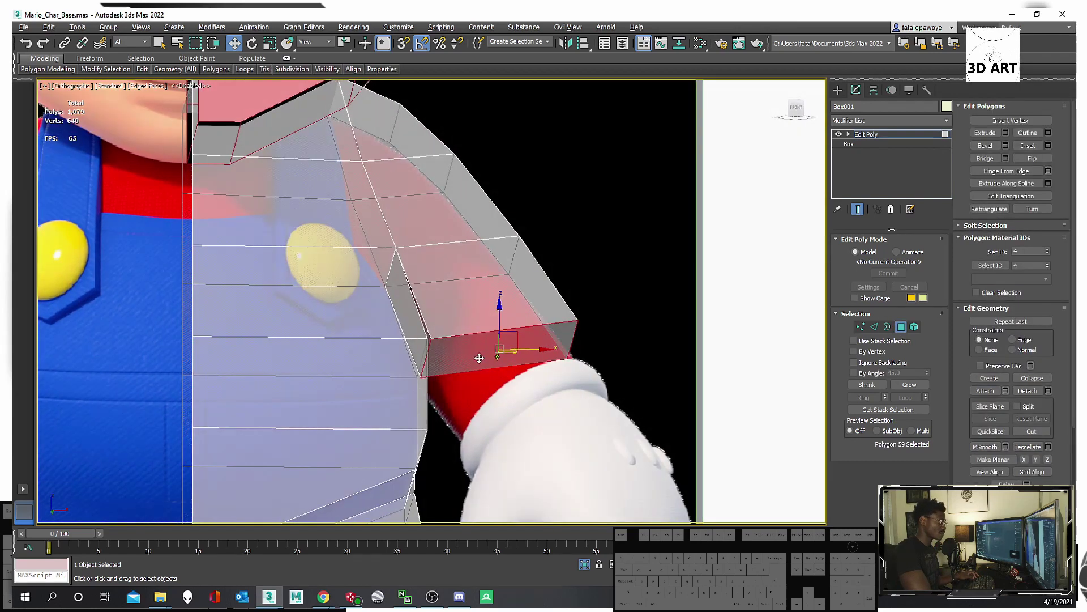
{"action": "key", "text": "f"}
{"action": "scroll", "coordinate": [403, 259], "scroll_direction": "up", "scroll_amount": 5}
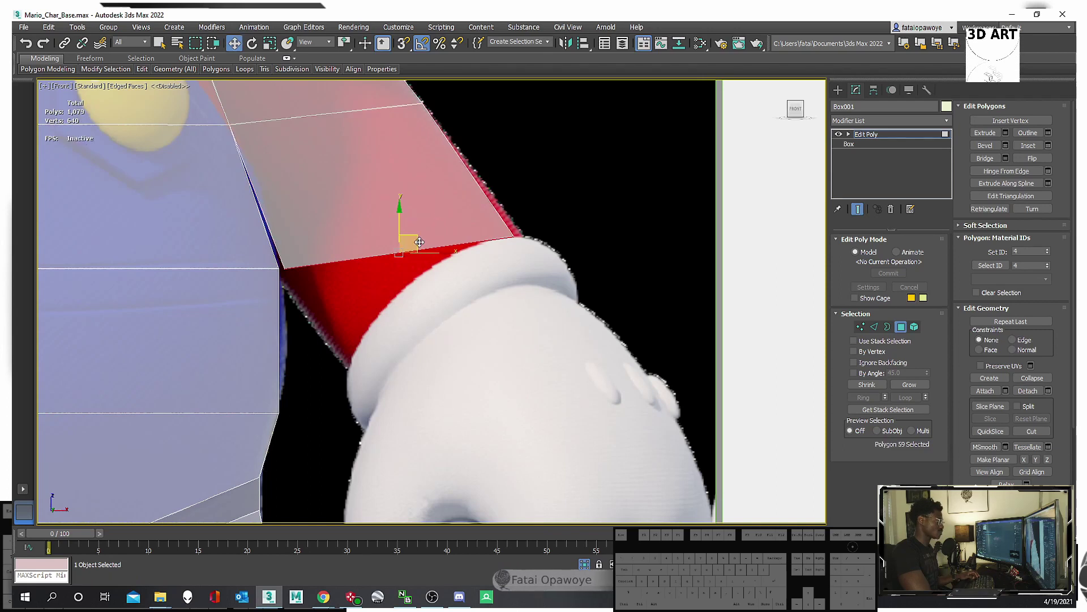
{"action": "left_click_drag", "start_coordinate": [419, 242], "coordinate": [535, 412], "text": "shift"}
{"action": "scroll", "coordinate": [537, 393], "scroll_direction": "down", "scroll_amount": 3}
{"action": "scroll", "coordinate": [520, 351], "scroll_direction": "up", "scroll_amount": 3}
Move the glove segment's outer end vertices inward and align both vertex pairs at the sleeve end with the reference outline.
{"action": "key", "text": "1"}
{"action": "middle_click_drag", "start_coordinate": [632, 451], "coordinate": [623, 395]}
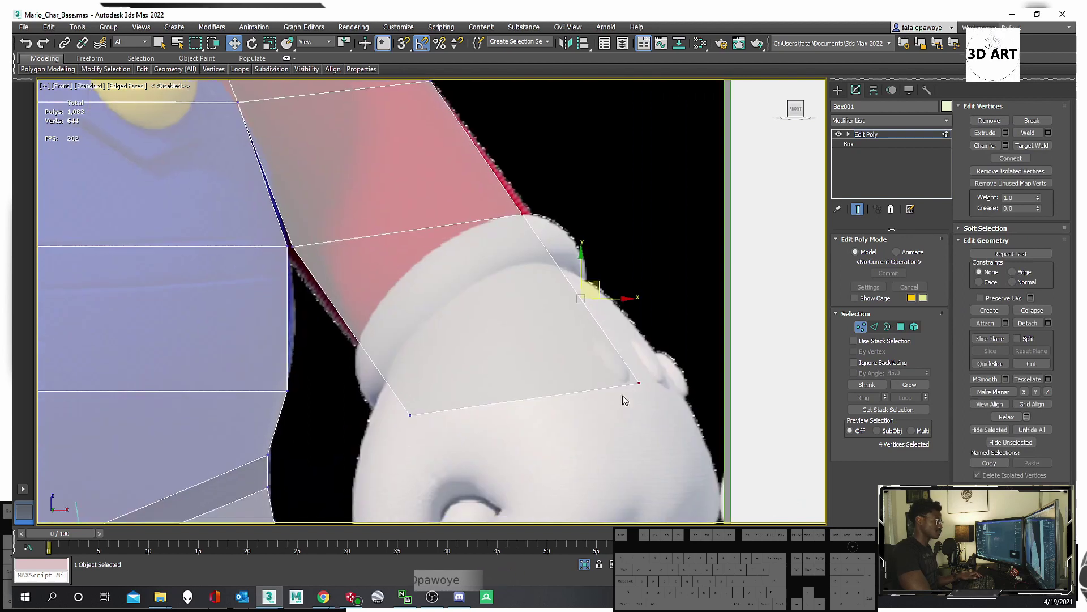
{"action": "left_click_drag", "start_coordinate": [646, 360], "coordinate": [610, 327]}
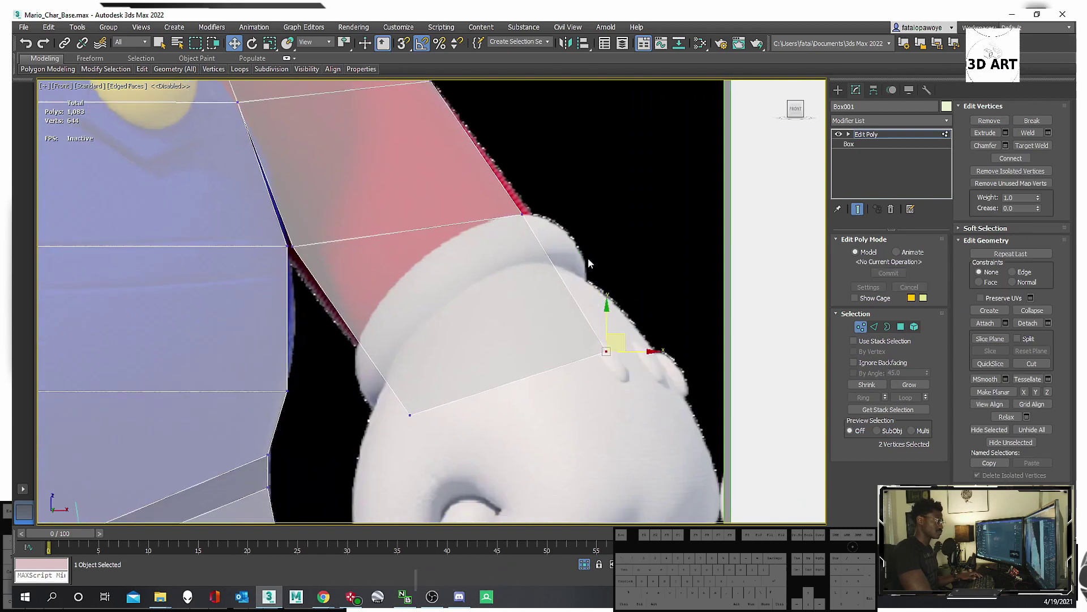
{"action": "left_click_drag", "start_coordinate": [536, 197], "coordinate": [544, 194]}
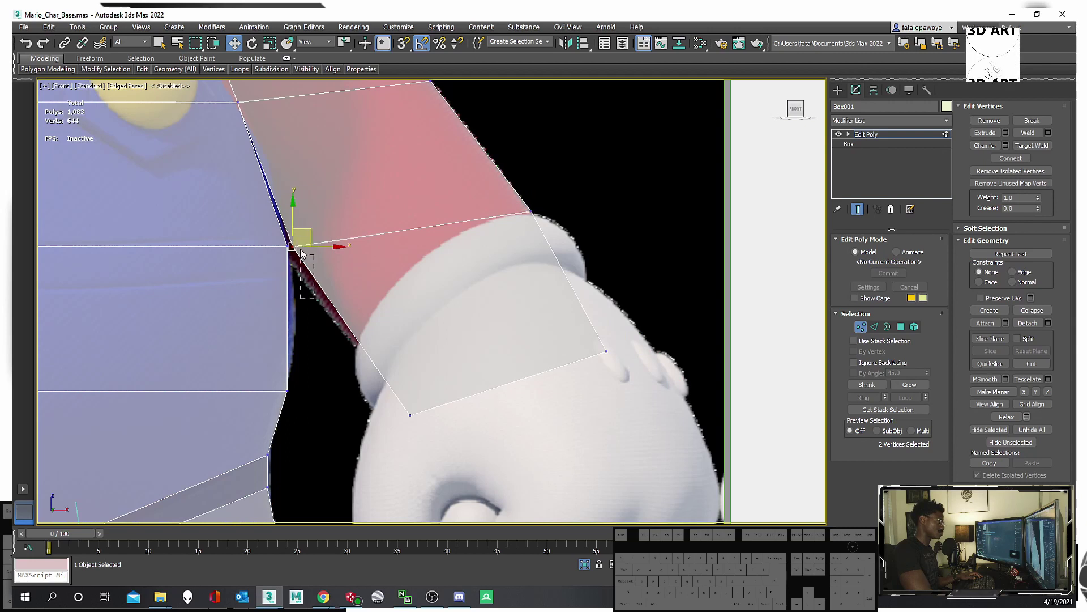
{"action": "left_click_drag", "start_coordinate": [306, 226], "coordinate": [310, 244]}
Fit the glove segment's end vertices to the hand's width and move the outer sleeve vertices up along the sleeve outline.
{"action": "middle_click_drag", "start_coordinate": [393, 391], "coordinate": [364, 292]}
{"action": "left_click_drag", "start_coordinate": [335, 264], "coordinate": [501, 354]}
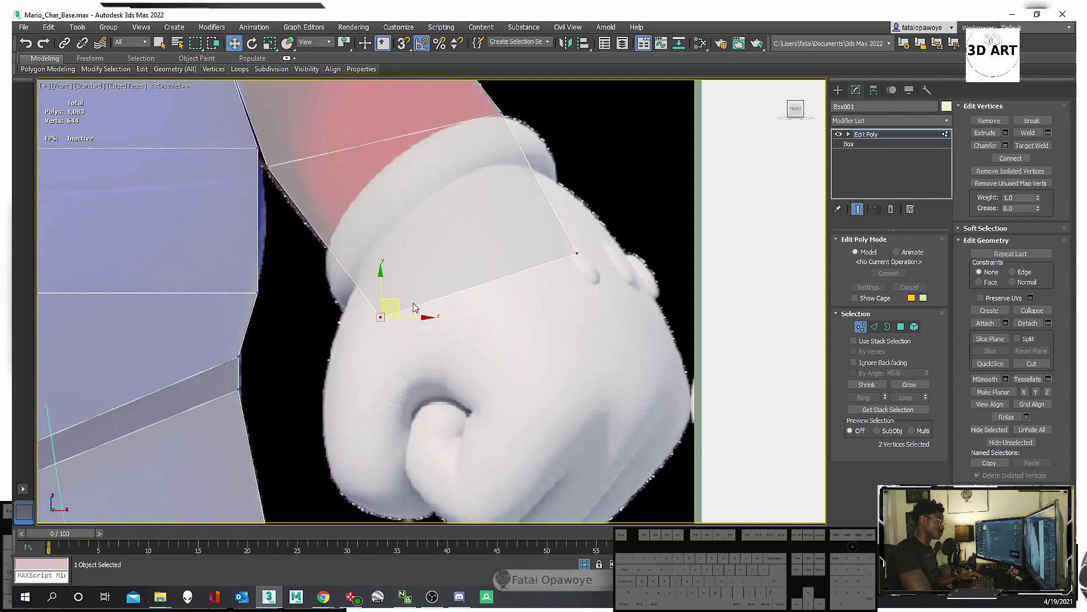
{"action": "left_click_drag", "start_coordinate": [392, 299], "coordinate": [378, 298]}
{"action": "left_click_drag", "start_coordinate": [626, 271], "coordinate": [523, 202]}
{"action": "left_click_drag", "start_coordinate": [585, 233], "coordinate": [592, 205]}
{"action": "middle_click_drag", "start_coordinate": [596, 211], "coordinate": [555, 308]}
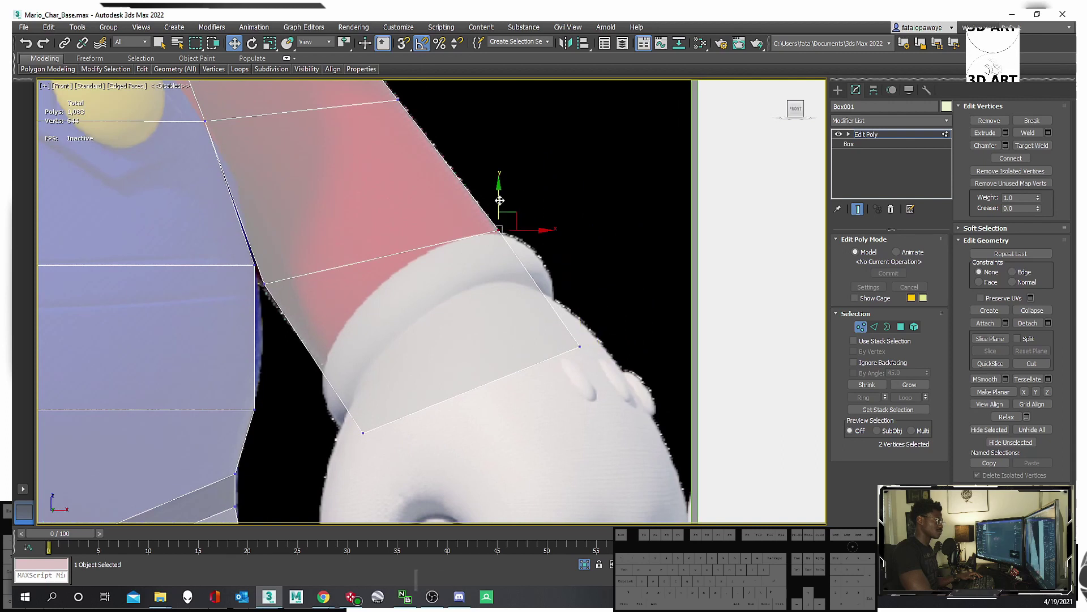
{"action": "left_click_drag", "start_coordinate": [514, 214], "coordinate": [502, 191]}
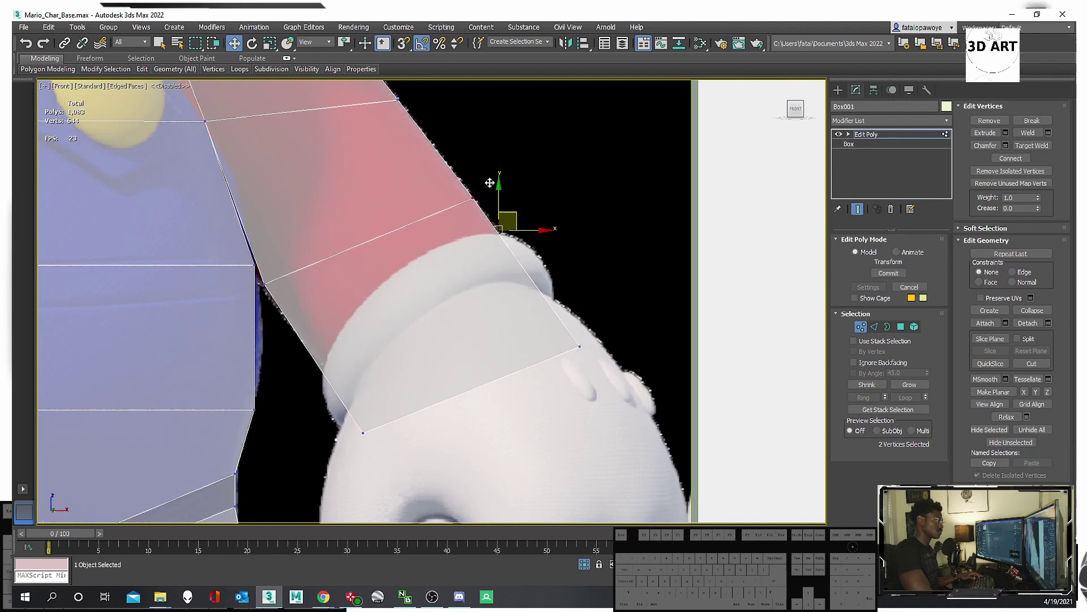
Pull the arm's end polygon back towards the cuff and extrude it once more into the middle of the hand.
{"action": "scroll", "coordinate": [490, 182], "scroll_direction": "down", "scroll_amount": 8}
{"action": "middle_click_drag", "start_coordinate": [453, 319], "coordinate": [346, 269], "text": "alt"}
{"action": "key", "text": "f"}
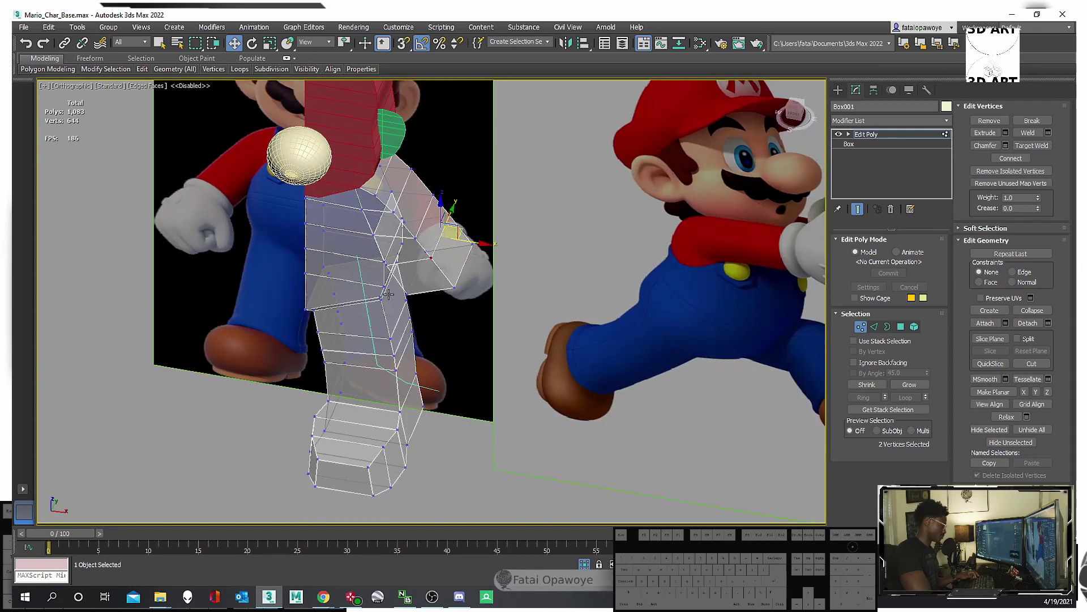
{"action": "scroll", "coordinate": [396, 255], "scroll_direction": "down", "scroll_amount": 6}
{"action": "scroll", "coordinate": [412, 253], "scroll_direction": "up", "scroll_amount": 6}
{"action": "scroll", "coordinate": [412, 253], "scroll_direction": "up", "scroll_amount": 5}
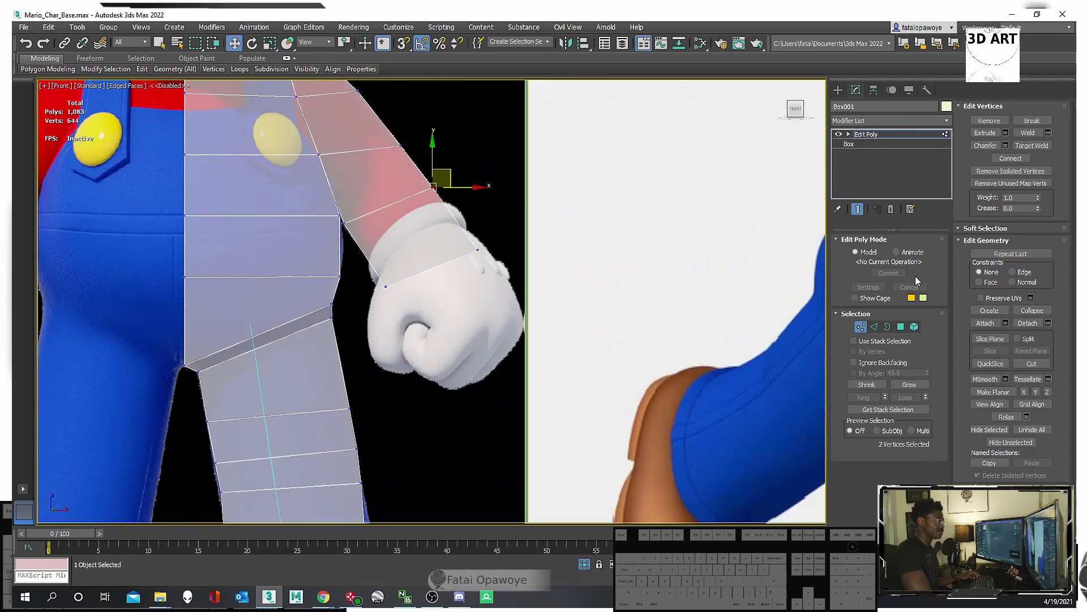
{"action": "left_click", "coordinate": [900, 327]}
{"action": "left_click", "coordinate": [471, 262]}
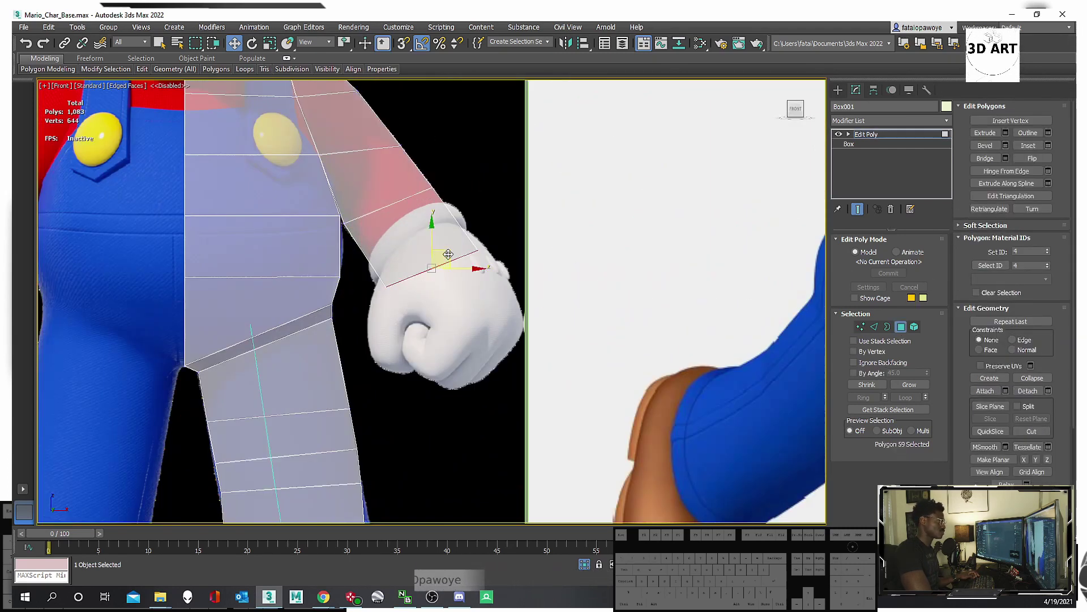
{"action": "left_click_drag", "start_coordinate": [447, 254], "coordinate": [435, 241]}
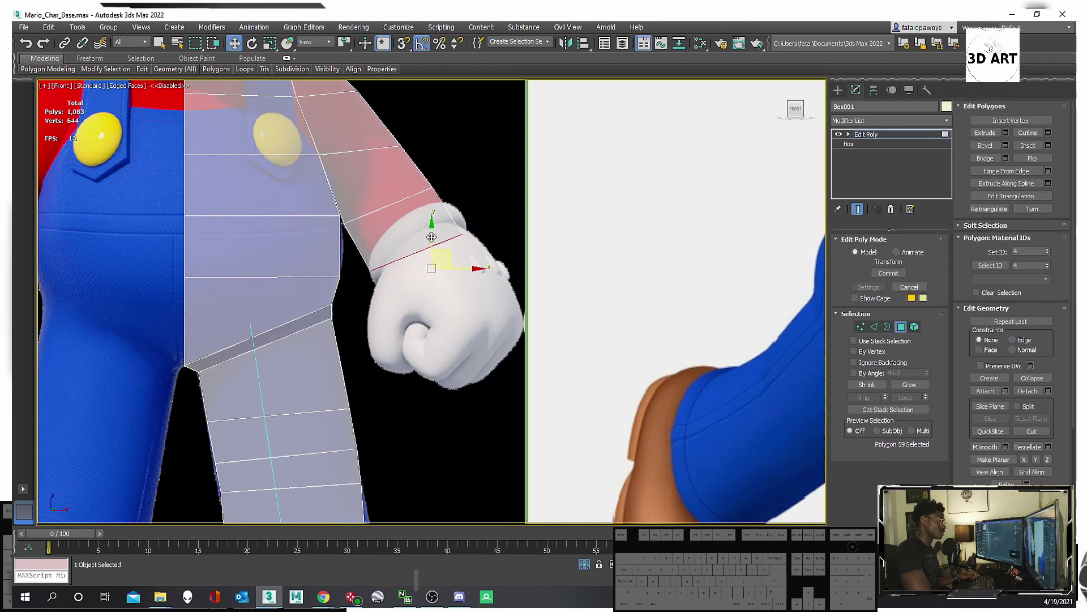
{"action": "left_click_drag", "start_coordinate": [435, 240], "coordinate": [462, 293]}
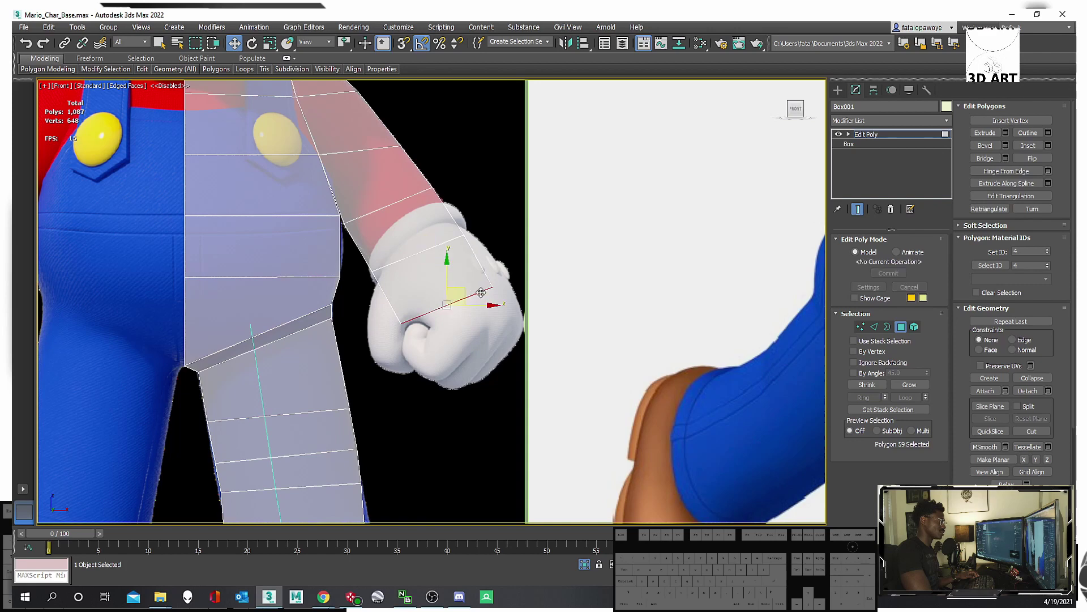
Move the outer edge of the hand segment's end face inward to narrow the end of the hand.
{"action": "middle_click_drag", "start_coordinate": [481, 293], "coordinate": [408, 328], "text": "alt"}
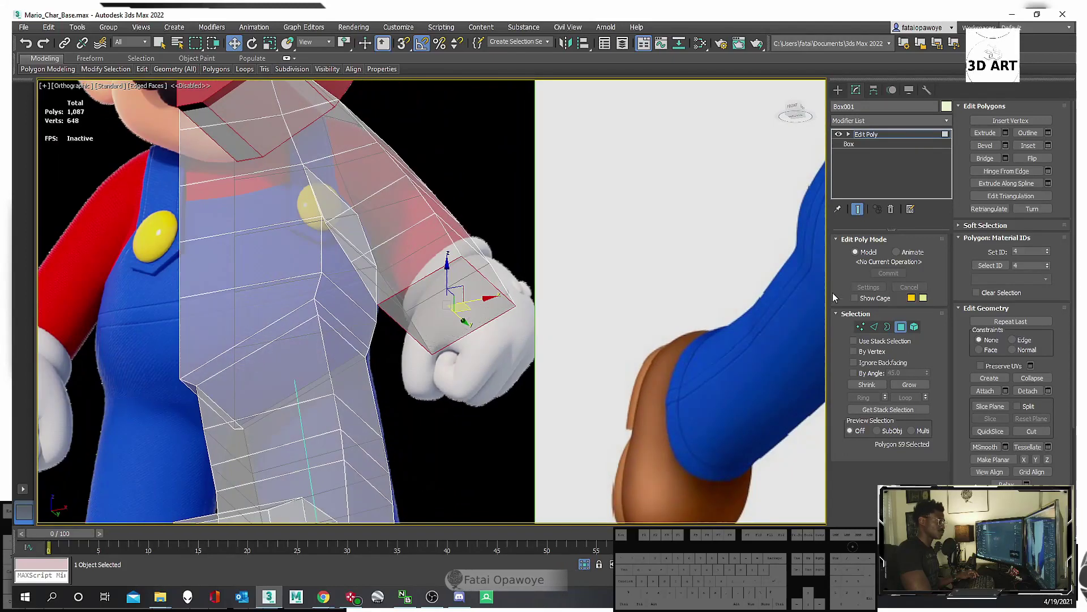
{"action": "left_click", "coordinate": [875, 328]}
{"action": "middle_click_drag", "start_coordinate": [484, 278], "coordinate": [524, 304], "text": "alt"}
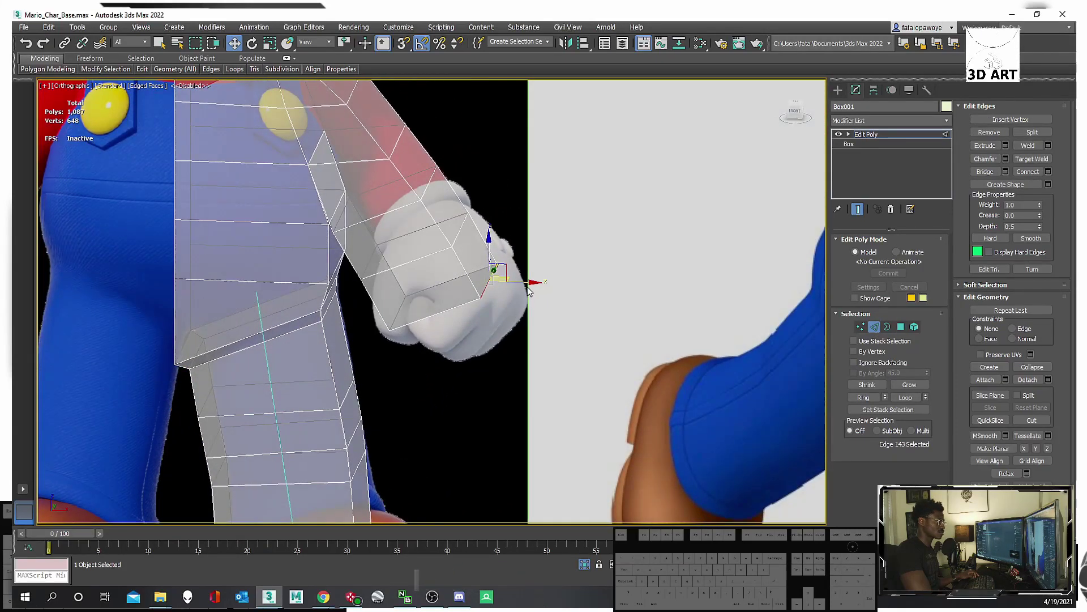
{"action": "left_click_drag", "start_coordinate": [487, 288], "coordinate": [522, 293]}
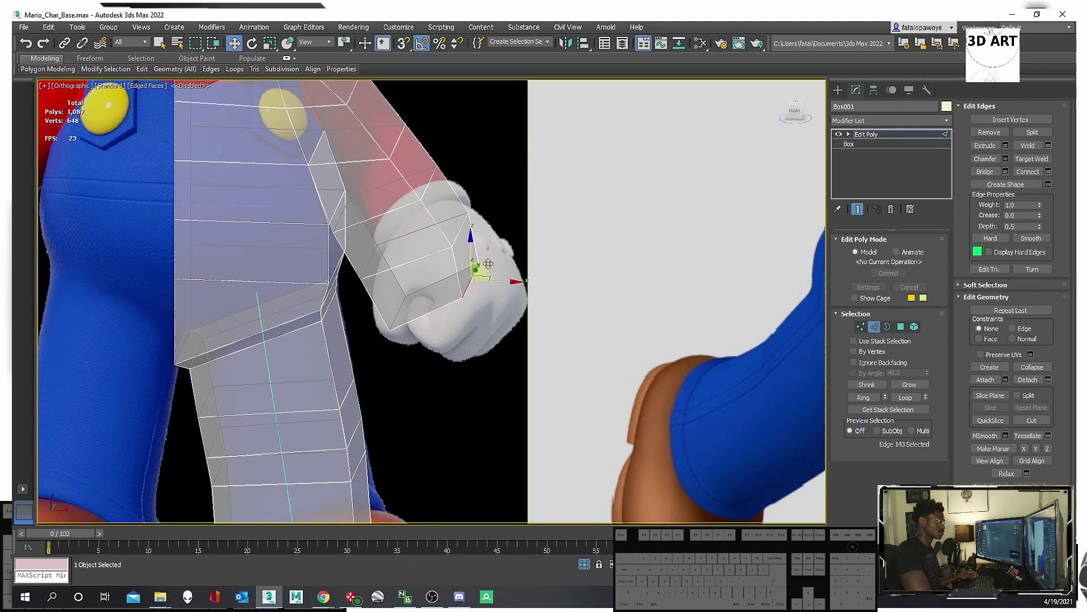
{"action": "mouse_move", "coordinate": [488, 270]}
{"action": "middle_mouse_down", "text": "alt"}
{"action": "mouse_move", "coordinate": [473, 274]}
{"action": "mouse_move", "coordinate": [478, 283]}
{"action": "middle_mouse_up", "text": "alt"}
{"action": "left_click", "coordinate": [405, 303]}
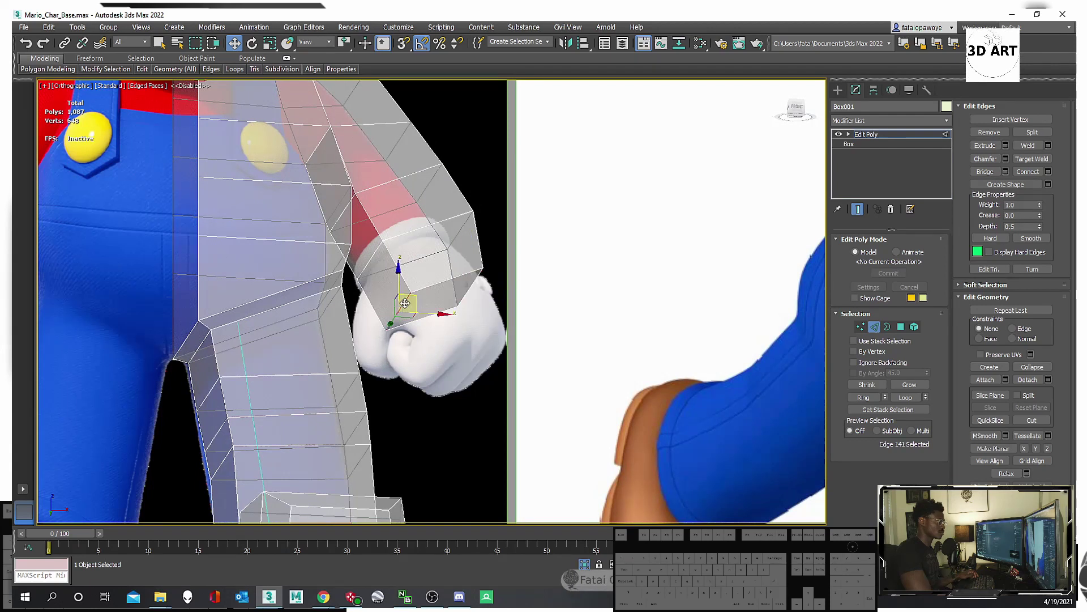
Compare the hand block-out with the hands in the front and running-pose reference images.
{"action": "middle_click_drag", "start_coordinate": [414, 301], "coordinate": [369, 319], "text": "alt"}
{"action": "key", "text": "f"}
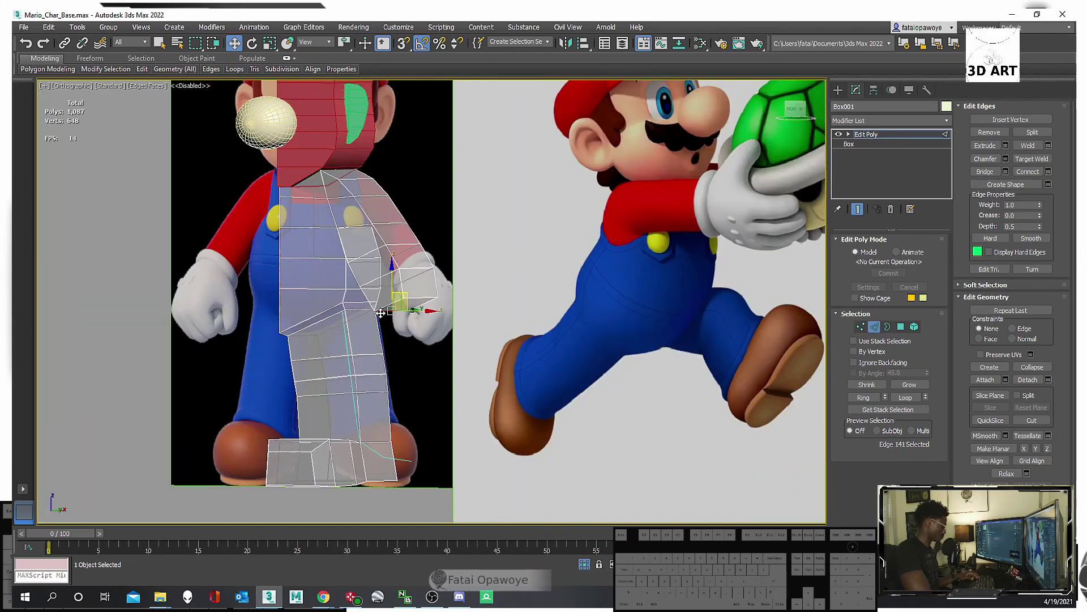
{"action": "scroll", "coordinate": [380, 311], "scroll_direction": "down", "scroll_amount": 5}
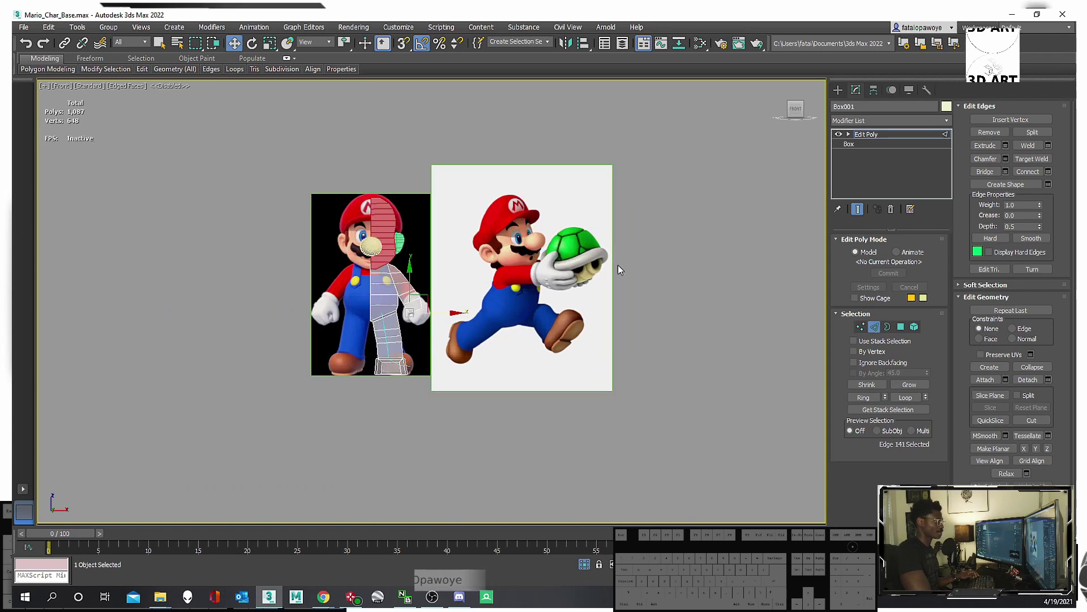
{"action": "scroll", "coordinate": [617, 264], "scroll_direction": "up", "scroll_amount": 4}
{"action": "scroll", "coordinate": [307, 309], "scroll_direction": "up", "scroll_amount": 2}
{"action": "middle_click_drag", "start_coordinate": [375, 276], "coordinate": [475, 294]}
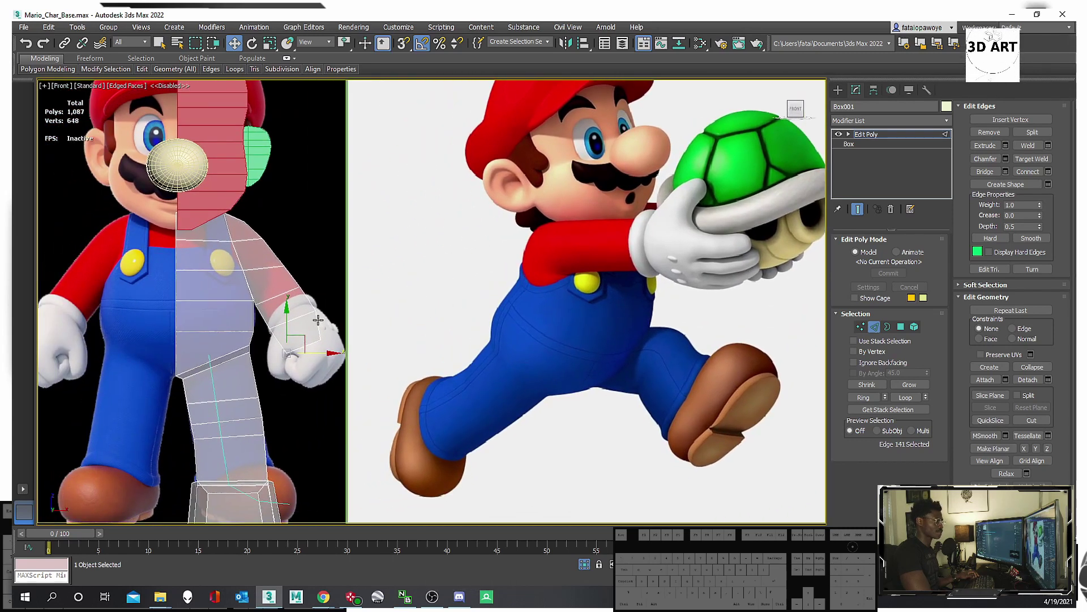
{"action": "middle_click_drag", "start_coordinate": [319, 320], "coordinate": [431, 272], "text": "alt"}
Select the five polygons forming the sides and end face of the hand segment below the cuff.
{"action": "scroll", "coordinate": [289, 329], "scroll_direction": "up", "scroll_amount": 3}
{"action": "scroll", "coordinate": [300, 326], "scroll_direction": "down", "scroll_amount": 1}
{"action": "scroll", "coordinate": [316, 317], "scroll_direction": "up", "scroll_amount": 4}
{"action": "middle_click_drag", "start_coordinate": [397, 278], "coordinate": [448, 266], "text": "alt"}
{"action": "left_click", "coordinate": [901, 328]}
{"action": "left_click", "coordinate": [449, 304]}
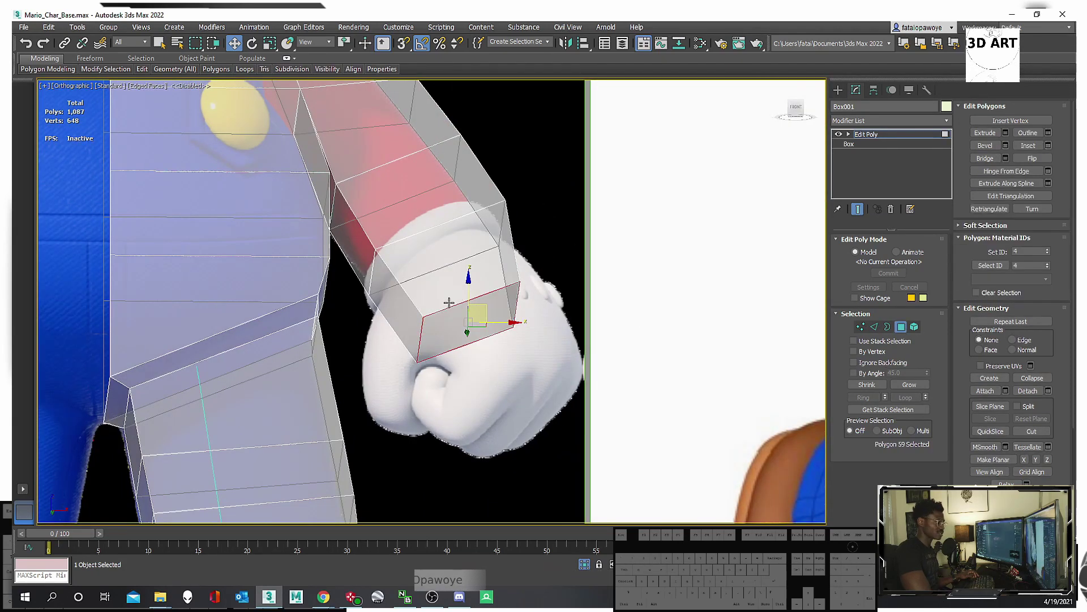
{"action": "left_click", "coordinate": [398, 319], "text": "ctrl"}
{"action": "key", "text": "f"}
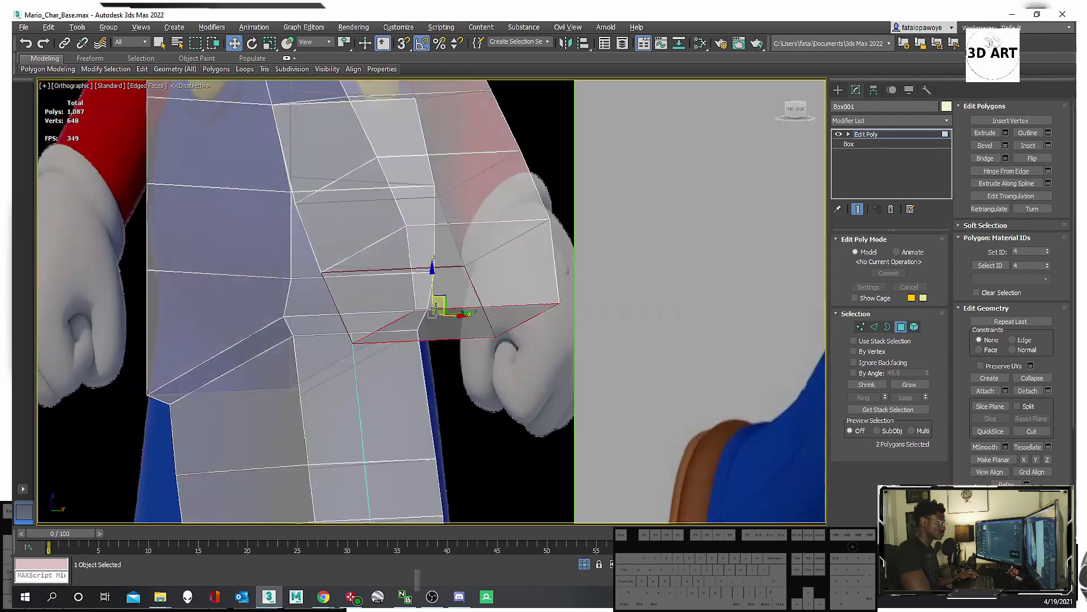
{"action": "scroll", "coordinate": [456, 312], "scroll_direction": "up", "scroll_amount": 8}
{"action": "scroll", "coordinate": [457, 312], "scroll_direction": "down", "scroll_amount": 6}
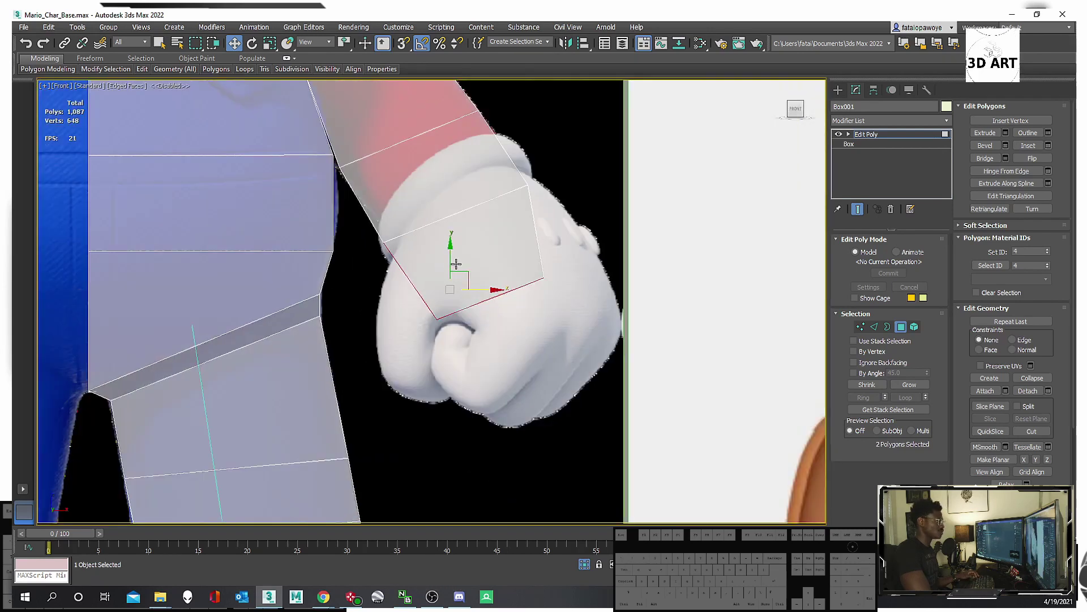
{"action": "middle_click_drag", "start_coordinate": [487, 234], "coordinate": [461, 255], "text": "alt"}
{"action": "left_click", "coordinate": [549, 228], "text": "ctrl"}
{"action": "left_click", "coordinate": [458, 270], "text": "ctrl"}
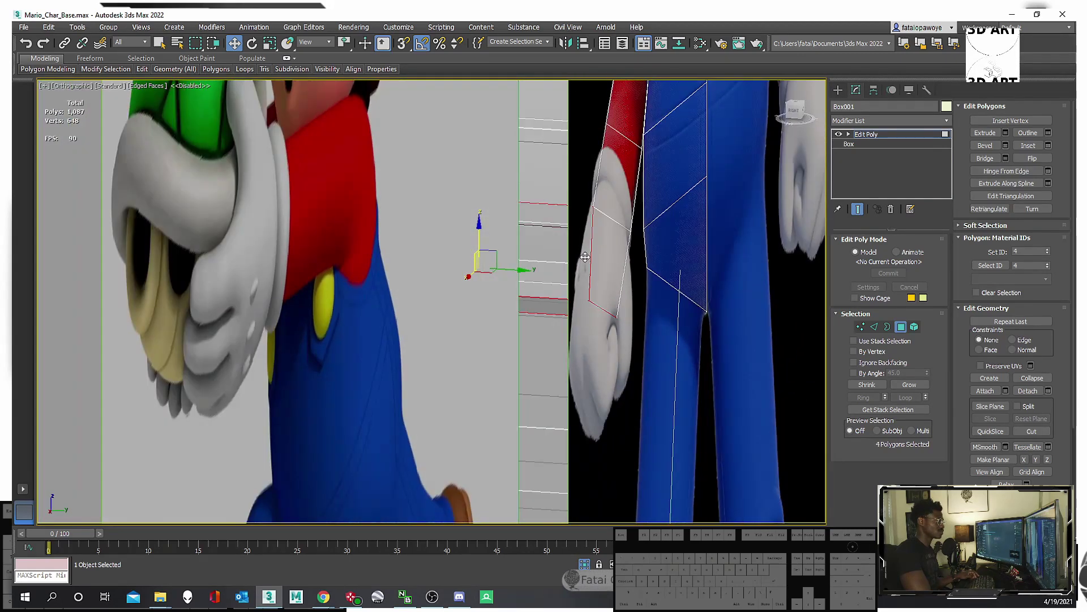
{"action": "left_click", "coordinate": [600, 251], "text": "ctrl"}
{"action": "middle_click_drag", "start_coordinate": [600, 251], "coordinate": [721, 246], "text": "alt"}
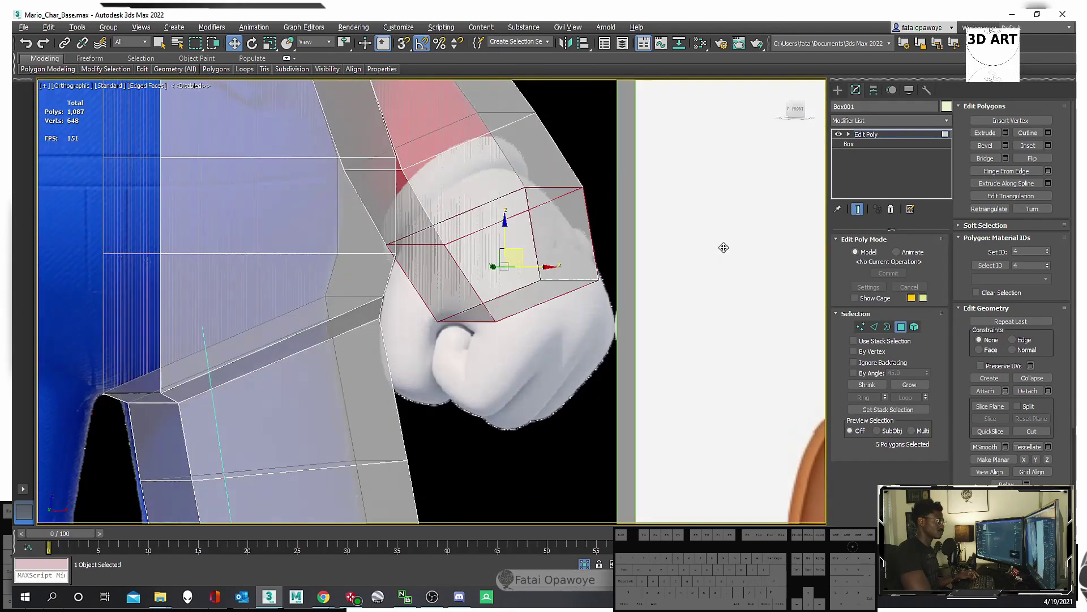
Select the edge loop around the wrist and split it to separate the hand segment from the sleeve.
{"action": "left_click", "coordinate": [873, 327]}
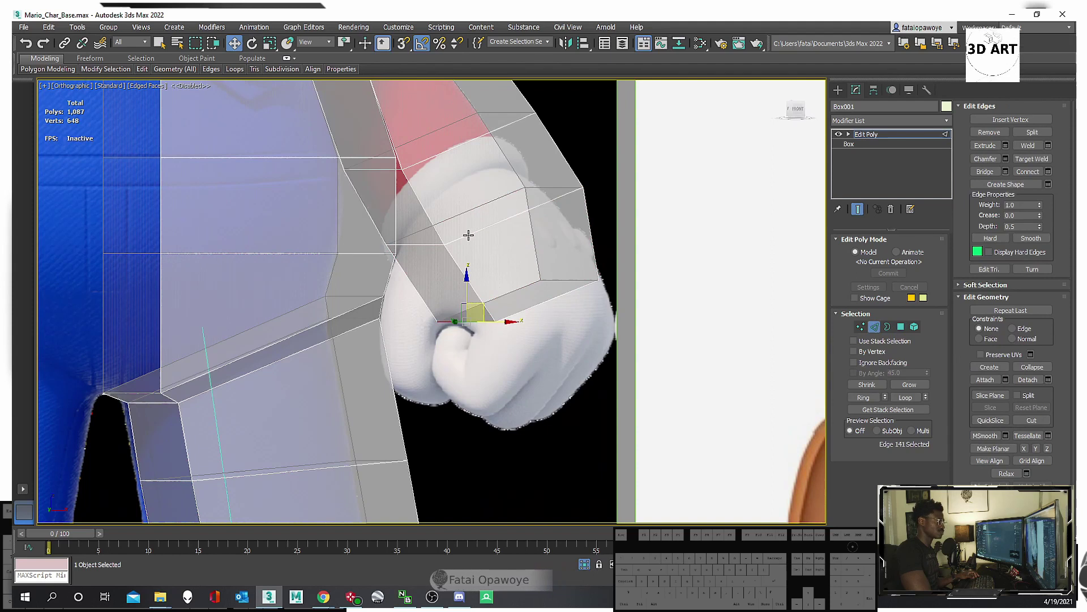
{"action": "double_click", "coordinate": [468, 235]}
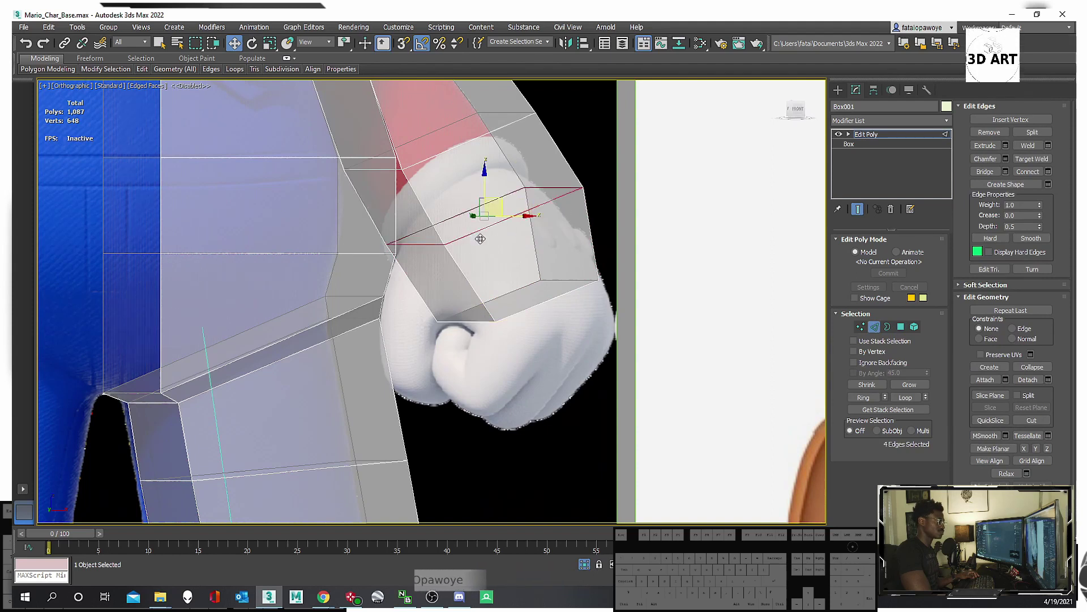
{"action": "left_click", "coordinate": [1032, 131]}
{"action": "middle_click_drag", "start_coordinate": [682, 194], "coordinate": [697, 204], "text": "alt"}
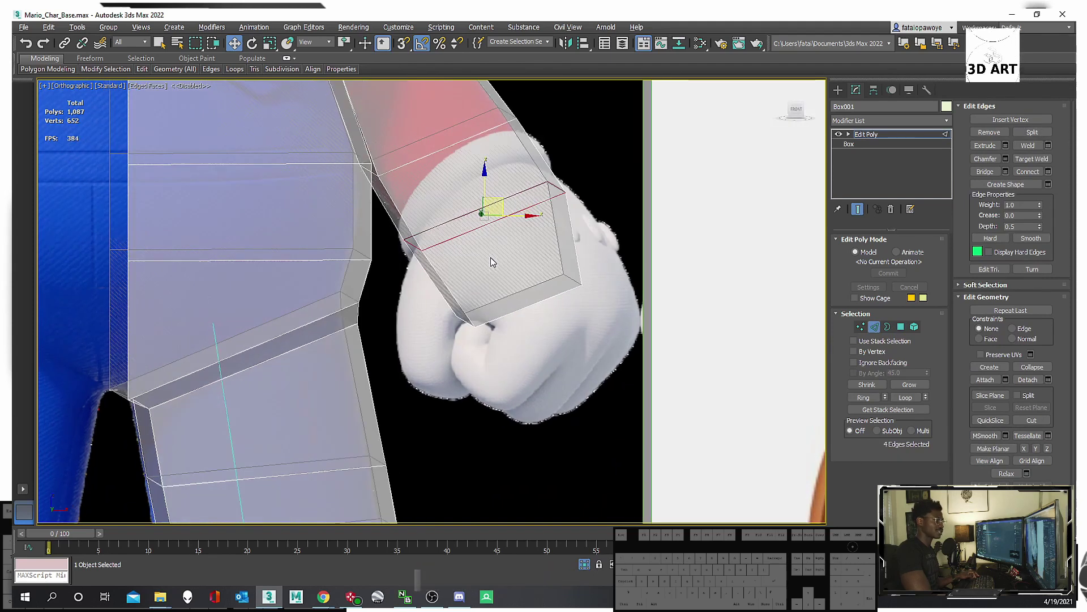
Extrude the hand segment's front side polygon forward to widen the hand block.
{"action": "left_click", "coordinate": [901, 327]}
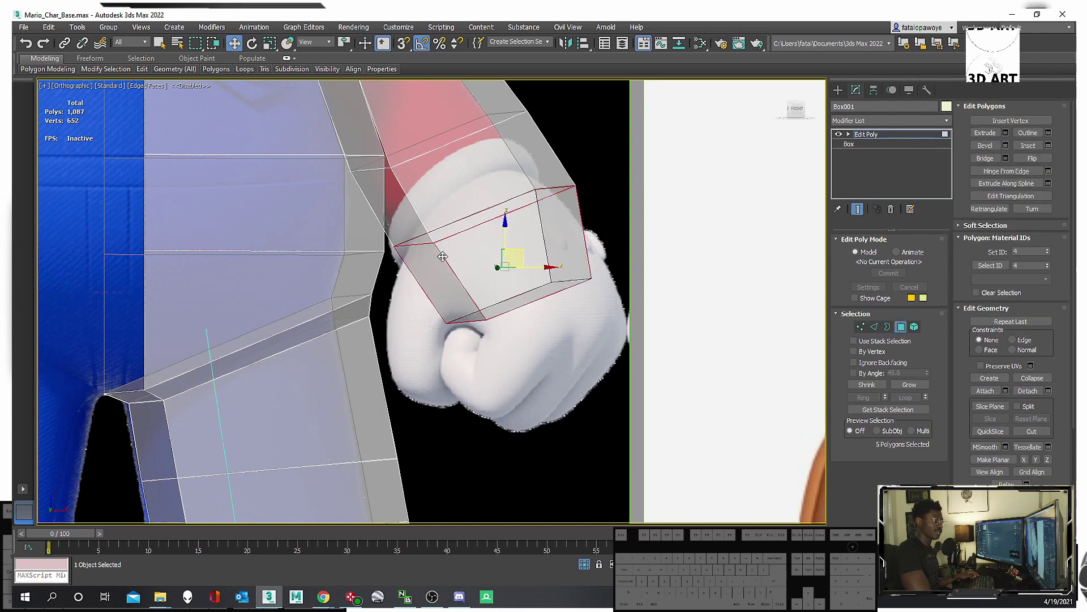
{"action": "middle_click_drag", "start_coordinate": [528, 277], "coordinate": [424, 285], "text": "alt"}
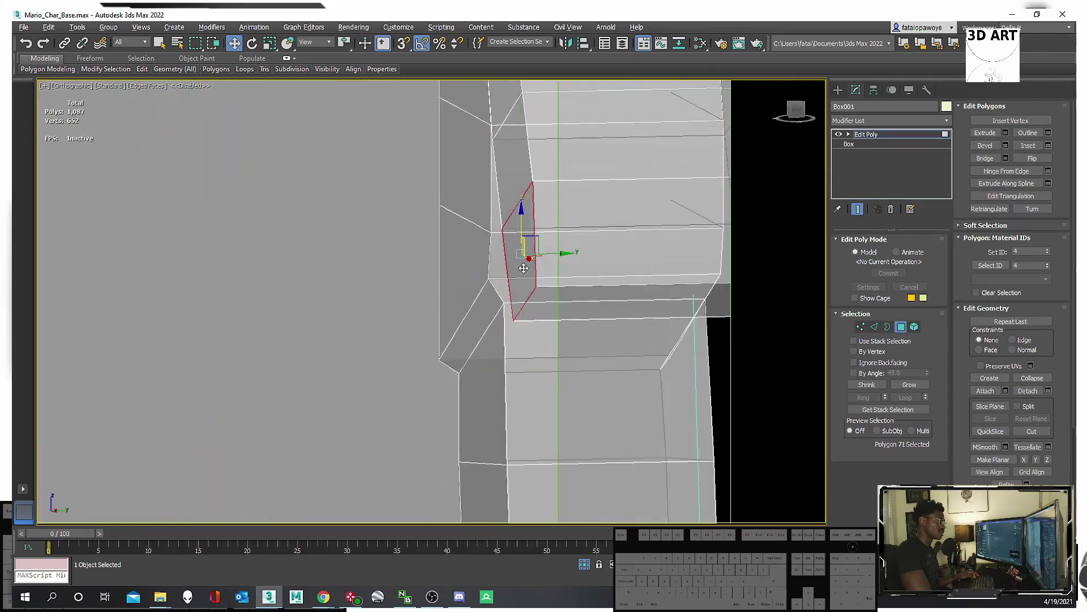
{"action": "mouse_move", "coordinate": [523, 268]}
{"action": "middle_mouse_down", "text": "alt"}
{"action": "mouse_move", "coordinate": [585, 265]}
{"action": "mouse_move", "coordinate": [529, 285]}
{"action": "middle_mouse_up", "text": "alt"}
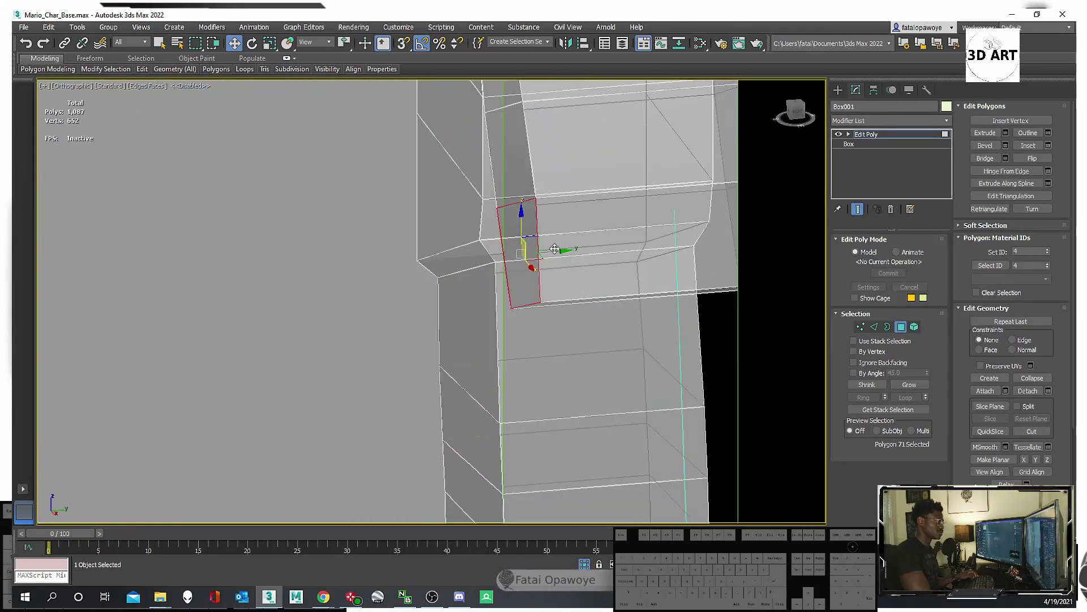
{"action": "left_click_drag", "start_coordinate": [553, 252], "coordinate": [542, 255], "text": "shift"}
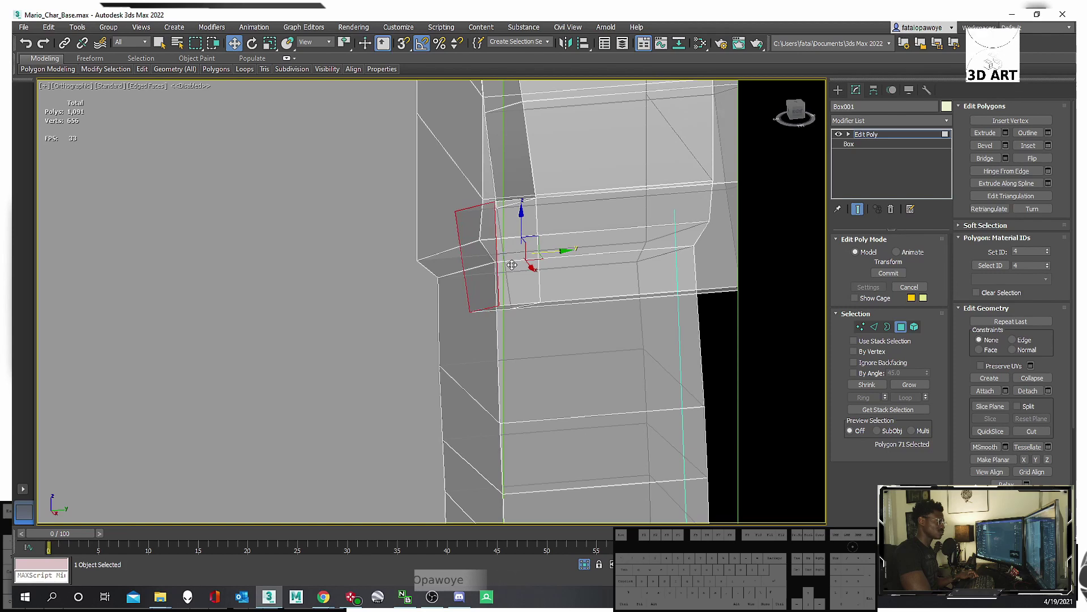
{"action": "middle_click_drag", "start_coordinate": [513, 265], "coordinate": [463, 198], "text": "alt"}
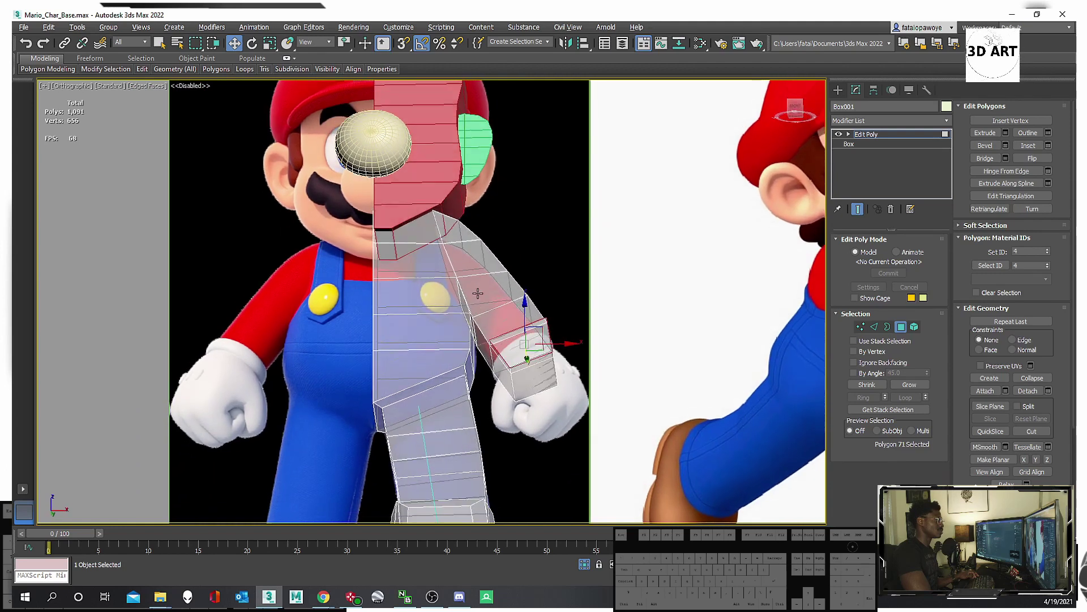
Extrude the hand block's lower end polygon down over the fist in the front reference.
{"action": "scroll", "coordinate": [448, 252], "scroll_direction": "up", "scroll_amount": 3}
{"action": "middle_click_drag", "start_coordinate": [447, 254], "coordinate": [586, 335], "text": "alt"}
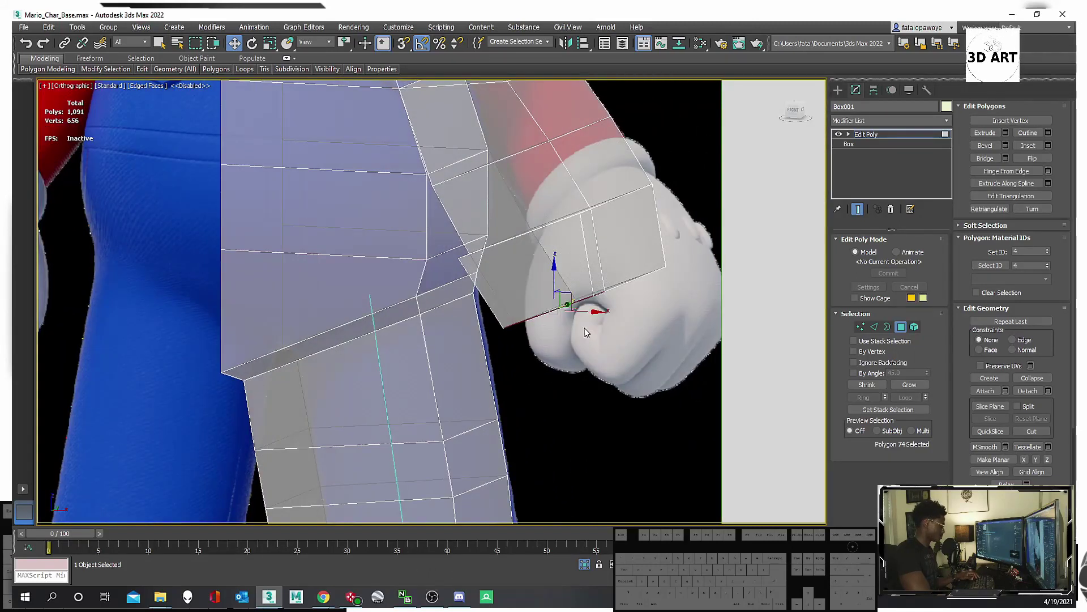
{"action": "key", "text": "f"}
{"action": "key", "text": "z"}
{"action": "scroll", "coordinate": [580, 320], "scroll_direction": "down", "scroll_amount": 5}
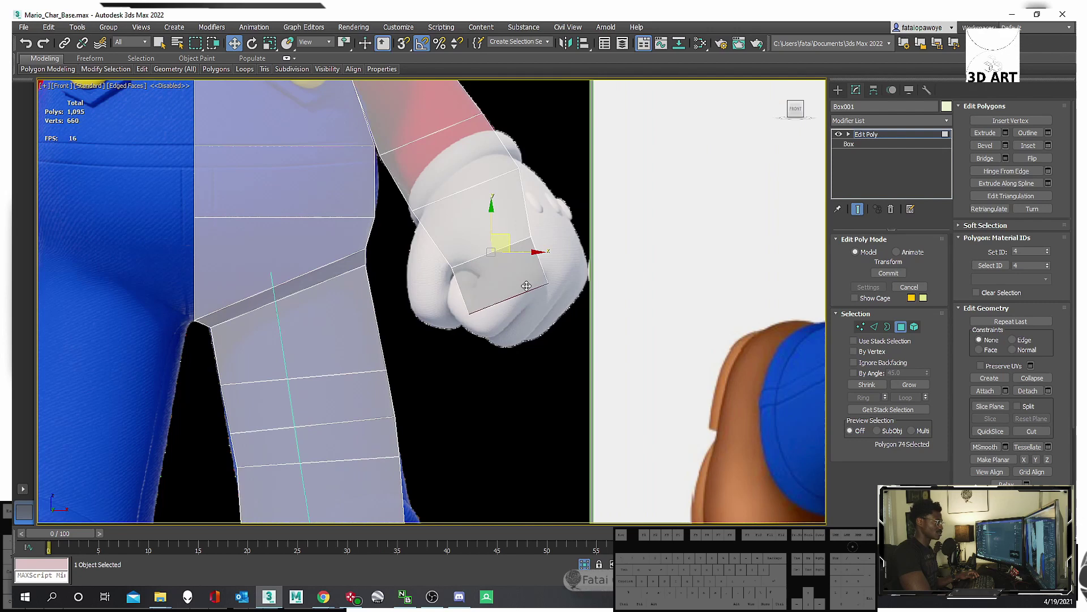
{"action": "scroll", "coordinate": [526, 286], "scroll_direction": "down", "scroll_amount": 4}
{"action": "middle_click_drag", "start_coordinate": [509, 295], "coordinate": [639, 262], "text": "alt"}
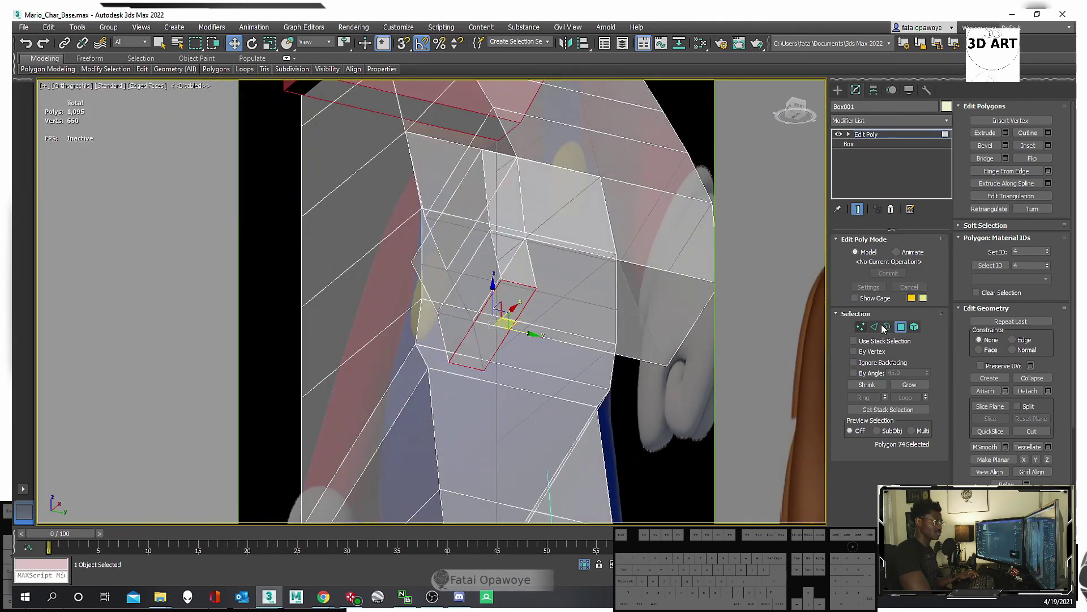
Try connecting the ring of edges running across the hand block's depth with 4 segments.
{"action": "left_click", "coordinate": [874, 327]}
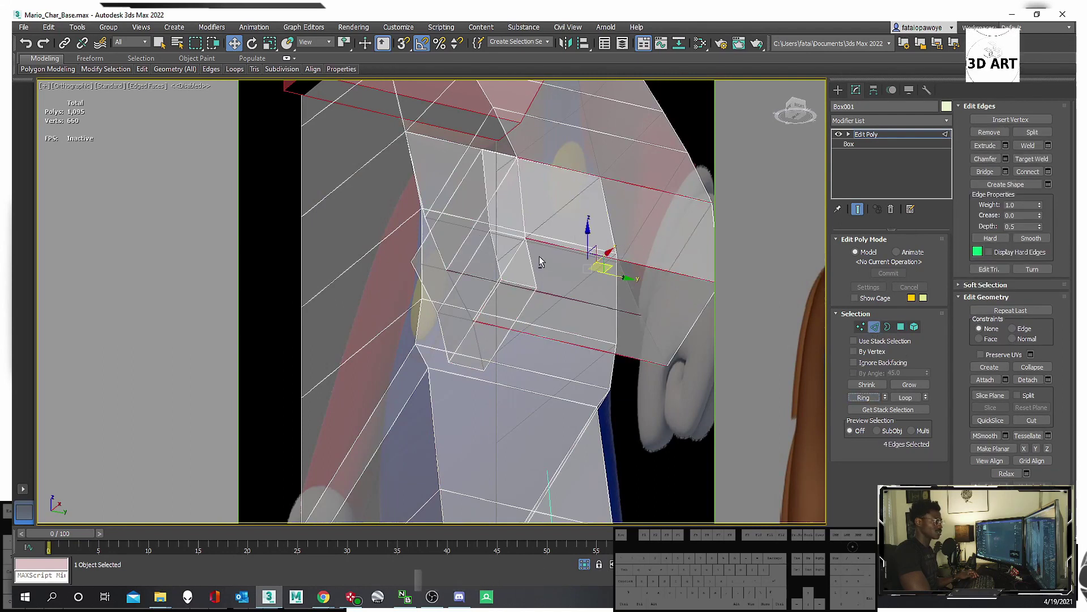
{"action": "middle_click_drag", "start_coordinate": [540, 262], "coordinate": [513, 234], "text": "alt"}
{"action": "right_click", "coordinate": [595, 255]}
{"action": "left_click", "coordinate": [500, 295]}
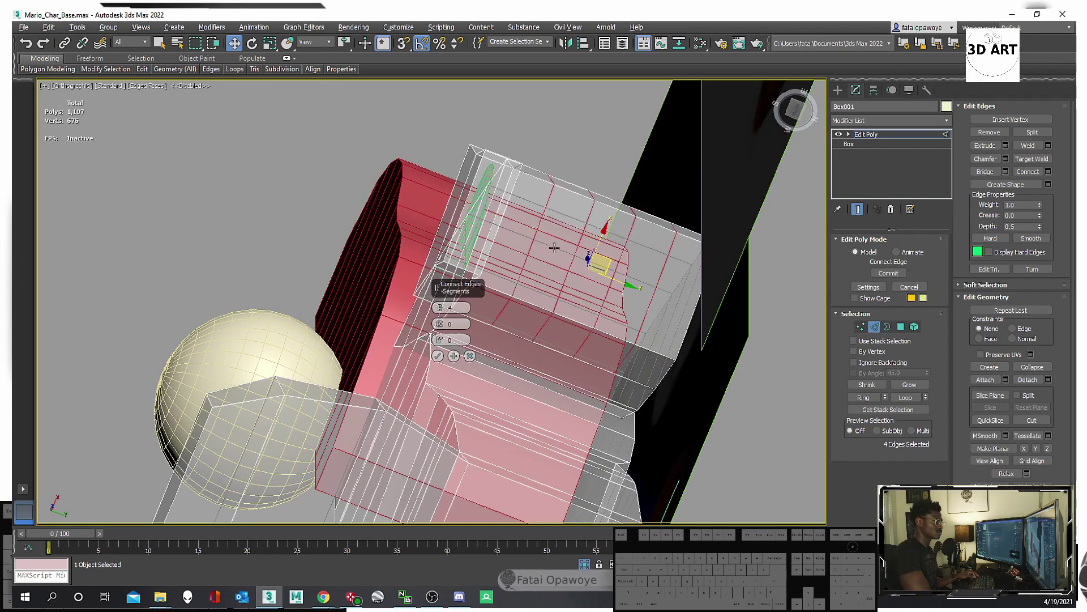
{"action": "middle_click_drag", "start_coordinate": [554, 248], "coordinate": [688, 304], "text": "alt"}
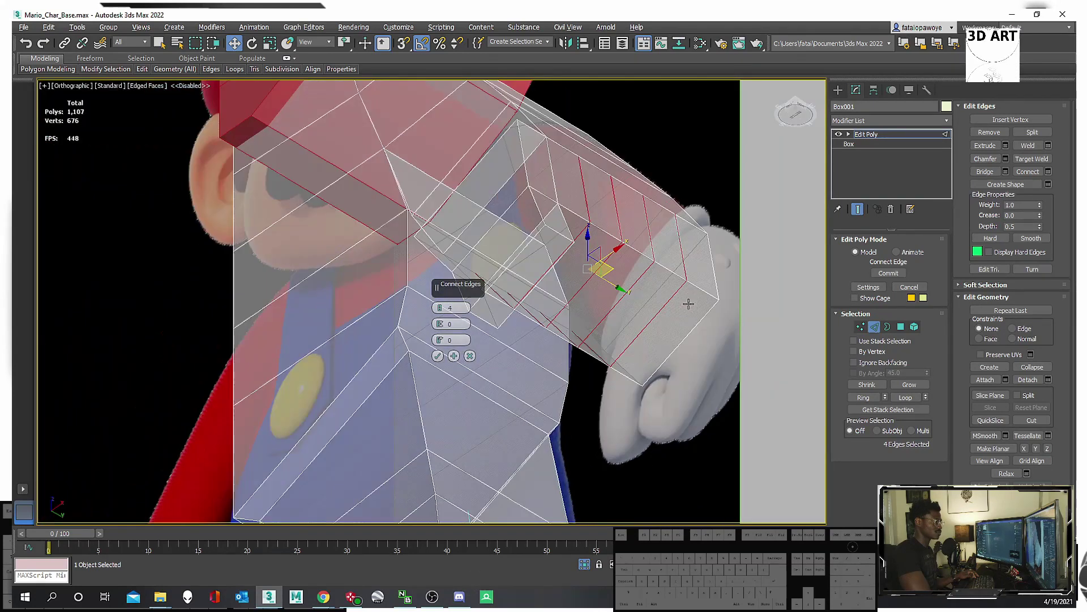
{"action": "left_click", "coordinate": [438, 357]}
{"action": "middle_click_drag", "start_coordinate": [438, 356], "coordinate": [572, 284], "text": "alt"}
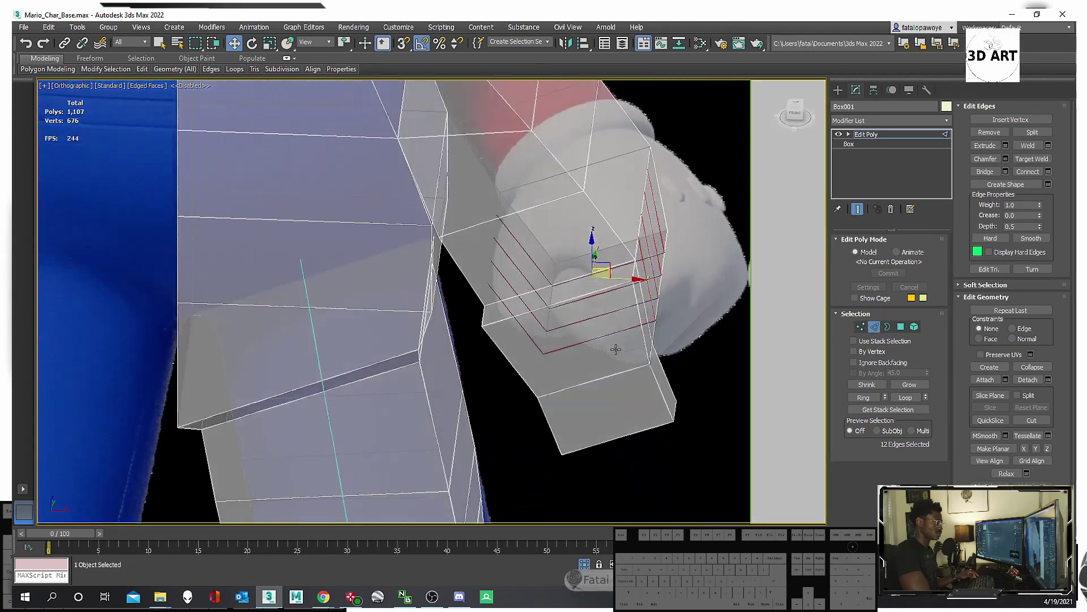
Try moving the hand block's inner vertices outward and the cuff vertices to the glove outline in the front view.
{"action": "key", "text": "f"}
{"action": "scroll", "coordinate": [578, 292], "scroll_direction": "up", "scroll_amount": 5}
{"action": "scroll", "coordinate": [579, 291], "scroll_direction": "down", "scroll_amount": 3}
{"action": "key", "text": "1"}
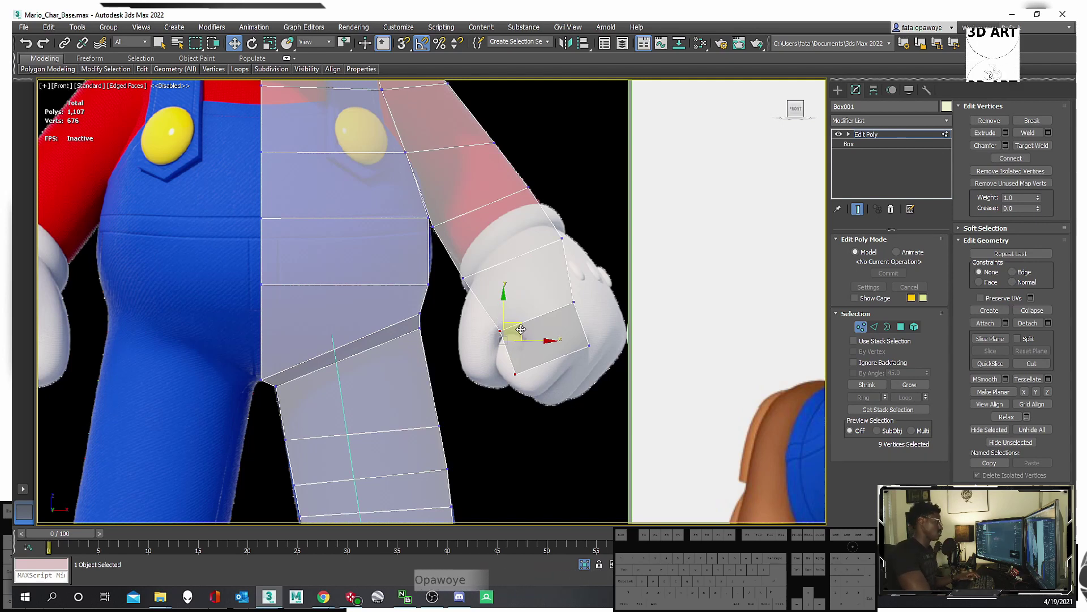
{"action": "left_click_drag", "start_coordinate": [520, 329], "coordinate": [550, 319]}
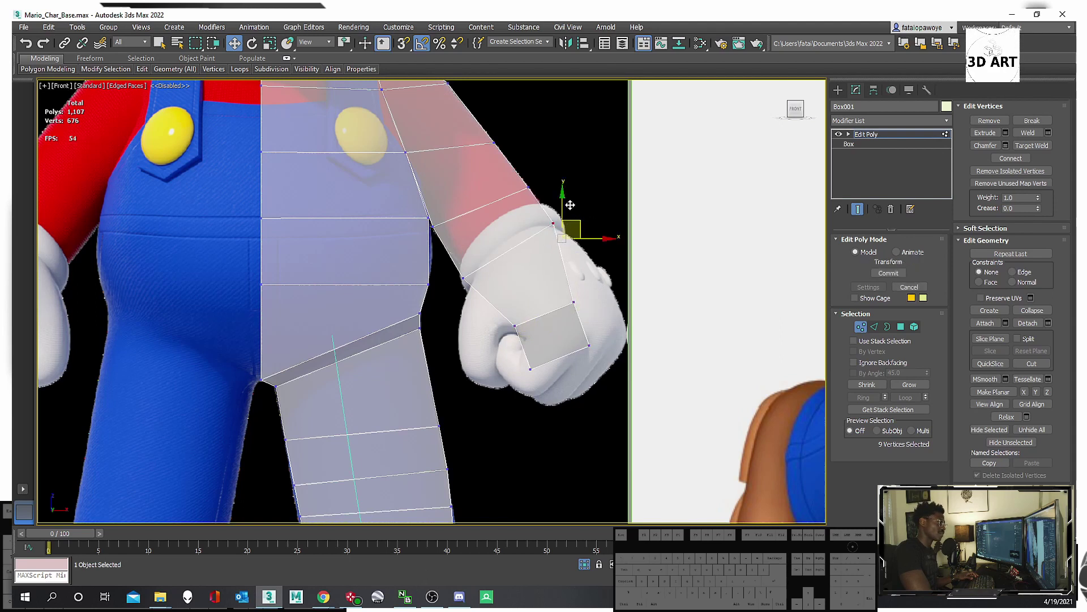
{"action": "left_click_drag", "start_coordinate": [492, 290], "coordinate": [471, 258]}
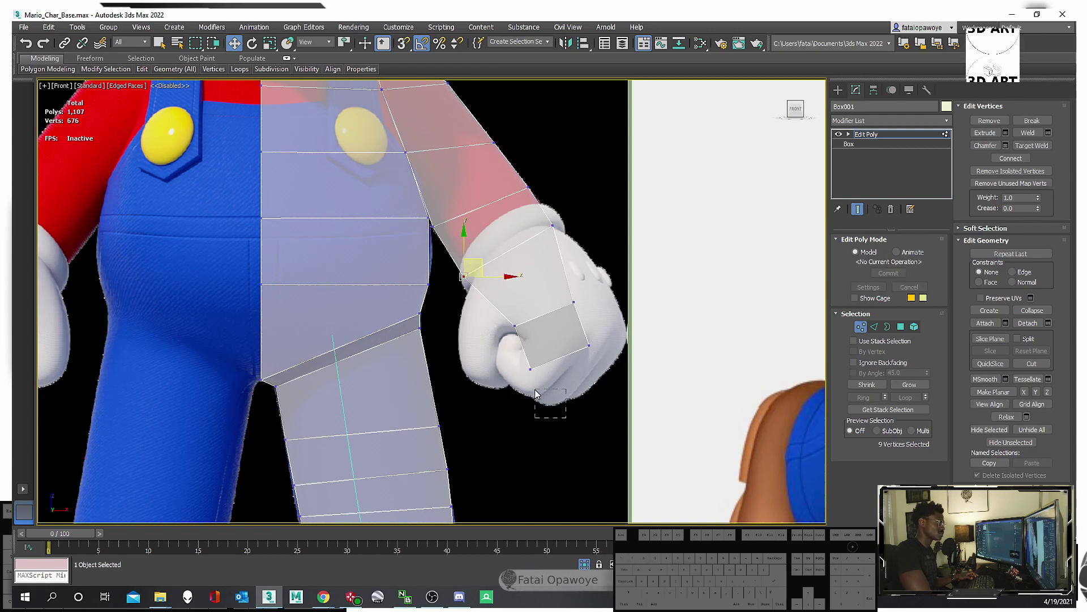
{"action": "left_click_drag", "start_coordinate": [538, 392], "coordinate": [504, 330]}
Try selecting finger polygons on the hand's end face, and undo back to before the four-segment edge connection.
{"action": "middle_click_drag", "start_coordinate": [507, 339], "coordinate": [529, 307], "text": "alt"}
{"action": "middle_click_drag", "start_coordinate": [479, 254], "coordinate": [808, 336], "text": "alt"}
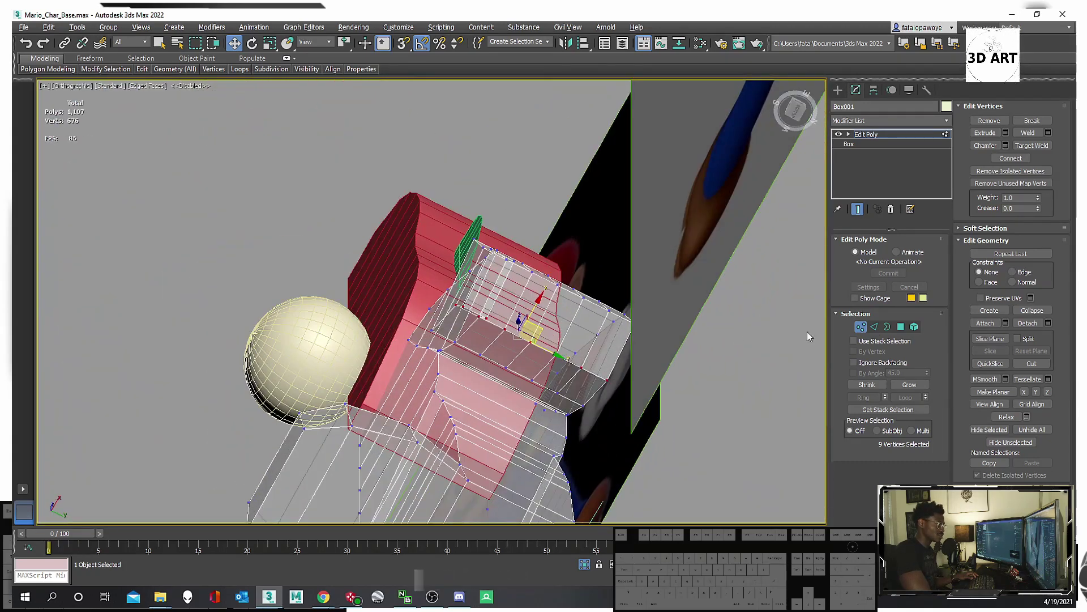
{"action": "left_click", "coordinate": [901, 327]}
{"action": "left_click", "coordinate": [517, 317]}
{"action": "middle_click_drag", "start_coordinate": [517, 317], "coordinate": [526, 300], "text": "alt"}
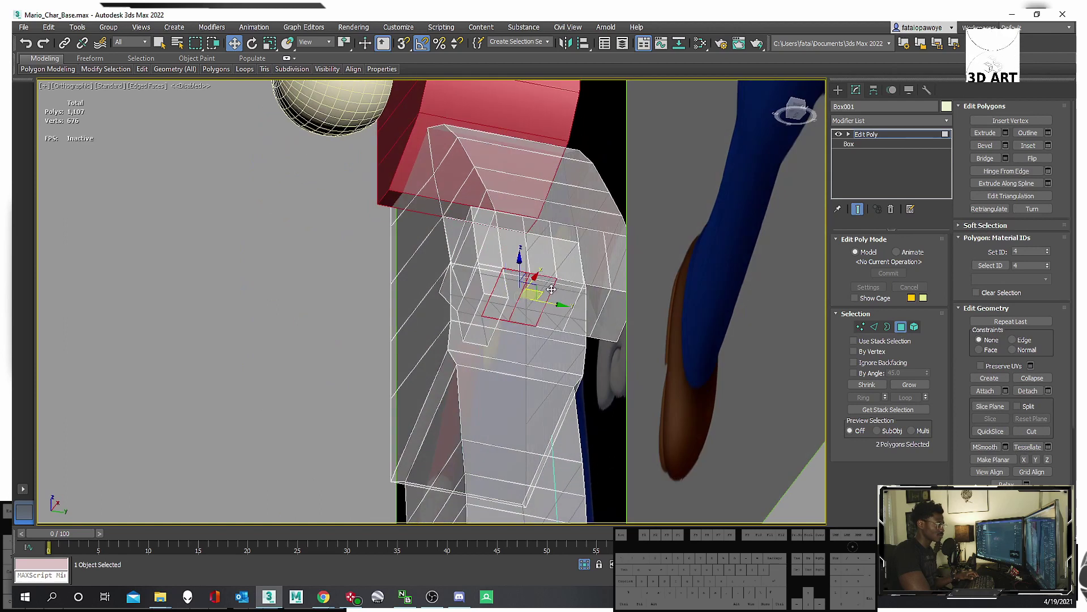
{"action": "left_click", "coordinate": [616, 303], "text": "ctrl"}
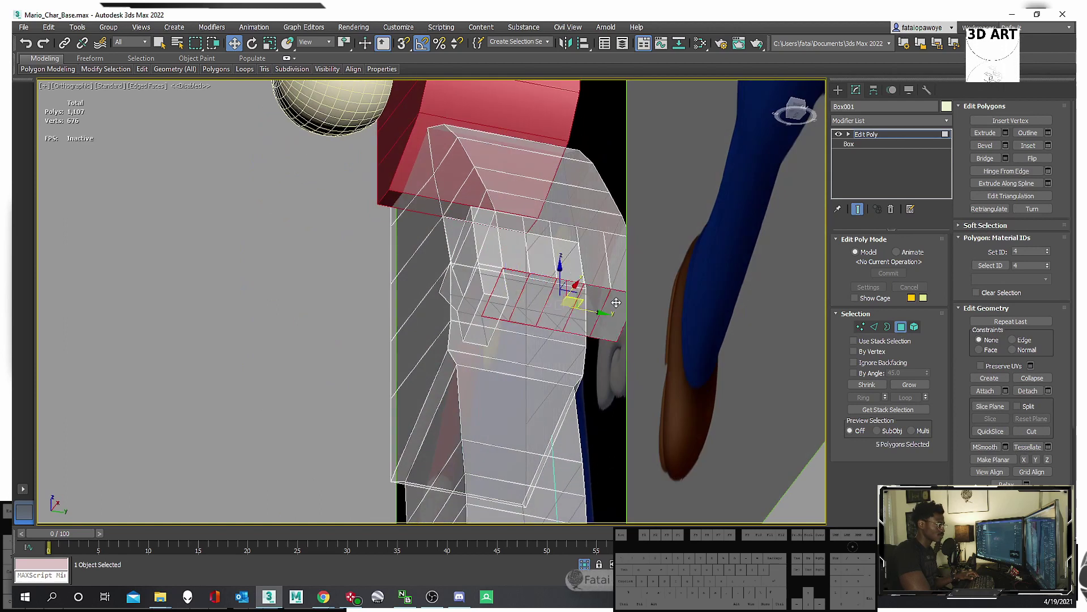
{"action": "left_click", "coordinate": [572, 297], "text": "alt"}
{"action": "left_click", "coordinate": [595, 306], "text": "alt"}
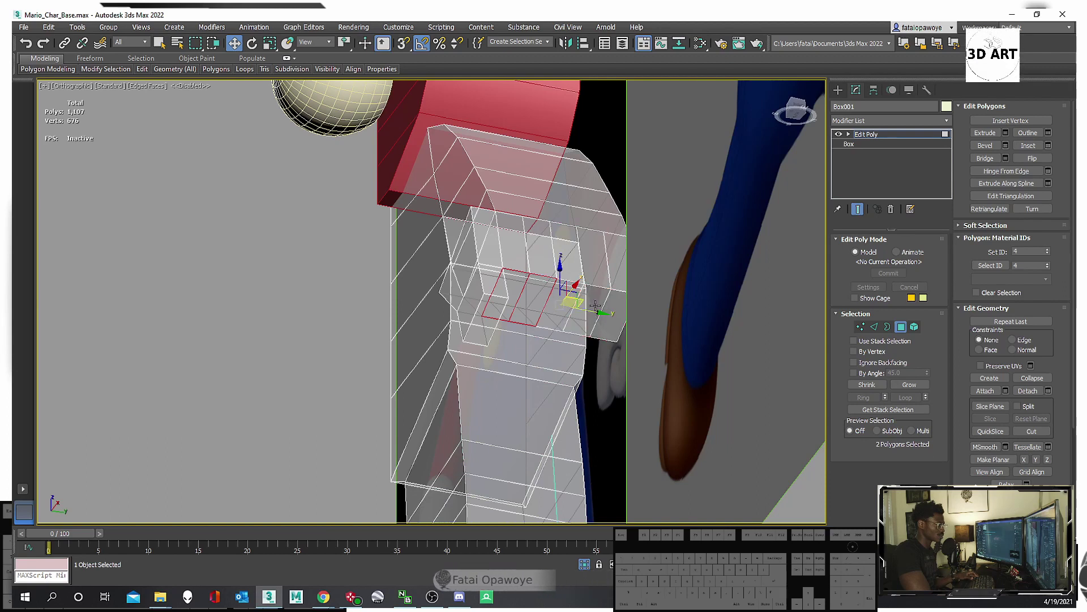
{"action": "left_click", "coordinate": [490, 326]}
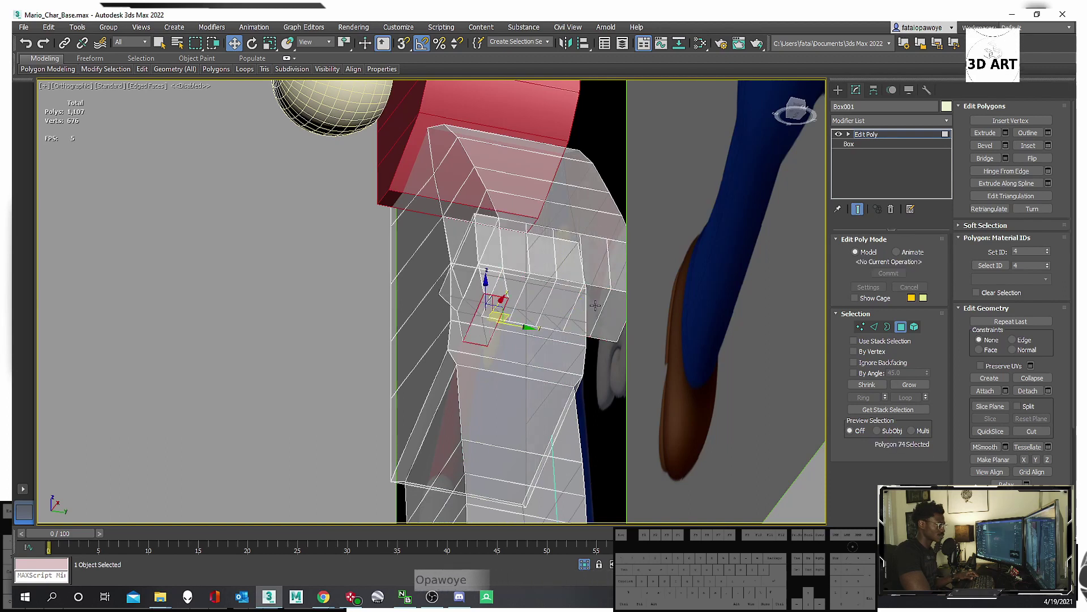
{"action": "key", "text": "ctrl+z"}
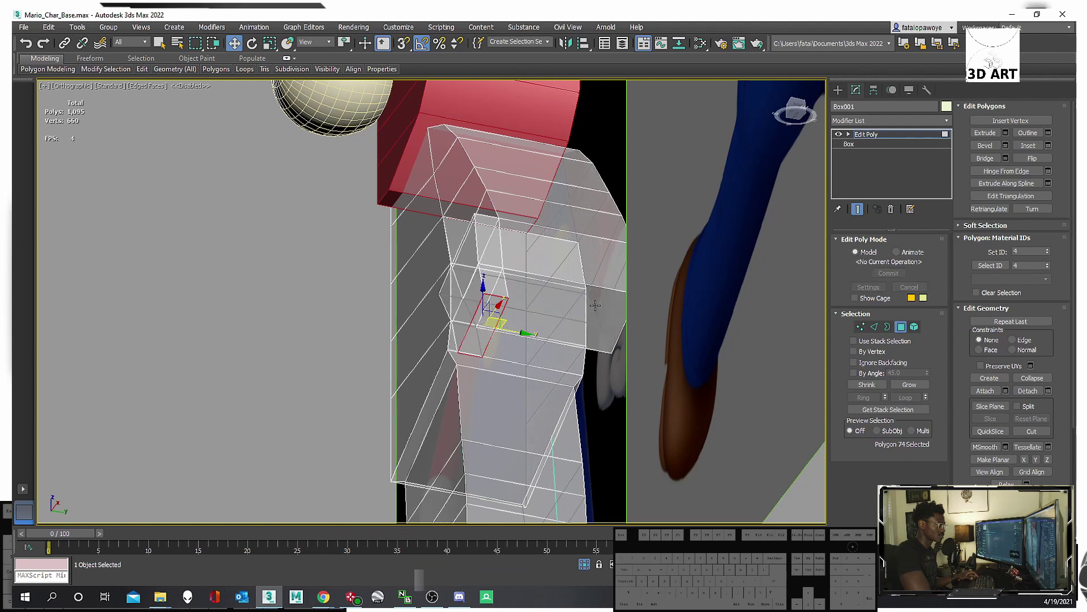
Connect the ring of edges across the hand block's depth with 3 segments.
{"action": "left_click", "coordinate": [874, 326]}
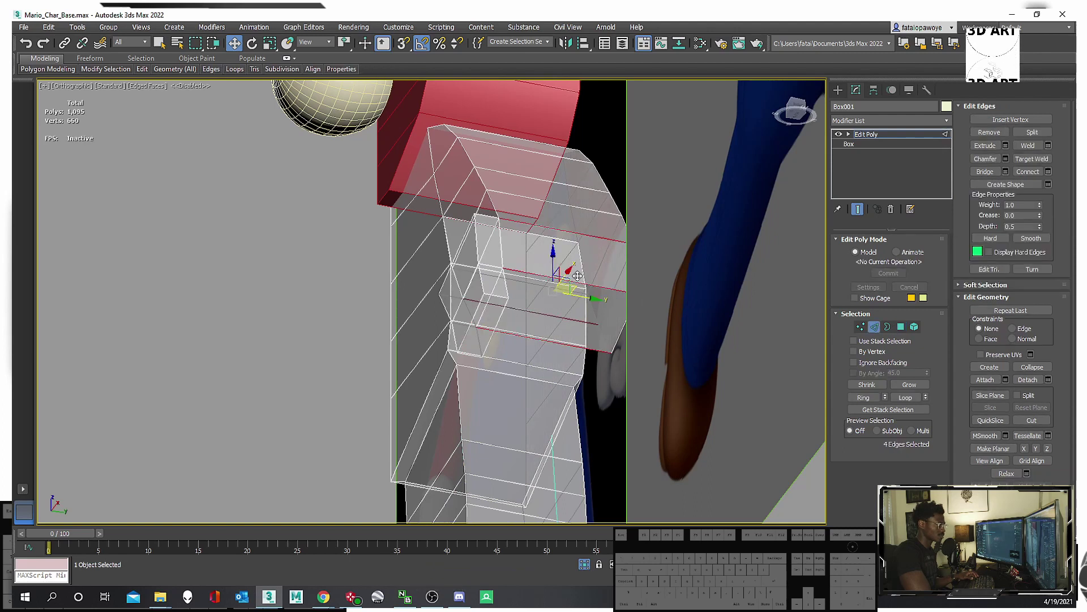
{"action": "middle_click_drag", "start_coordinate": [578, 276], "coordinate": [611, 249], "text": "alt"}
{"action": "right_click", "coordinate": [611, 249]}
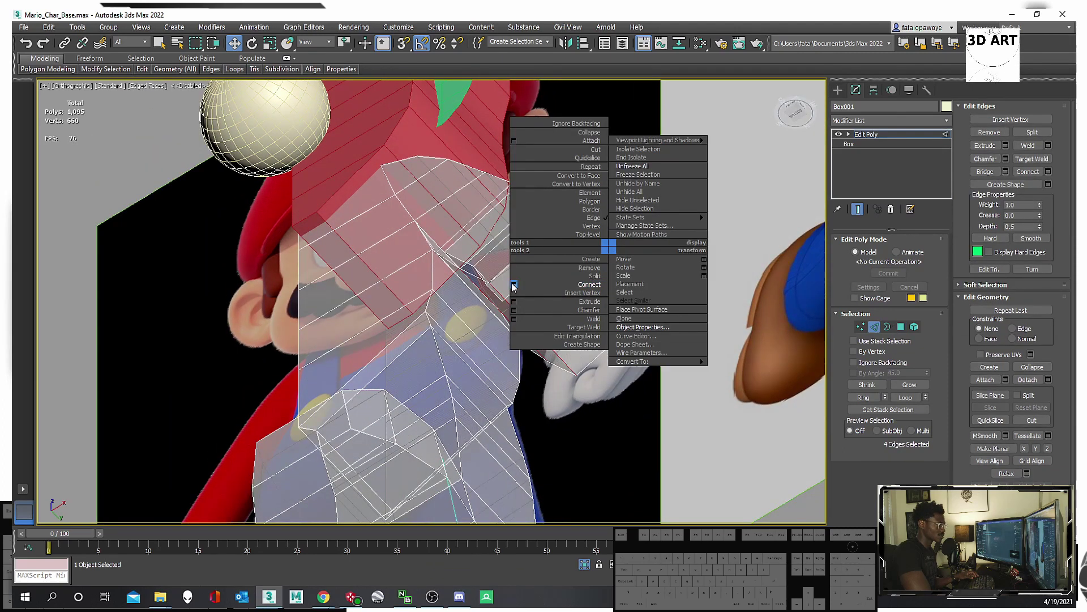
{"action": "left_click", "coordinate": [514, 283]}
{"action": "middle_click_drag", "start_coordinate": [513, 284], "coordinate": [520, 289], "text": "alt"}
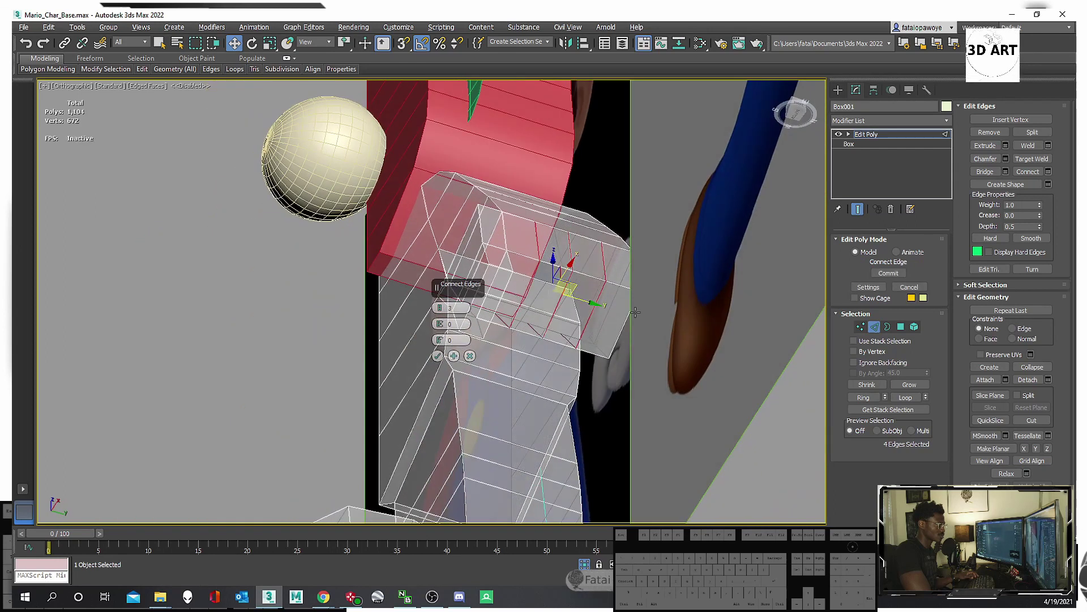
{"action": "middle_click_drag", "start_coordinate": [635, 312], "coordinate": [623, 317], "text": "alt"}
{"action": "left_click", "coordinate": [437, 355]}
{"action": "middle_click_drag", "start_coordinate": [437, 356], "coordinate": [674, 311], "text": "alt"}
Extrude the four finger polygons on the hand block's end face individually to a height of 0'2.295".
{"action": "key", "text": "4"}
{"action": "key", "text": "f"}
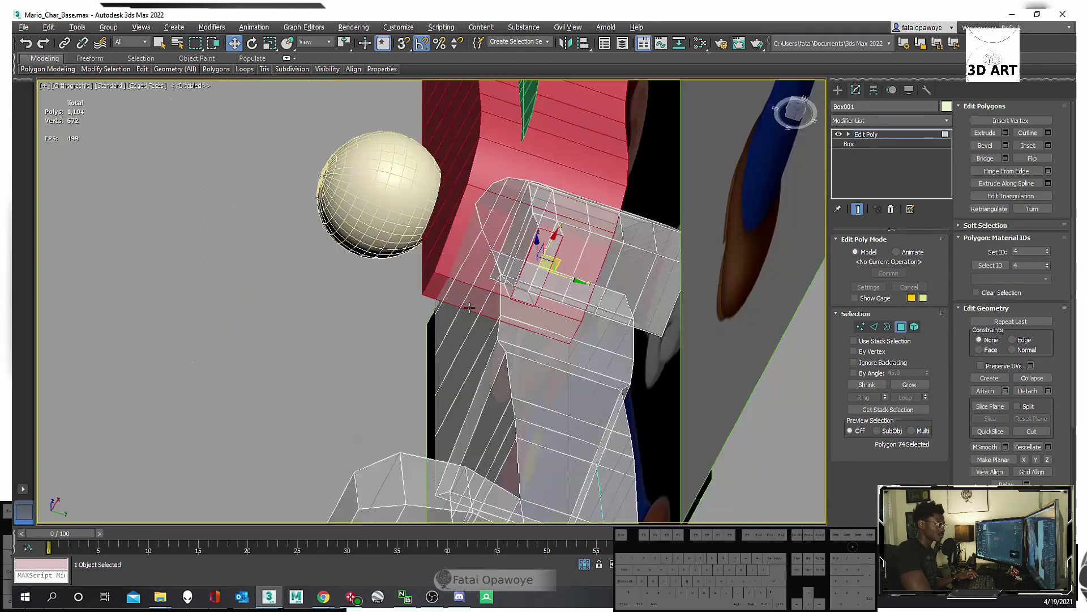
{"action": "key", "text": "z"}
{"action": "scroll", "coordinate": [552, 357], "scroll_direction": "down", "scroll_amount": 10}
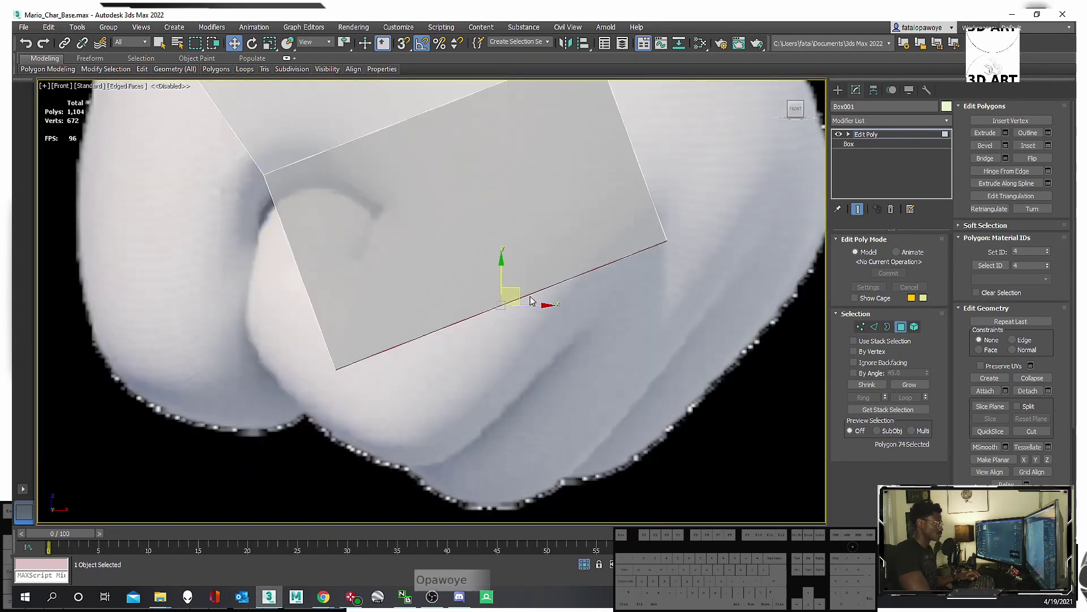
{"action": "key", "text": "1"}
{"action": "mouse_move", "coordinate": [563, 265]}
{"action": "middle_mouse_down", "text": "alt"}
{"action": "mouse_move", "coordinate": [547, 266]}
{"action": "mouse_move", "coordinate": [572, 243]}
{"action": "mouse_move", "coordinate": [600, 255]}
{"action": "mouse_move", "coordinate": [571, 264]}
{"action": "middle_mouse_up", "text": "alt"}
{"action": "left_click", "coordinate": [901, 327]}
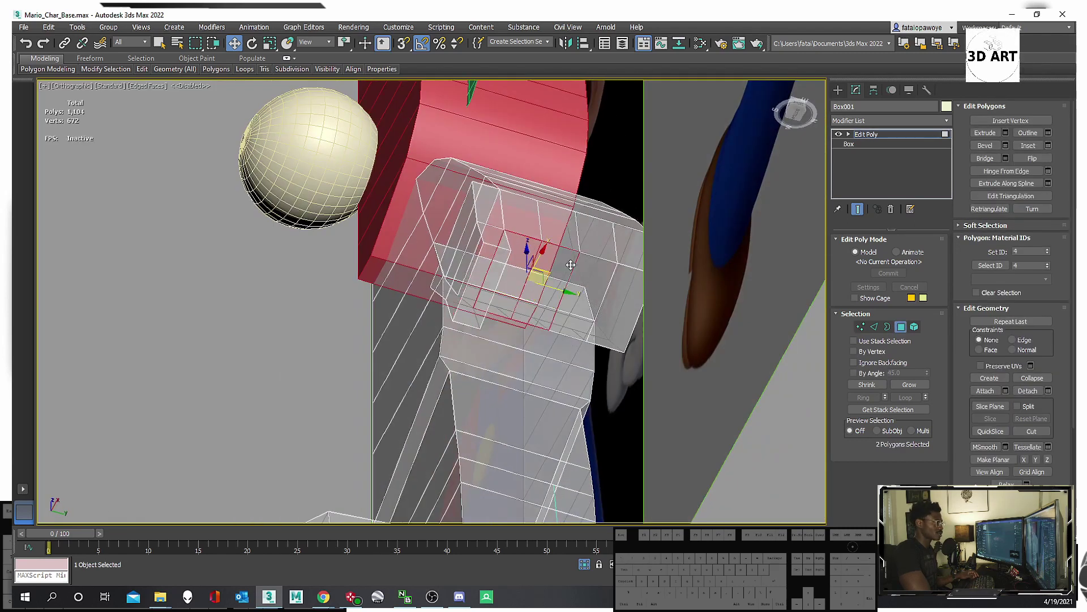
{"action": "left_click", "coordinate": [608, 279], "text": "ctrl"}
{"action": "left_click", "coordinate": [625, 286], "text": "ctrl"}
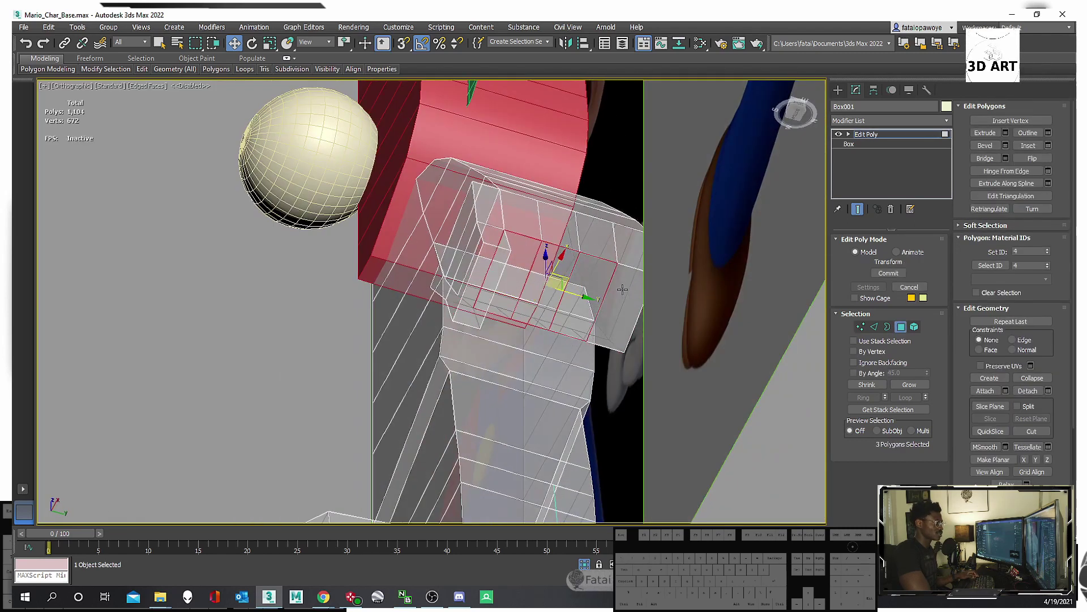
{"action": "middle_click_drag", "start_coordinate": [552, 293], "coordinate": [645, 321], "text": "alt"}
{"action": "right_click", "coordinate": [645, 317]}
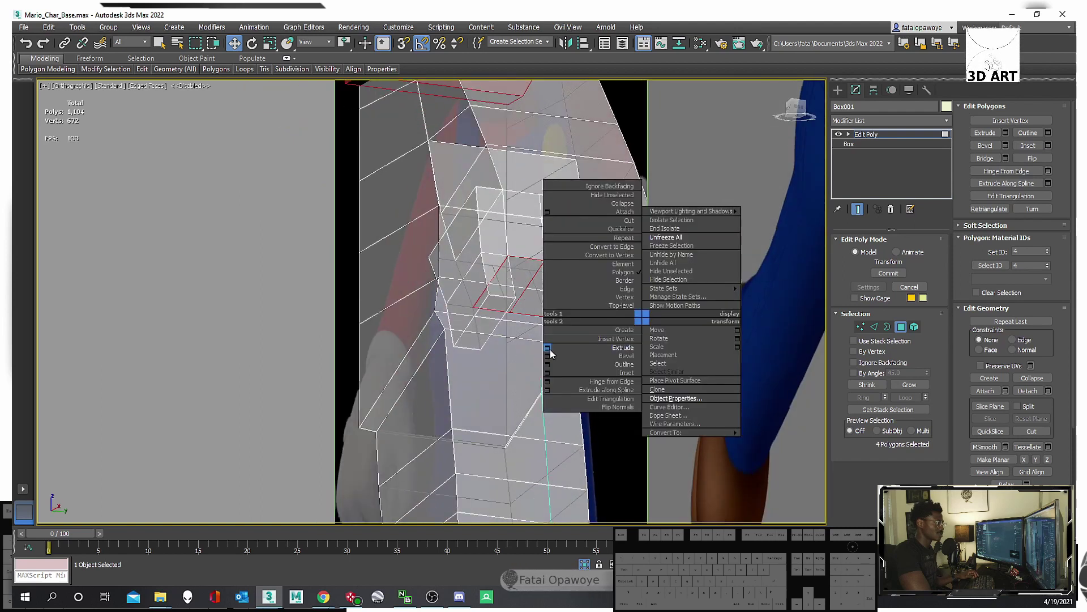
{"action": "left_click", "coordinate": [552, 349]}
{"action": "left_click_drag", "start_coordinate": [453, 323], "coordinate": [524, 302]}
{"action": "middle_click_drag", "start_coordinate": [524, 302], "coordinate": [422, 316], "text": "alt"}
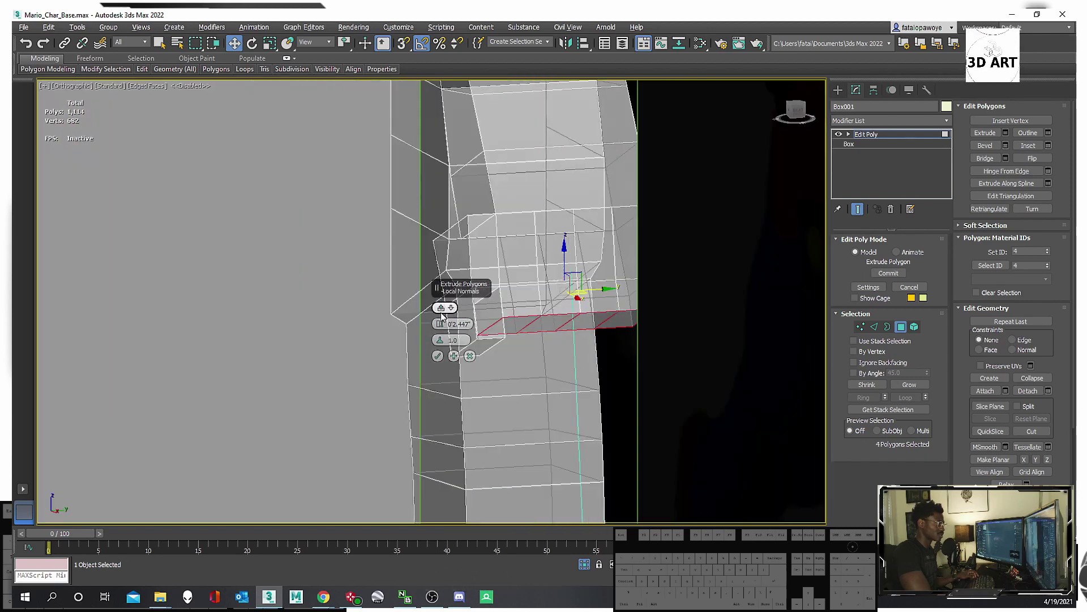
{"action": "middle_click_drag", "start_coordinate": [536, 306], "coordinate": [439, 327], "text": "alt"}
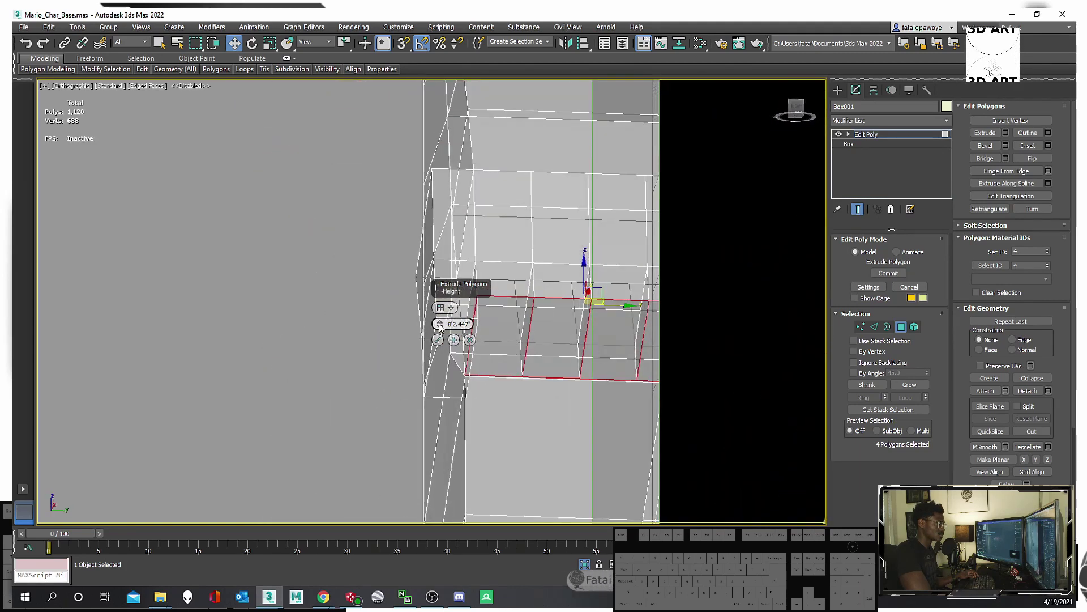
{"action": "left_click", "coordinate": [445, 311]}
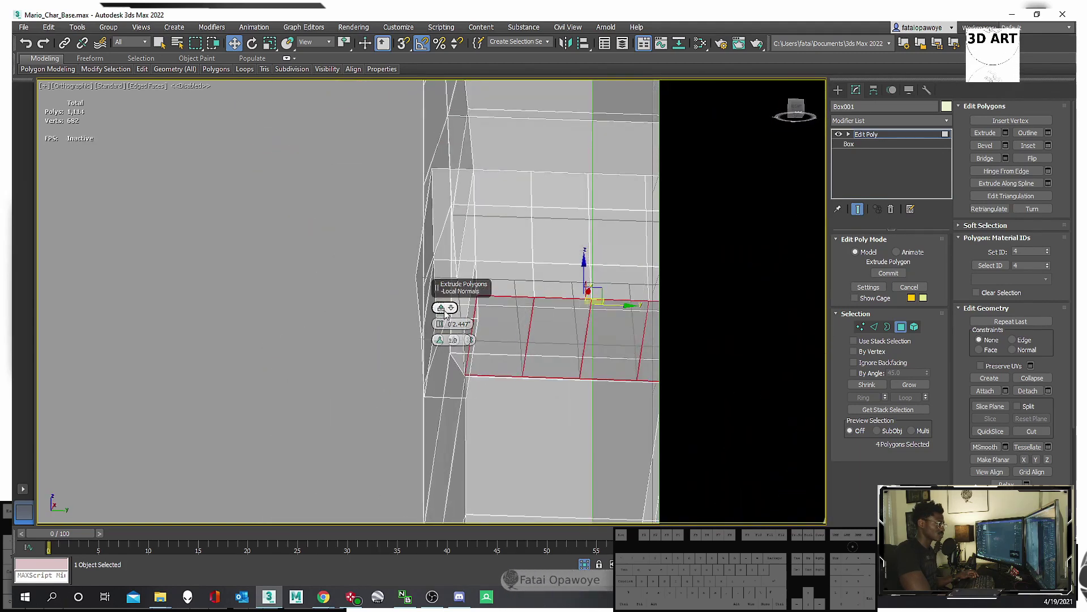
{"action": "left_click", "coordinate": [445, 311]}
{"action": "left_click_drag", "start_coordinate": [440, 324], "coordinate": [441, 327]}
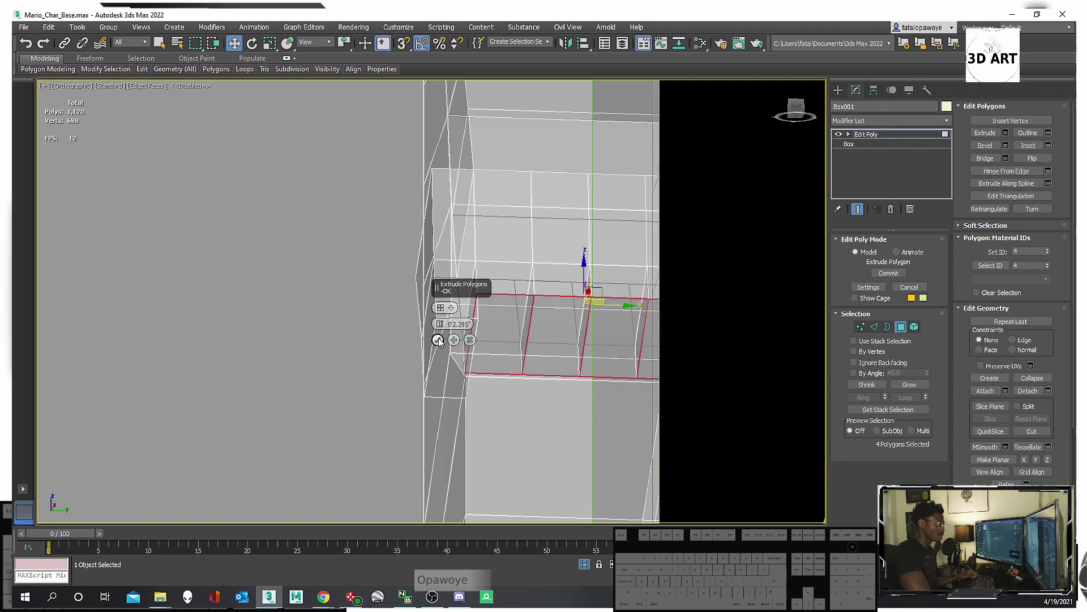
{"action": "left_click", "coordinate": [438, 340]}
Bevel the four finger polygons individually with height 0'1.578" and outline -0'0.273", undoing extra repeats to keep two bevel levels.
{"action": "middle_click_drag", "start_coordinate": [437, 340], "coordinate": [539, 324], "text": "alt"}
{"action": "right_click", "coordinate": [539, 323]}
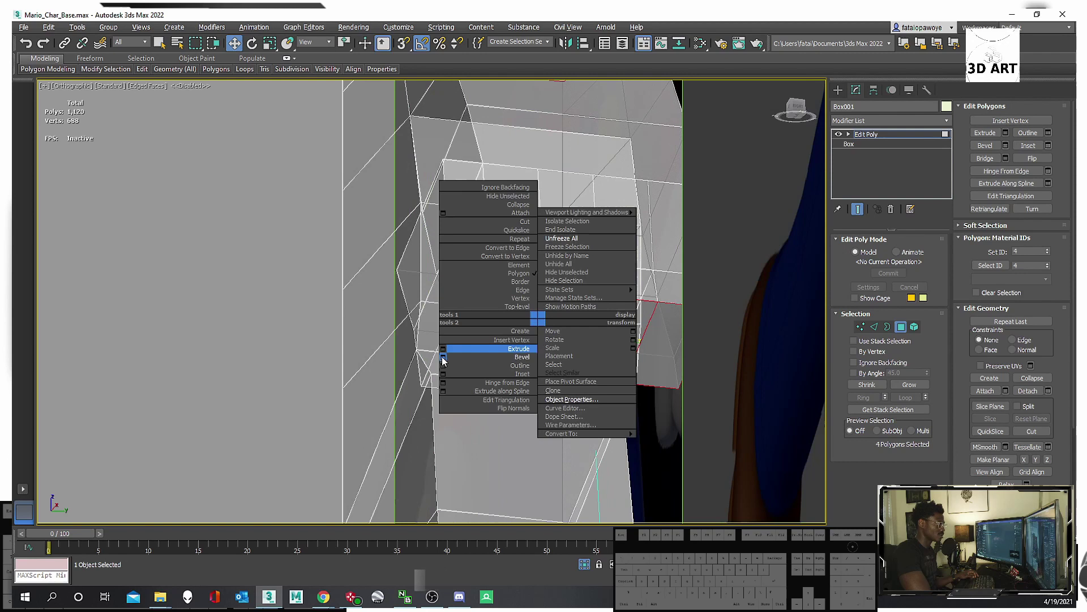
{"action": "left_click", "coordinate": [443, 354]}
{"action": "mouse_move", "coordinate": [437, 324]}
{"action": "left_mouse_down"}
{"action": "mouse_move", "coordinate": [453, 292]}
{"action": "mouse_move", "coordinate": [455, 324]}
{"action": "mouse_move", "coordinate": [441, 339]}
{"action": "left_mouse_up"}
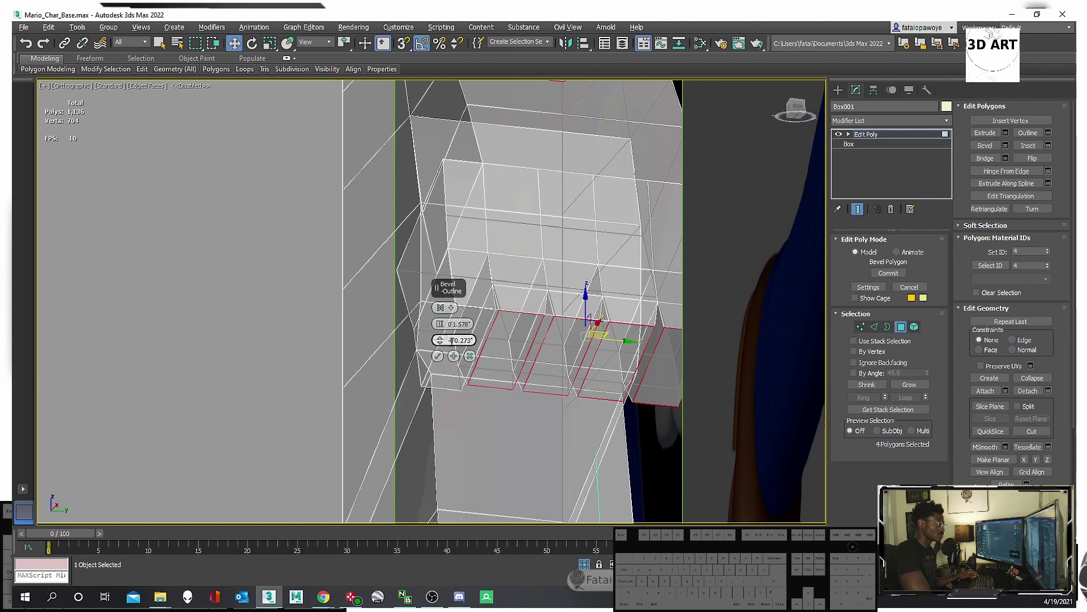
{"action": "middle_click_drag", "start_coordinate": [451, 341], "coordinate": [544, 366], "text": "alt"}
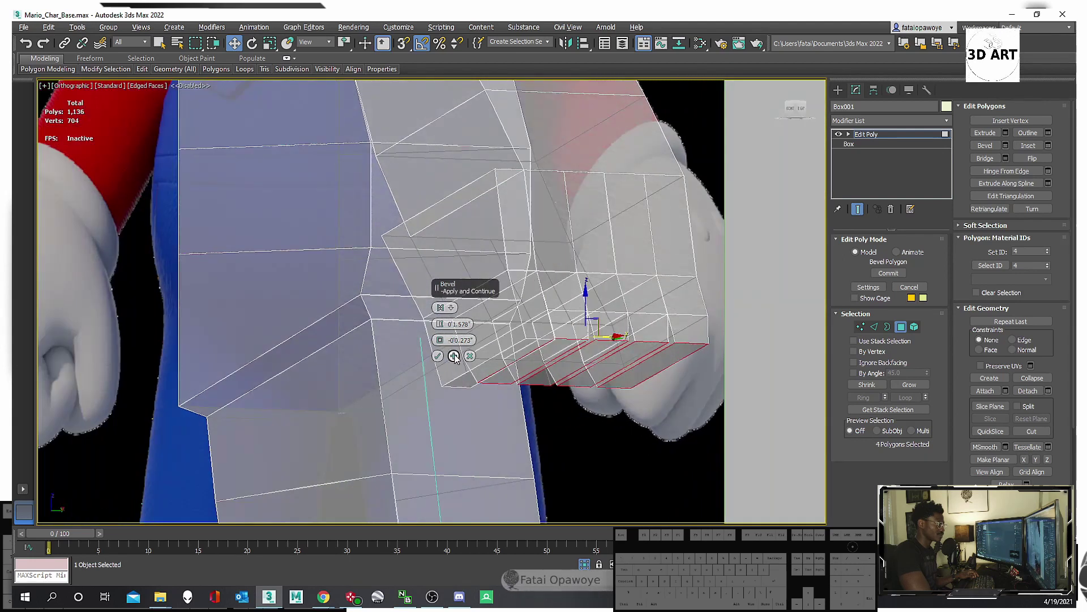
{"action": "left_click", "coordinate": [454, 355]}
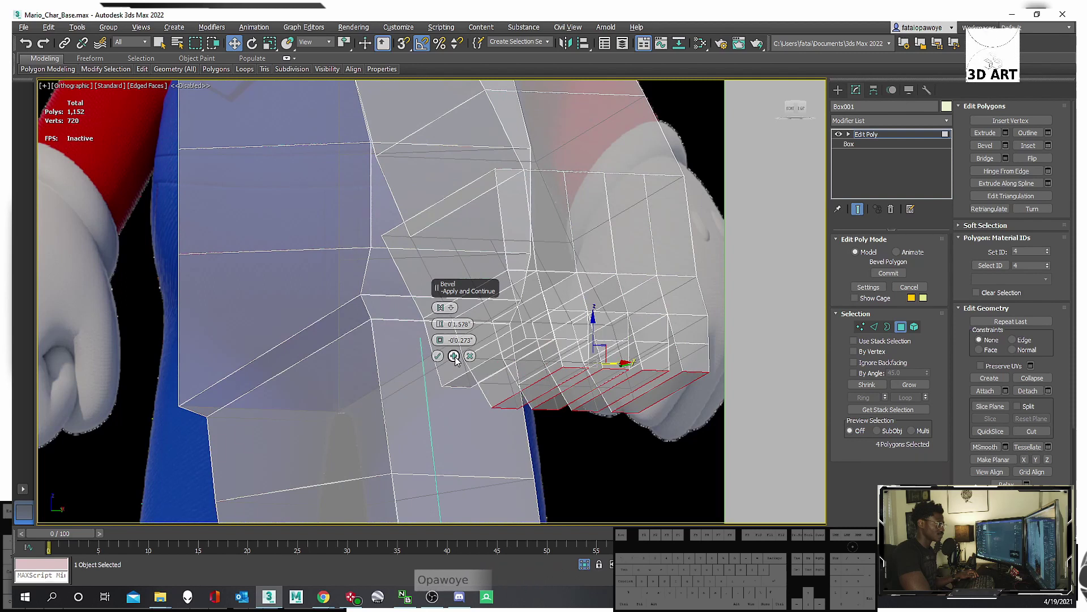
{"action": "left_click", "coordinate": [454, 356]}
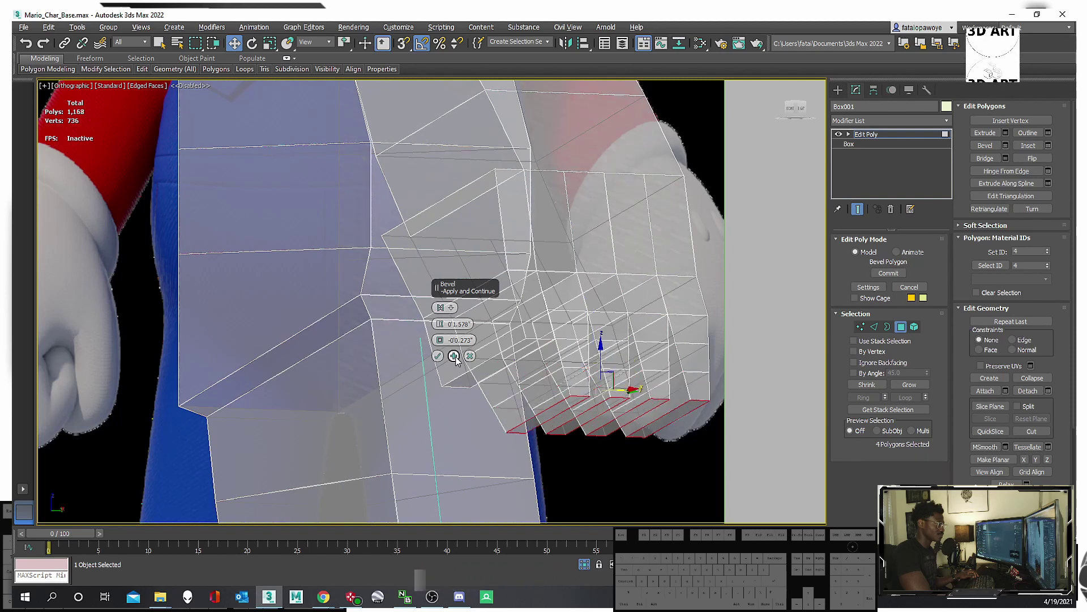
{"action": "left_click", "coordinate": [453, 355]}
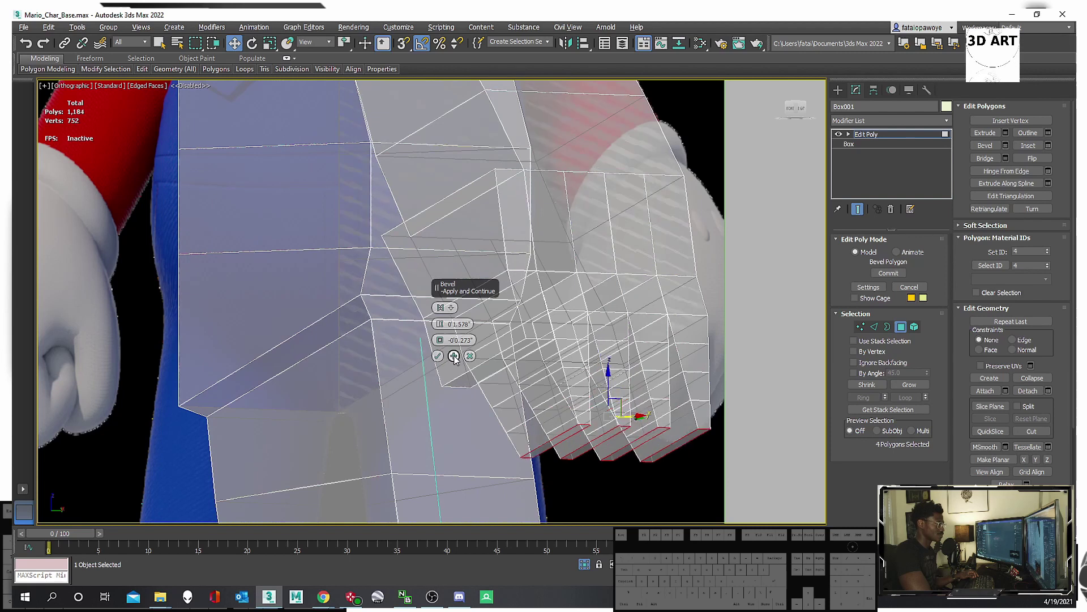
{"action": "key", "text": "ctrl+z"}
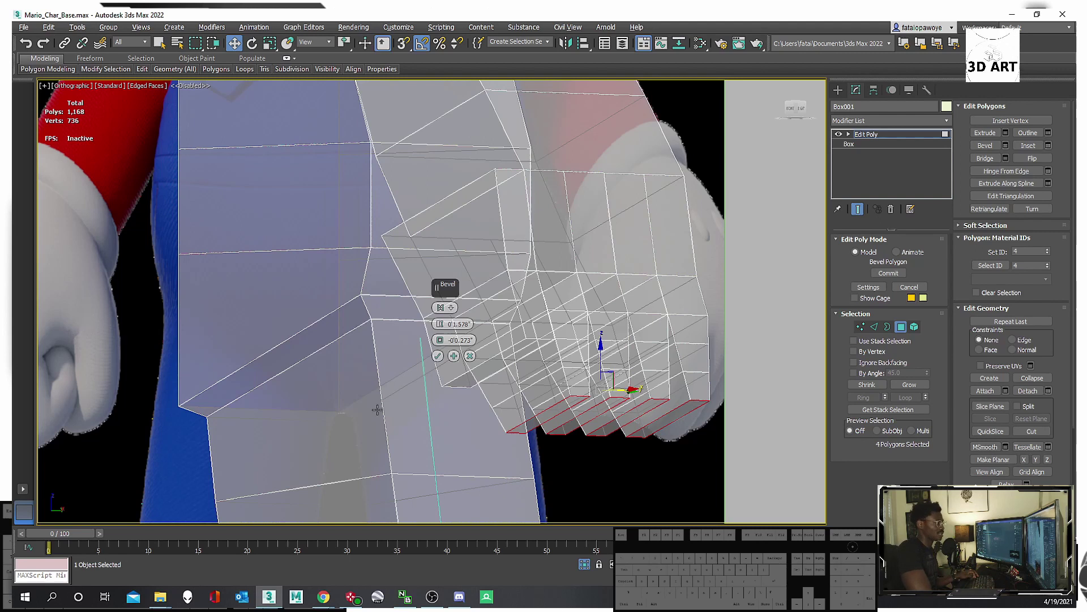
{"action": "middle_click_drag", "start_coordinate": [377, 409], "coordinate": [638, 318], "text": "alt"}
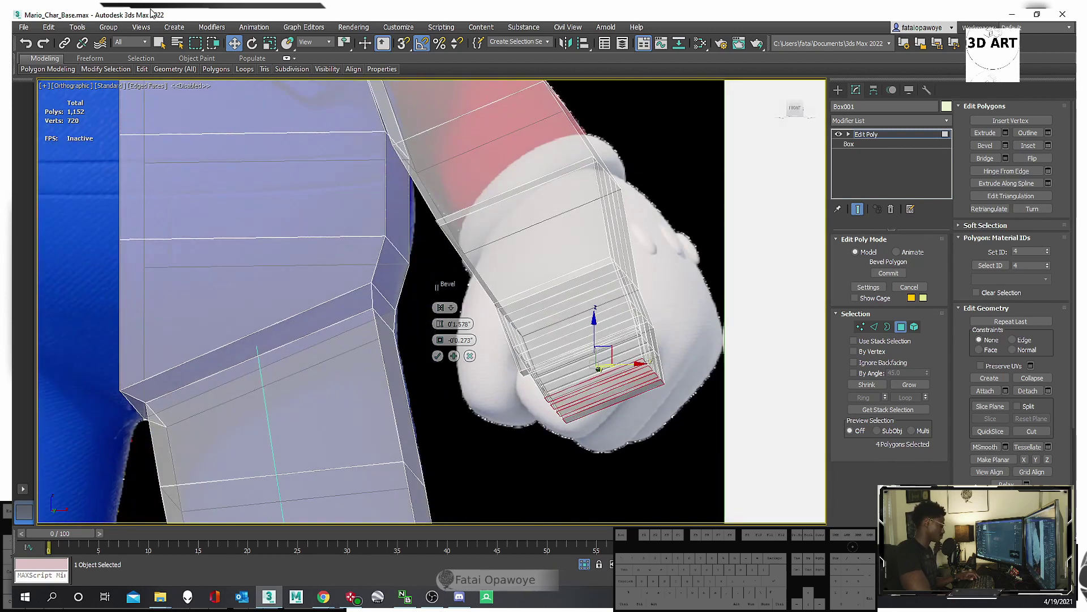
{"action": "left_click", "coordinate": [437, 356]}
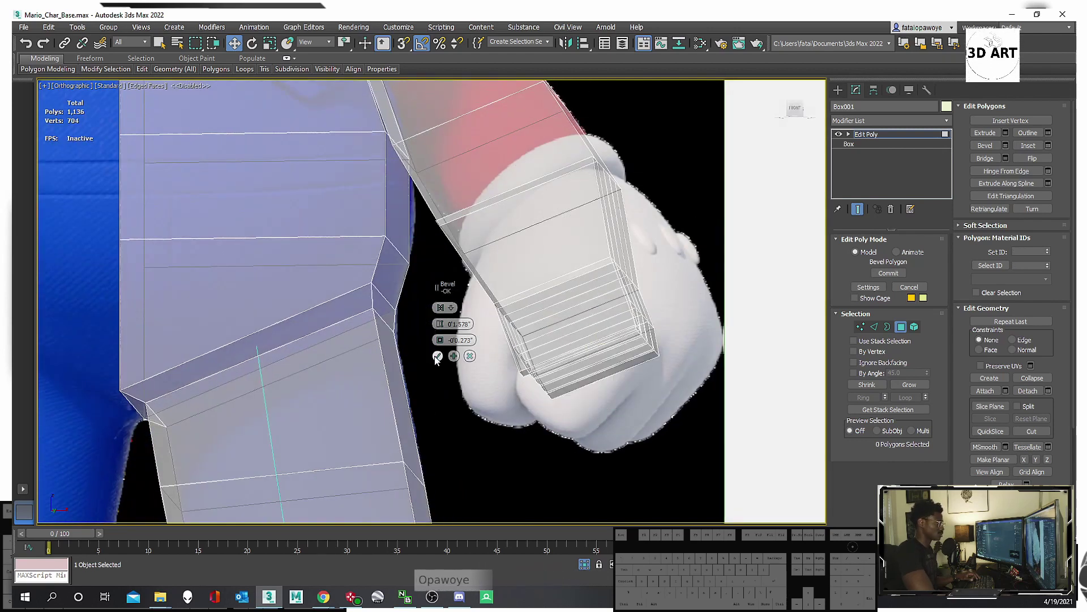
Move the four fingertip polygons down and outward along the hand's direction in the front view to lengthen the fingers.
{"action": "scroll", "coordinate": [522, 390], "scroll_direction": "down", "scroll_amount": 5}
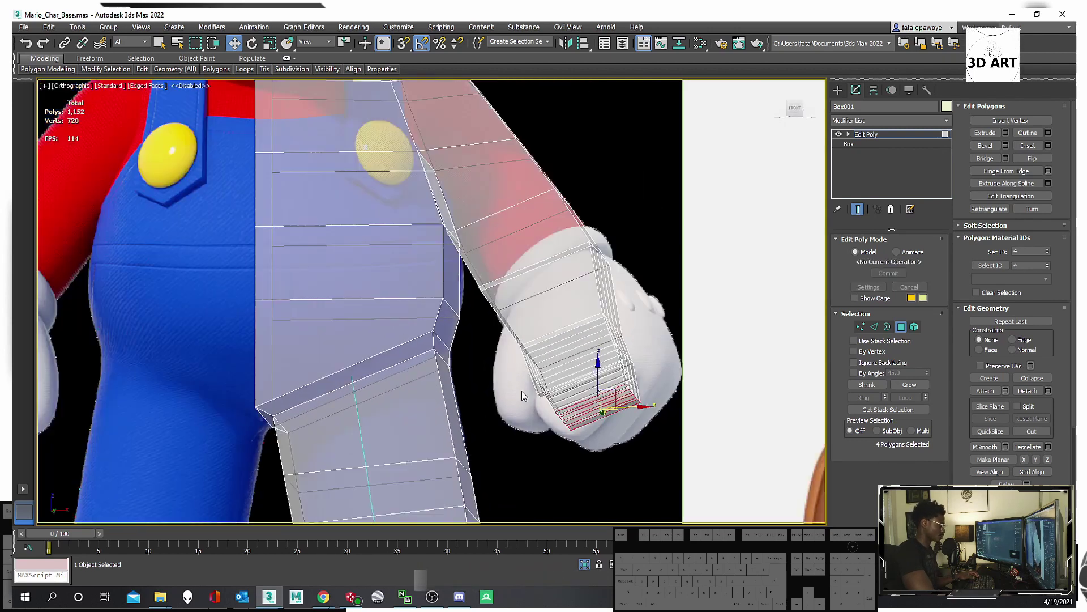
{"action": "key", "text": "f"}
{"action": "scroll", "coordinate": [527, 392], "scroll_direction": "up", "scroll_amount": 6}
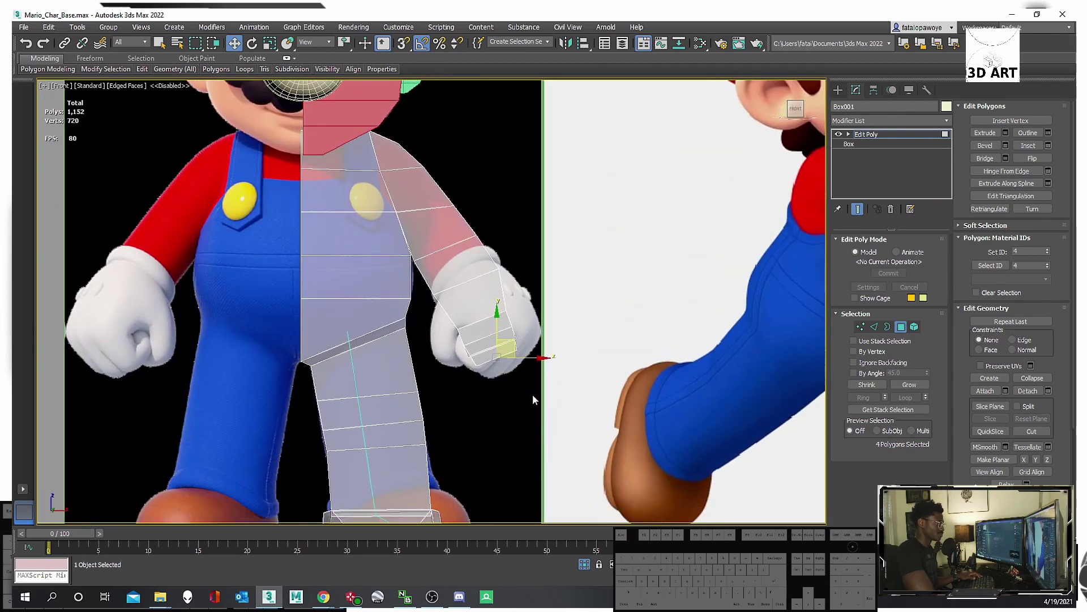
{"action": "left_click_drag", "start_coordinate": [516, 349], "coordinate": [538, 393]}
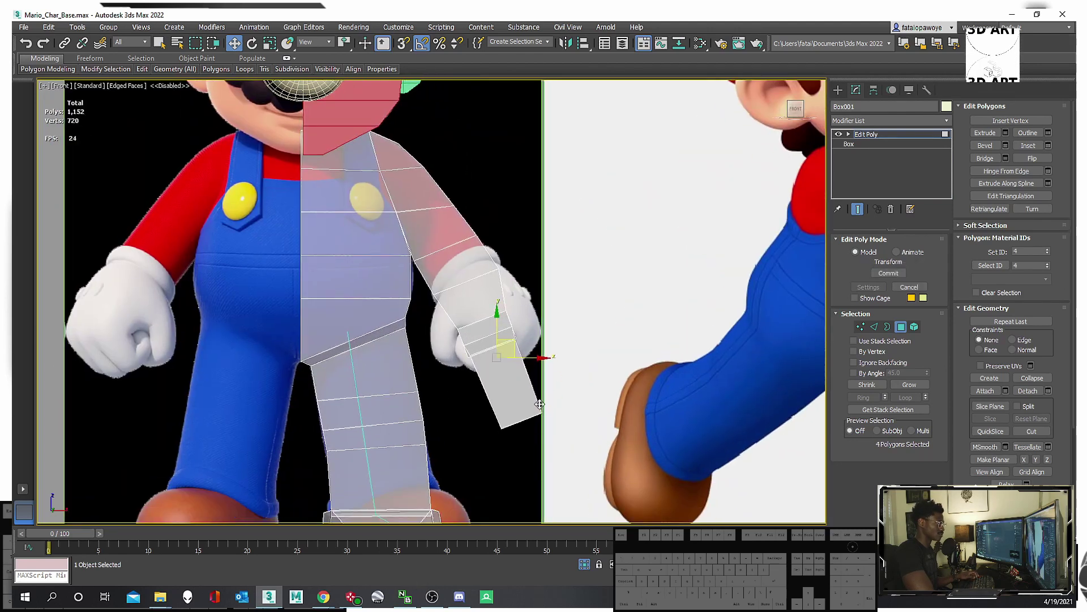
{"action": "mouse_move", "coordinate": [530, 387]}
{"action": "middle_mouse_down", "text": "alt"}
{"action": "mouse_move", "coordinate": [512, 376]}
{"action": "mouse_move", "coordinate": [475, 408]}
{"action": "mouse_move", "coordinate": [527, 387]}
{"action": "middle_mouse_up", "text": "alt"}
{"action": "key", "text": "f"}
{"action": "scroll", "coordinate": [456, 246], "scroll_direction": "up", "scroll_amount": 6}
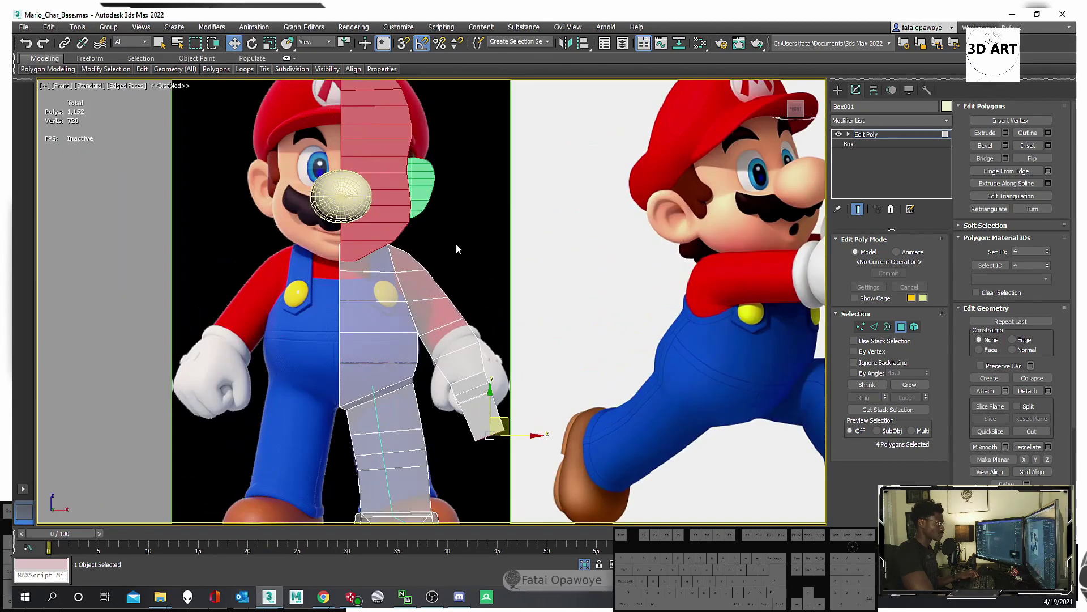
Move the edge loops nearest the tips of all four fingers down along the finger direction in the front view.
{"action": "middle_click_drag", "start_coordinate": [457, 246], "coordinate": [529, 360], "text": "alt"}
{"action": "scroll", "coordinate": [464, 414], "scroll_direction": "up", "scroll_amount": 6}
{"action": "key", "text": "2"}
{"action": "double_click", "coordinate": [481, 327]}
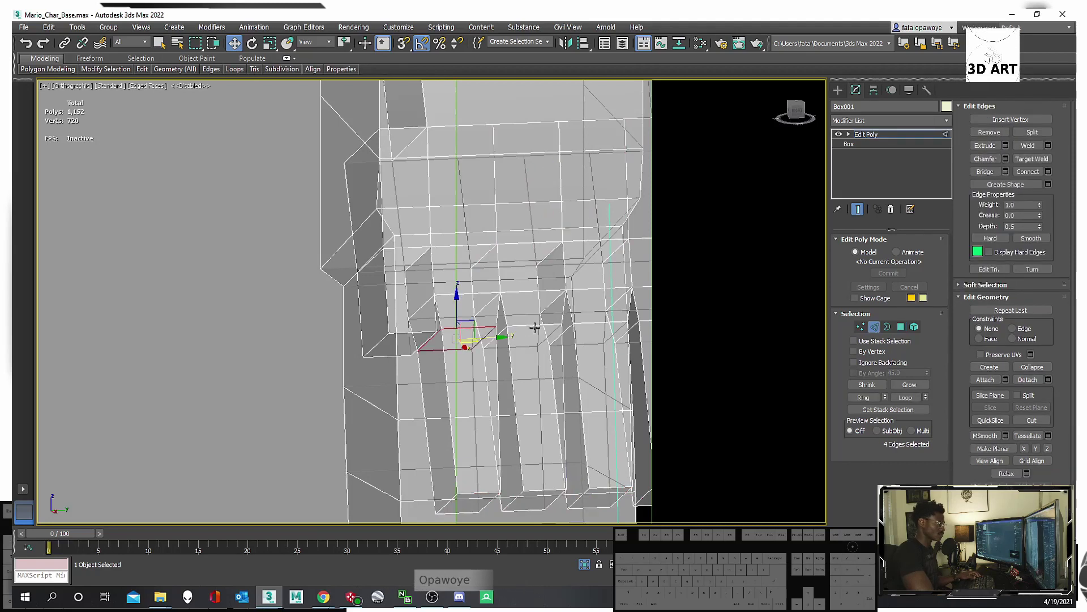
{"action": "double_click", "coordinate": [536, 325], "text": "ctrl"}
{"action": "double_click", "coordinate": [606, 321], "text": "ctrl"}
{"action": "middle_click_drag", "start_coordinate": [605, 321], "coordinate": [456, 304], "text": "alt"}
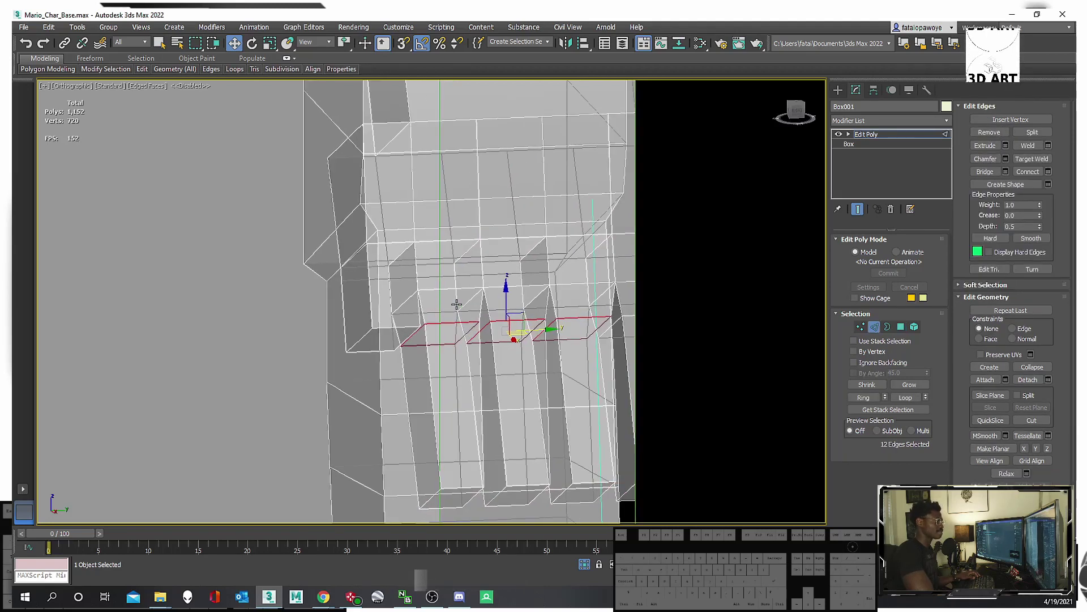
{"action": "scroll", "coordinate": [596, 321], "scroll_direction": "up", "scroll_amount": 2}
{"action": "middle_click_drag", "start_coordinate": [596, 321], "coordinate": [482, 328]}
{"action": "double_click", "coordinate": [527, 324], "text": "ctrl"}
{"action": "key", "text": "f"}
{"action": "key", "text": "z"}
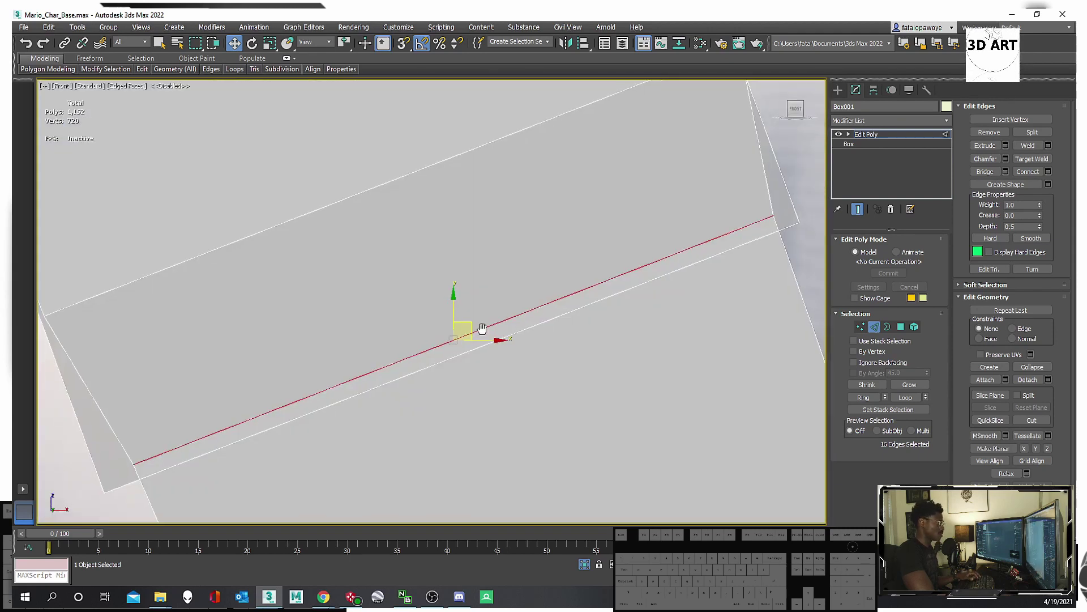
{"action": "scroll", "coordinate": [481, 328], "scroll_direction": "down", "scroll_amount": 6}
{"action": "left_click_drag", "start_coordinate": [495, 299], "coordinate": [503, 315]}
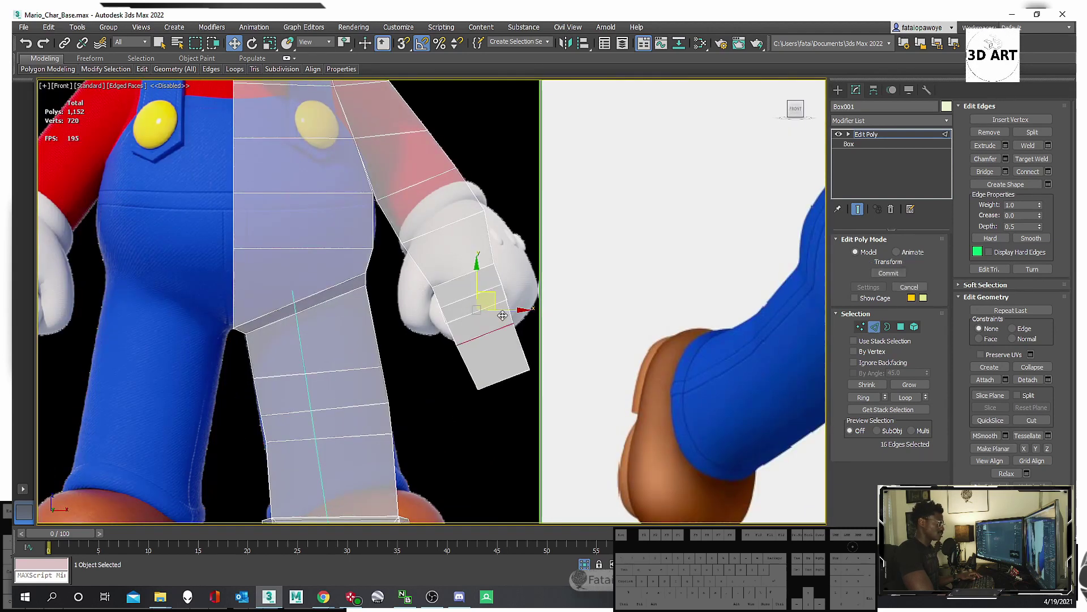
Scale down the edge loops nearest the base of all four fingers, using the Local coordinate system so each shrinks separately.
{"action": "middle_click_drag", "start_coordinate": [503, 313], "coordinate": [509, 287], "text": "alt"}
{"action": "double_click", "coordinate": [509, 287]}
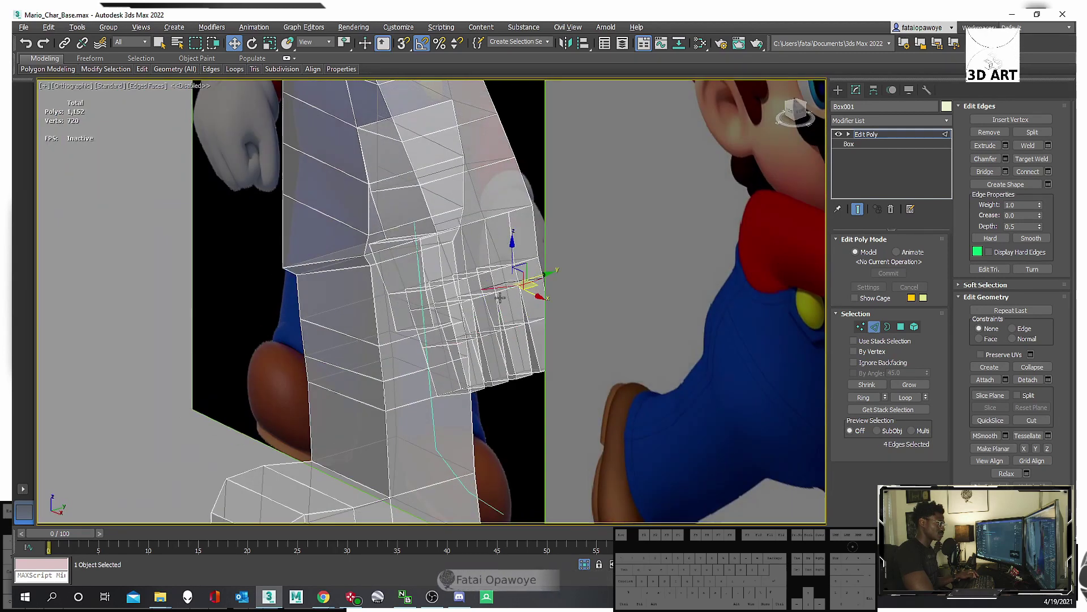
{"action": "scroll", "coordinate": [499, 289], "scroll_direction": "up", "scroll_amount": 4}
{"action": "double_click", "coordinate": [453, 278], "text": "ctrl"}
{"action": "double_click", "coordinate": [383, 306], "text": "ctrl"}
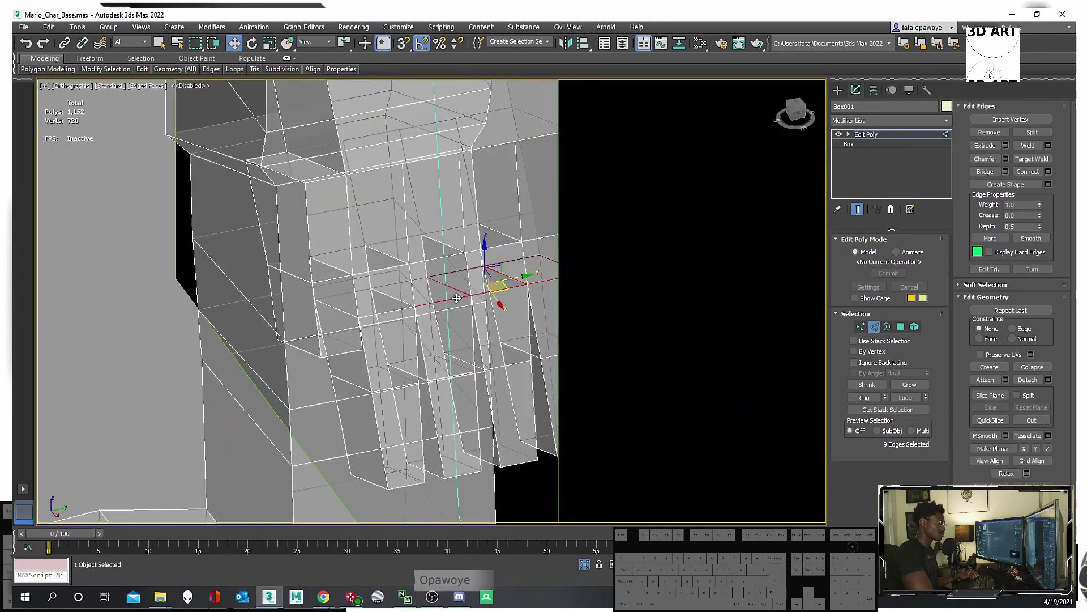
{"action": "double_click", "coordinate": [379, 313], "text": "ctrl"}
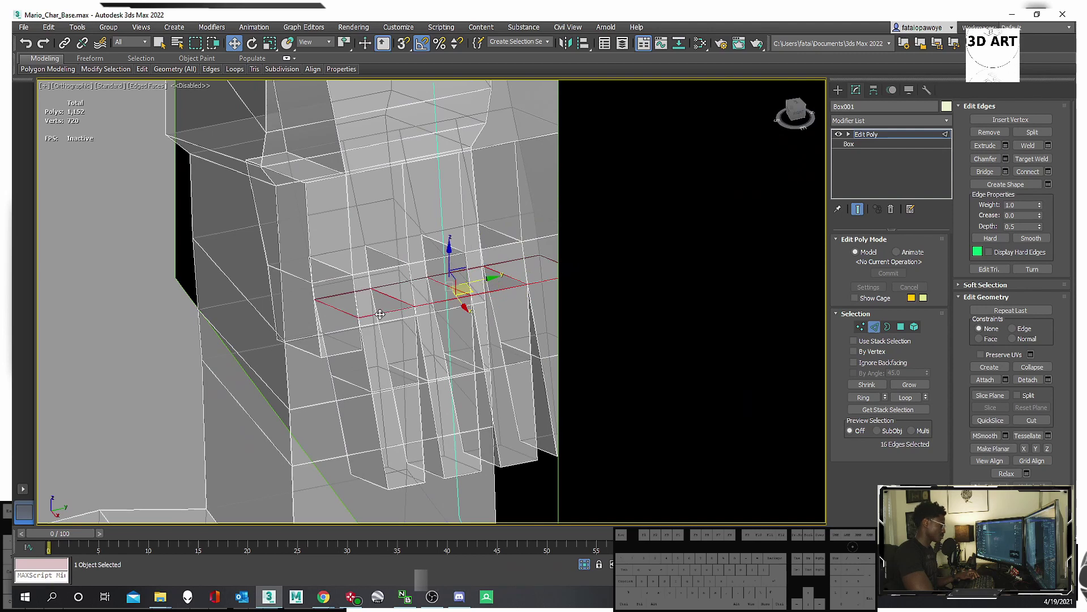
{"action": "key", "text": "r"}
{"action": "mouse_move", "coordinate": [447, 283]}
{"action": "left_mouse_down"}
{"action": "mouse_move", "coordinate": [442, 300]}
{"action": "mouse_move", "coordinate": [447, 286]}
{"action": "left_mouse_up"}
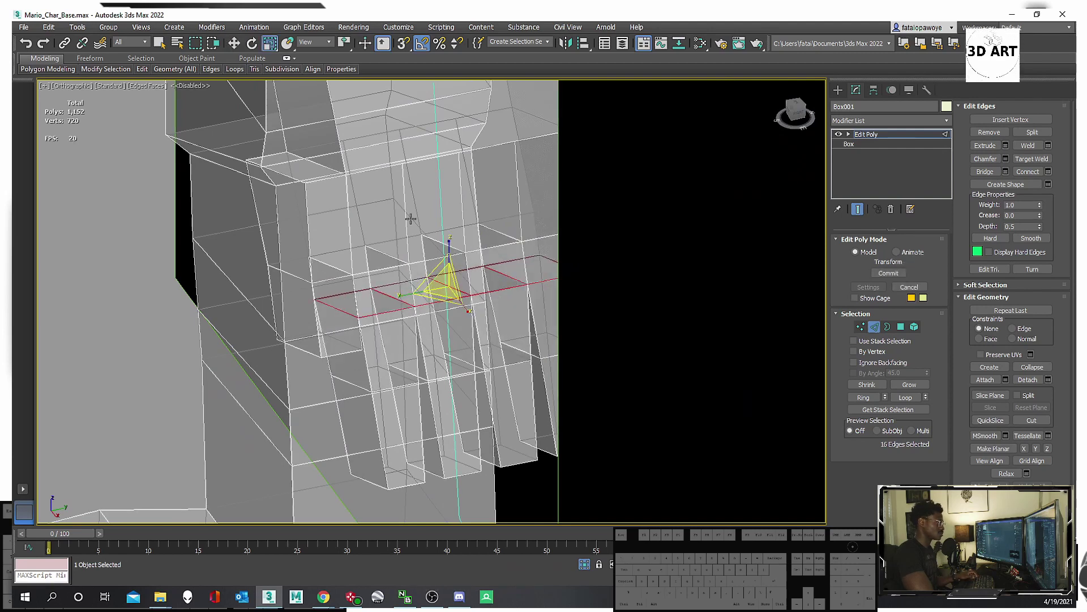
{"action": "left_click", "coordinate": [317, 41]}
{"action": "left_click", "coordinate": [316, 81]}
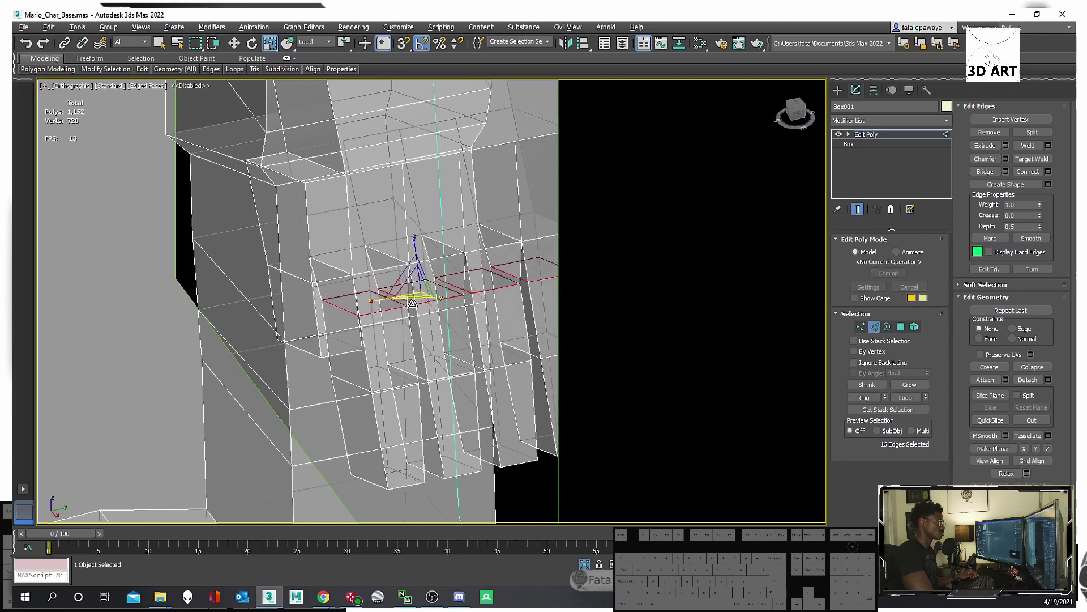
Move the four scaled finger-base edge loops down toward the fingertips in the front view.
{"action": "middle_click_drag", "start_coordinate": [406, 282], "coordinate": [487, 283], "text": "alt"}
{"action": "key", "text": "f"}
{"action": "key", "text": "z"}
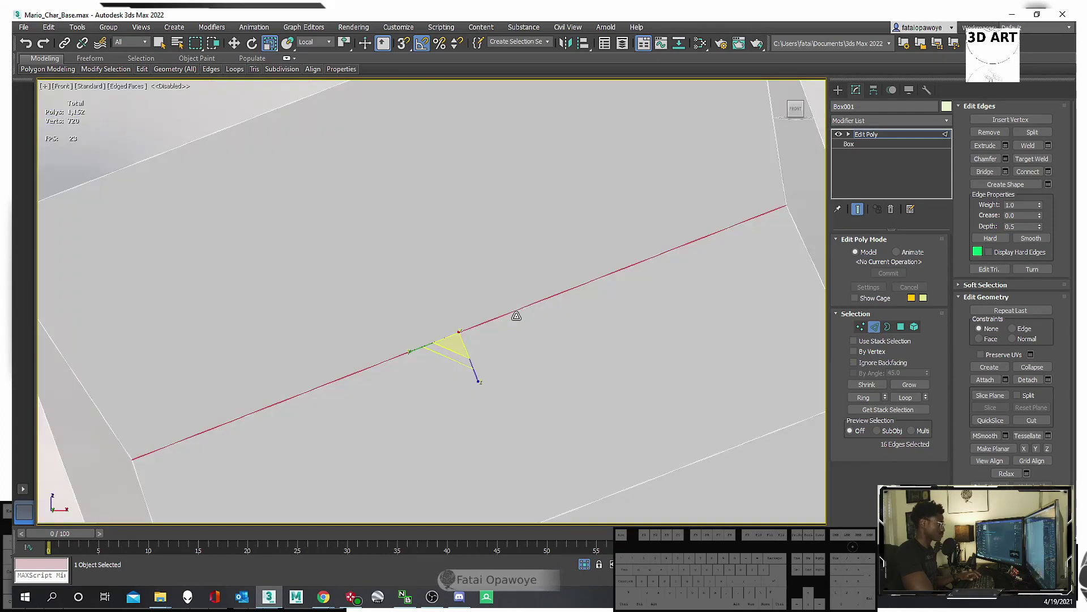
{"action": "scroll", "coordinate": [508, 321], "scroll_direction": "down", "scroll_amount": 2}
{"action": "scroll", "coordinate": [508, 321], "scroll_direction": "down", "scroll_amount": 5}
{"action": "scroll", "coordinate": [517, 337], "scroll_direction": "up", "scroll_amount": 4}
{"action": "key", "text": "w"}
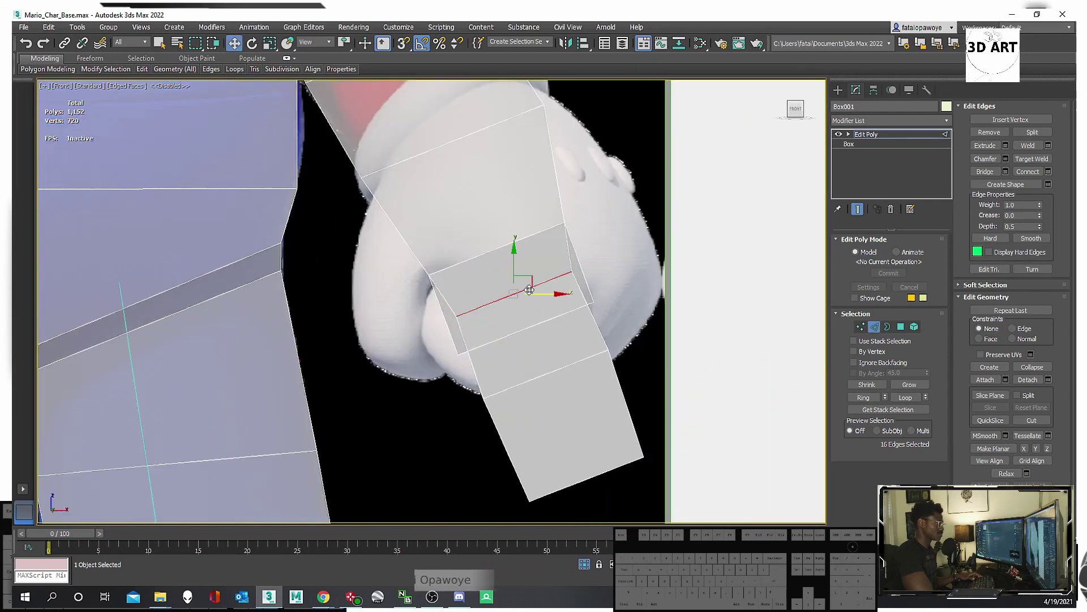
{"action": "left_click_drag", "start_coordinate": [534, 281], "coordinate": [543, 303]}
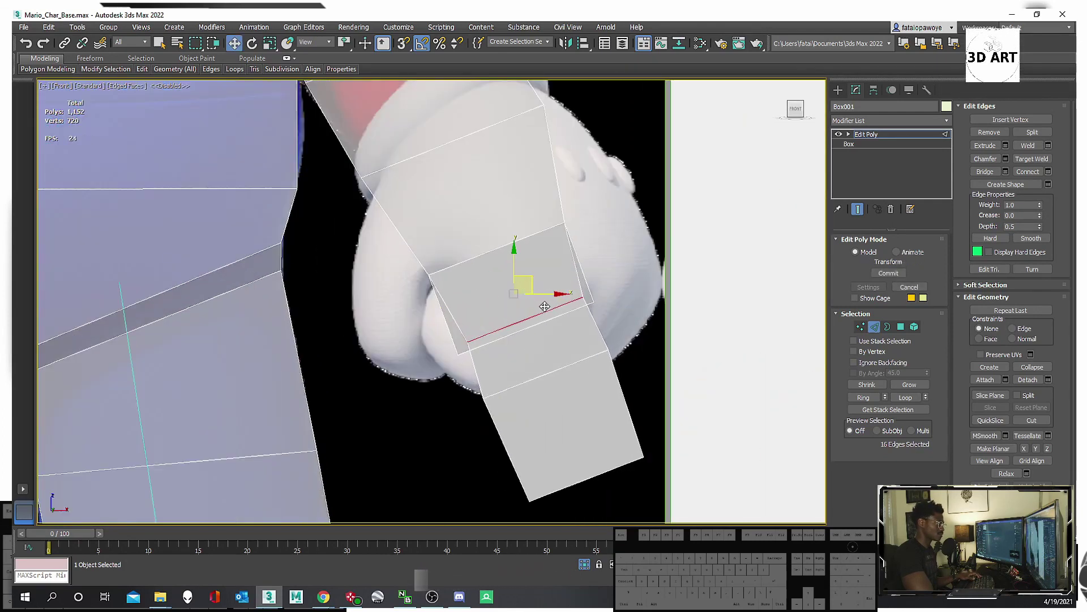
{"action": "middle_click_drag", "start_coordinate": [569, 335], "coordinate": [527, 335], "text": "alt"}
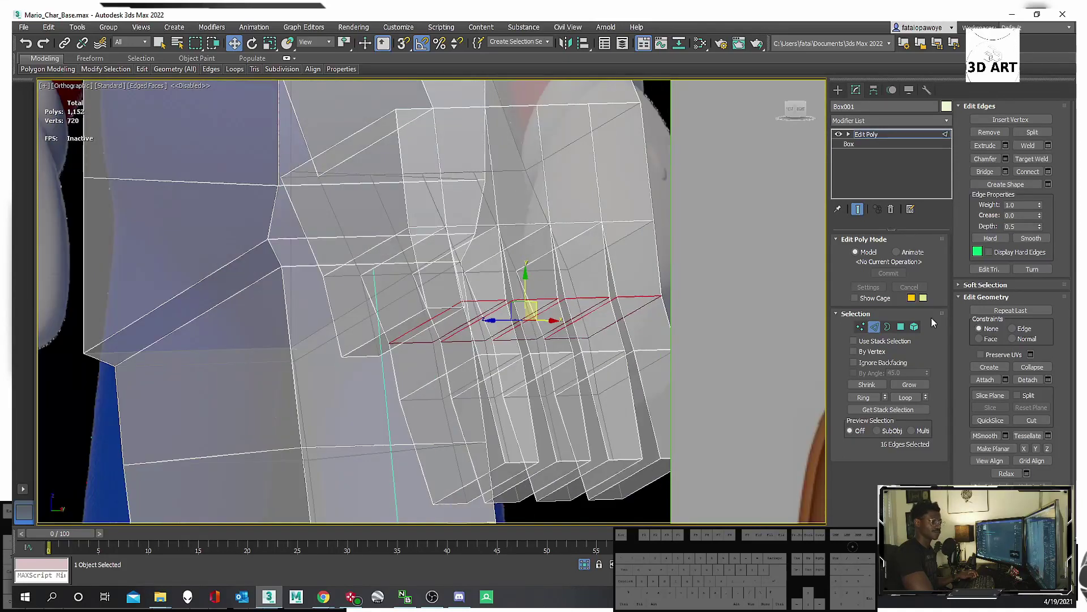
Extrude a single polygon on the hand block near the base of the fingers.
{"action": "left_click", "coordinate": [900, 327]}
{"action": "left_click", "coordinate": [424, 320]}
{"action": "middle_click_drag", "start_coordinate": [424, 320], "coordinate": [459, 320], "text": "alt"}
{"action": "scroll", "coordinate": [459, 320], "scroll_direction": "up", "scroll_amount": 3}
{"action": "right_click", "coordinate": [458, 320]}
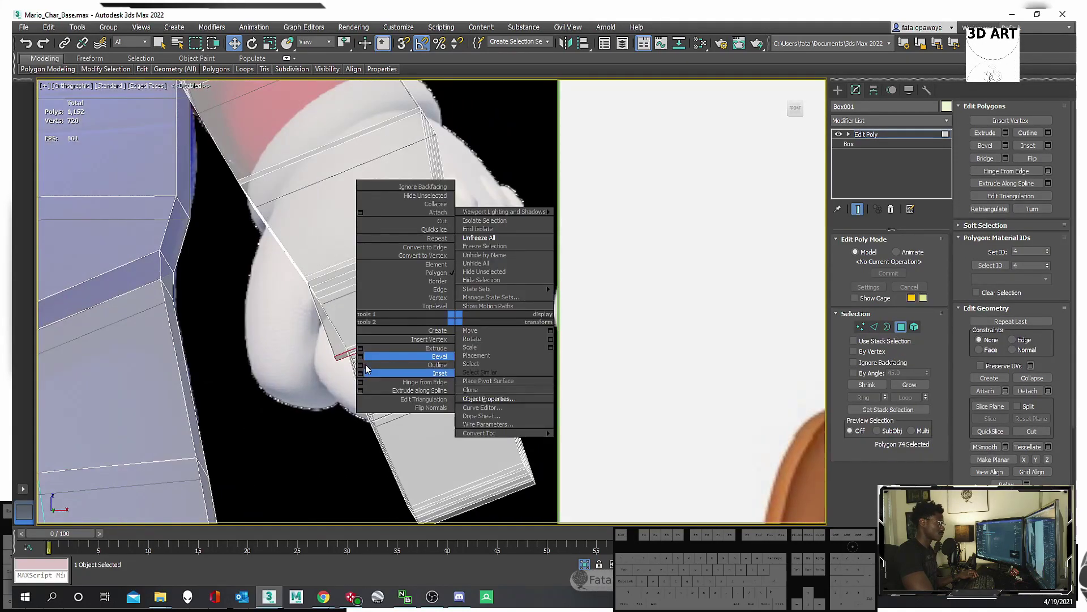
{"action": "left_click", "coordinate": [360, 347]}
{"action": "left_click", "coordinate": [437, 340]}
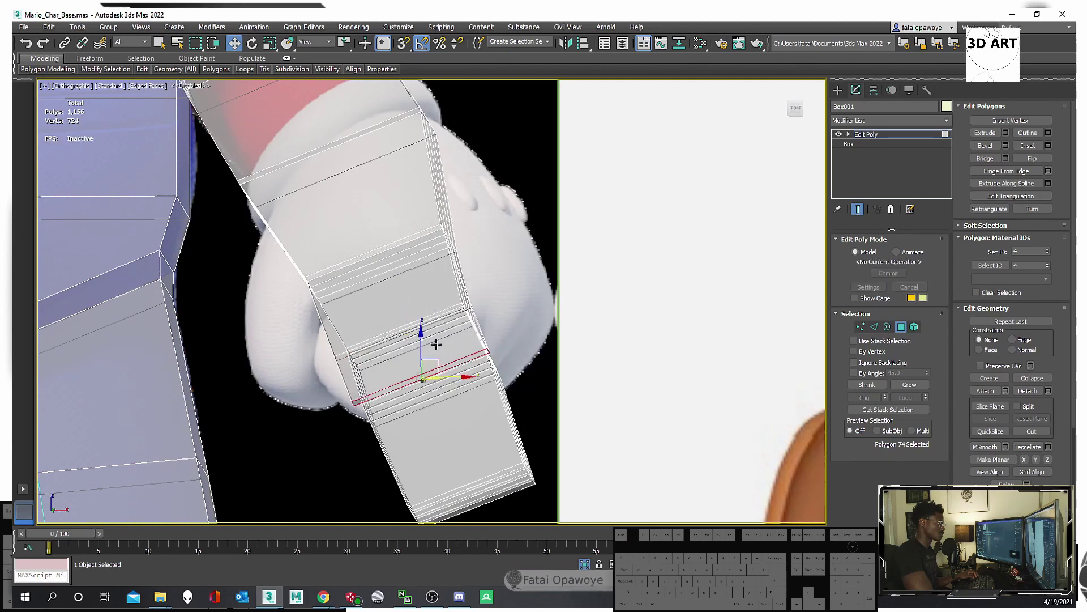
Clear the hand polygon selection and turn off the edged-faces display in the viewport.
{"action": "middle_click_drag", "start_coordinate": [437, 339], "coordinate": [469, 389], "text": "alt"}
{"action": "scroll", "coordinate": [431, 362], "scroll_direction": "down", "scroll_amount": 8}
{"action": "scroll", "coordinate": [469, 389], "scroll_direction": "down", "scroll_amount": 6}
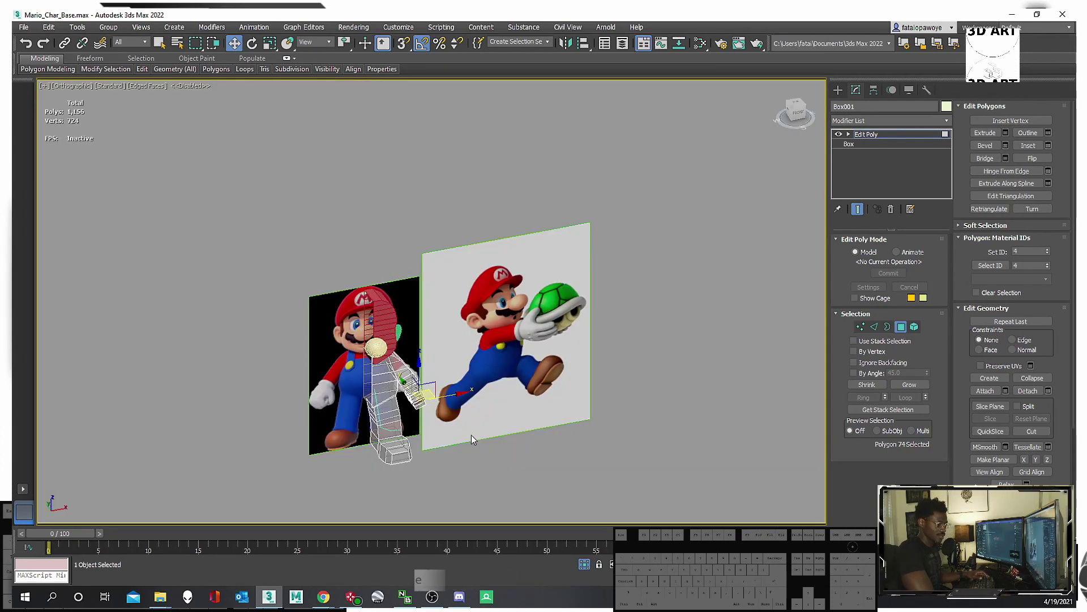
{"action": "left_click", "coordinate": [511, 447]}
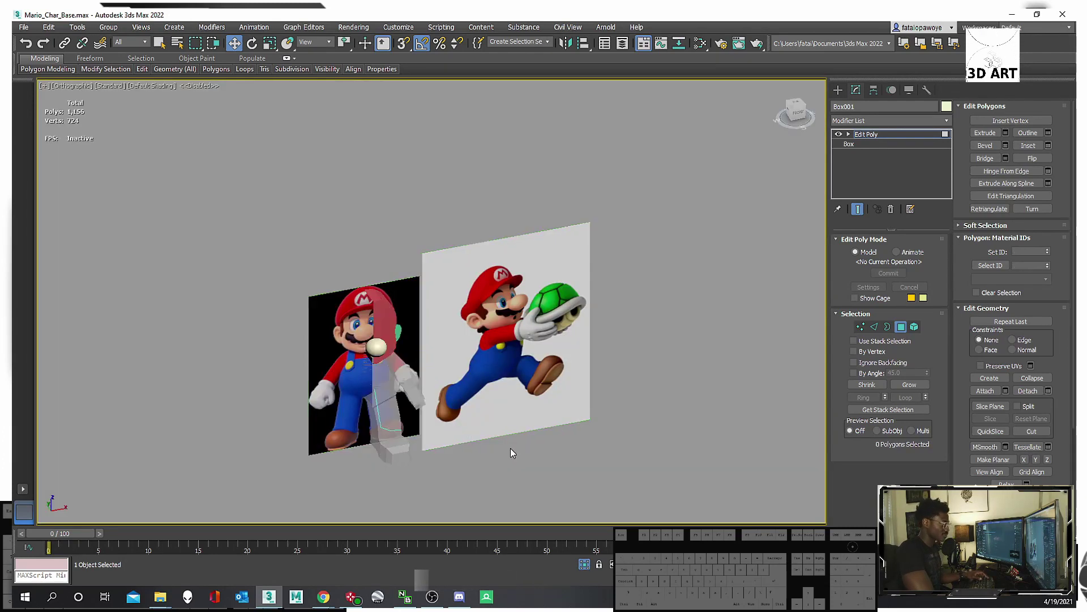
{"action": "key", "text": "F4"}
{"action": "left_click", "coordinate": [379, 381]}
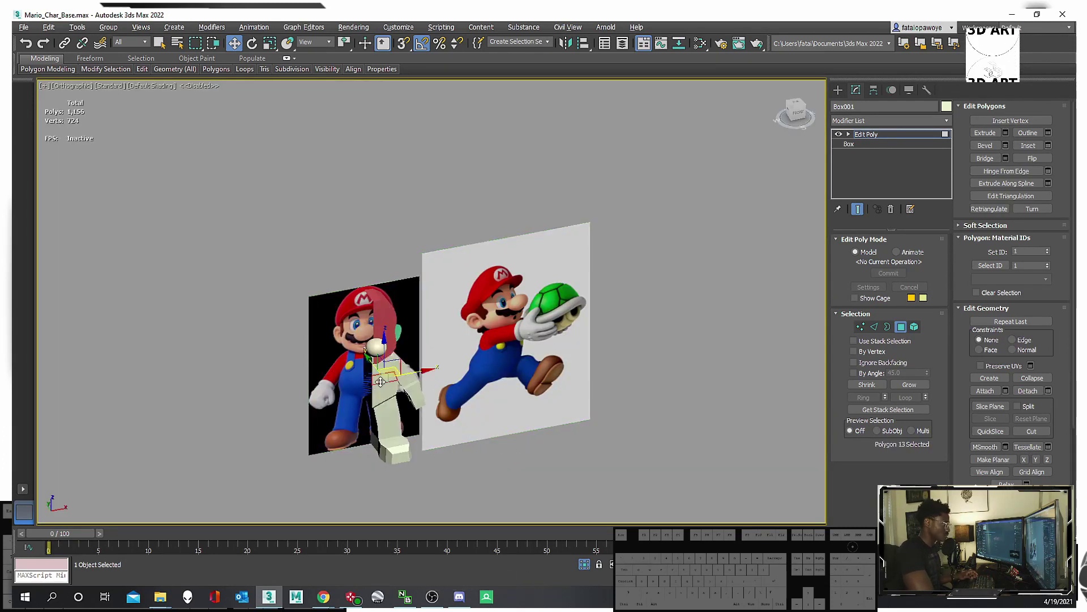
{"action": "middle_click_drag", "start_coordinate": [438, 366], "coordinate": [503, 378], "text": "alt"}
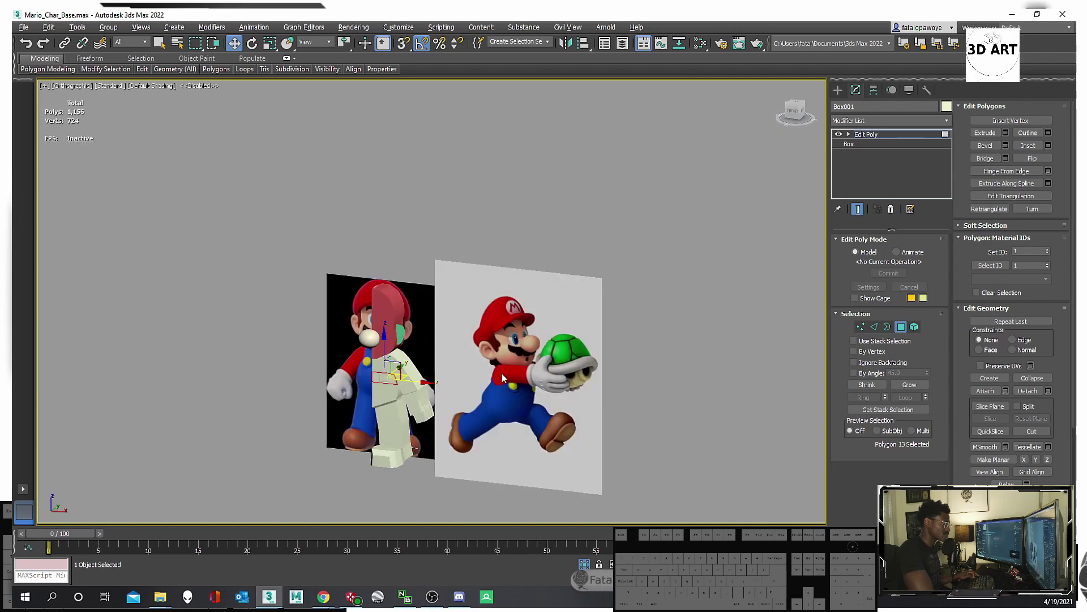
Leave polygon editing and apply a Symmetry modifier to the half body mesh Box001.
{"action": "left_click", "coordinate": [839, 91]}
{"action": "scroll", "coordinate": [625, 255], "scroll_direction": "up", "scroll_amount": 4}
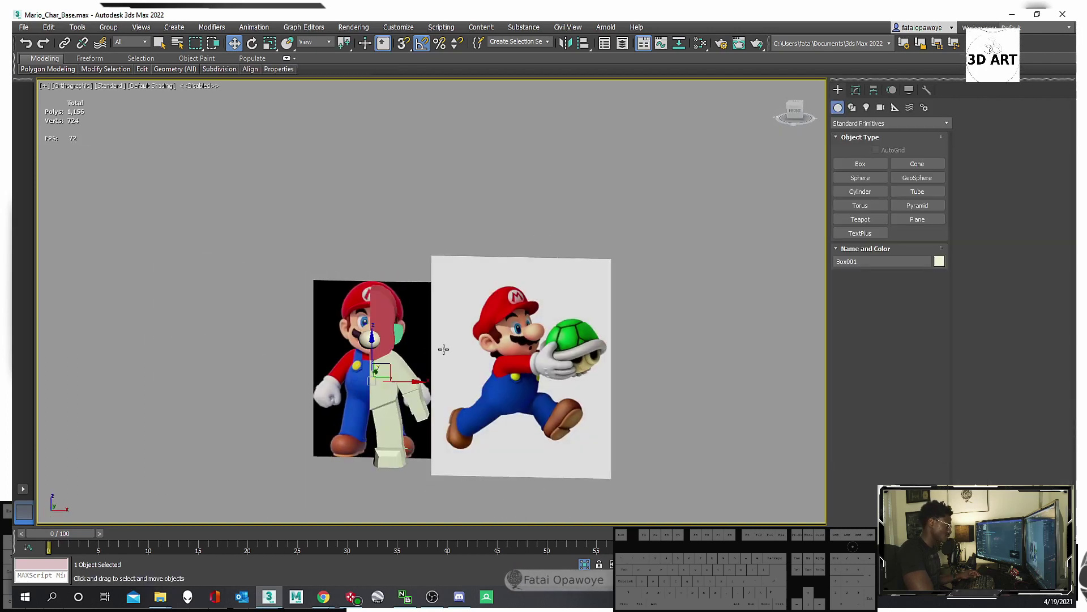
{"action": "left_click", "coordinate": [874, 89]}
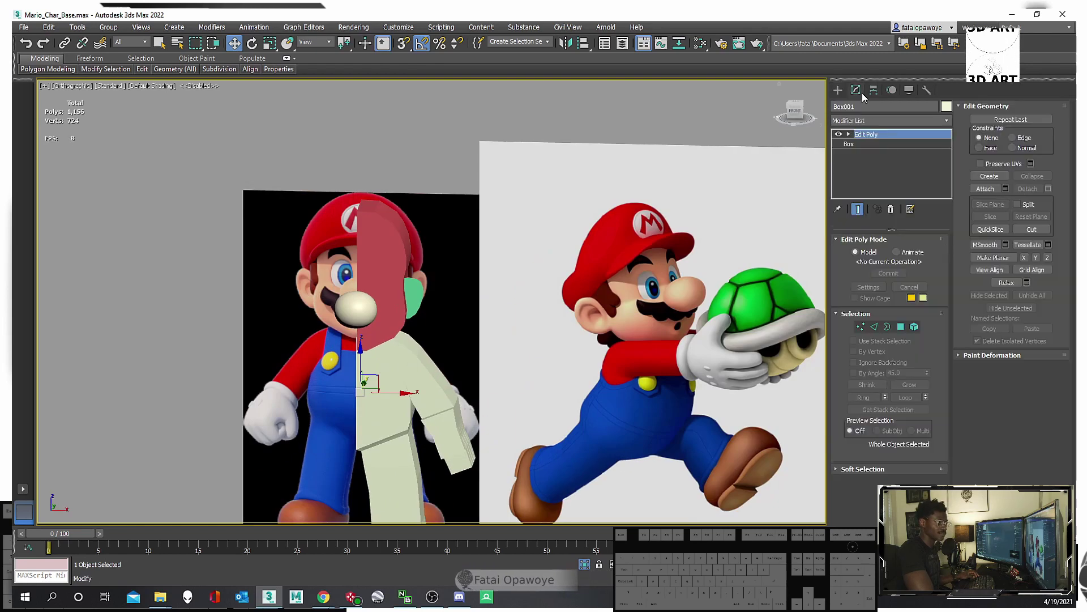
{"action": "left_click", "coordinate": [883, 120]}
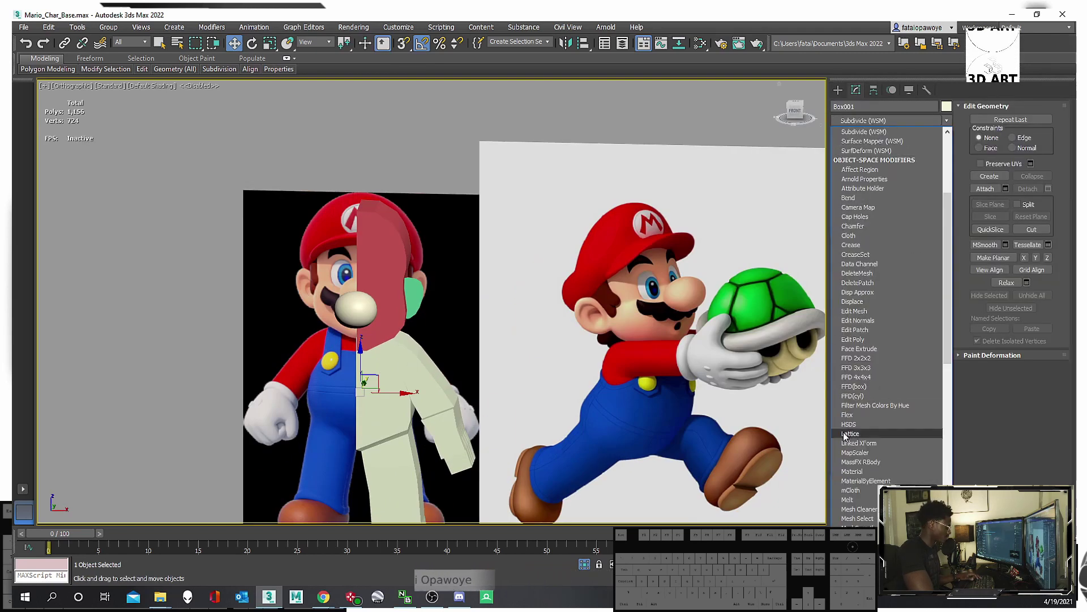
{"action": "key", "text": "s"}
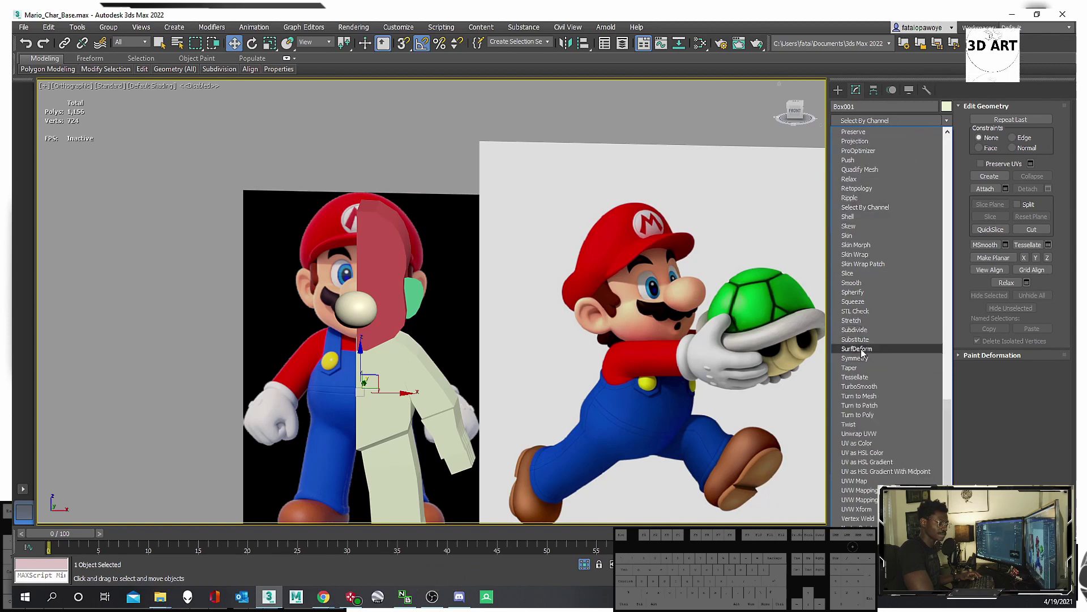
{"action": "left_click", "coordinate": [865, 360]}
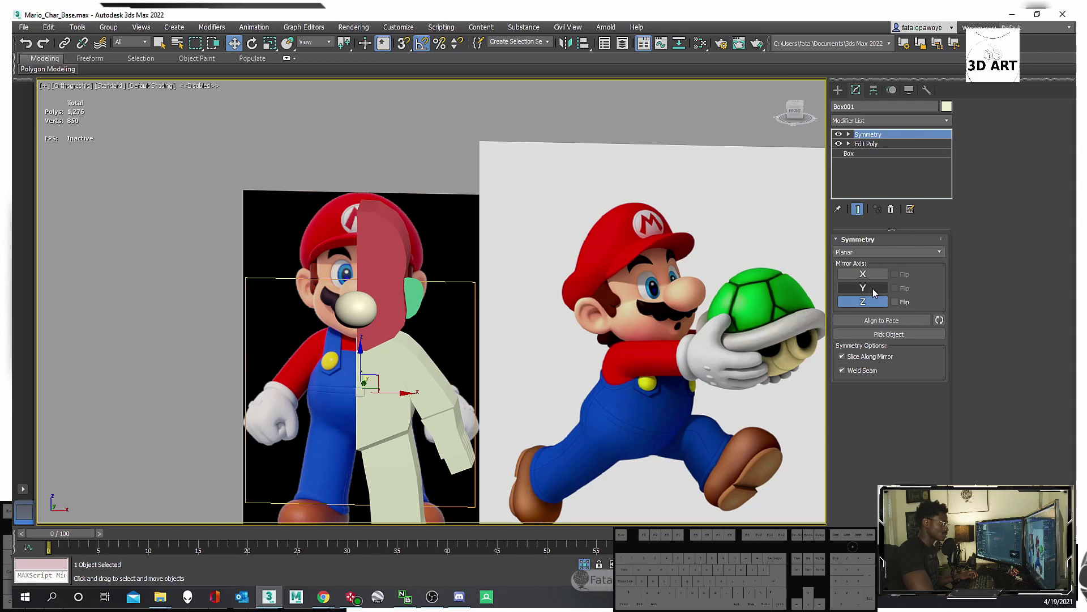
Set the body's Symmetry mirror axis to X only, without flipping it.
{"action": "left_click", "coordinate": [894, 302]}
{"action": "left_click", "coordinate": [894, 303]}
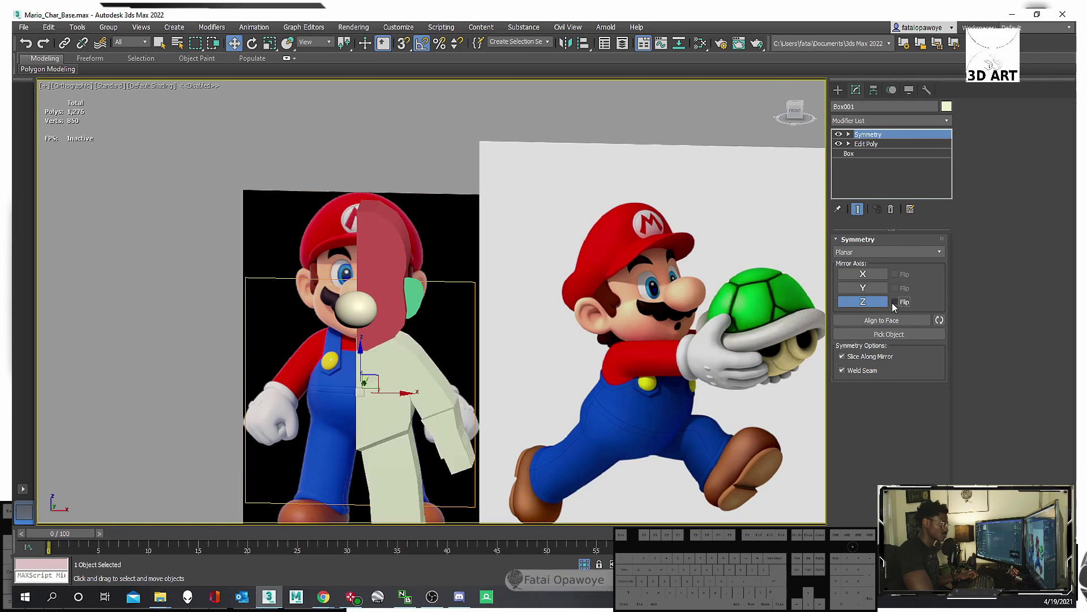
{"action": "left_click", "coordinate": [864, 288]}
{"action": "left_click", "coordinate": [878, 288]}
{"action": "left_click", "coordinate": [878, 276]}
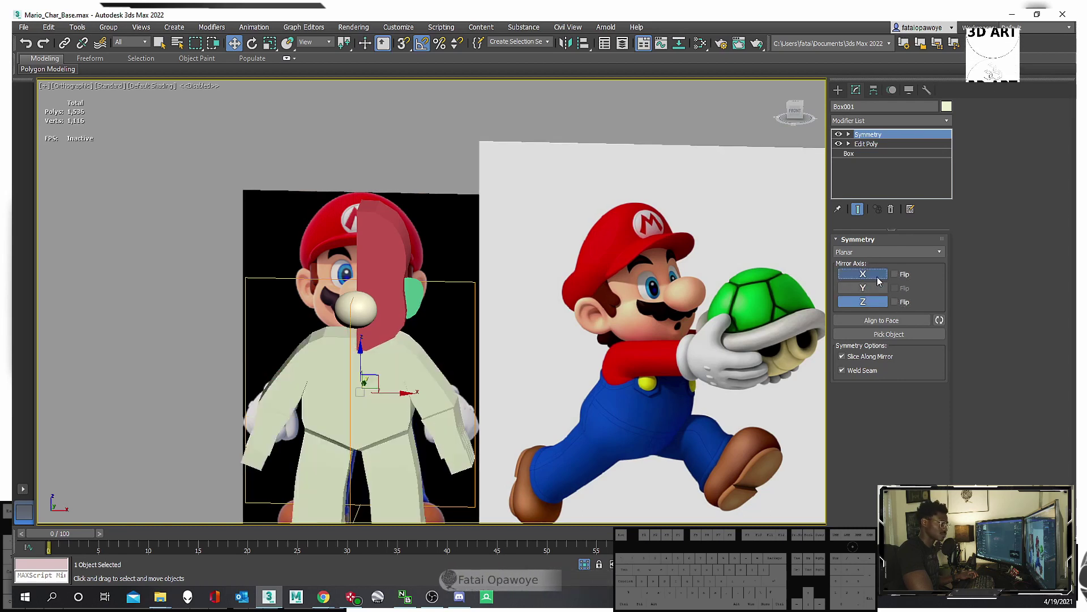
{"action": "middle_click_drag", "start_coordinate": [499, 341], "coordinate": [726, 343], "text": "alt"}
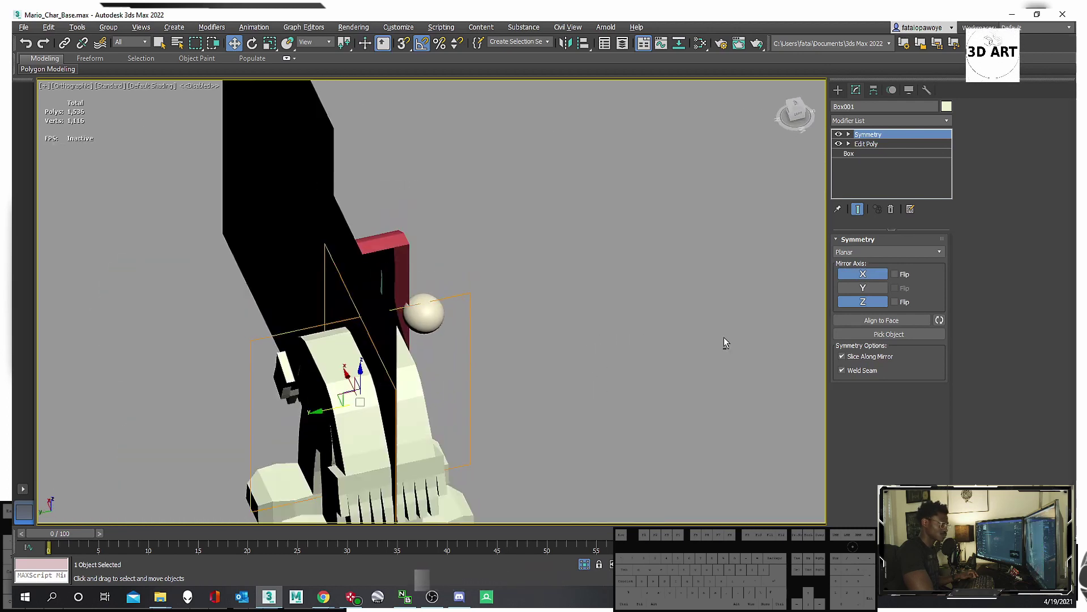
{"action": "left_click", "coordinate": [861, 277]}
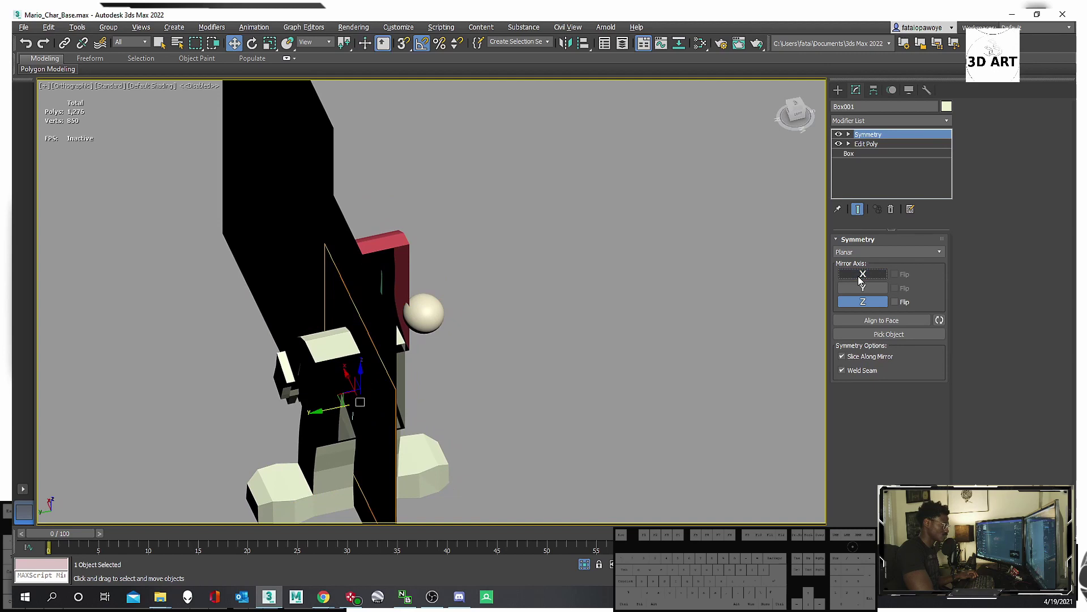
{"action": "left_click", "coordinate": [861, 274]}
Select the red half-head mesh above the mirrored body.
{"action": "middle_click_drag", "start_coordinate": [538, 334], "coordinate": [488, 214], "text": "alt"}
{"action": "scroll", "coordinate": [425, 316], "scroll_direction": "up", "scroll_amount": 5}
{"action": "scroll", "coordinate": [426, 315], "scroll_direction": "down", "scroll_amount": 3}
{"action": "left_click", "coordinate": [488, 214]}
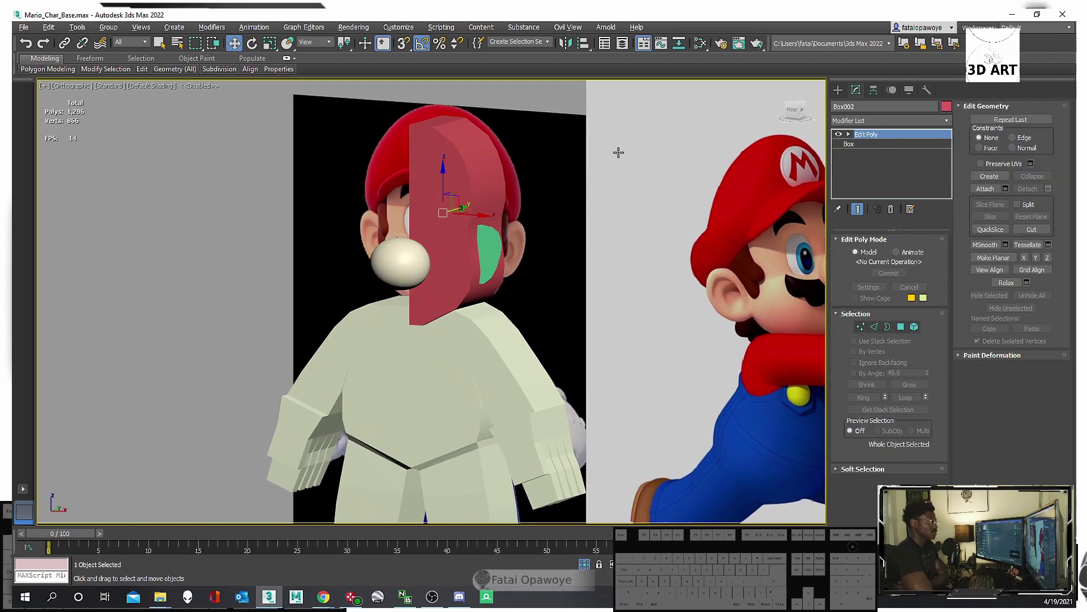
{"action": "left_click", "coordinate": [869, 122]}
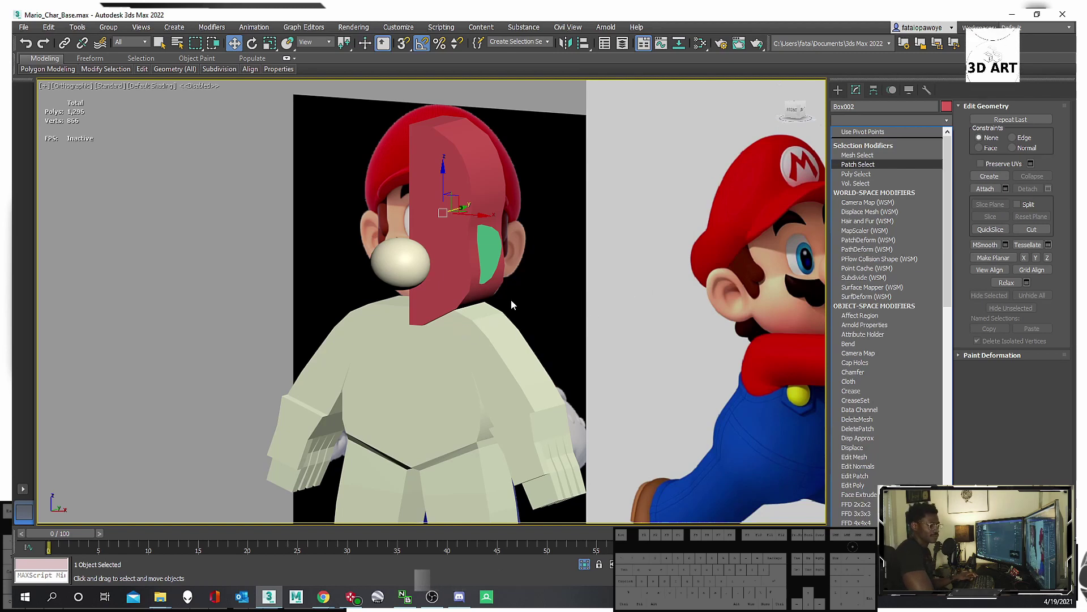
{"action": "middle_click_drag", "start_coordinate": [458, 302], "coordinate": [493, 300], "text": "alt"}
{"action": "left_click", "coordinate": [881, 120]}
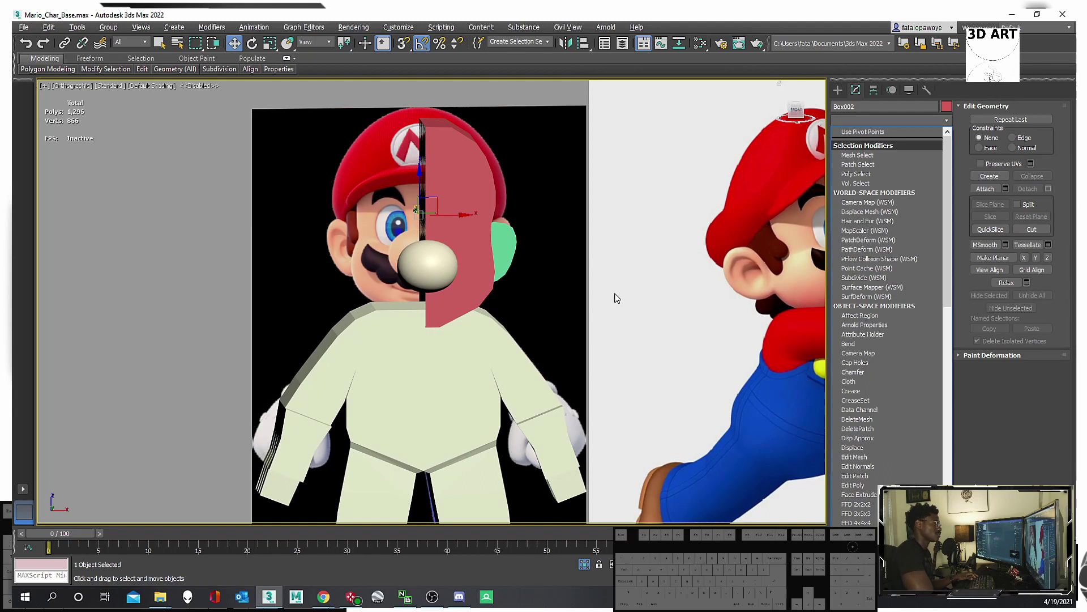
{"action": "middle_click_drag", "start_coordinate": [616, 298], "coordinate": [376, 258], "text": "alt"}
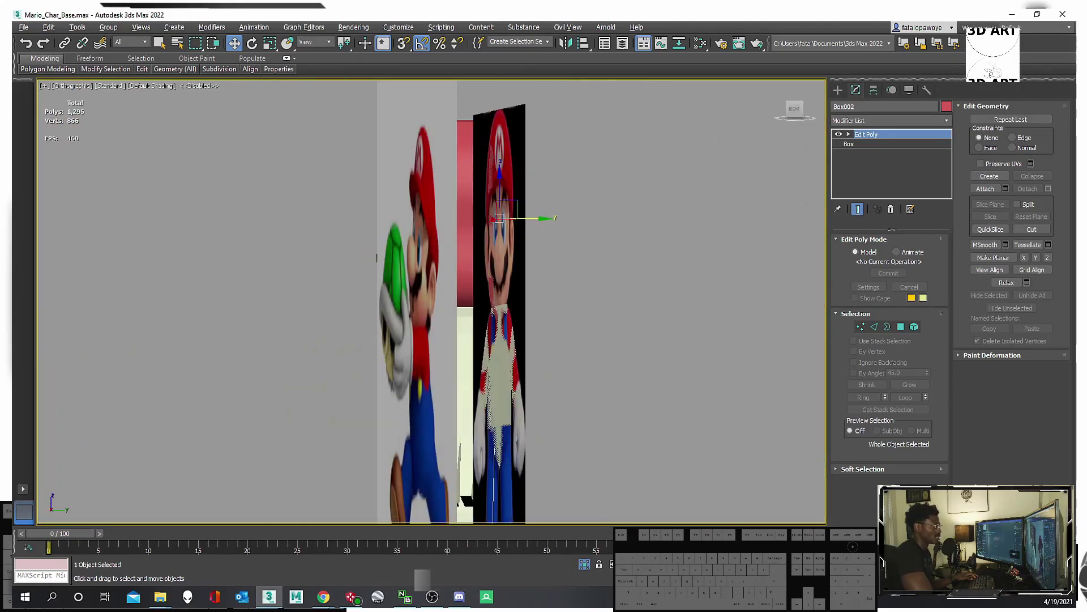
{"action": "middle_click_drag", "start_coordinate": [350, 319], "coordinate": [707, 171], "text": "alt"}
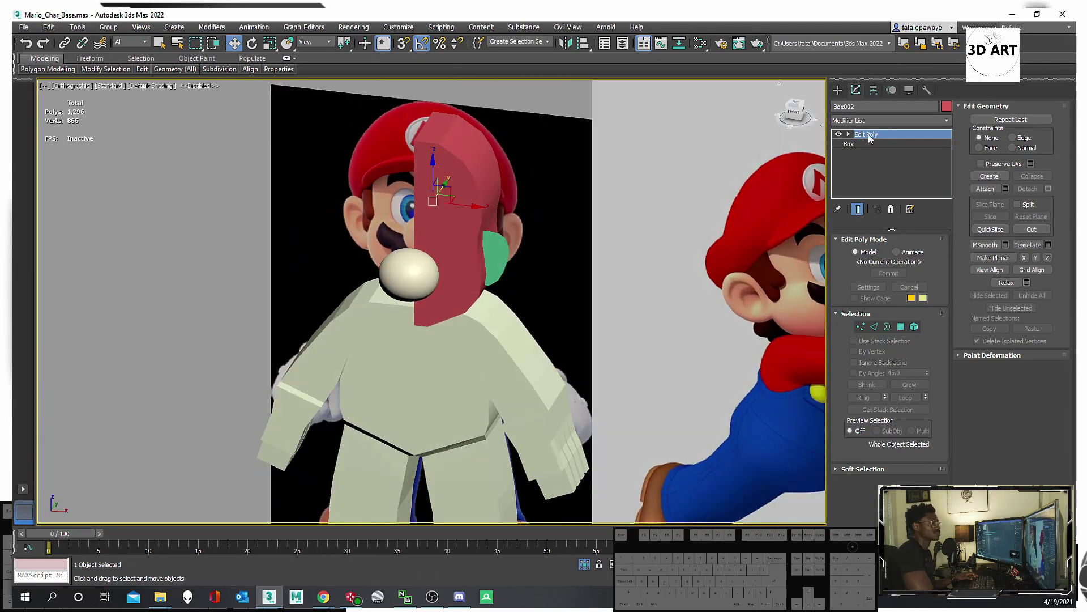
Apply a Symmetry modifier to the half head and mirror it along the X axis only.
{"action": "left_click", "coordinate": [888, 120]}
{"action": "scroll", "coordinate": [860, 255], "scroll_direction": "down", "scroll_amount": 2}
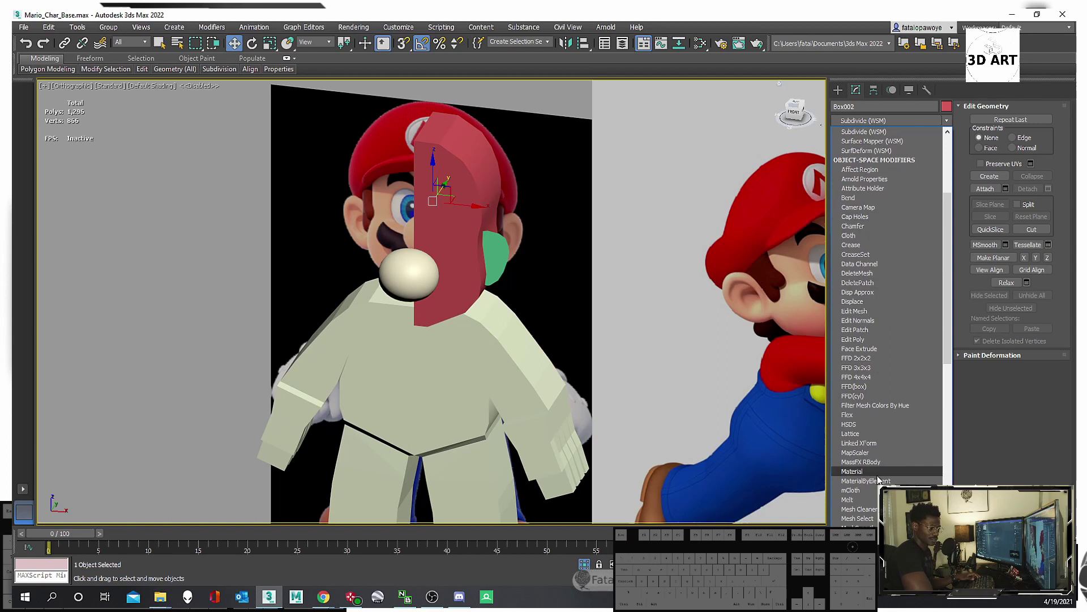
{"action": "scroll", "coordinate": [851, 496], "scroll_direction": "down", "scroll_amount": 7}
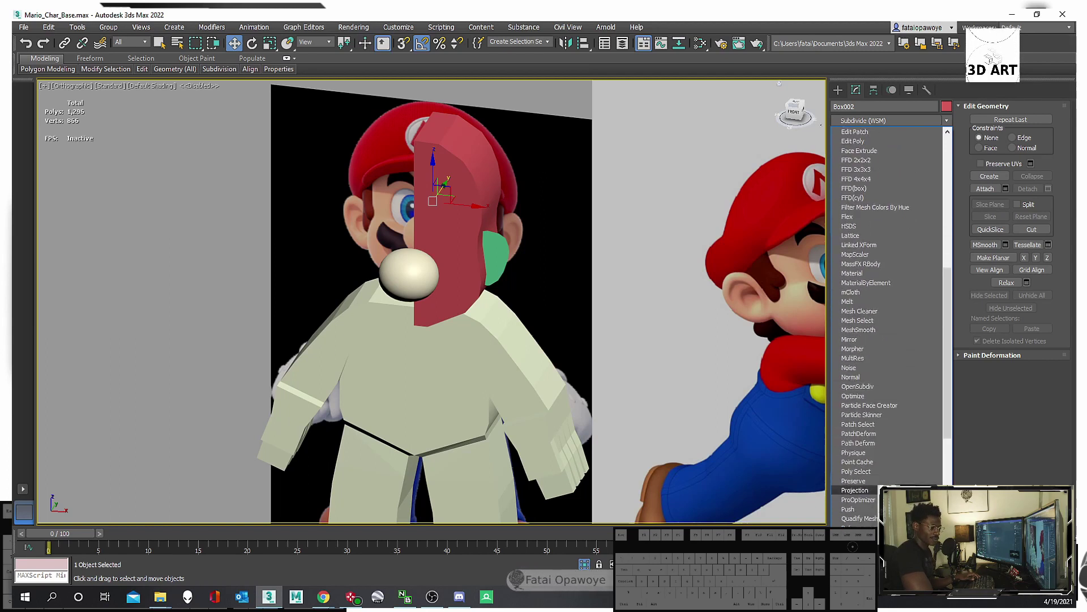
{"action": "scroll", "coordinate": [855, 500], "scroll_direction": "down", "scroll_amount": 2}
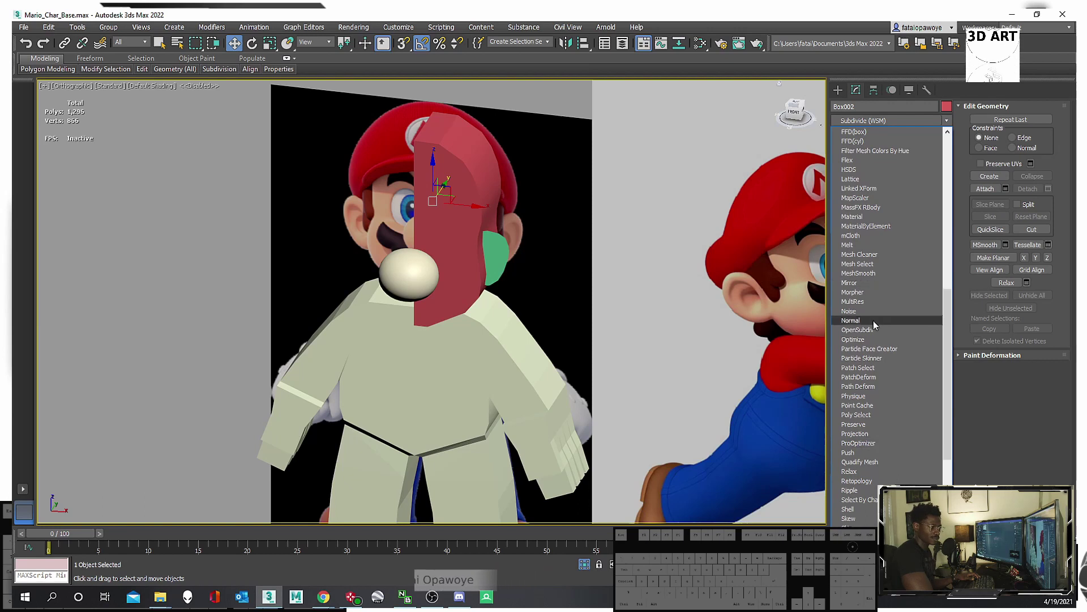
{"action": "scroll", "coordinate": [872, 467], "scroll_direction": "down", "scroll_amount": 2}
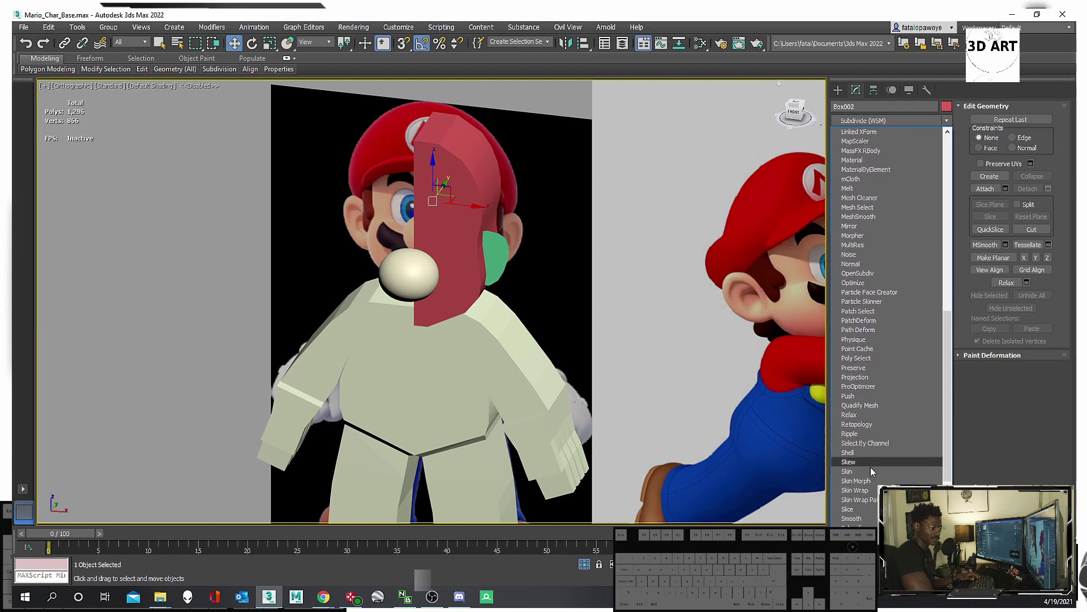
{"action": "scroll", "coordinate": [873, 522], "scroll_direction": "down", "scroll_amount": 2}
{"action": "left_click", "coordinate": [873, 537]}
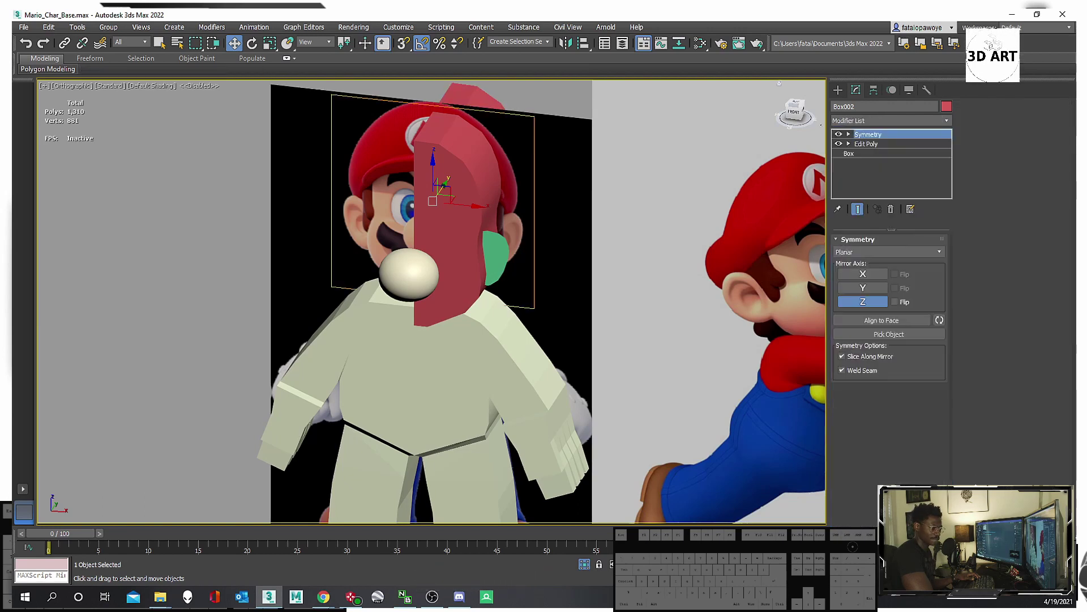
{"action": "left_click", "coordinate": [863, 288]}
{"action": "left_click", "coordinate": [864, 274]}
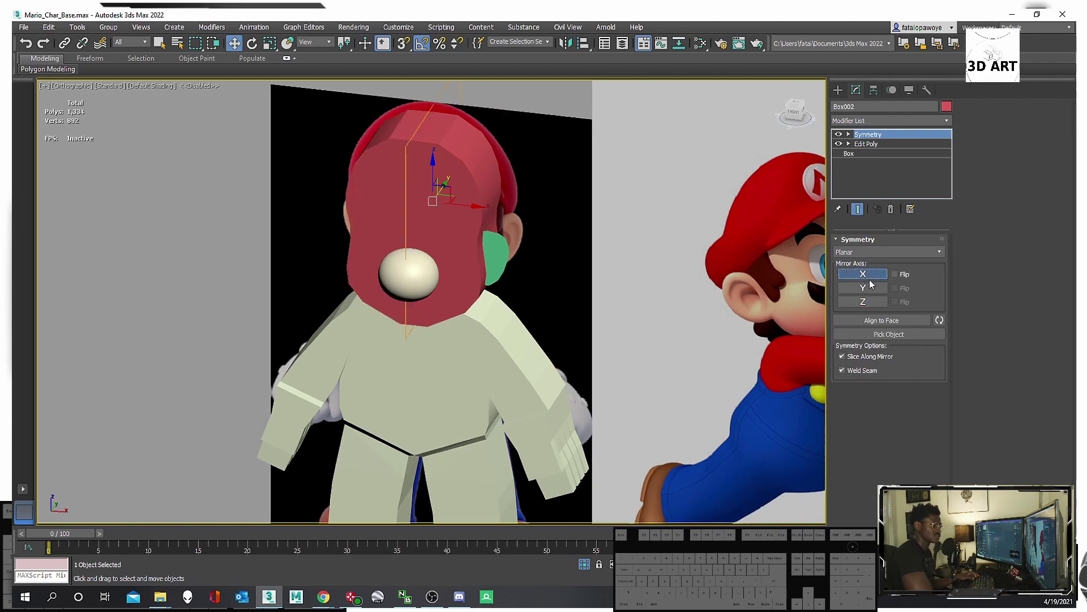
{"action": "middle_click_drag", "start_coordinate": [329, 324], "coordinate": [671, 163], "text": "alt"}
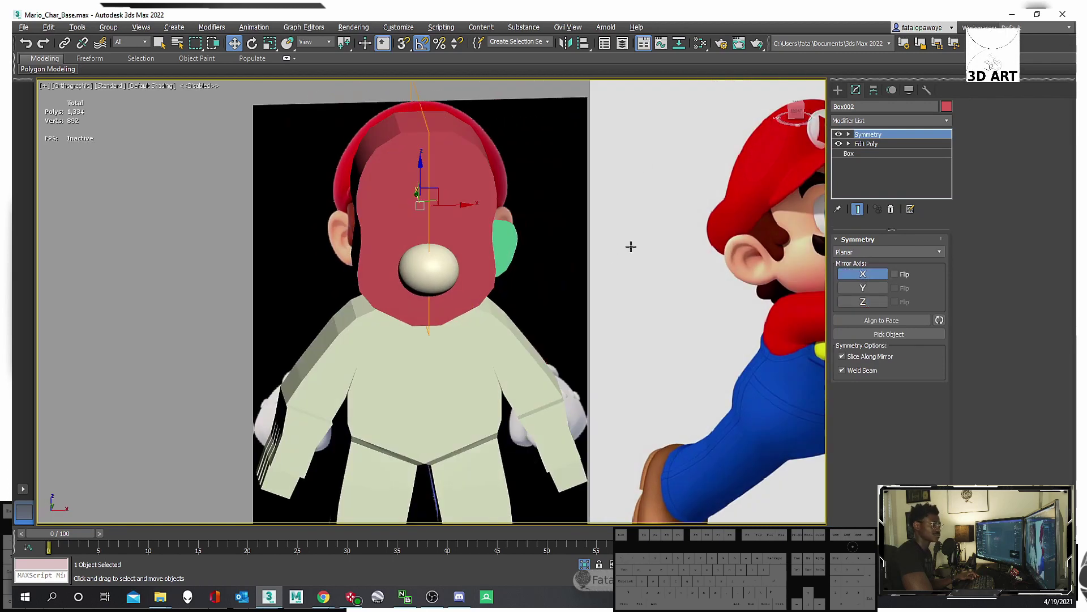
Mirror the green ear along X as an instance and place it on the opposite side of the head.
{"action": "left_click", "coordinate": [507, 245]}
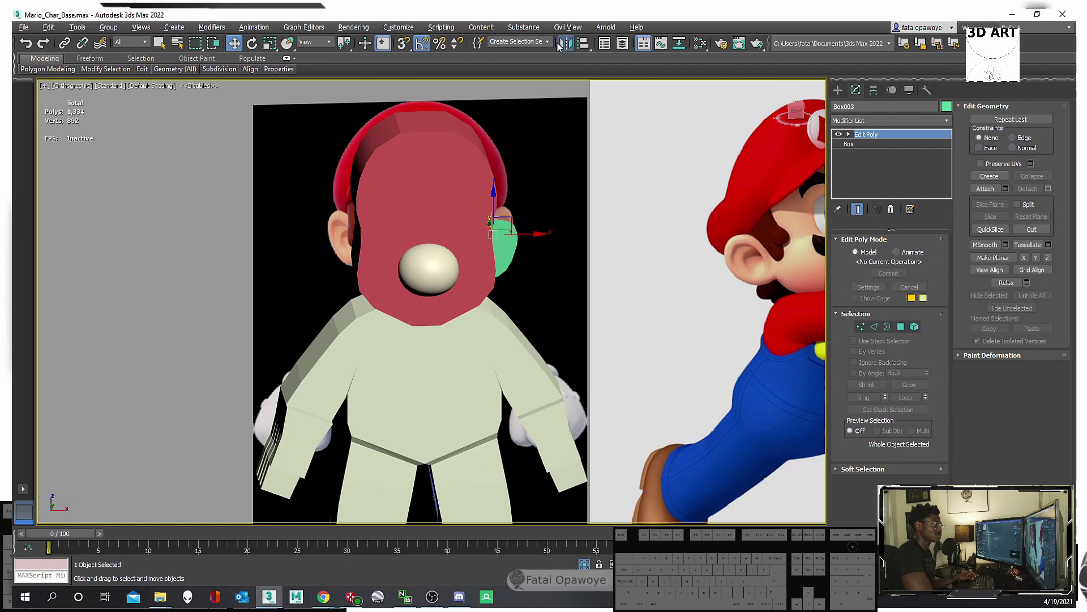
{"action": "left_click", "coordinate": [560, 45]}
{"action": "left_click_drag", "start_coordinate": [517, 203], "coordinate": [803, 165]}
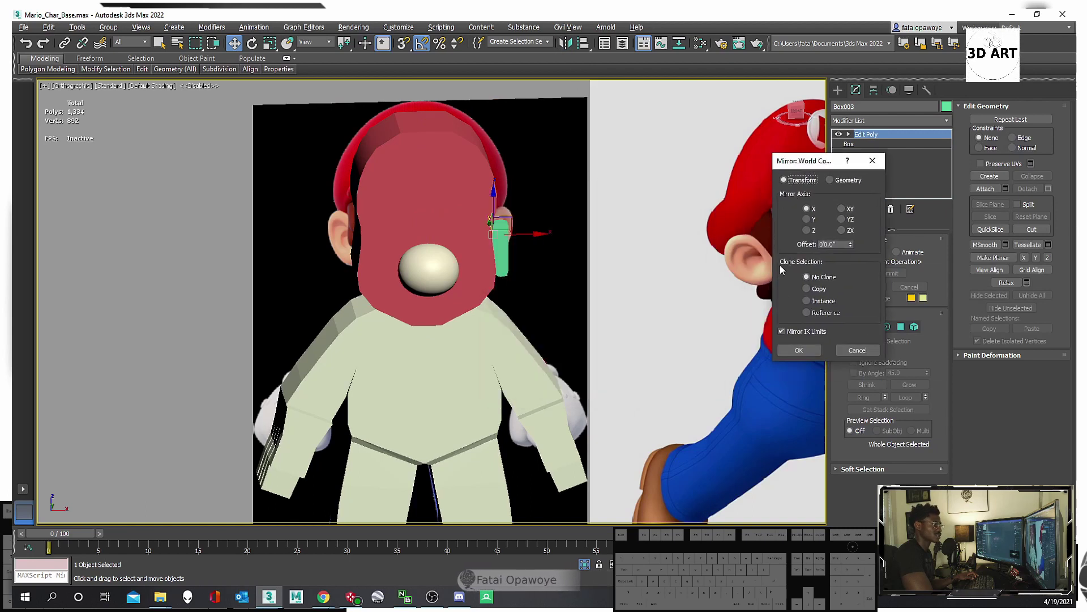
{"action": "left_click", "coordinate": [807, 299]}
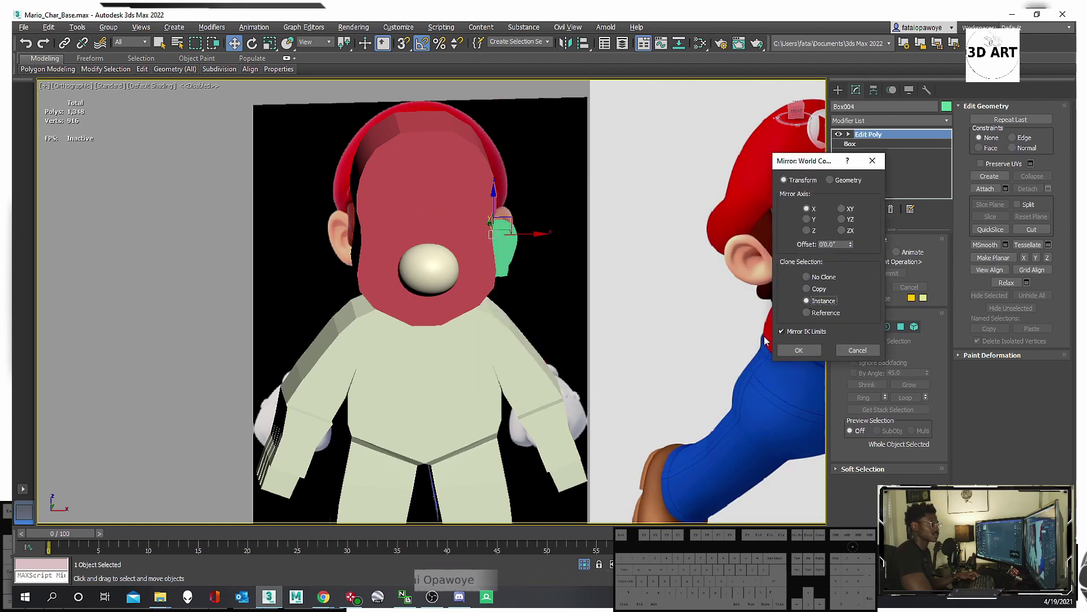
{"action": "left_click", "coordinate": [780, 349]}
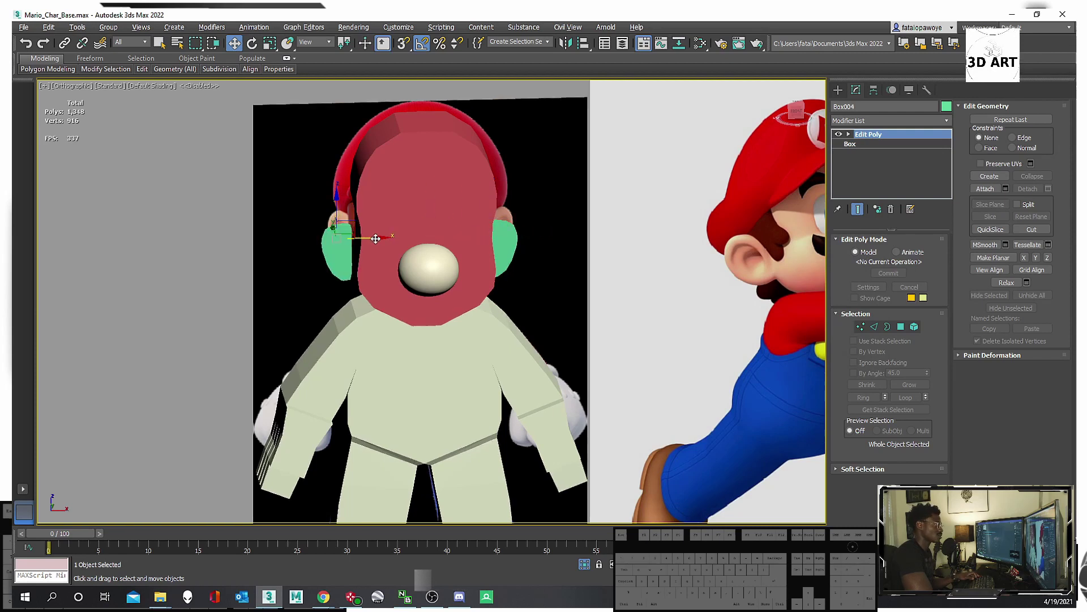
{"action": "left_click", "coordinate": [453, 286]}
{"action": "middle_click_drag", "start_coordinate": [453, 286], "coordinate": [780, 120], "text": "alt"}
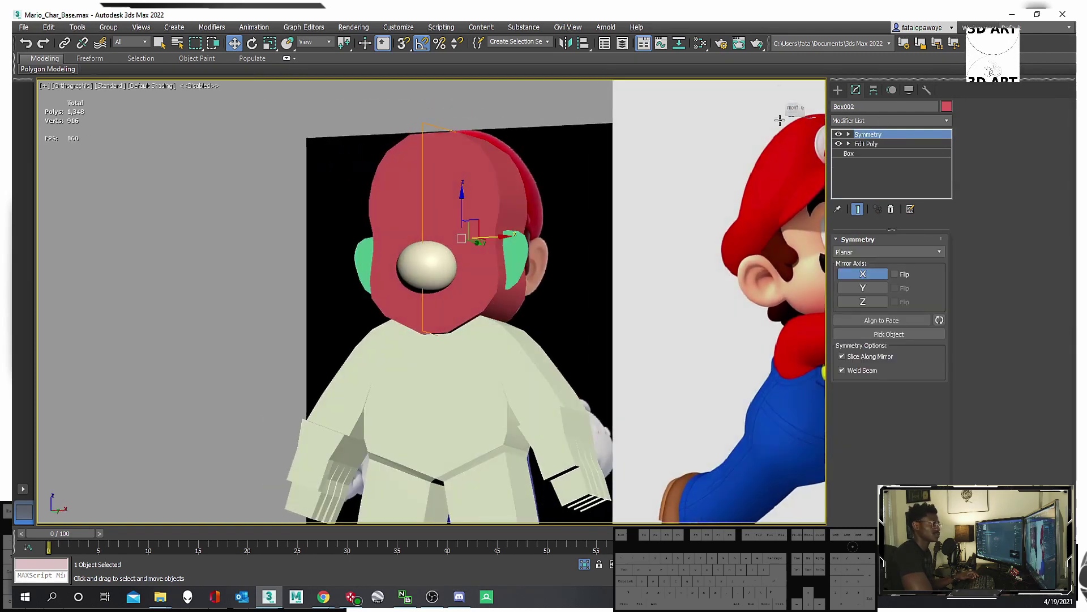
Show the whole mirrored character in a perspective view and save the scene.
{"action": "left_click", "coordinate": [839, 89]}
{"action": "scroll", "coordinate": [649, 260], "scroll_direction": "down", "scroll_amount": 5}
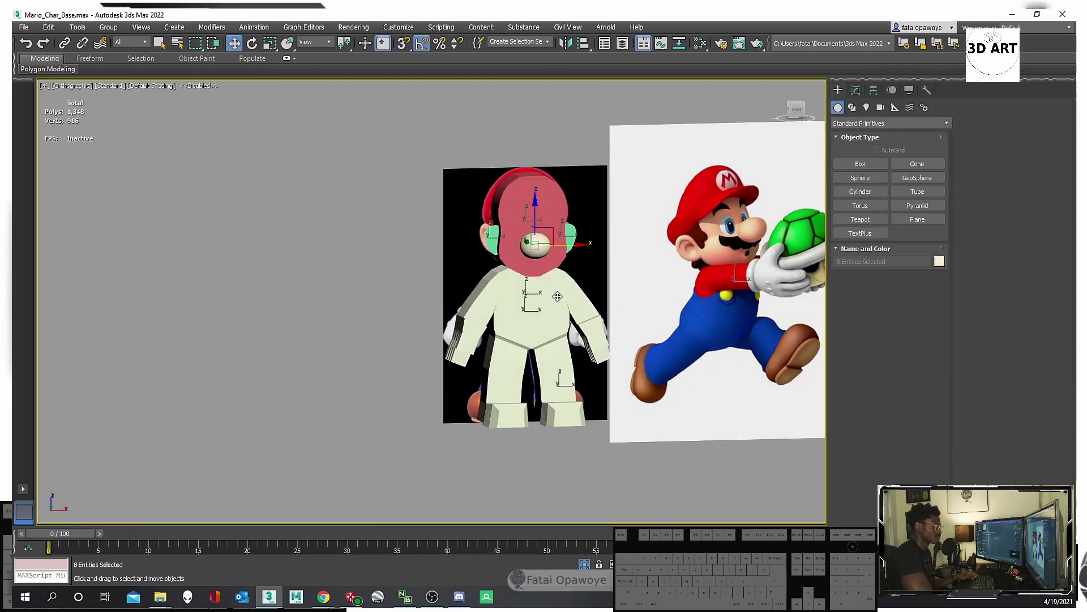
{"action": "key", "text": "p"}
{"action": "middle_click_drag", "start_coordinate": [405, 289], "coordinate": [390, 259], "text": "alt"}
{"action": "left_click", "coordinate": [25, 28]}
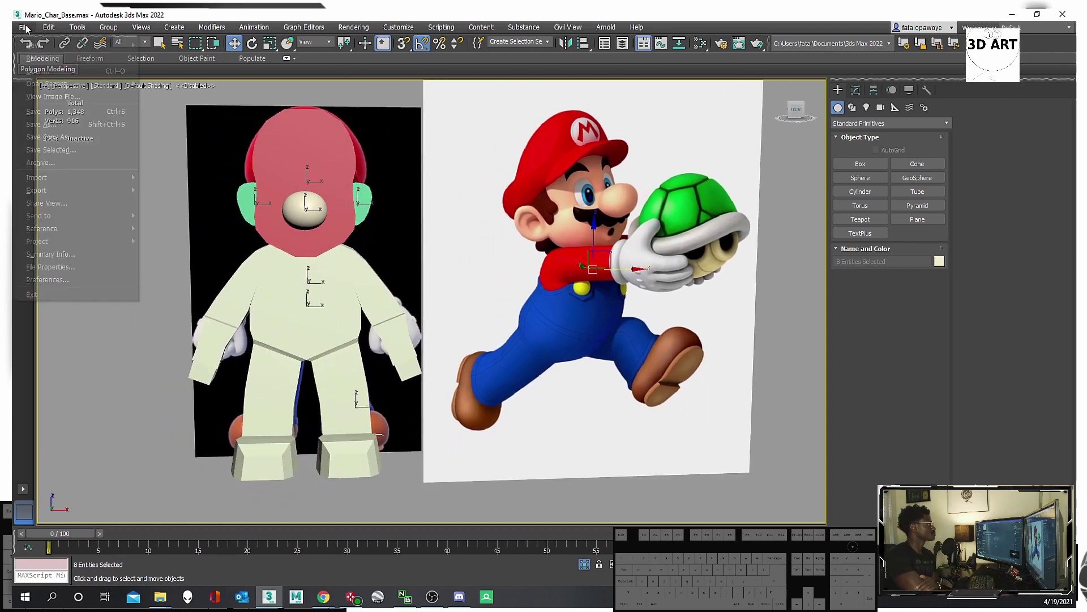
{"action": "left_click", "coordinate": [52, 113]}
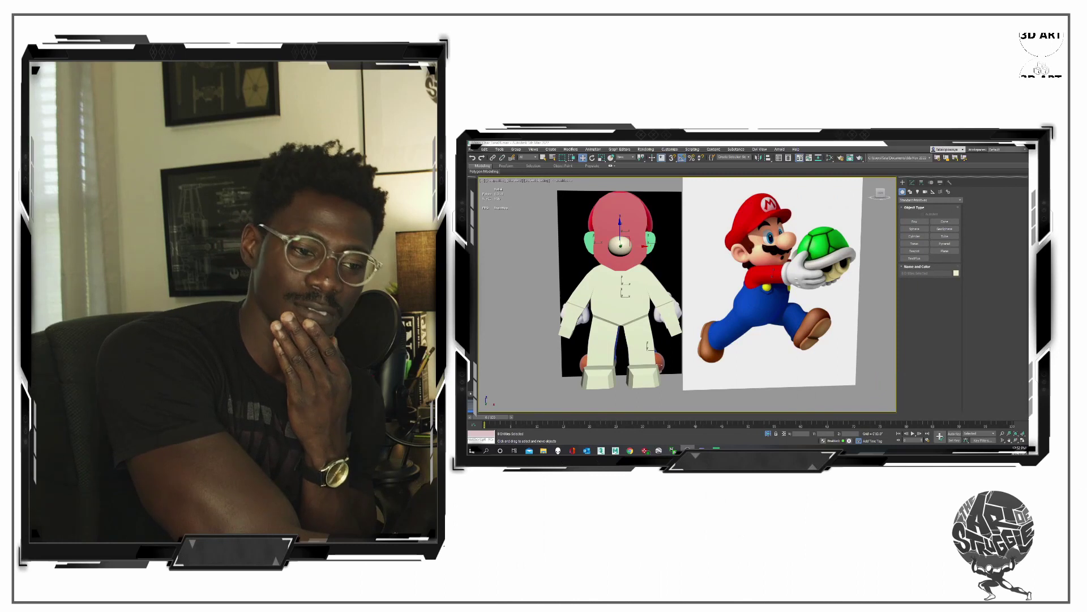
Turn on edged faces and examine the mirrored character's proportions from the front and side.
{"action": "scroll", "coordinate": [815, 282], "scroll_direction": "up", "scroll_amount": 3}
{"action": "scroll", "coordinate": [805, 286], "scroll_direction": "down", "scroll_amount": 3}
{"action": "mouse_move", "coordinate": [794, 291]}
{"action": "middle_mouse_down"}
{"action": "mouse_move", "coordinate": [898, 304]}
{"action": "mouse_move", "coordinate": [879, 289]}
{"action": "mouse_move", "coordinate": [799, 280]}
{"action": "middle_mouse_up"}
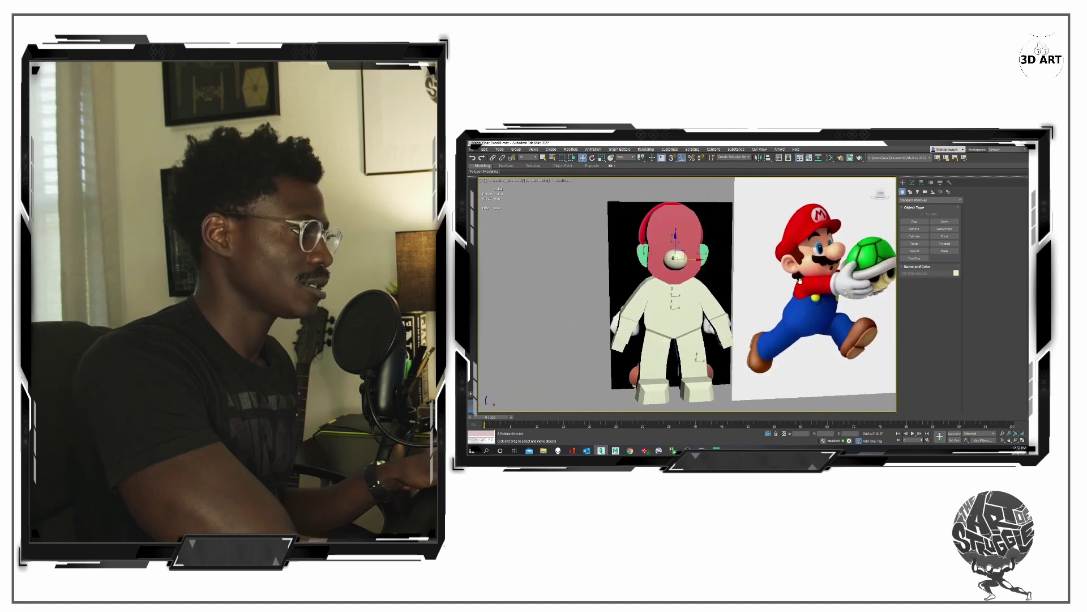
{"action": "scroll", "coordinate": [799, 280], "scroll_direction": "down", "scroll_amount": 2}
{"action": "scroll", "coordinate": [708, 278], "scroll_direction": "up", "scroll_amount": 4}
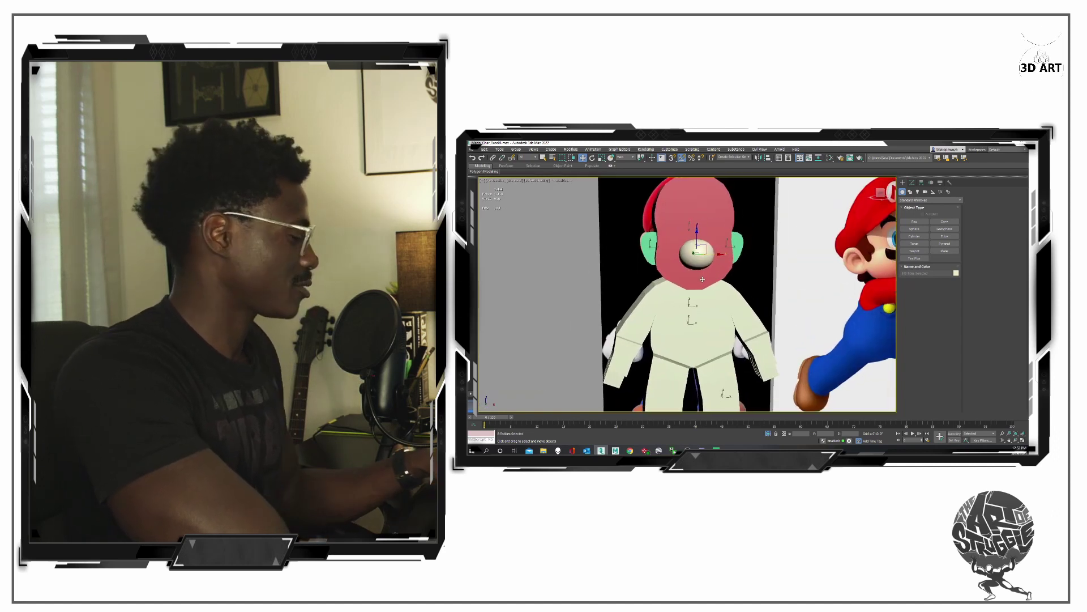
{"action": "key", "text": "F4"}
{"action": "scroll", "coordinate": [650, 219], "scroll_direction": "down", "scroll_amount": 4}
{"action": "left_click_drag", "start_coordinate": [637, 210], "coordinate": [705, 313]}
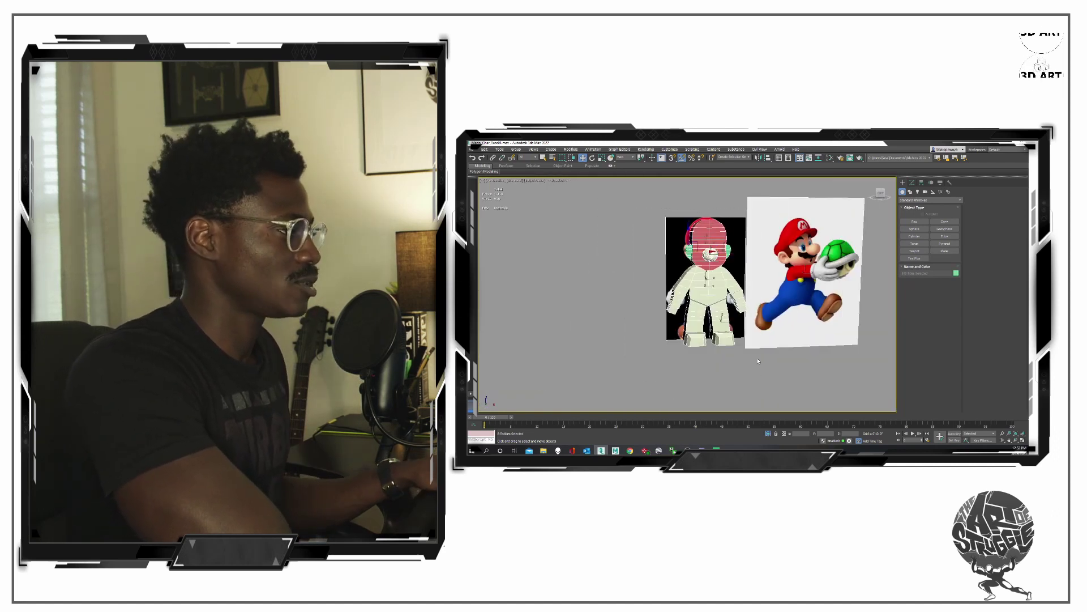
{"action": "middle_click_drag", "start_coordinate": [760, 297], "coordinate": [798, 304], "text": "alt"}
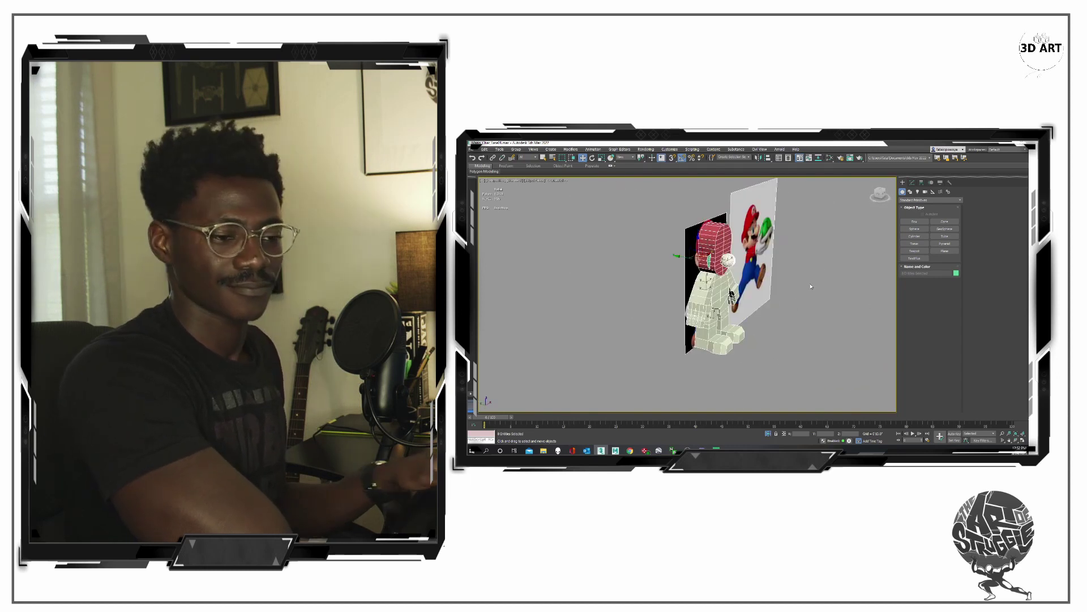